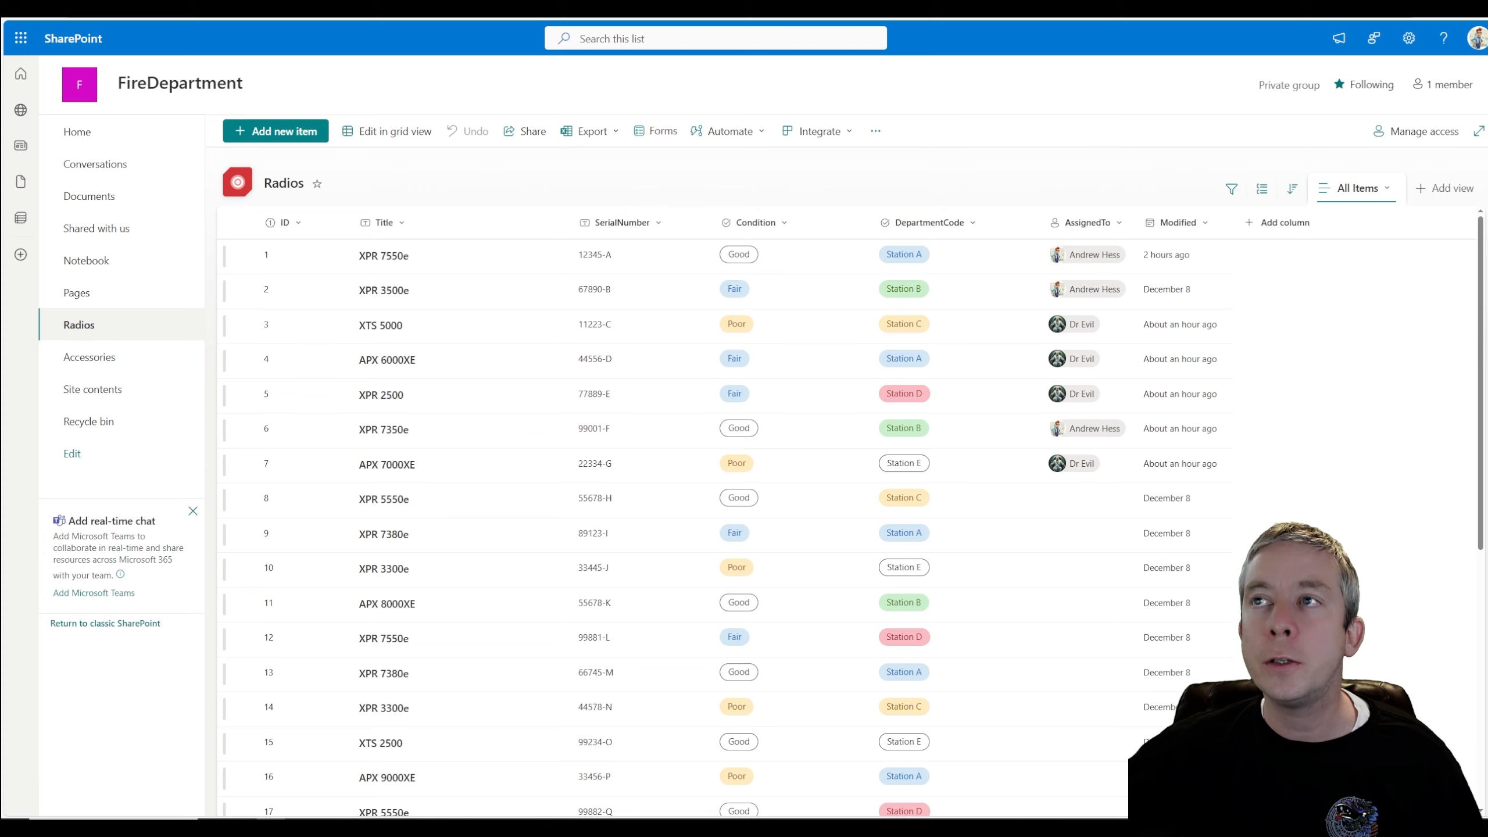
# Step: Add a Number column named RadioID to the Accessories list
pyautogui.click(110, 363)
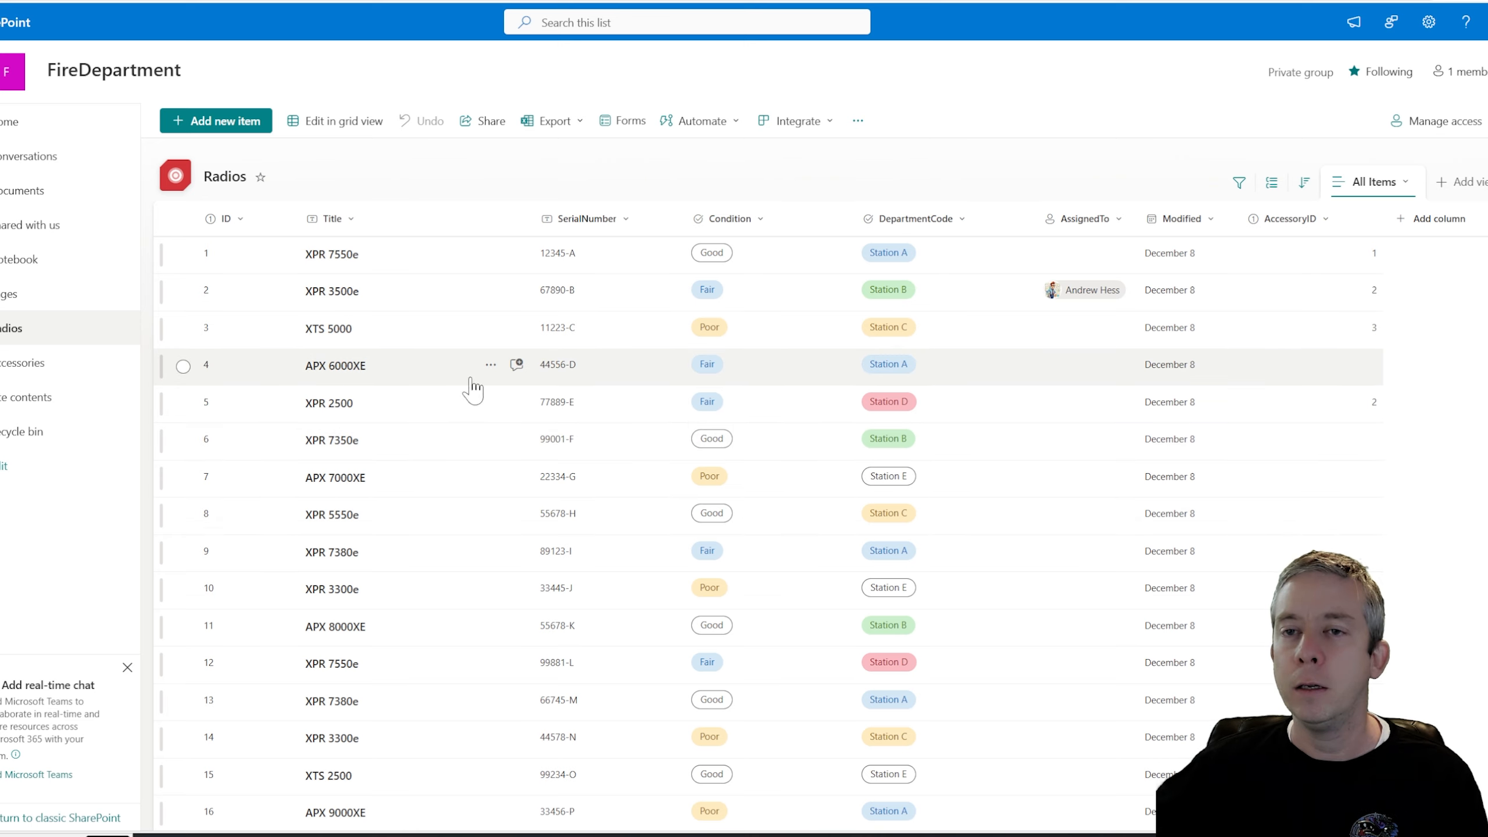
pyautogui.click(17, 364)
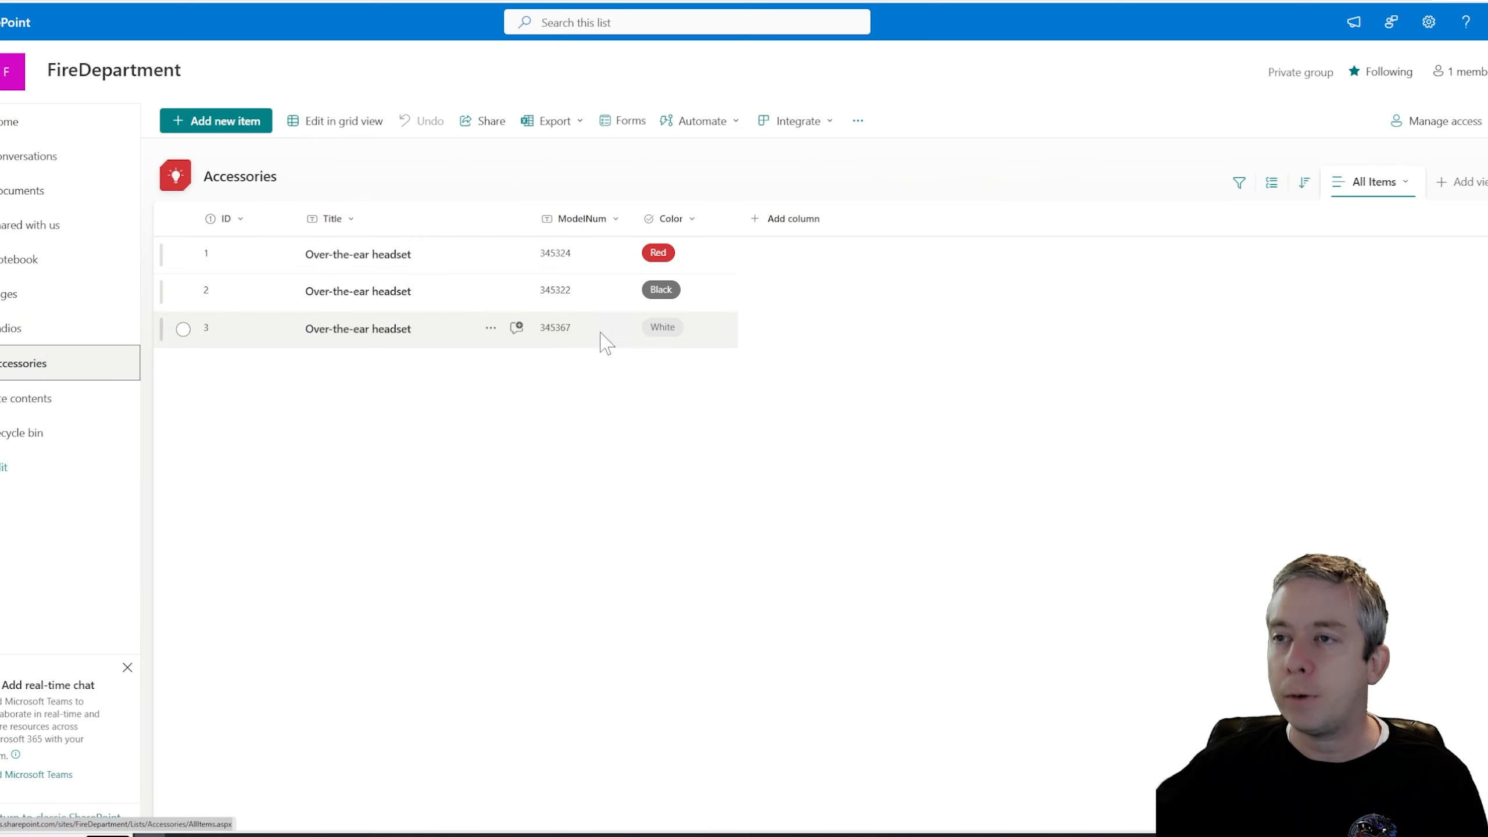
pyautogui.click(786, 218)
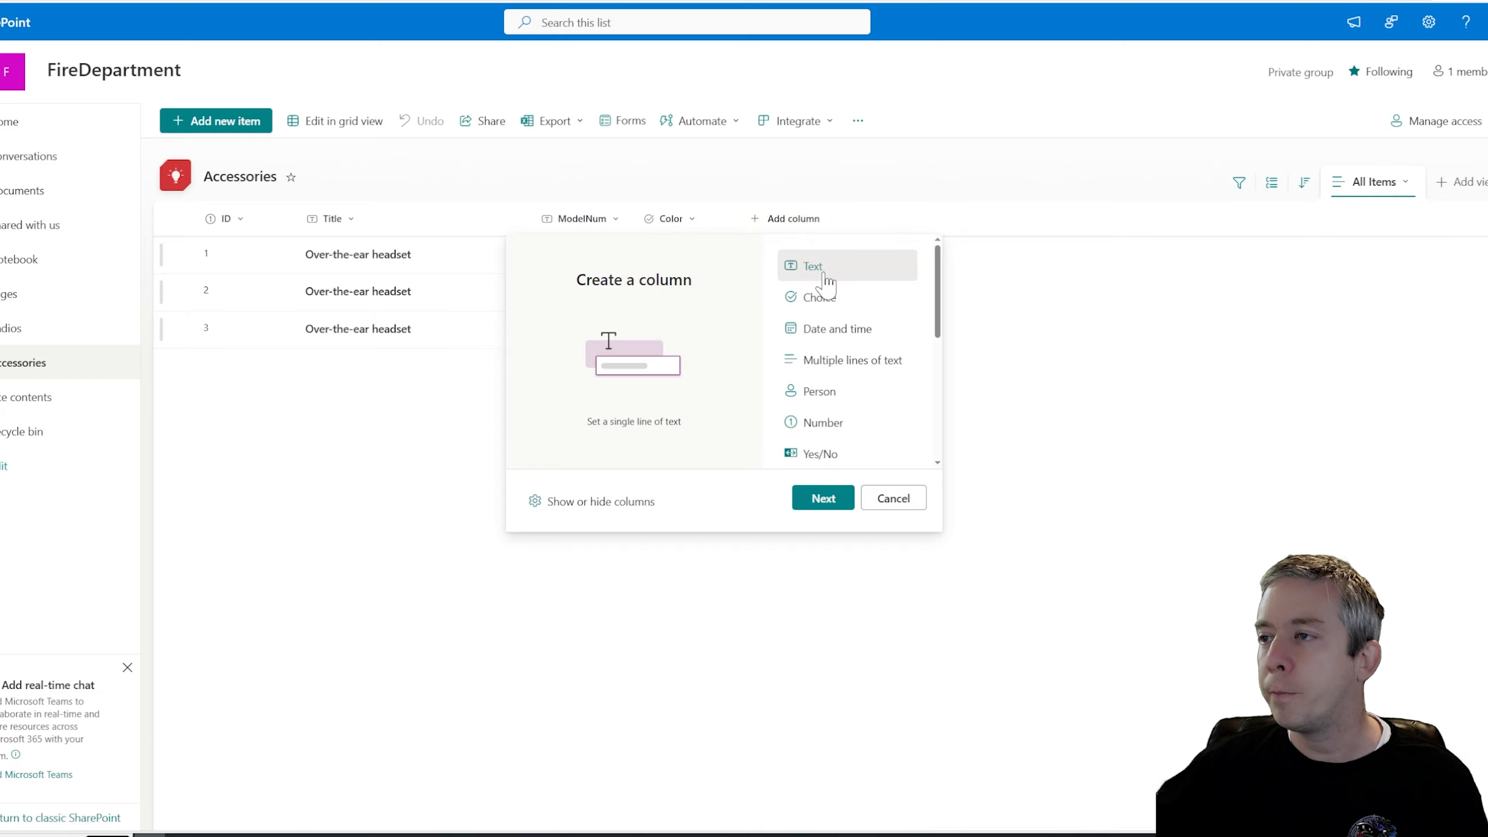
pyautogui.click(821, 424)
pyautogui.click(819, 495)
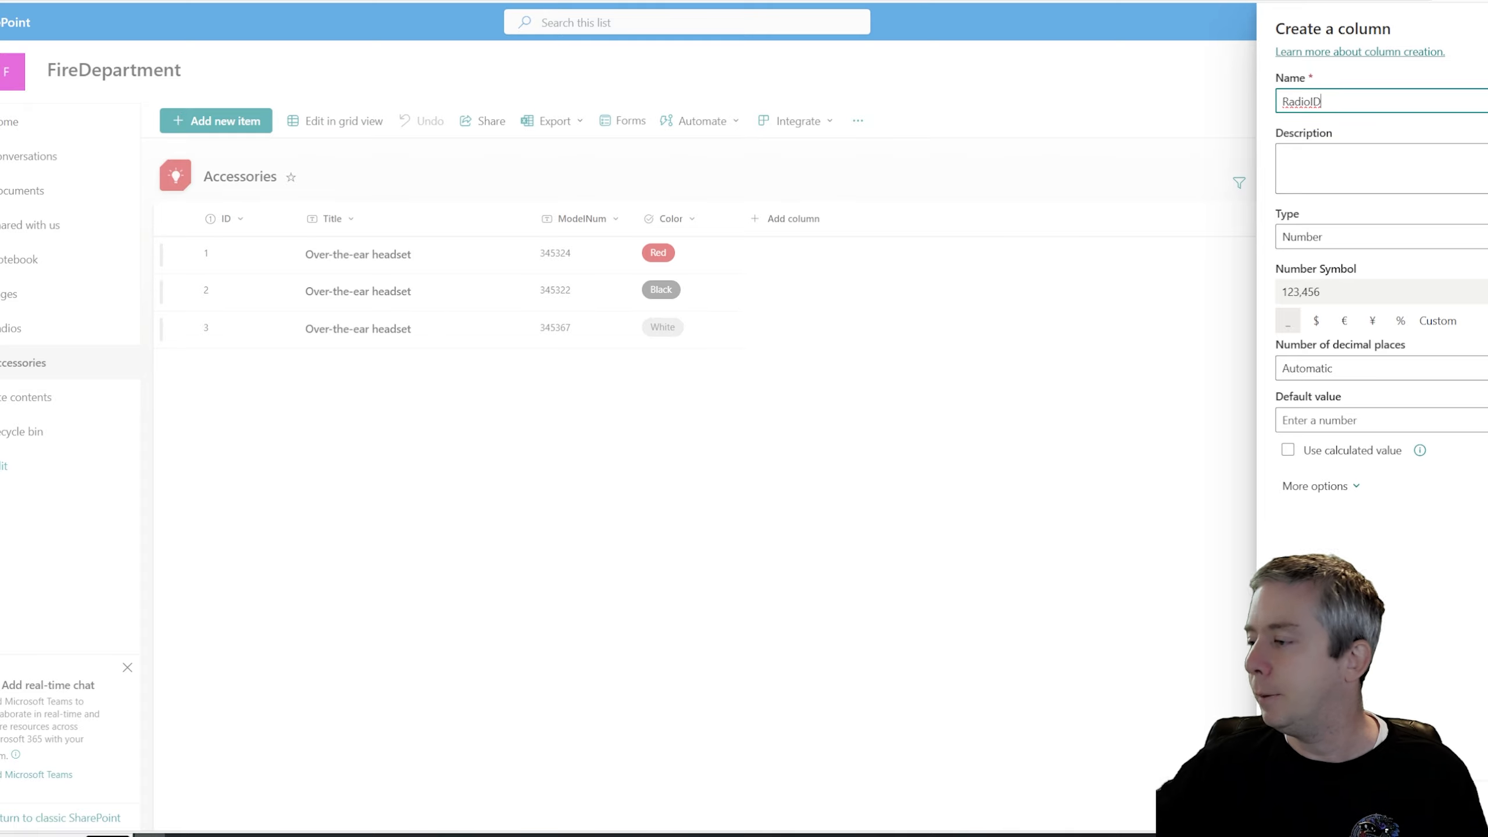
pyautogui.click(1307, 804)
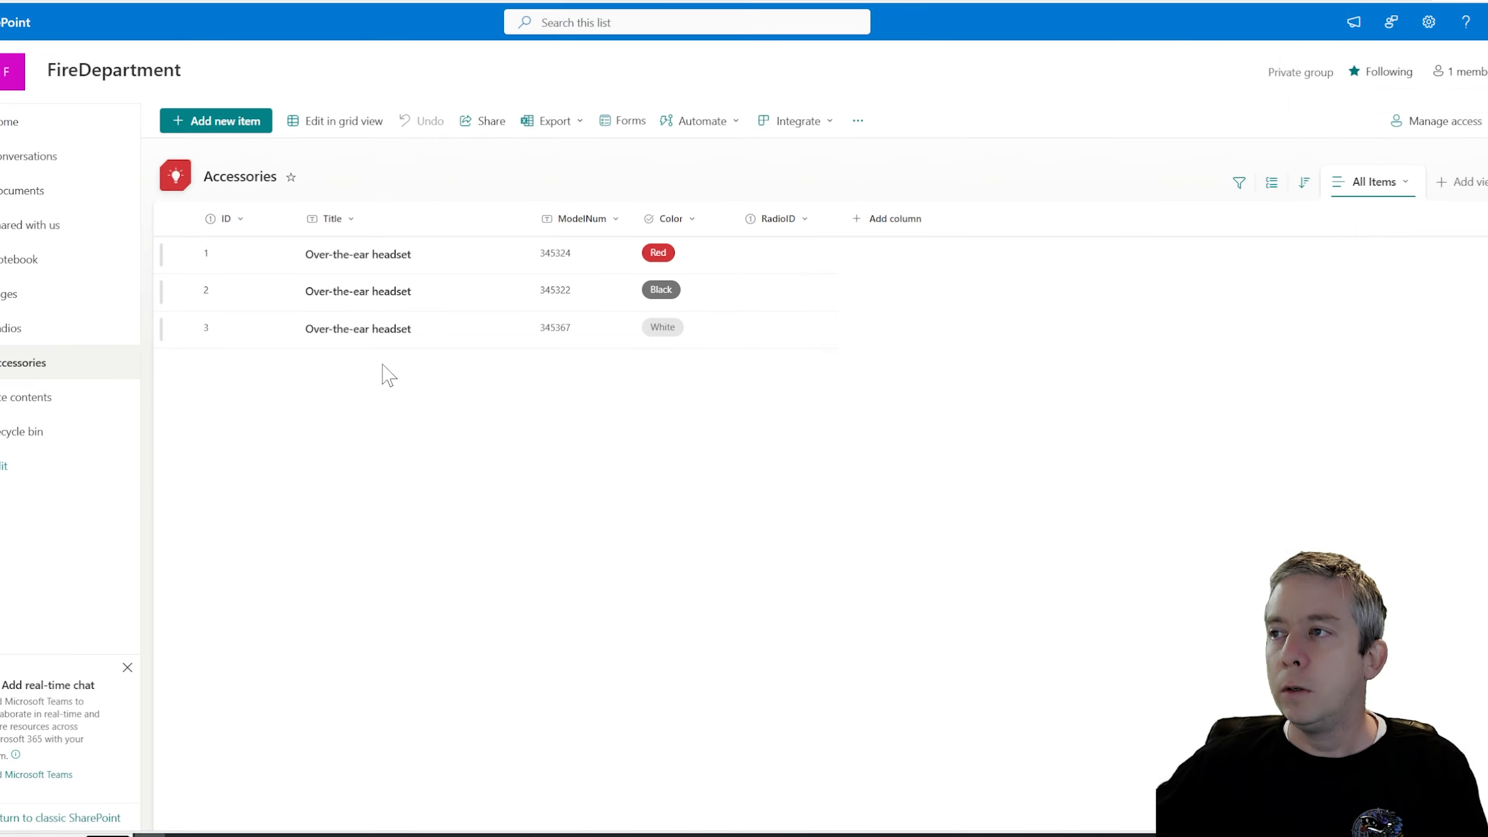
# Step: Delete the AccessoryID column from the Radios list
pyautogui.click(15, 330)
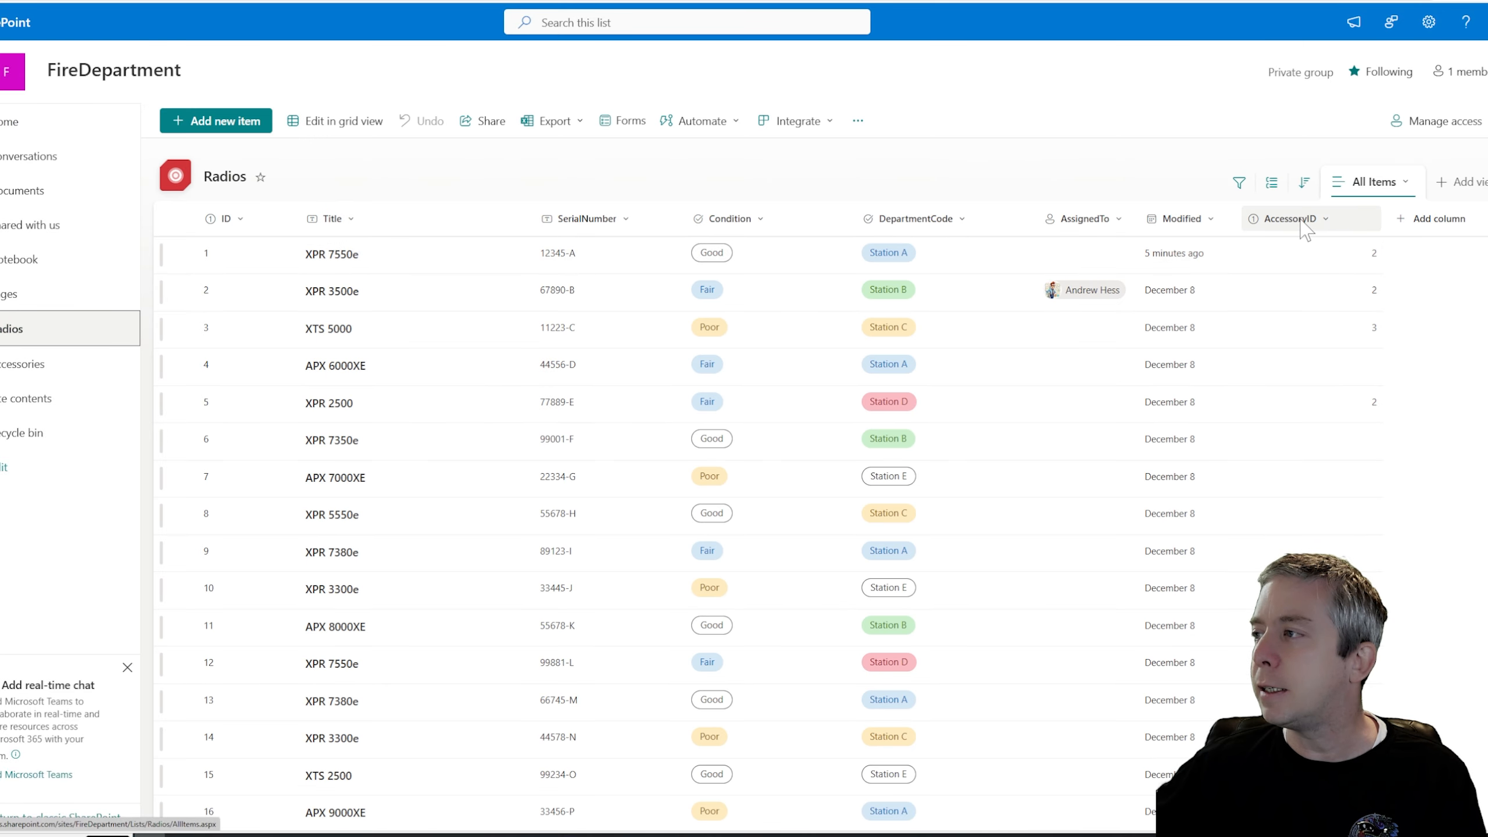
pyautogui.click(1306, 225)
pyautogui.click(1326, 226)
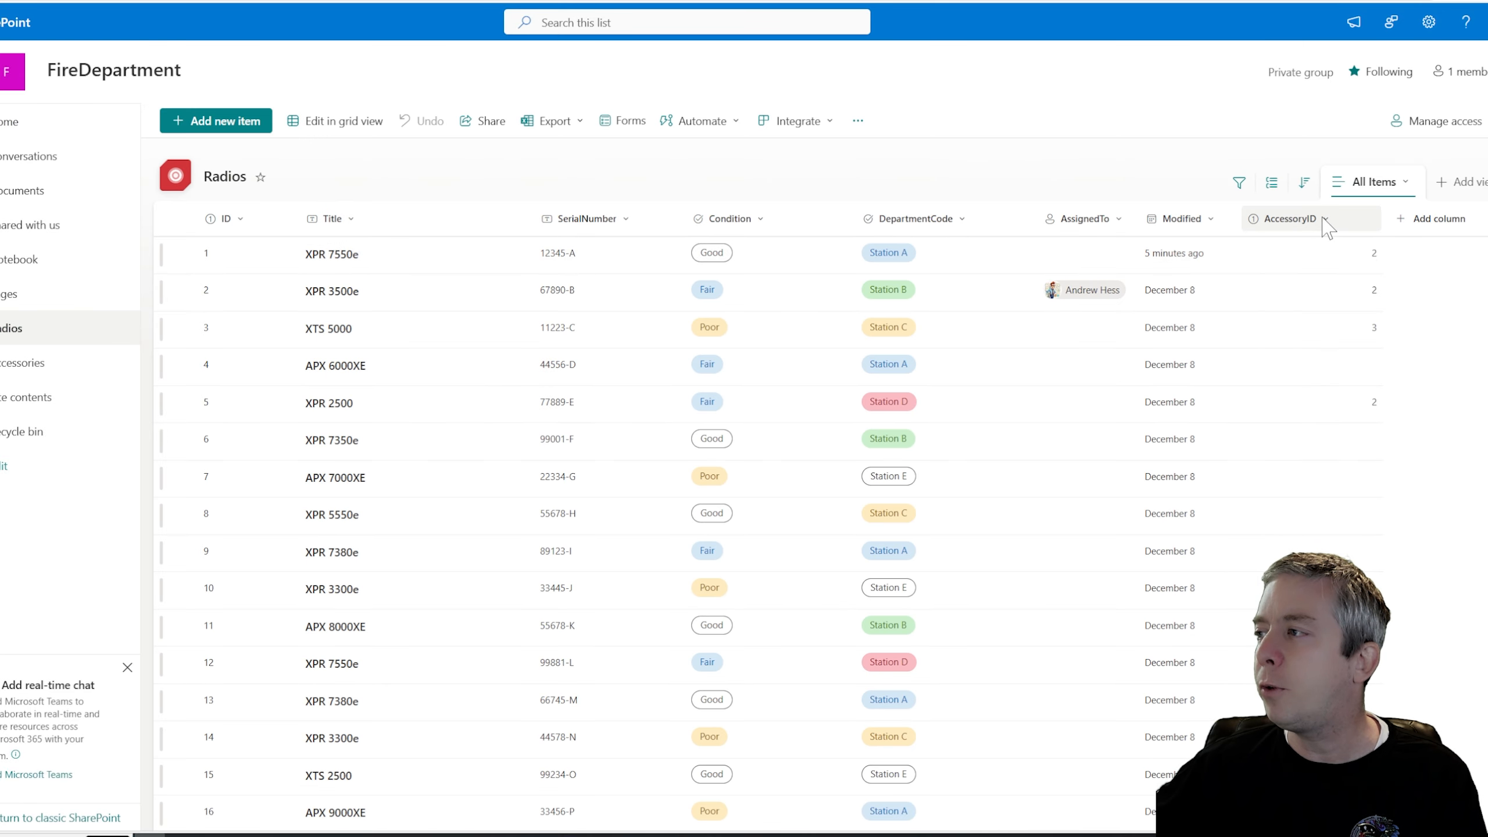
pyautogui.click(1326, 221)
pyautogui.moveTo(1295, 364)
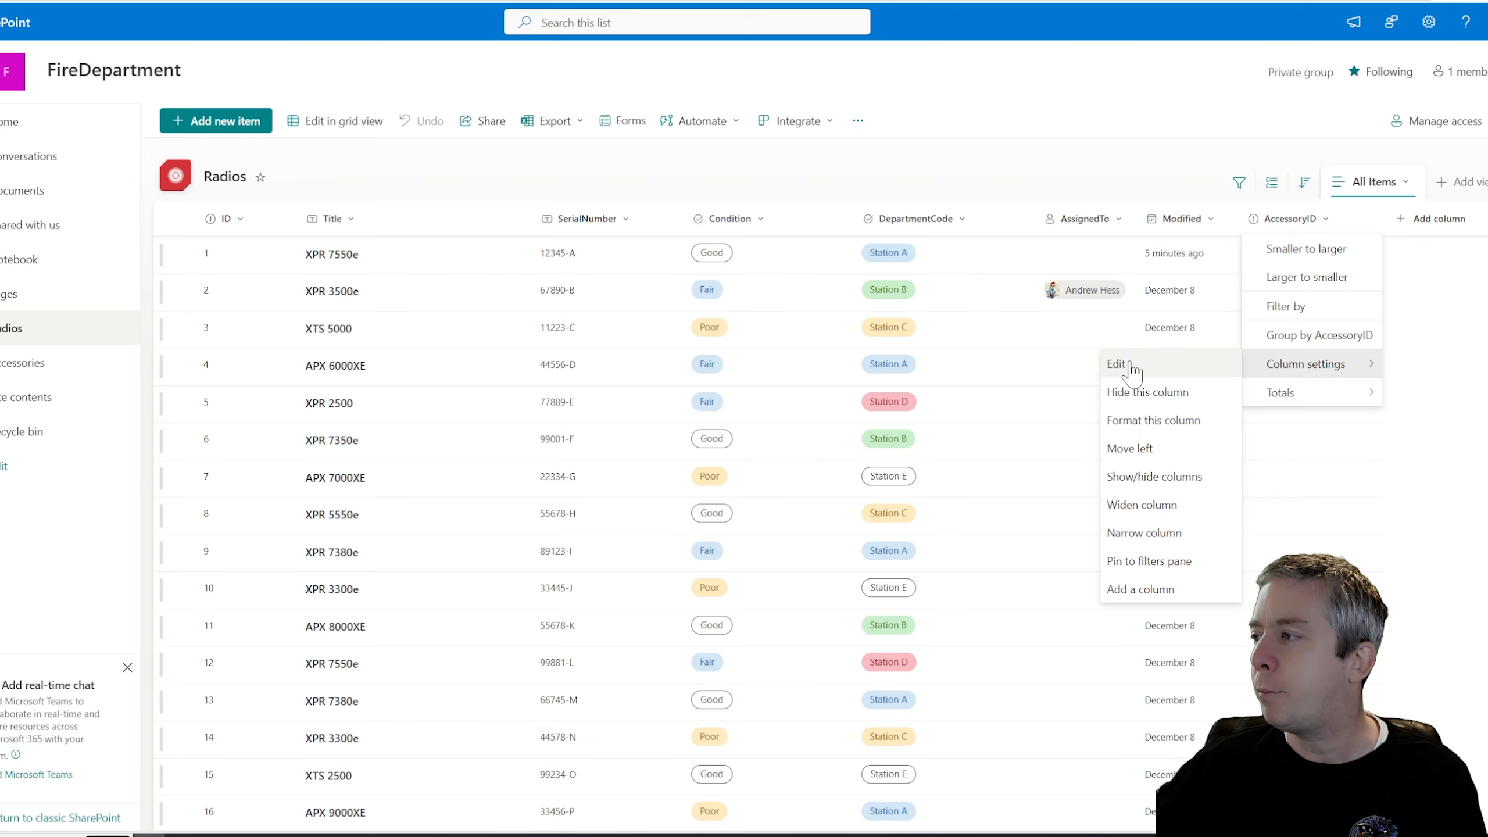
pyautogui.click(1117, 364)
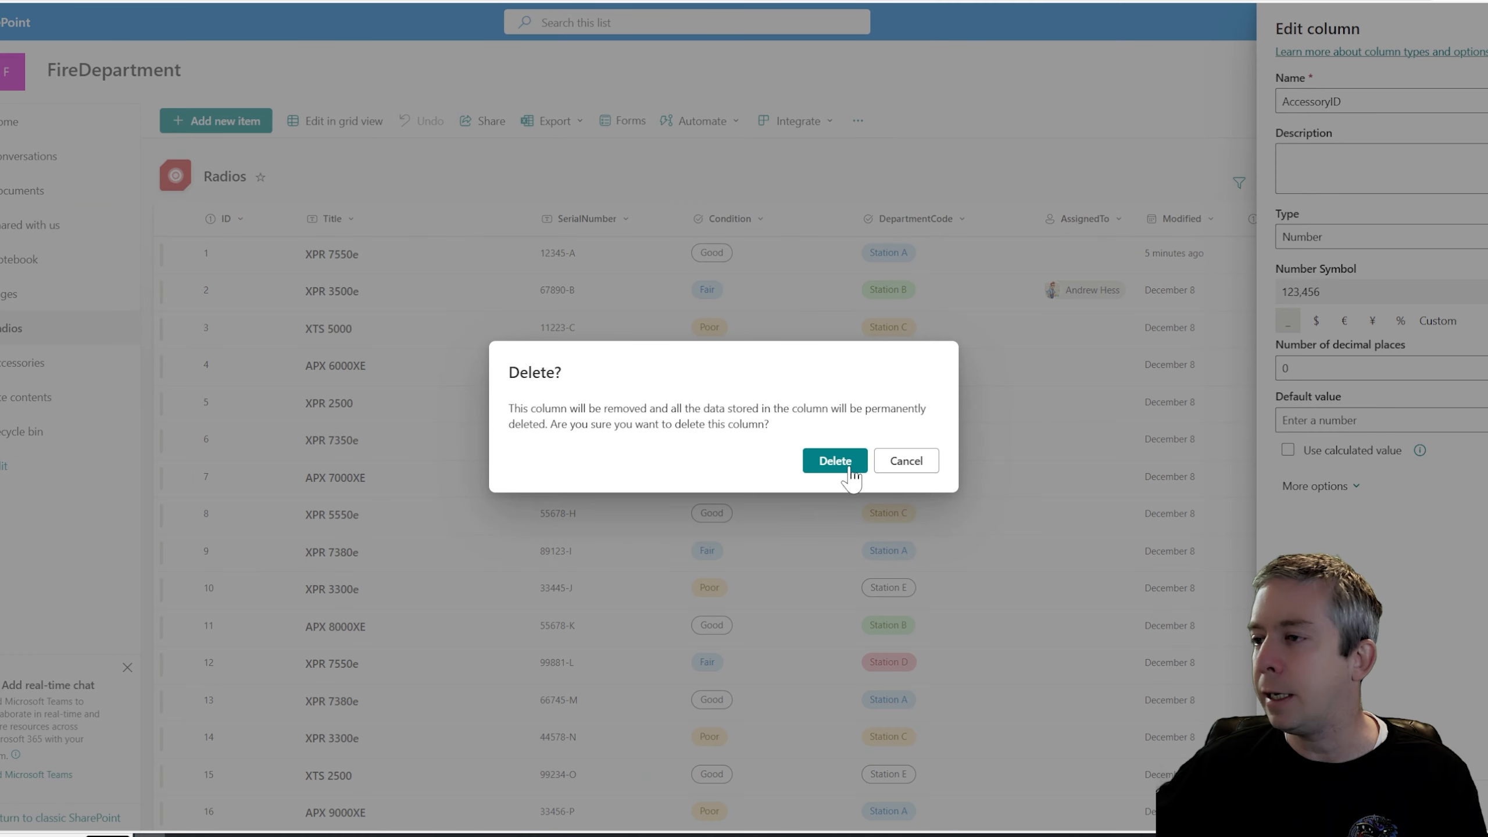
pyautogui.click(849, 463)
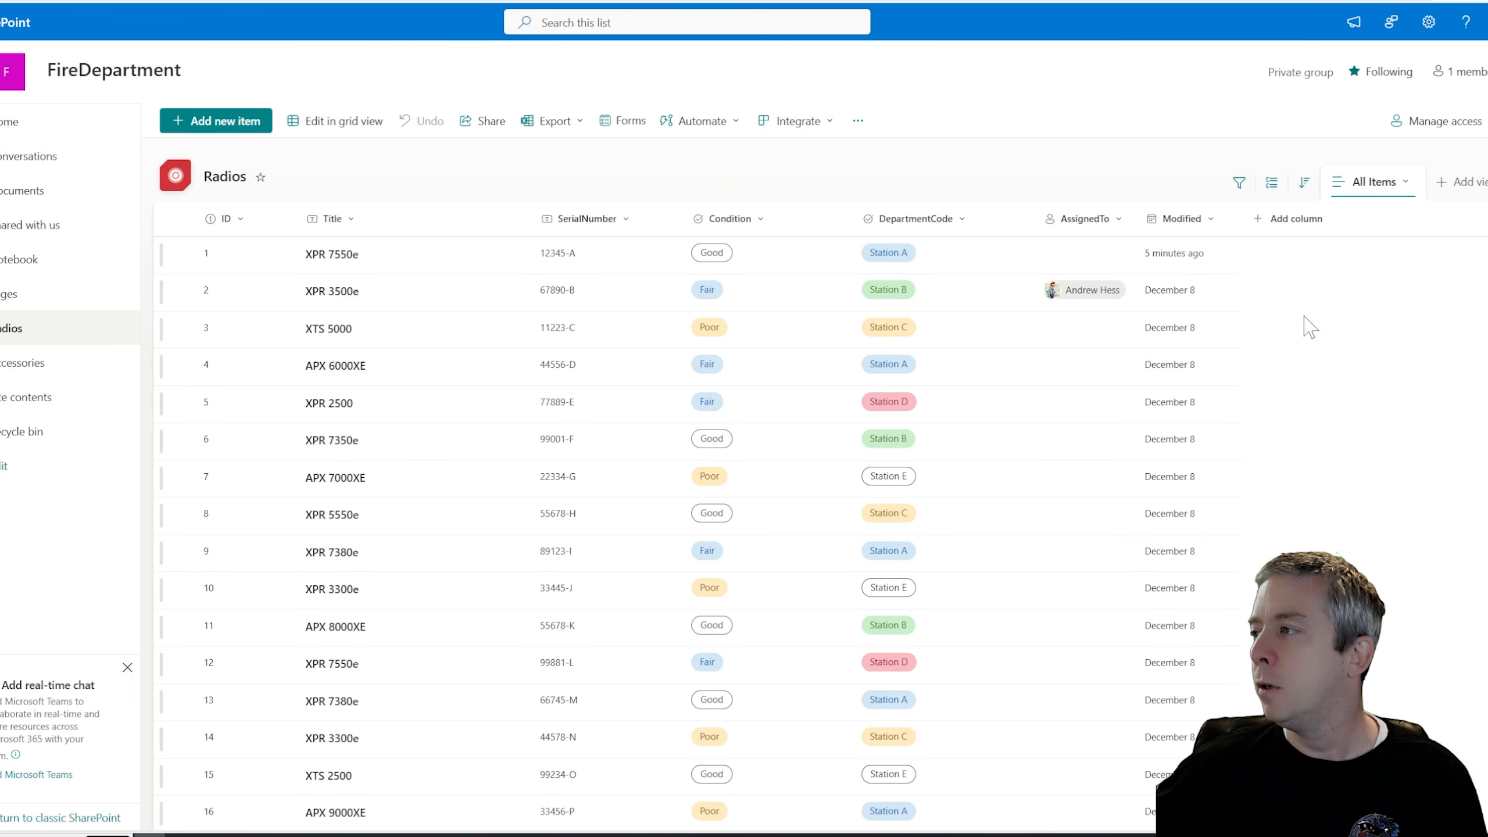
# Step: In the Accessories list, enter RadioID 1 for all three over-the-ear headset items in grid view
pyautogui.click(29, 375)
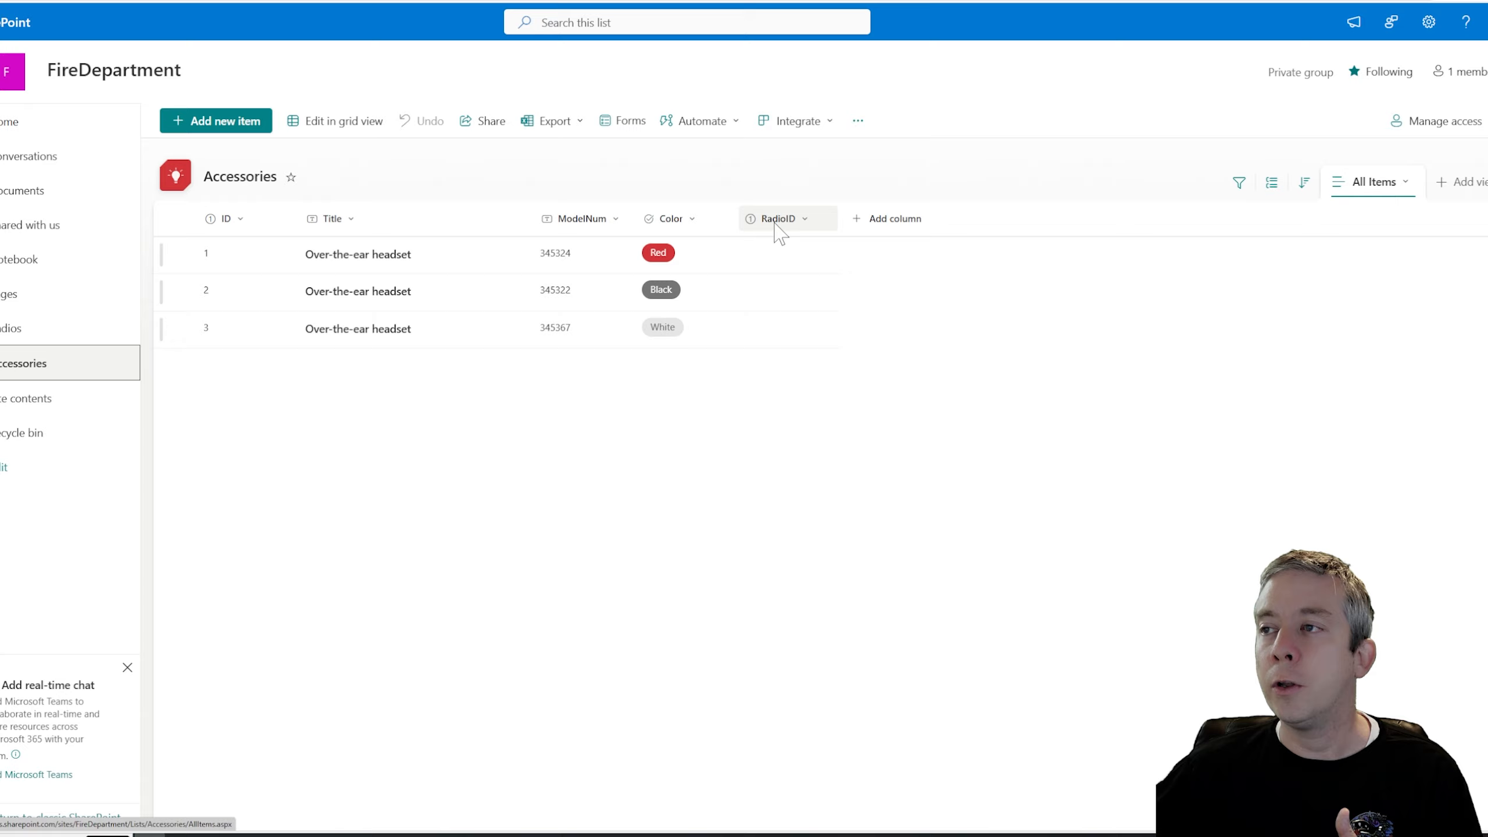
pyautogui.click(325, 125)
pyautogui.click(768, 260)
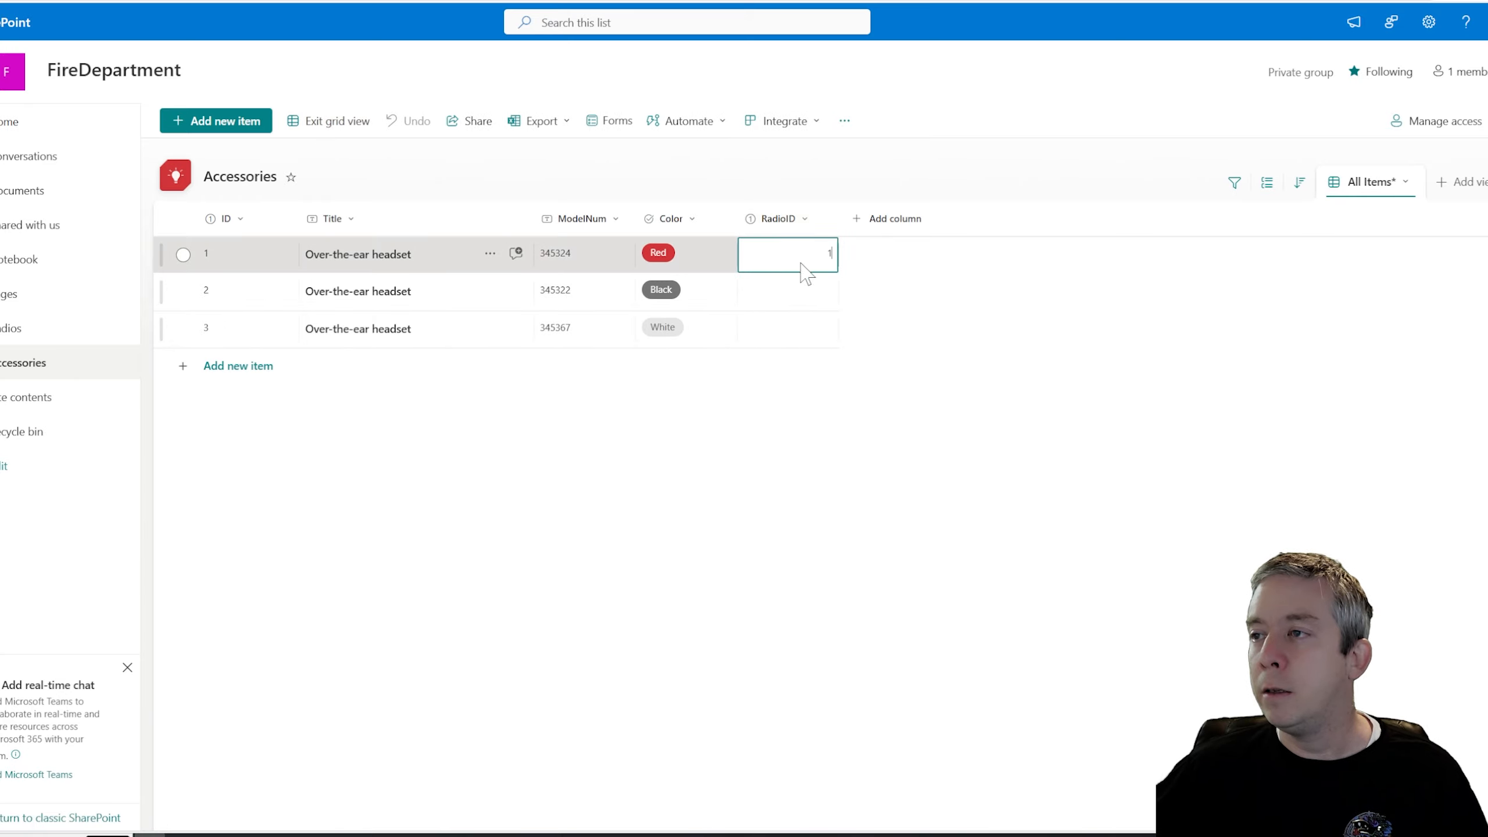
pyautogui.click(789, 303)
pyautogui.write('1')
pyautogui.click(801, 338)
pyautogui.write('1')
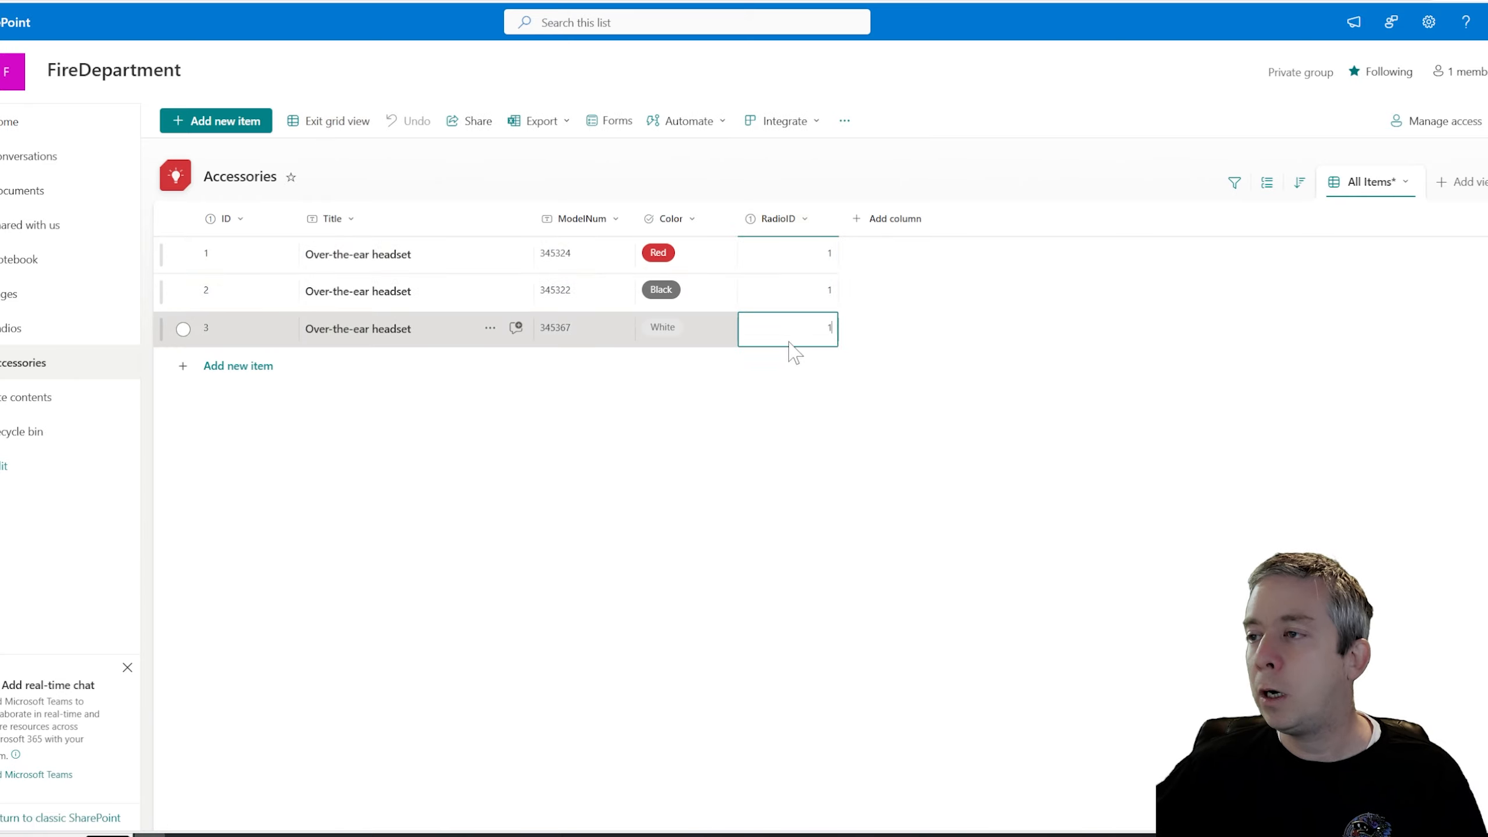
# Step: Add a new accessory item titled Battery with RadioID 1
pyautogui.click(238, 367)
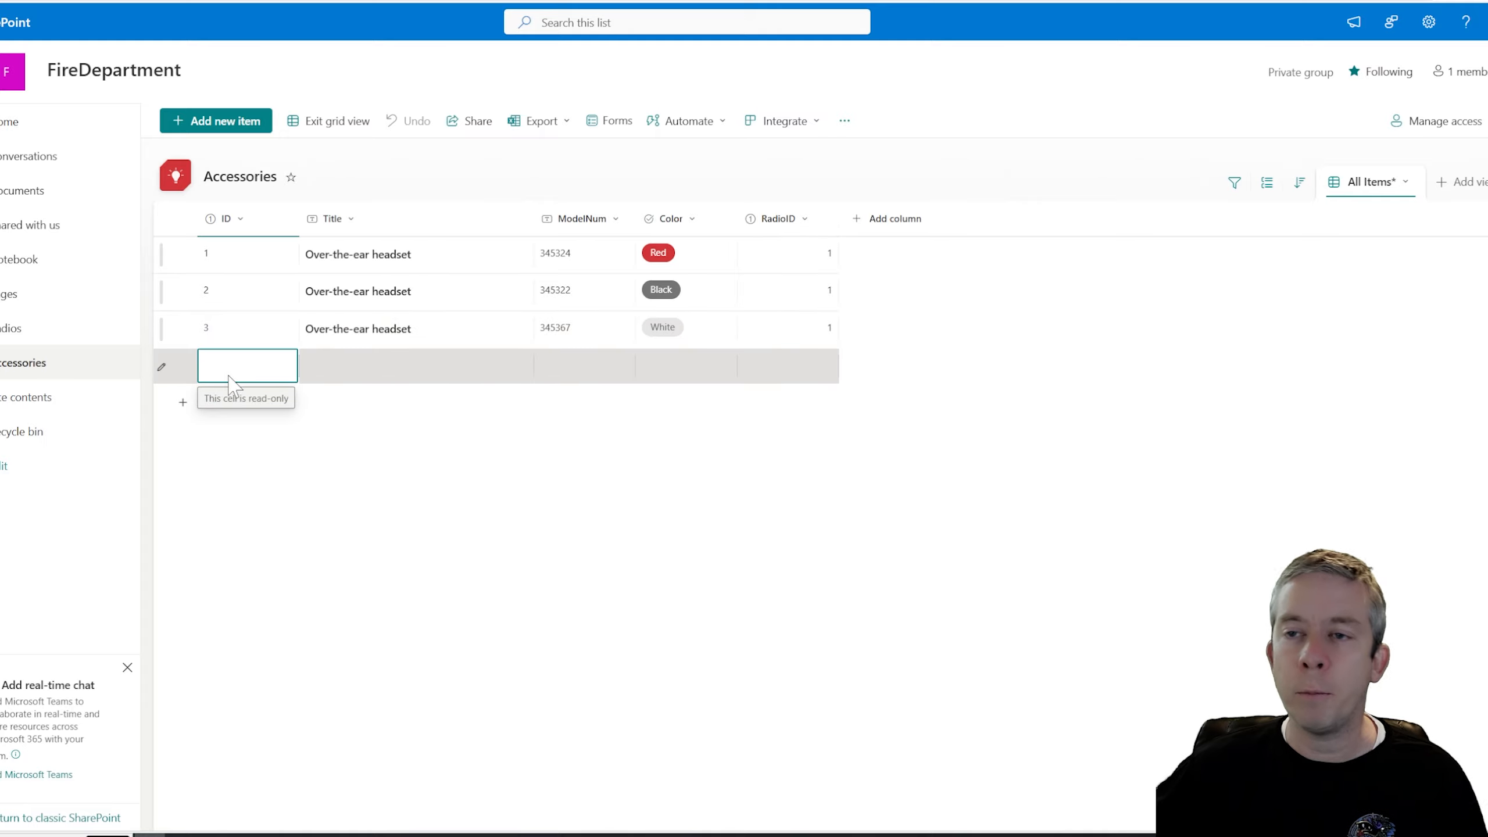
pyautogui.click(344, 376)
pyautogui.write('Battery')
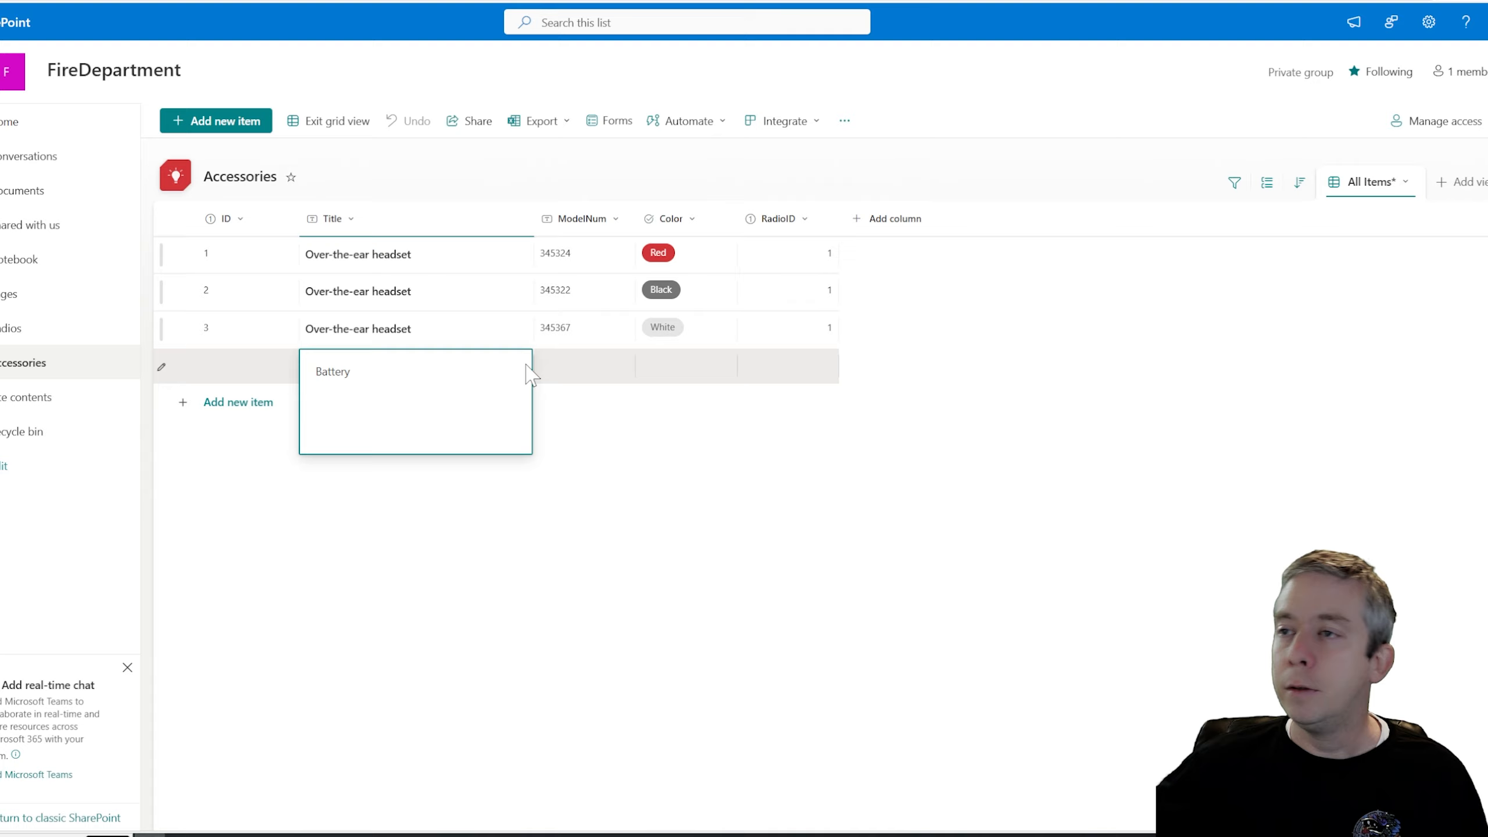
pyautogui.click(682, 373)
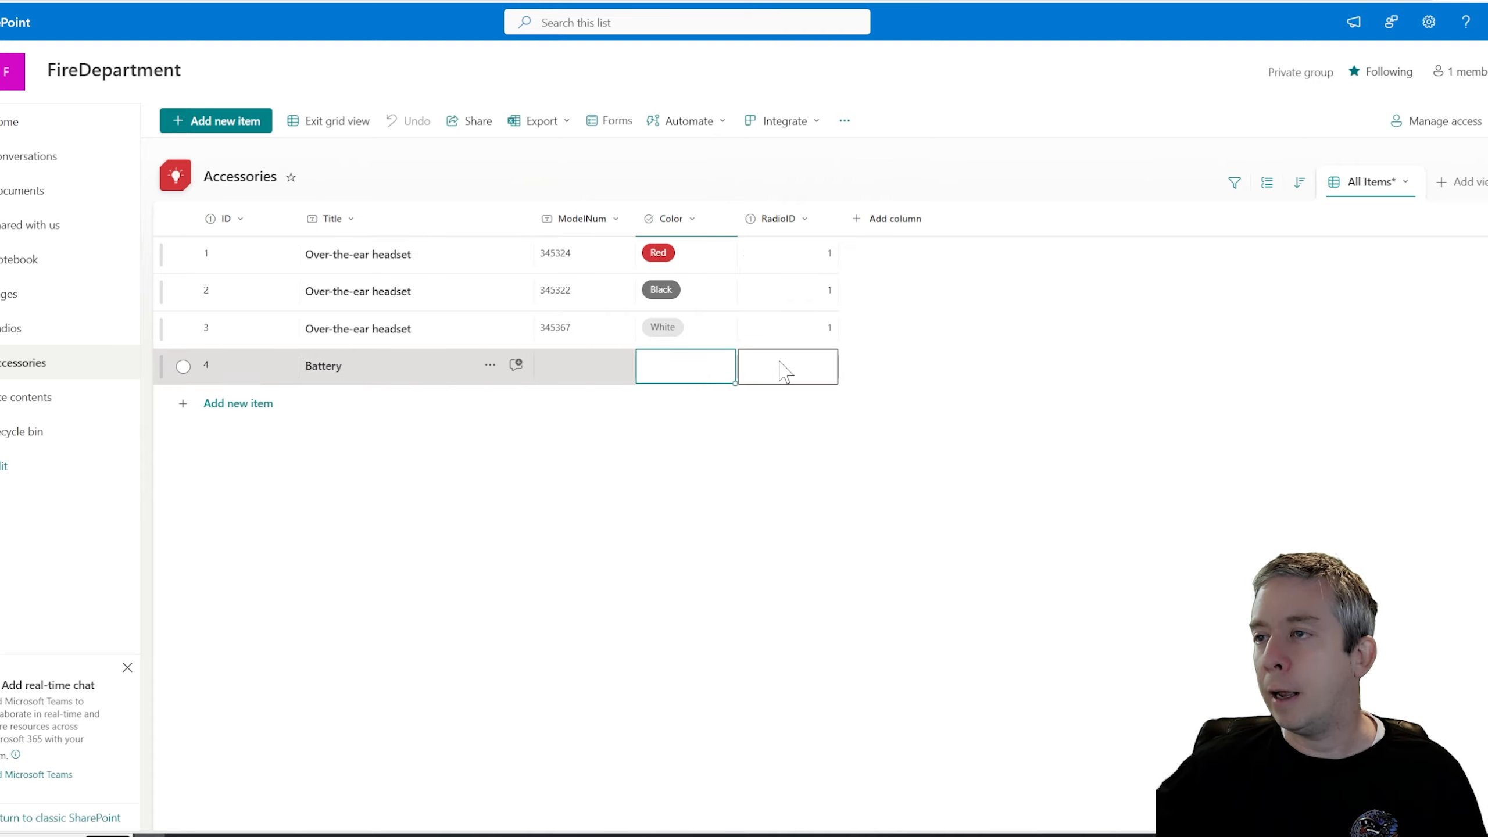
pyautogui.click(794, 373)
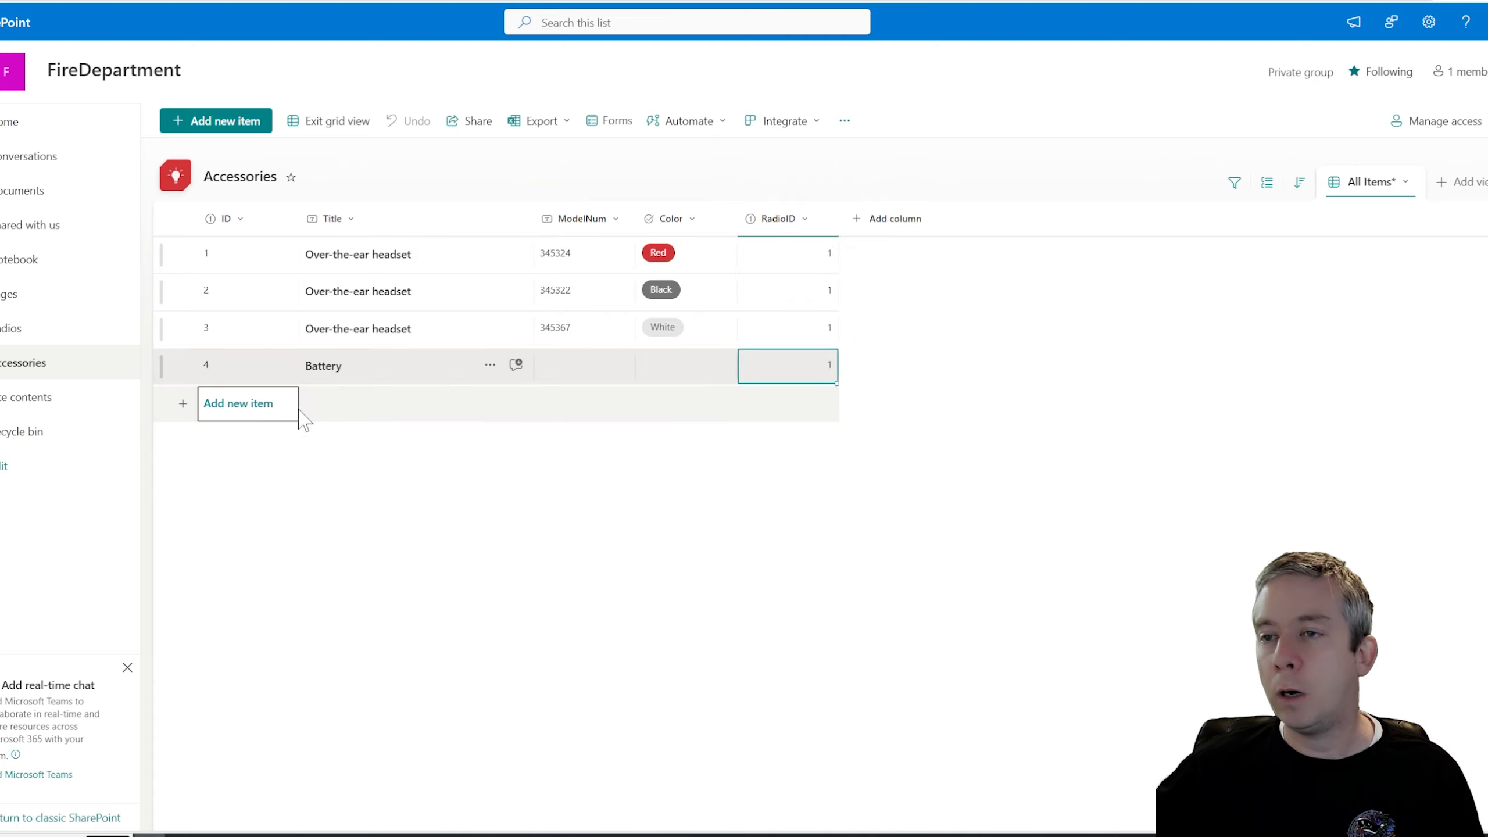
# Step: Add another blank accessory item, and set the RadioID of the second headset to 2 and the third to 3
pyautogui.click(246, 405)
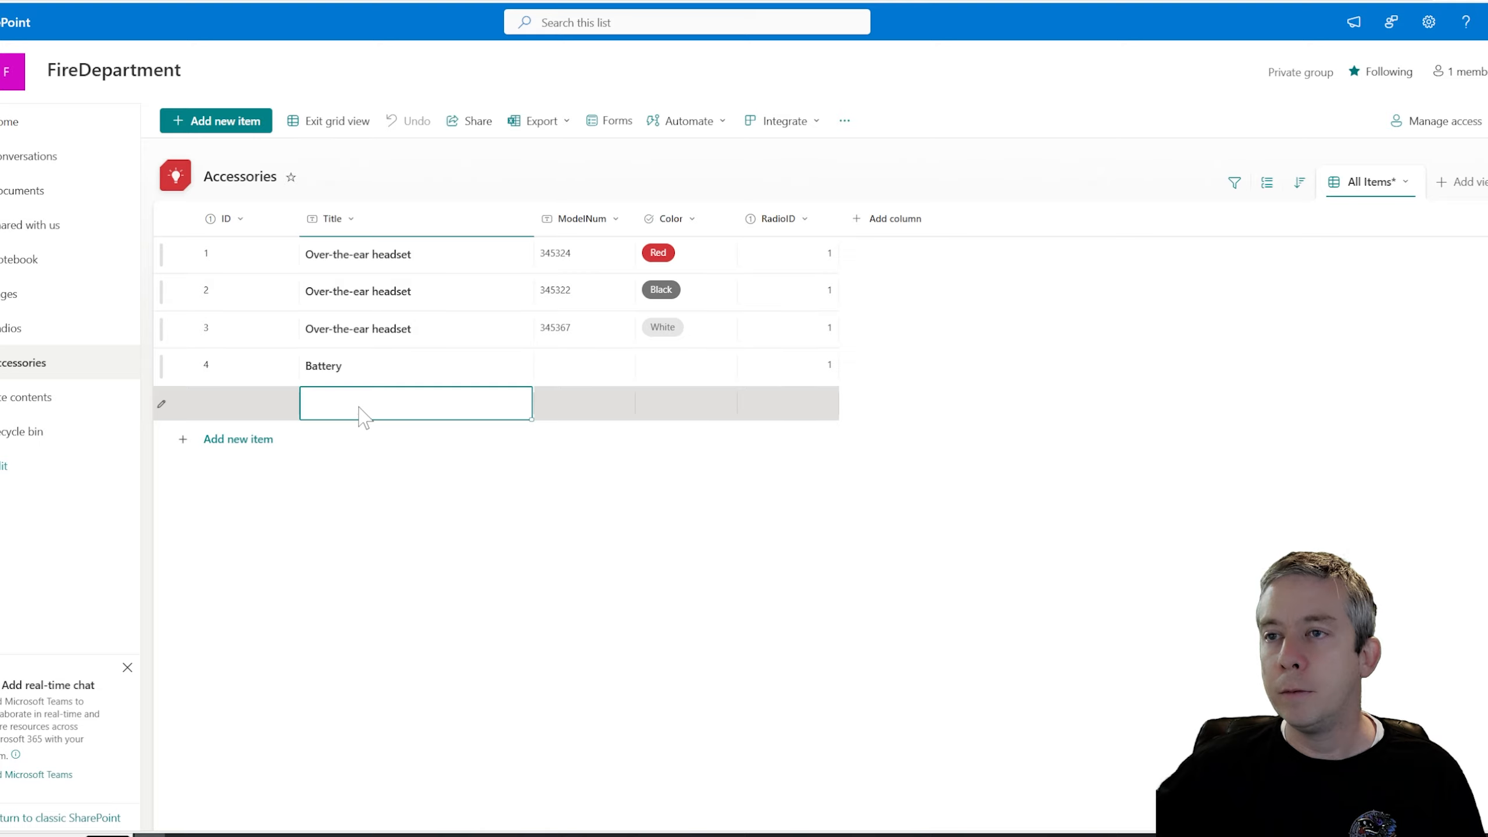
pyautogui.click(809, 296)
pyautogui.write('2')
pyautogui.click(810, 334)
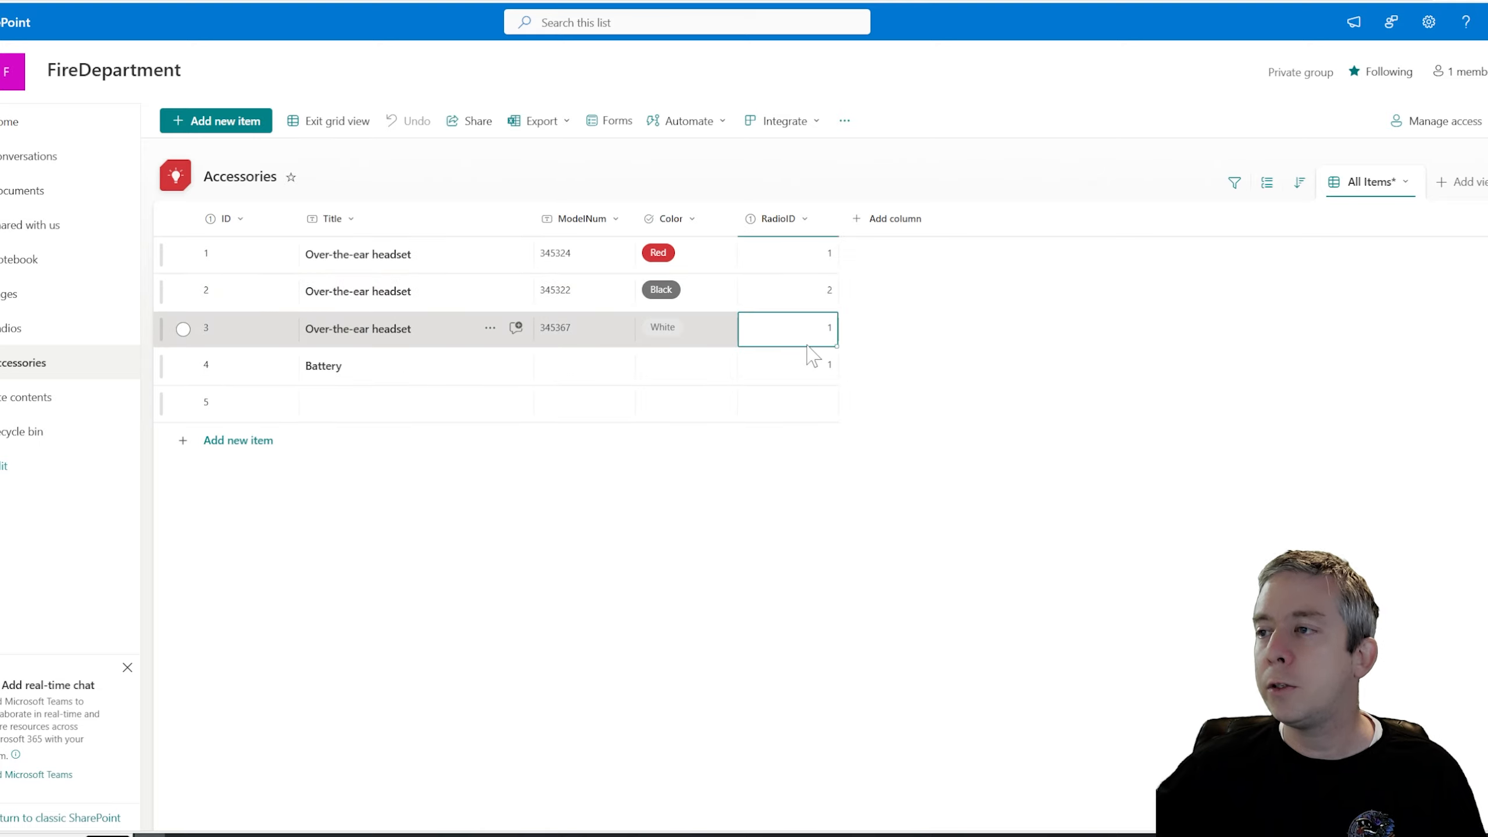
pyautogui.write('3')
pyautogui.click(801, 365)
# Step: Title the blank fifth accessory item Microphone and set its RadioID to 1
pyautogui.click(408, 411)
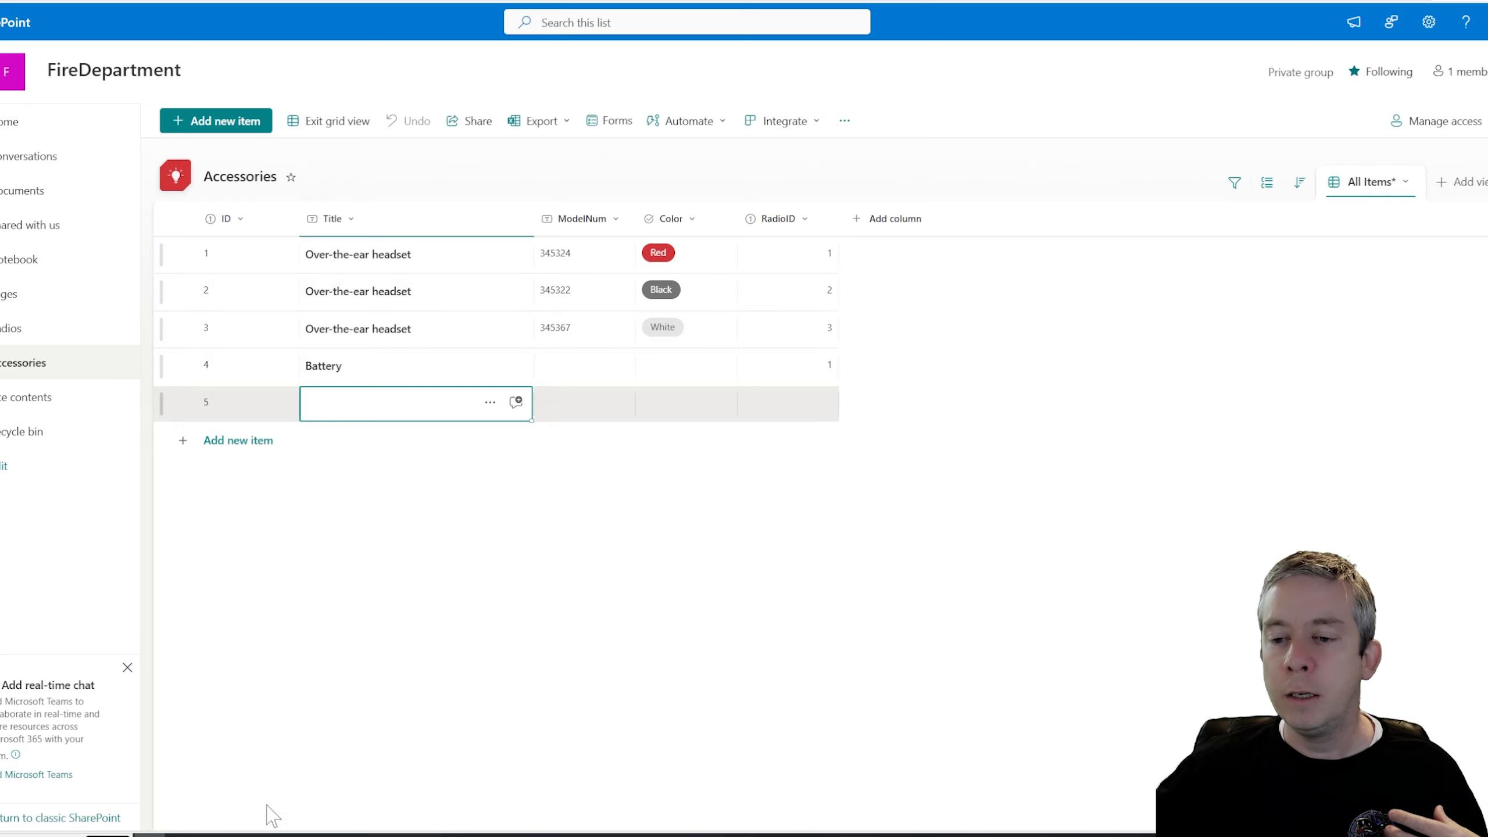
pyautogui.click(340, 411)
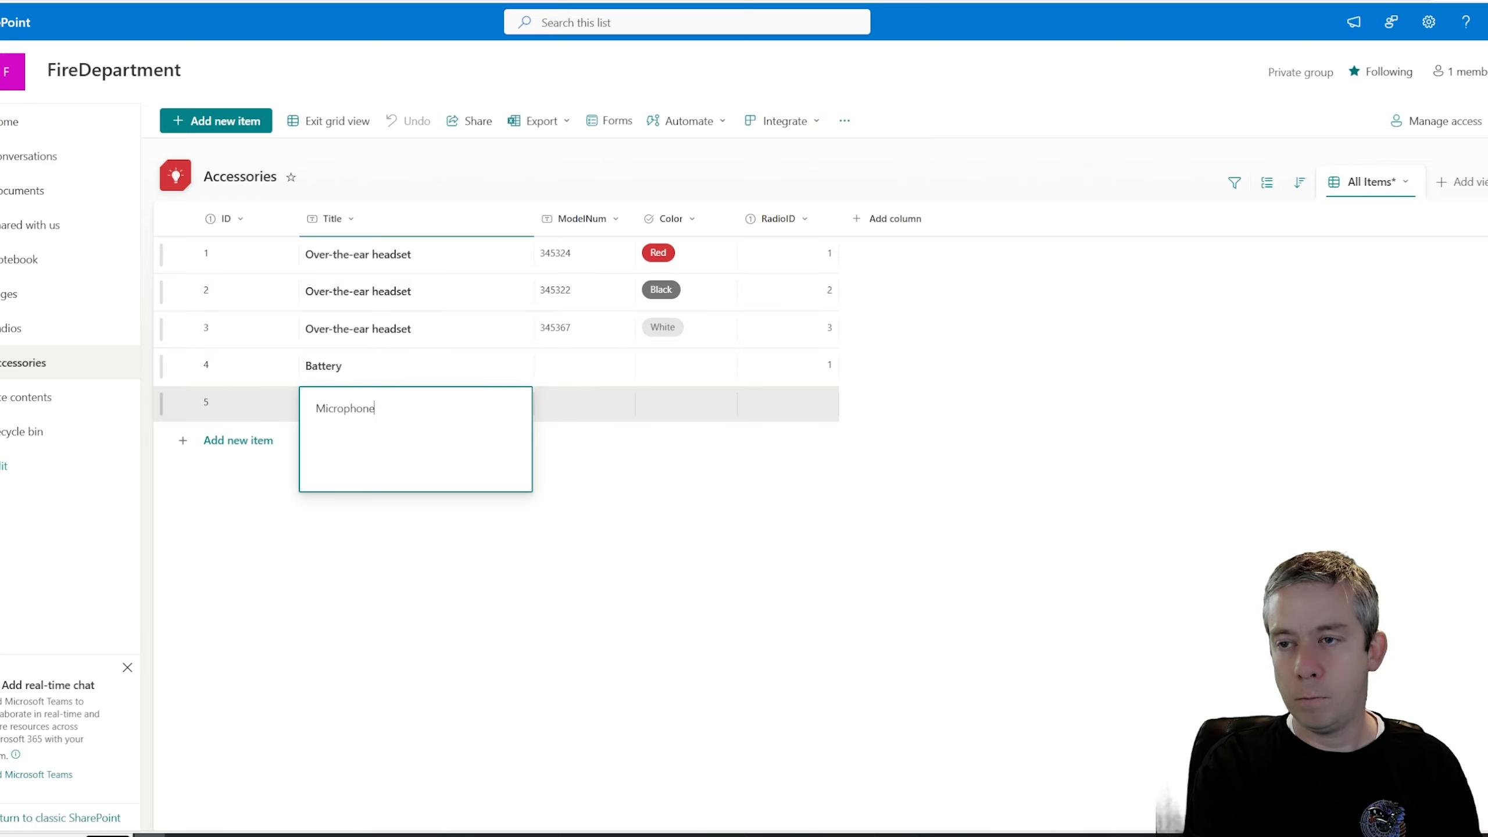
pyautogui.press('Tab')
pyautogui.click(808, 399)
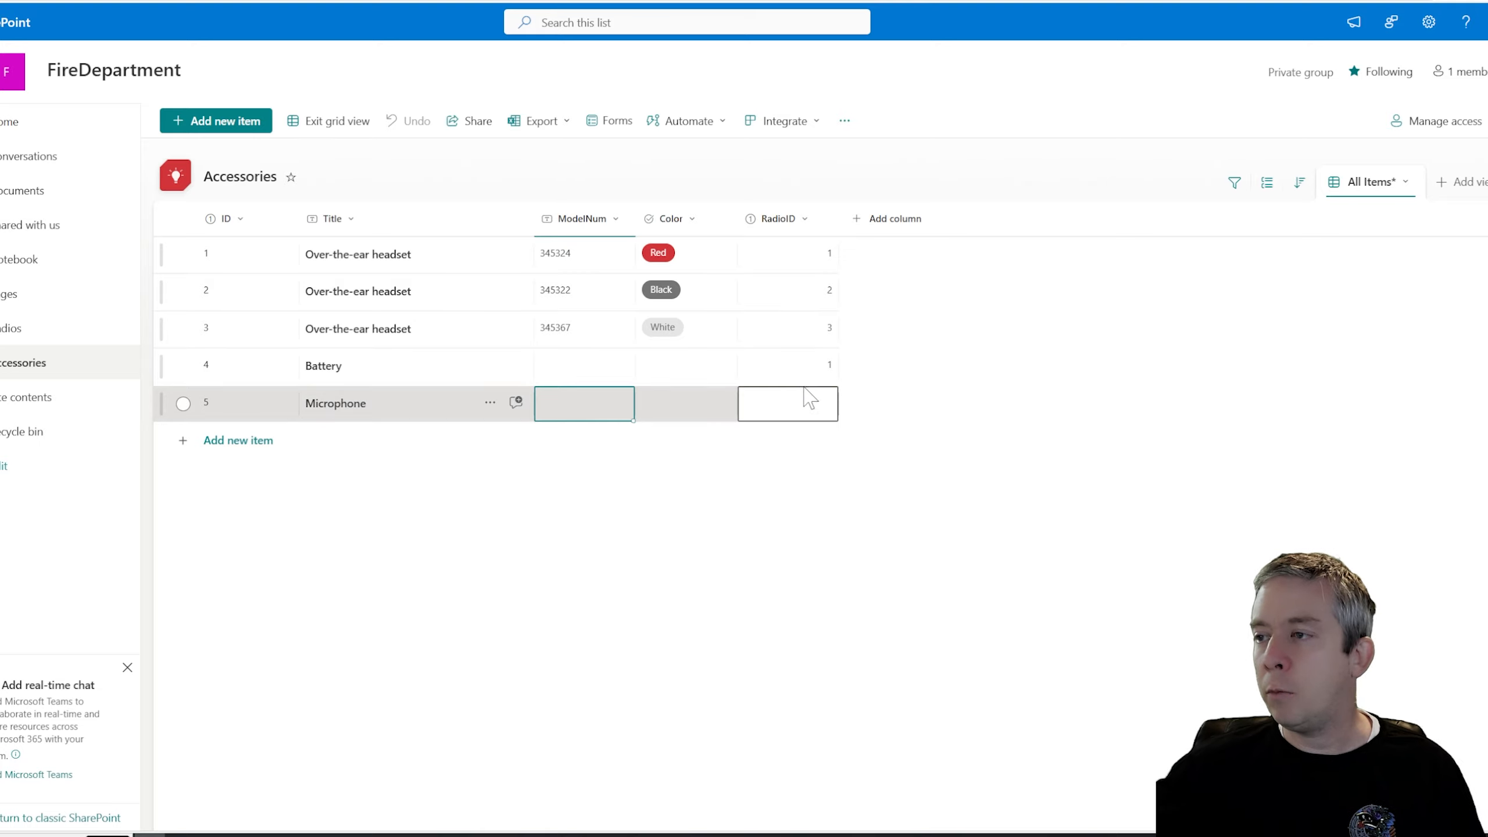
pyautogui.write('1')
# Step: Set the Battery item's ModelNum to AAA-123
pyautogui.click(583, 372)
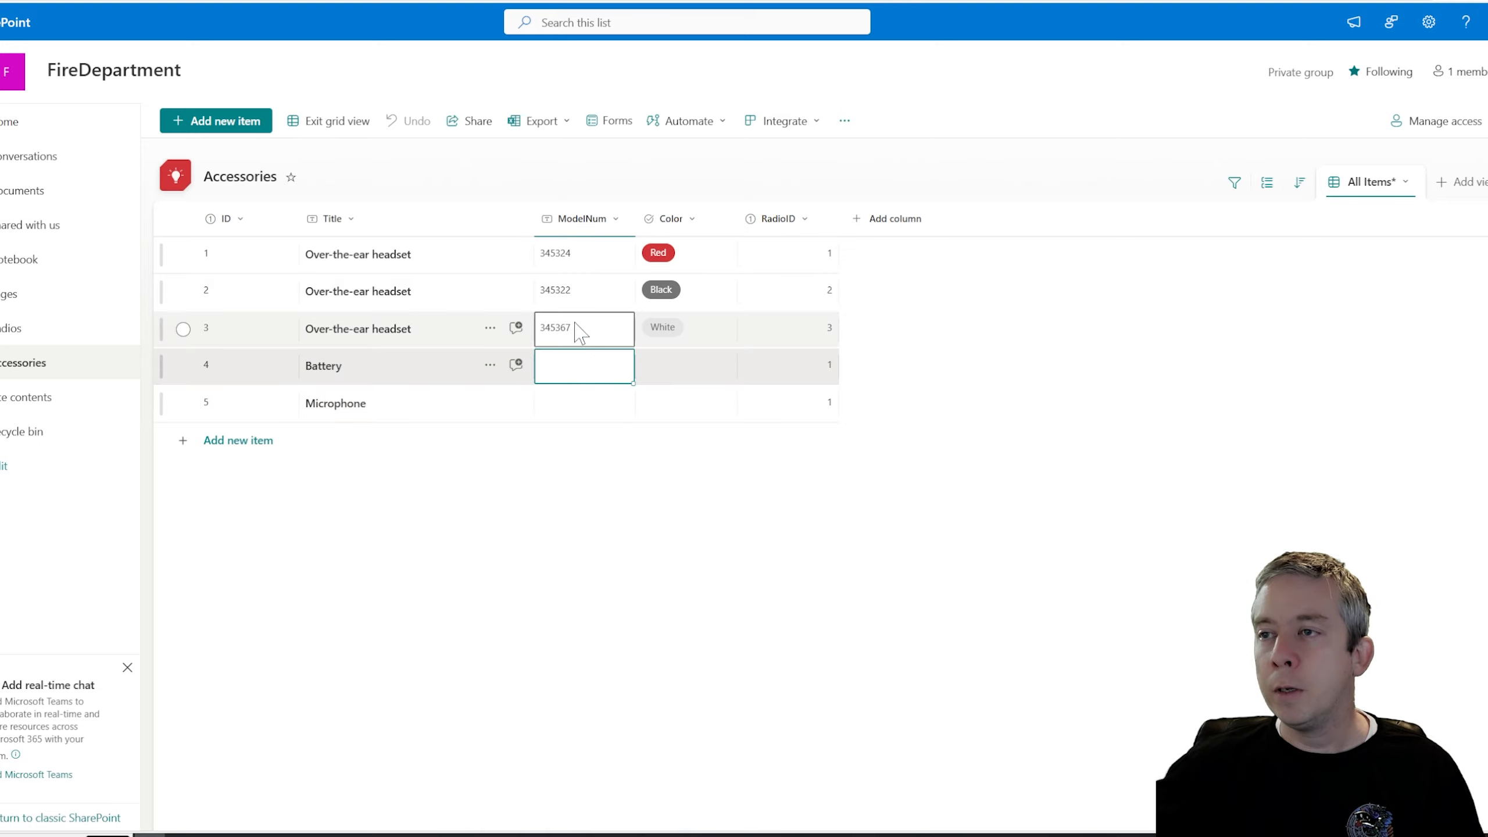
pyautogui.click(585, 253)
pyautogui.click(584, 254)
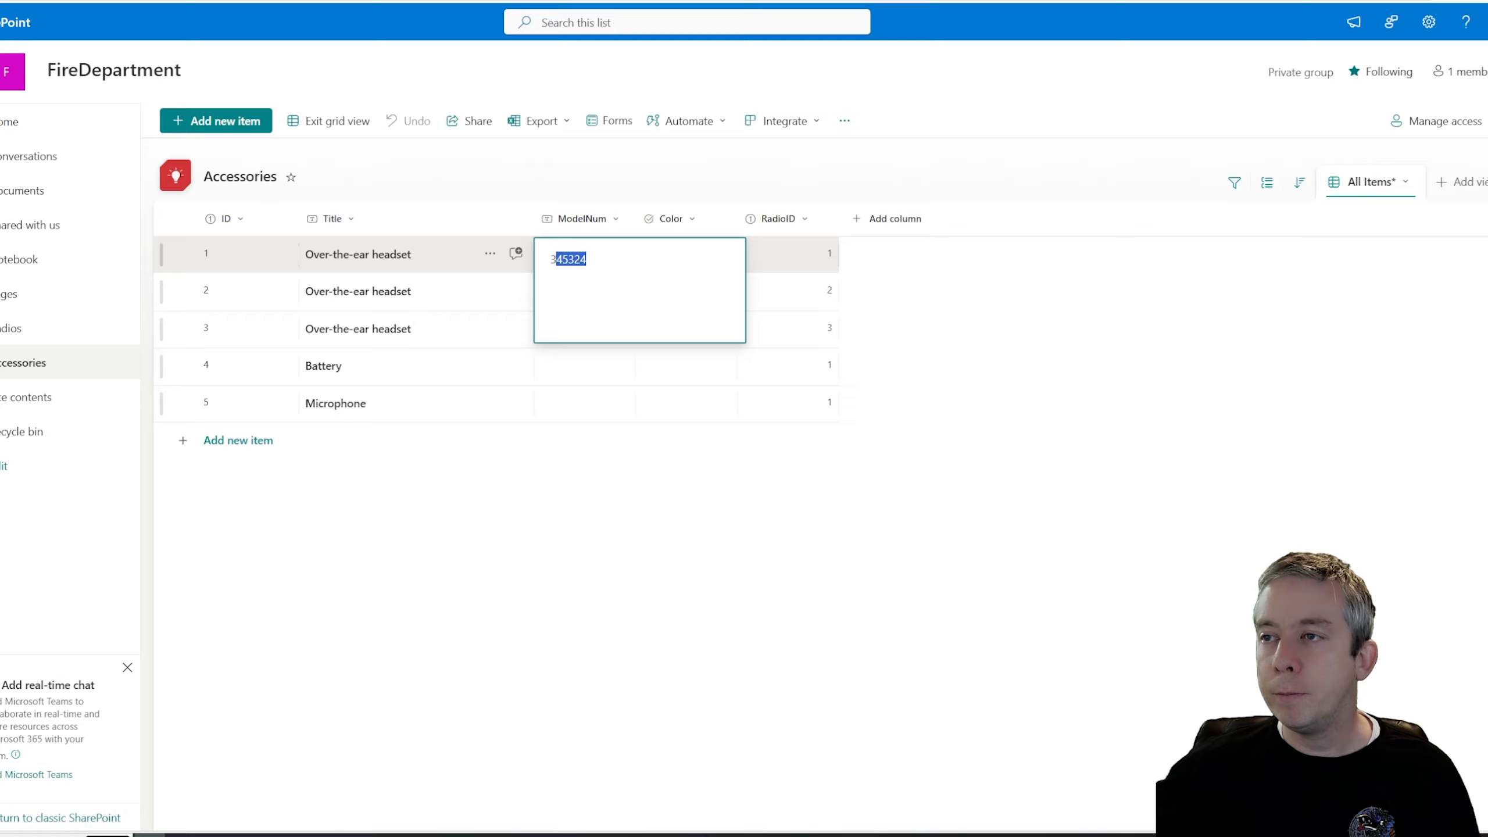
pyautogui.click(577, 374)
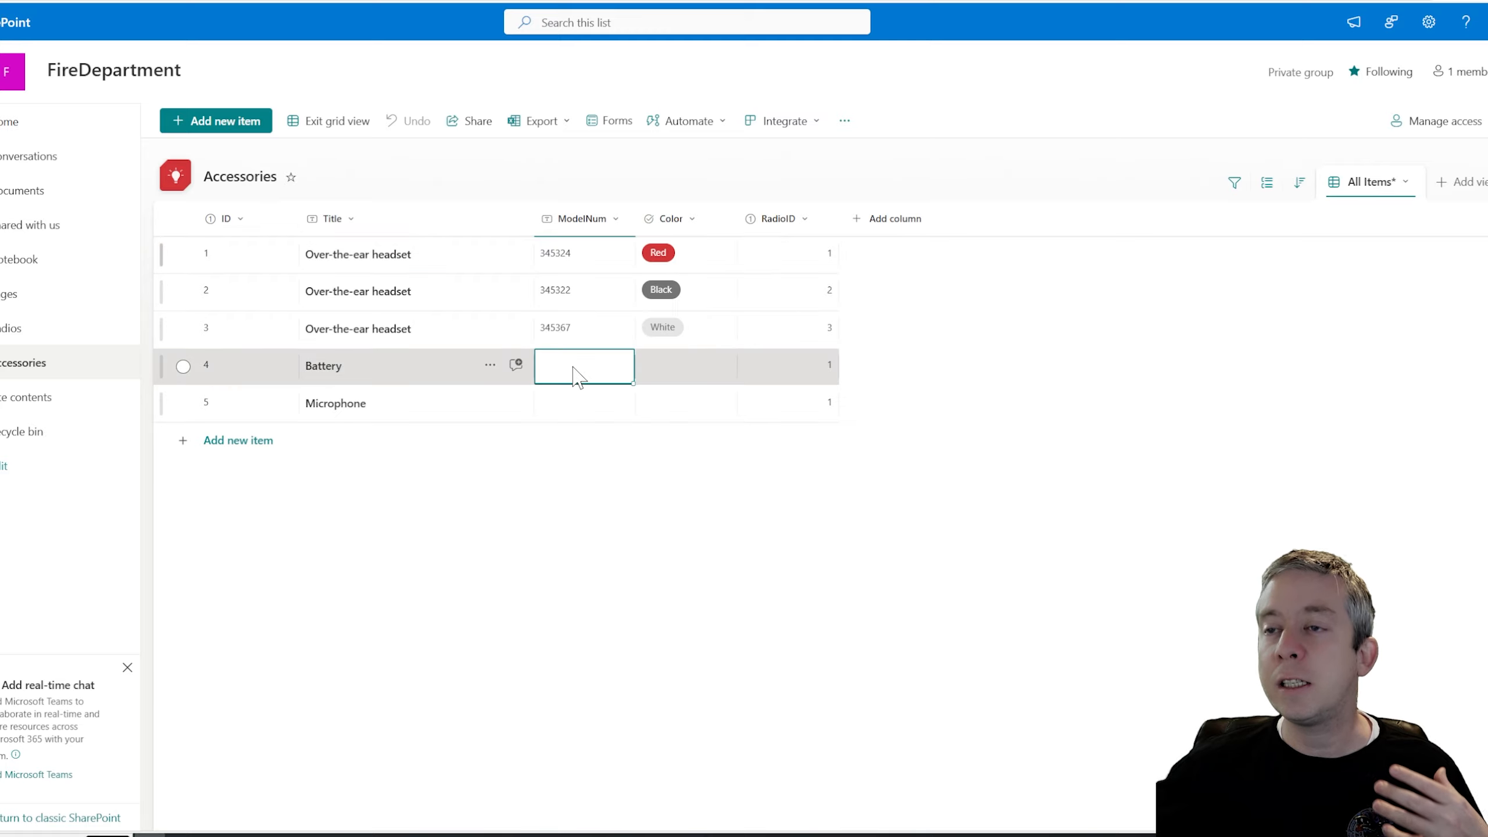
pyautogui.click(571, 366)
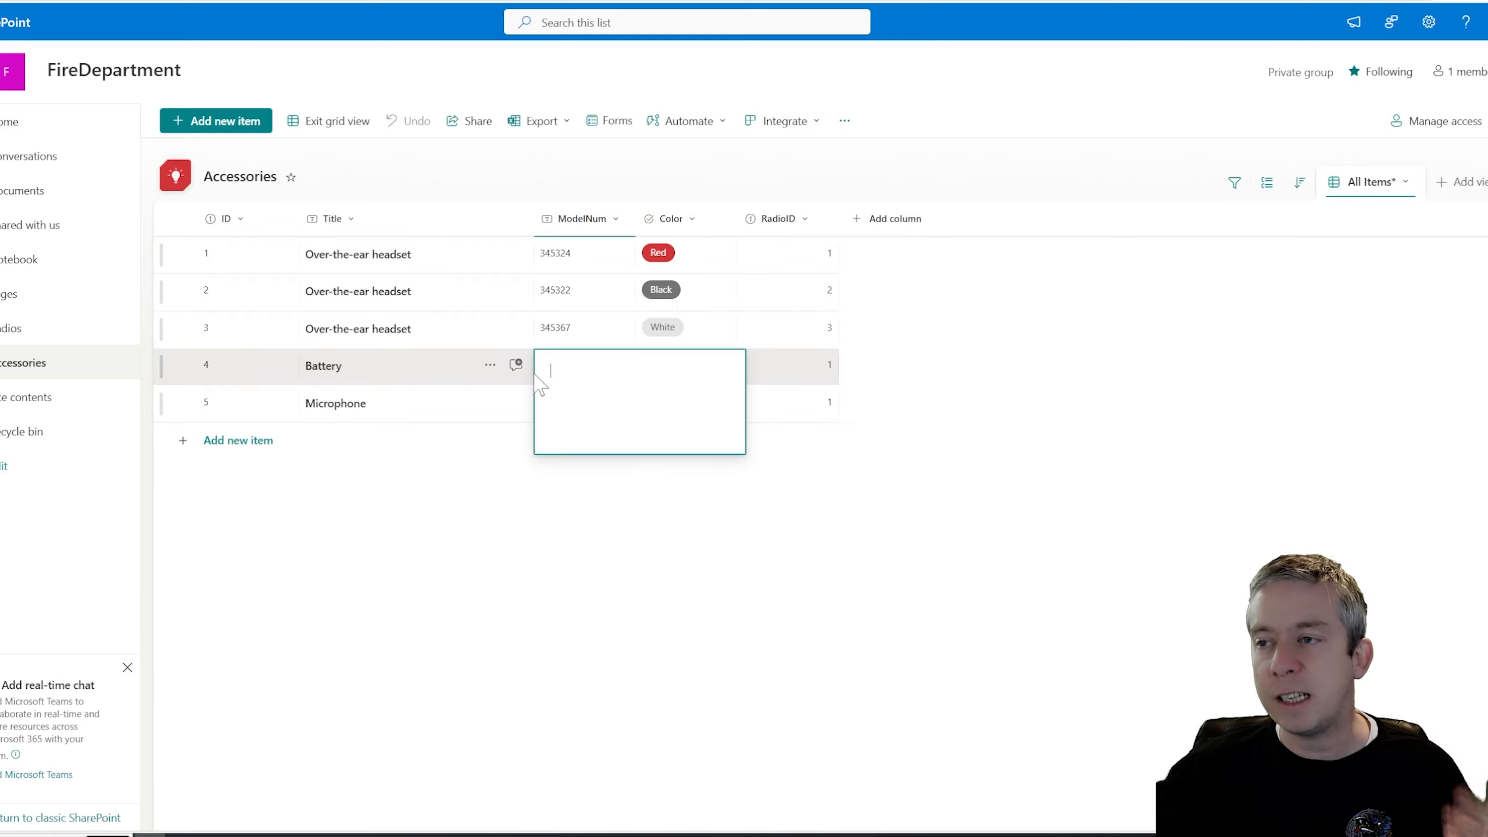
pyautogui.write('123')
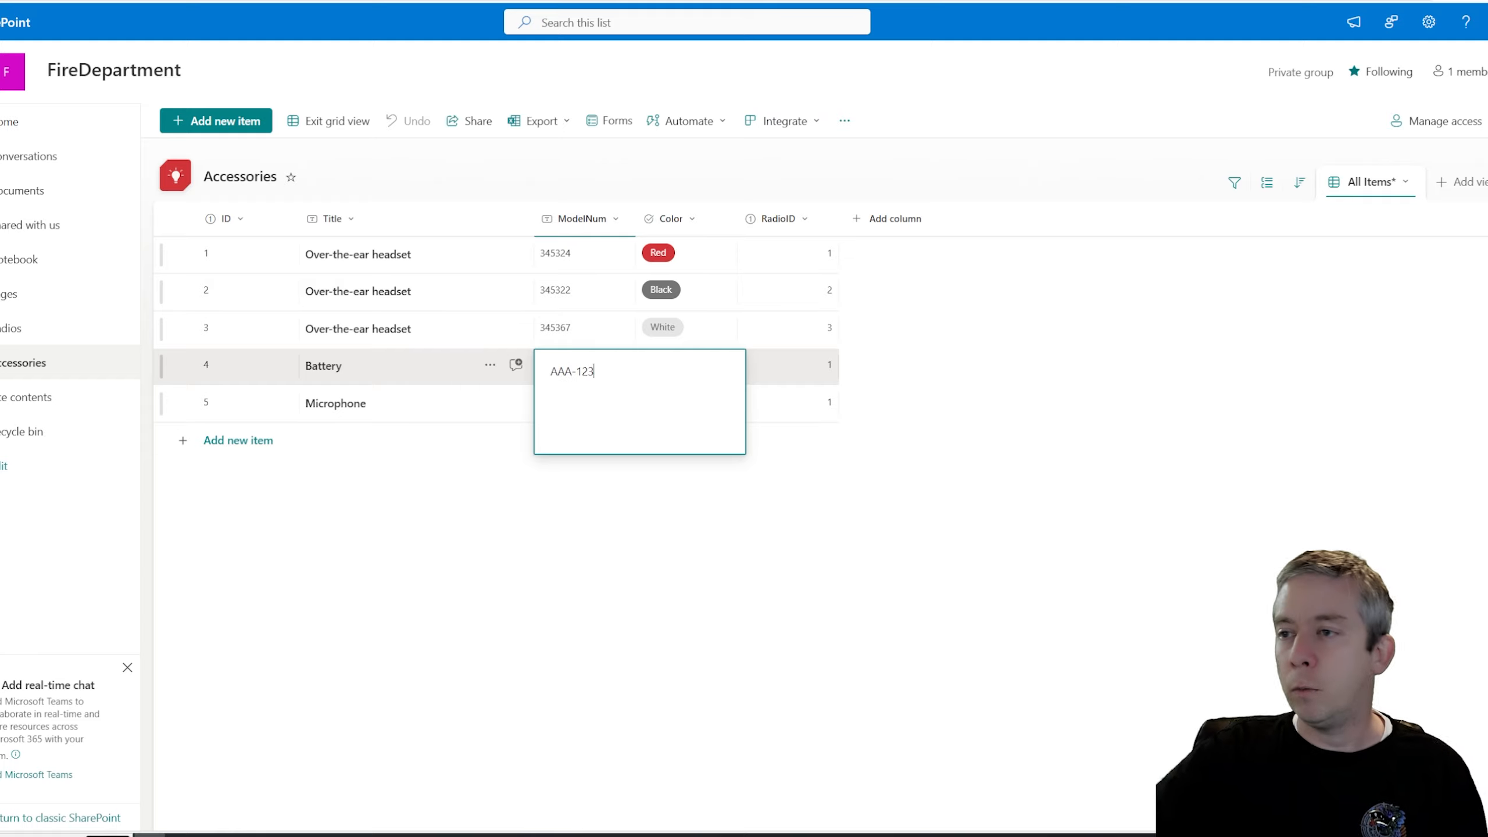
pyautogui.click(593, 458)
# Step: Set the Microphone item's ModelNum to J348SJP
pyautogui.click(566, 419)
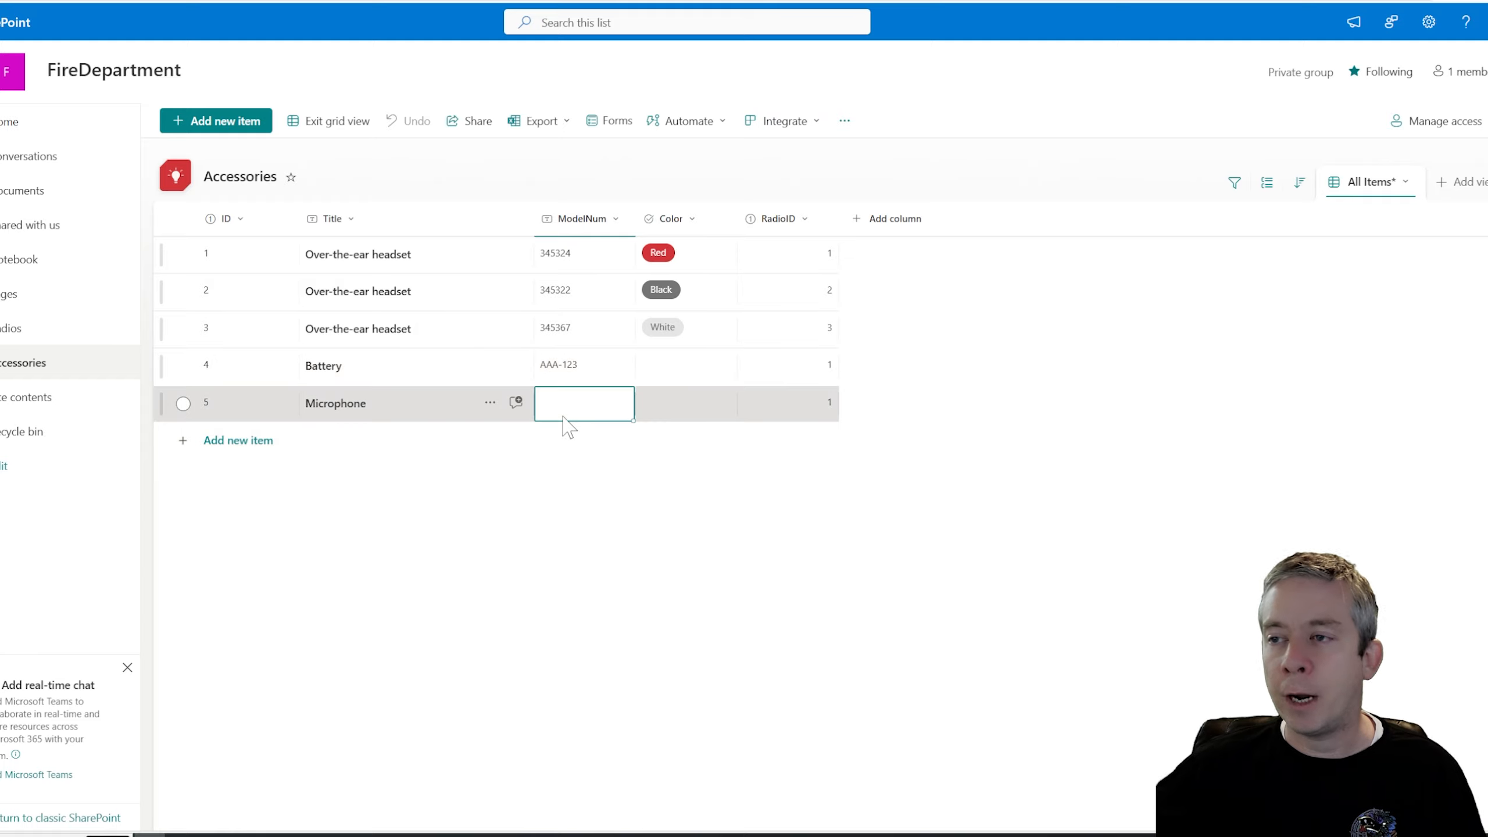
pyautogui.click(565, 418)
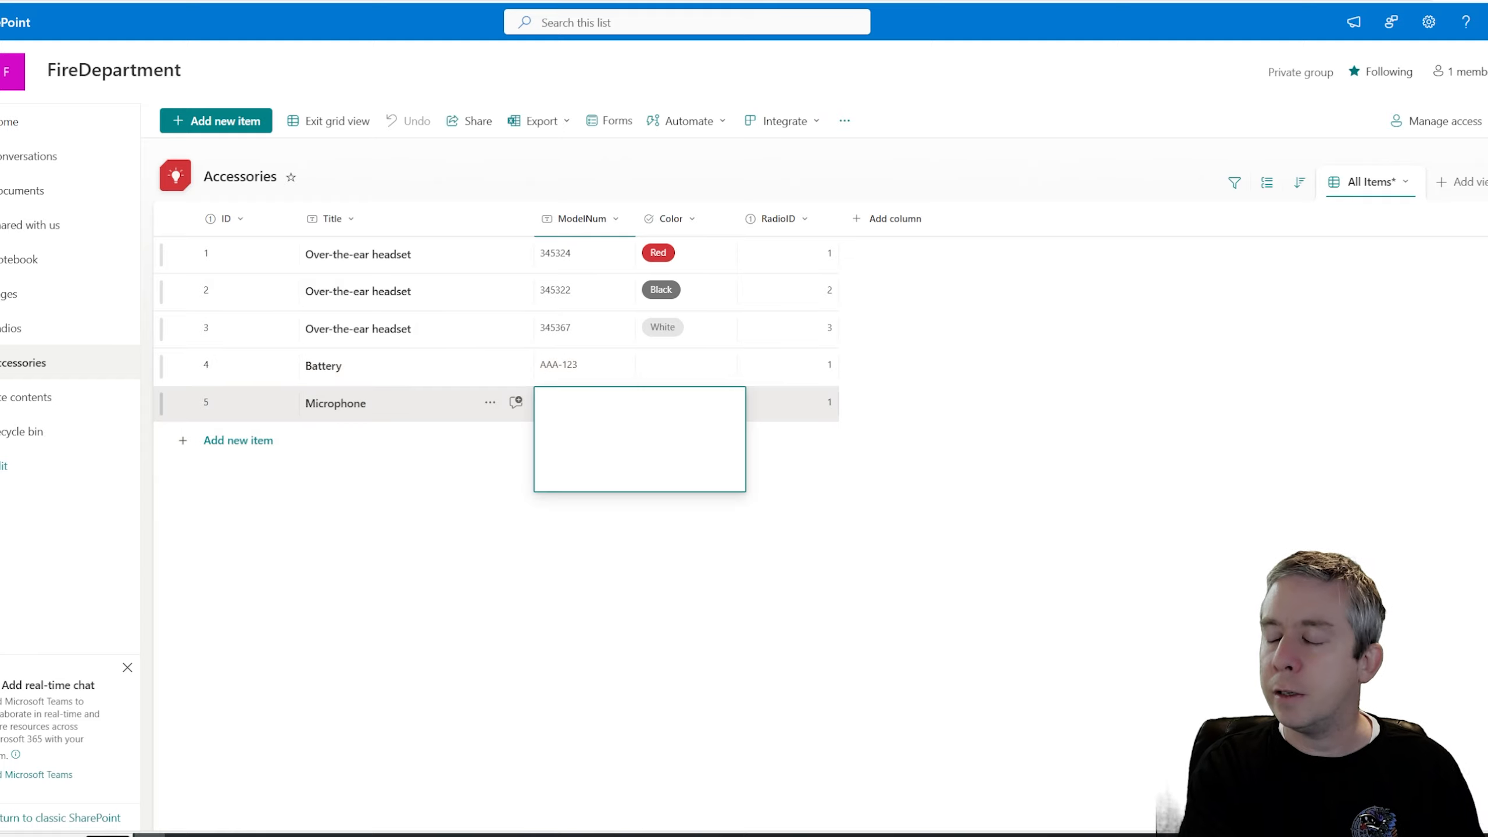
pyautogui.write('J348')
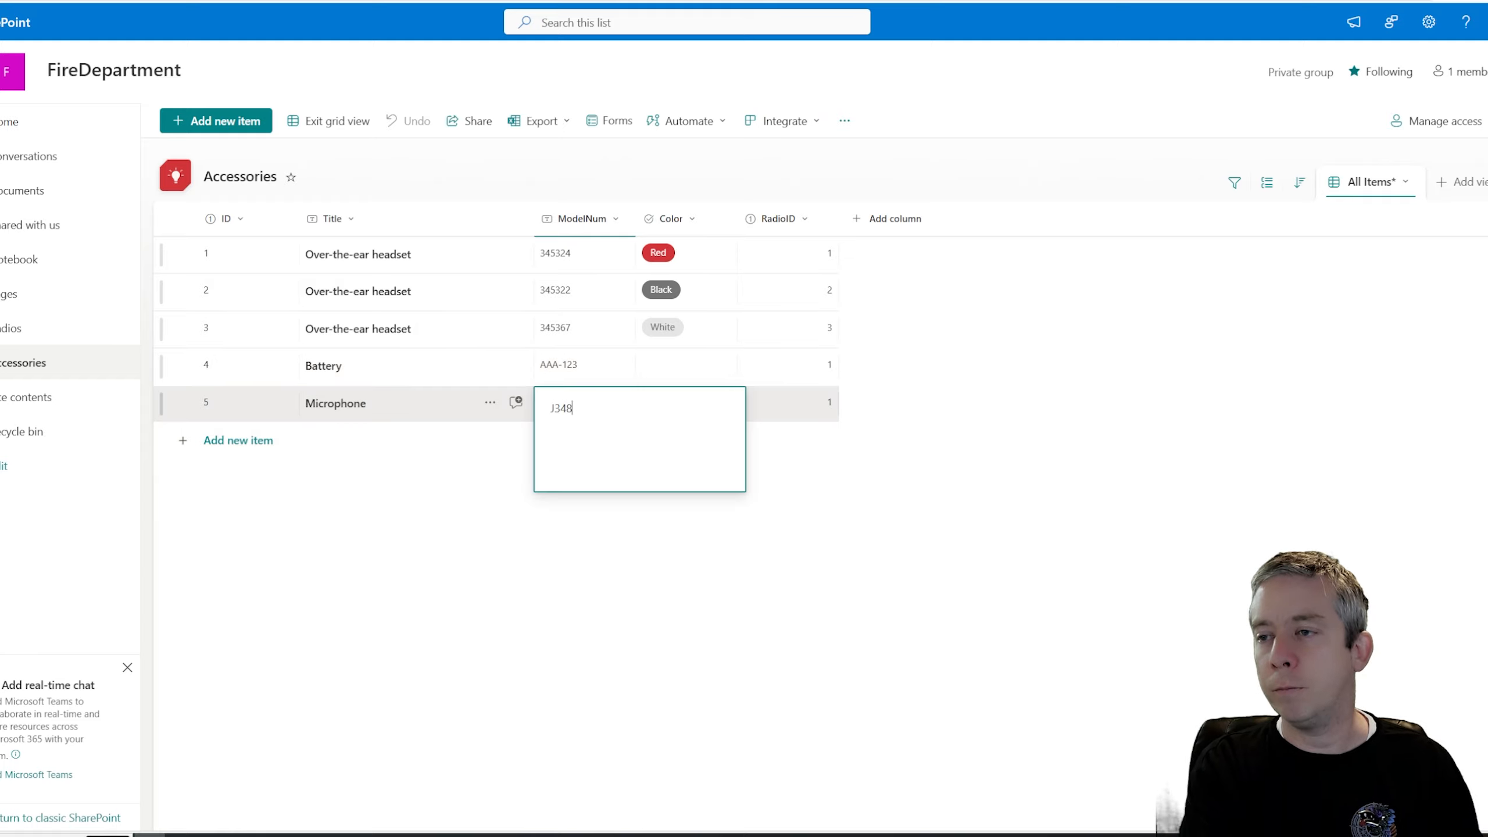
pyautogui.write('SJP')
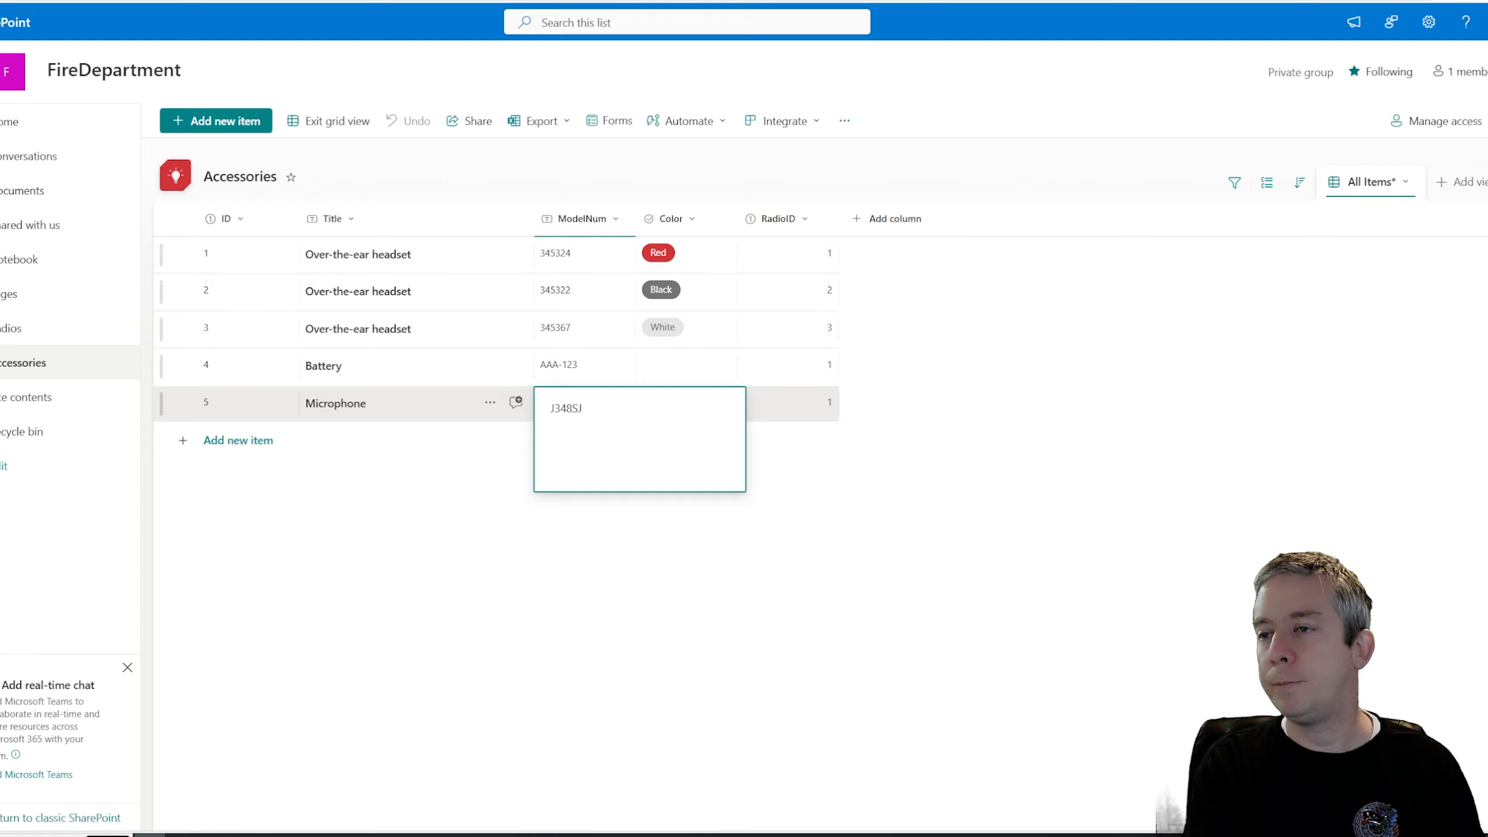
pyautogui.click(545, 591)
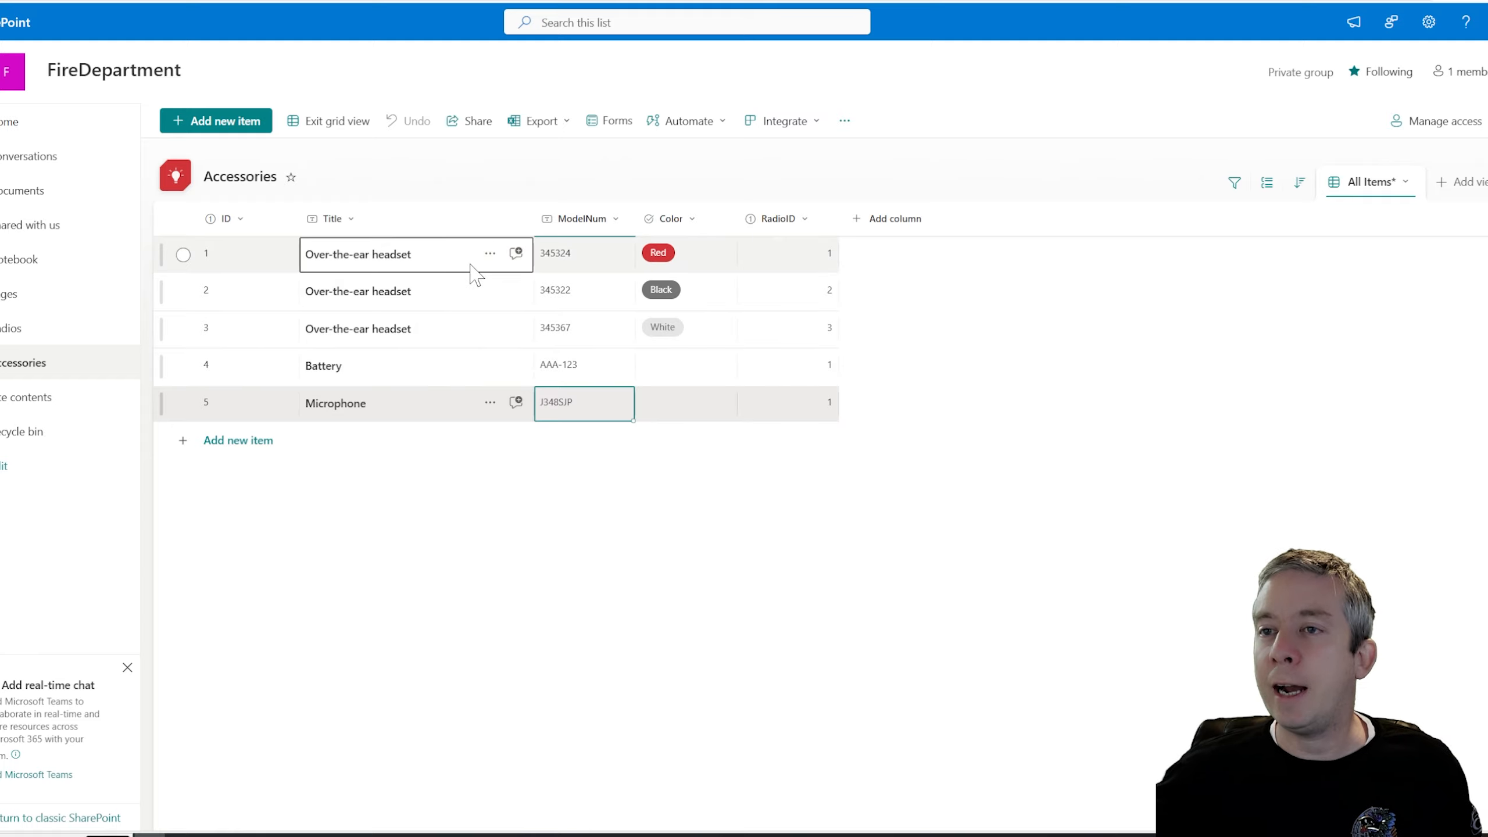
# Step: Set the Color of both the Battery and Microphone items to Black
pyautogui.click(693, 378)
pyautogui.click(691, 376)
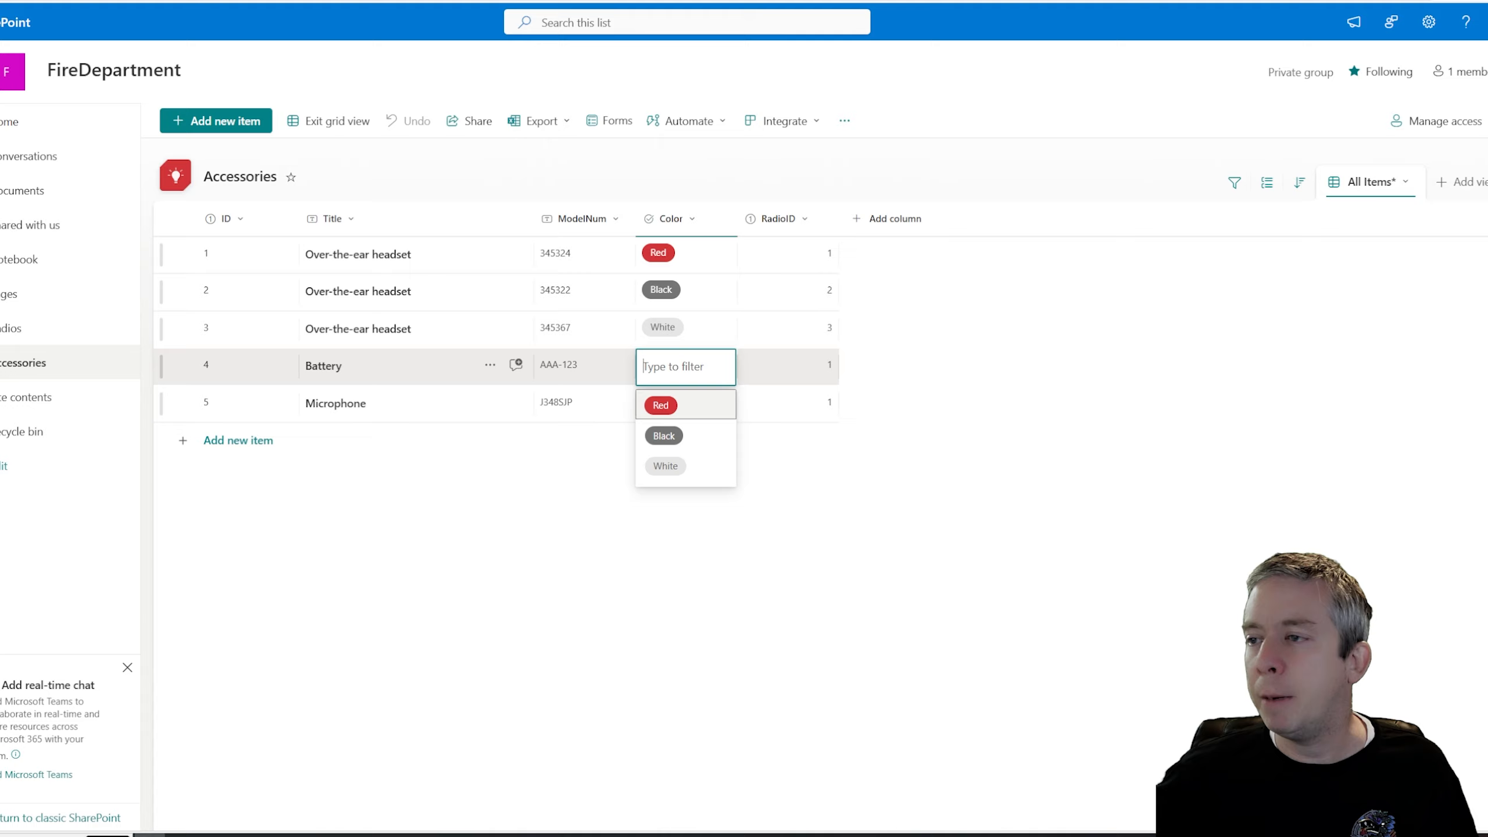
pyautogui.click(674, 434)
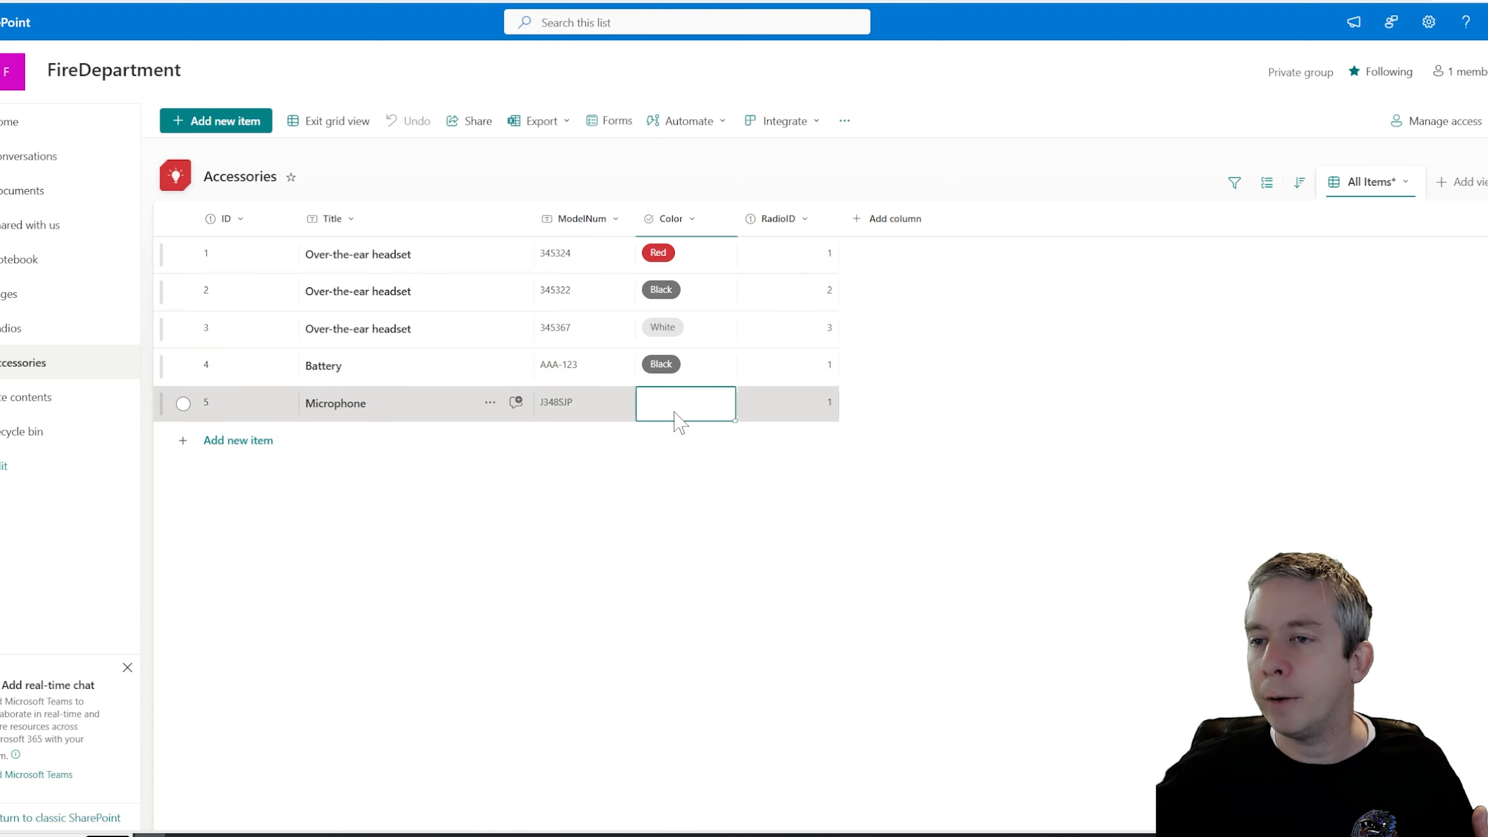
pyautogui.click(677, 420)
pyautogui.click(666, 474)
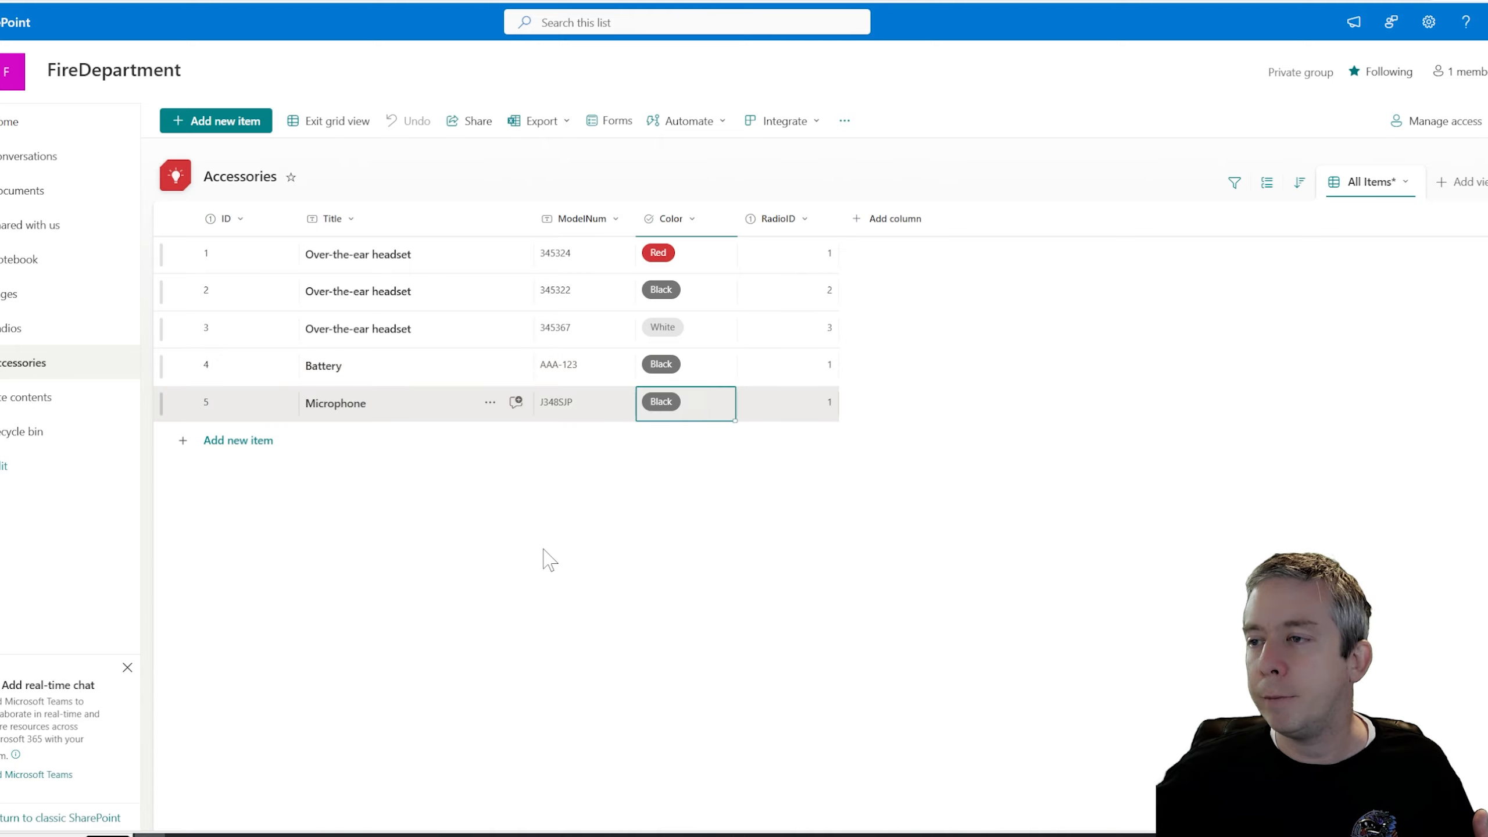
# Step: Exit grid view on the Accessories list and compare its RadioID values with the IDs in the Radios list, opened separately
pyautogui.click(310, 123)
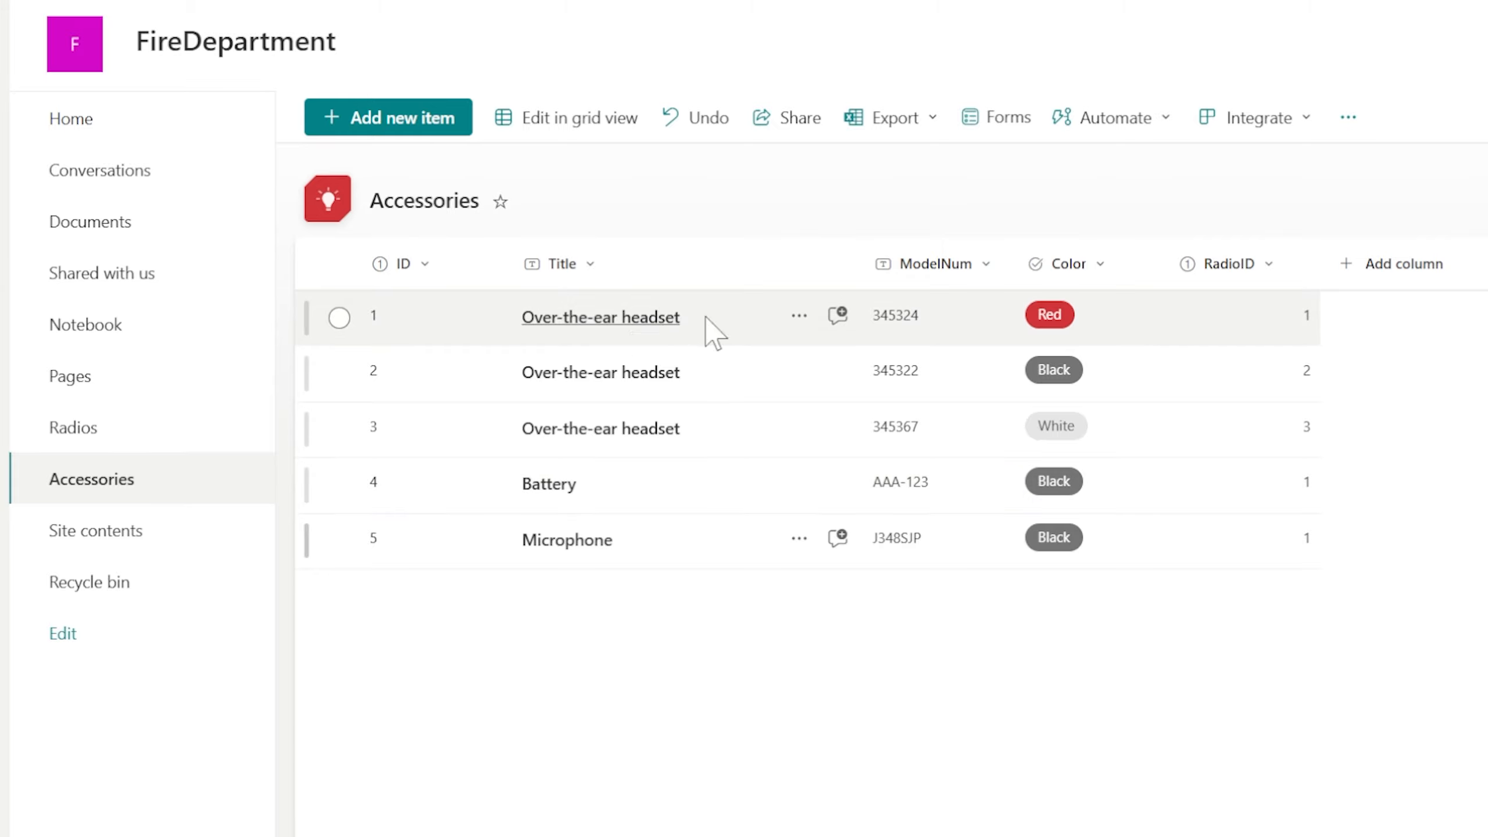
pyautogui.rightClick(102, 427)
pyautogui.click(143, 460)
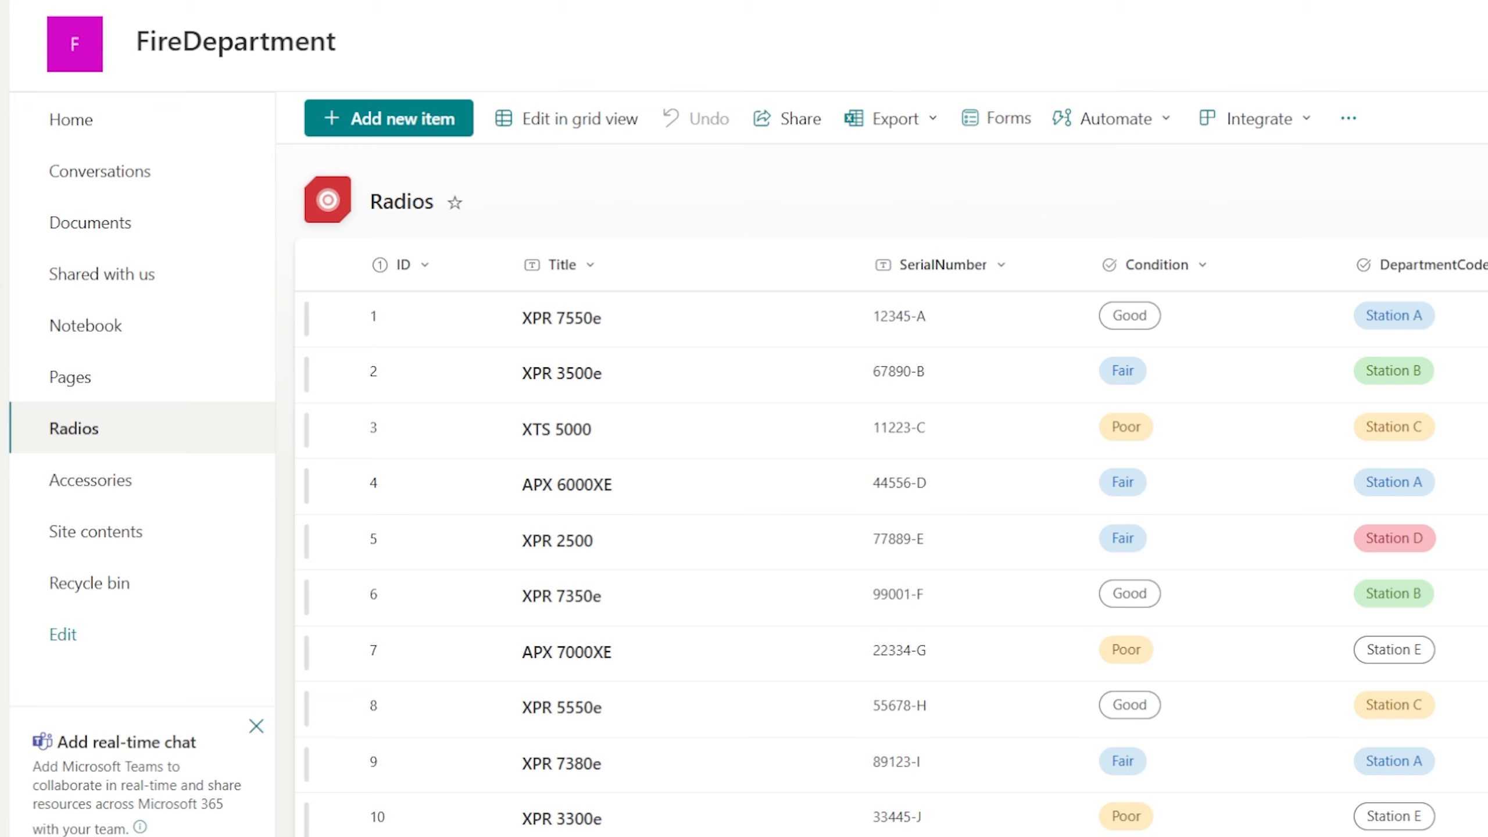
pyautogui.click(90, 480)
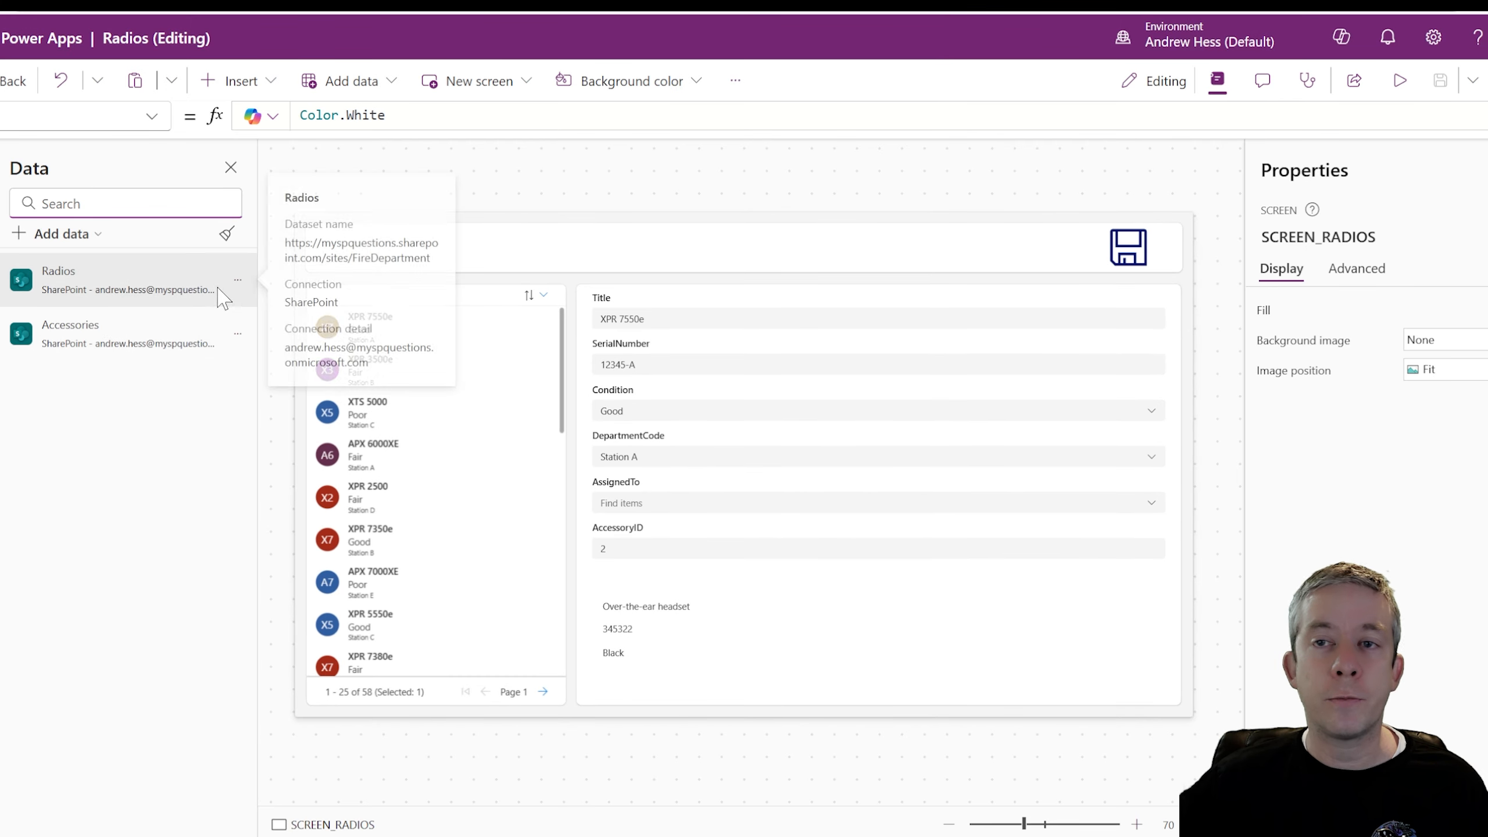
# Step: Switch to the Radios app in Power Apps and refresh its Radios and Accessories data sources
pyautogui.click(237, 280)
pyautogui.click(250, 344)
pyautogui.click(236, 339)
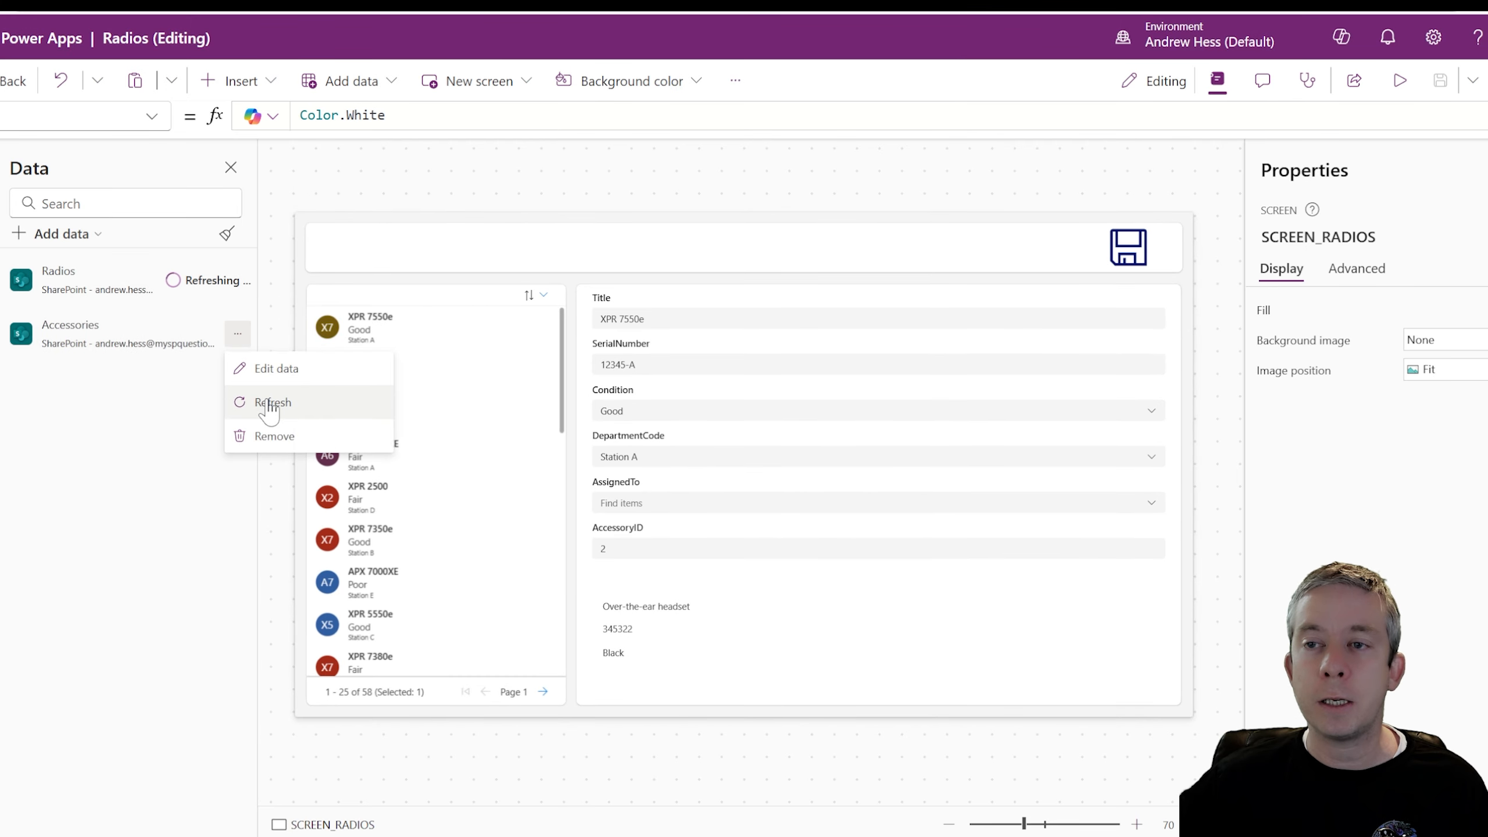
pyautogui.click(257, 402)
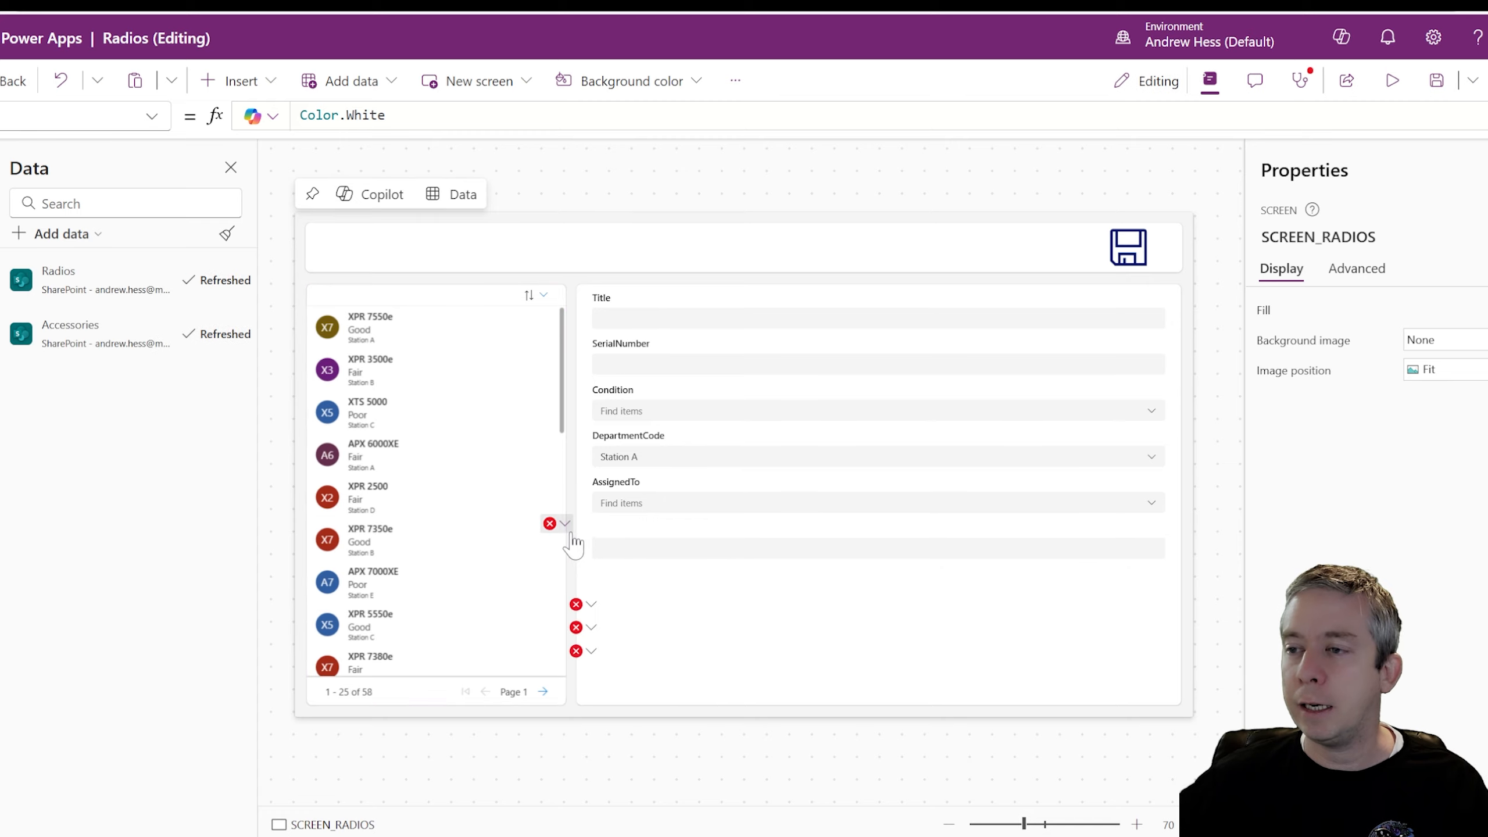
# Step: Delete the broken AccessoryID field and the custom card with its three accessory lookup texts from the radio form
pyautogui.click(611, 542)
pyautogui.press('Delete')
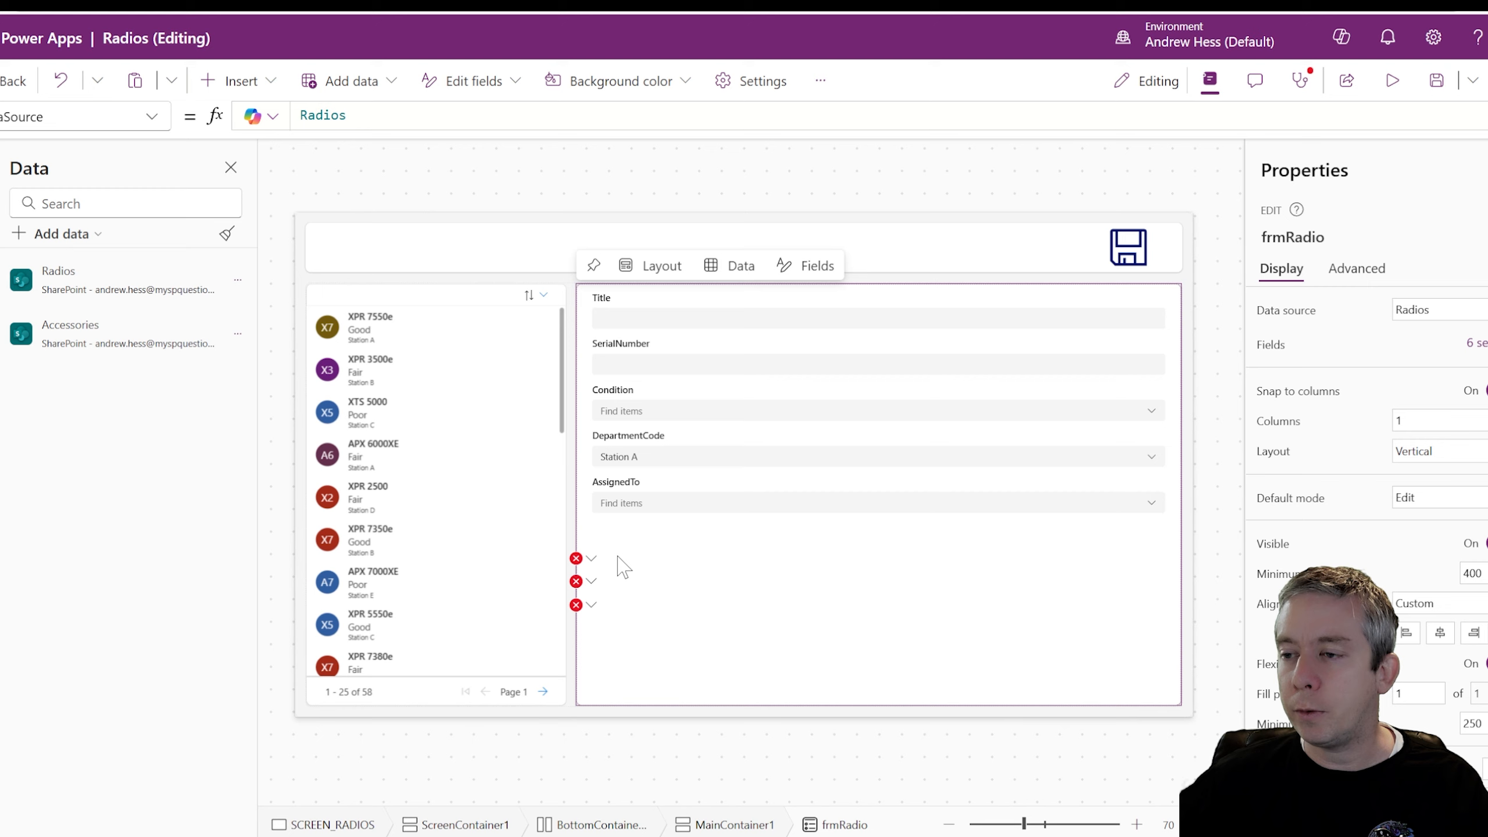
pyautogui.click(616, 558)
pyautogui.click(592, 559)
pyautogui.click(611, 569)
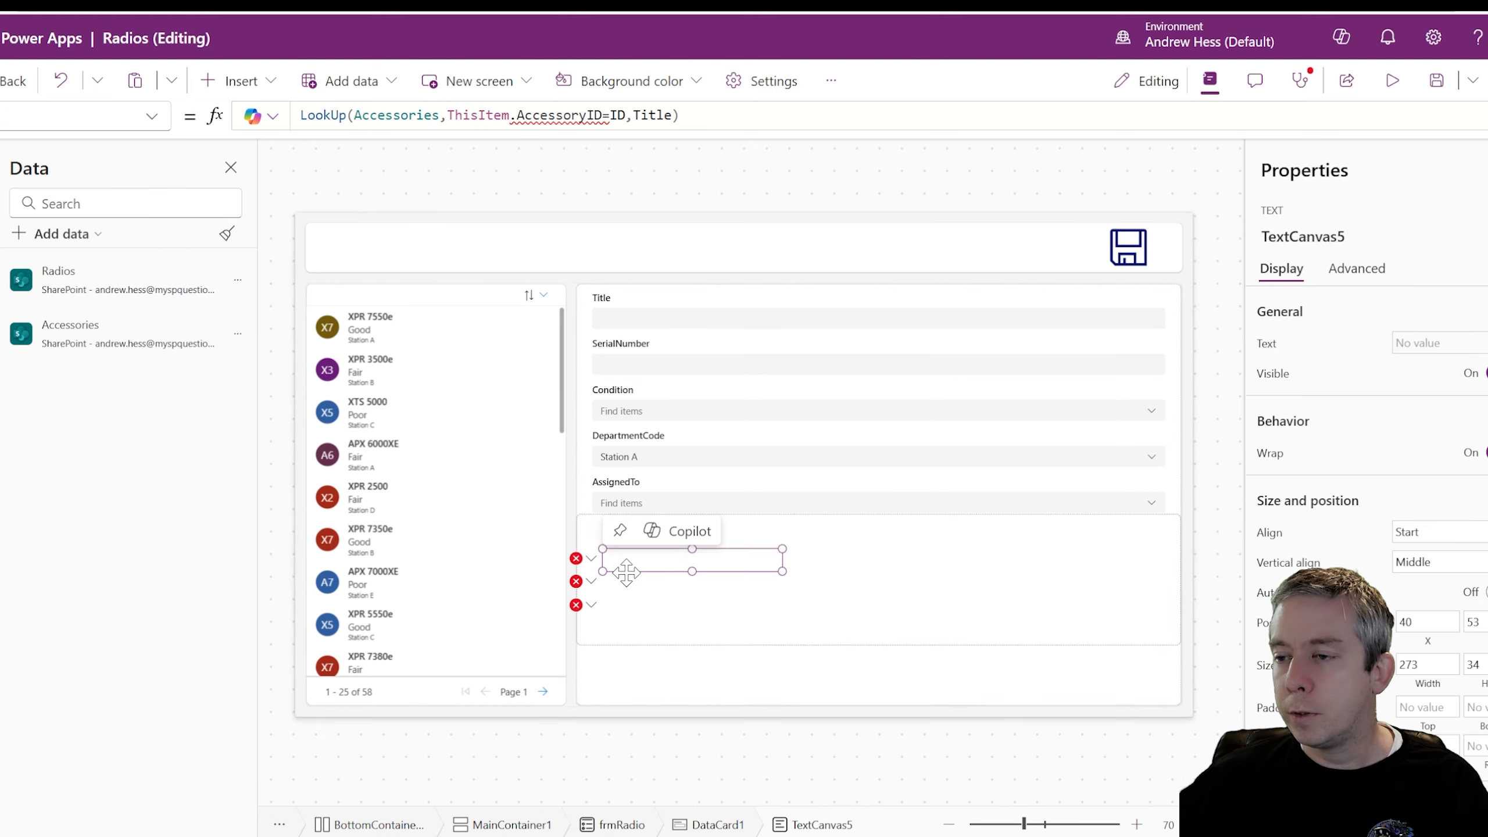
pyautogui.press('Delete')
pyautogui.click(622, 585)
pyautogui.press('Delete')
pyautogui.click(622, 610)
pyautogui.press('Delete')
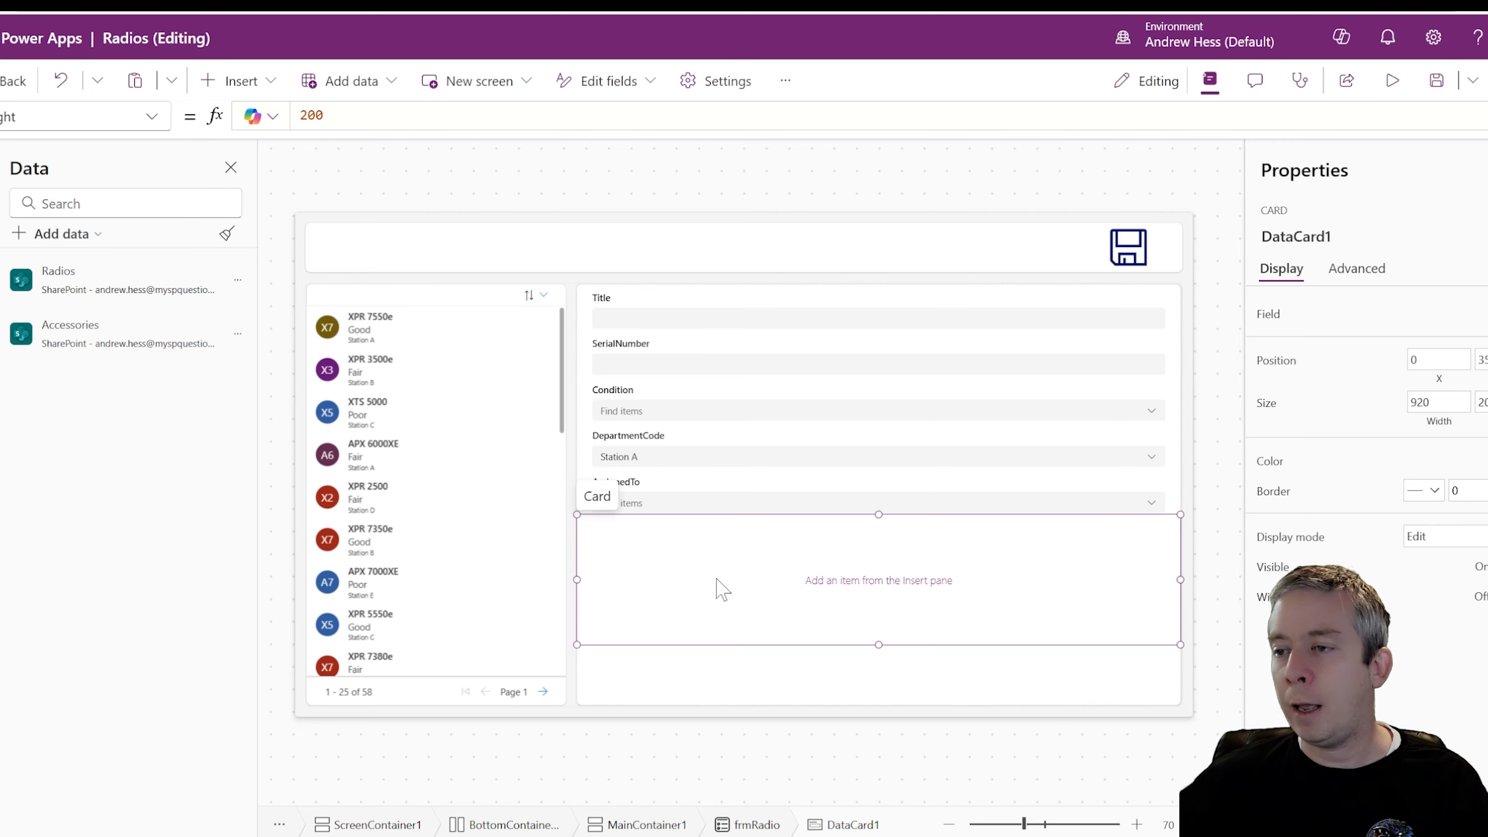
pyautogui.press('Delete')
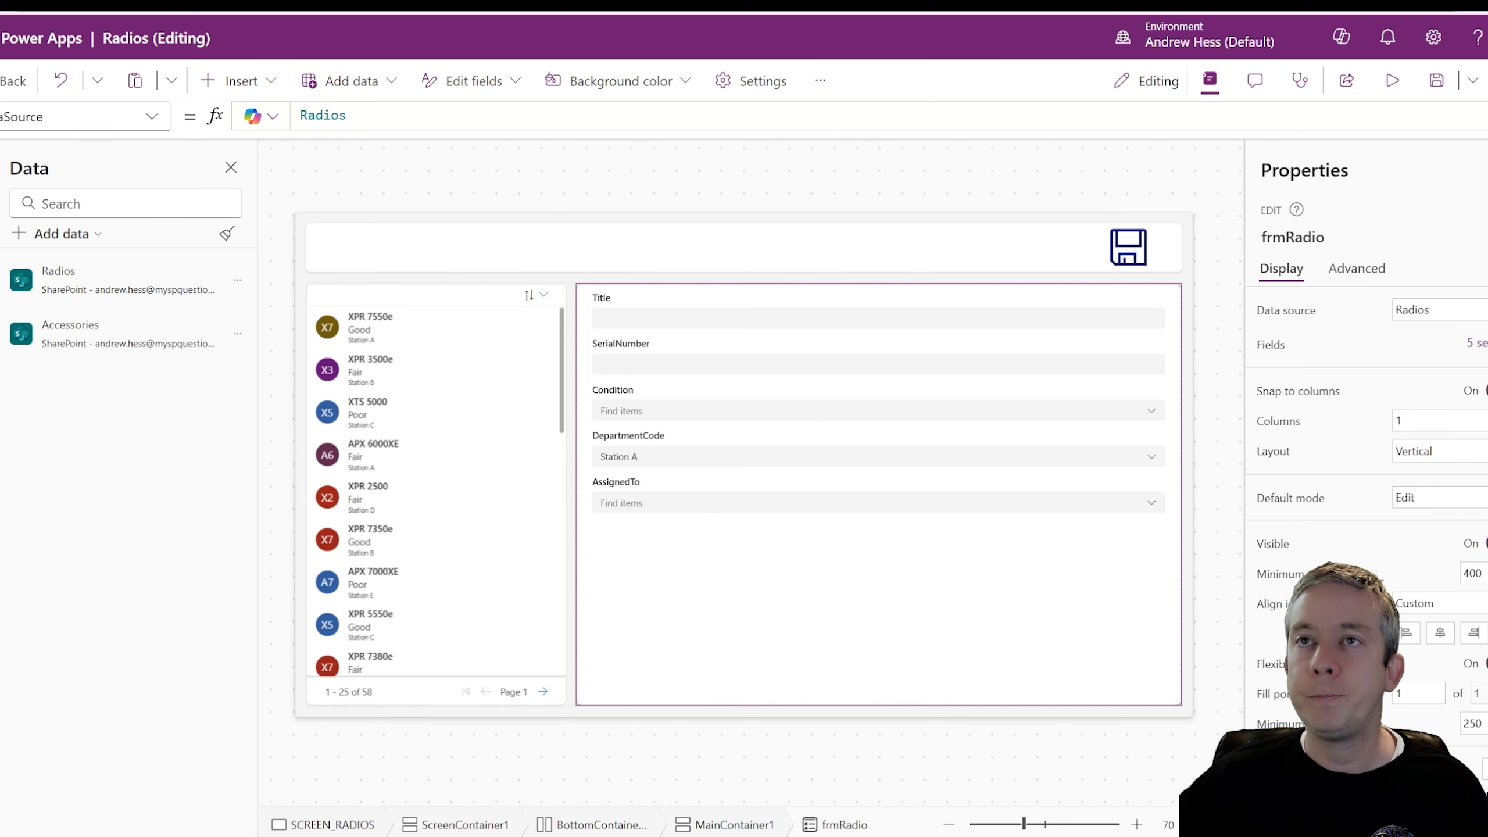
# Step: Preview the app, choose a person in AssignedTo for the XPR 7550e radio, save the record and leave the preview
pyautogui.hotkey('ctrl', 'Tab')
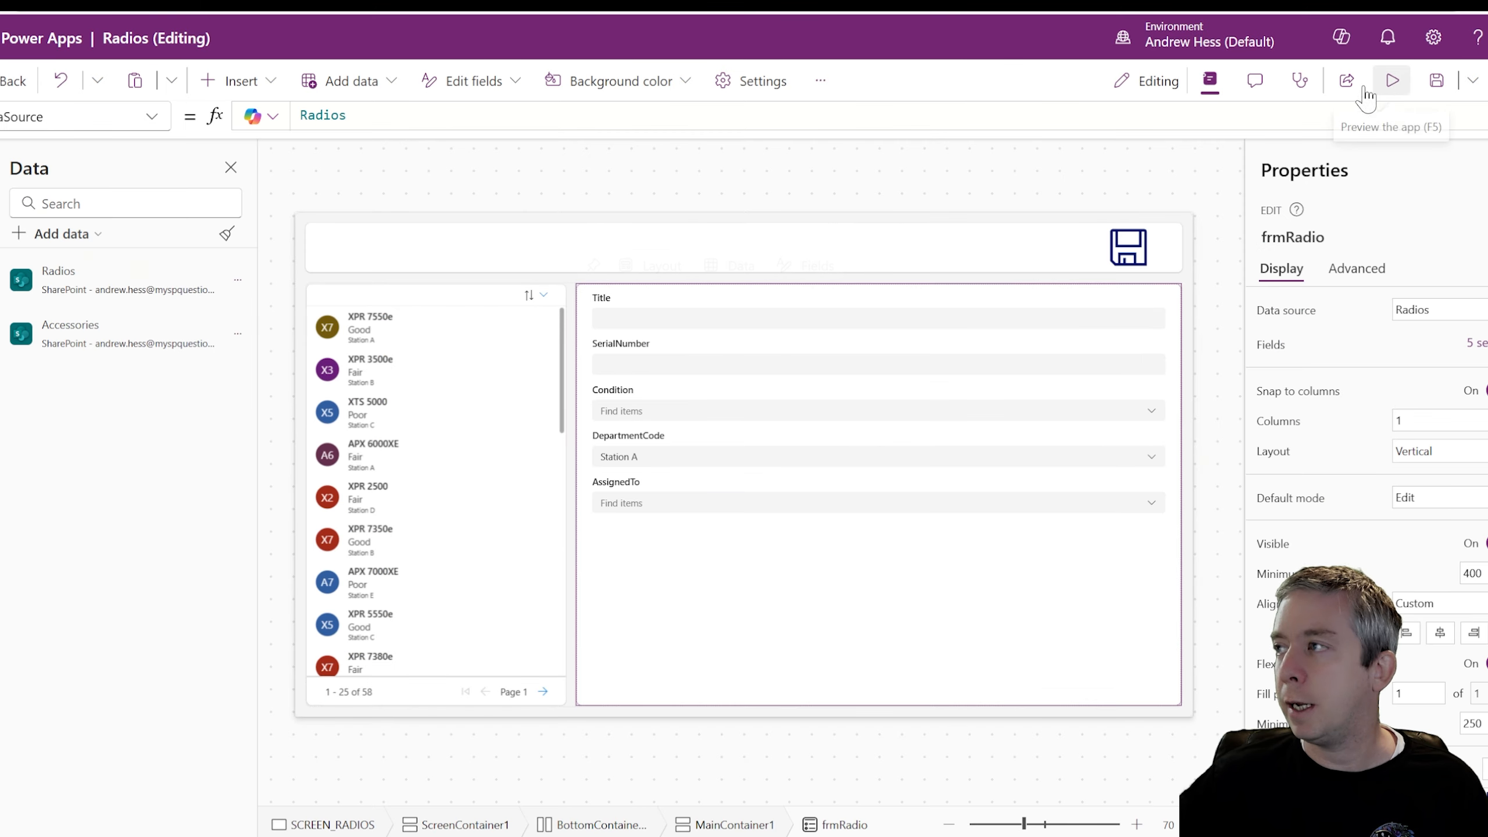
pyautogui.click(1393, 80)
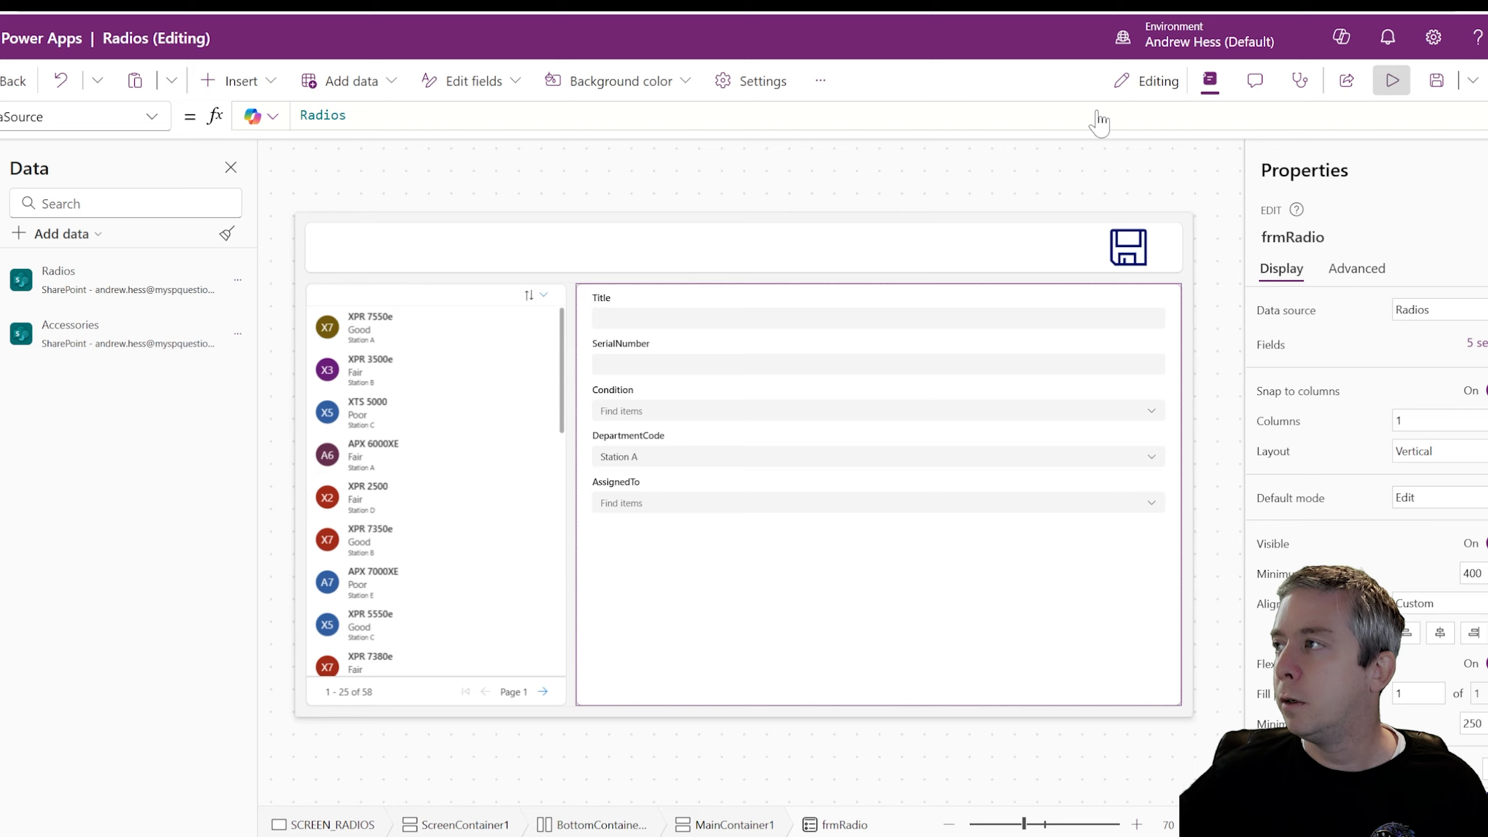
pyautogui.click(259, 298)
pyautogui.click(636, 499)
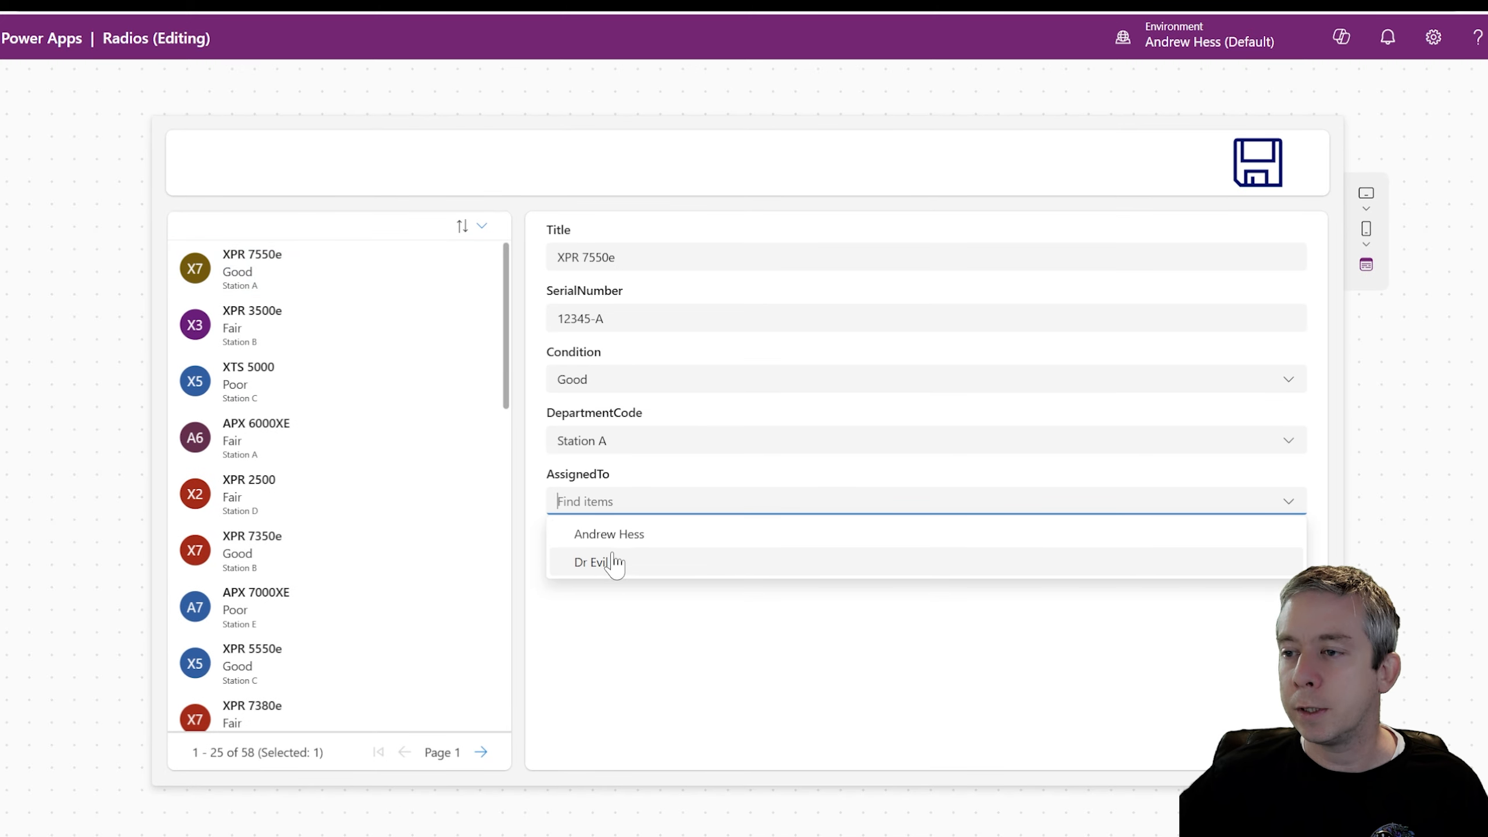
pyautogui.click(697, 534)
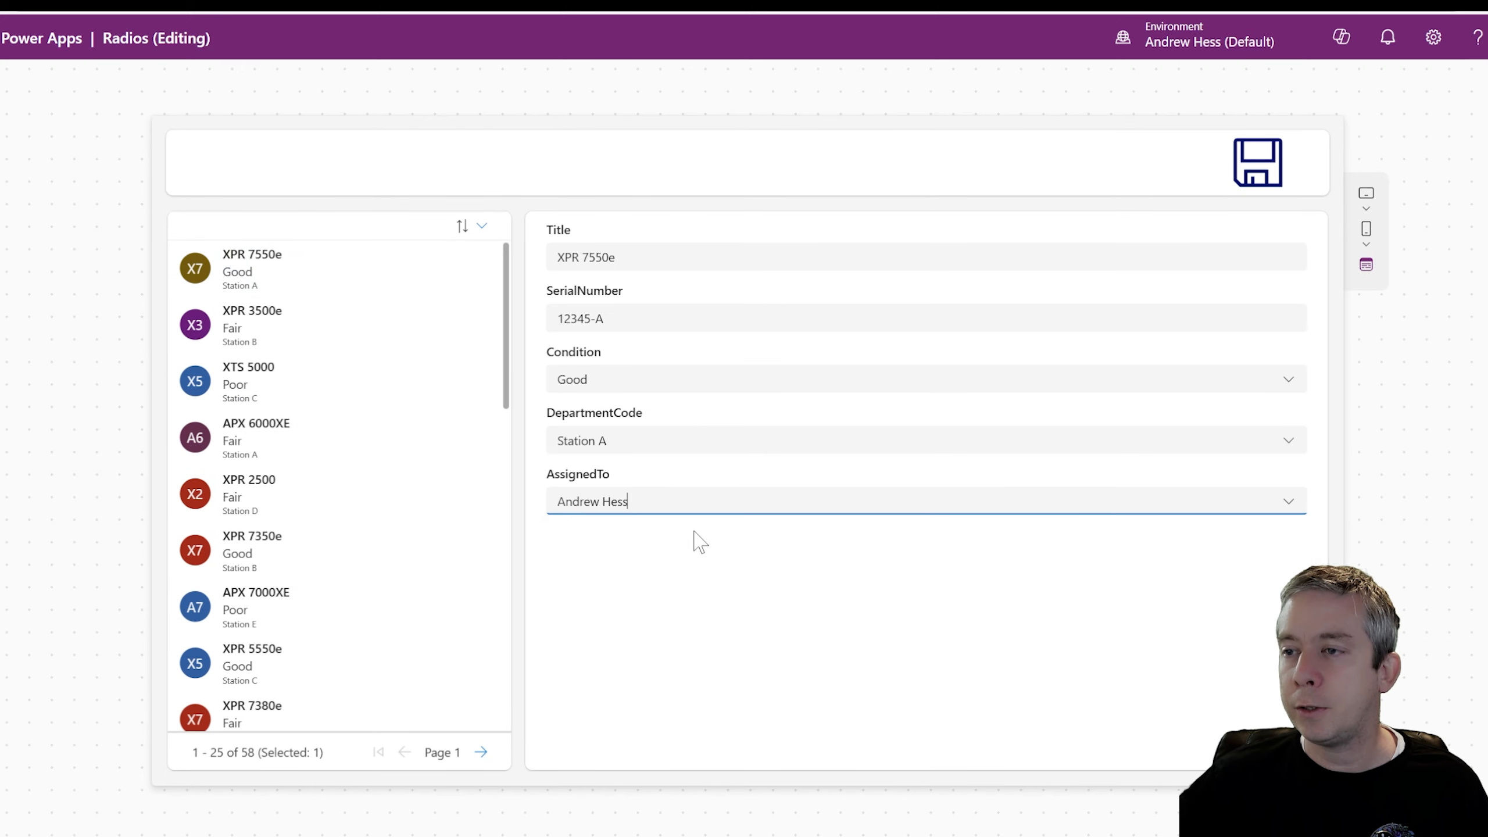
pyautogui.click(1257, 179)
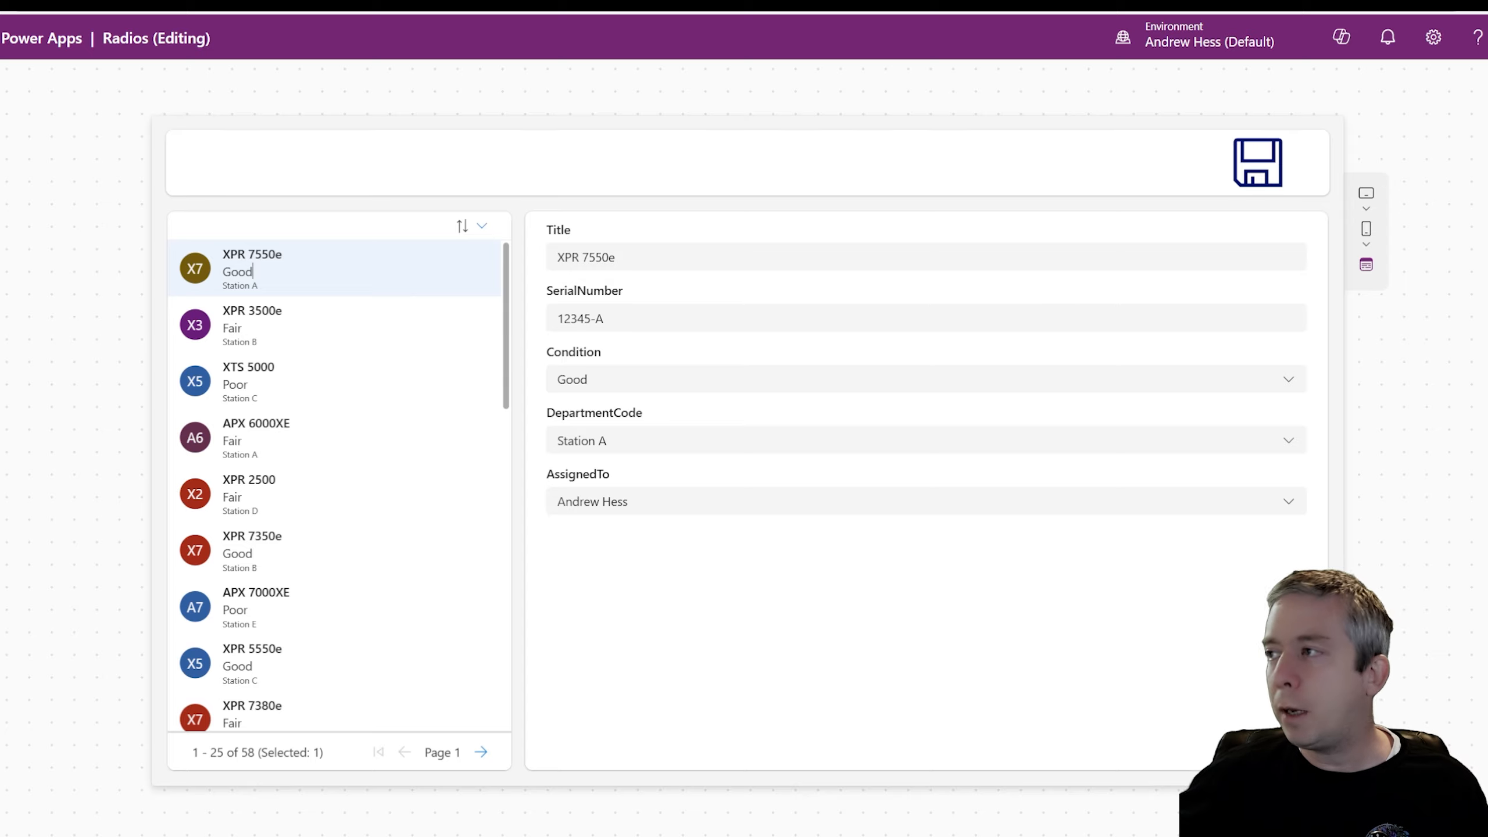
pyautogui.press('Escape')
# Step: Try adding a text label in the blank area below the form's AssignedTo field
pyautogui.click(807, 675)
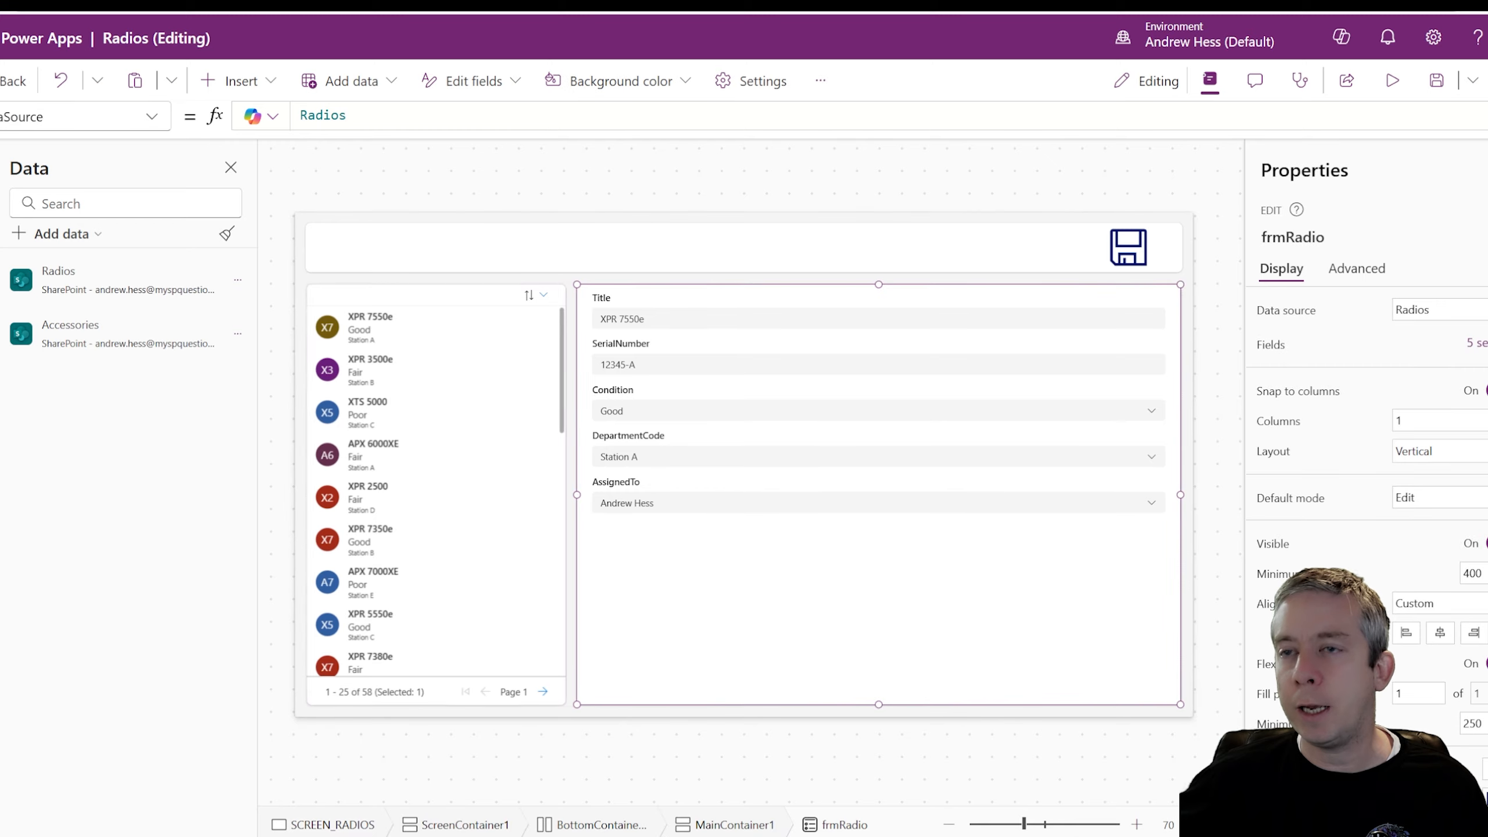
pyautogui.click(233, 82)
pyautogui.click(249, 197)
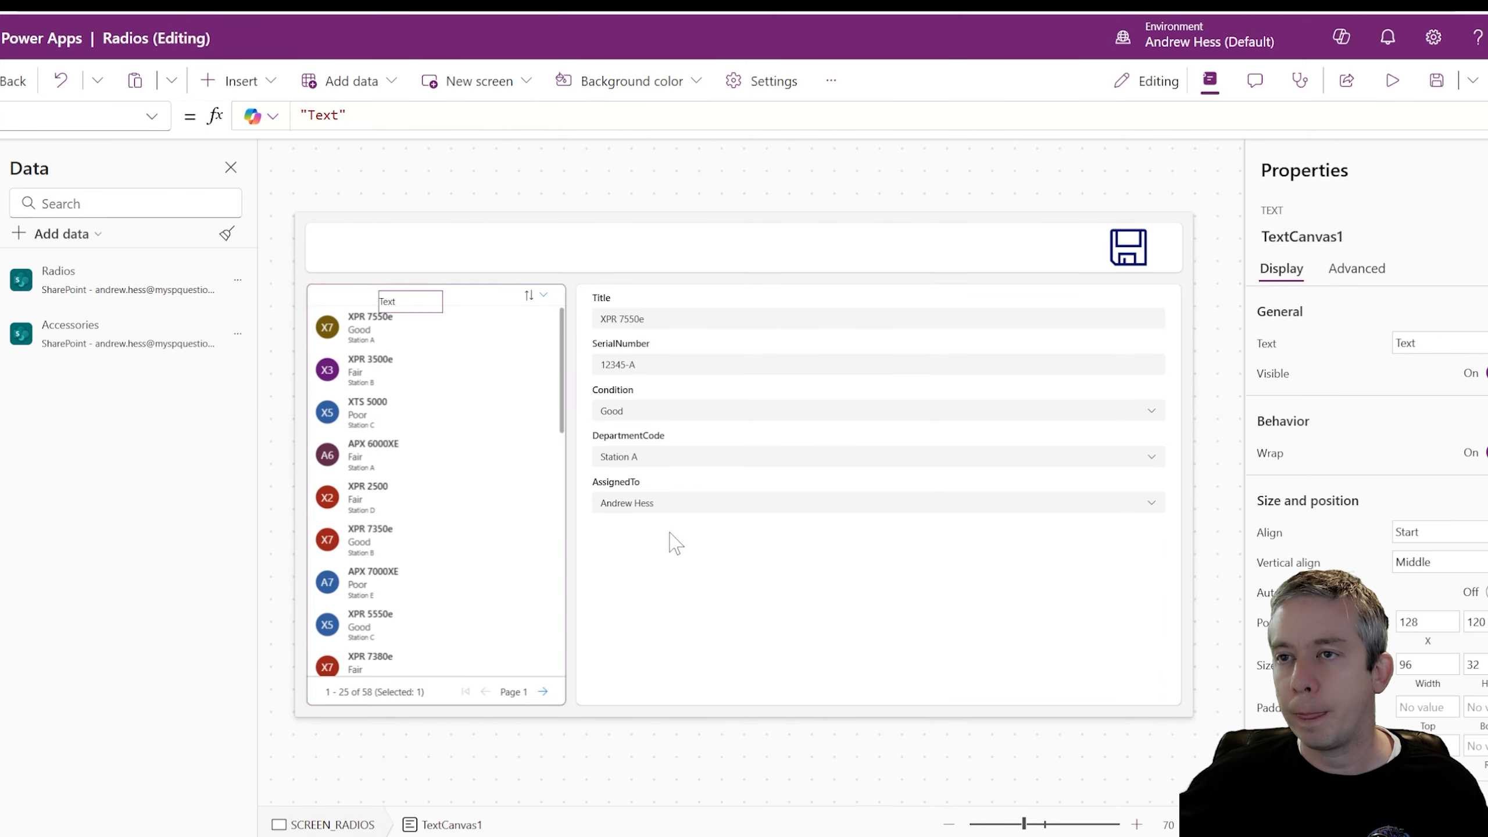
pyautogui.moveTo(669, 532); pyautogui.dragTo(761, 602)
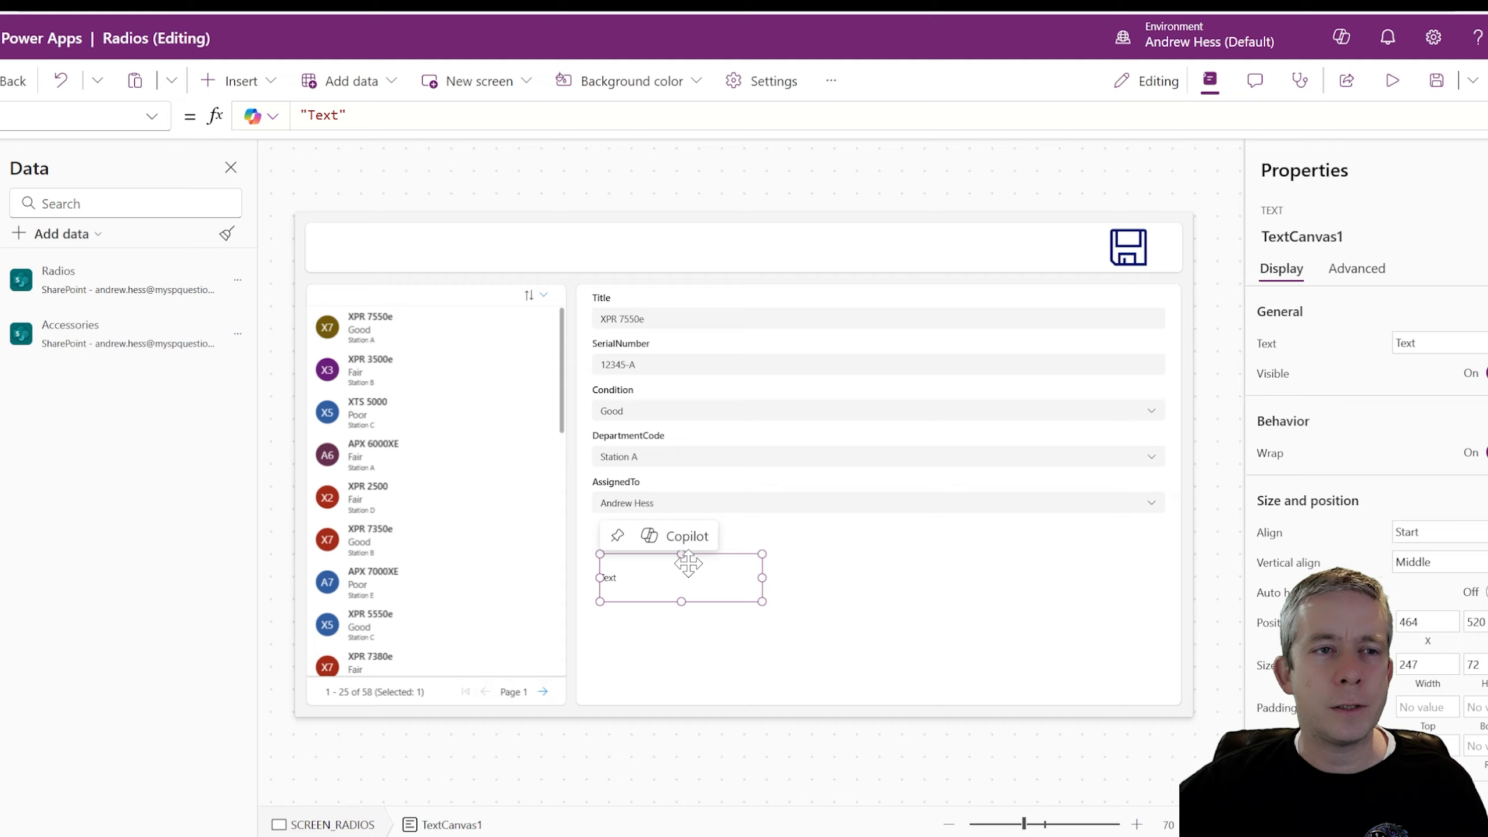
pyautogui.click(454, 751)
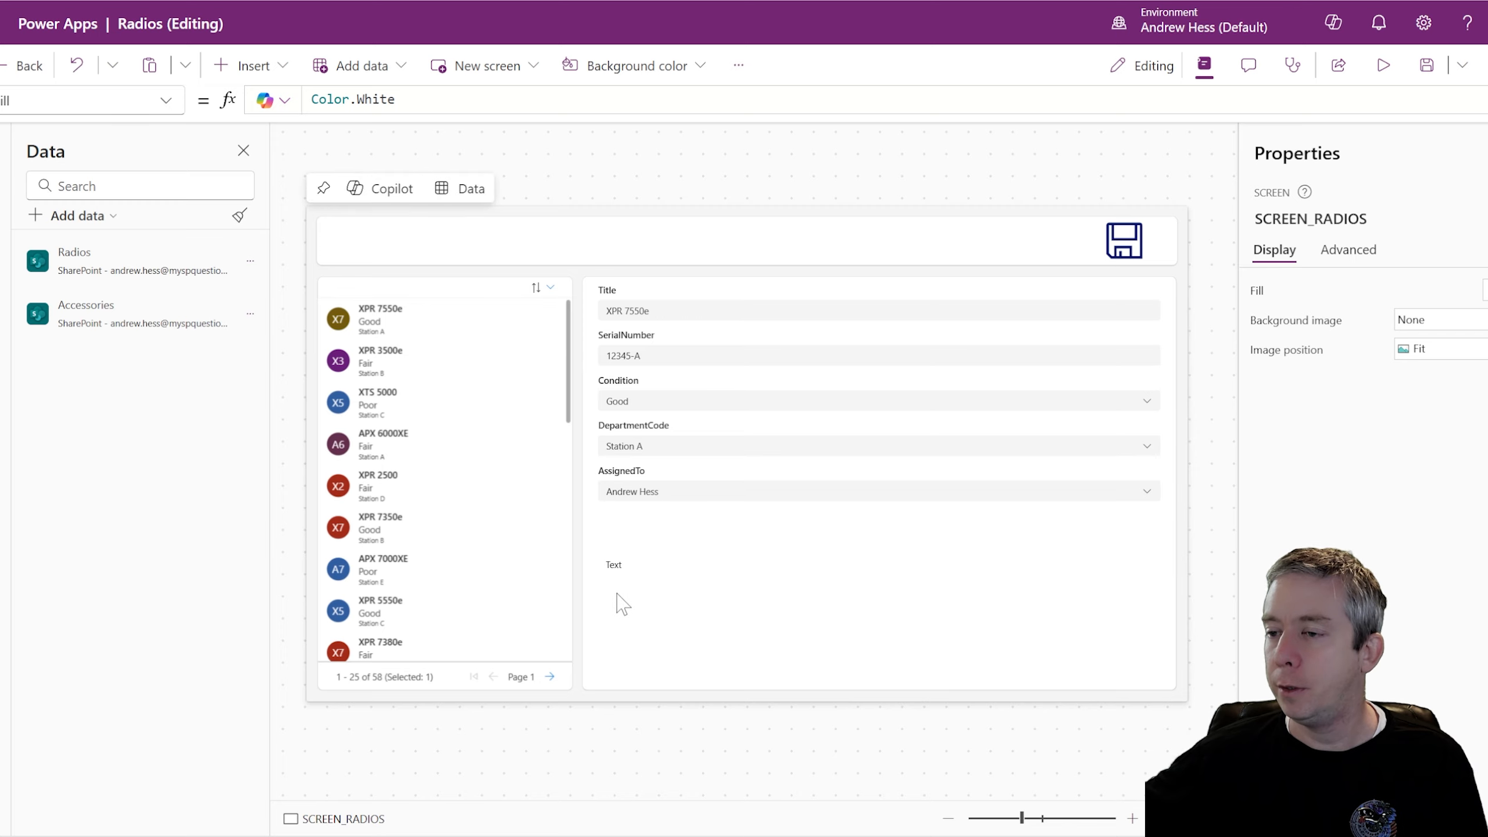
pyautogui.click(623, 564)
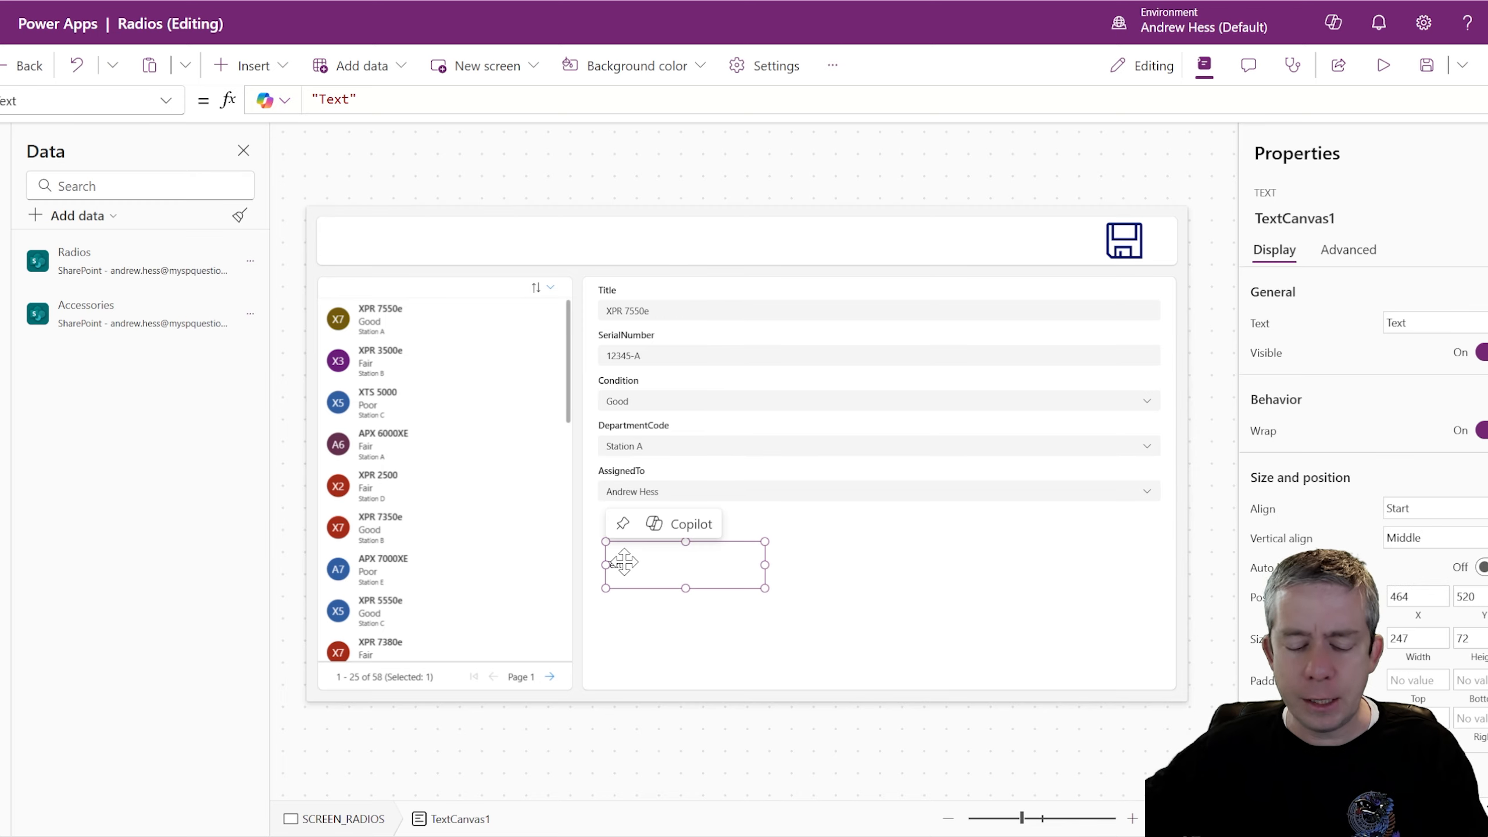
pyautogui.press('Delete')
# Step: Try to insert a vertical gallery with the frmRadio form selected
pyautogui.click(760, 565)
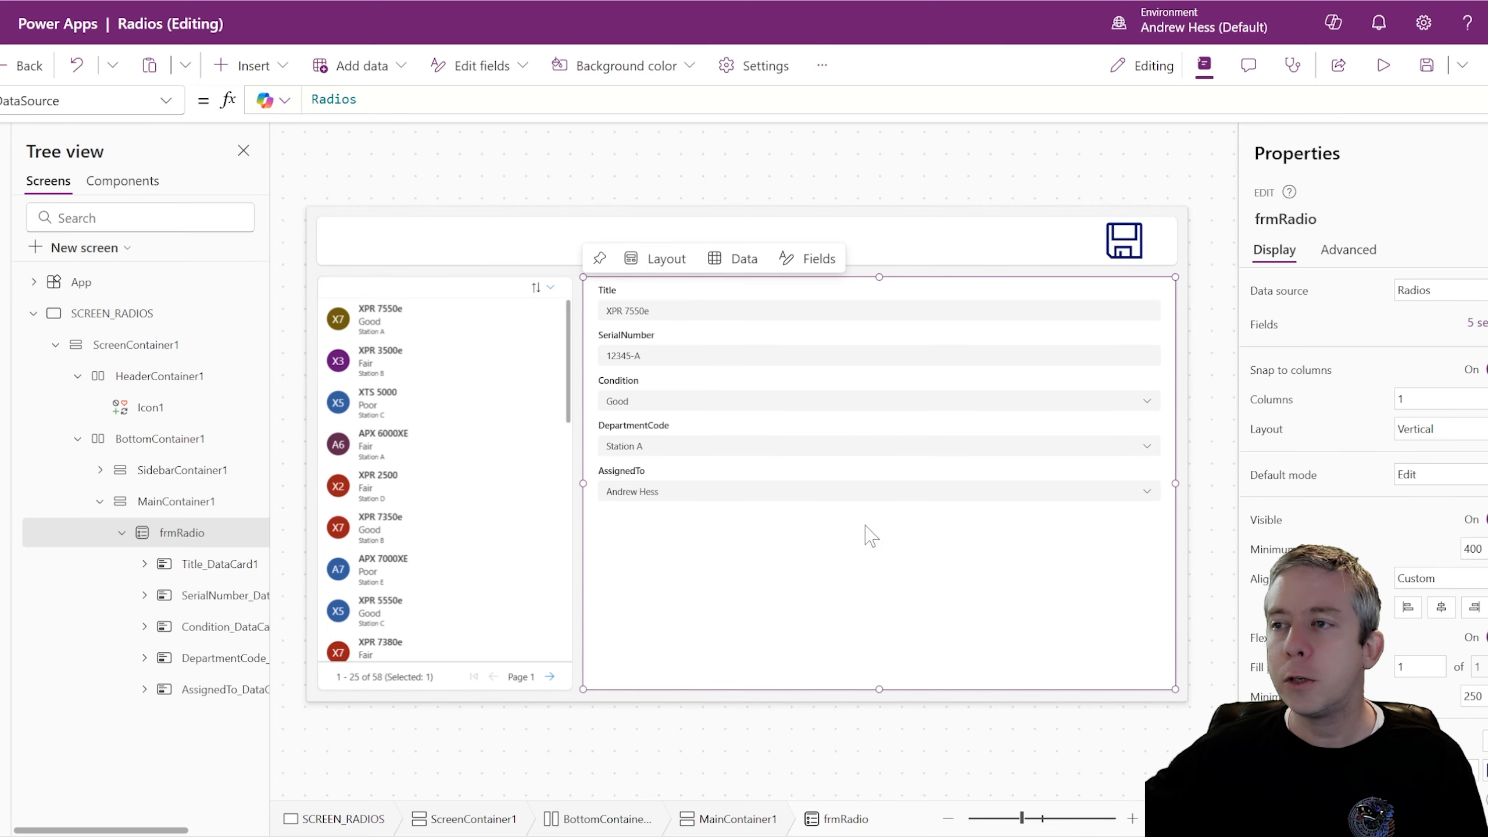
pyautogui.click(246, 66)
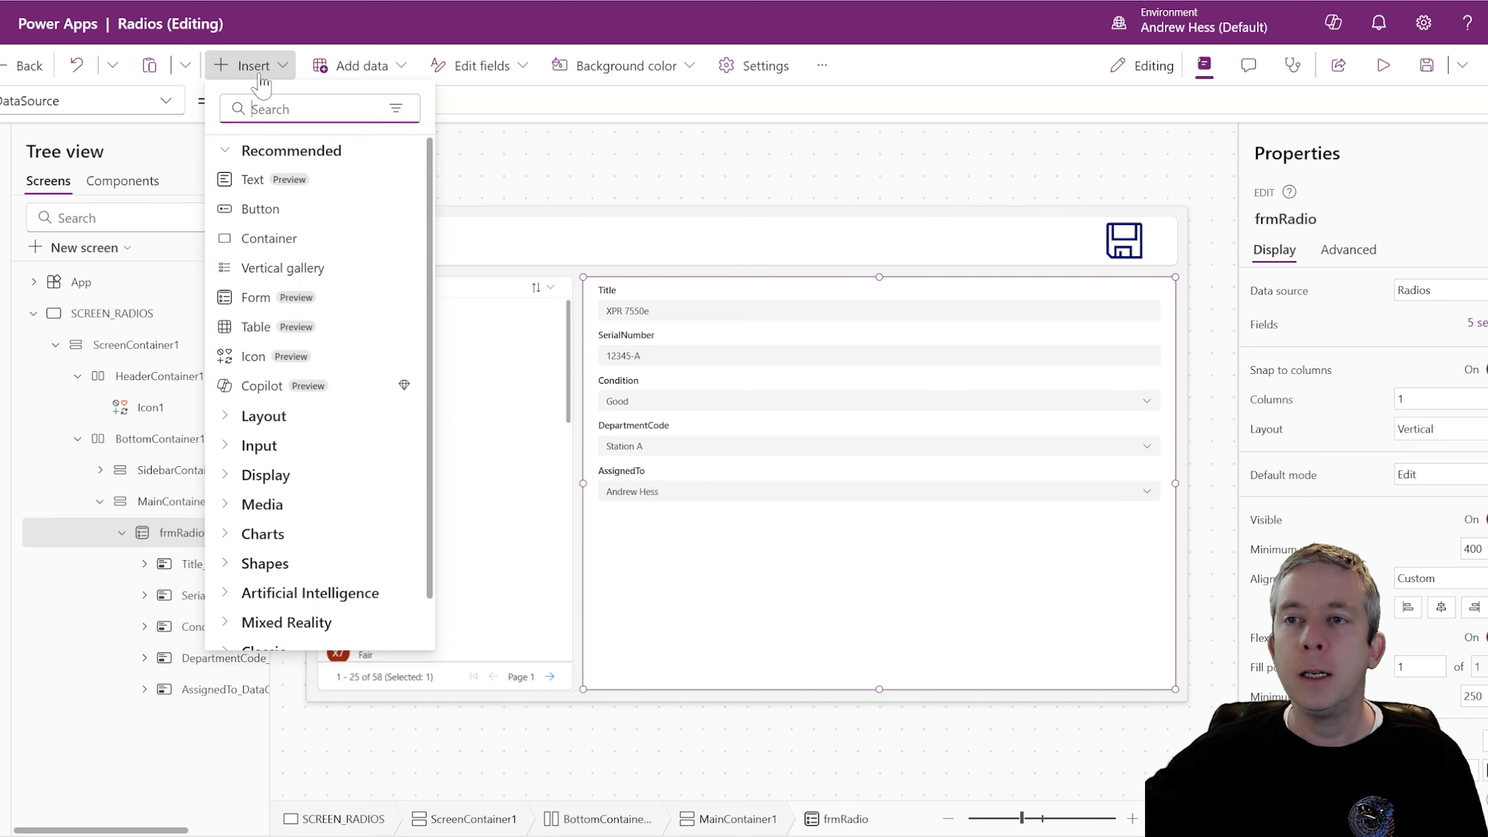
pyautogui.click(251, 271)
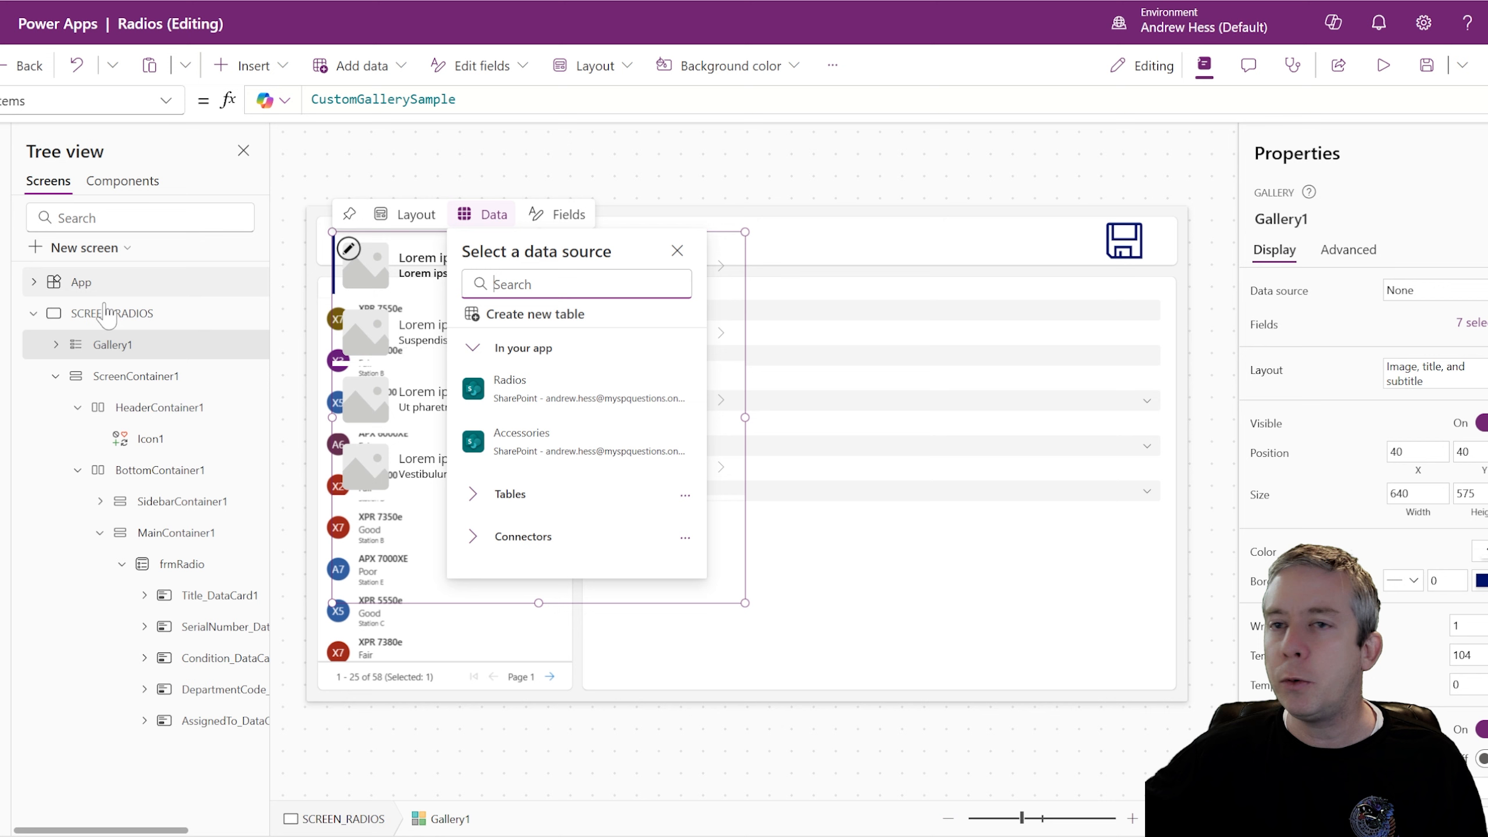
pyautogui.click(135, 347)
pyautogui.press('Delete')
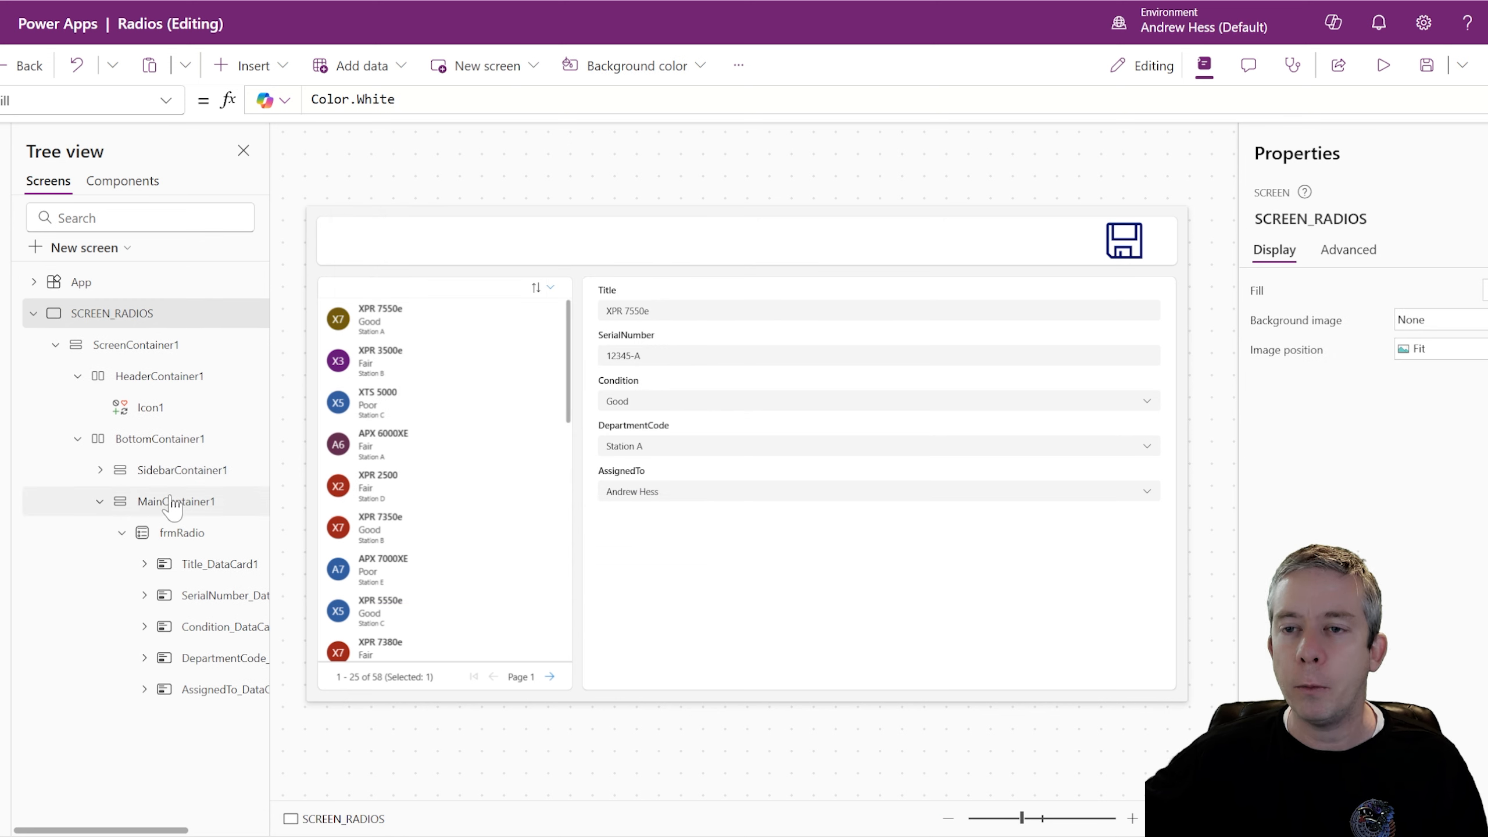
# Step: Insert a vertical gallery into MainContainer1 below frmRadio, using Accessories as its data source and the Title layout
pyautogui.click(169, 533)
pyautogui.click(172, 509)
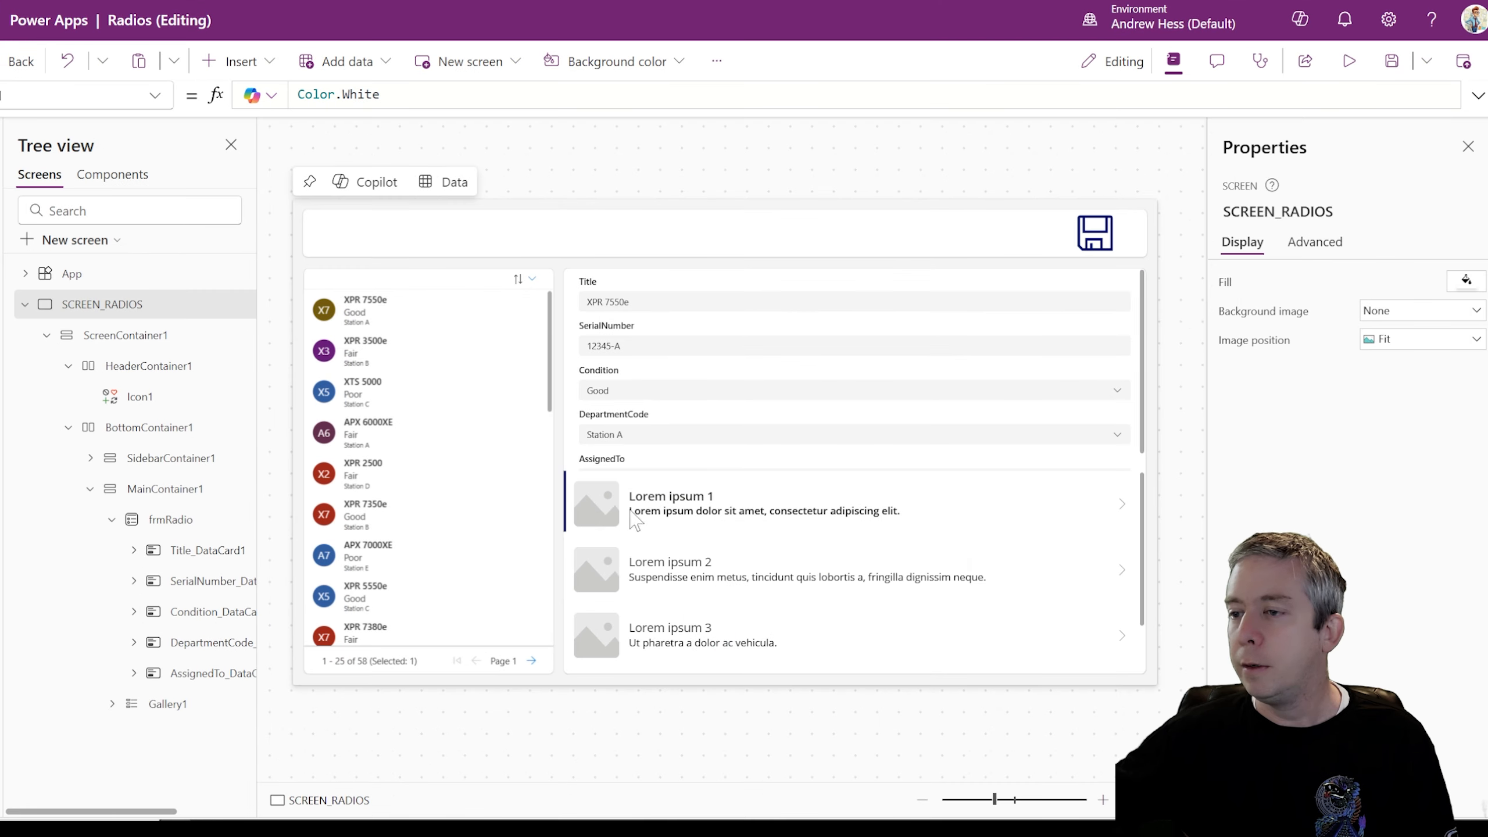
pyautogui.click(769, 517)
pyautogui.click(936, 518)
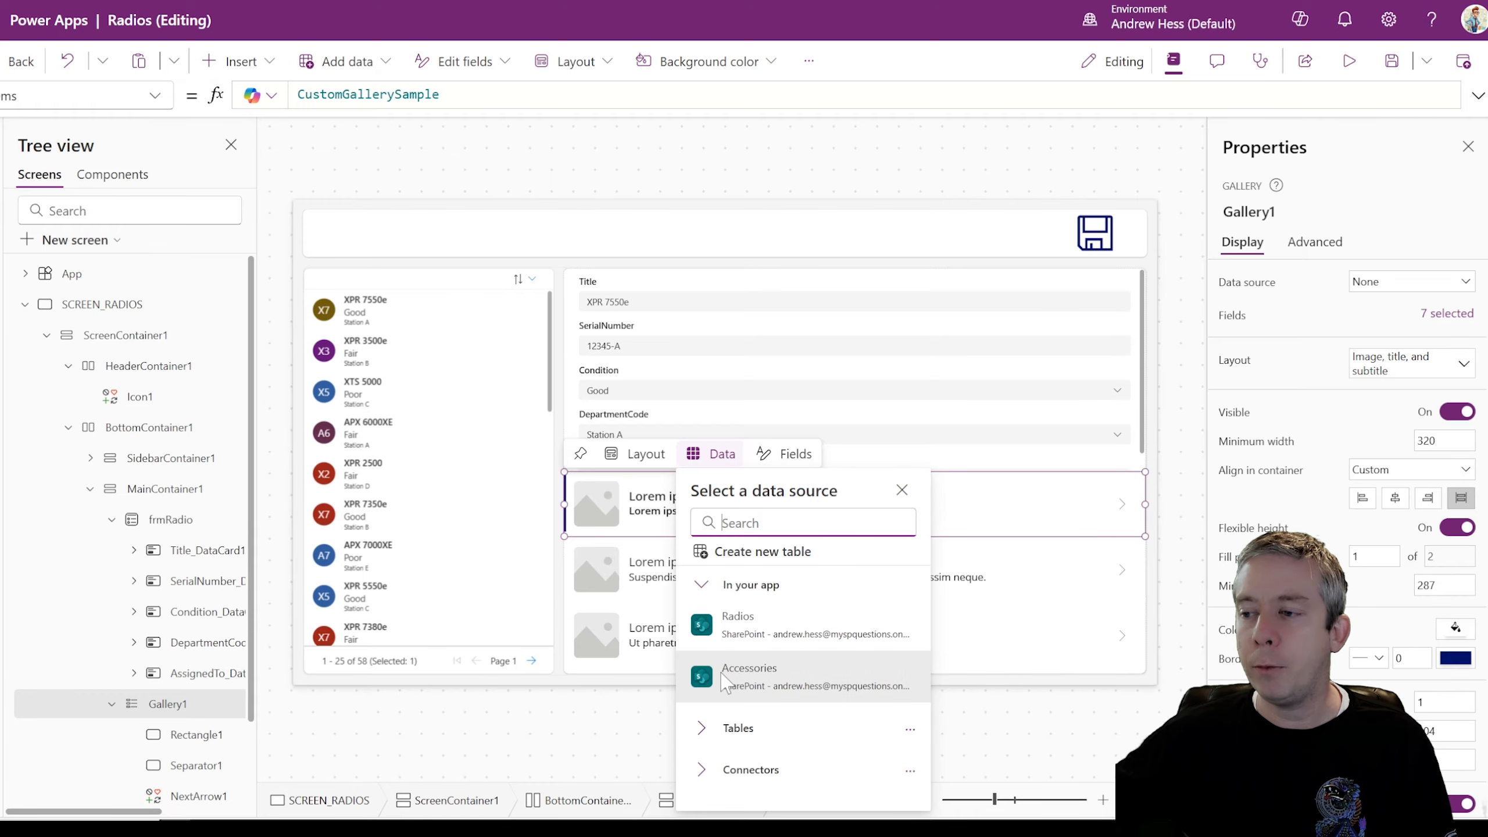
pyautogui.click(741, 680)
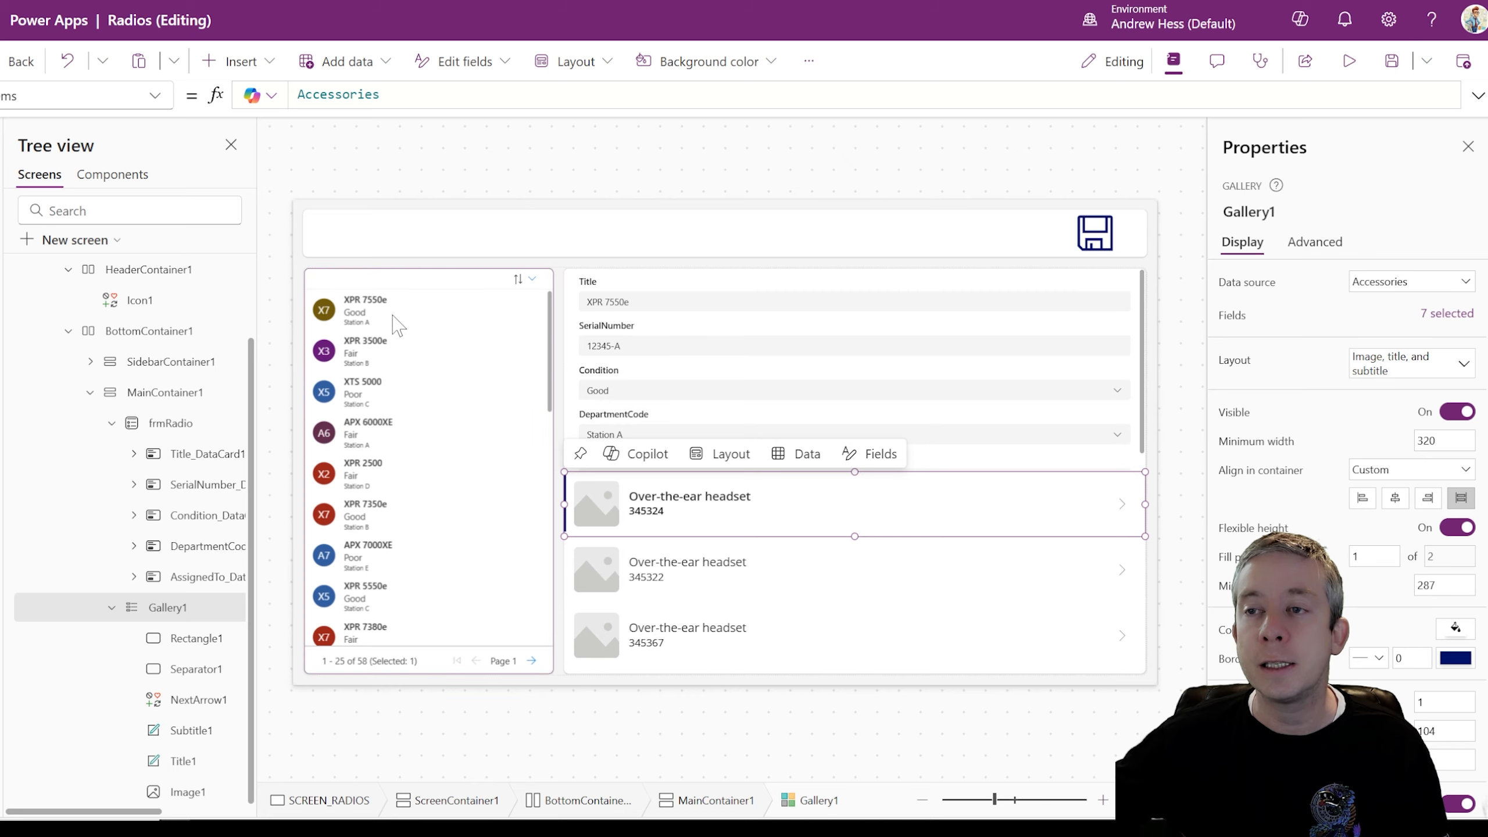
pyautogui.click(1378, 362)
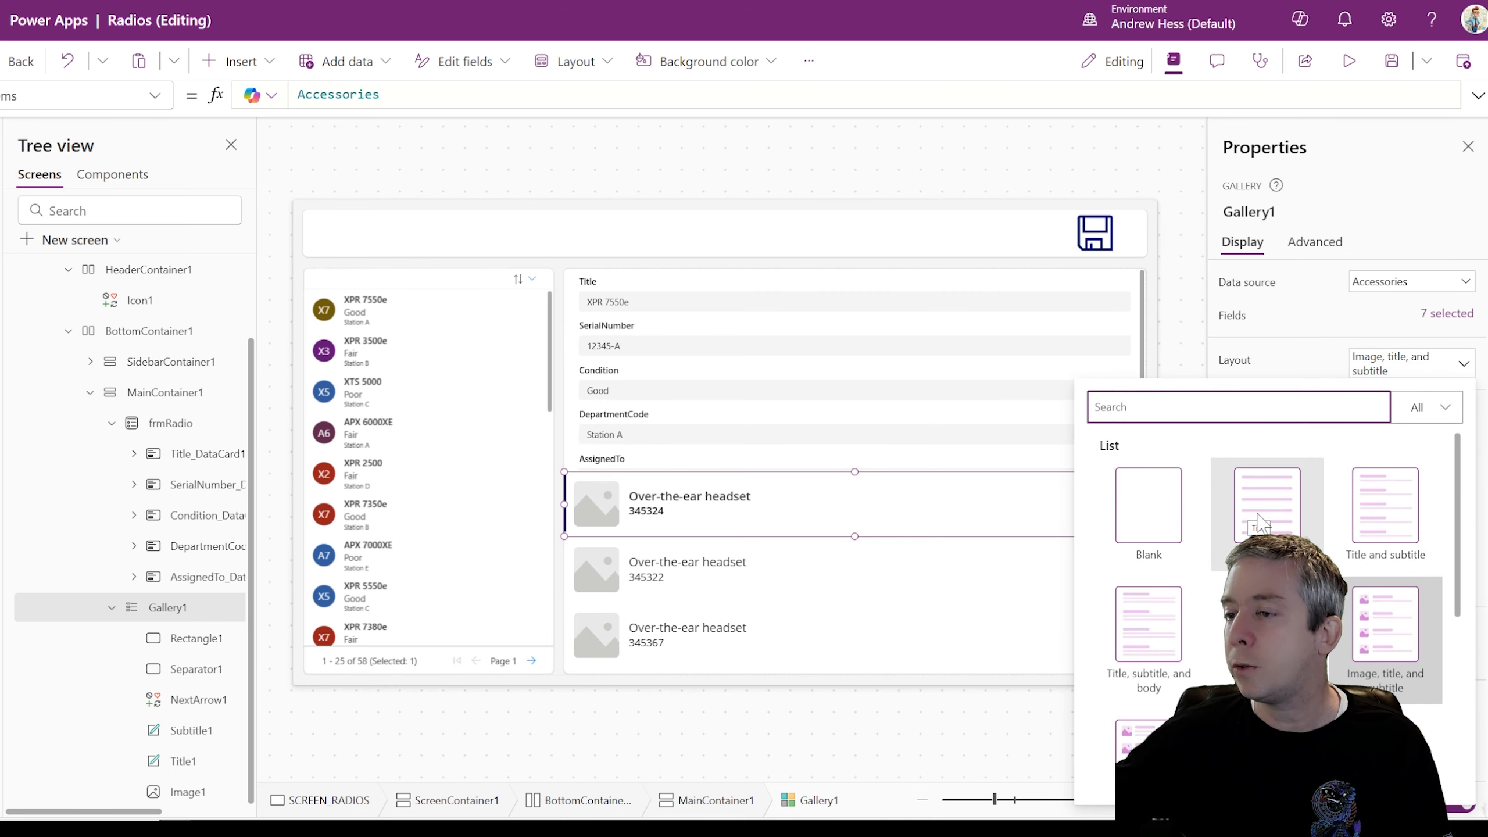
pyautogui.click(1260, 516)
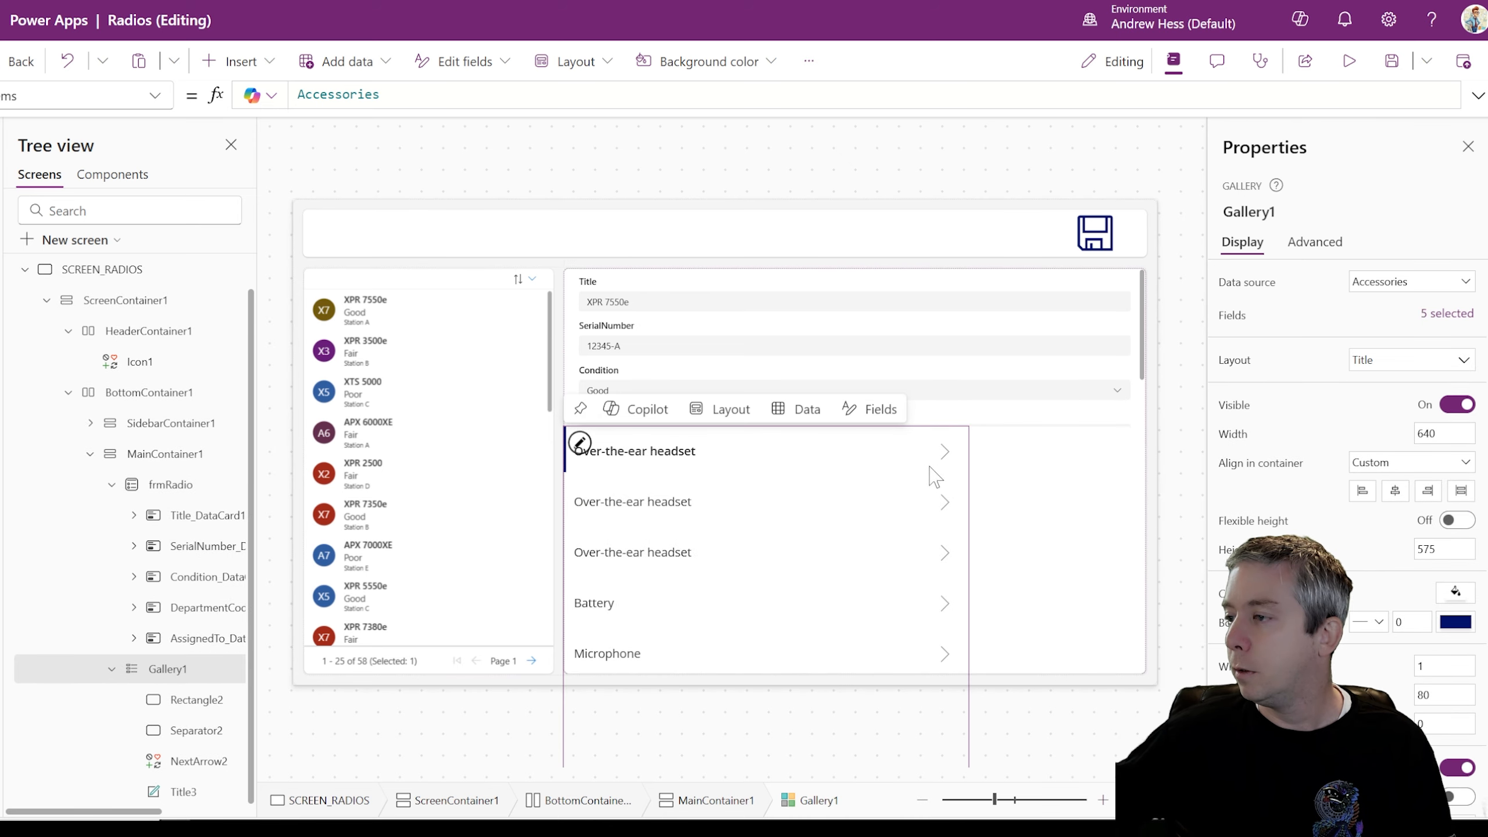
# Step: Collapse frmRadio and Gallery1 in the control tree and turn on flexible height for the accessories gallery
pyautogui.click(1076, 506)
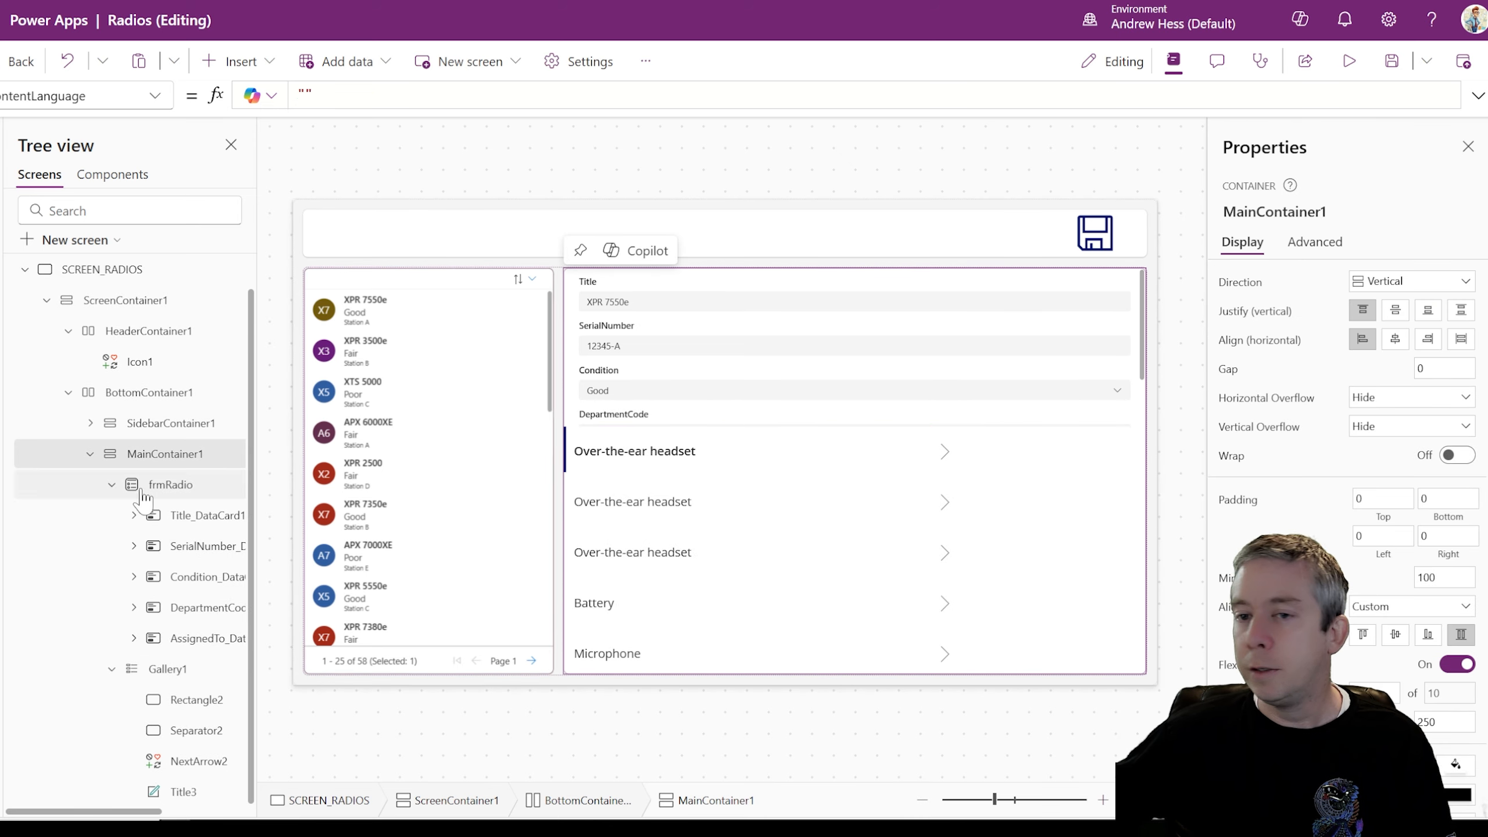
pyautogui.click(112, 485)
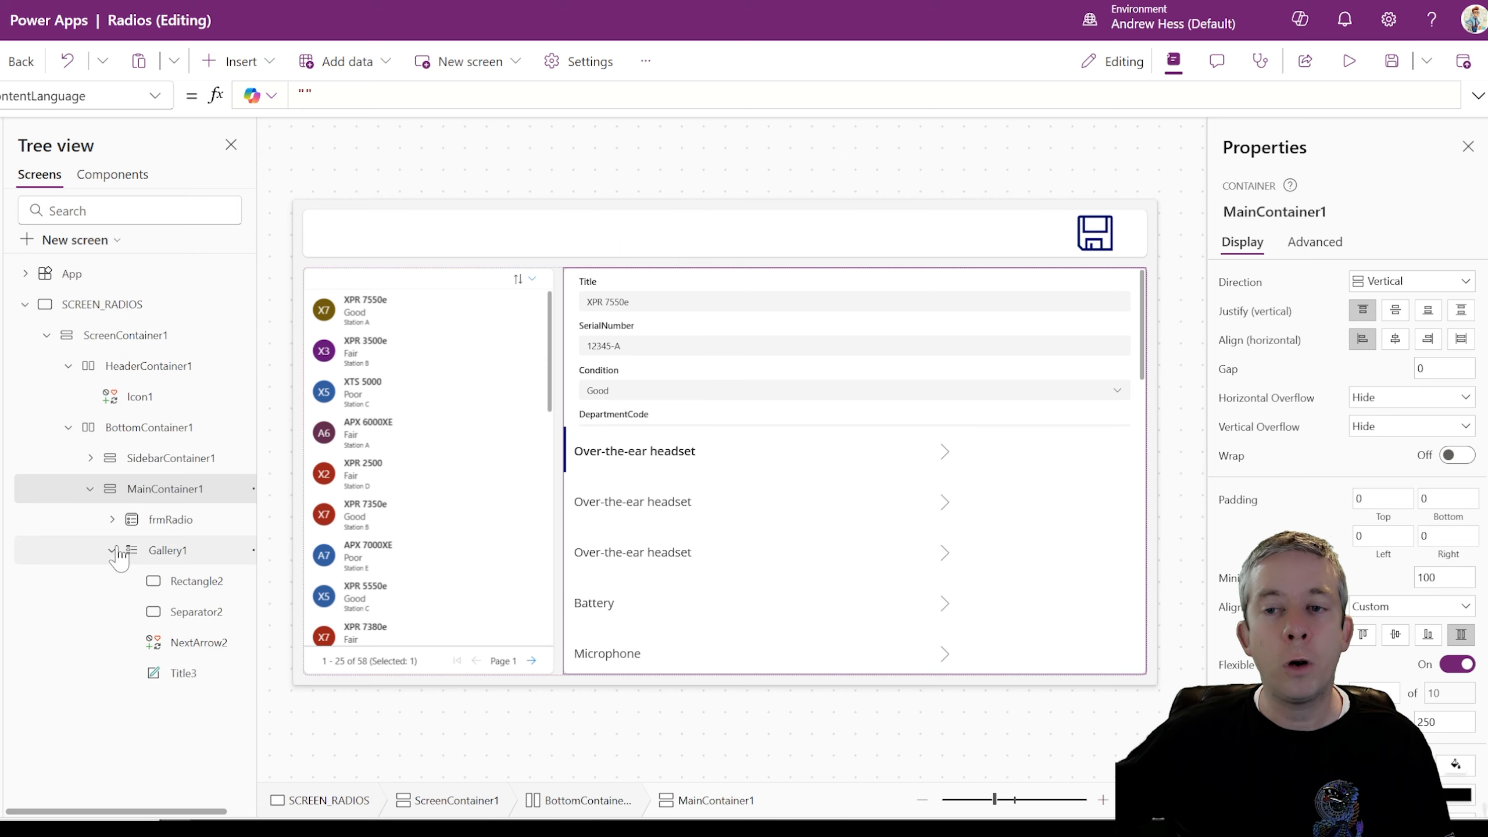
pyautogui.click(111, 551)
pyautogui.click(167, 557)
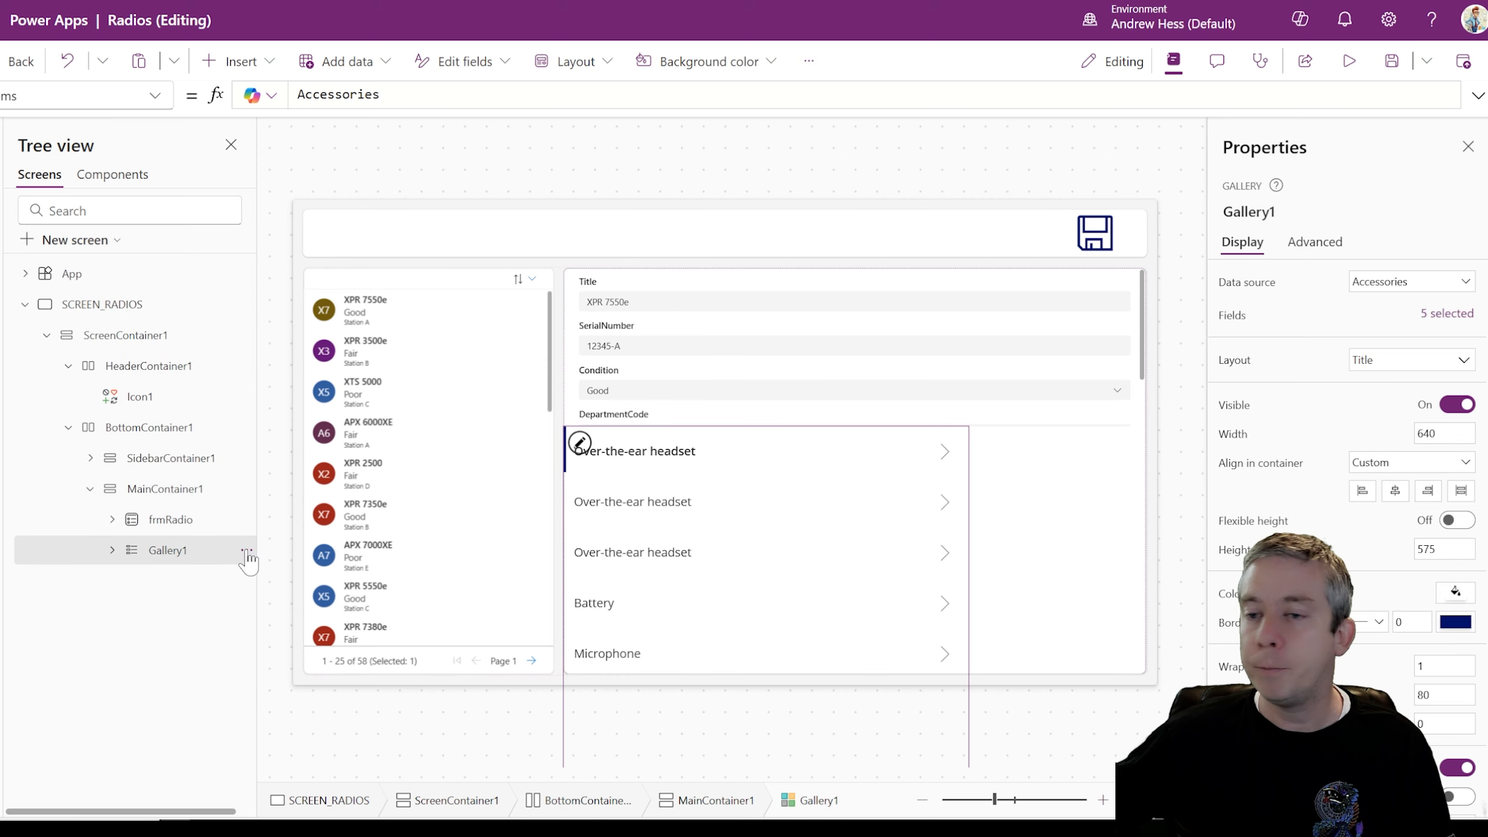
pyautogui.scroll(-1, 1336, 546)
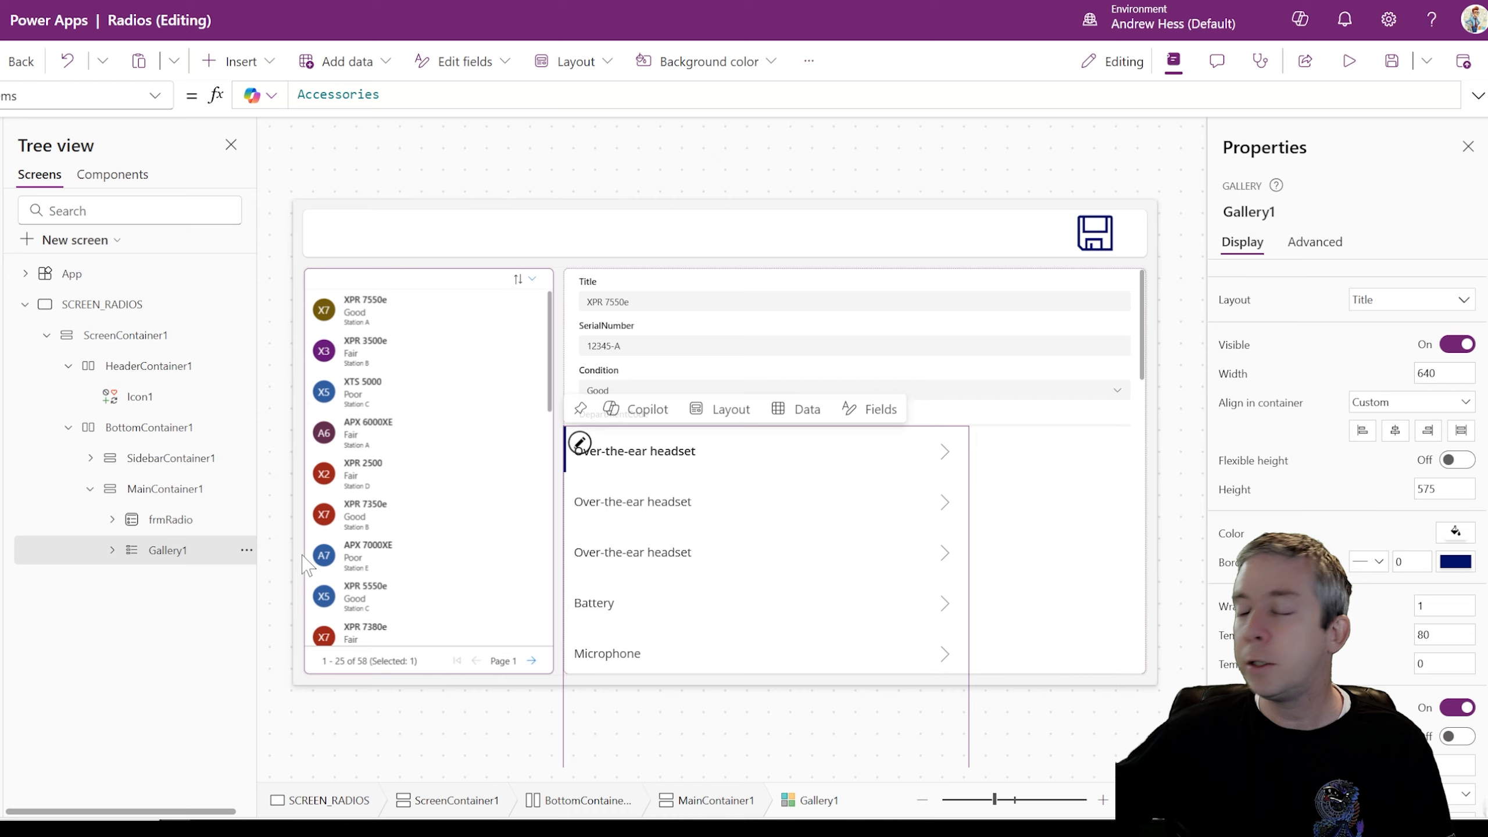
pyautogui.click(188, 519)
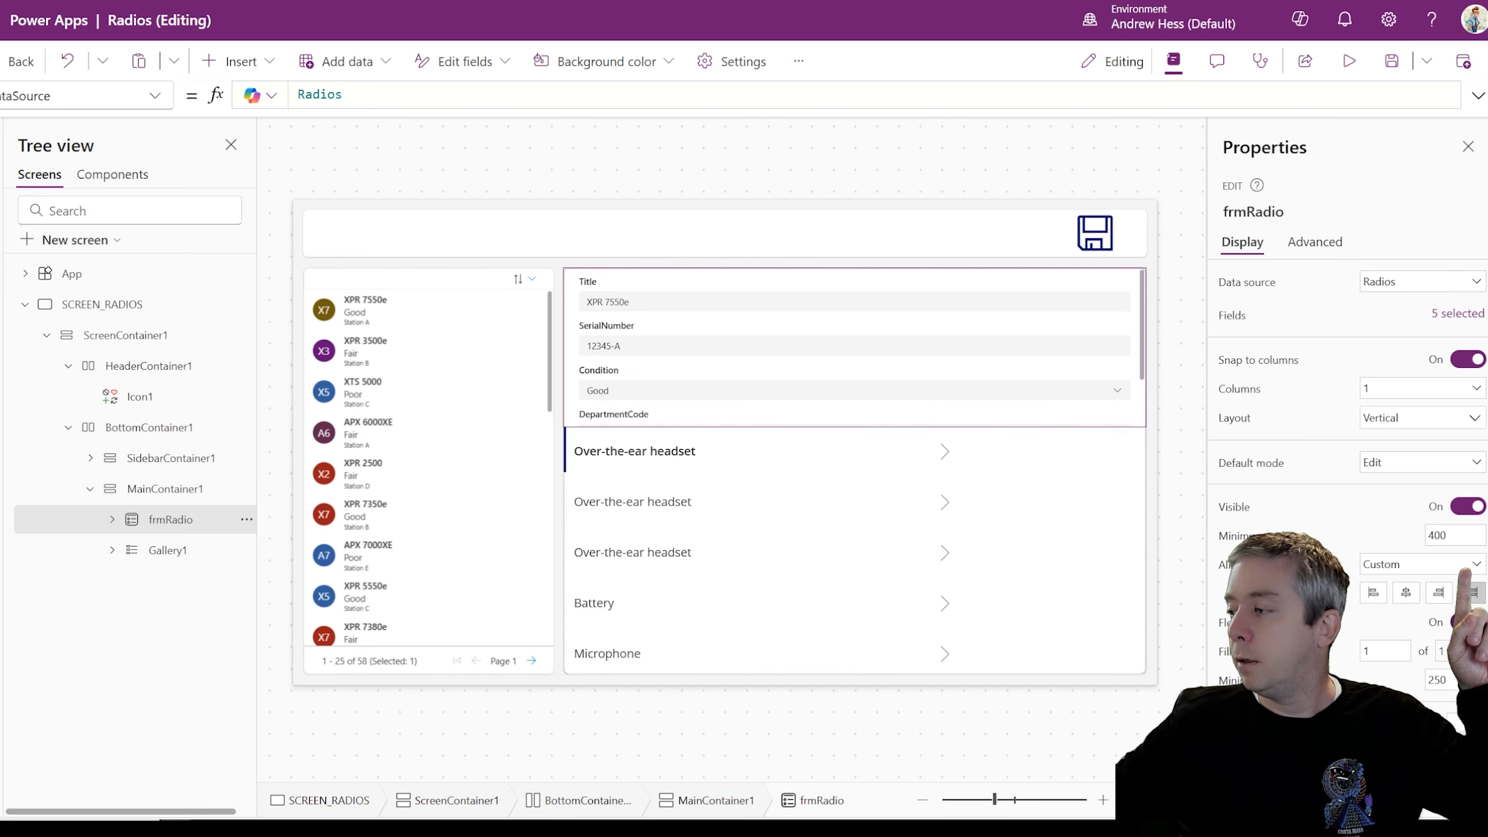
pyautogui.click(199, 554)
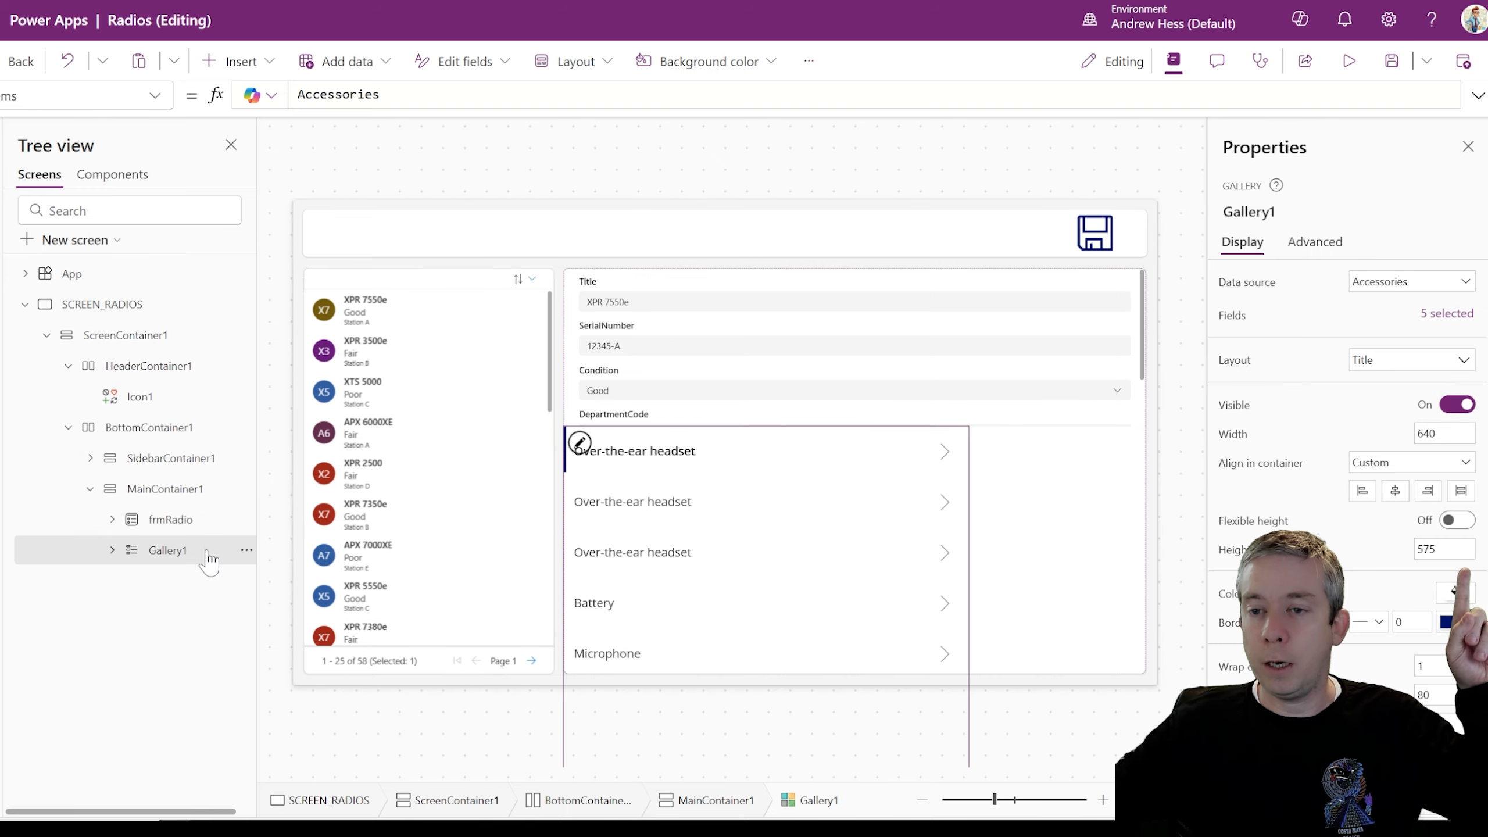
pyautogui.click(1458, 520)
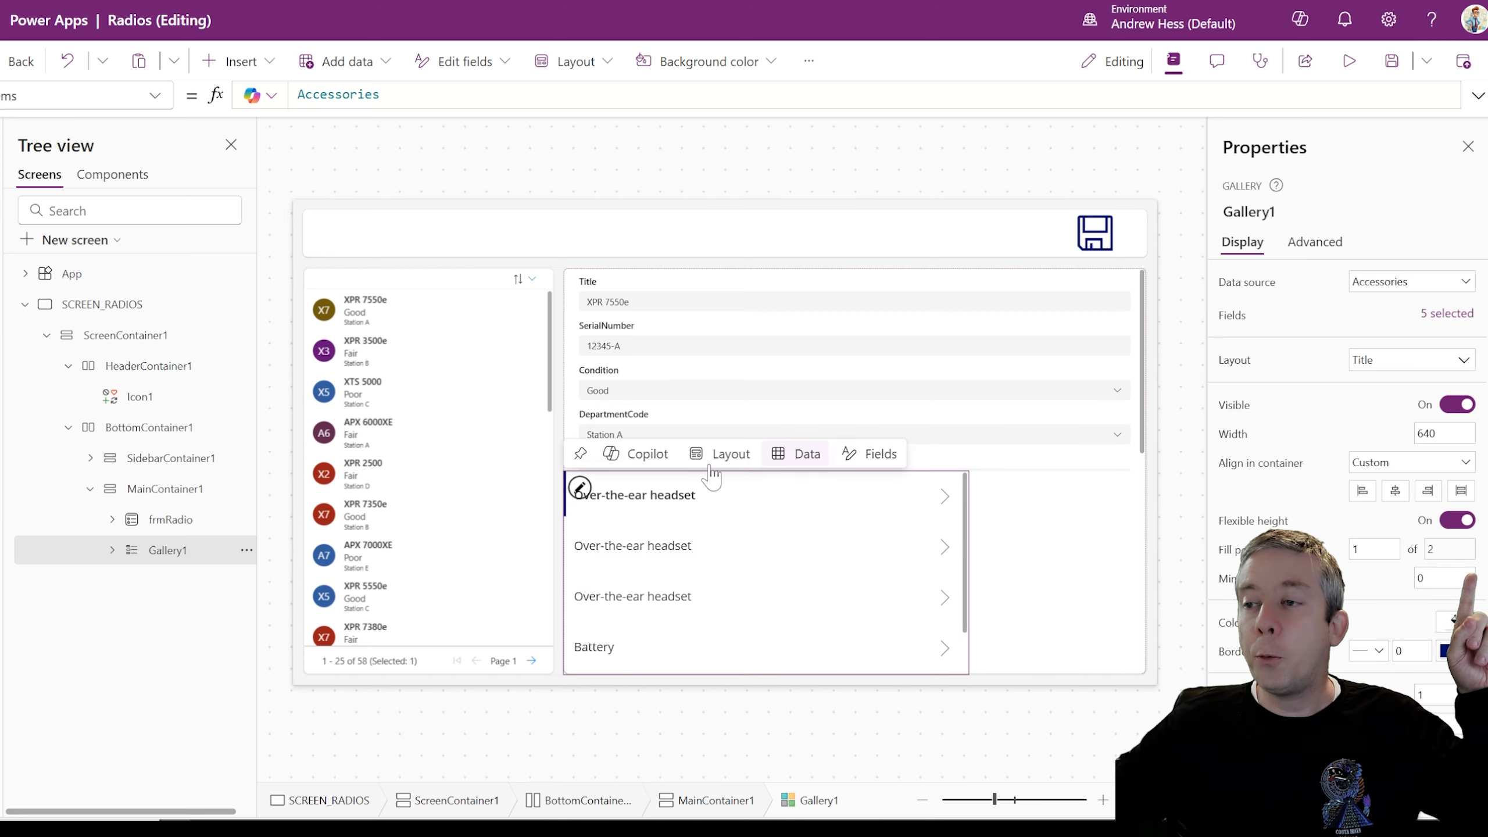
# Step: Set frmRadio's fill portions to 2 and stretch the accessories gallery across the full width of its container
pyautogui.click(182, 528)
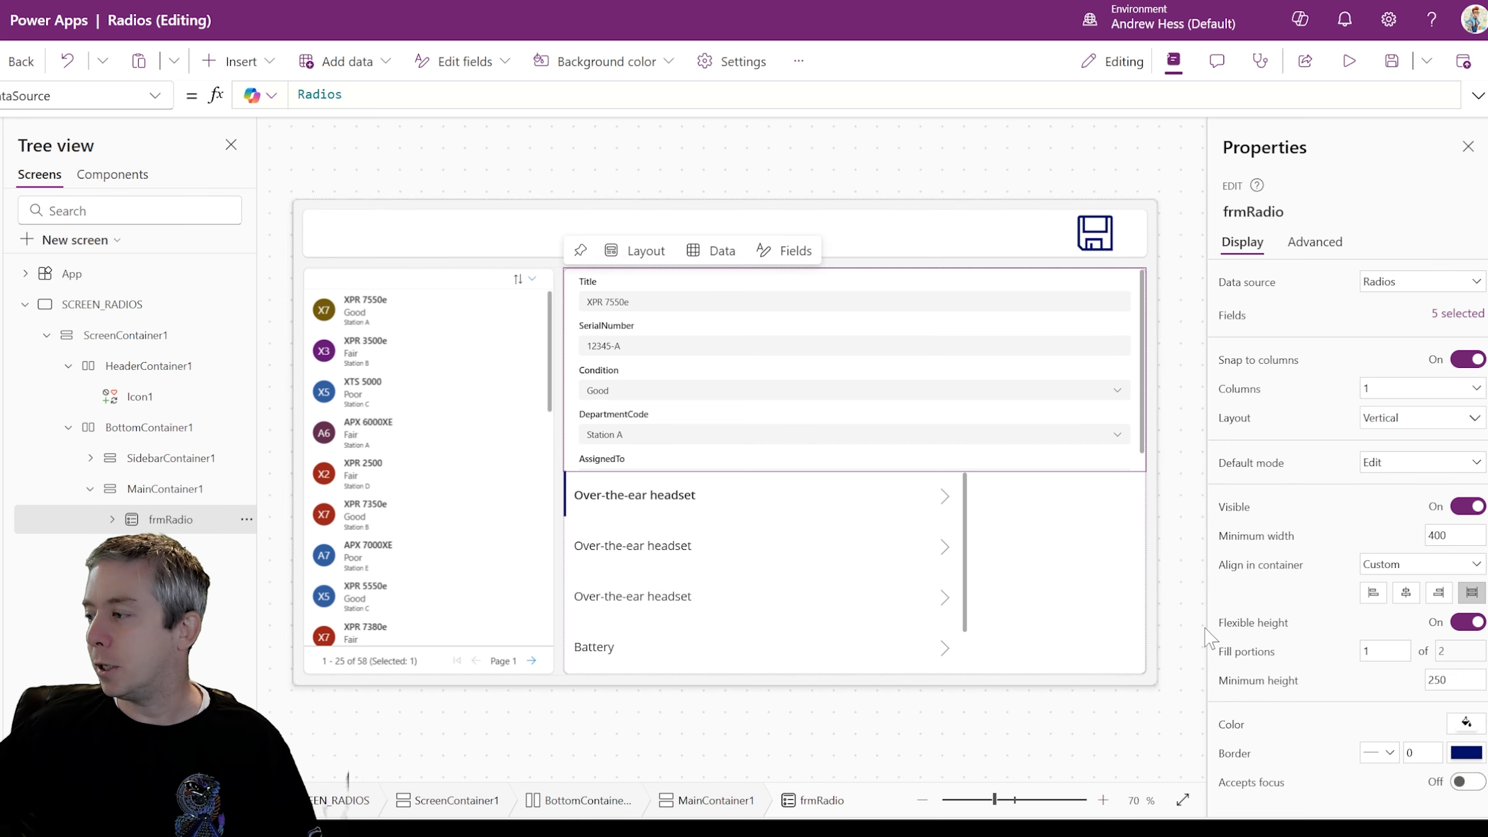
pyautogui.click(1368, 650)
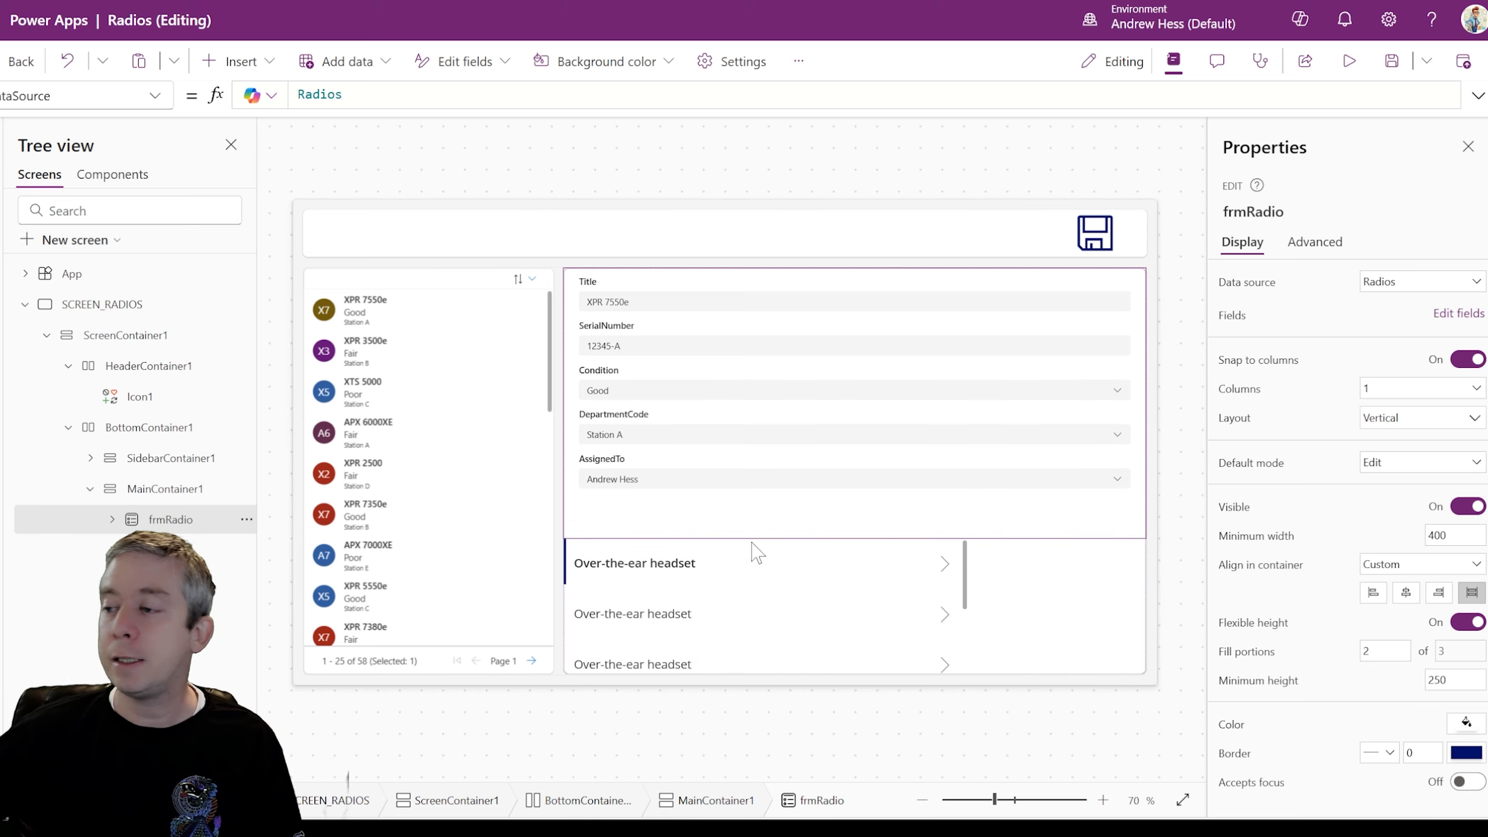
pyautogui.click(959, 575)
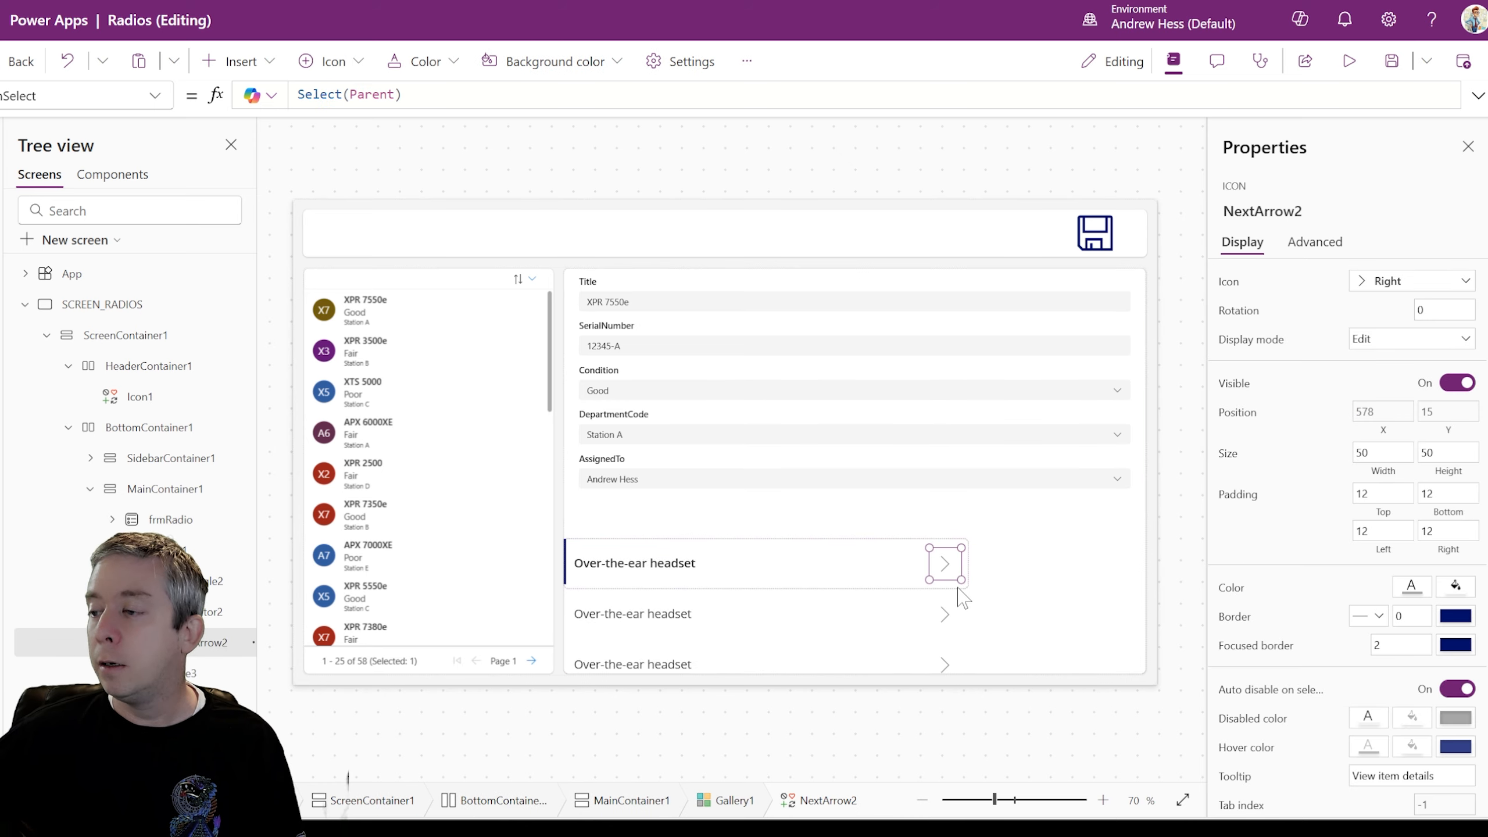
pyautogui.click(211, 550)
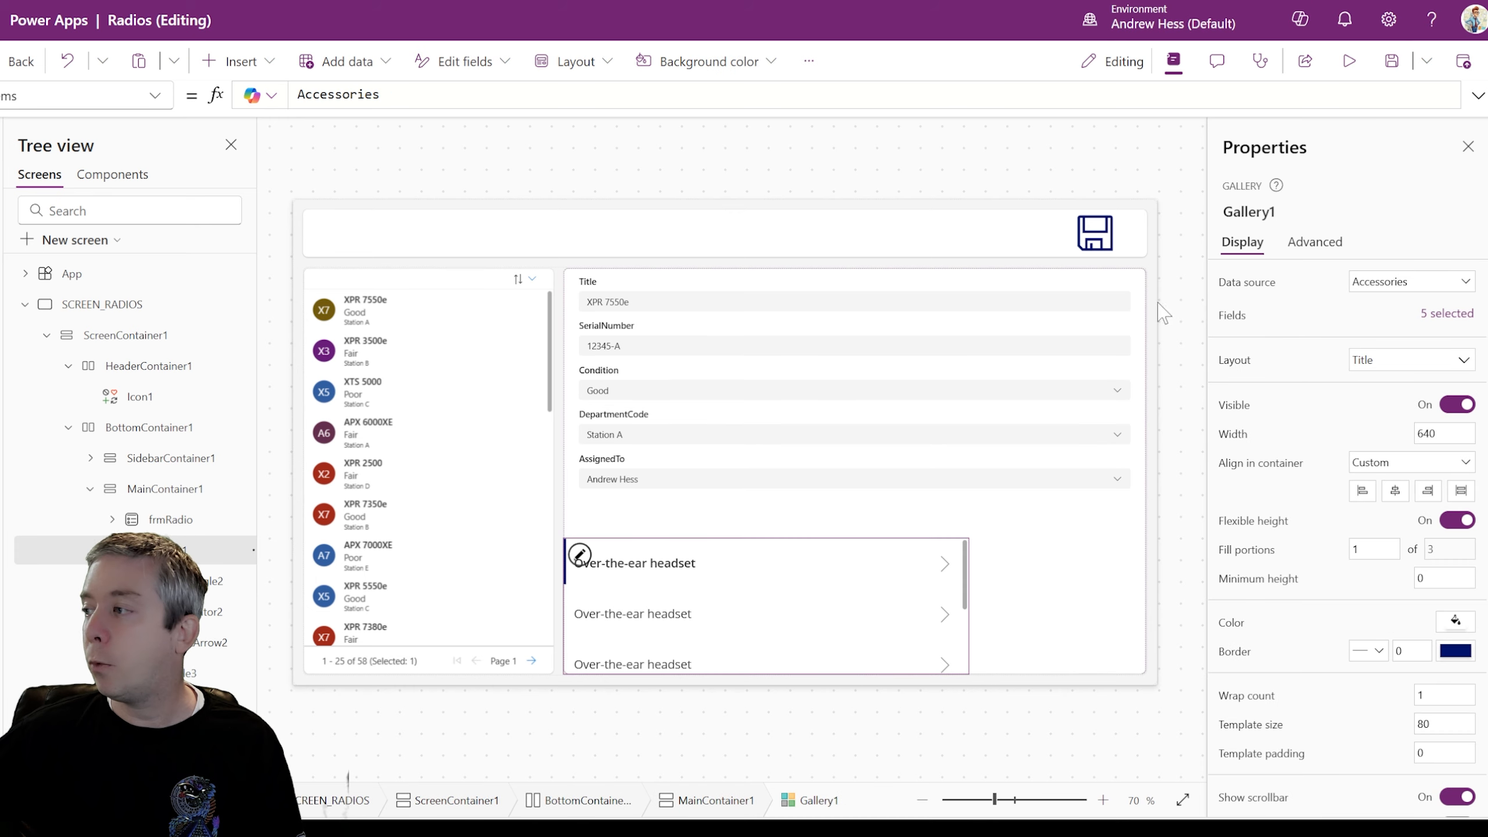
pyautogui.scroll(-2, 1378, 469)
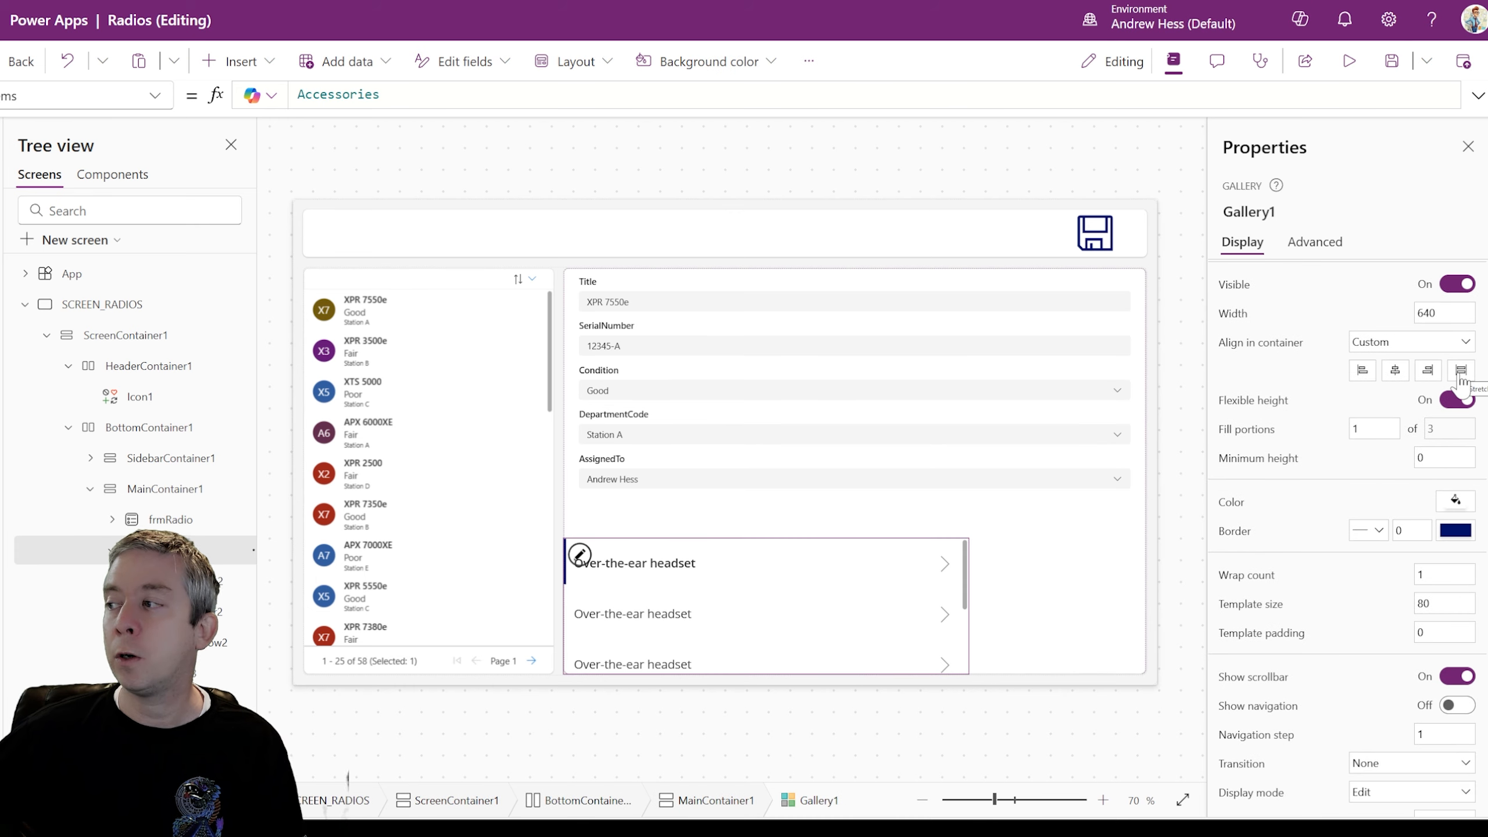
pyautogui.click(1461, 371)
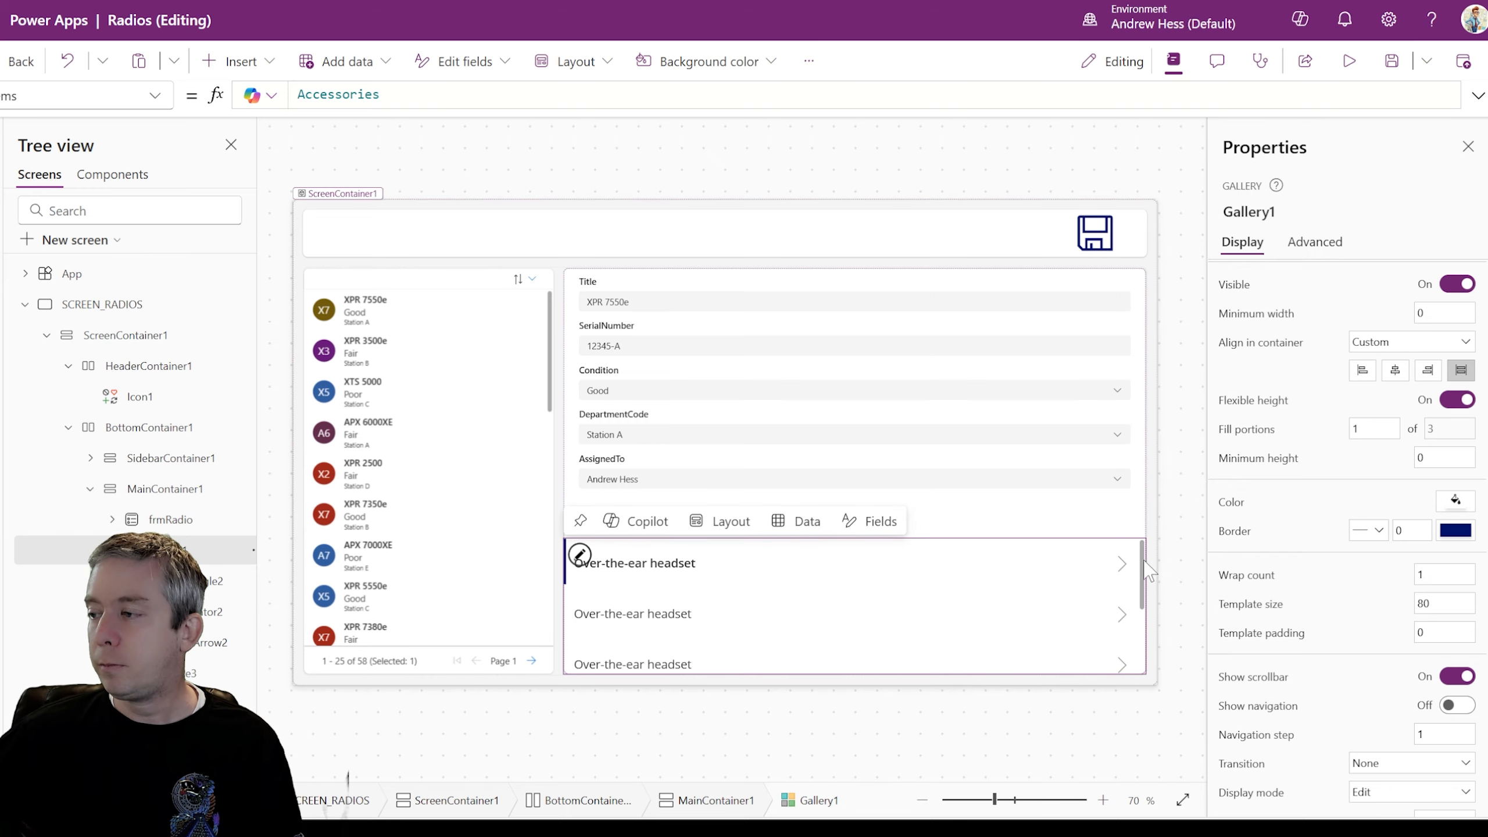
# Step: Delete the arrow icon from the accessories gallery's template and resize the title label to about 230 by 54 in the row's upper-left corner
pyautogui.click(1121, 563)
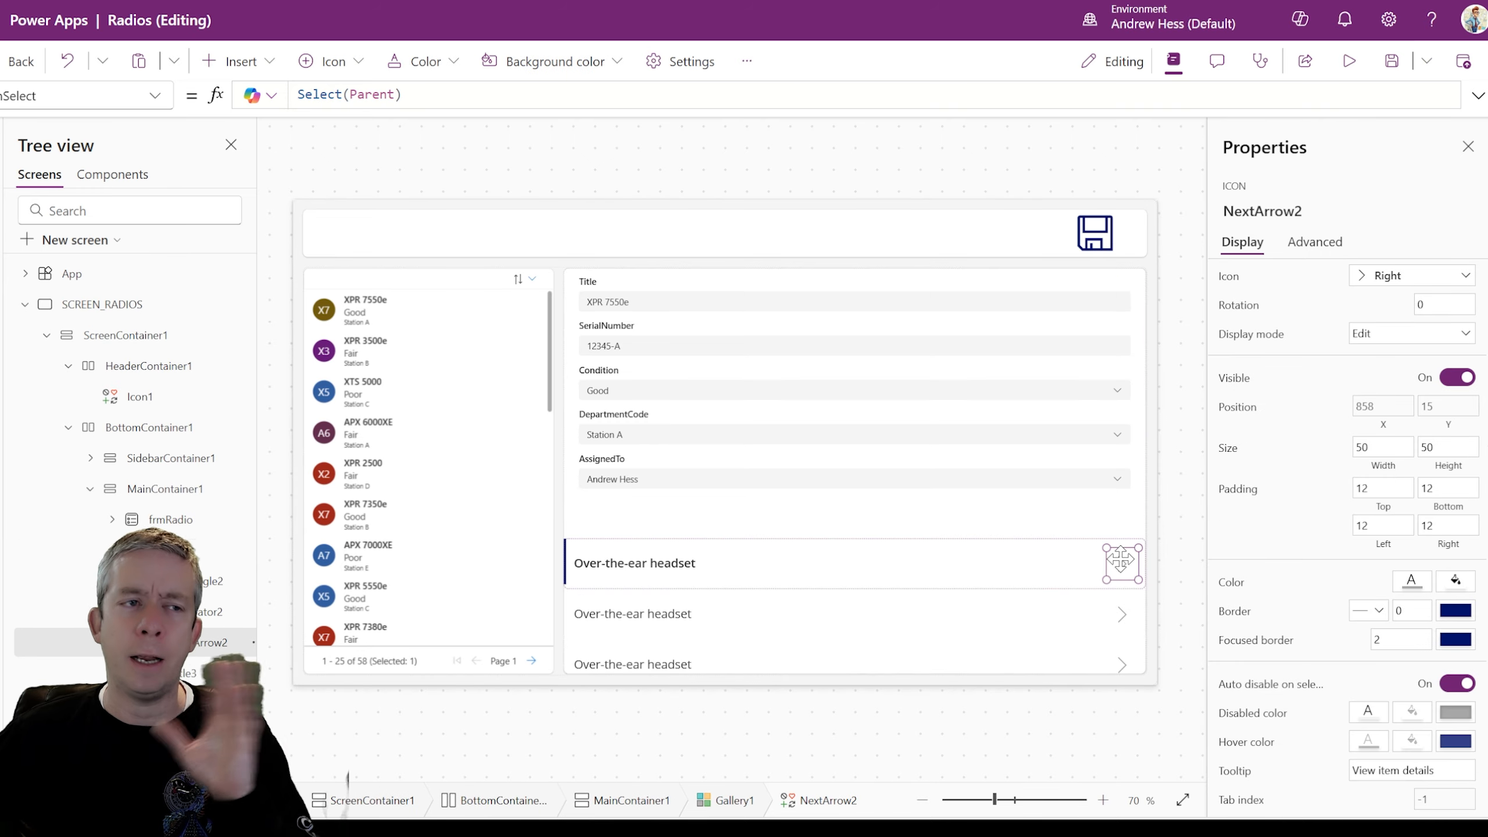
pyautogui.press('Delete')
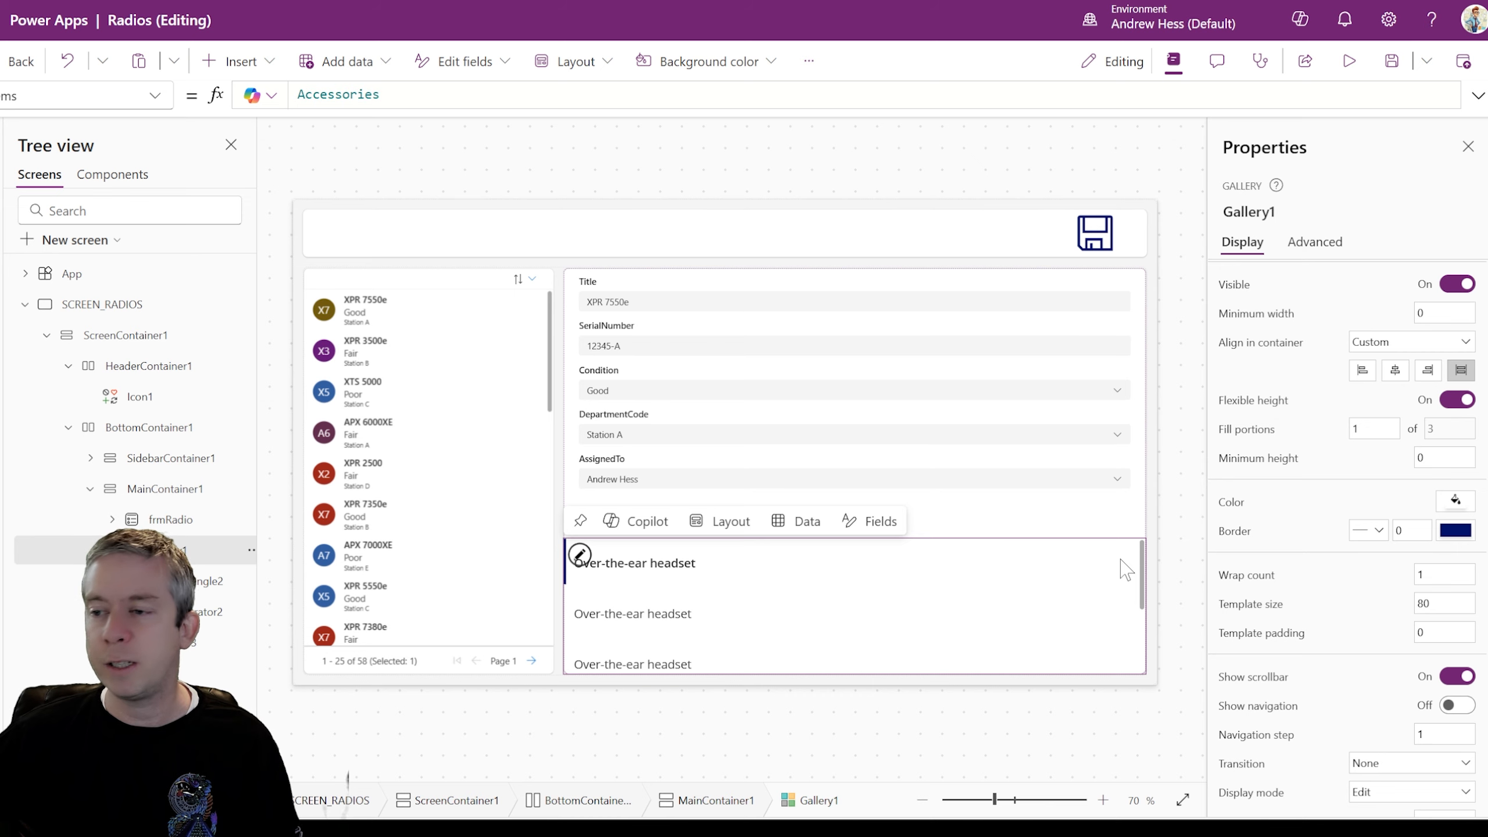
pyautogui.click(673, 570)
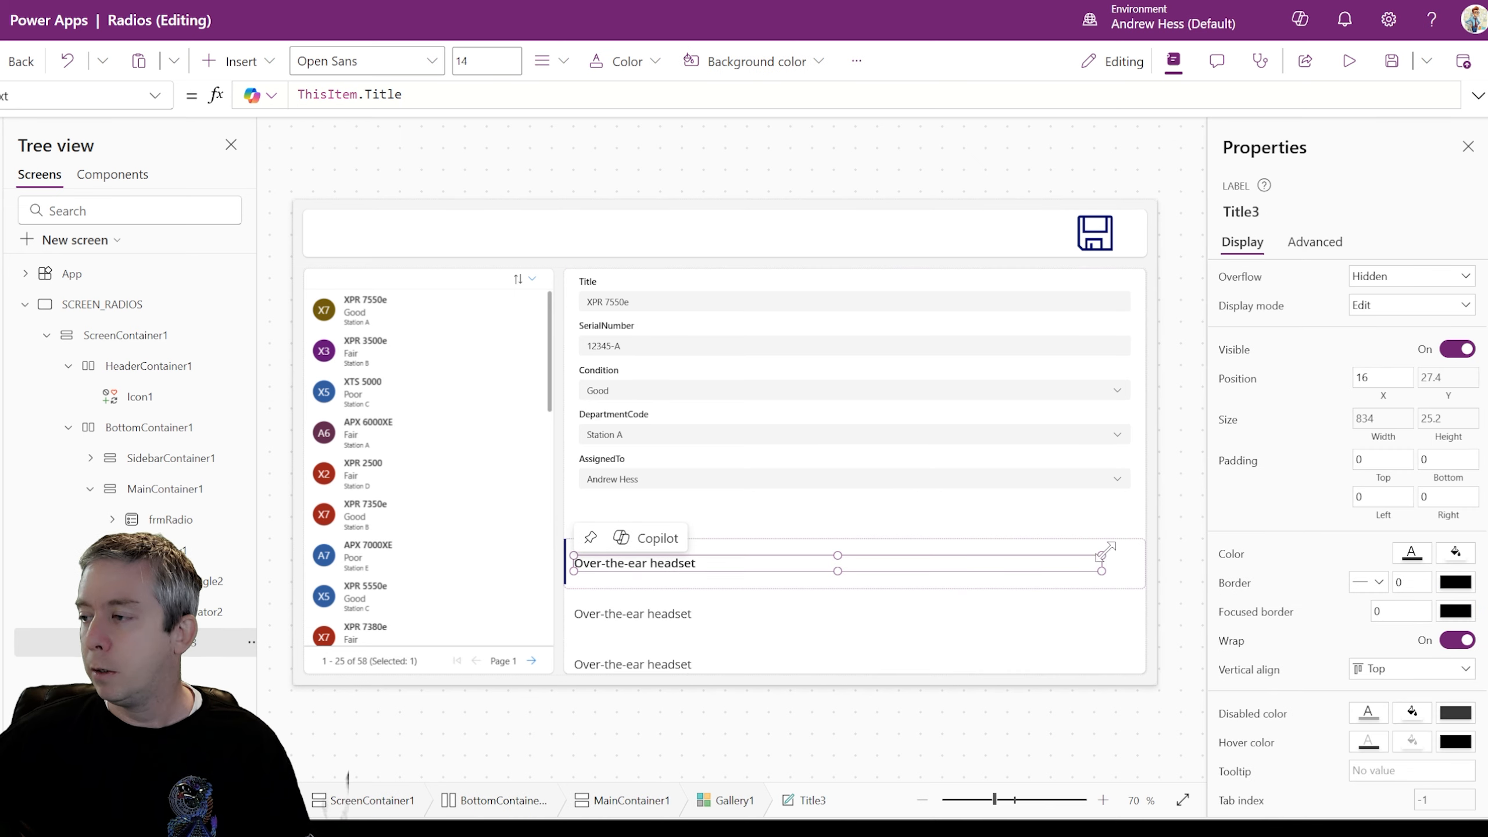
pyautogui.moveTo(917, 557); pyautogui.dragTo(711, 540)
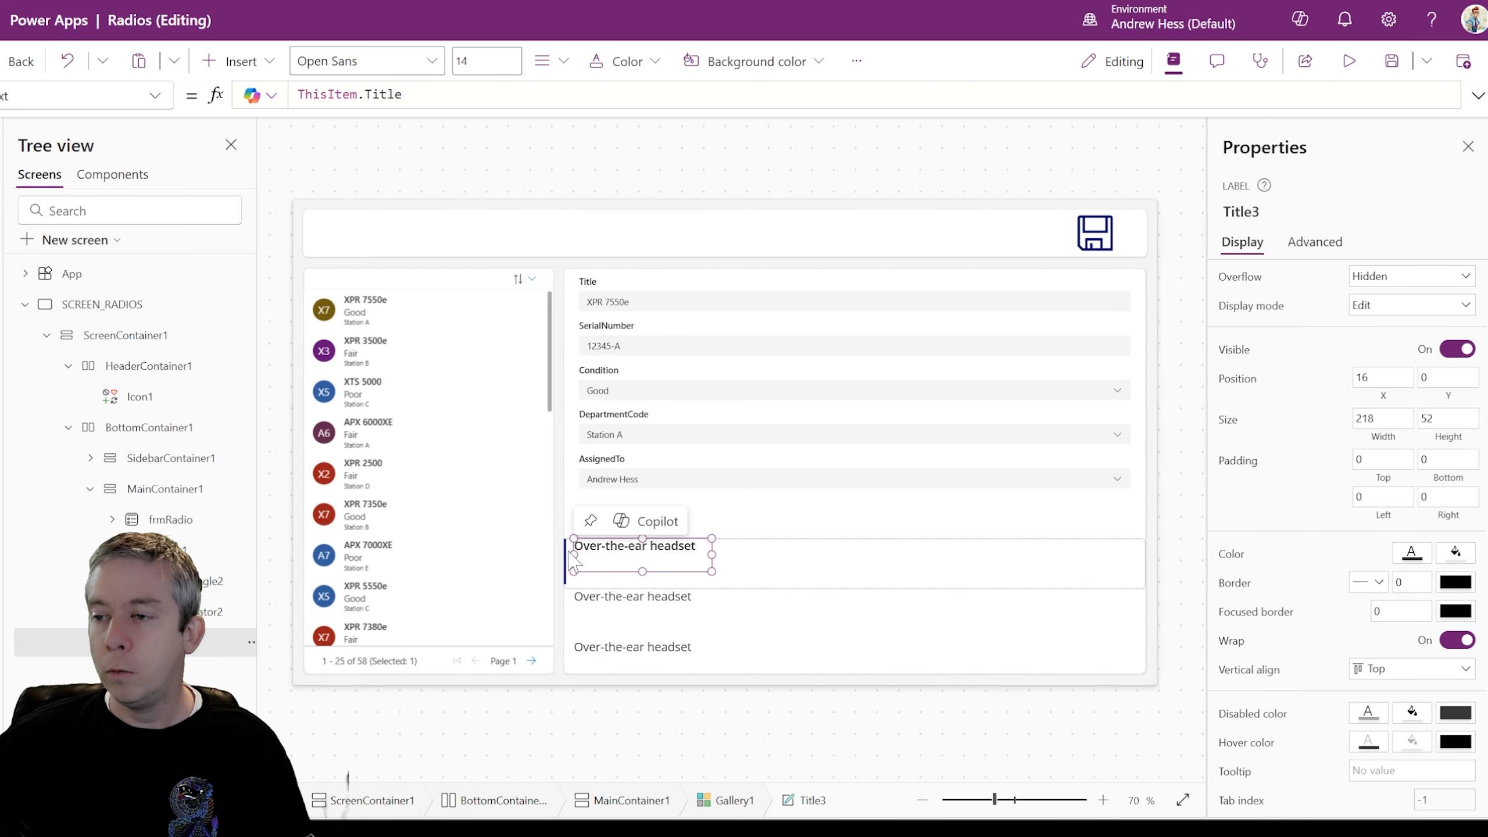
pyautogui.moveTo(569, 537); pyautogui.dragTo(561, 537)
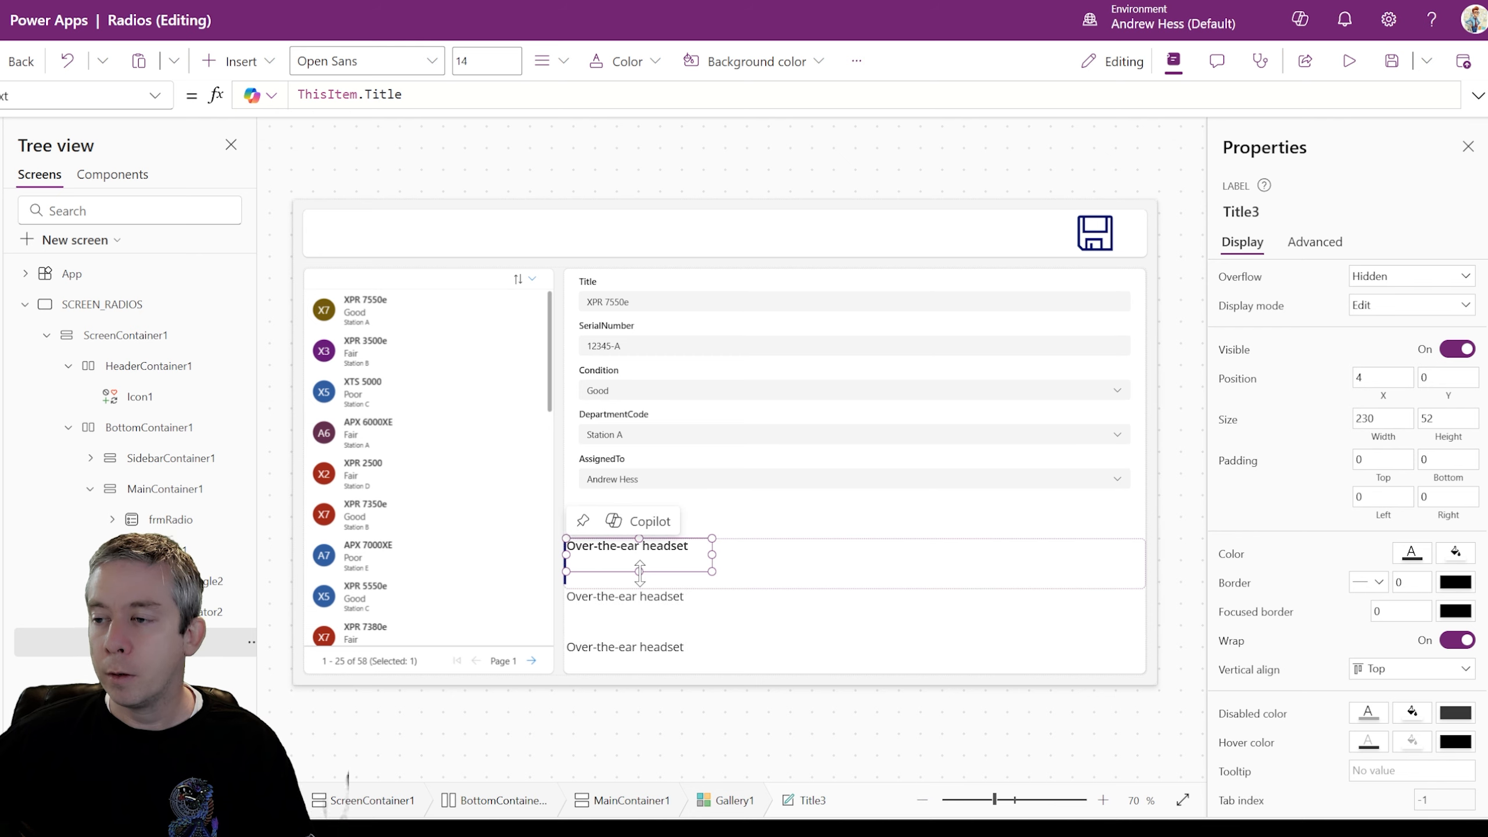
pyautogui.moveTo(639, 572)
pyautogui.mouseDown()
pyautogui.moveTo(640, 588)
pyautogui.moveTo(638, 572)
pyautogui.mouseUp()
pyautogui.click(855, 582)
pyautogui.click(639, 577)
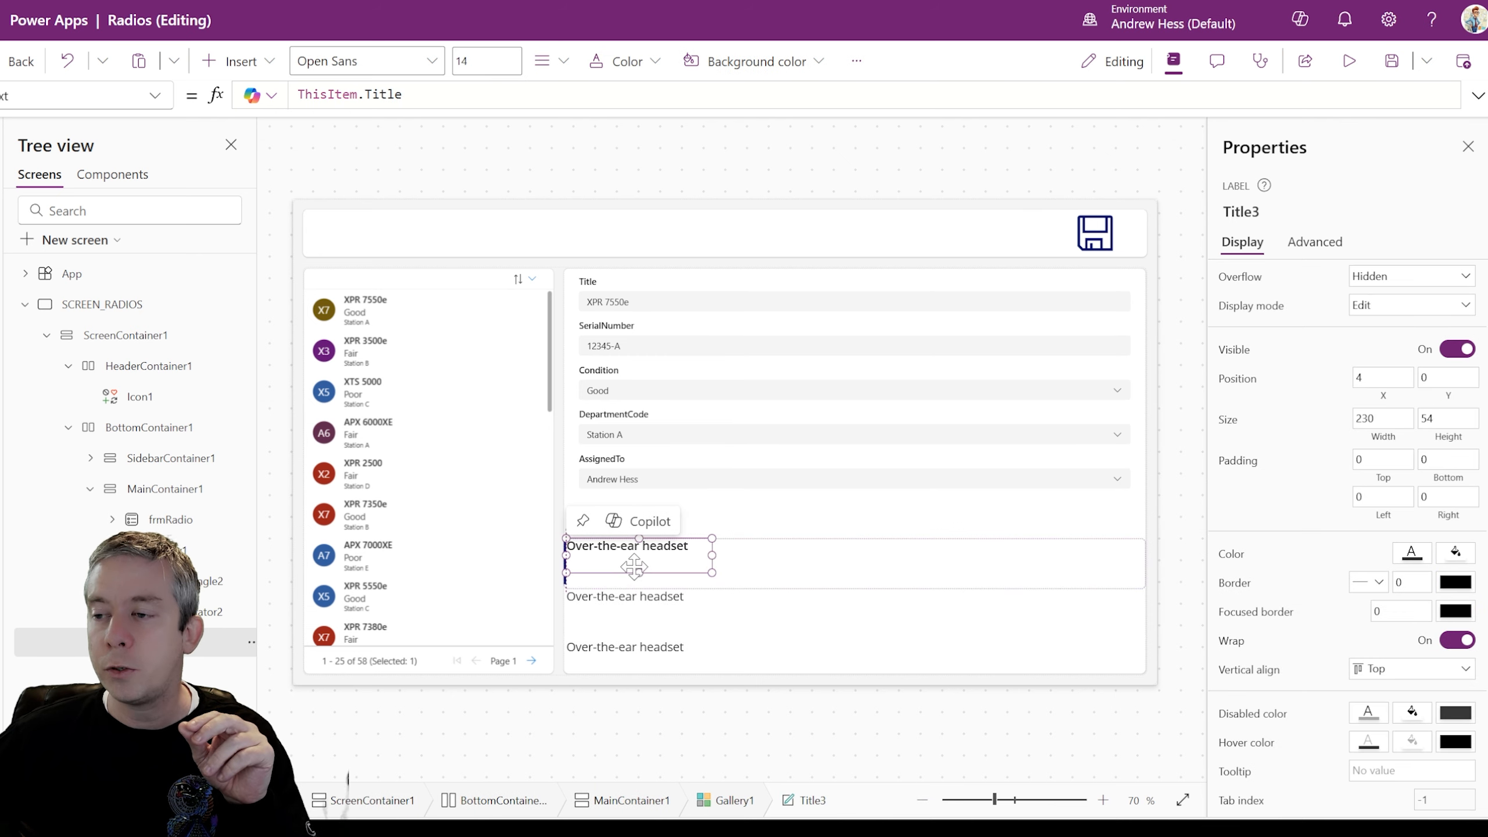
# Step: Set the accessories gallery's template size to 40
pyautogui.click(786, 586)
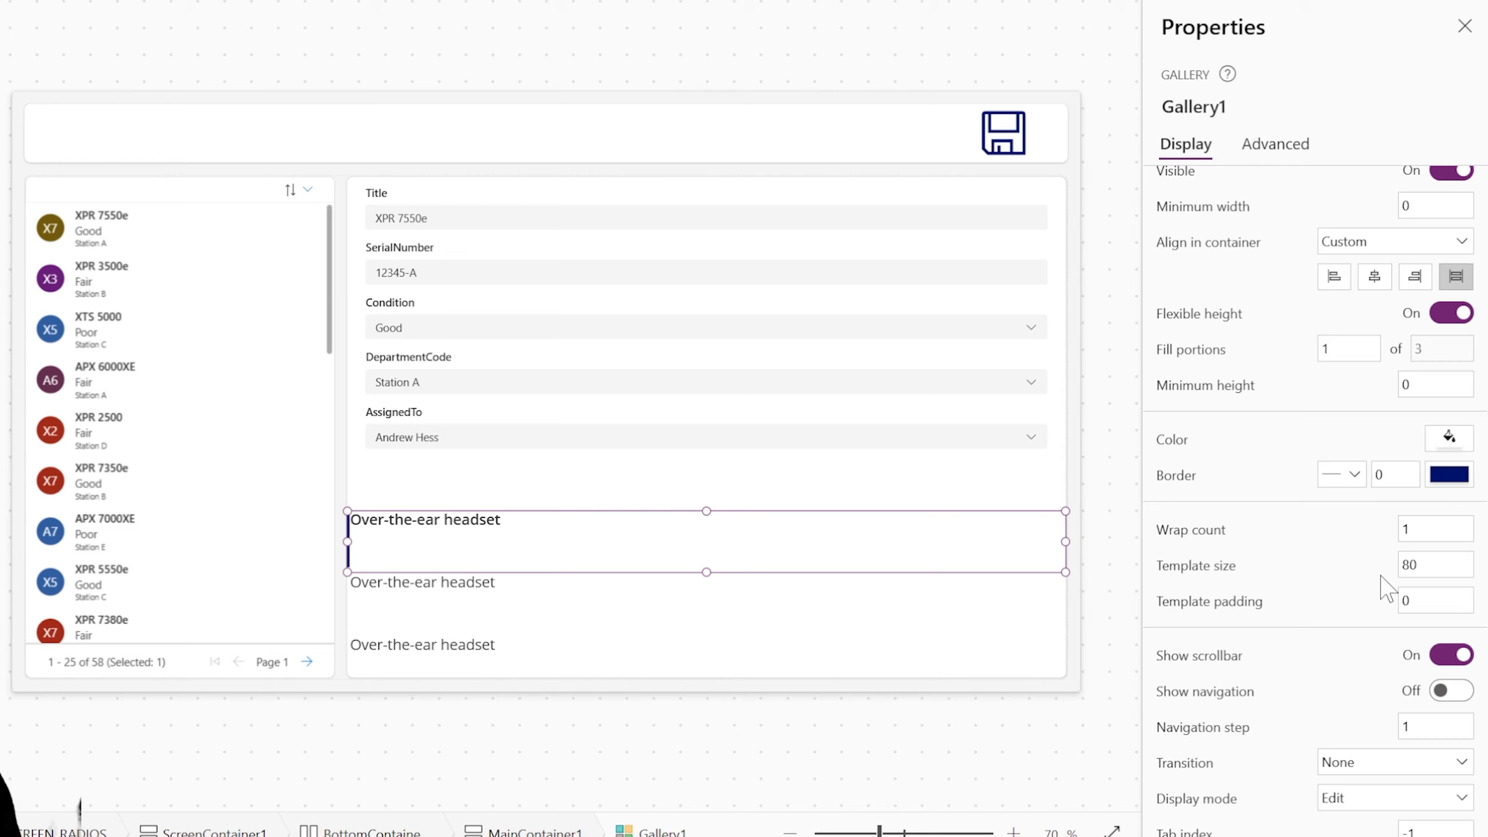
pyautogui.click(1429, 556)
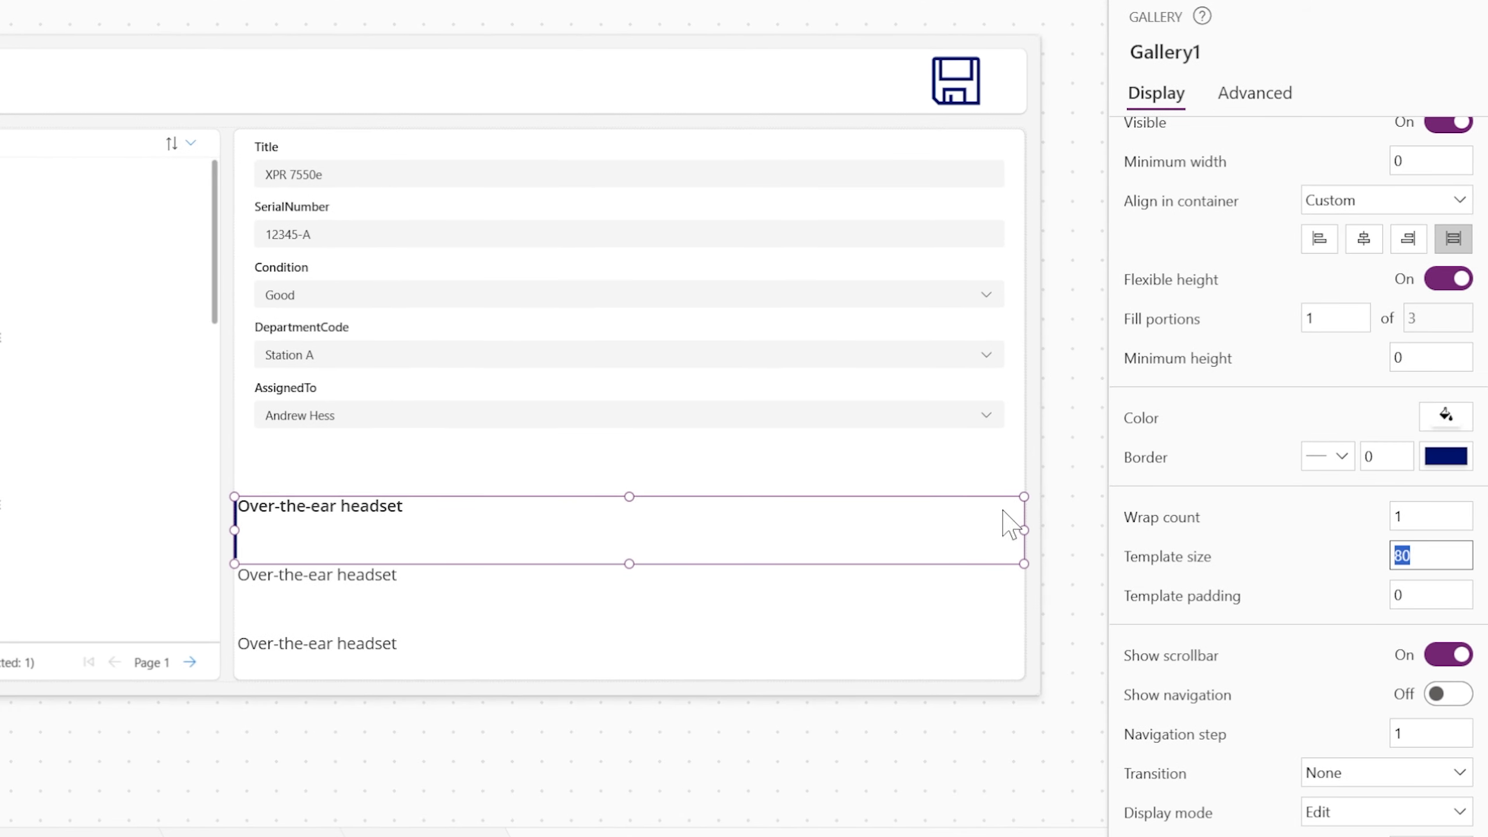
pyautogui.write('40')
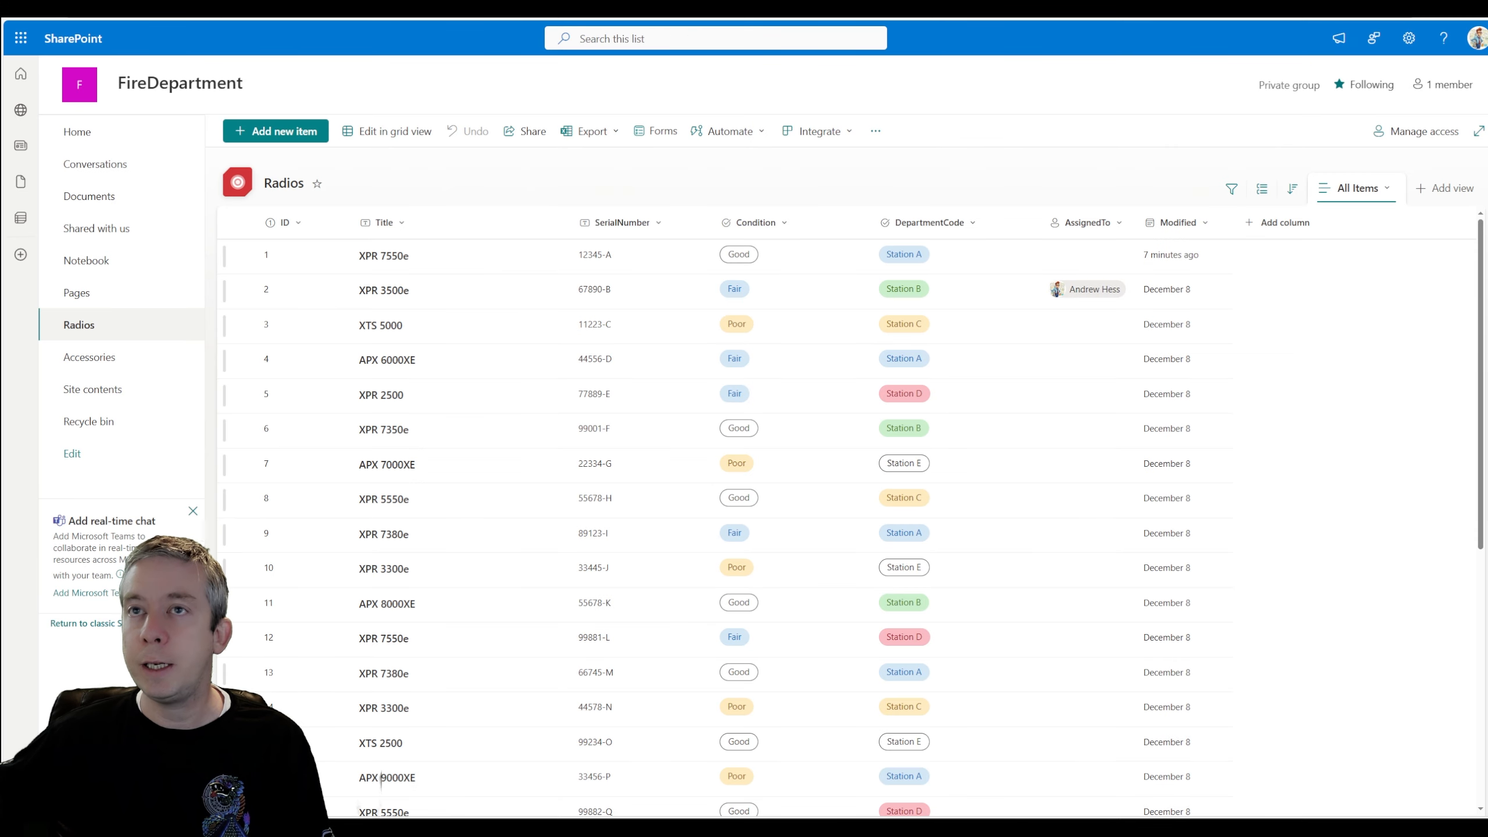
# Step: Check the Radios and Accessories lists in SharePoint, then return to the Radios app in Power Apps and exit its preview
pyautogui.hotkey('ctrl', 'Tab')
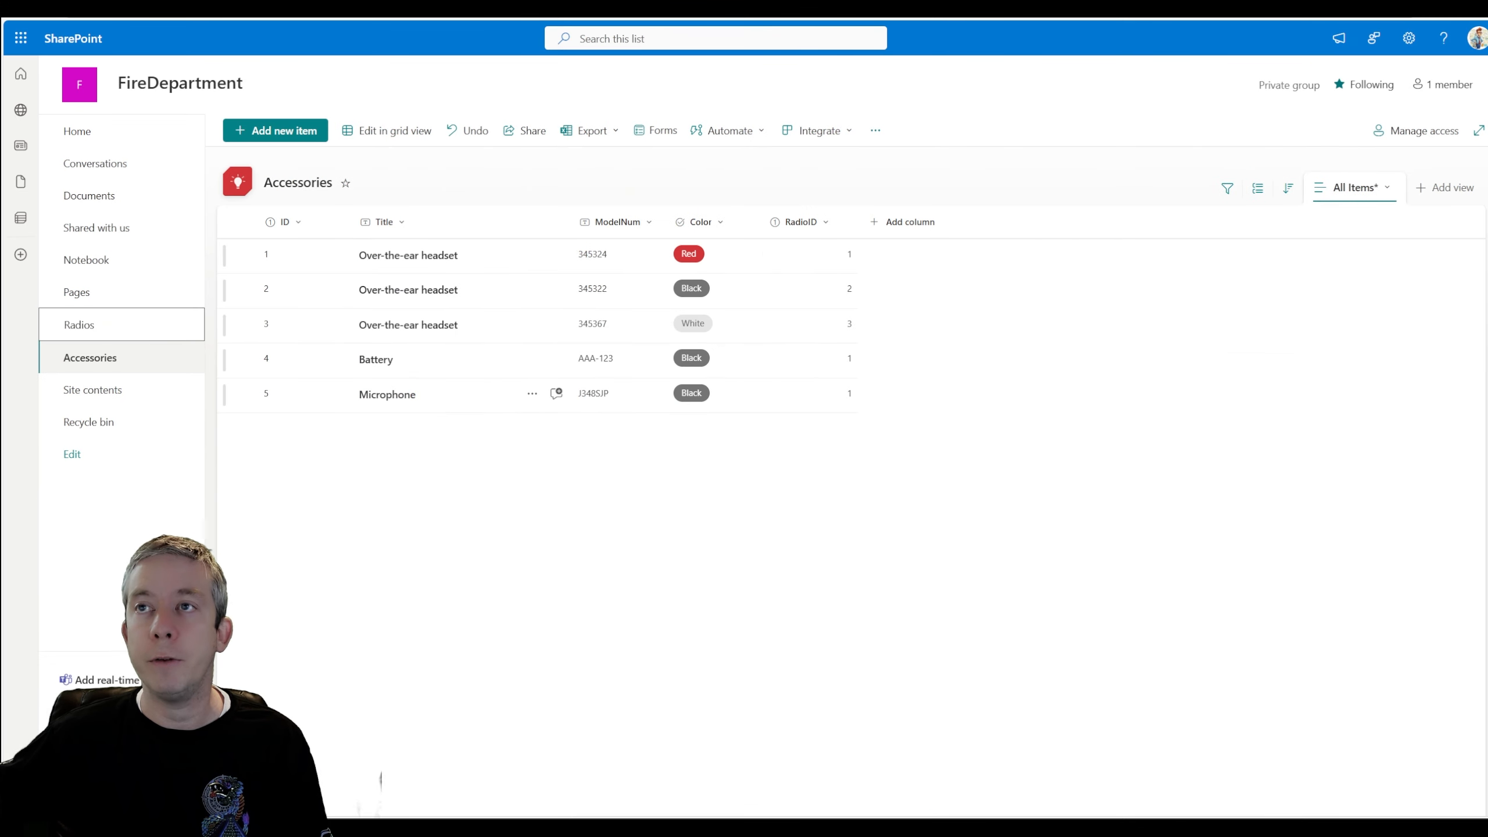
pyautogui.hotkey('ctrl', 'Tab')
pyautogui.click(1461, 87)
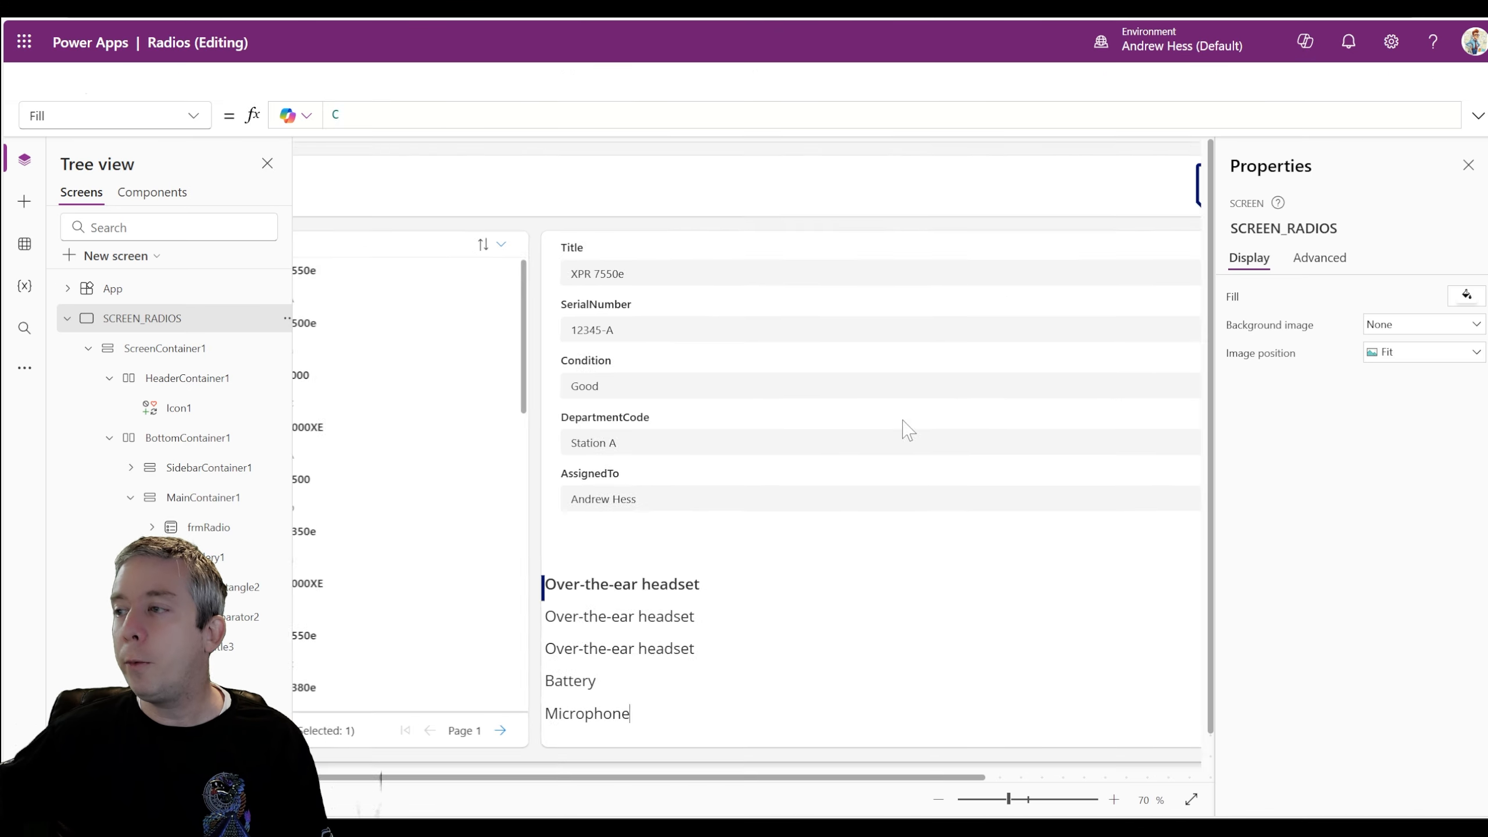
# Step: Preview the app and switch between radios XPR 7550e and XPR 3500e to compare the accessories listed for each
pyautogui.click(757, 560)
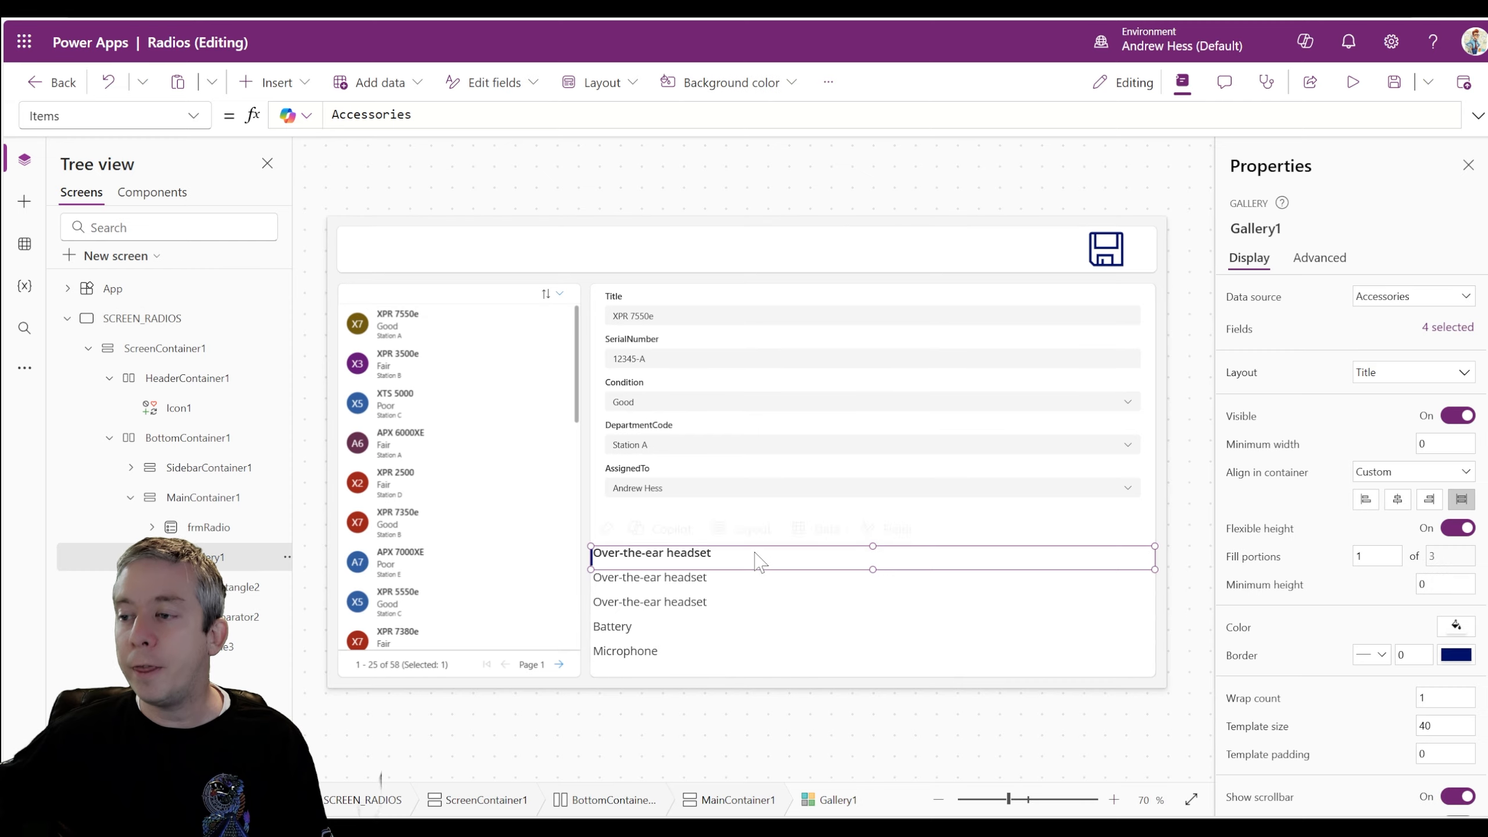
pyautogui.click(332, 116)
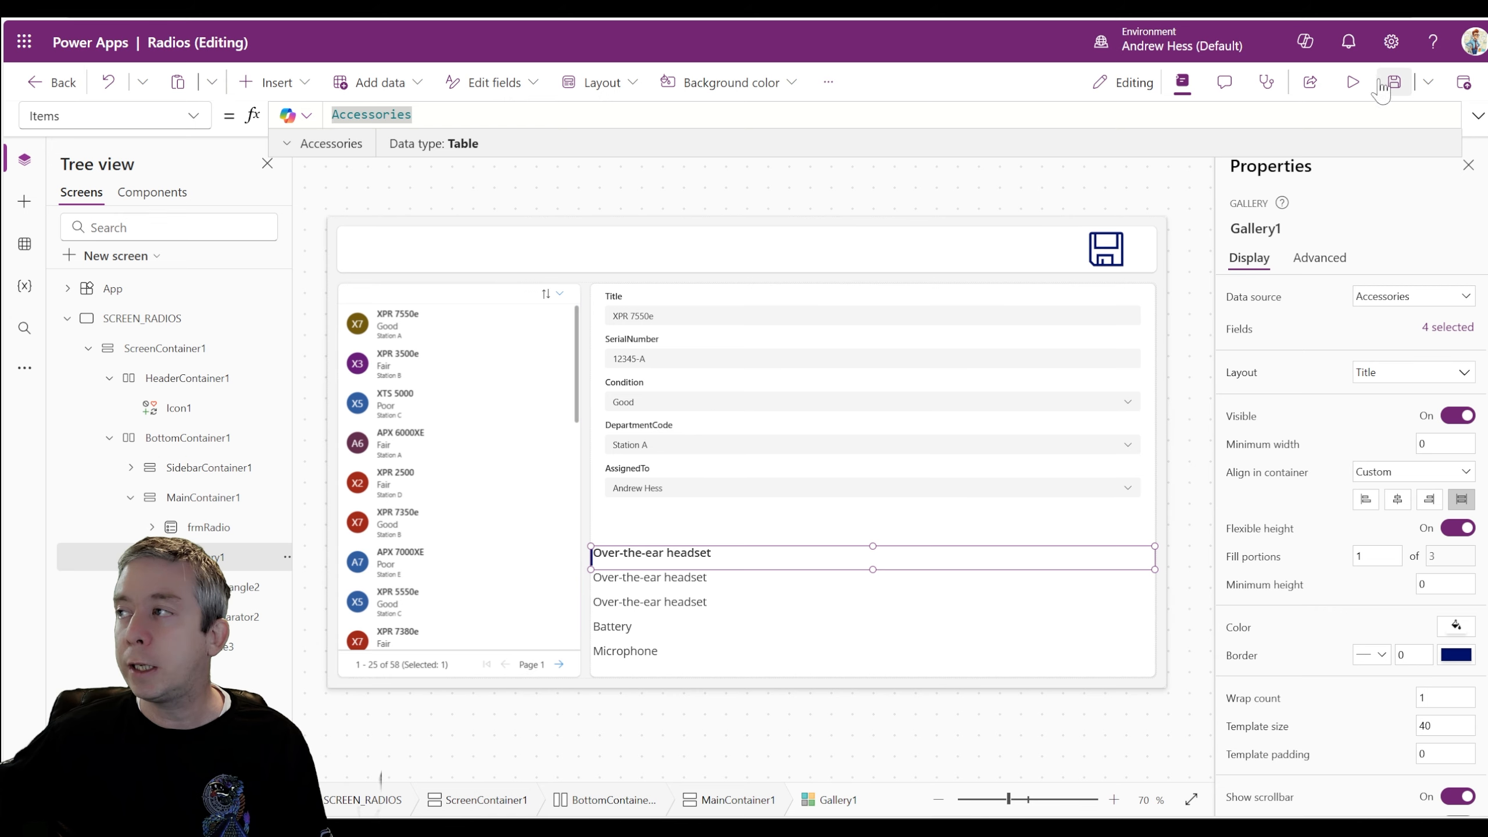
pyautogui.click(1352, 82)
pyautogui.click(302, 320)
pyautogui.click(296, 269)
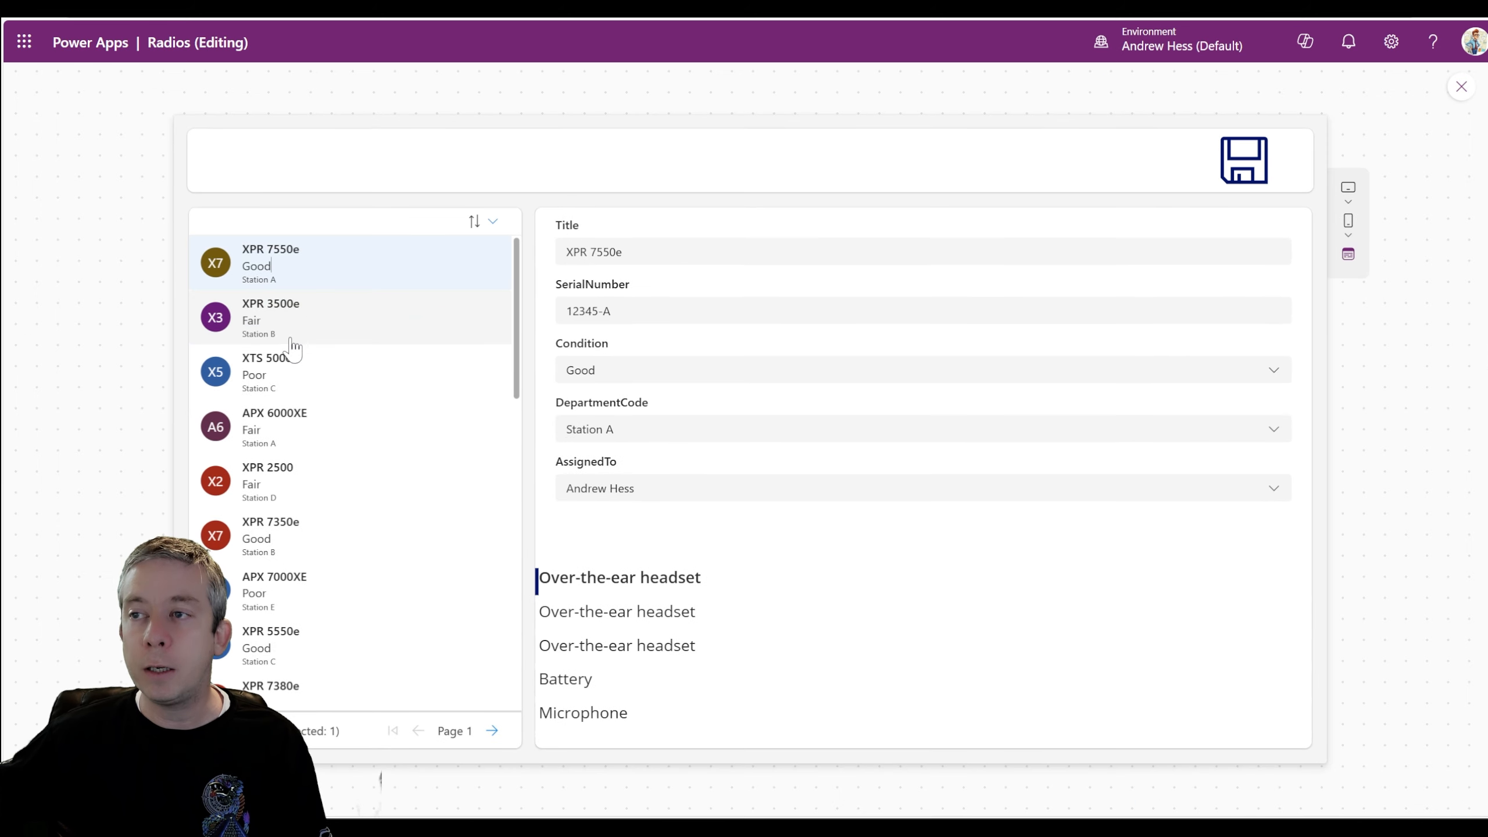
pyautogui.click(292, 329)
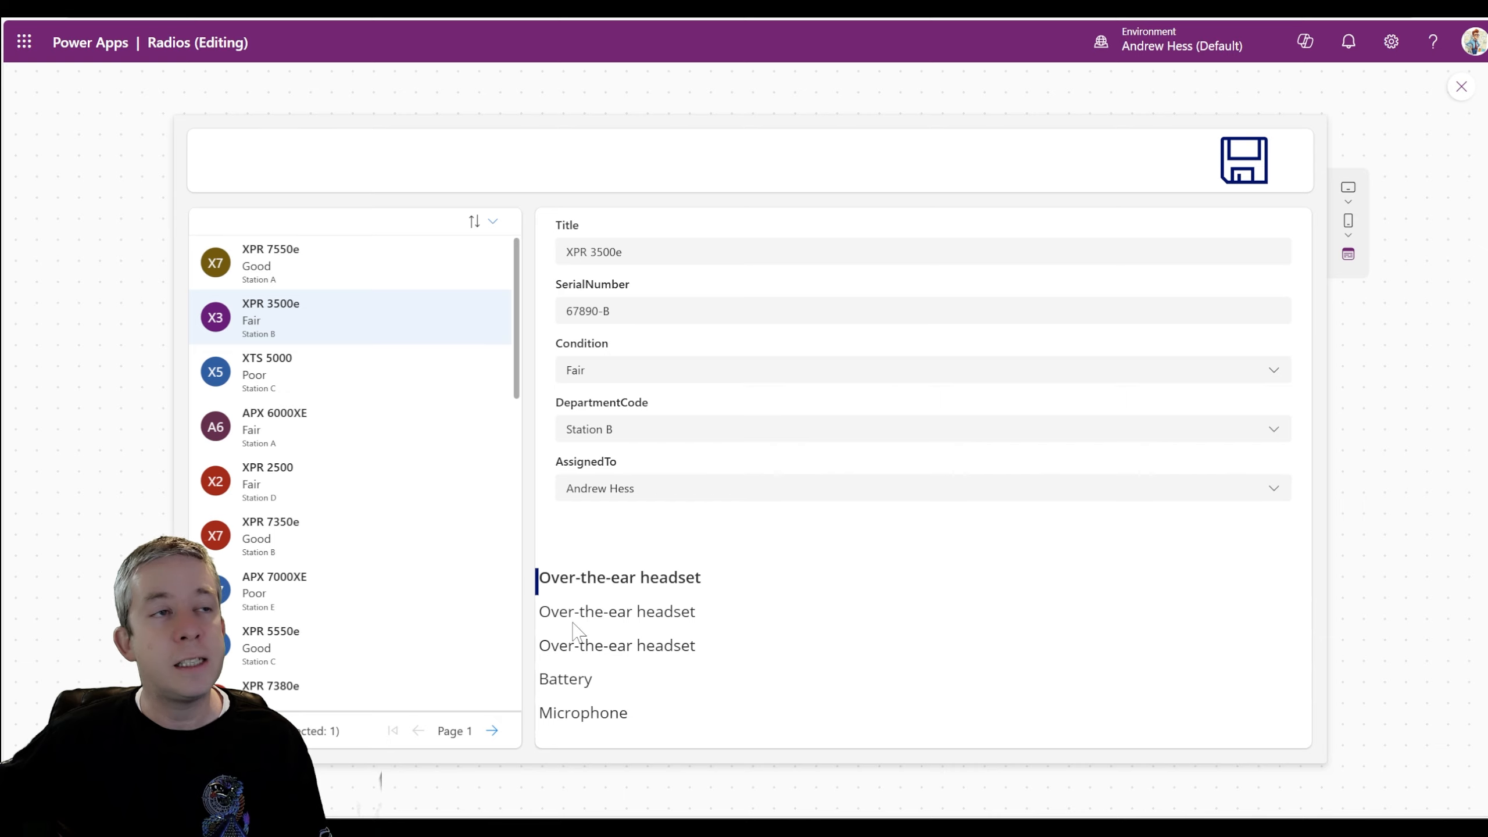
pyautogui.click(328, 273)
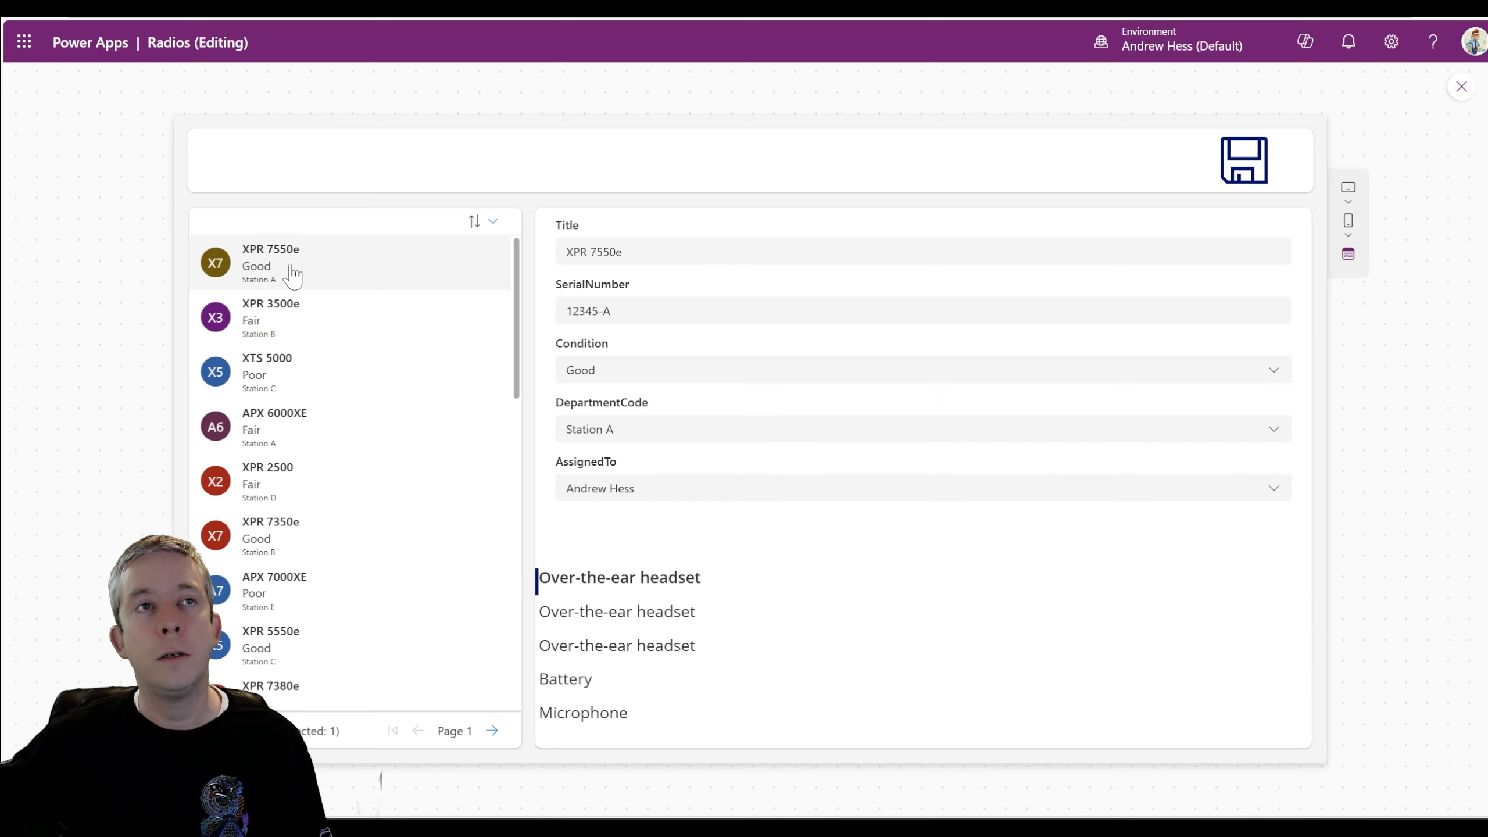
pyautogui.click(1459, 89)
# Step: Start the accessories gallery's Items formula as Filter(Accessories,RadioID= and check the Accessories list in SharePoint for the linking column
pyautogui.click(784, 570)
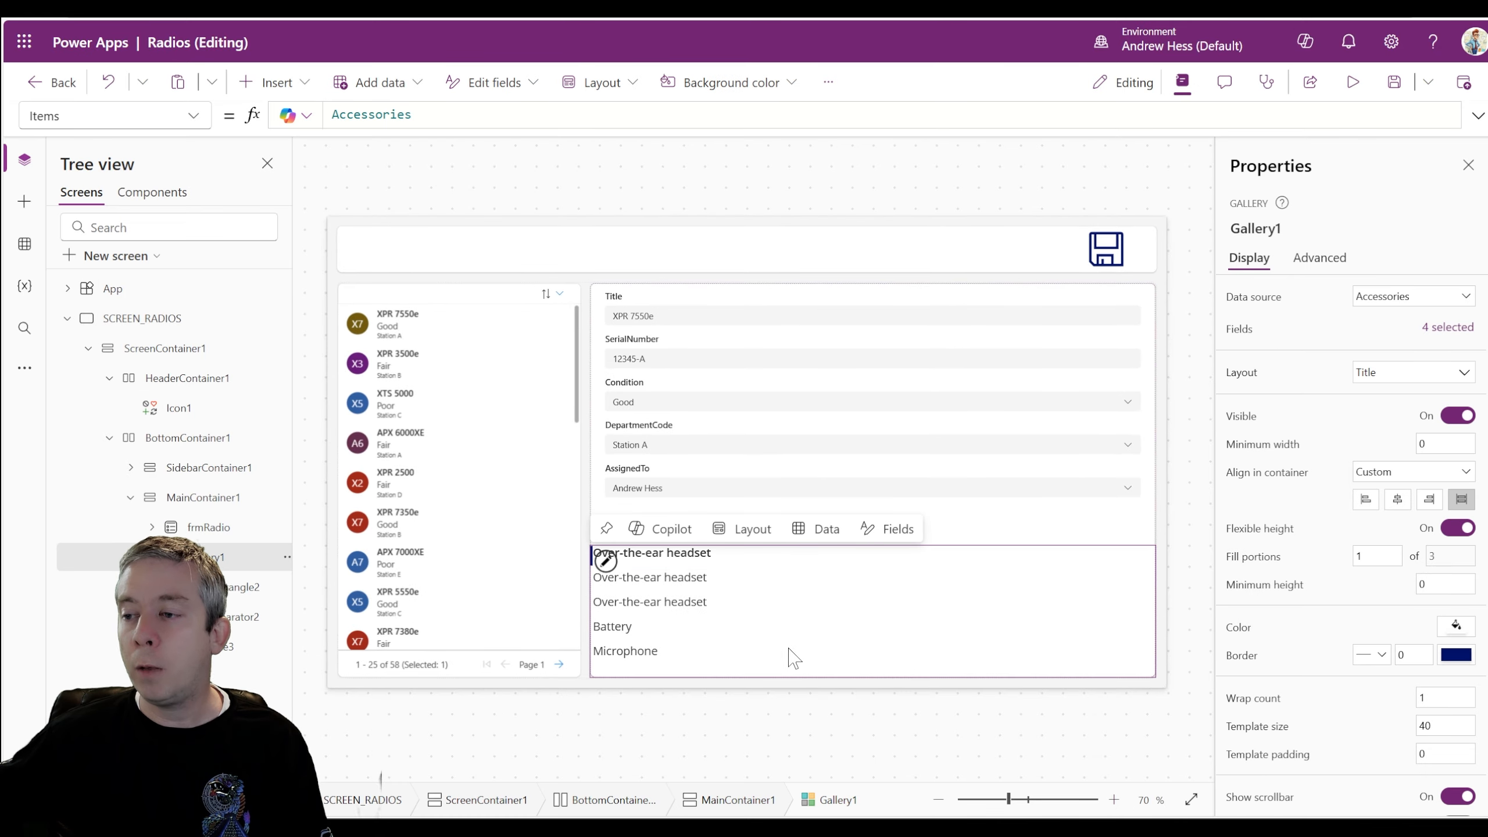
pyautogui.click(331, 116)
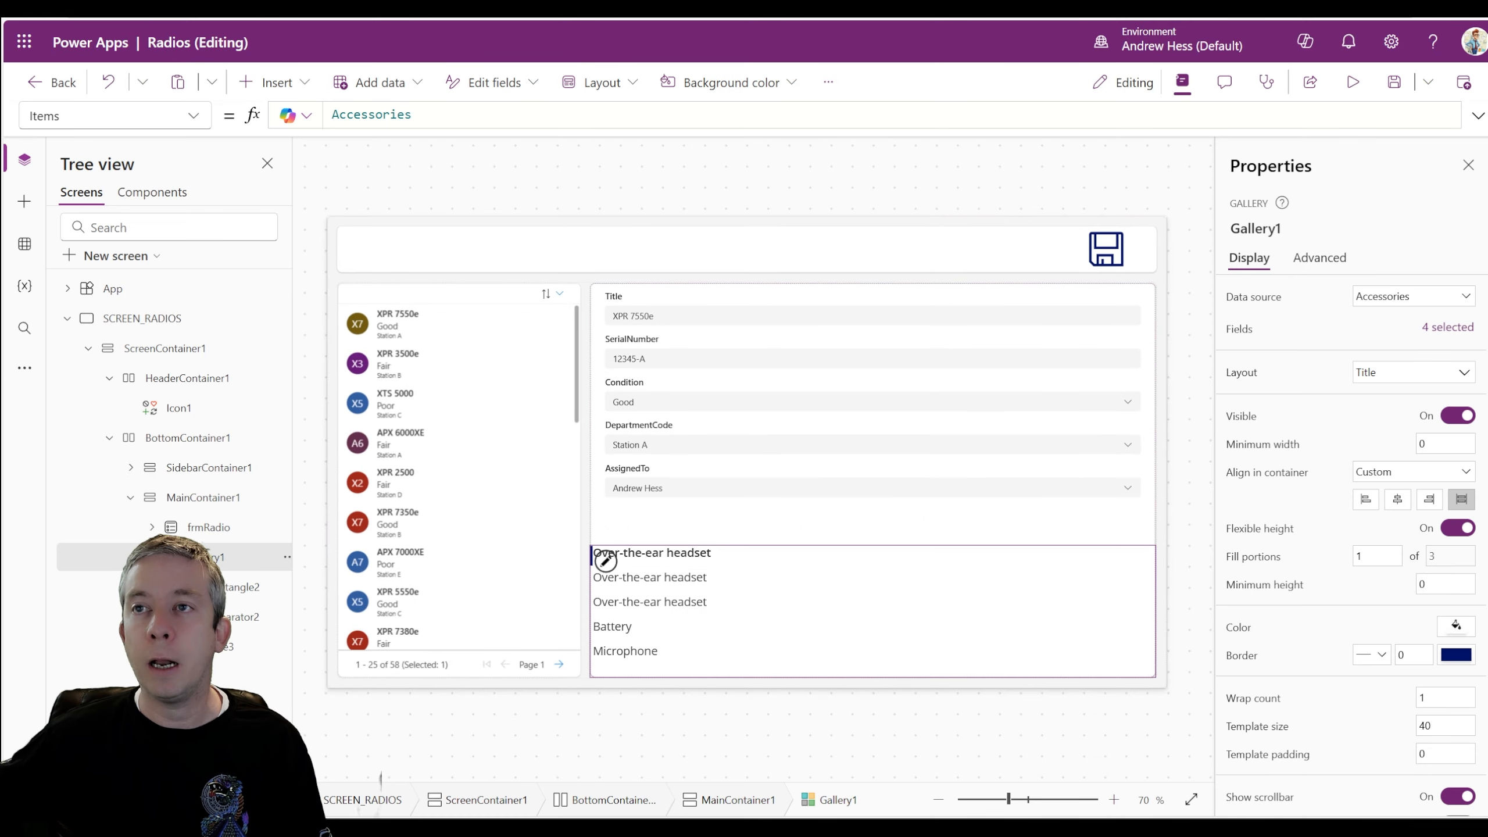
pyautogui.write('Filter(')
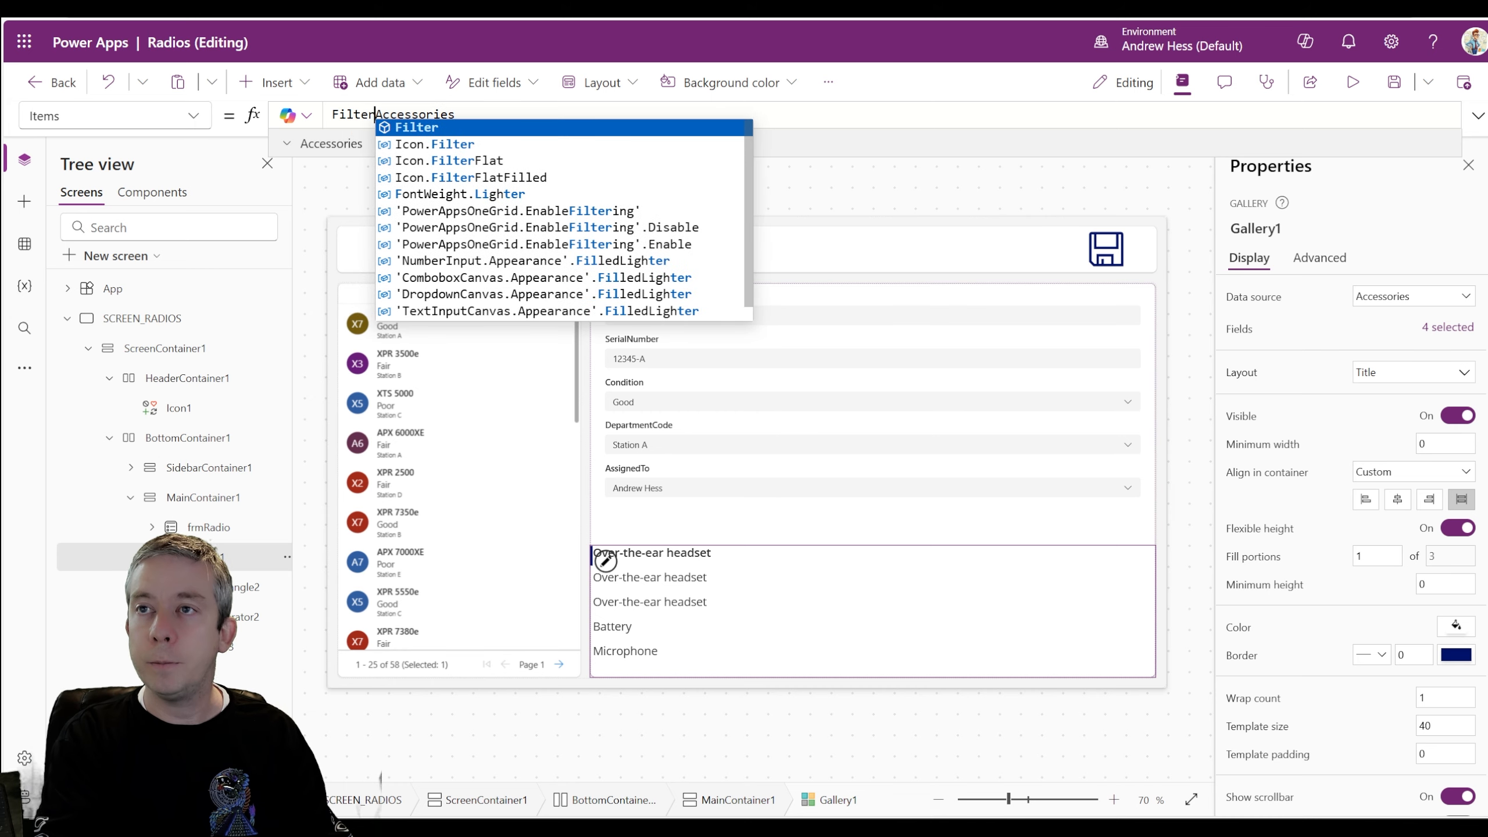
pyautogui.click(529, 115)
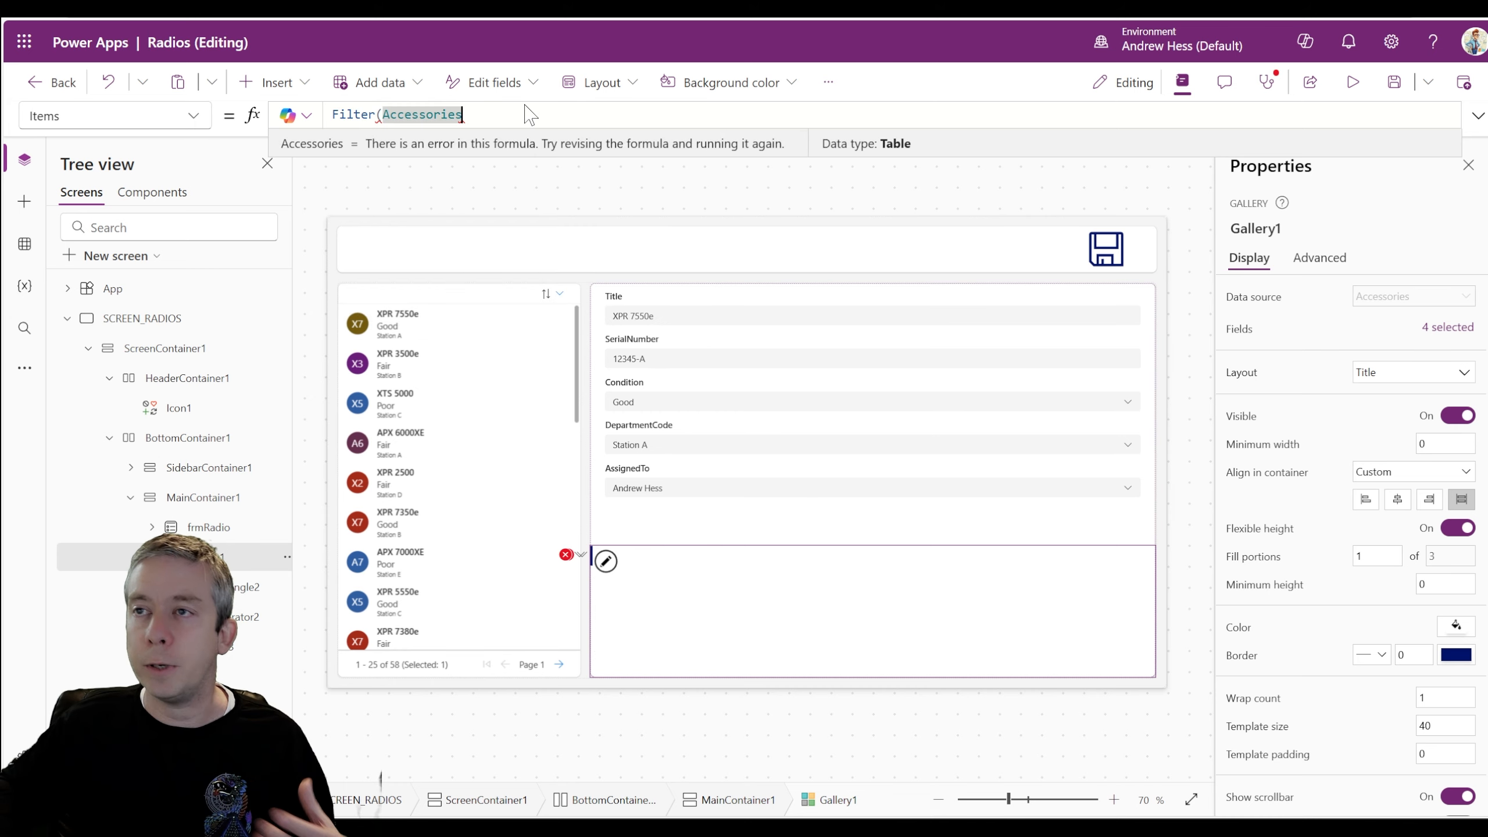
pyautogui.write(',')
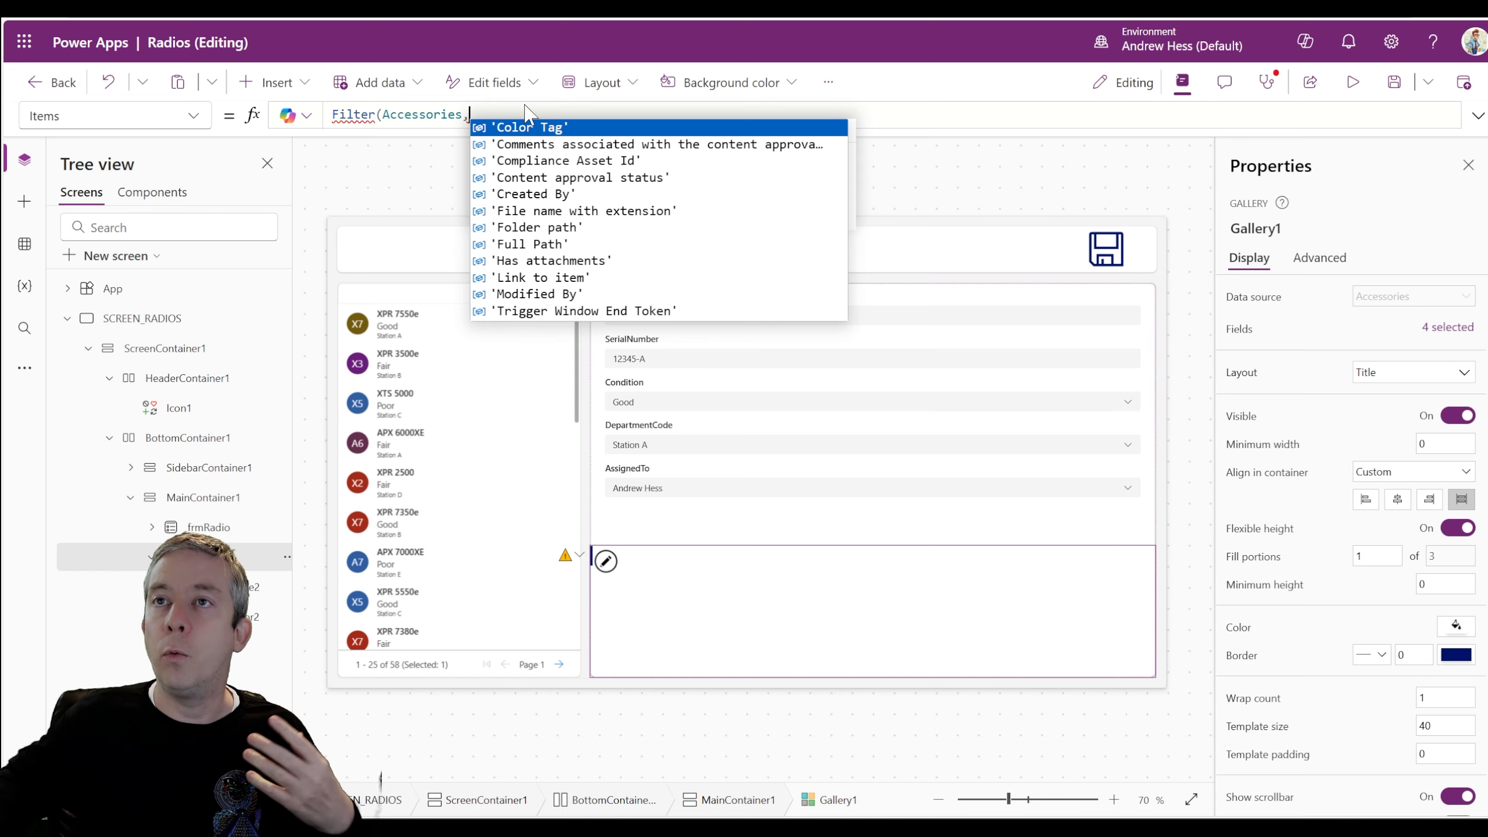
pyautogui.hotkey('ctrl', 'Tab')
pyautogui.click(89, 357)
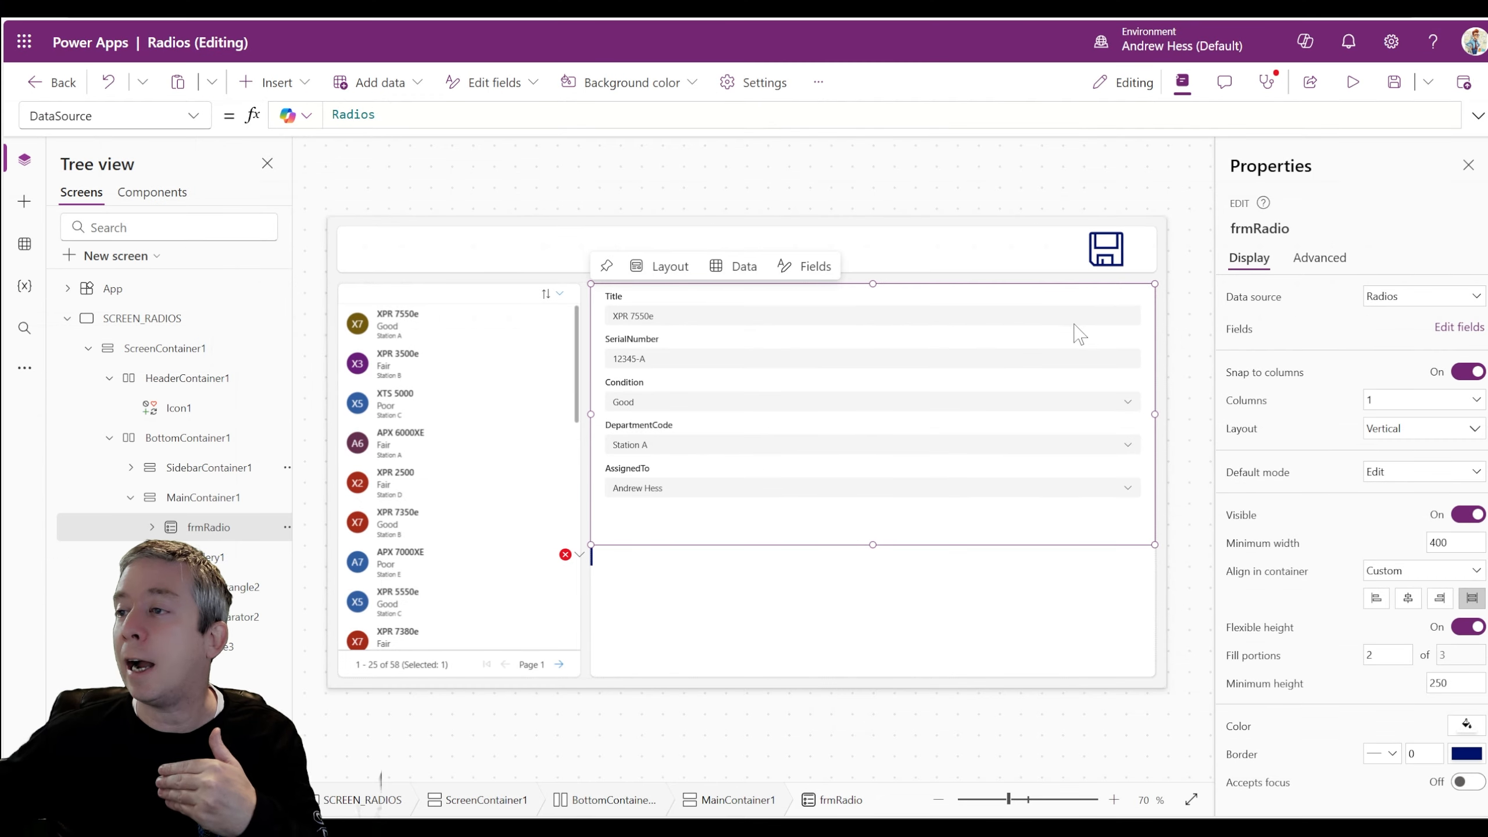
# Step: Add the ID field to frmRadio
pyautogui.click(1454, 327)
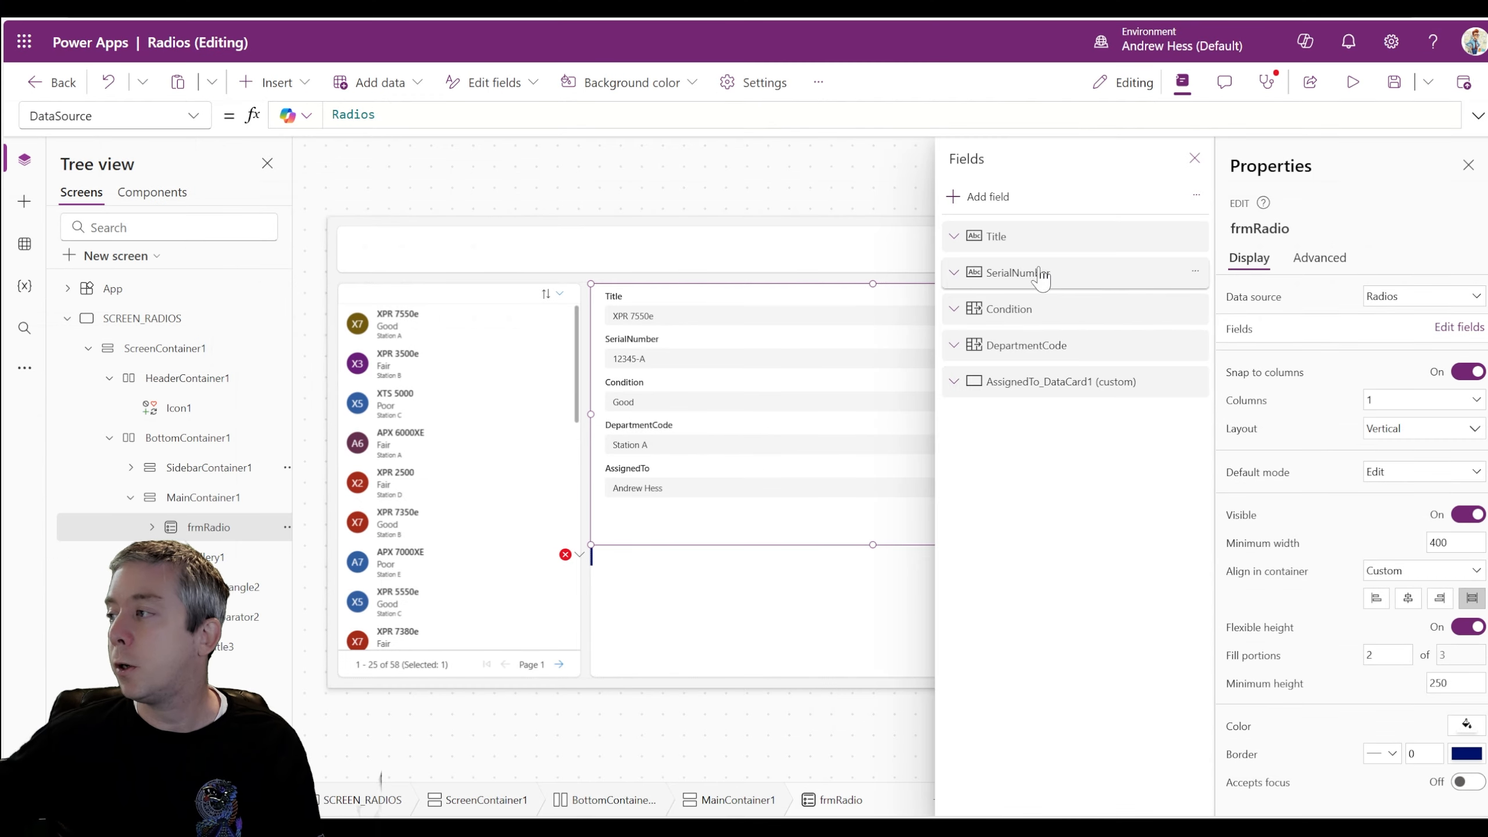
pyautogui.click(978, 197)
pyautogui.scroll(-6, 970, 411)
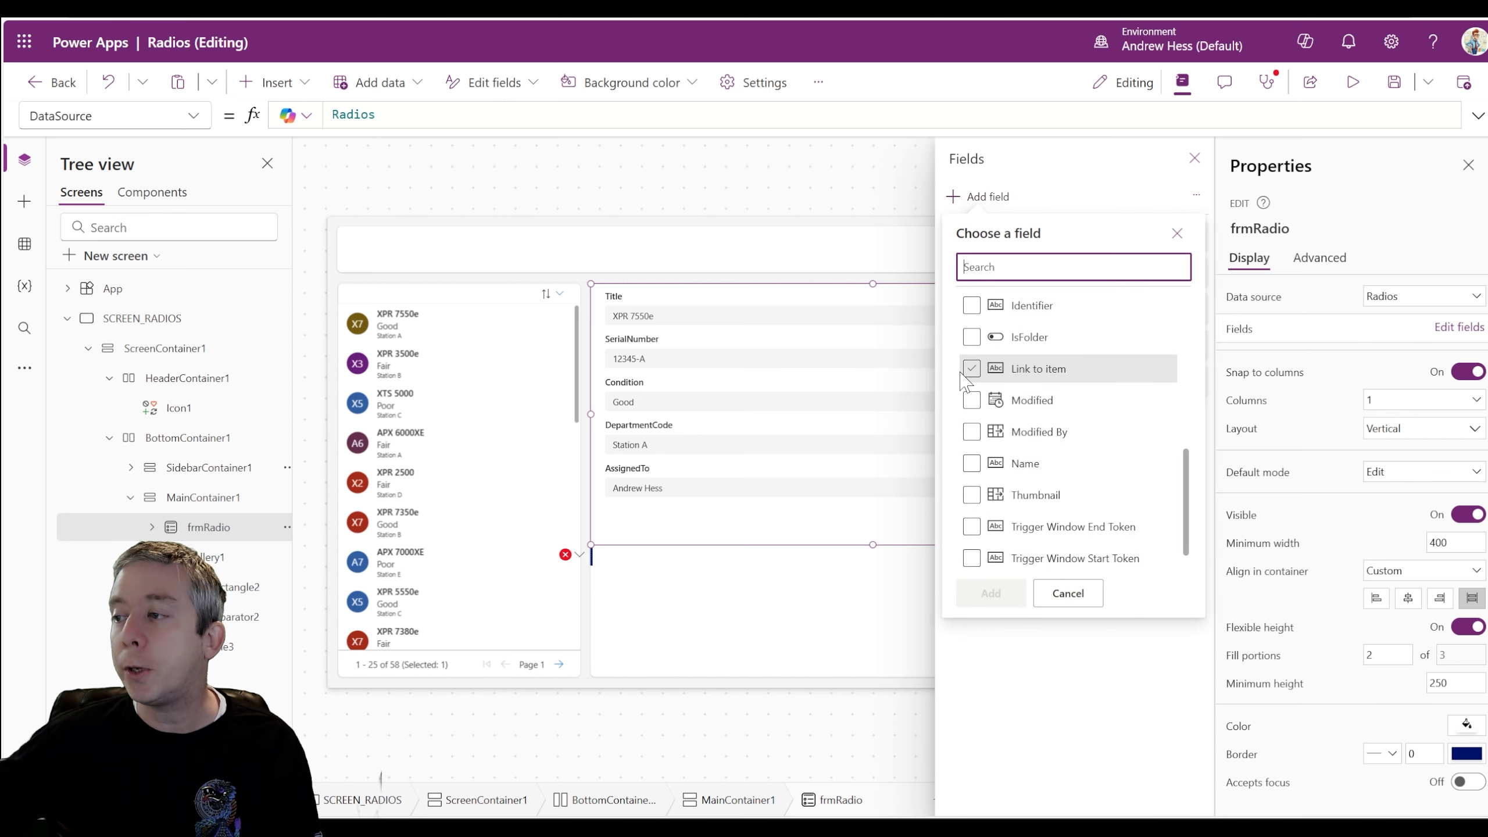
pyautogui.scroll(2, 970, 399)
pyautogui.click(971, 391)
pyautogui.click(1021, 608)
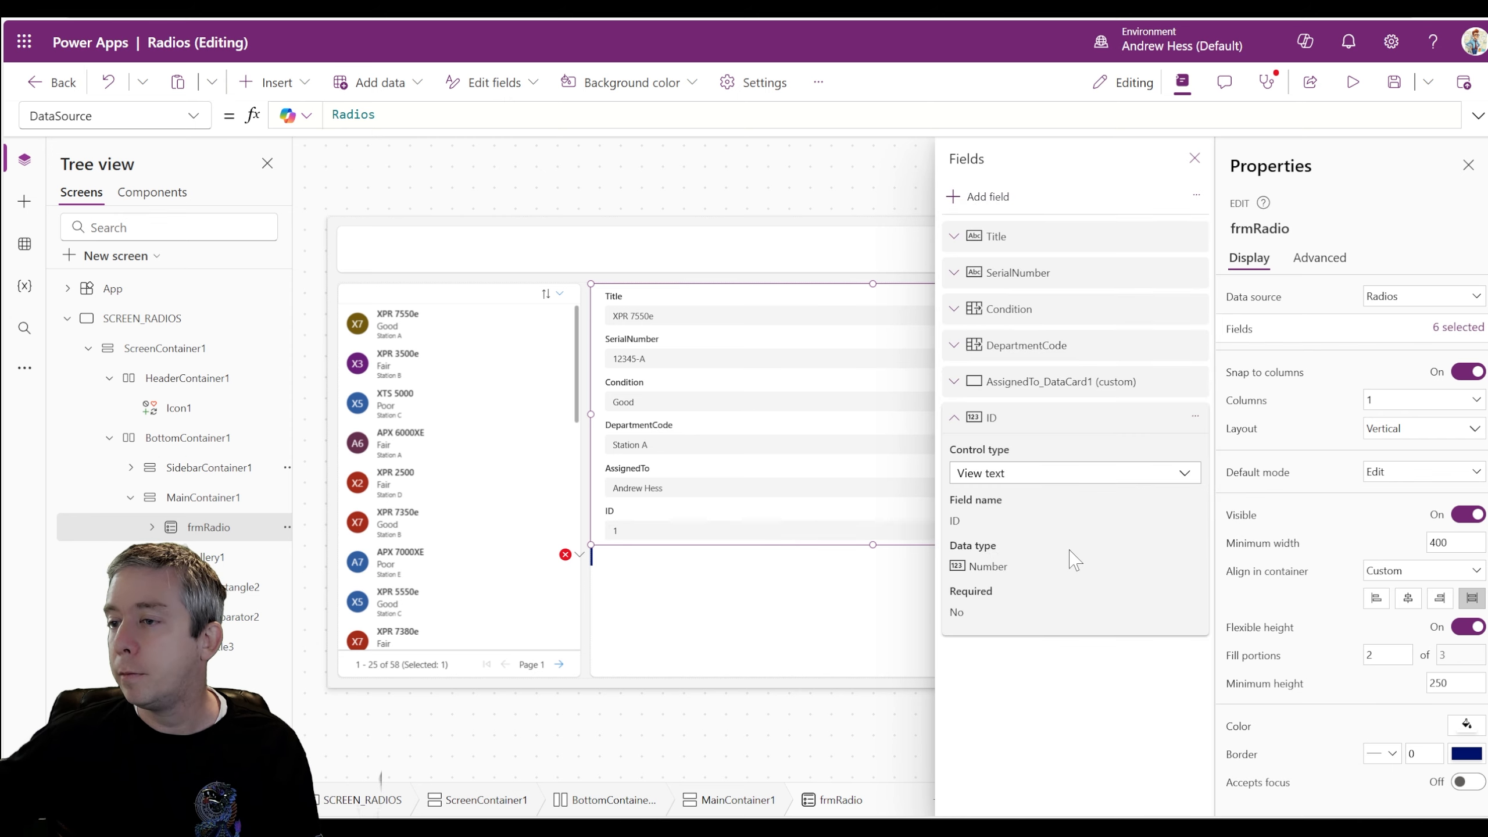
pyautogui.click(1194, 159)
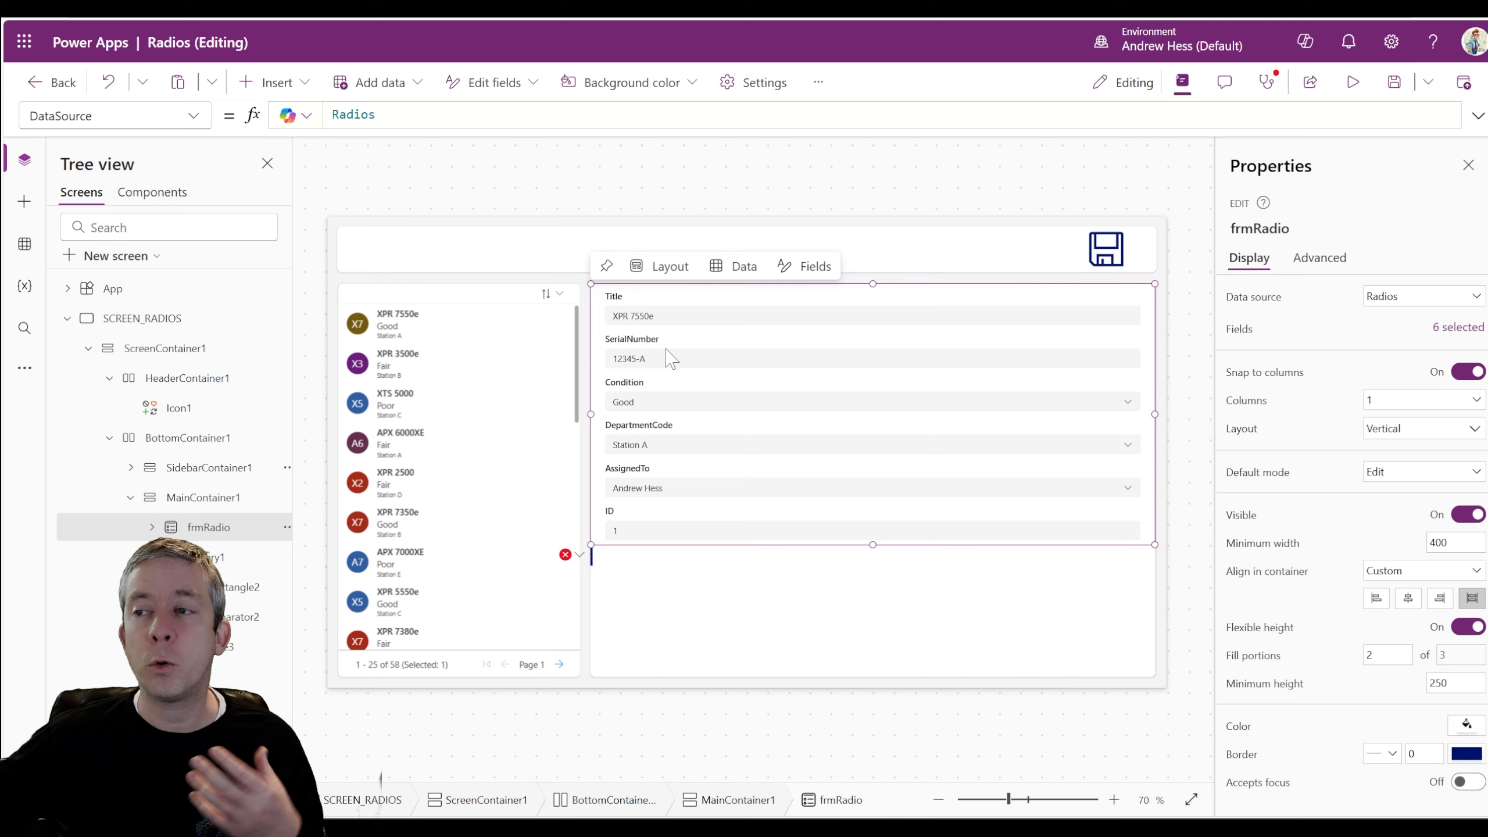
# Step: Select the ID field's value control in frmRadio and widen the control tree to read its name
pyautogui.click(648, 537)
pyautogui.click(607, 641)
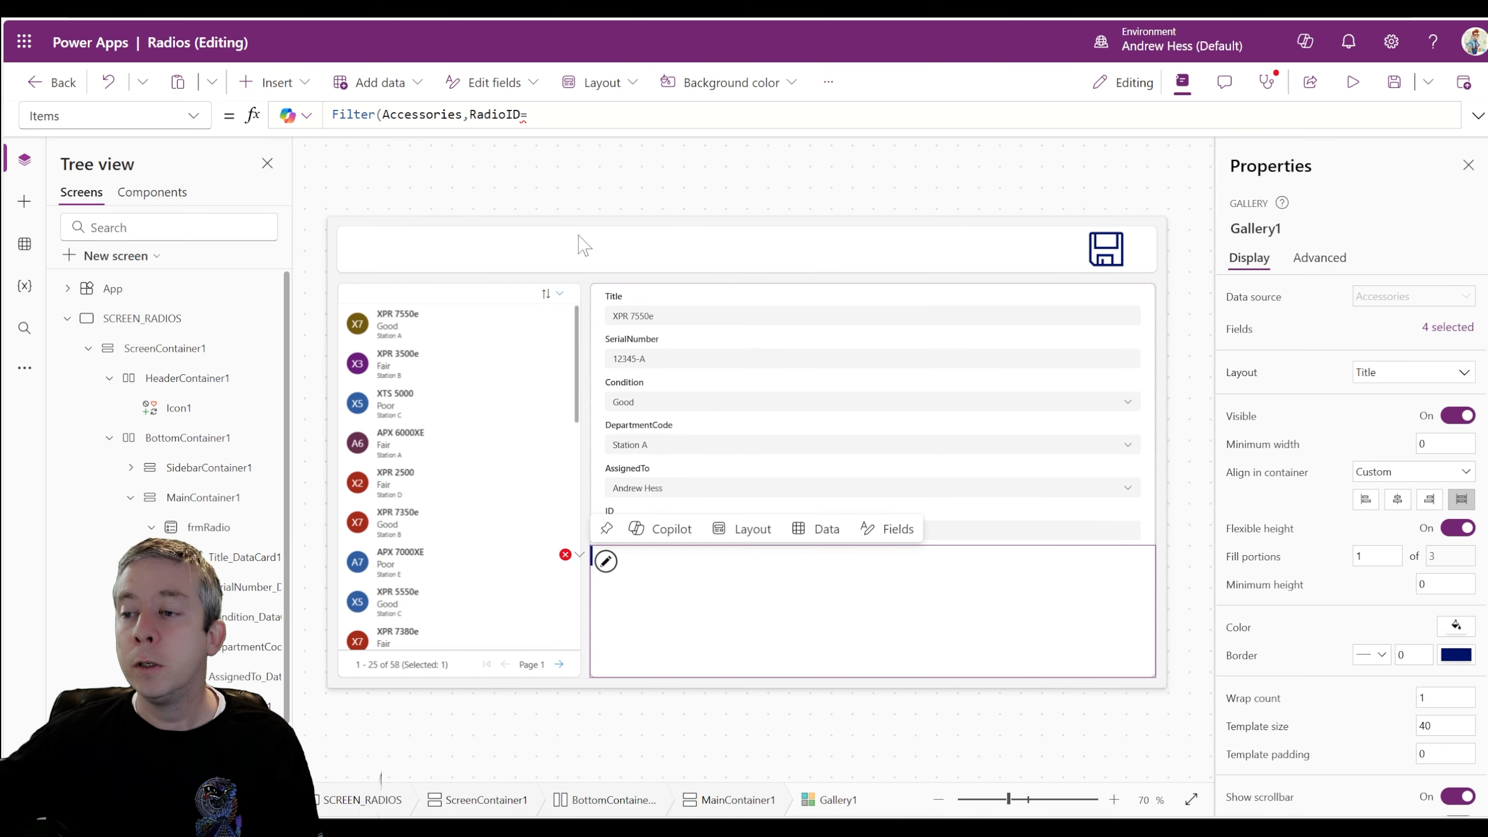
pyautogui.click(631, 530)
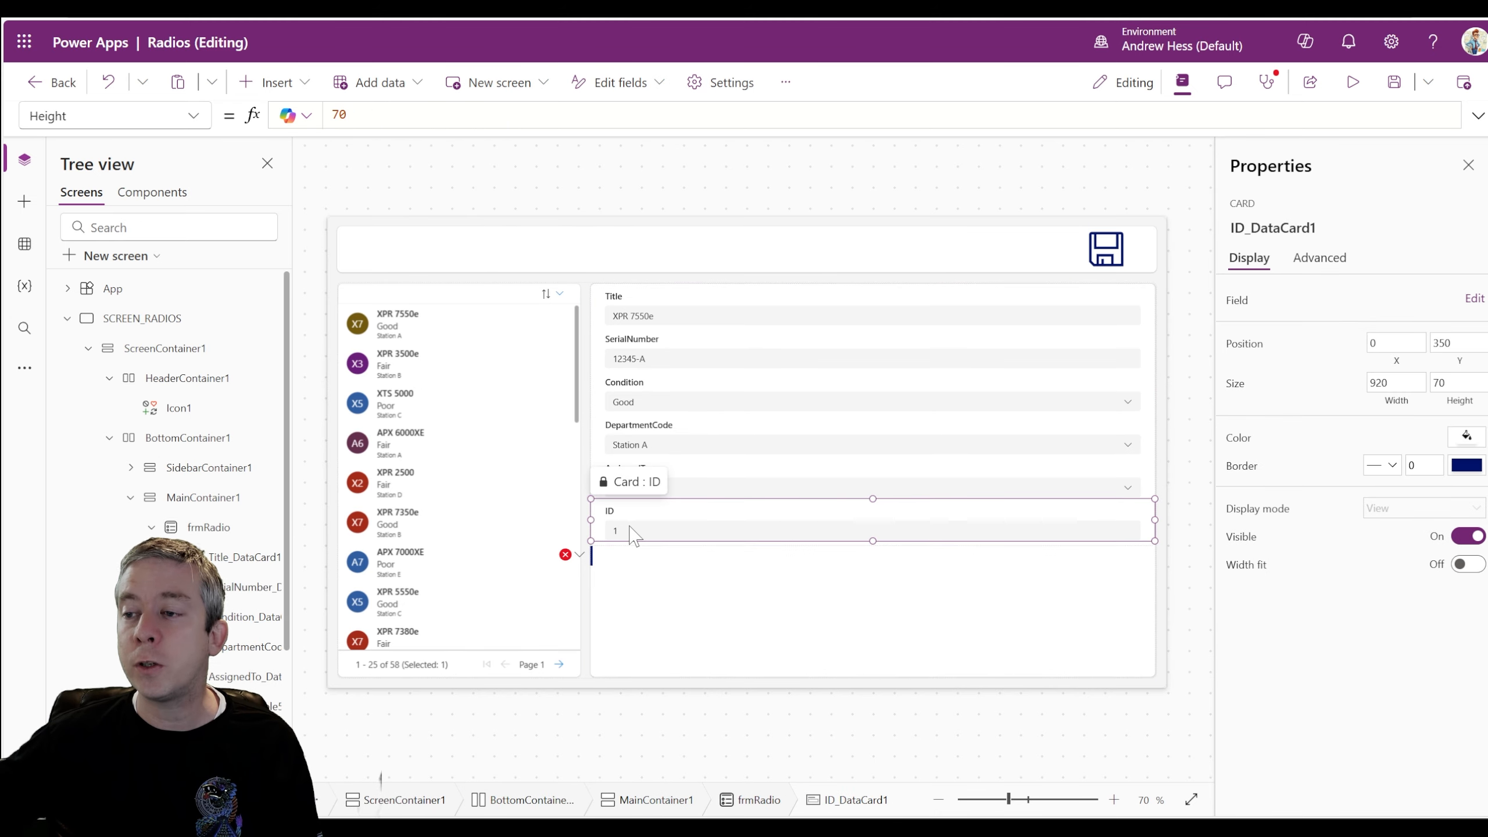
pyautogui.click(631, 531)
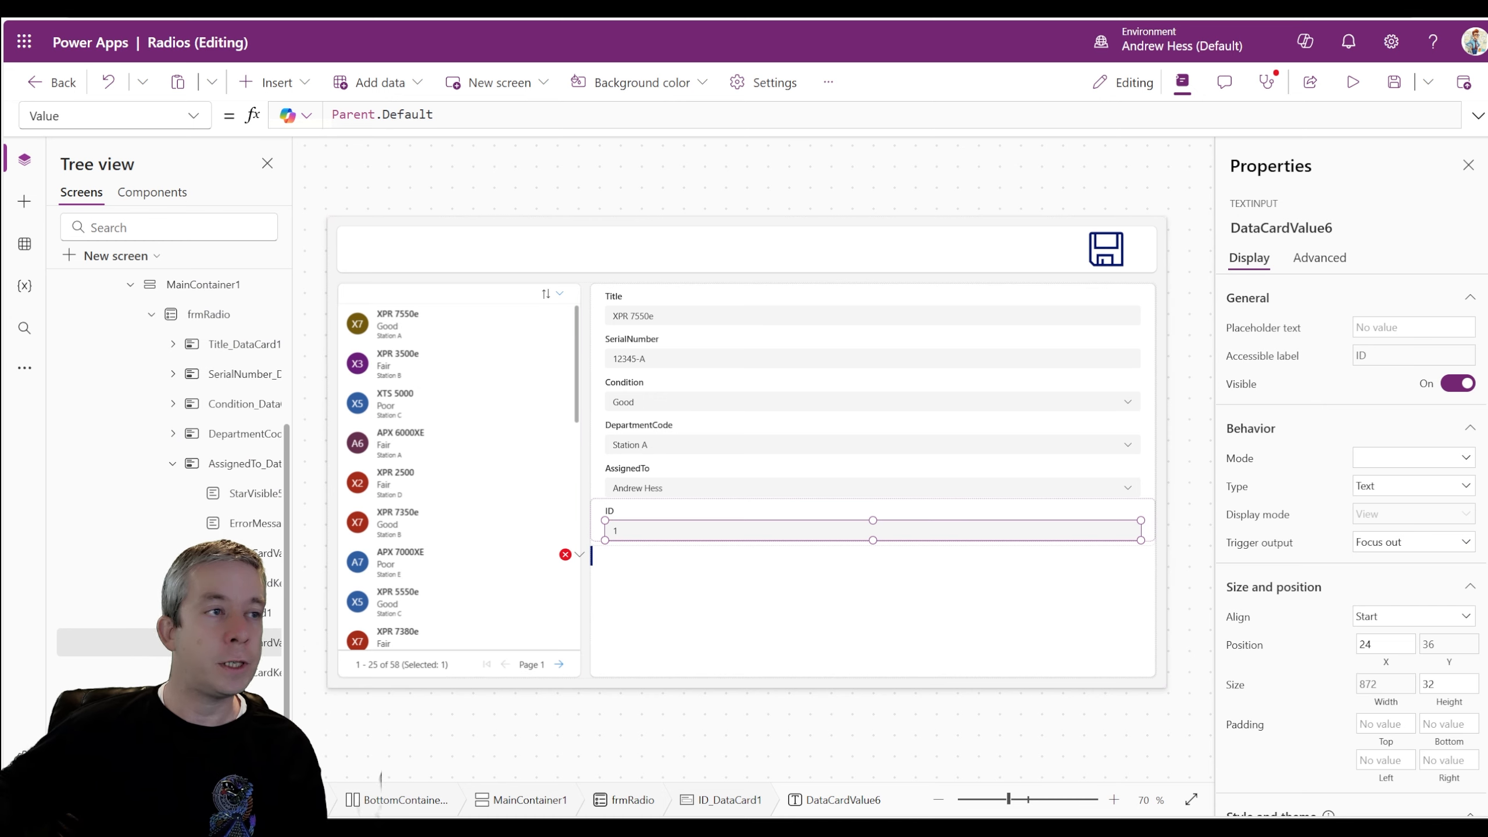
pyautogui.moveTo(292, 528); pyautogui.dragTo(388, 518)
# Step: Complete the accessories gallery's Items formula as Filter(Accessories,RadioID=DataCardValue6.Value,Title)
pyautogui.click(655, 563)
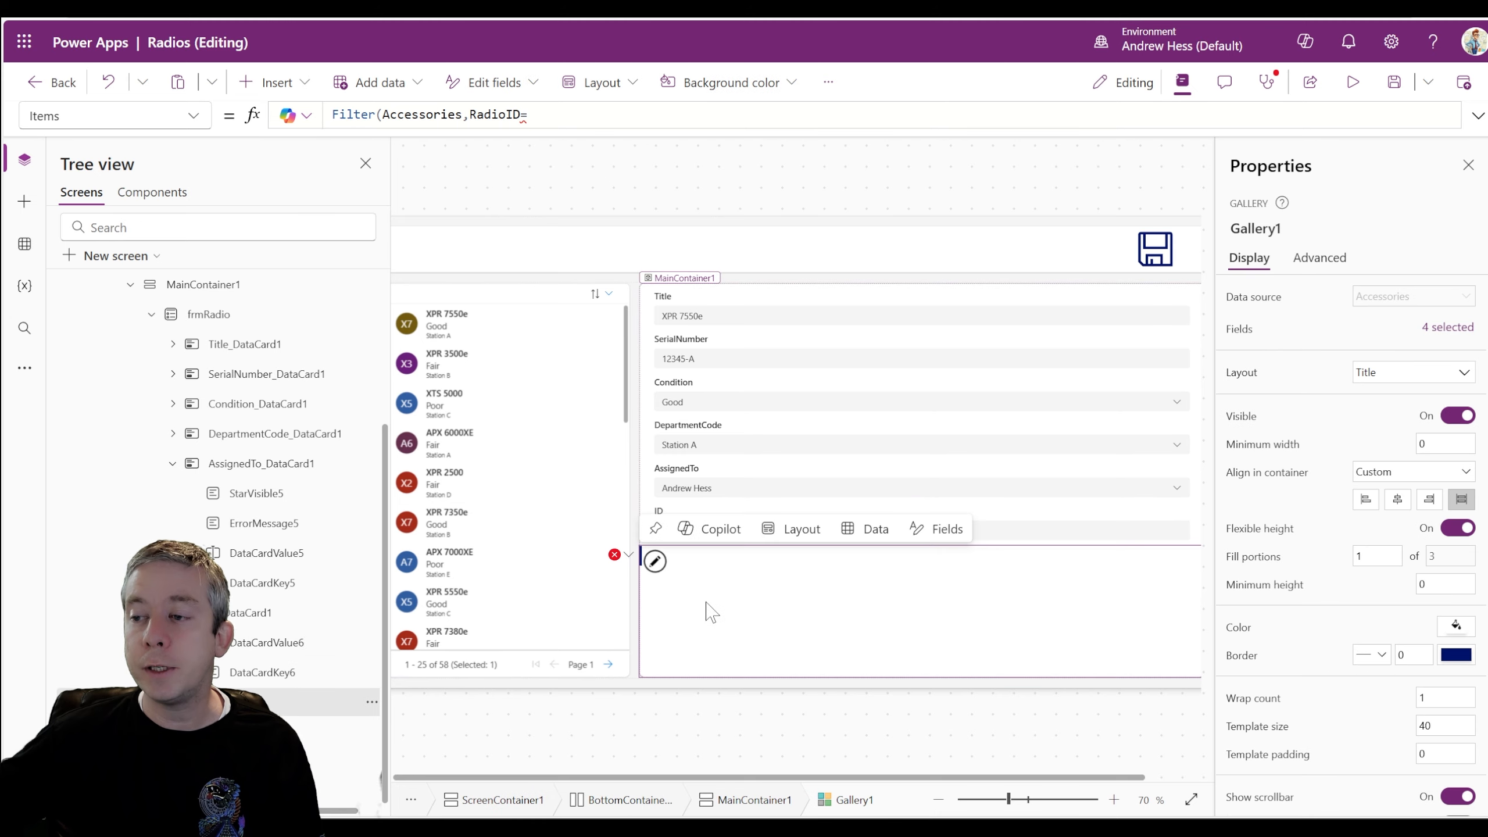
pyautogui.click(529, 115)
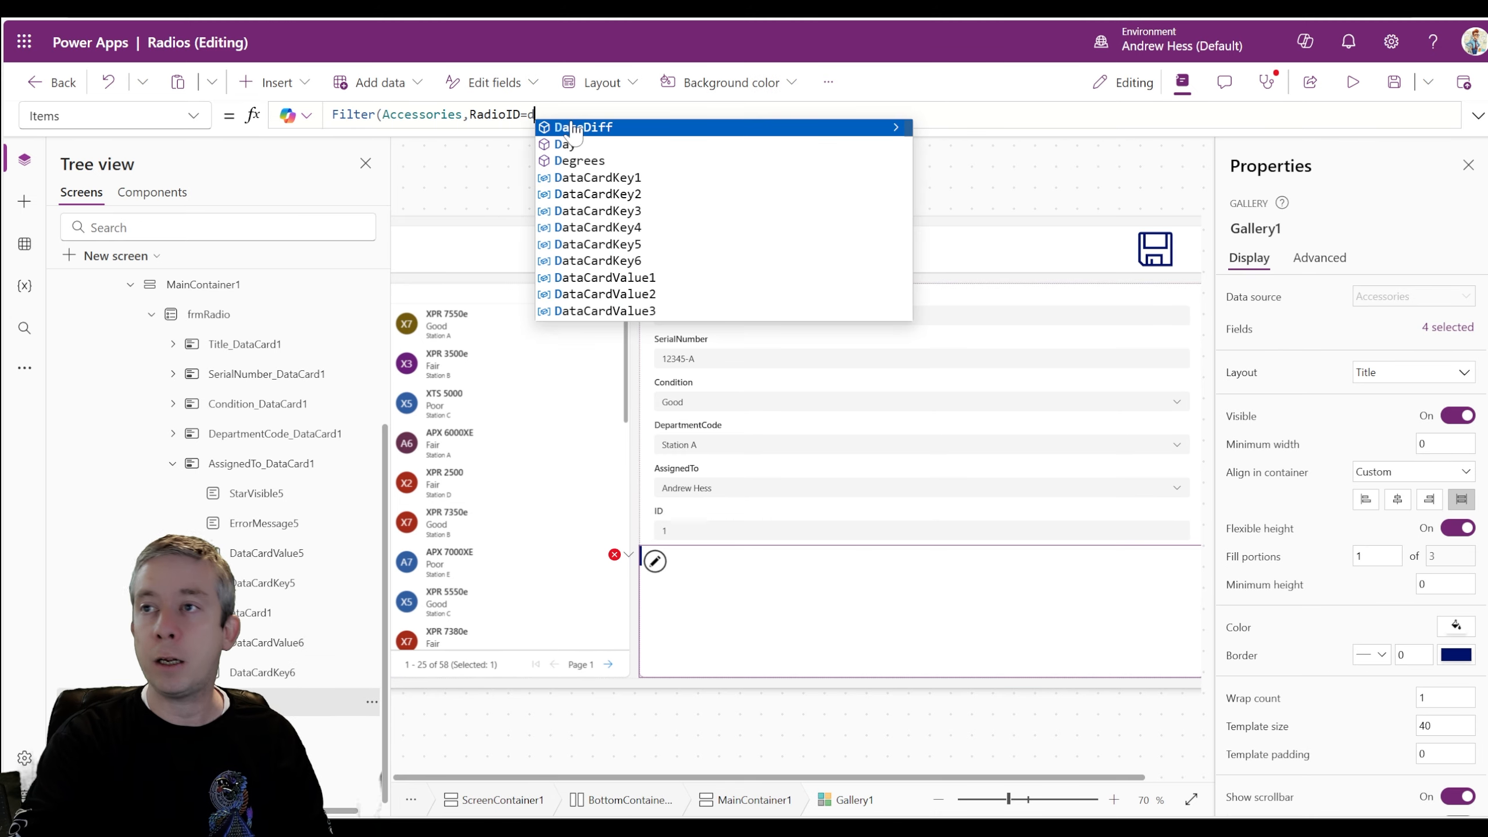
pyautogui.write('Data')
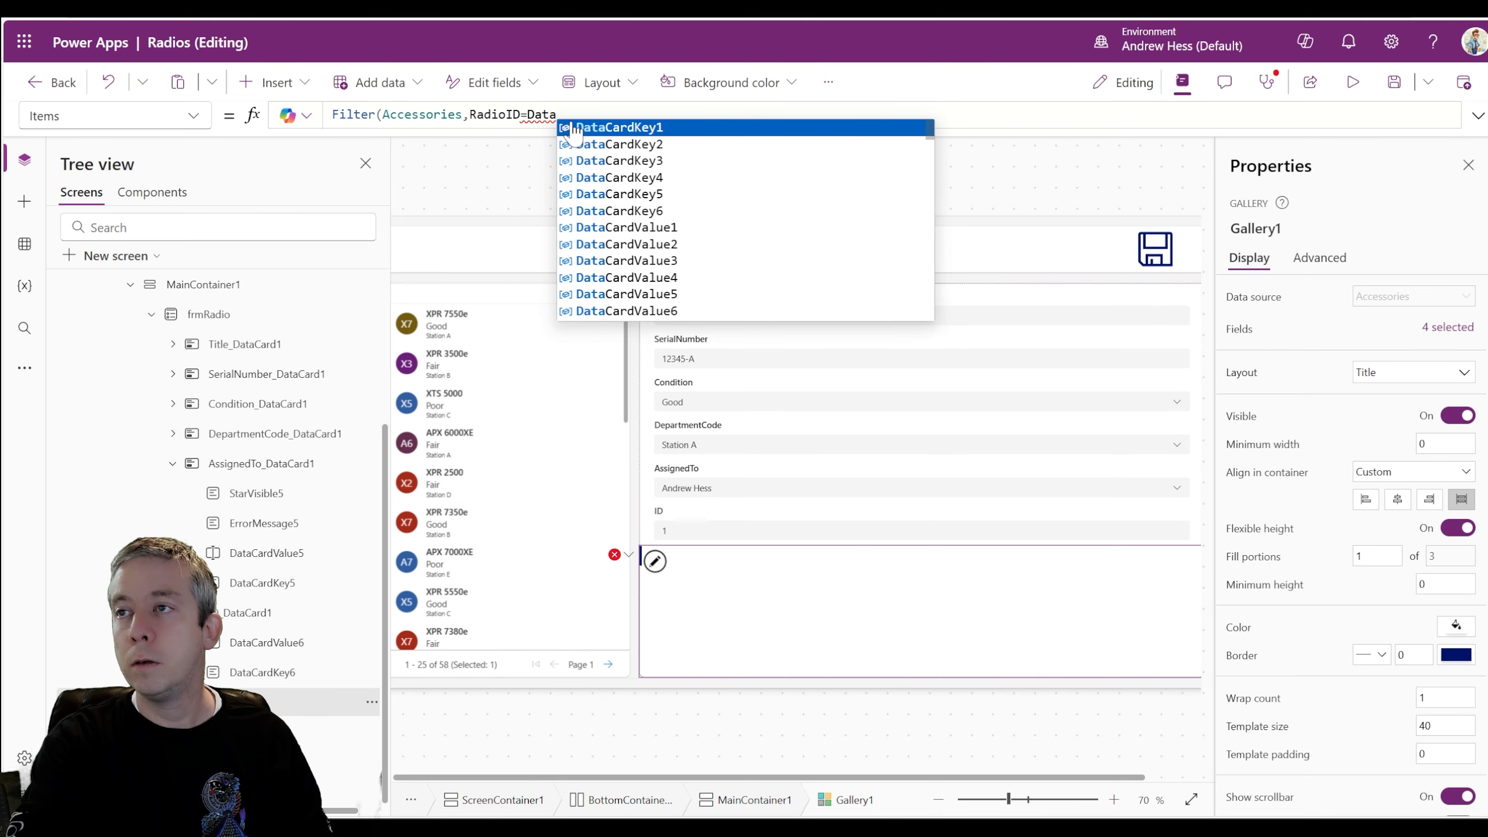
pyautogui.write('CardValue6')
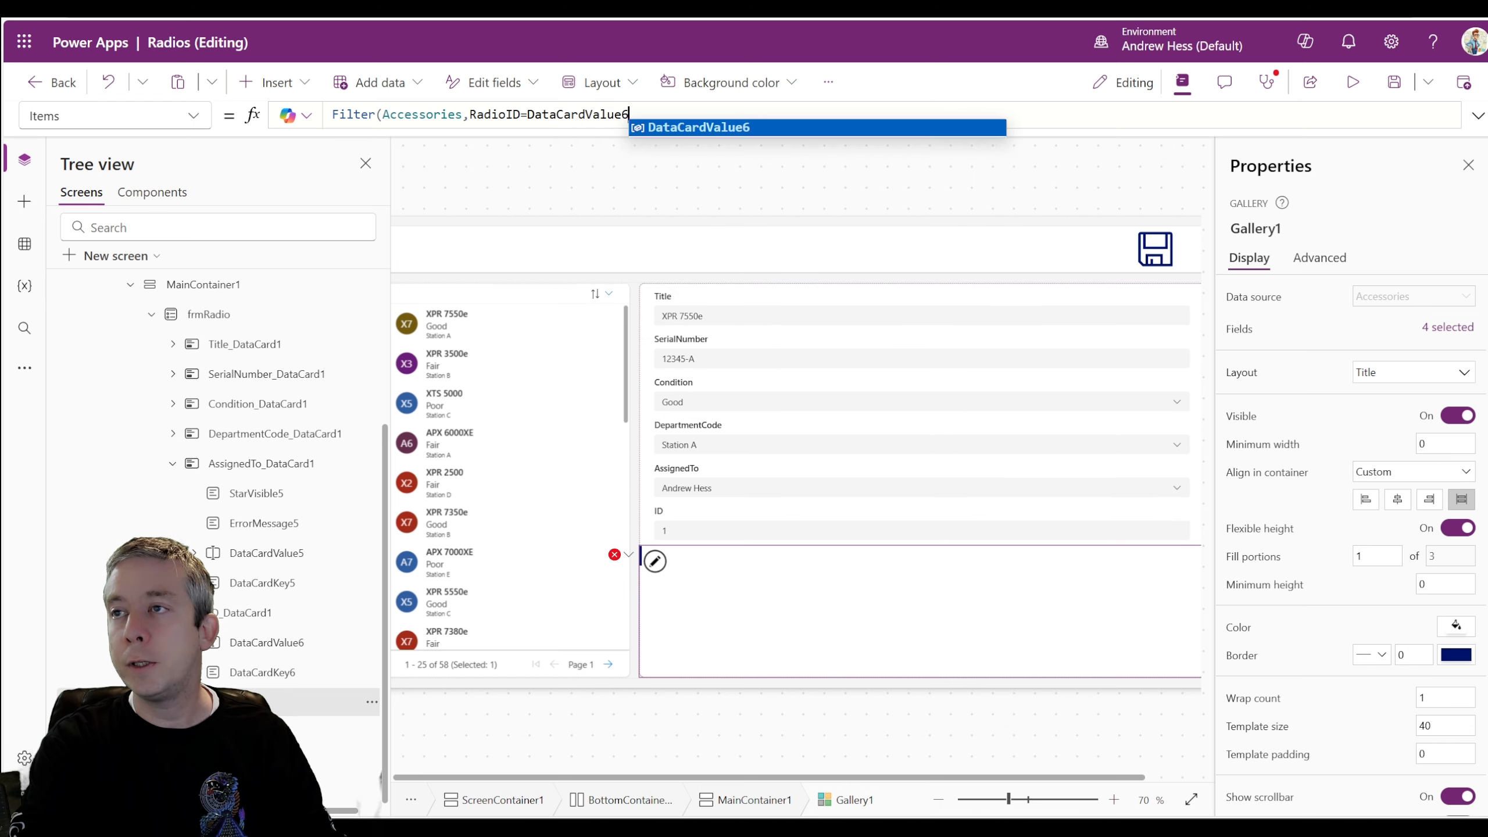
pyautogui.write('.Value')
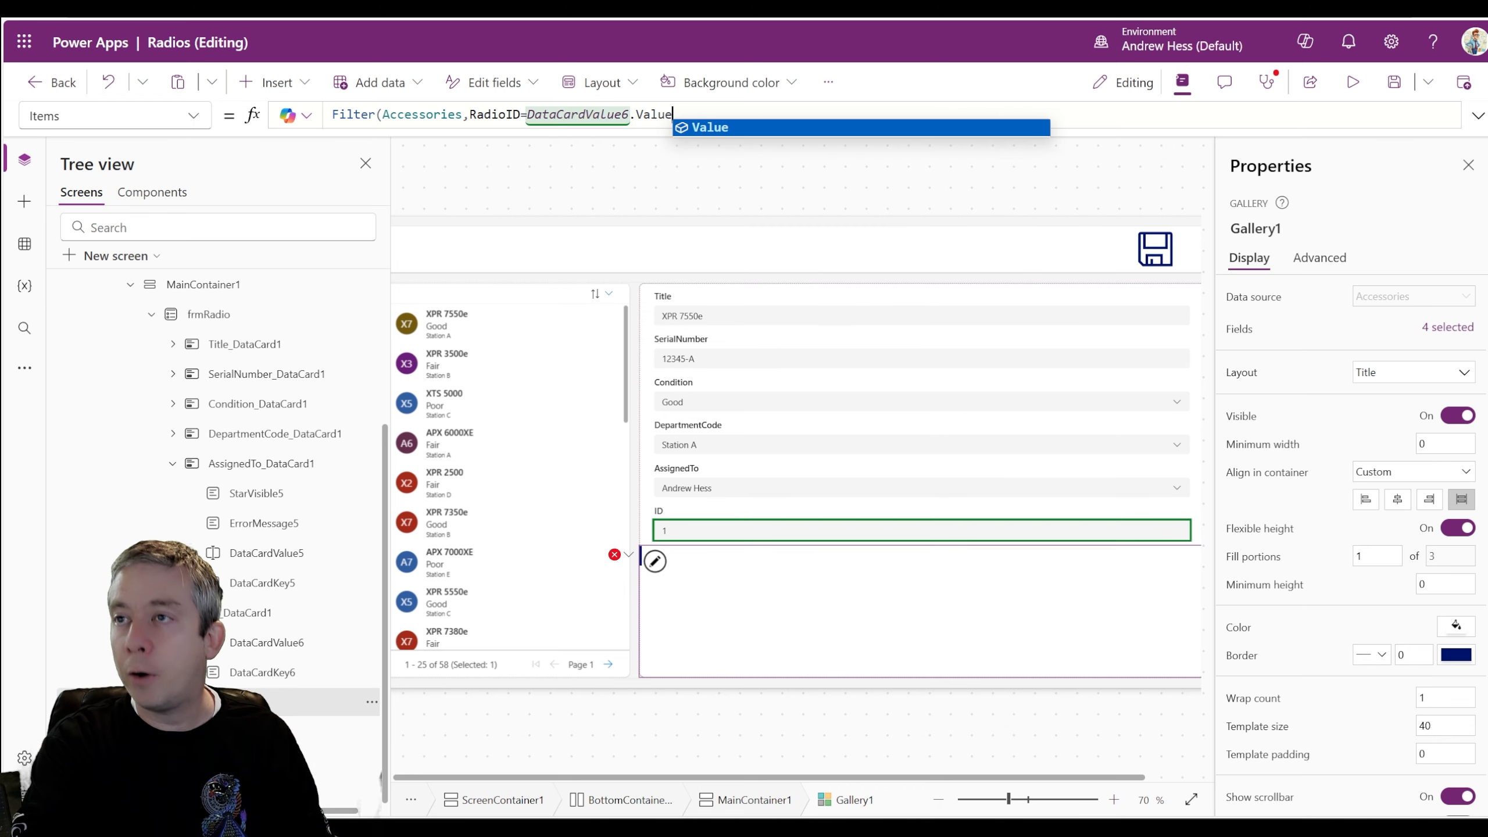
pyautogui.write(',Title)')
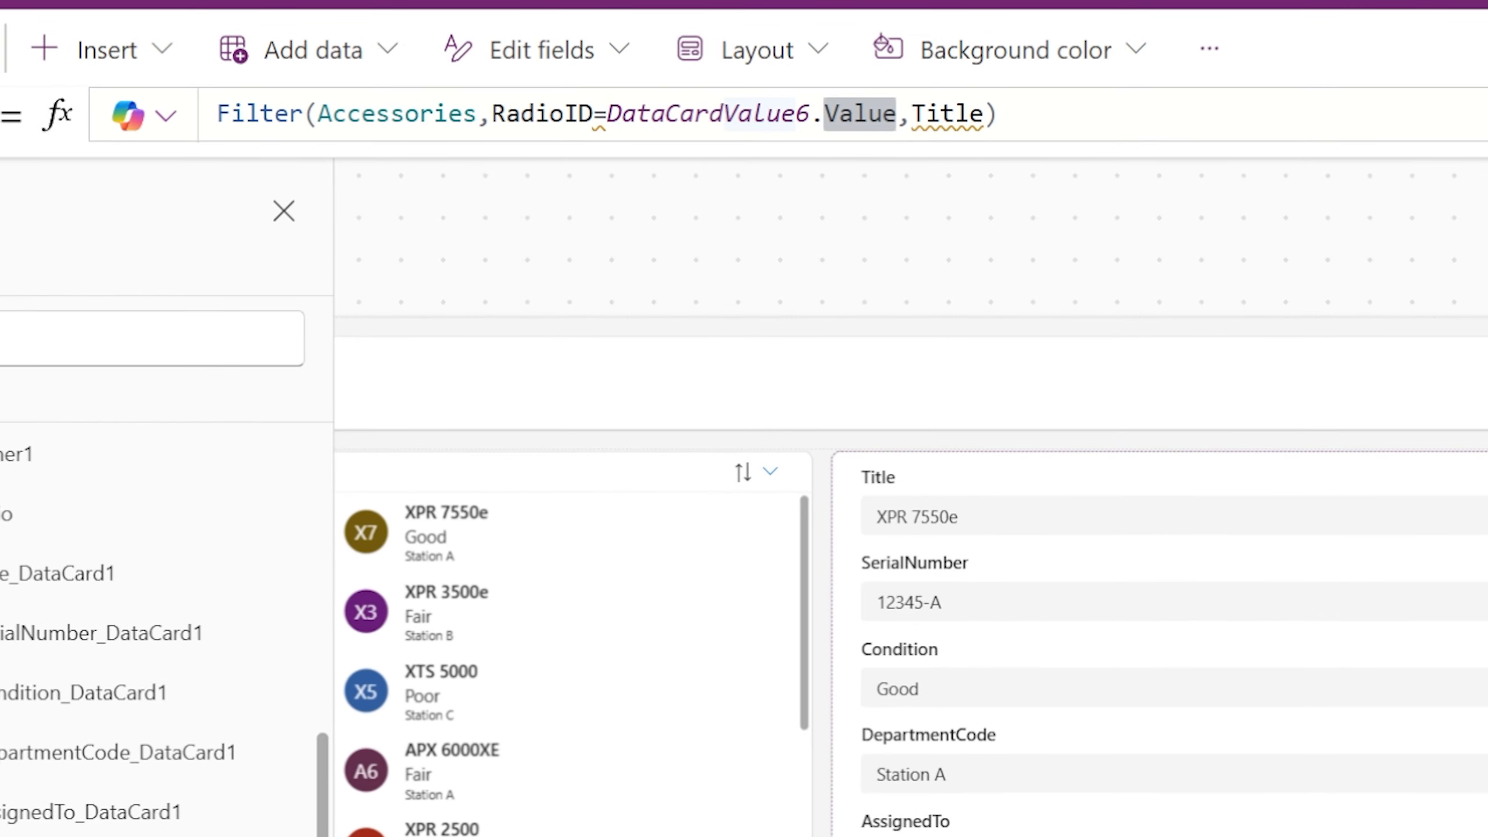
# Step: Convert the ID to a number in the gallery's filter by wrapping it as Value(DataCardValue6.Value)
pyautogui.click(606, 113)
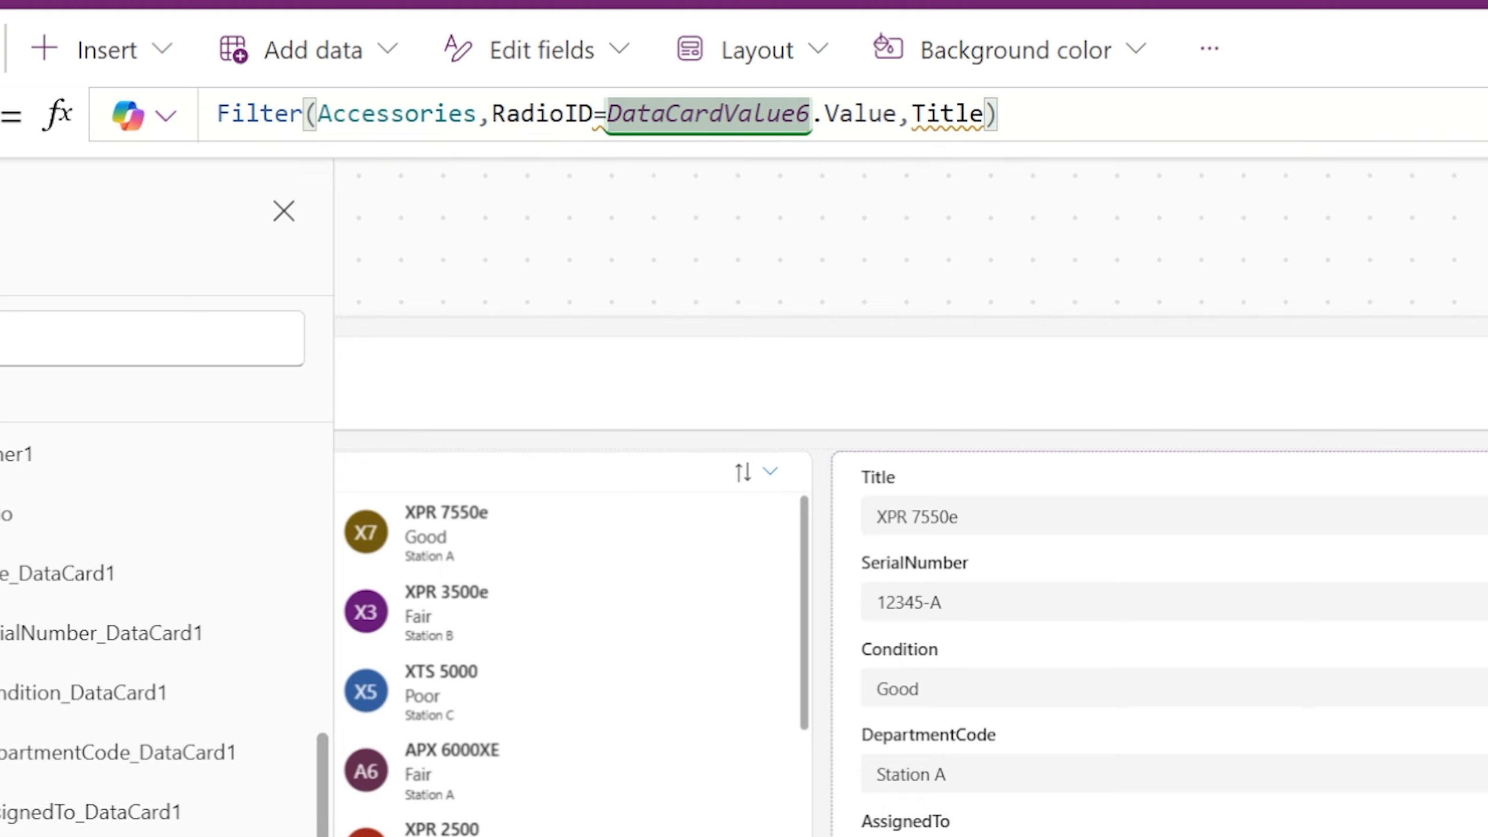
pyautogui.write('Value(')
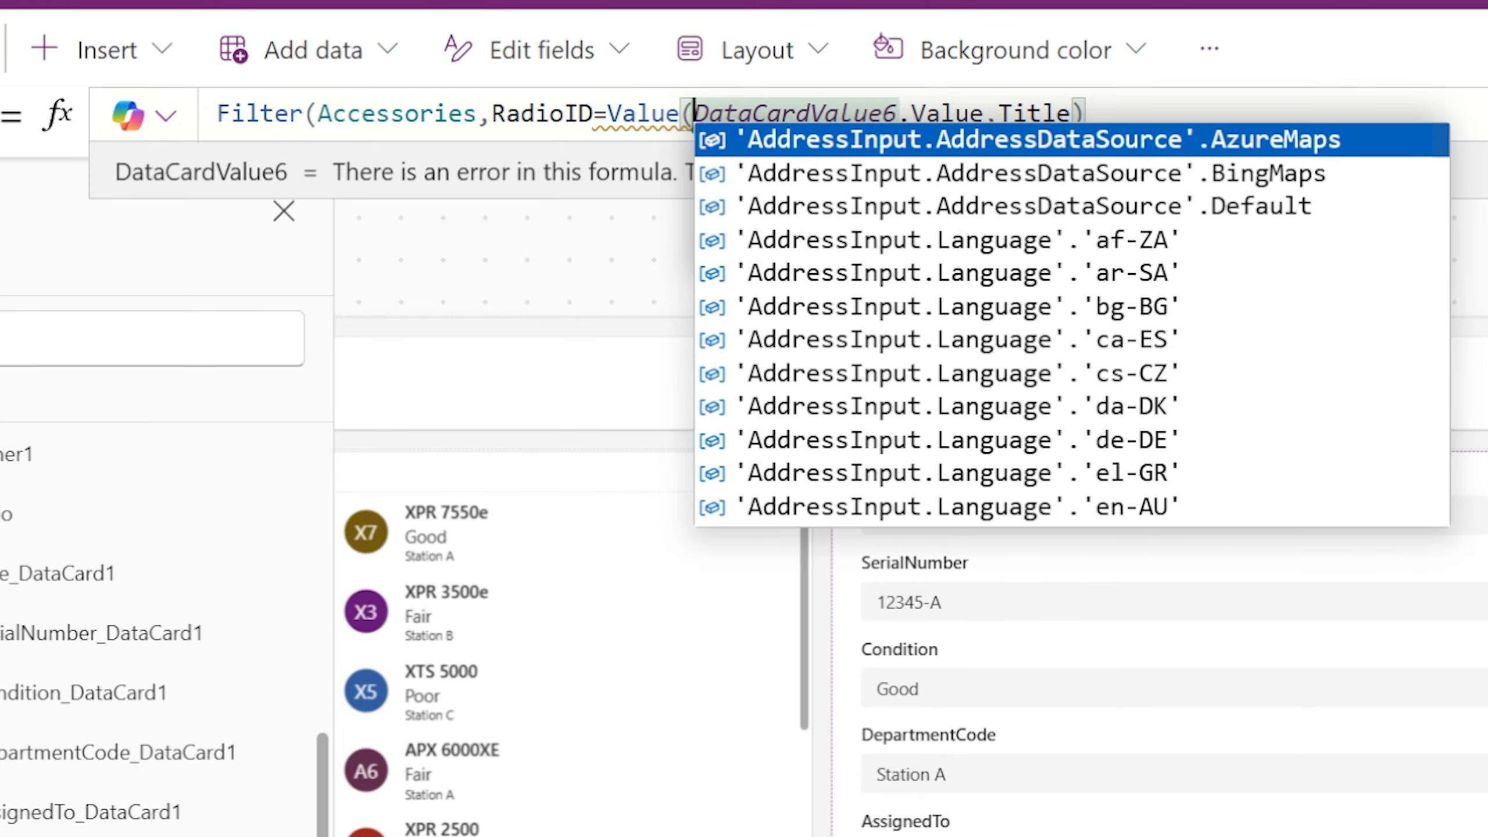
pyautogui.click(985, 114)
pyautogui.press('Delete')
pyautogui.write('),')
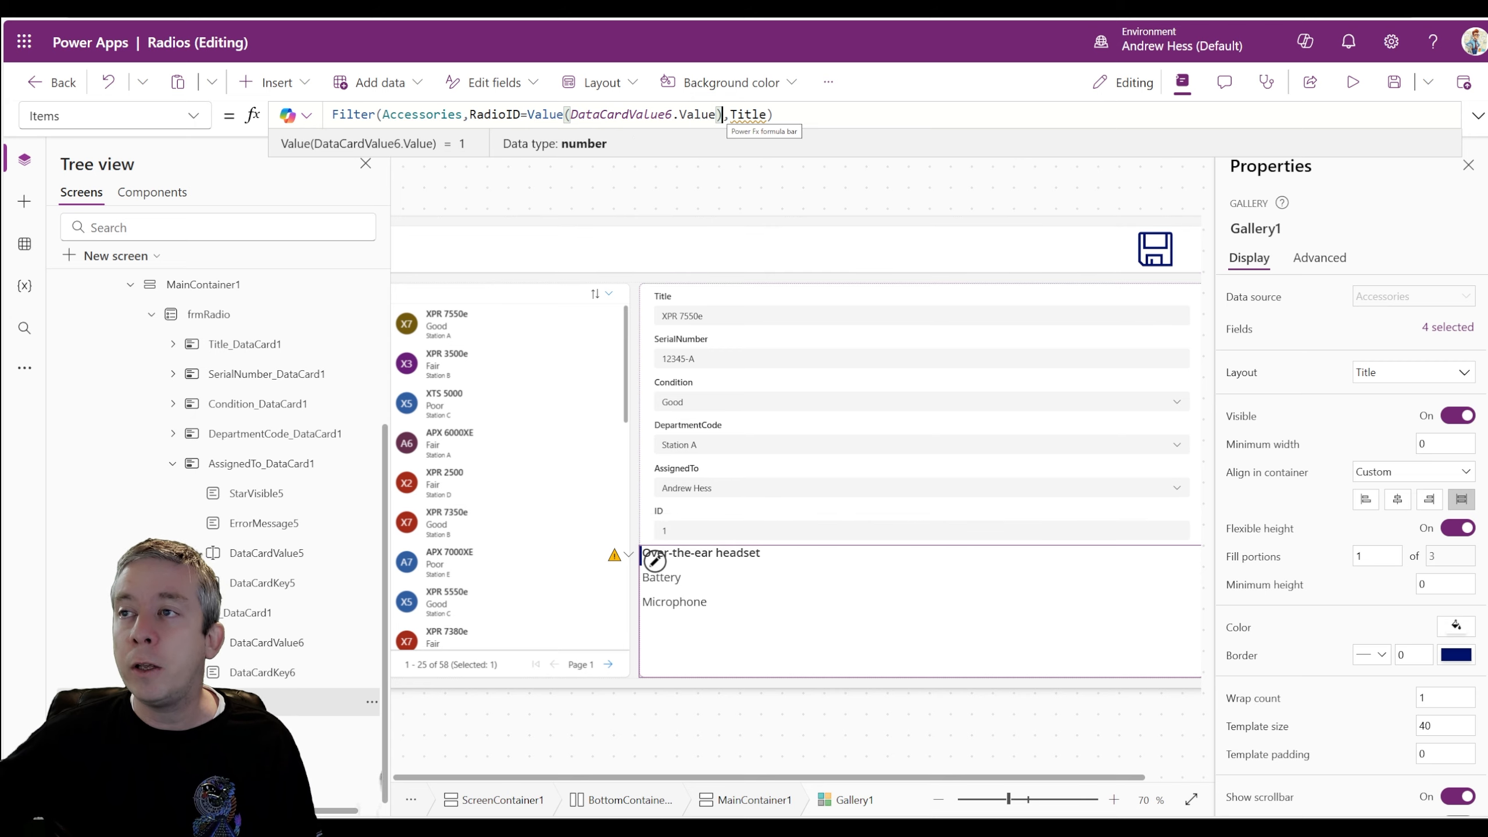
# Step: Compare RadioID with the radios table's selection instead, making the gallery's Items formula Filter(Accessories,RadioID=Table2.Selected.ID,Title)
pyautogui.click(678, 529)
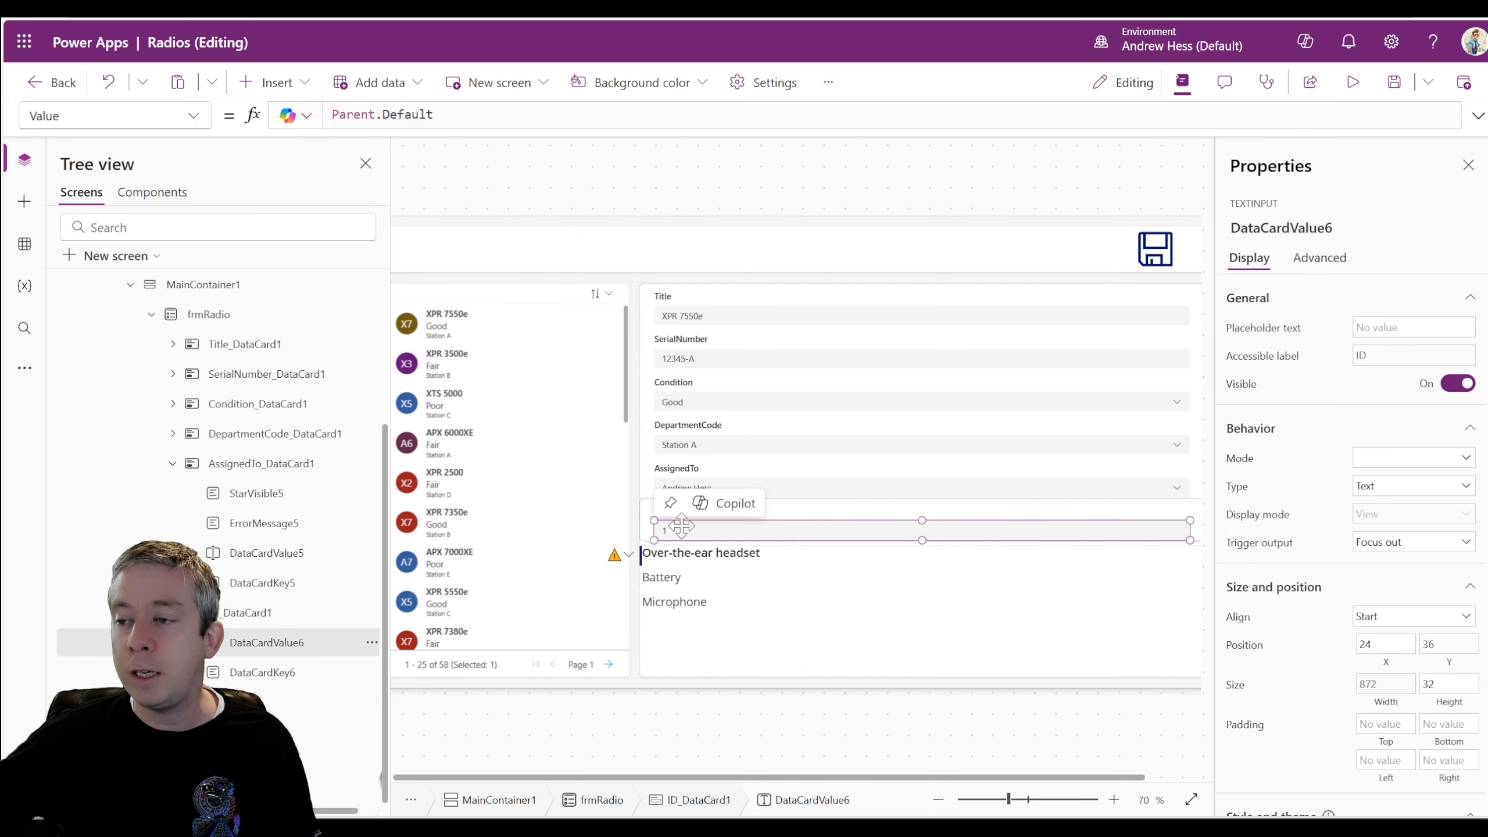
pyautogui.click(459, 345)
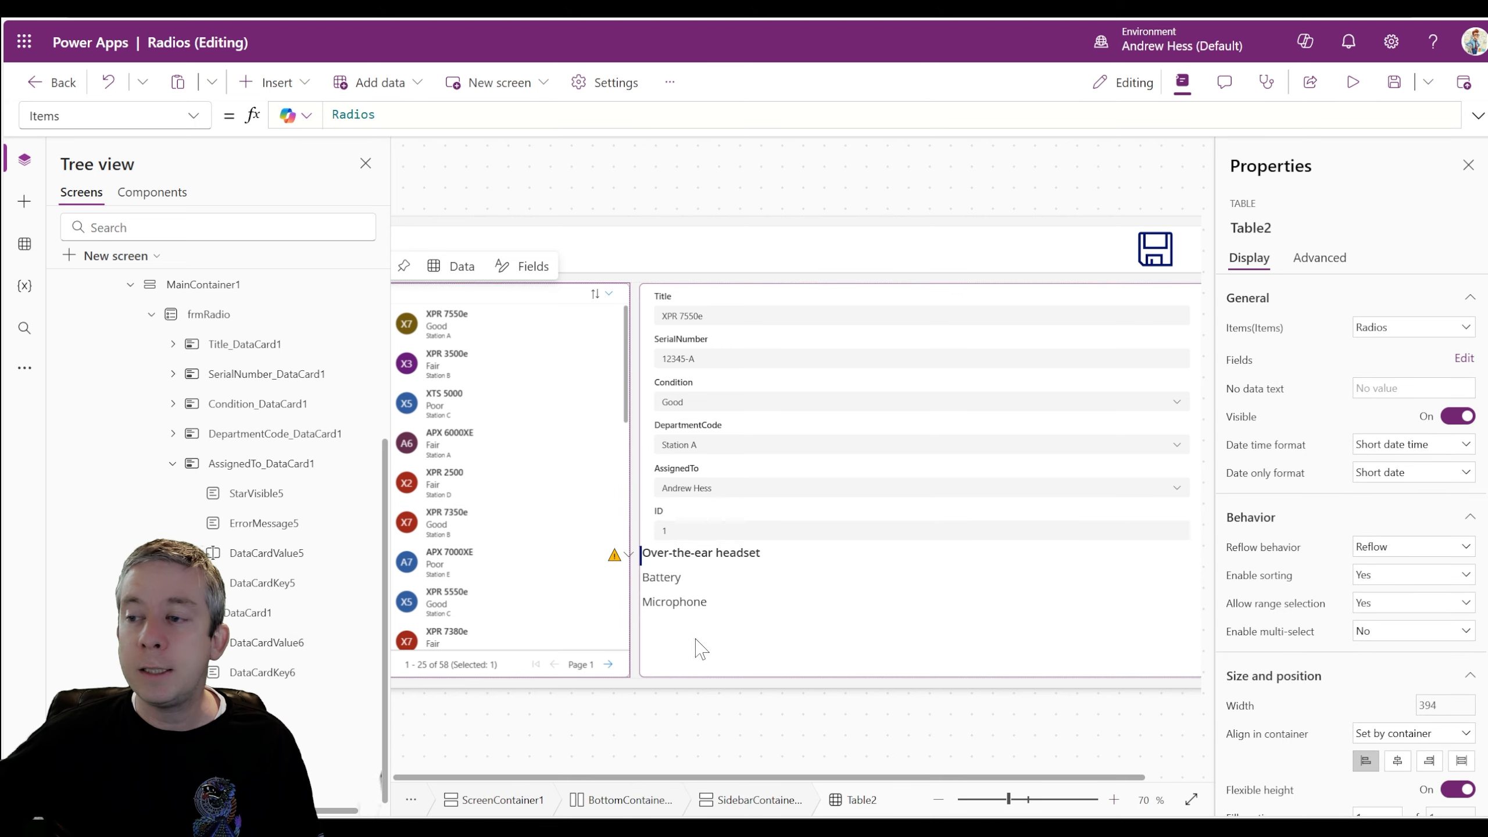
pyautogui.click(648, 559)
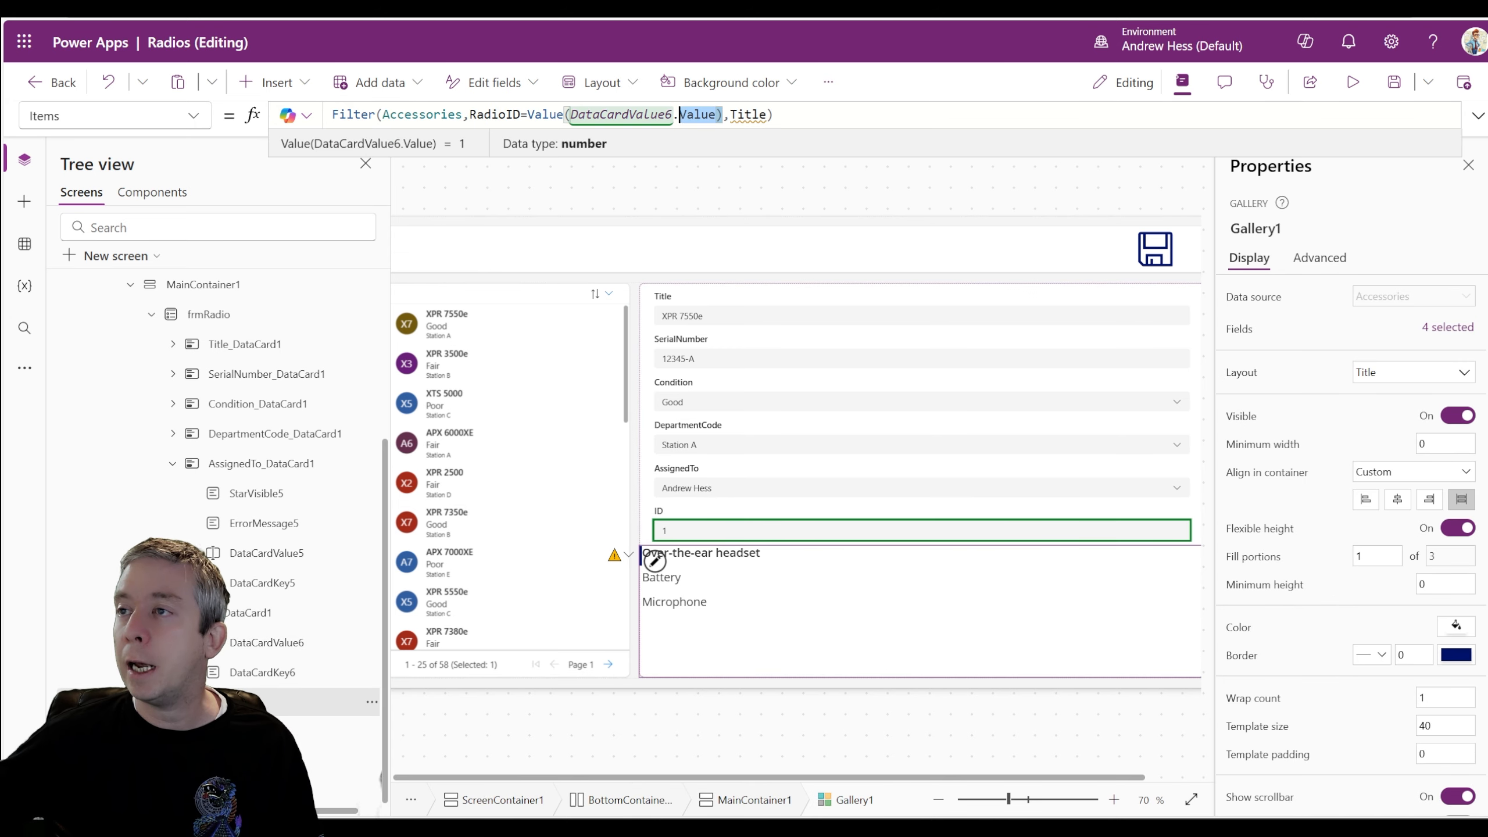
pyautogui.moveTo(679, 115); pyautogui.dragTo(528, 115)
pyautogui.write('T')
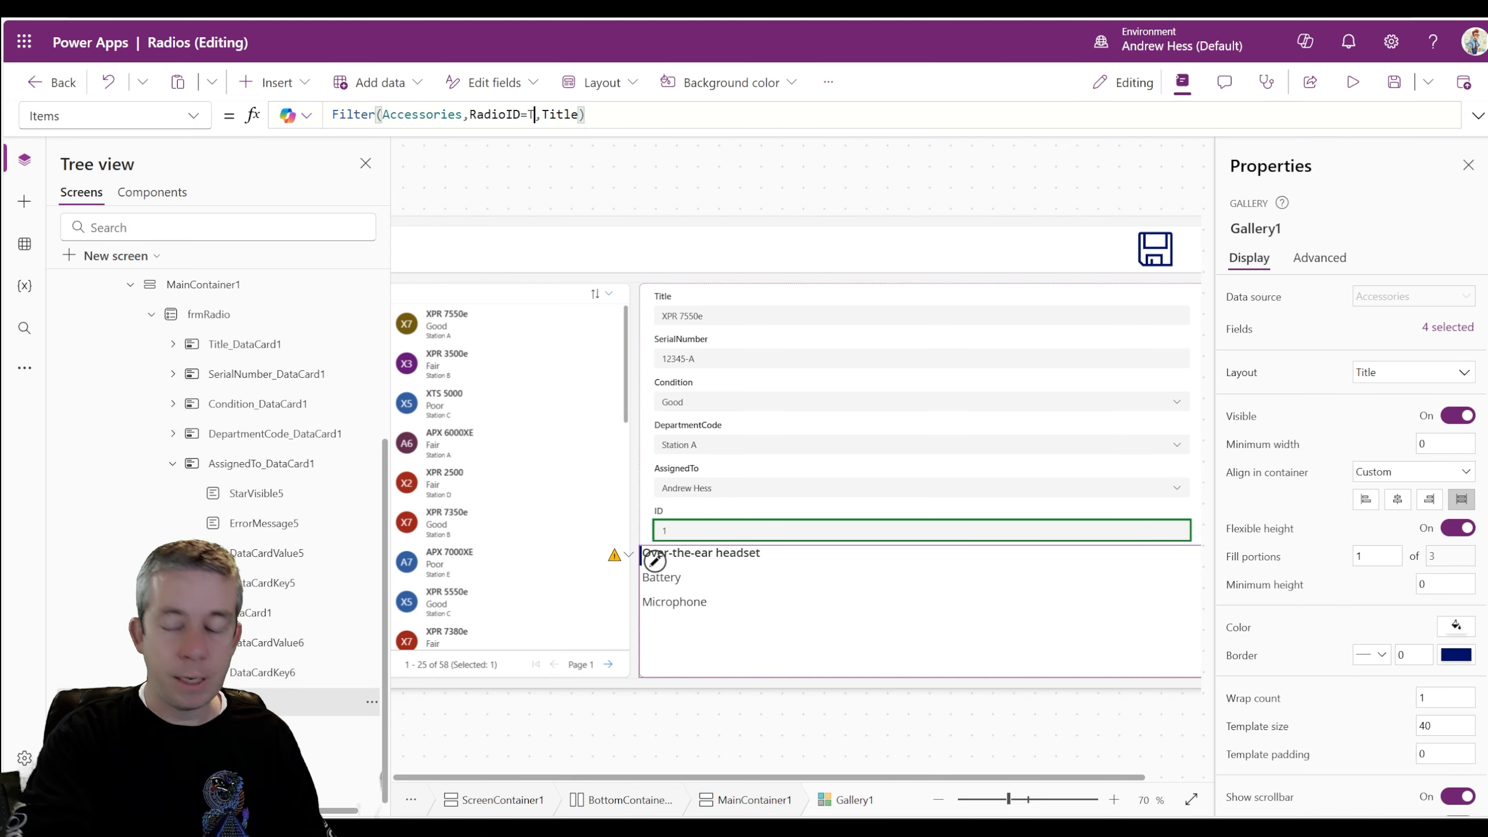
pyautogui.write('able')
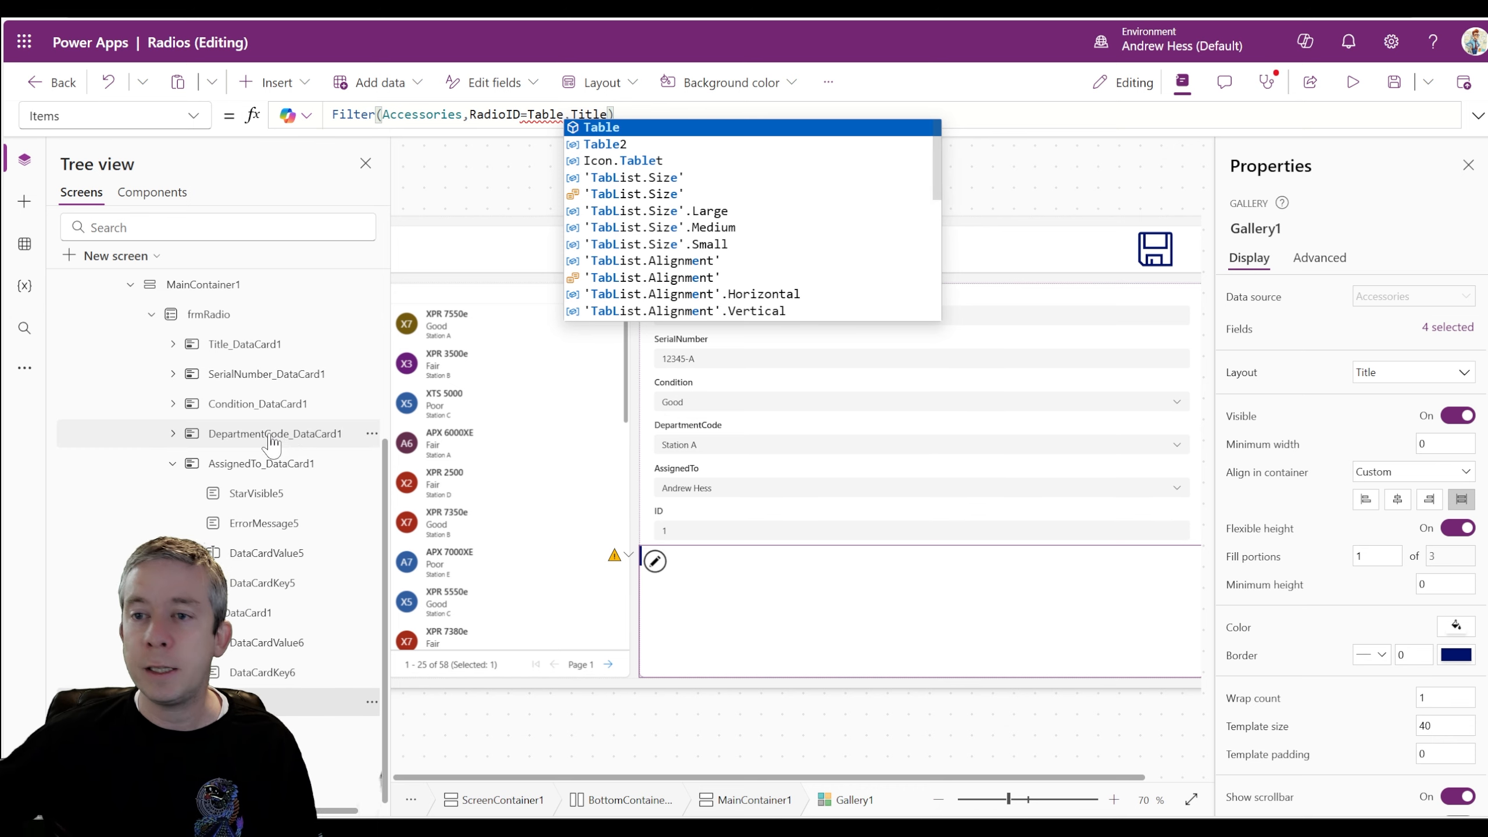
pyautogui.click(152, 317)
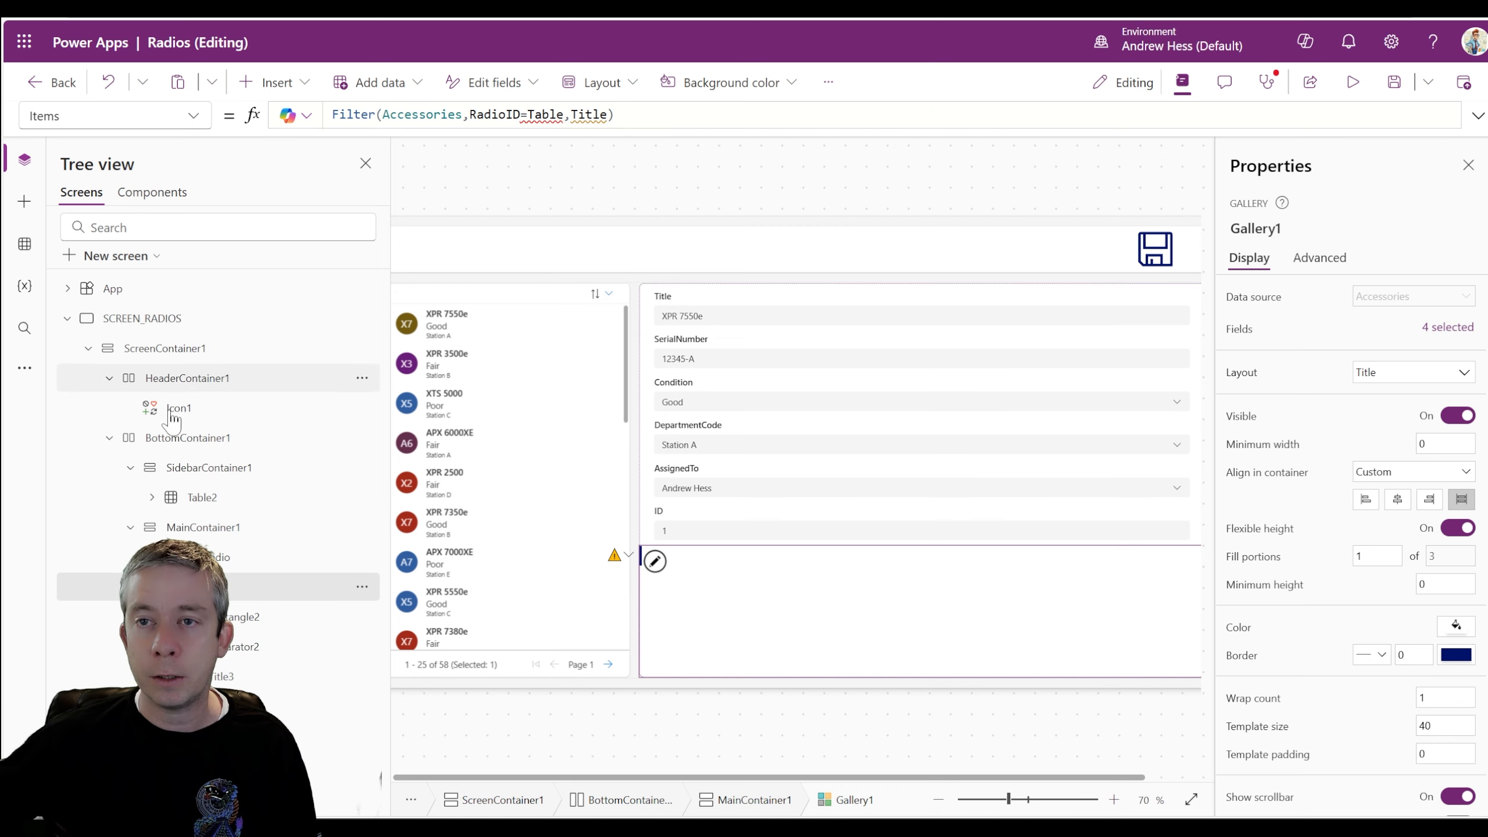
pyautogui.click(202, 497)
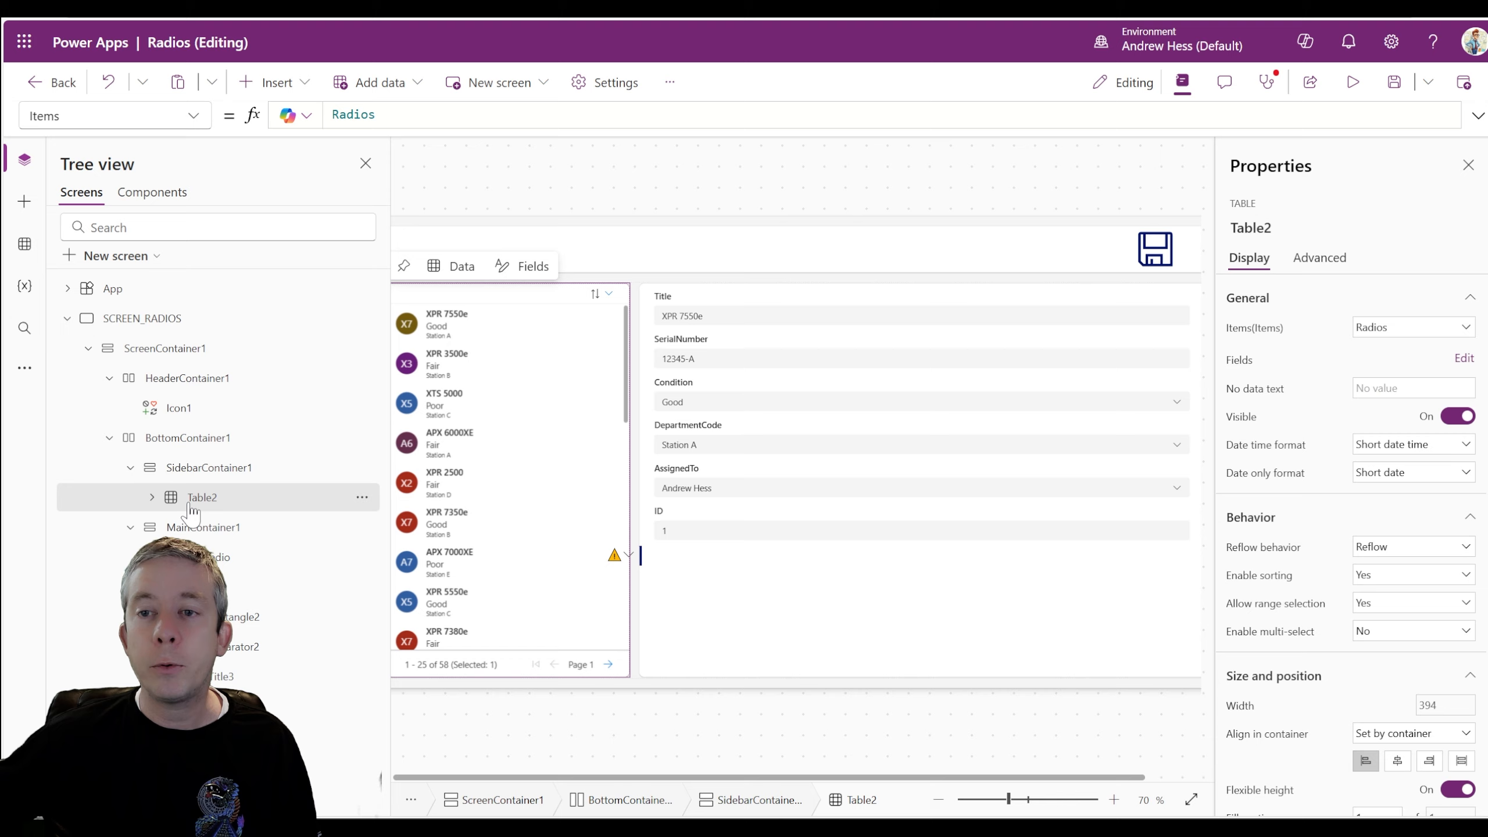
pyautogui.click(656, 566)
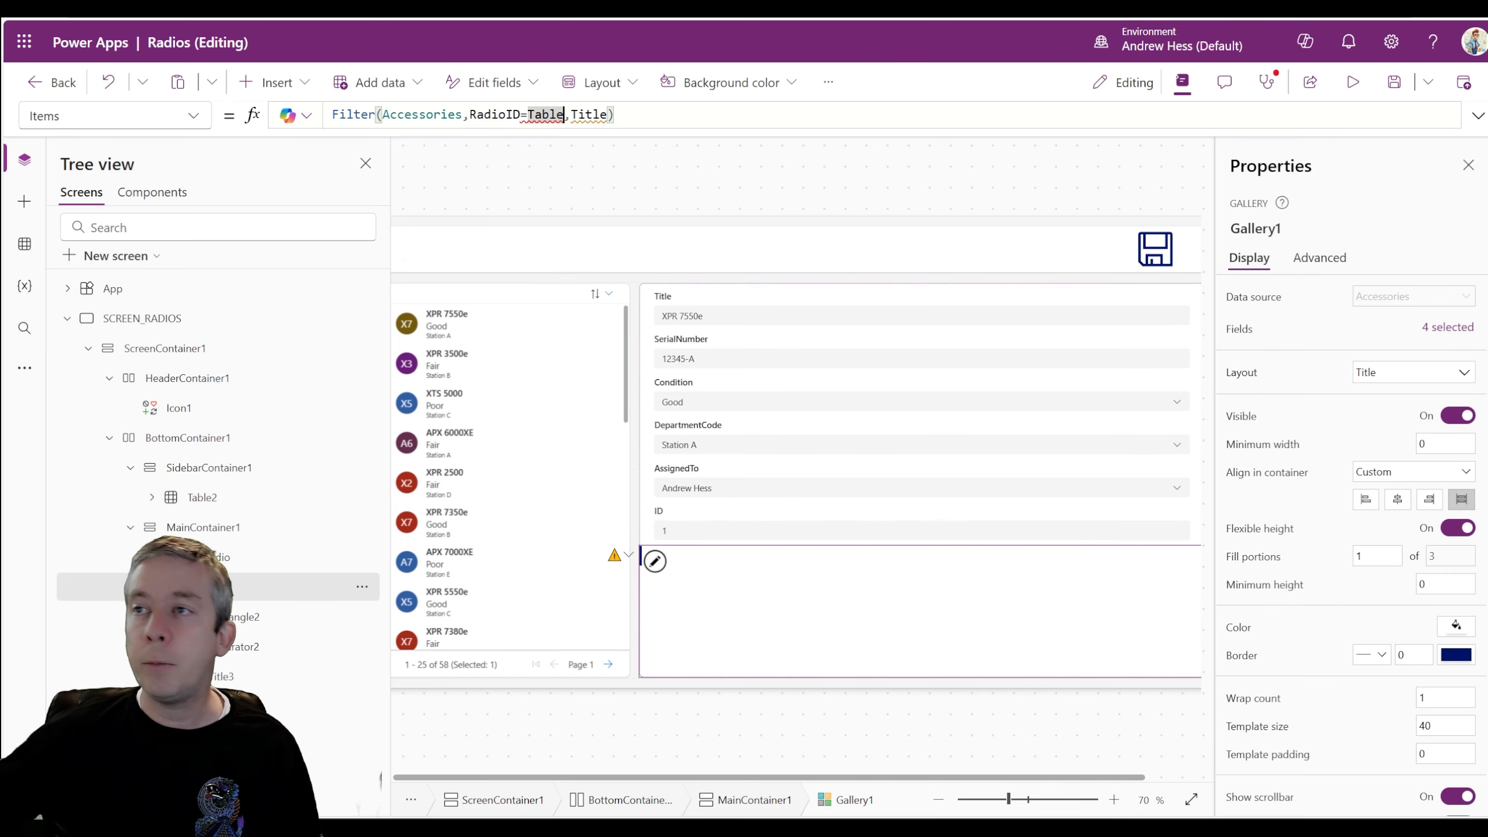
pyautogui.write('2.Select')
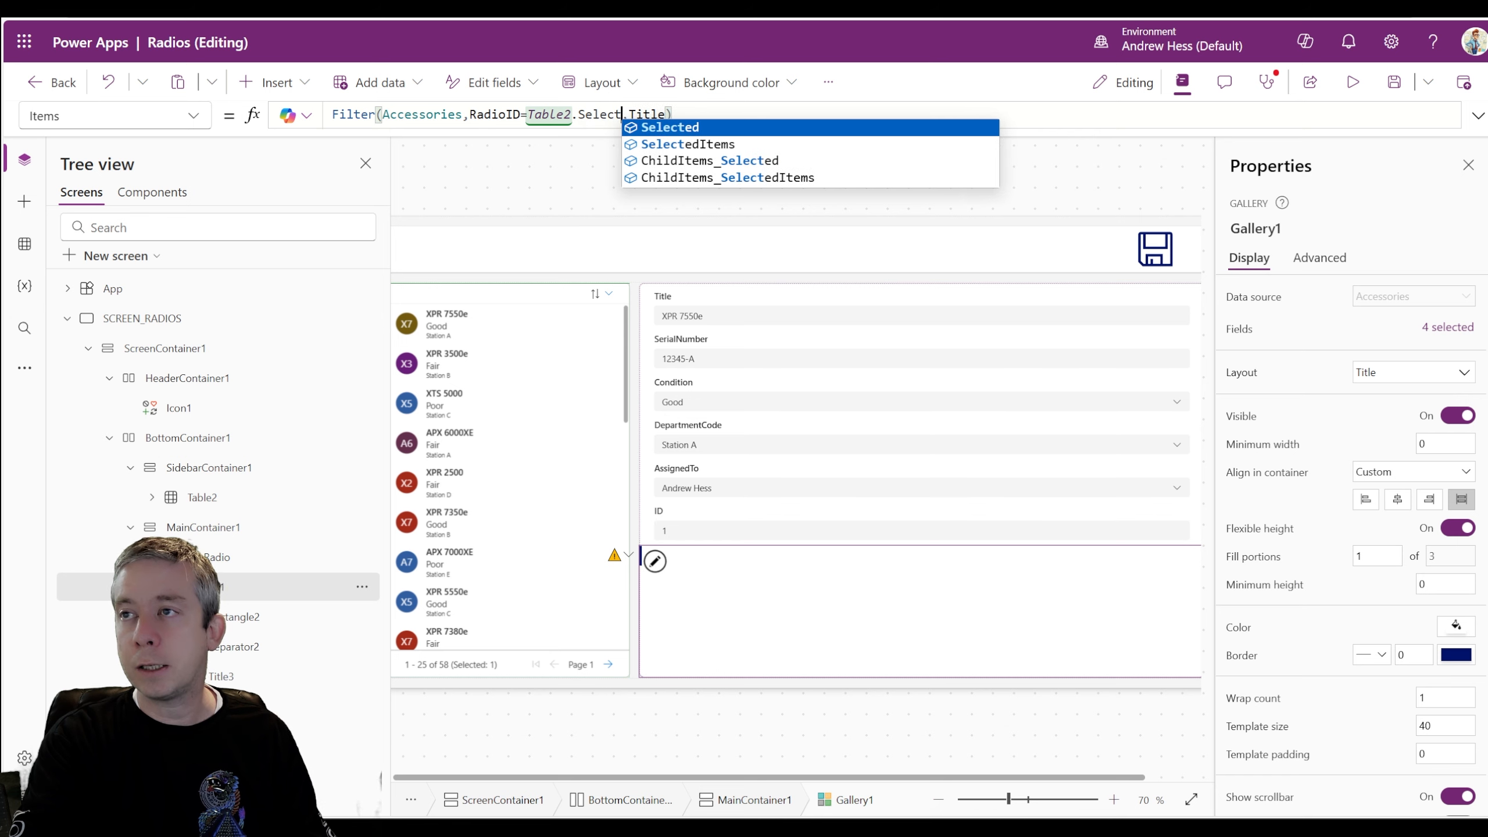
pyautogui.write('ed.ID')
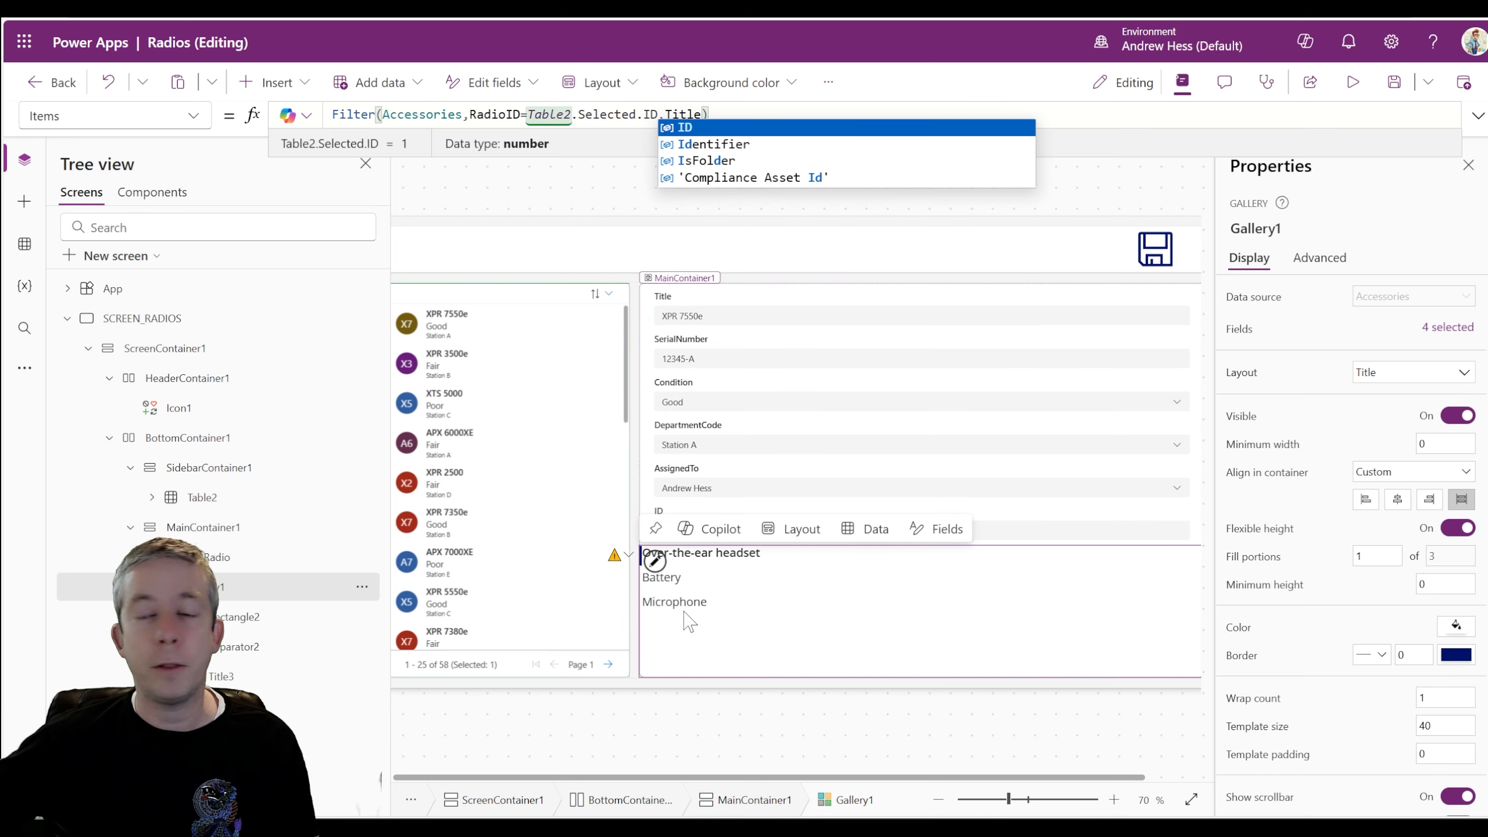
# Step: Duplicate the gallery's title label beside the original and, after checking the SharePoint lists, set the copy's text to ThisItem.ModelNum
pyautogui.click(738, 551)
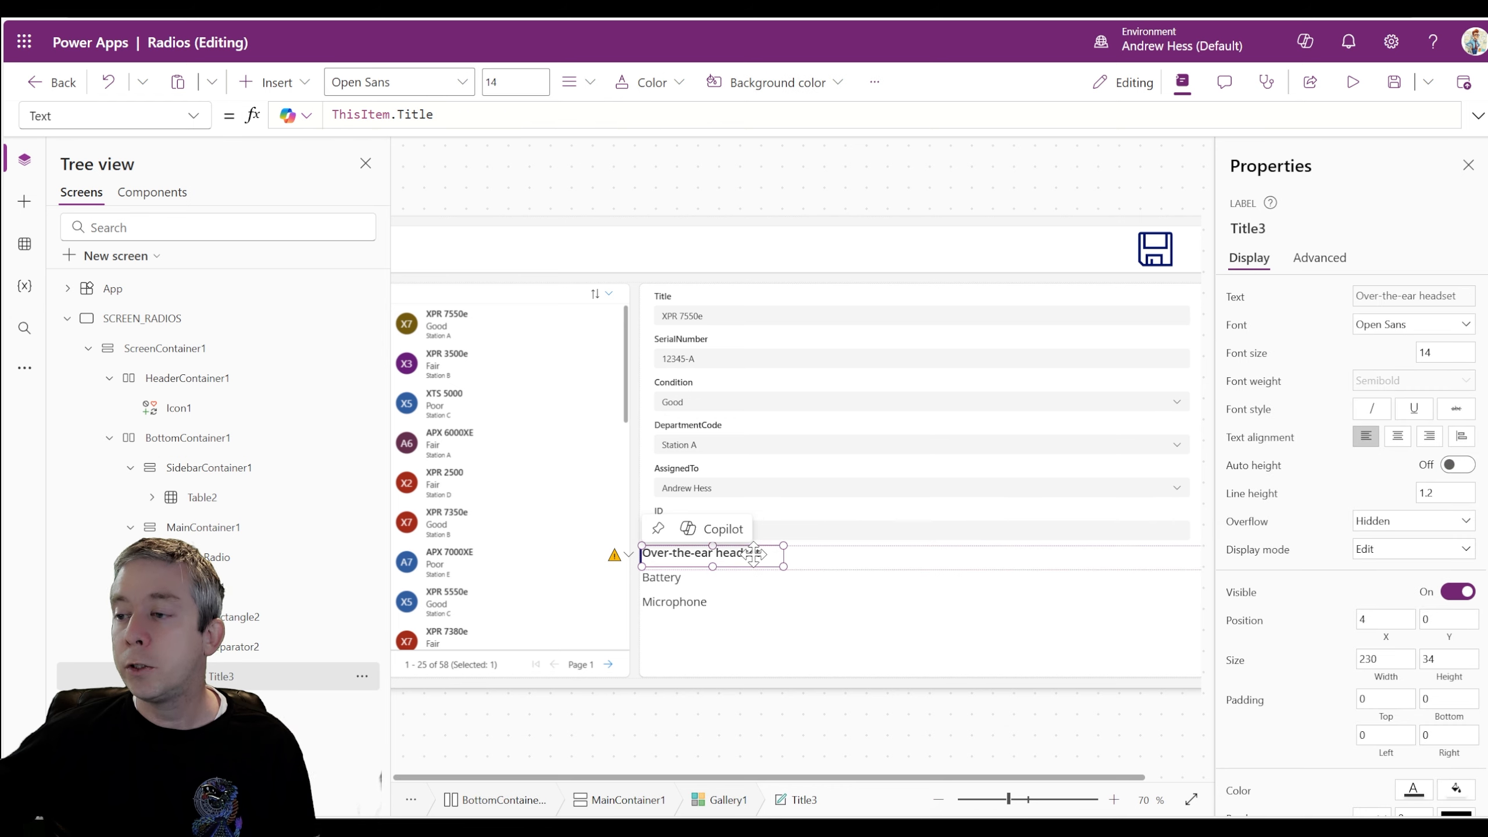
pyautogui.hotkey('ctrl', 'v')
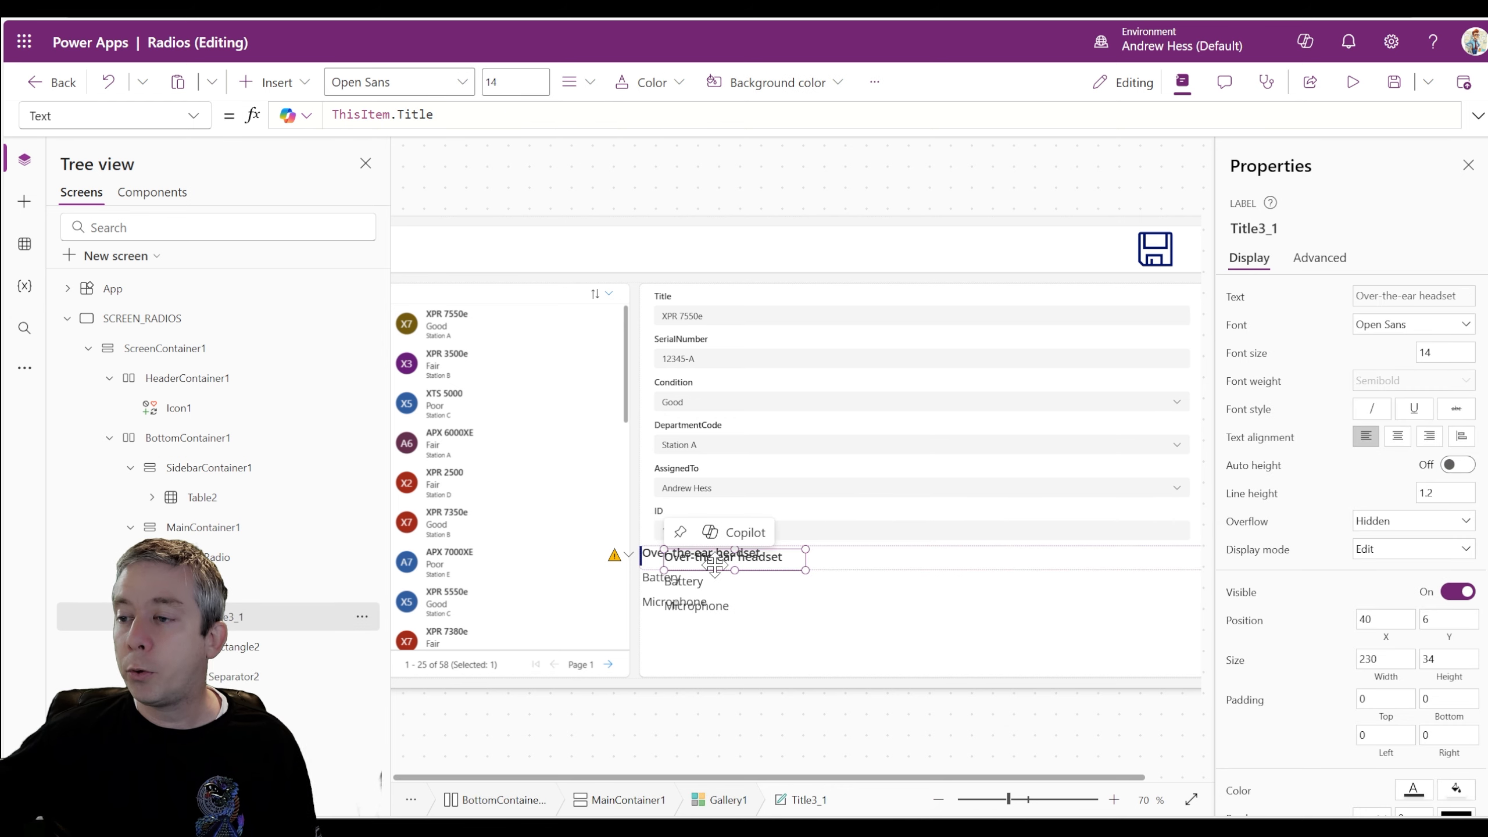
pyautogui.moveTo(711, 562); pyautogui.dragTo(826, 553)
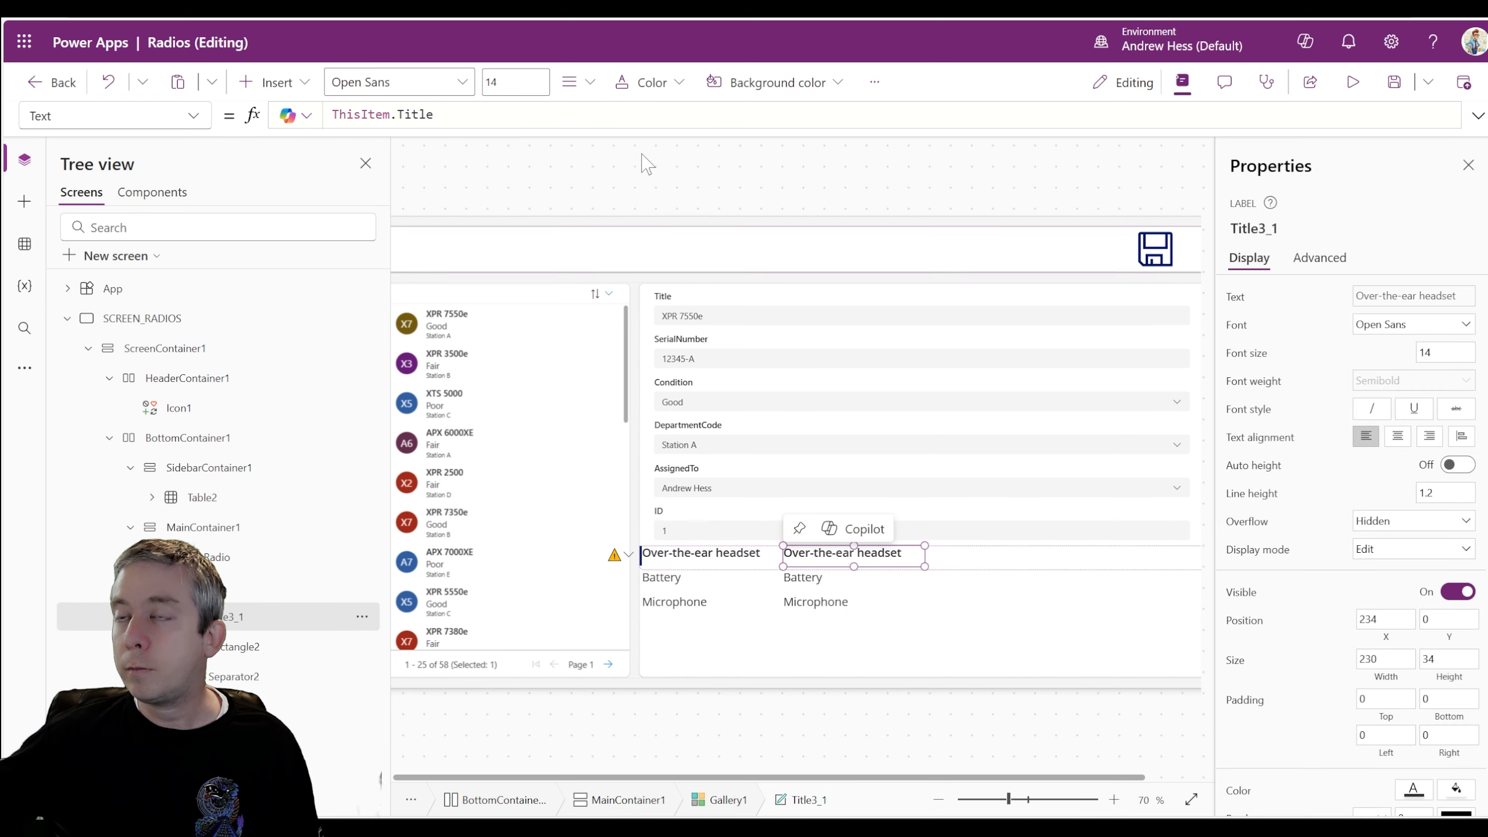
pyautogui.doubleClick(423, 112)
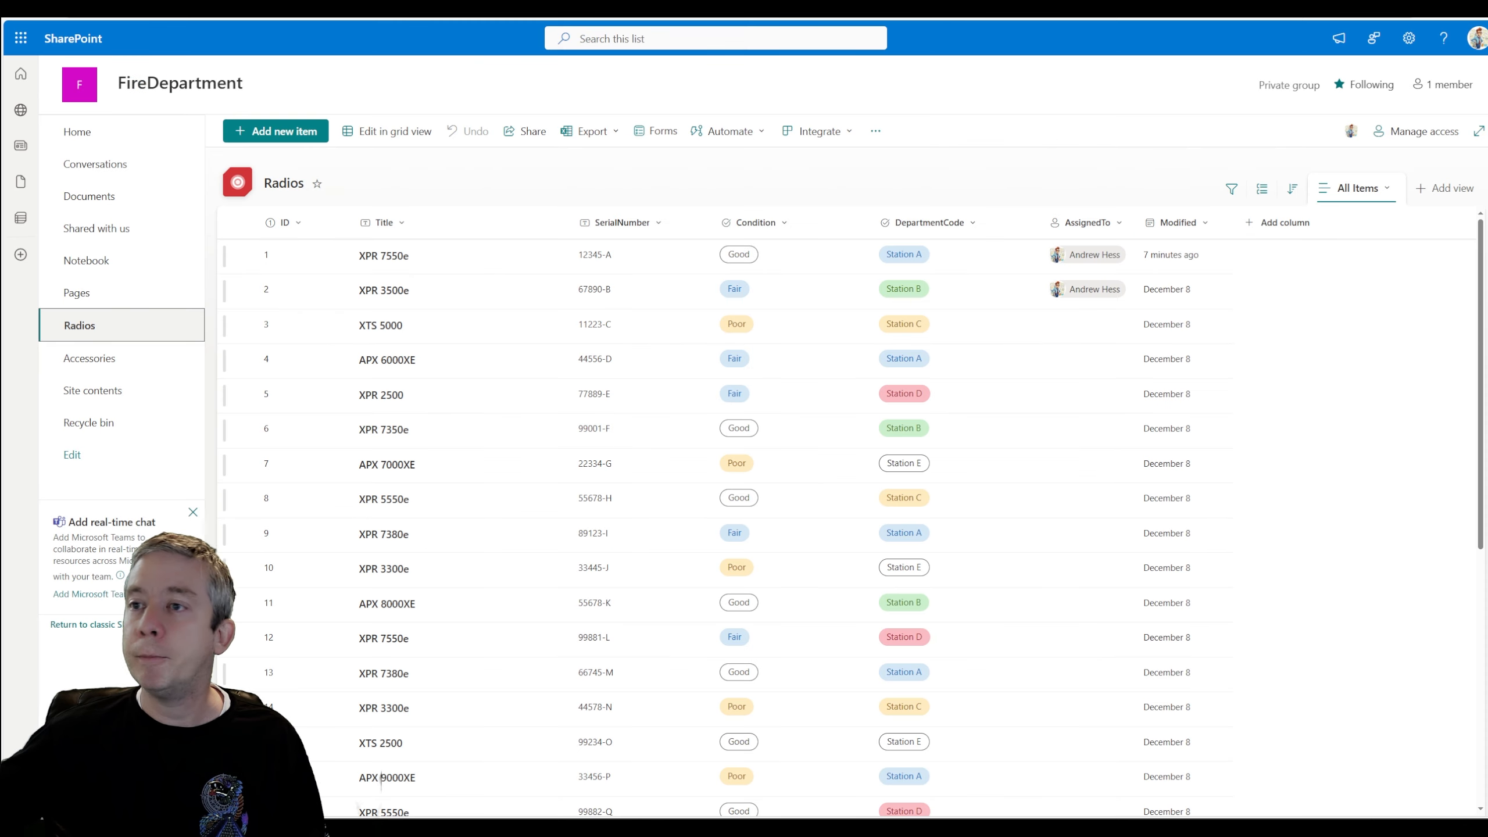
pyautogui.click(90, 357)
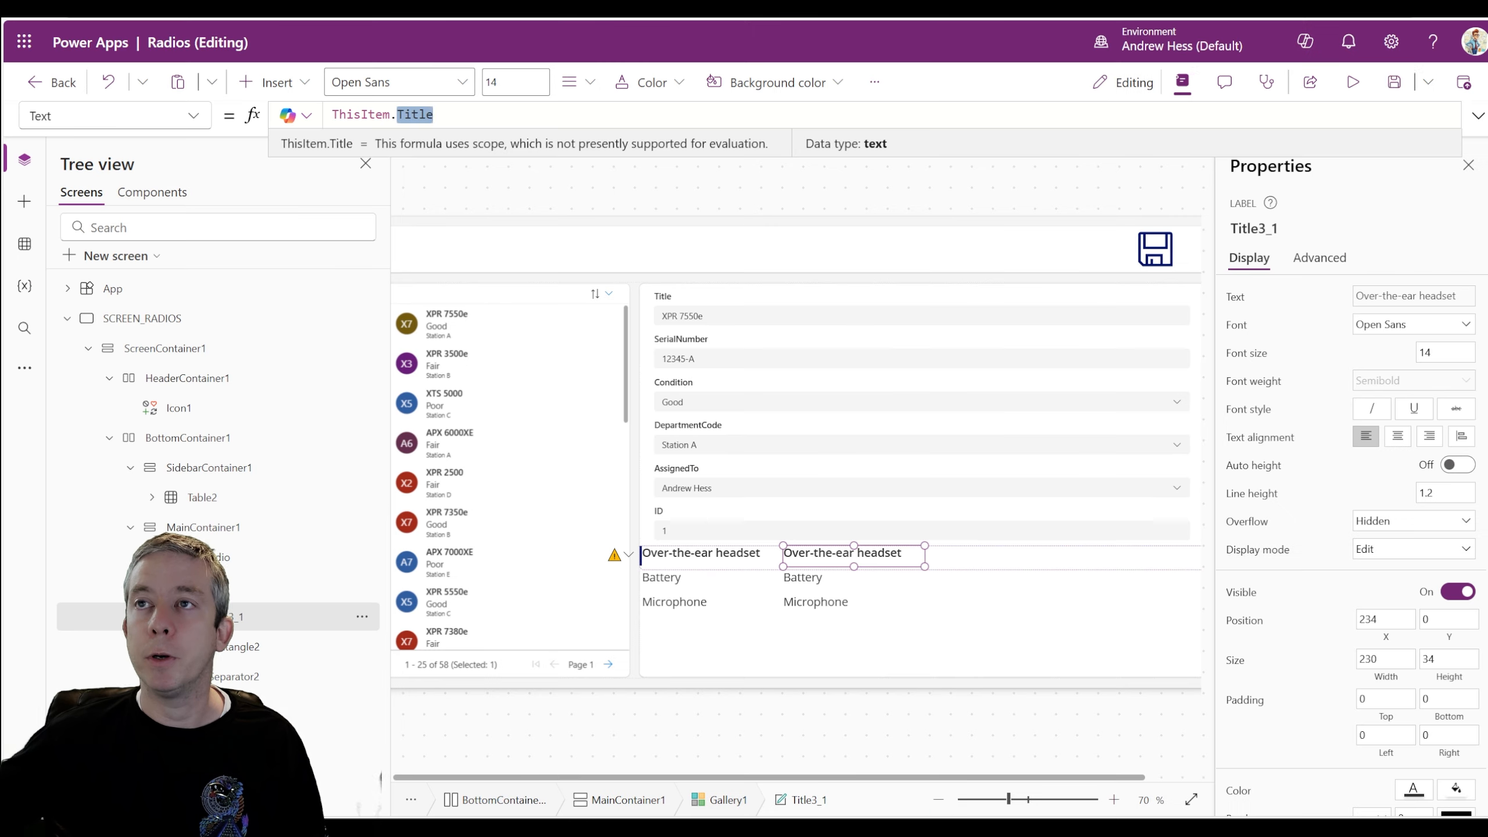
pyautogui.write('ModelNum')
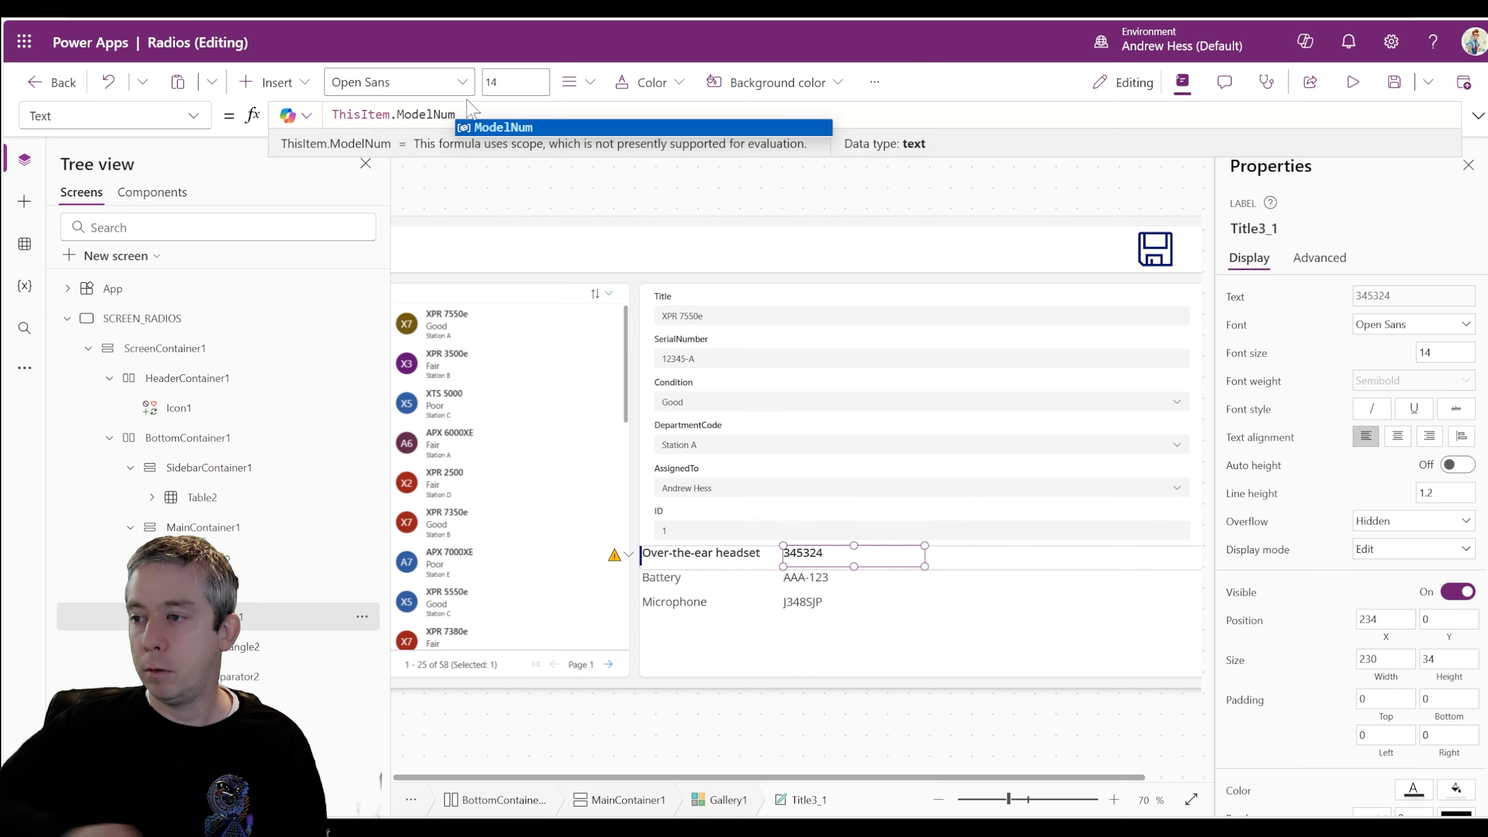
# Step: Resize the model number label to 110 wide and 40 high, and set the title label's height to 40
pyautogui.moveTo(925, 546); pyautogui.dragTo(843, 557)
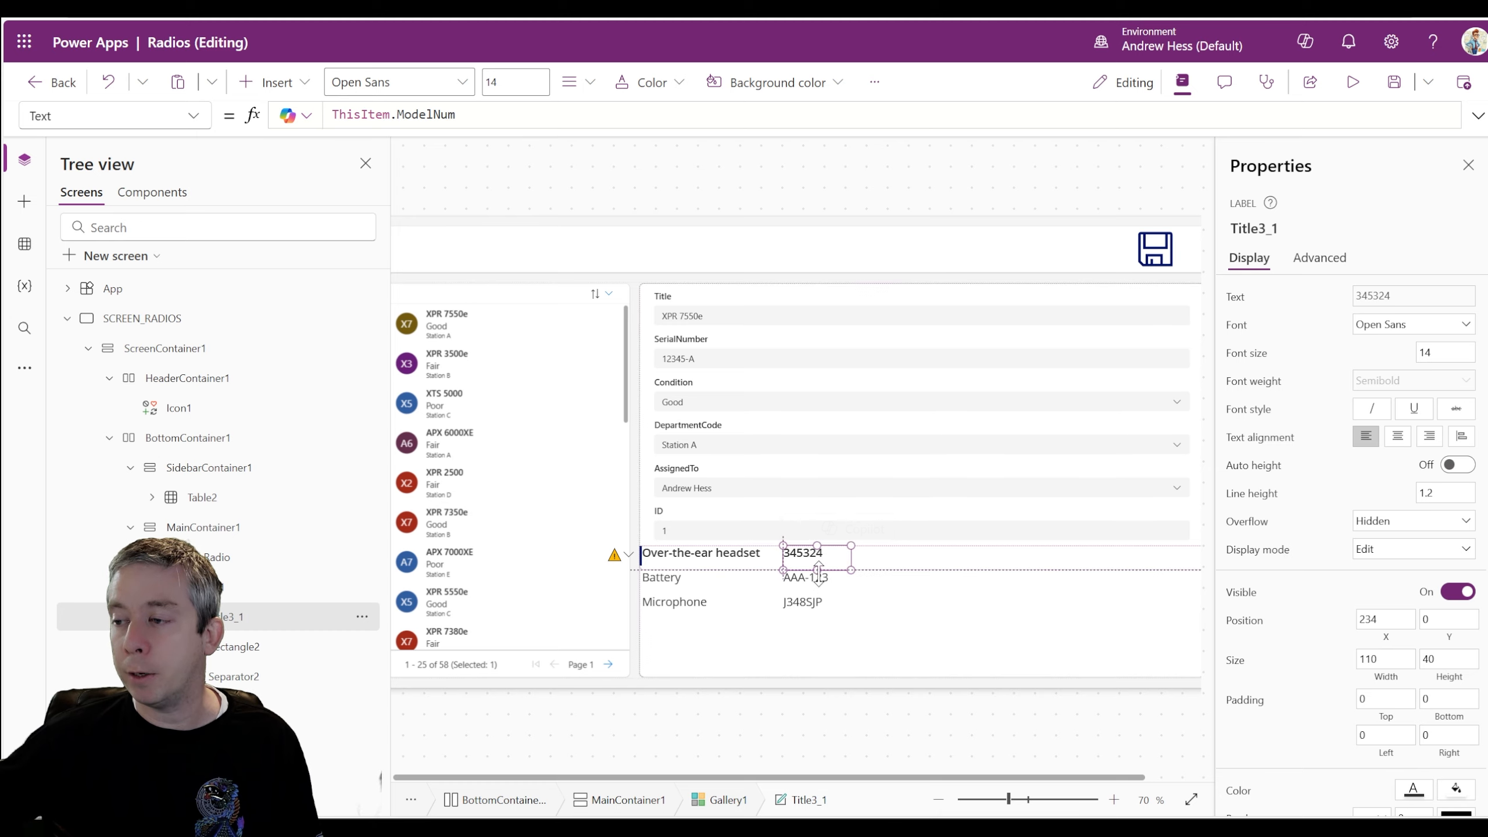
pyautogui.click(706, 558)
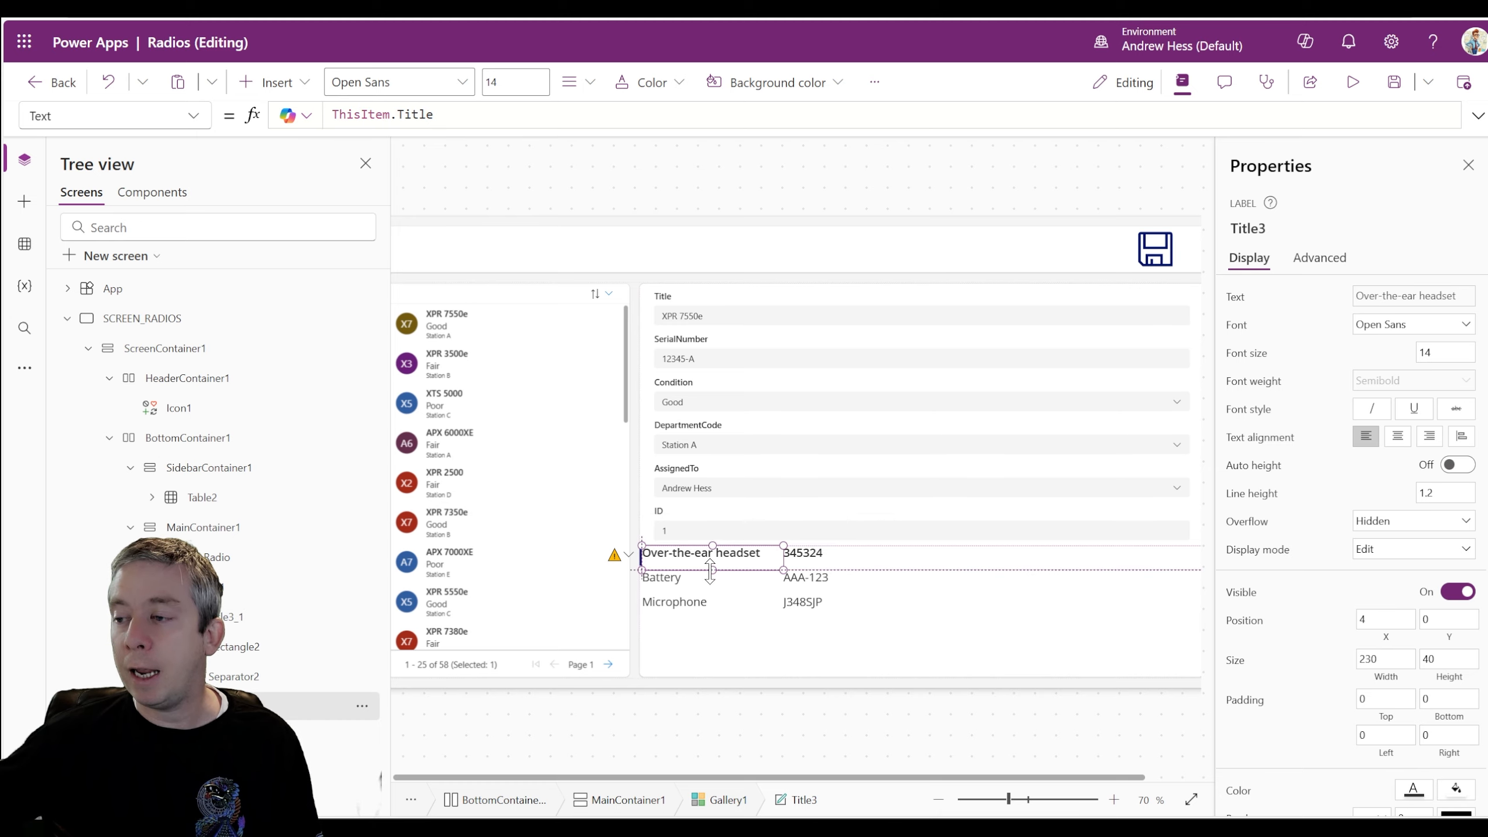
# Step: Check the Accessories list's columns in SharePoint, then duplicate the model number label beside it with the text ThisItem.Color.Value
pyautogui.click(151, 9)
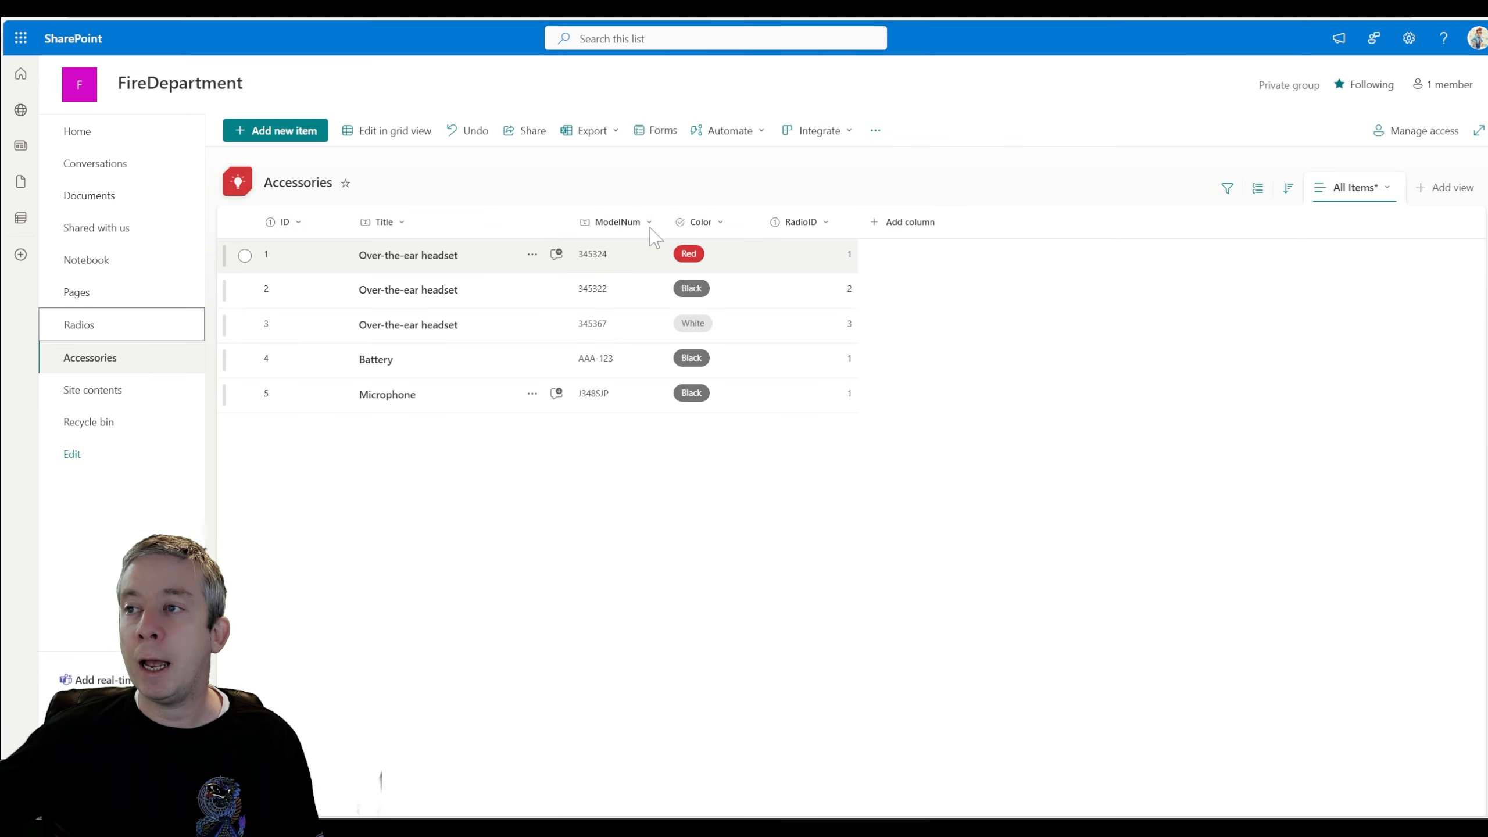
pyautogui.click(434, 8)
pyautogui.click(819, 553)
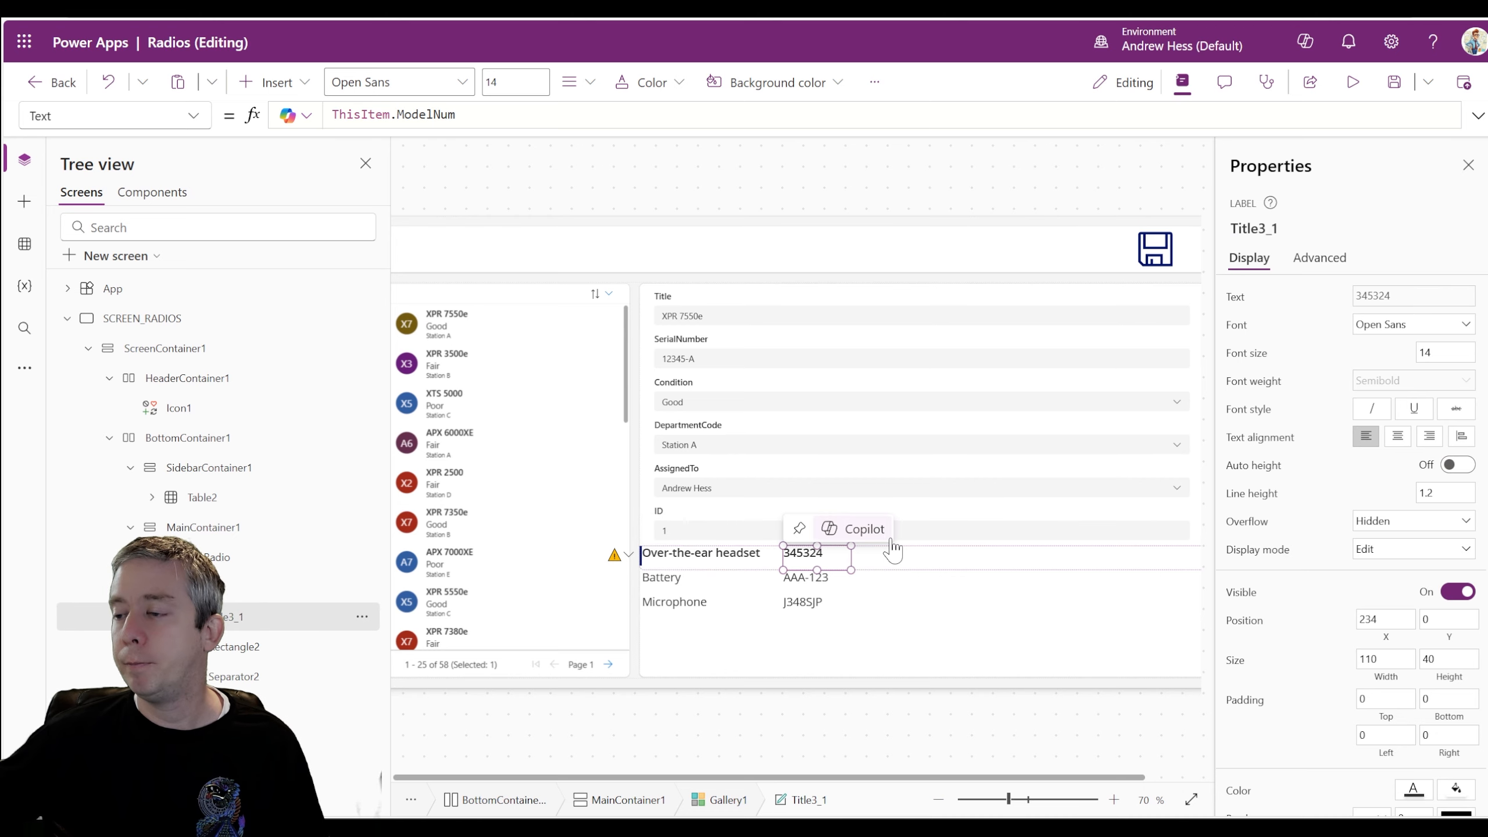
pyautogui.hotkey('ctrl', 'c')
pyautogui.hotkey('ctrl', 'v')
pyautogui.moveTo(734, 560); pyautogui.dragTo(921, 560)
pyautogui.doubleClick(426, 115)
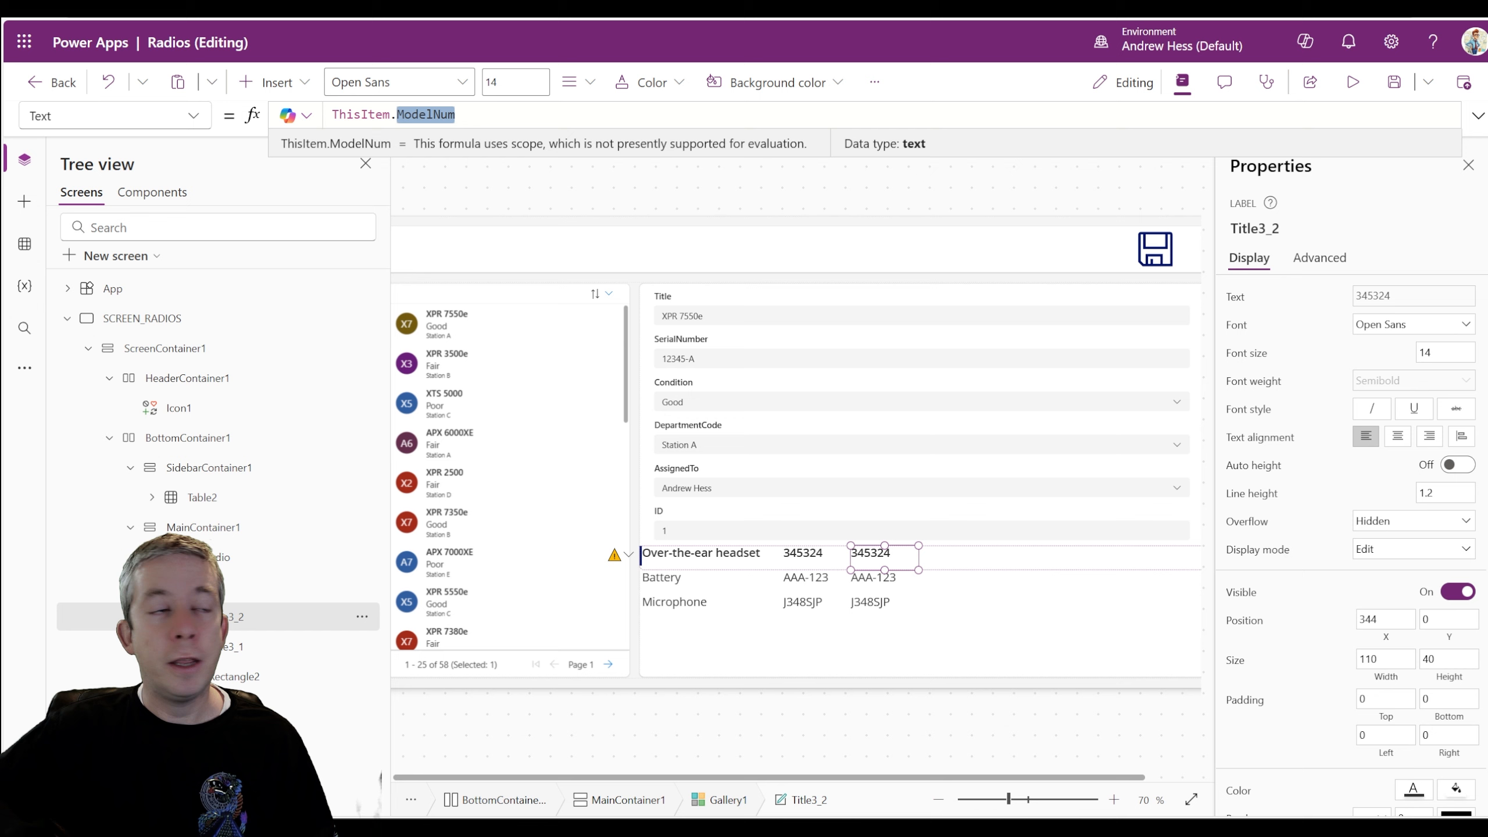
pyautogui.write('Color')
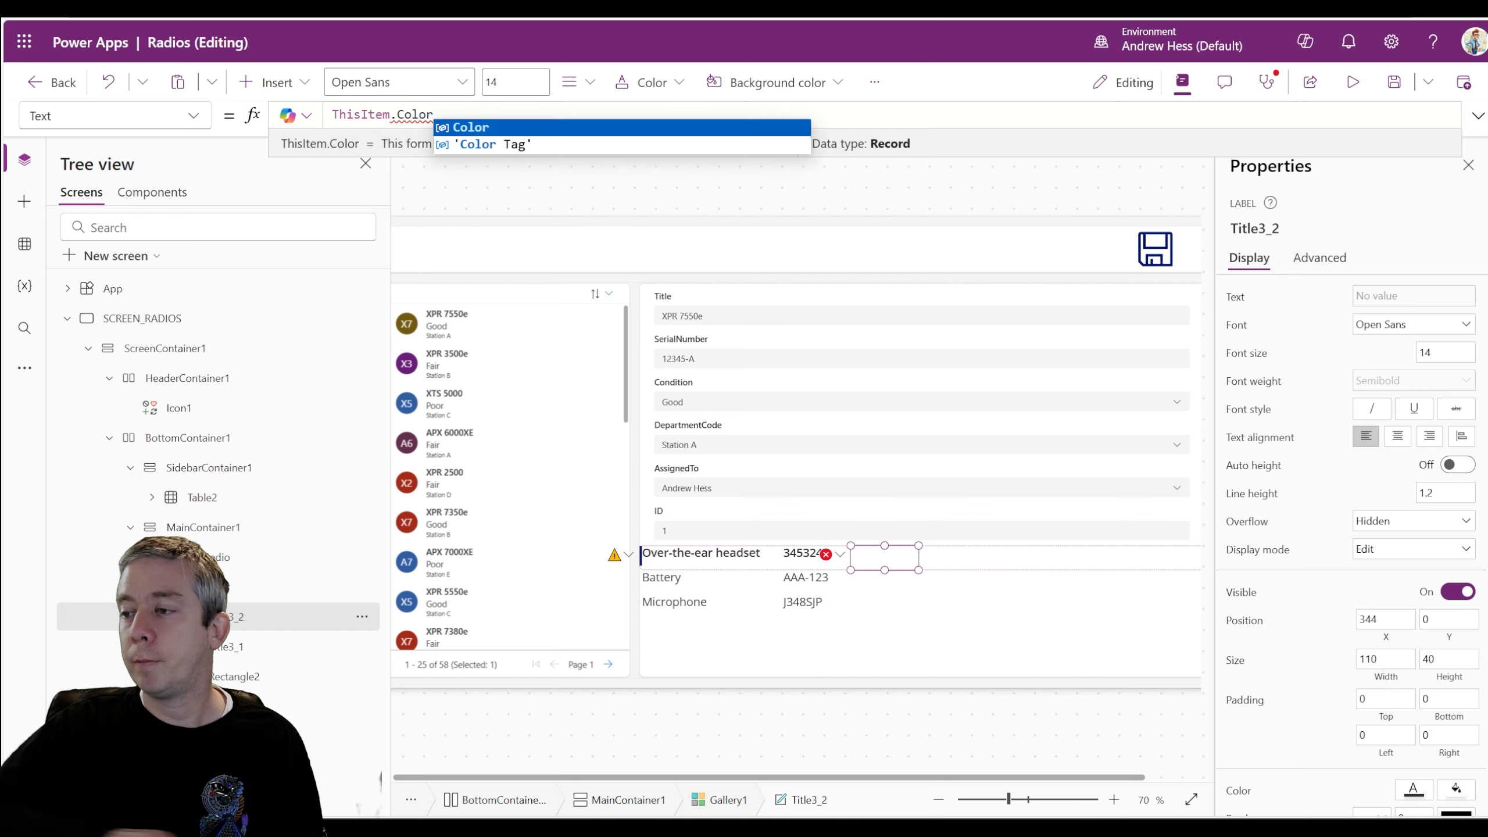
pyautogui.write('.Value')
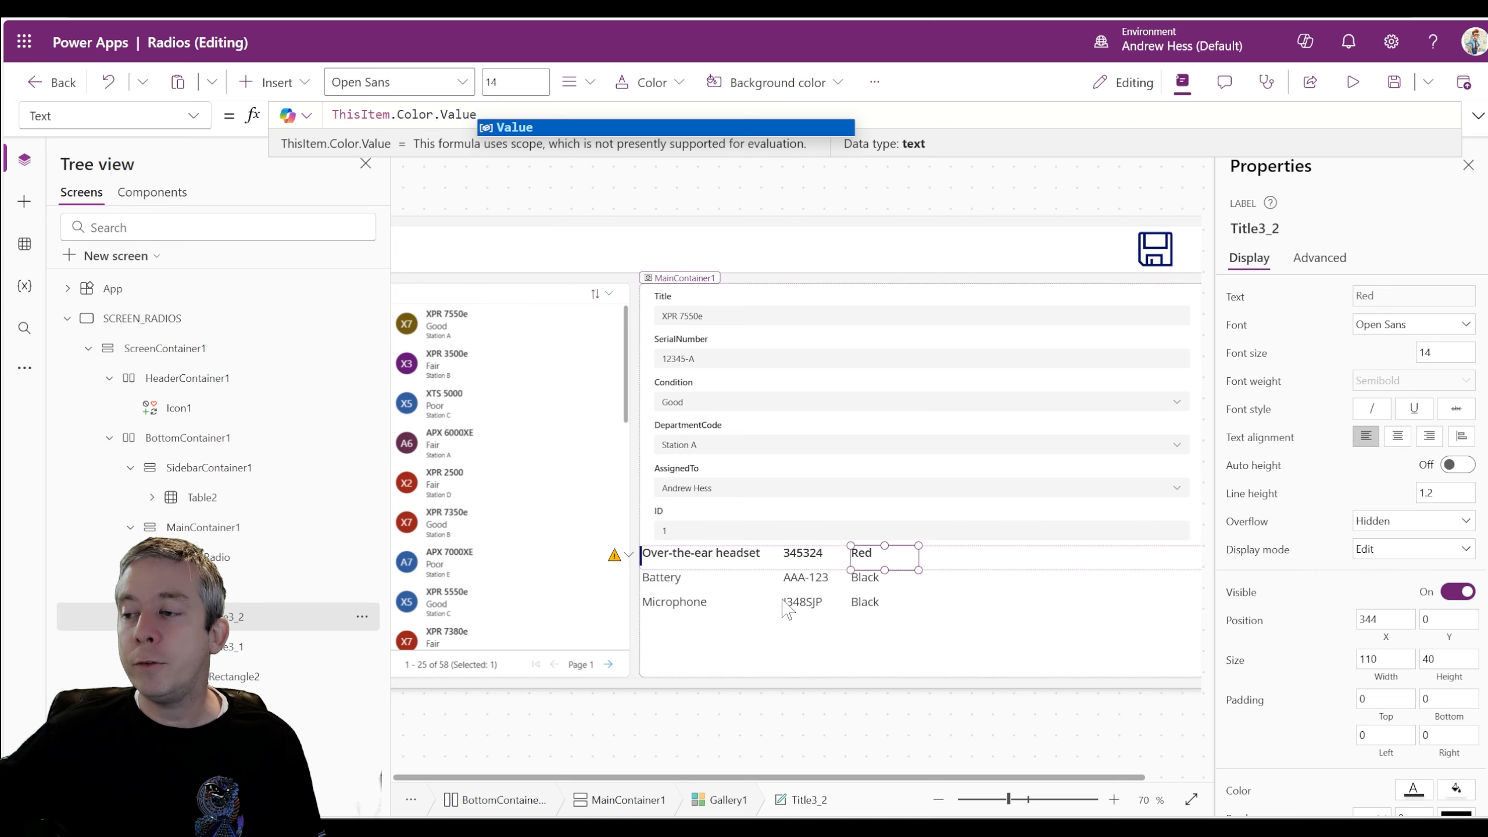
# Step: Compare the accessories shown in the gallery with the Accessories list in SharePoint, checking model numbers, colors and RadioID
pyautogui.click(457, 7)
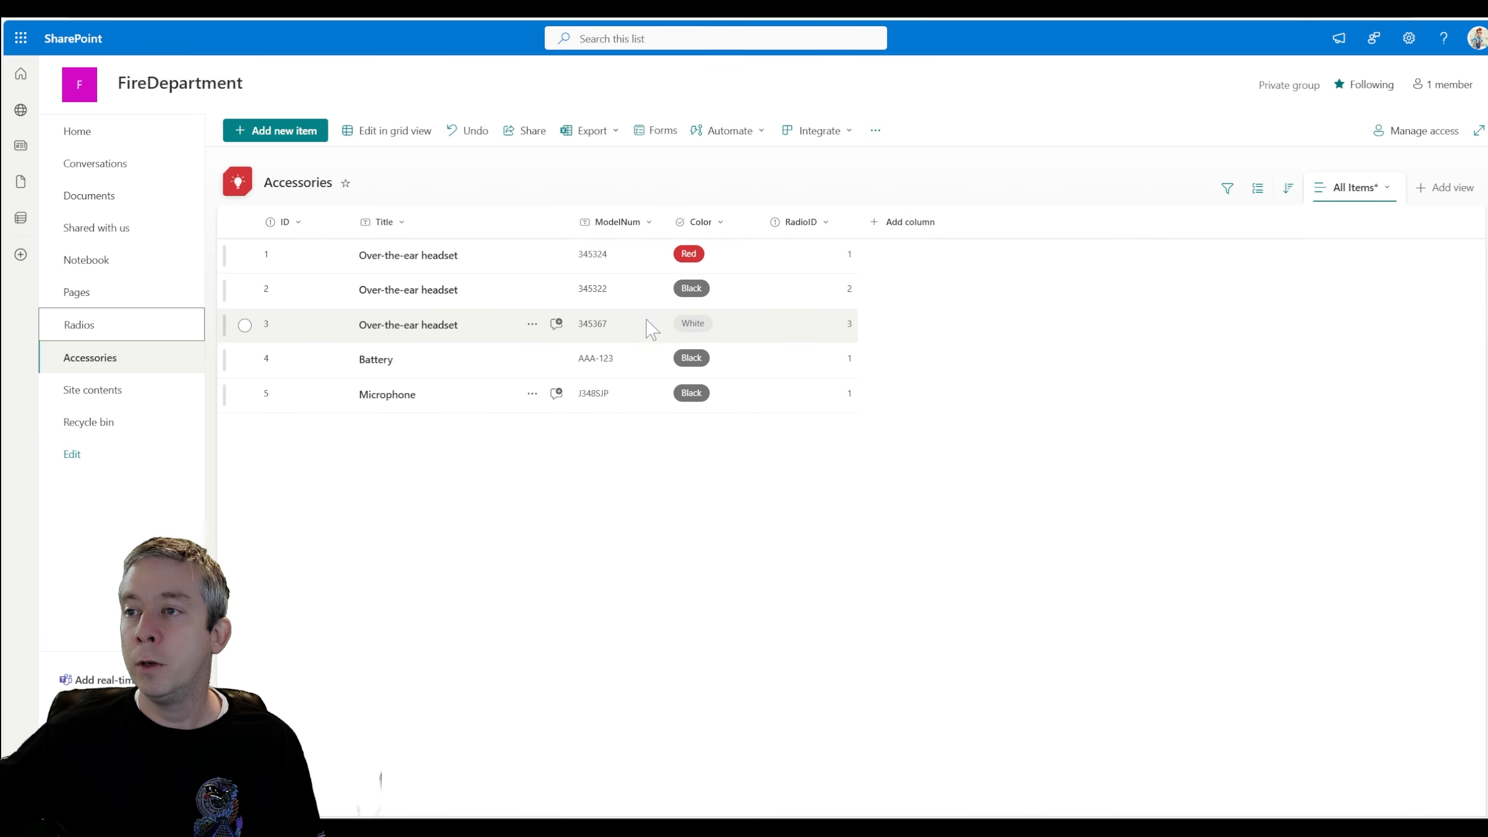
pyautogui.click(586, 7)
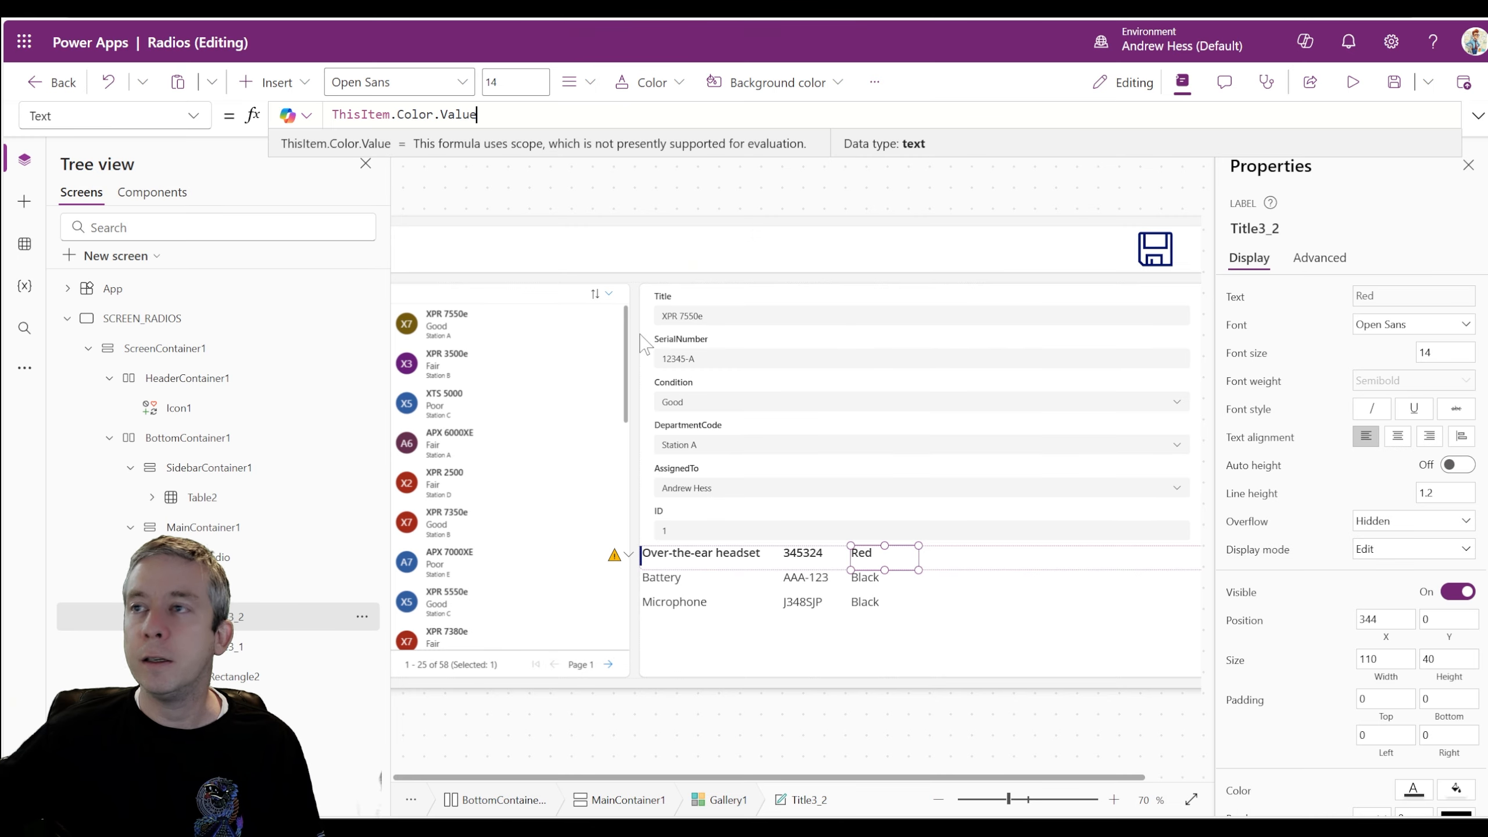
pyautogui.click(457, 7)
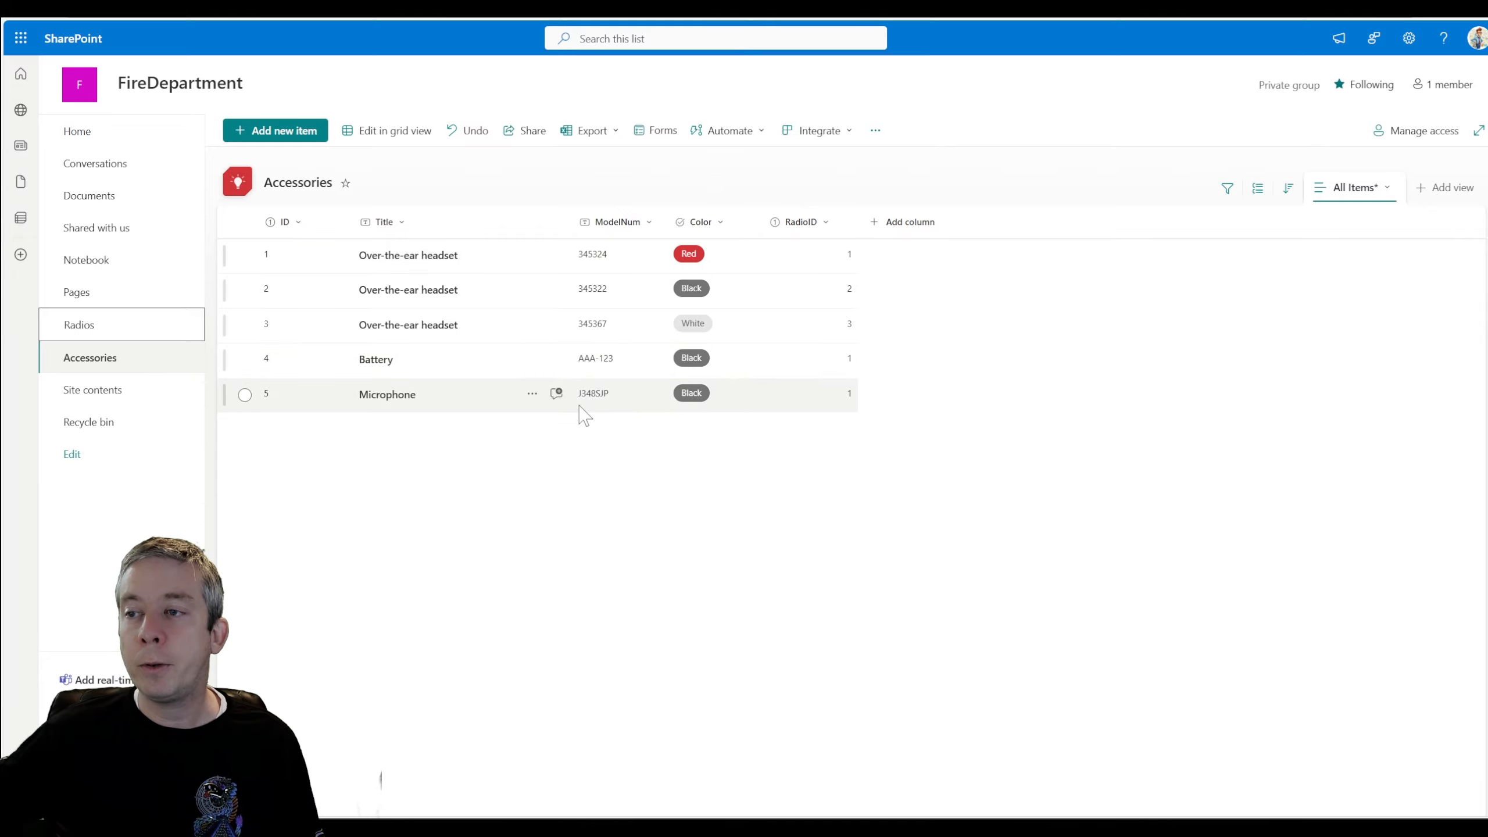
pyautogui.hotkey('alt', 'Tab')
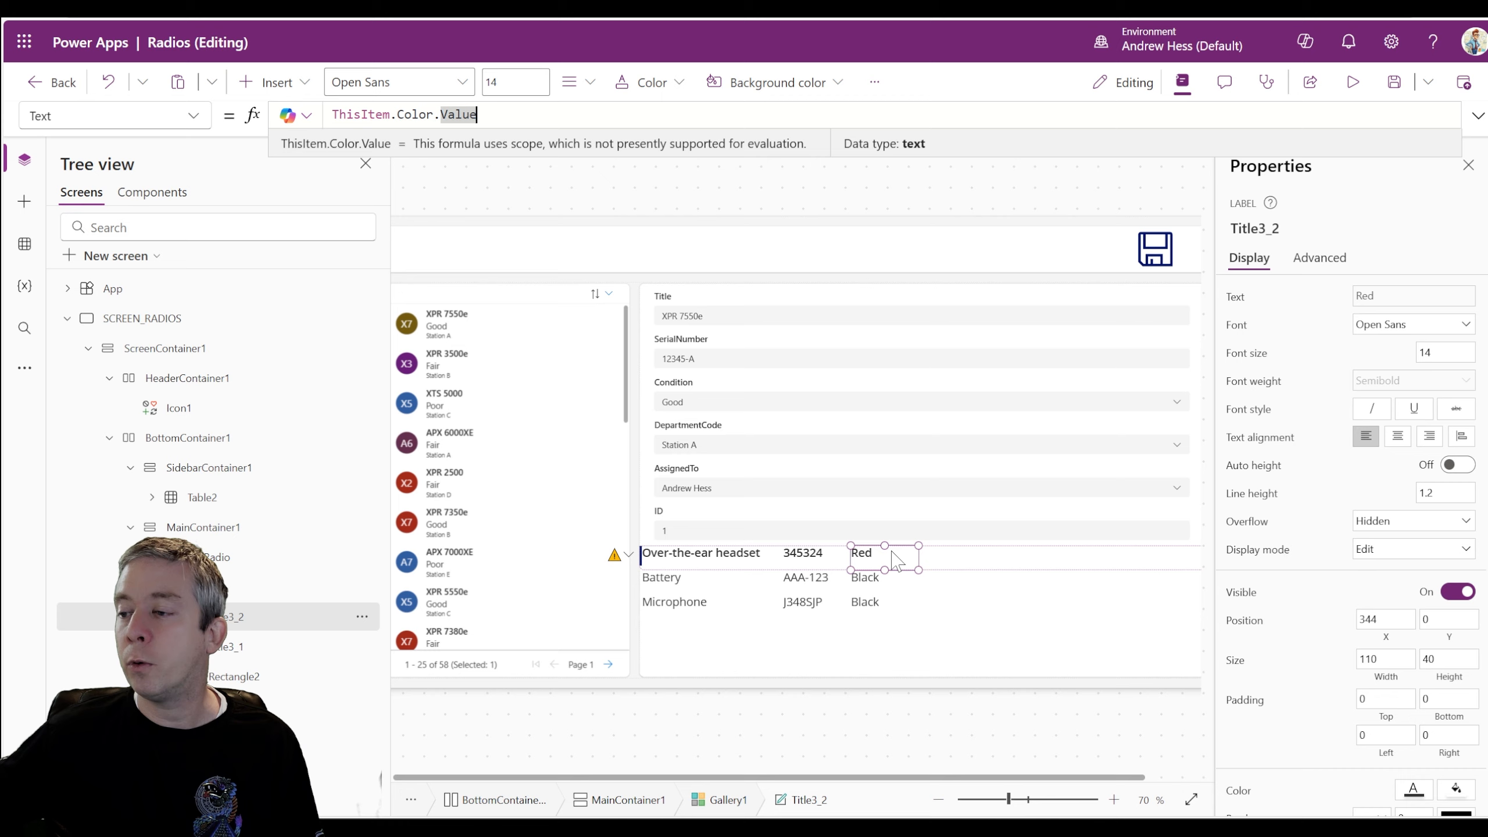
# Step: Preview the app and select several radios to check which accessories appear beneath the form for each, including XPR 3500e and XPR 7550e
pyautogui.click(645, 554)
pyautogui.click(1355, 83)
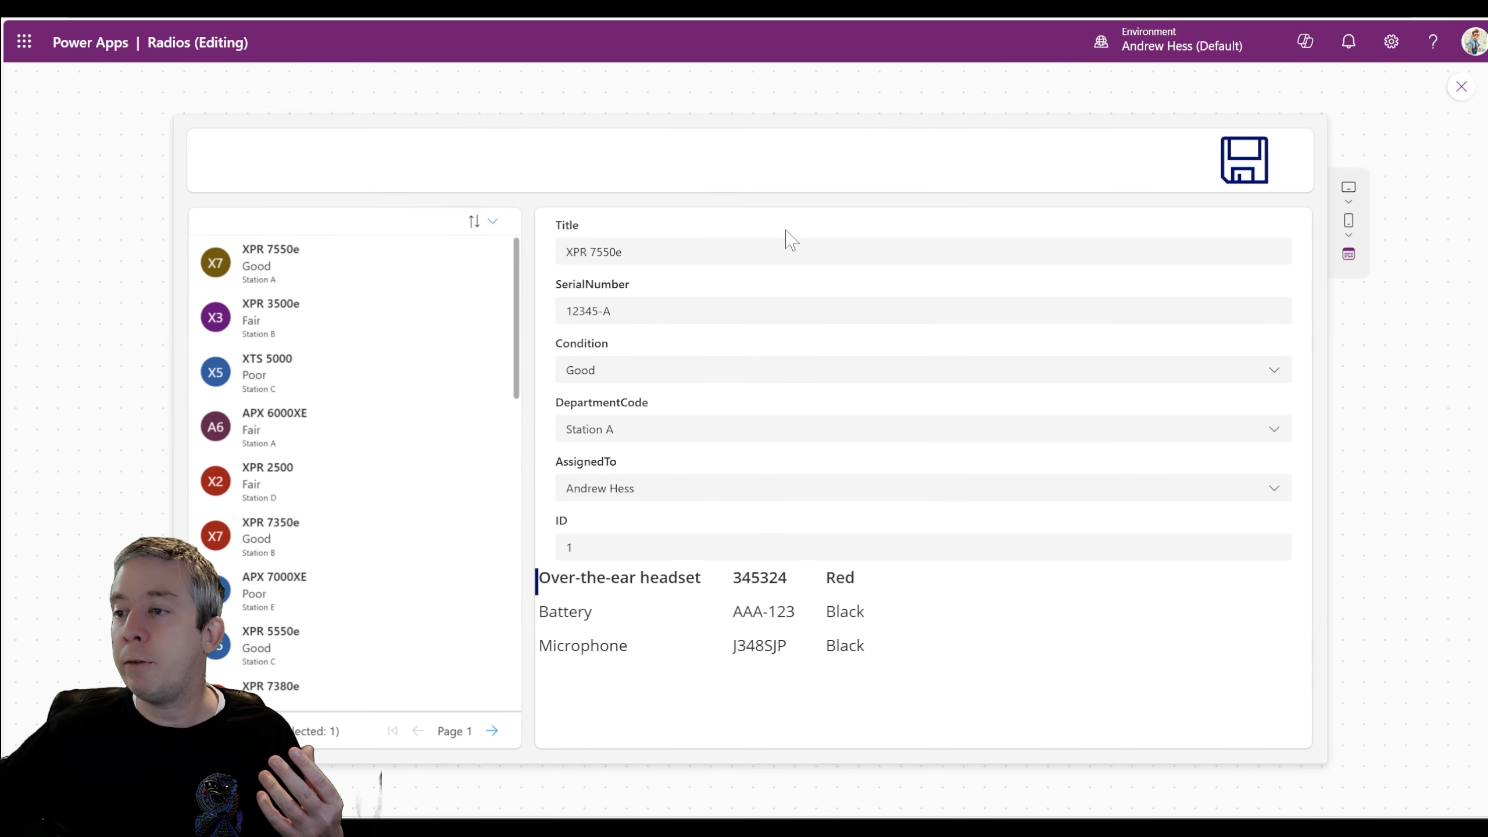
pyautogui.click(309, 316)
pyautogui.click(322, 410)
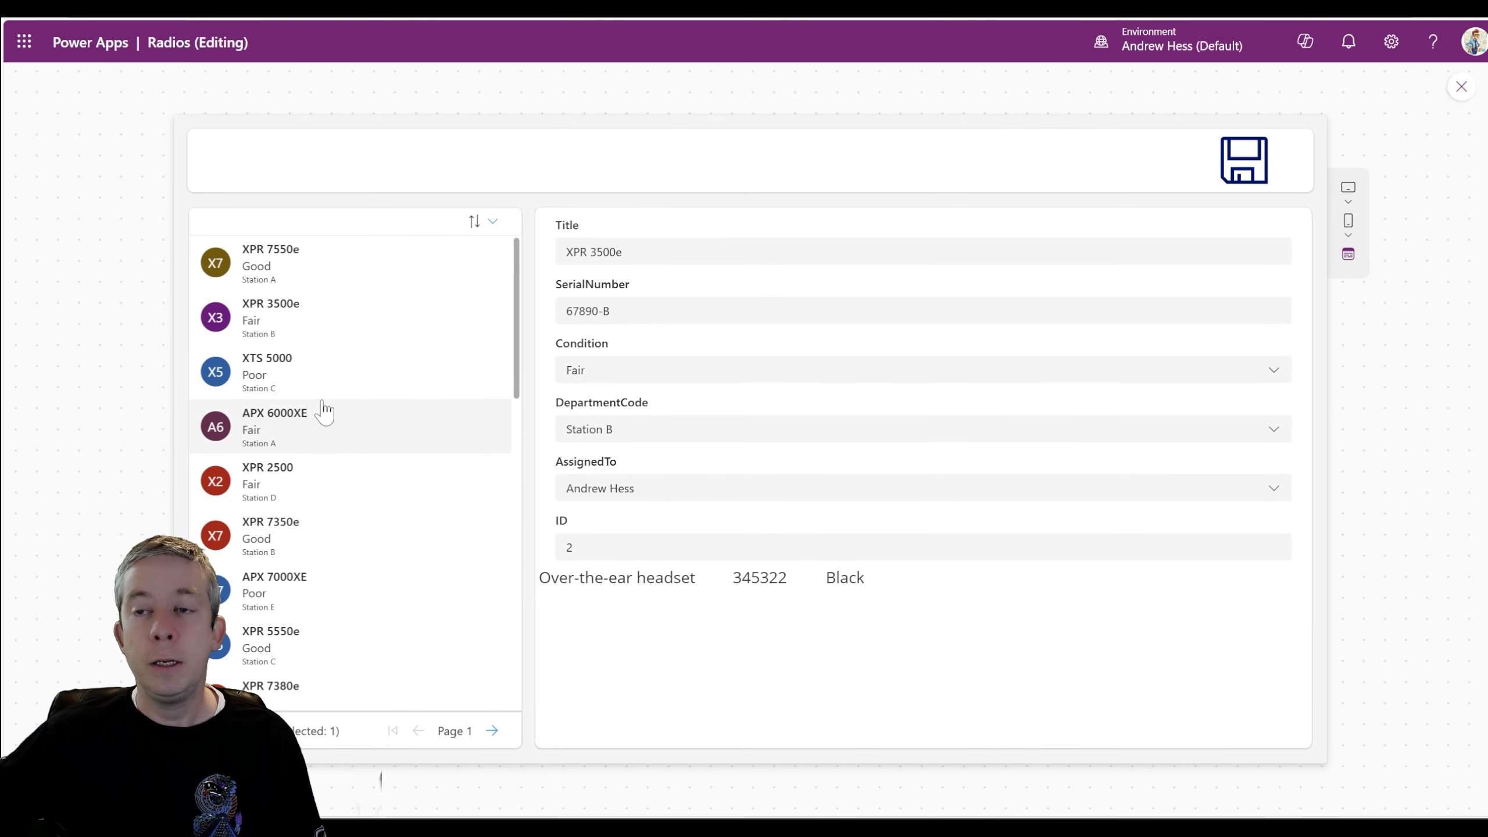
pyautogui.click(287, 478)
pyautogui.tripleClick(301, 339)
pyautogui.click(306, 375)
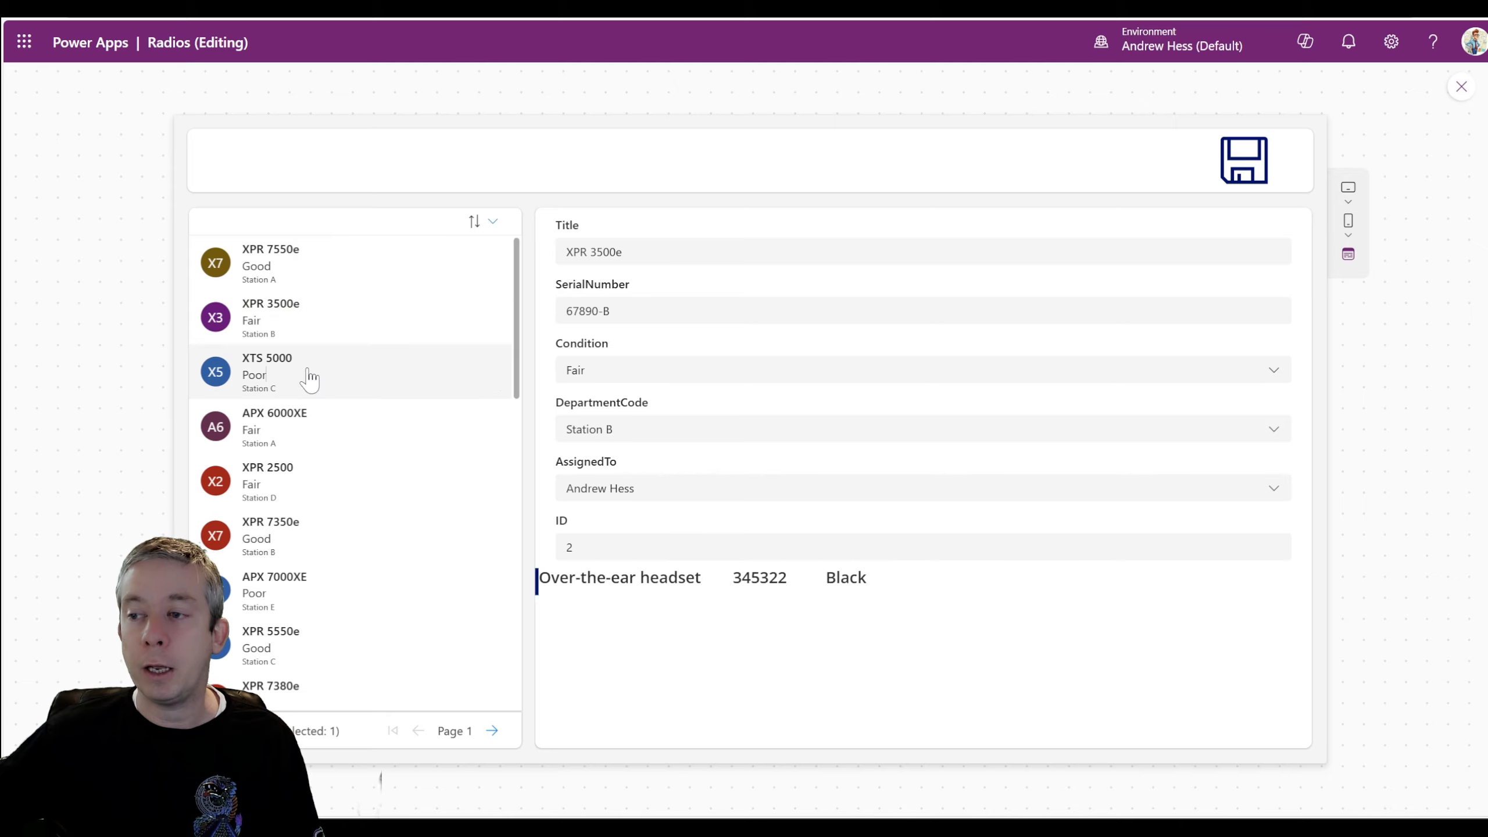
pyautogui.click(306, 434)
pyautogui.click(305, 291)
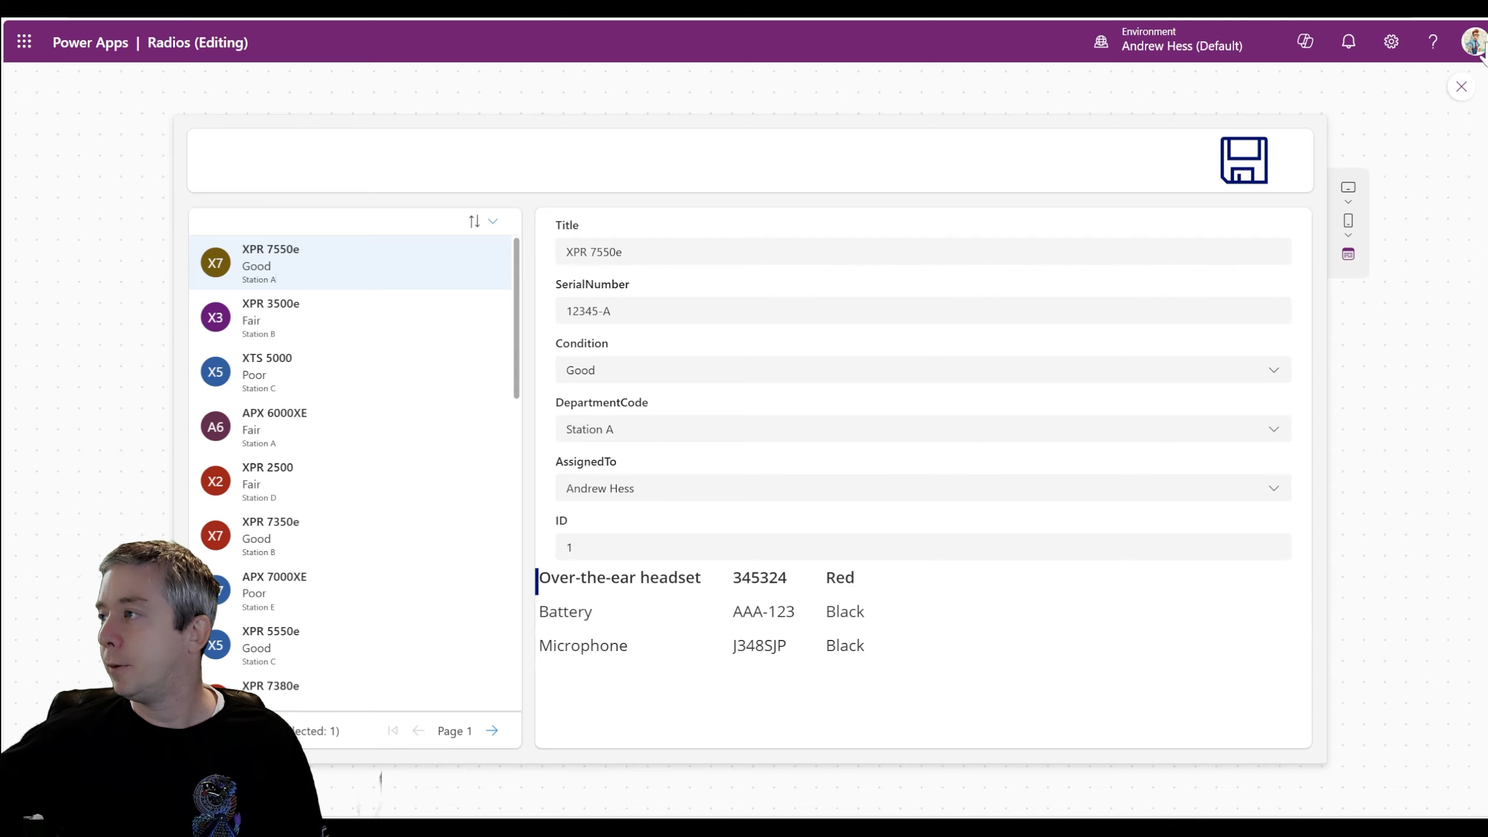
pyautogui.click(1463, 87)
# Step: Insert a text control into MainContainer1 and try moving frmRadio below it in the container's order
pyautogui.click(645, 562)
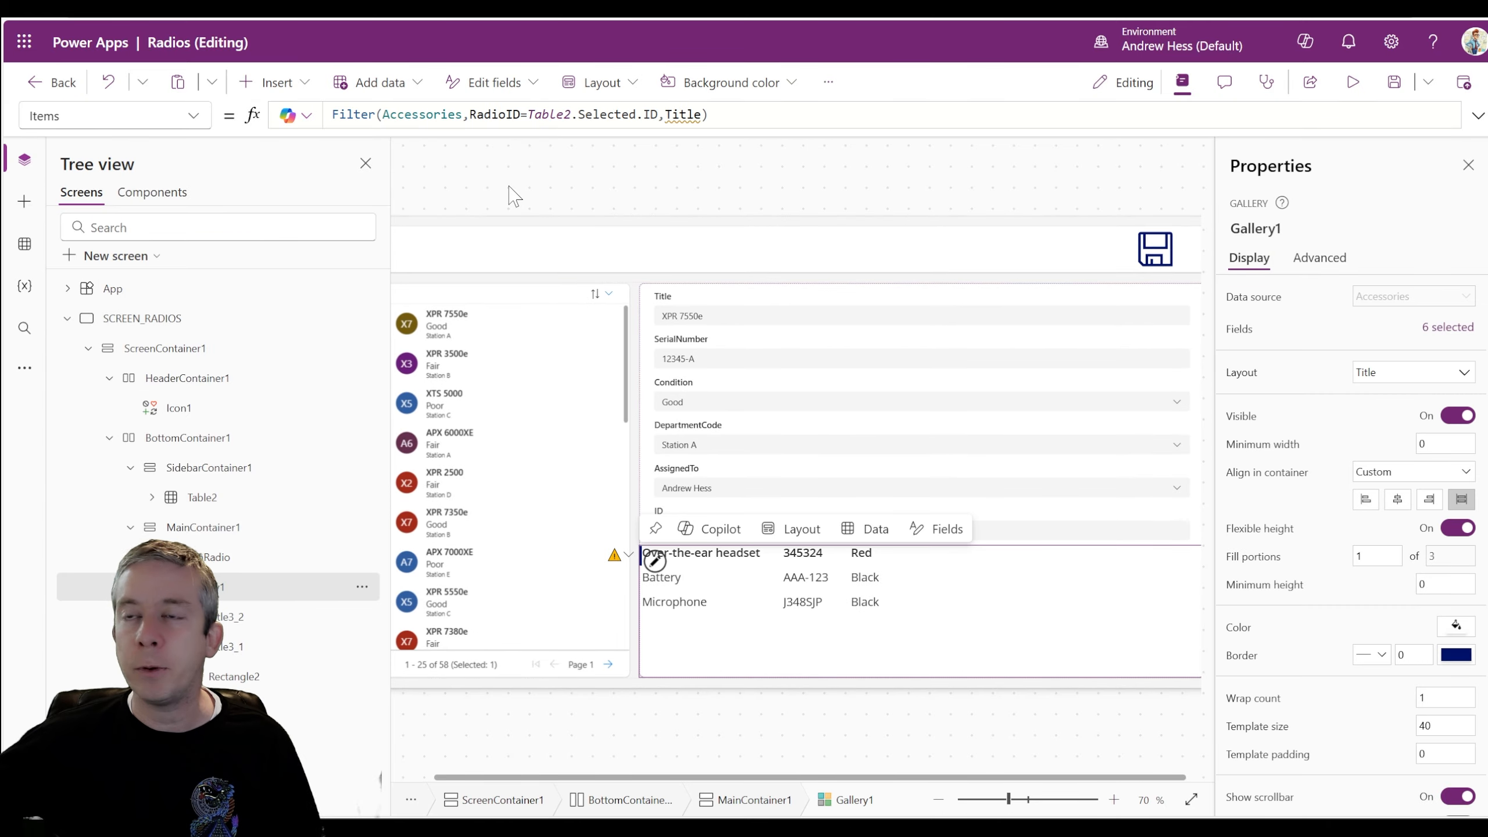
pyautogui.click(261, 83)
pyautogui.click(282, 190)
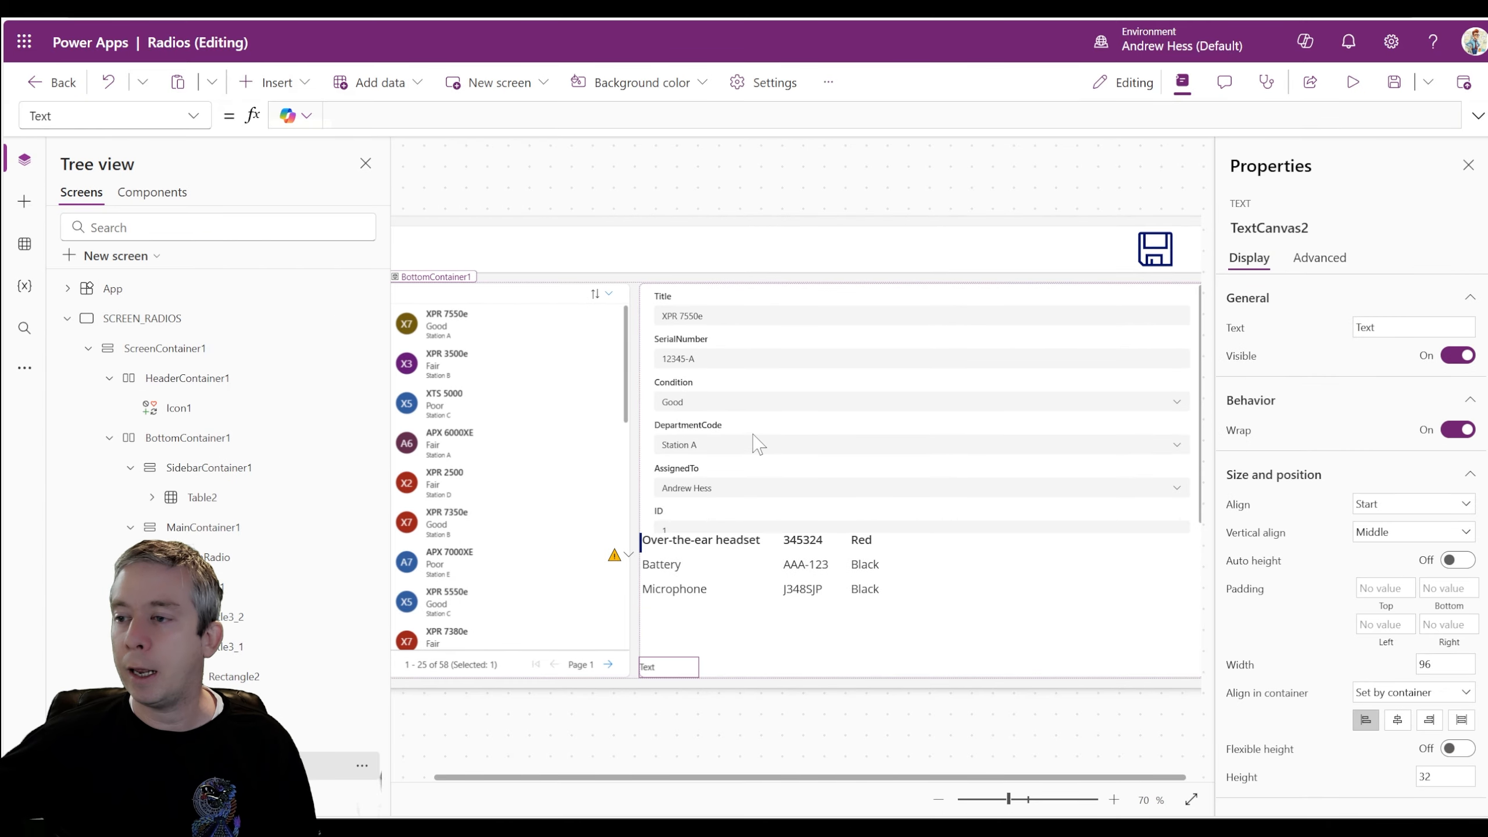
pyautogui.click(361, 764)
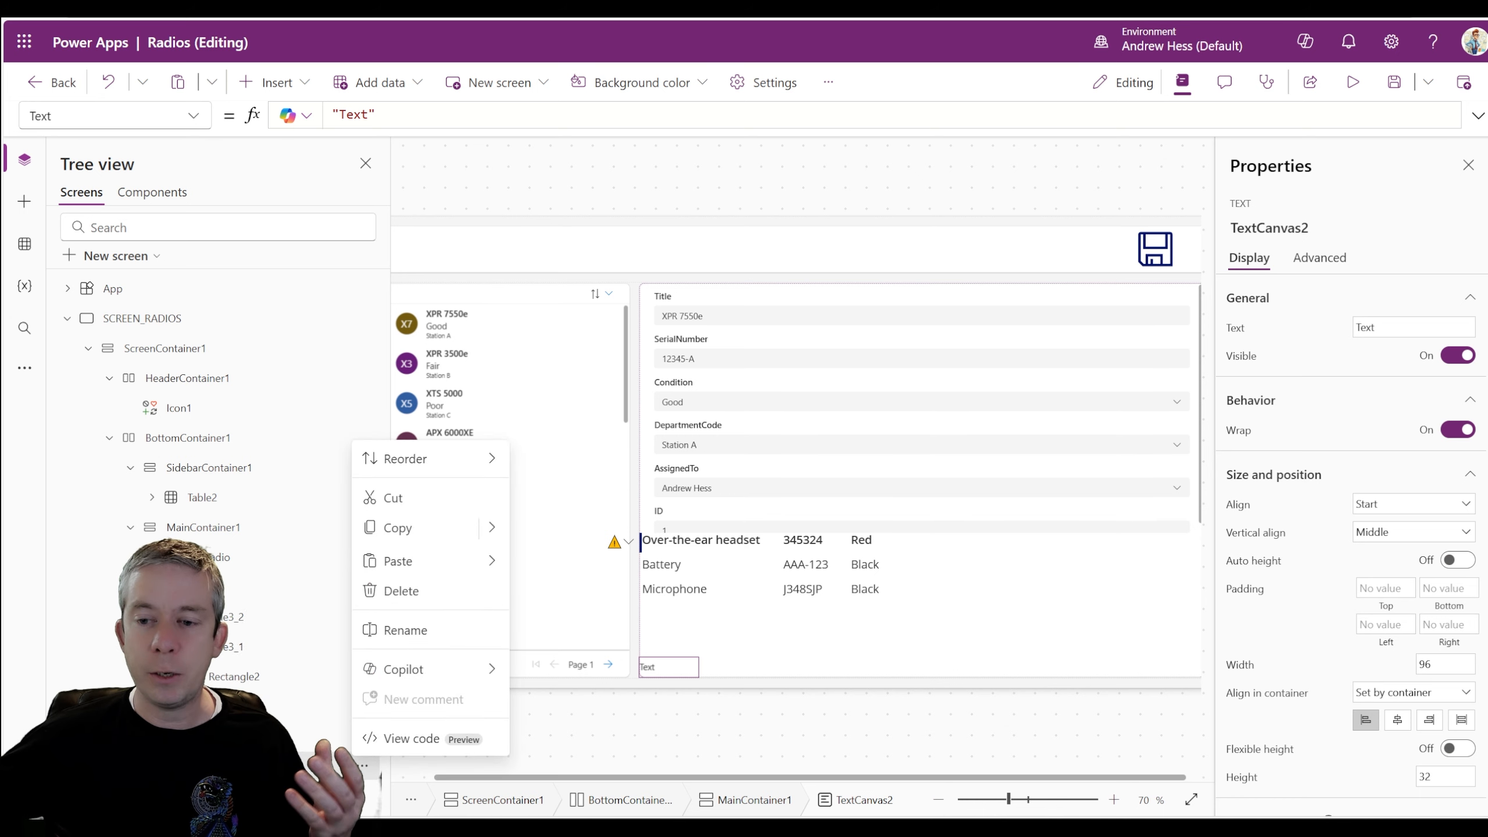
pyautogui.click(257, 765)
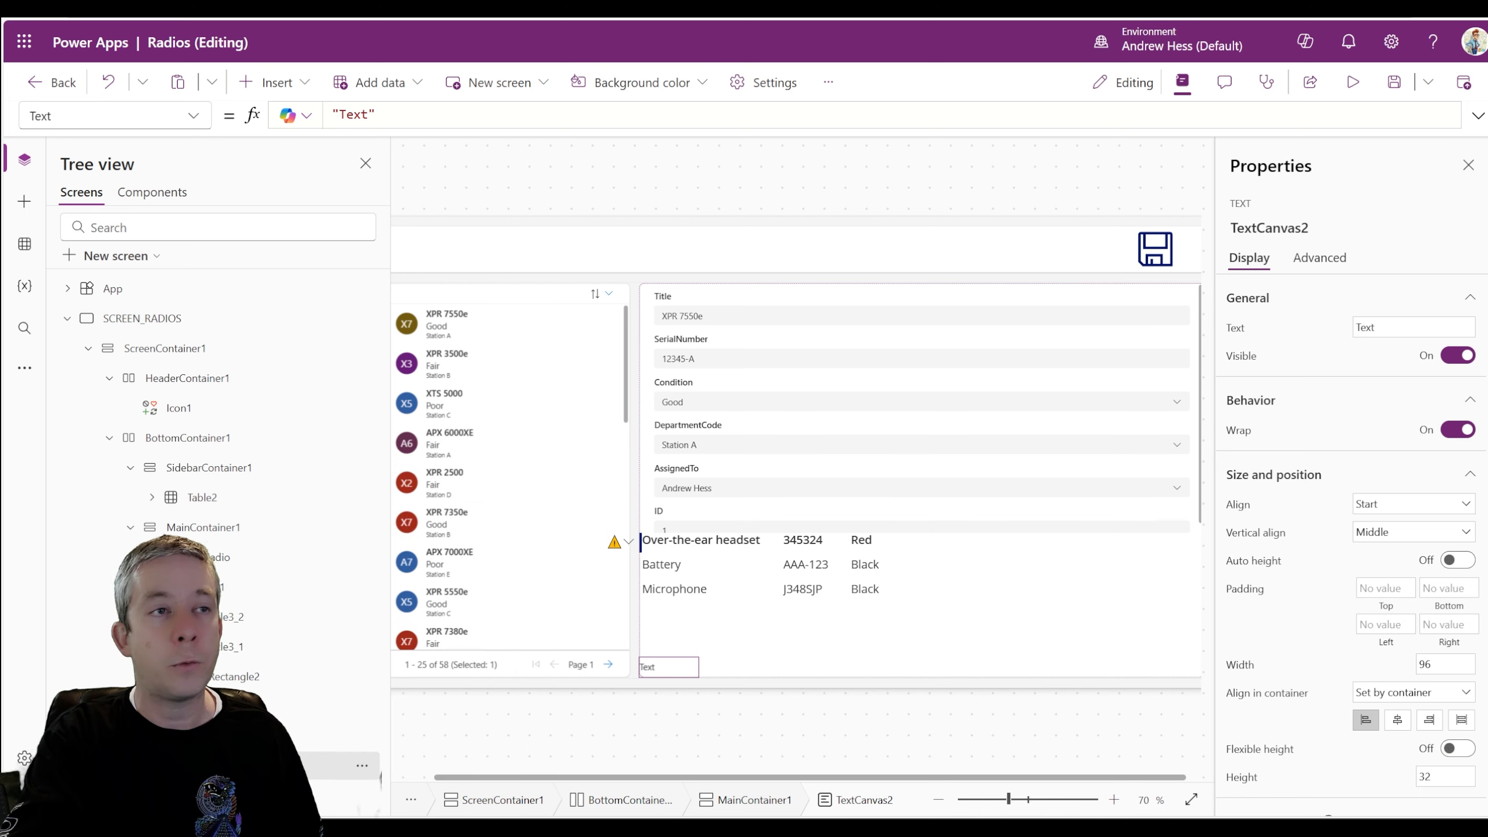
pyautogui.moveTo(205, 558); pyautogui.dragTo(235, 772)
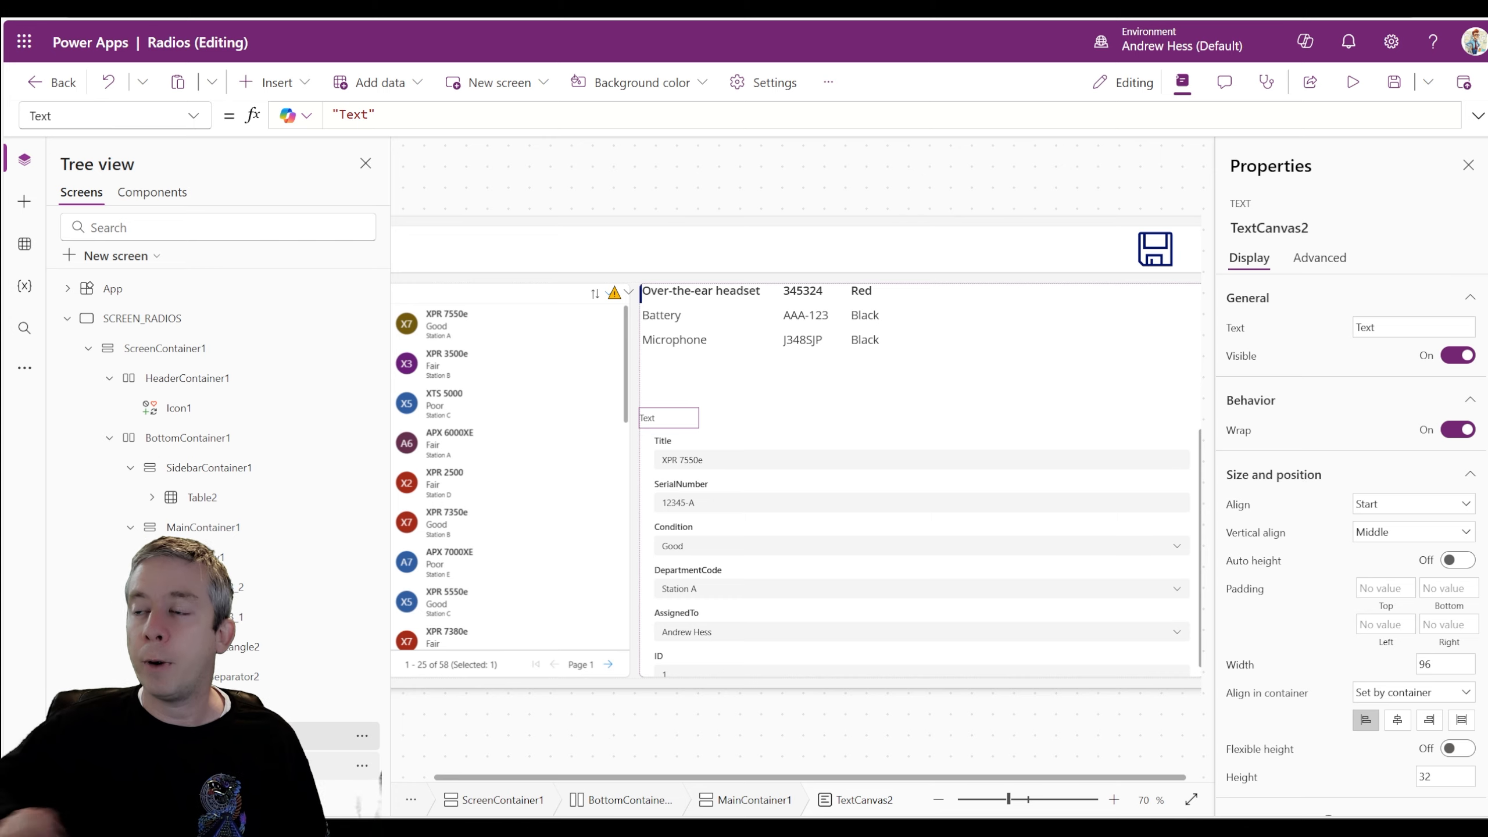
# Step: Stretch the new text control across MainContainer1's width and turn on its flexible height
pyautogui.click(676, 414)
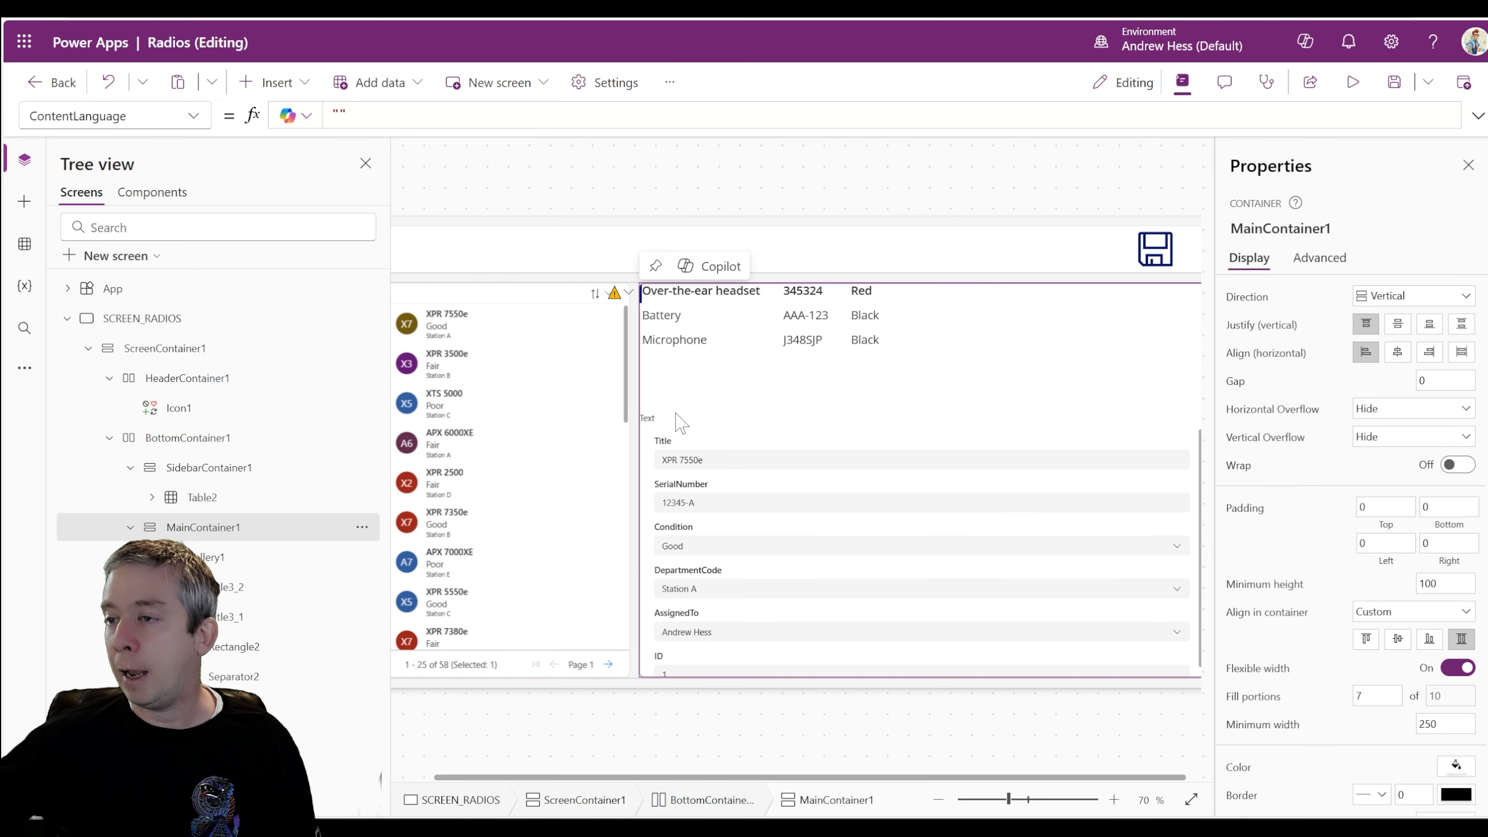
pyautogui.click(676, 413)
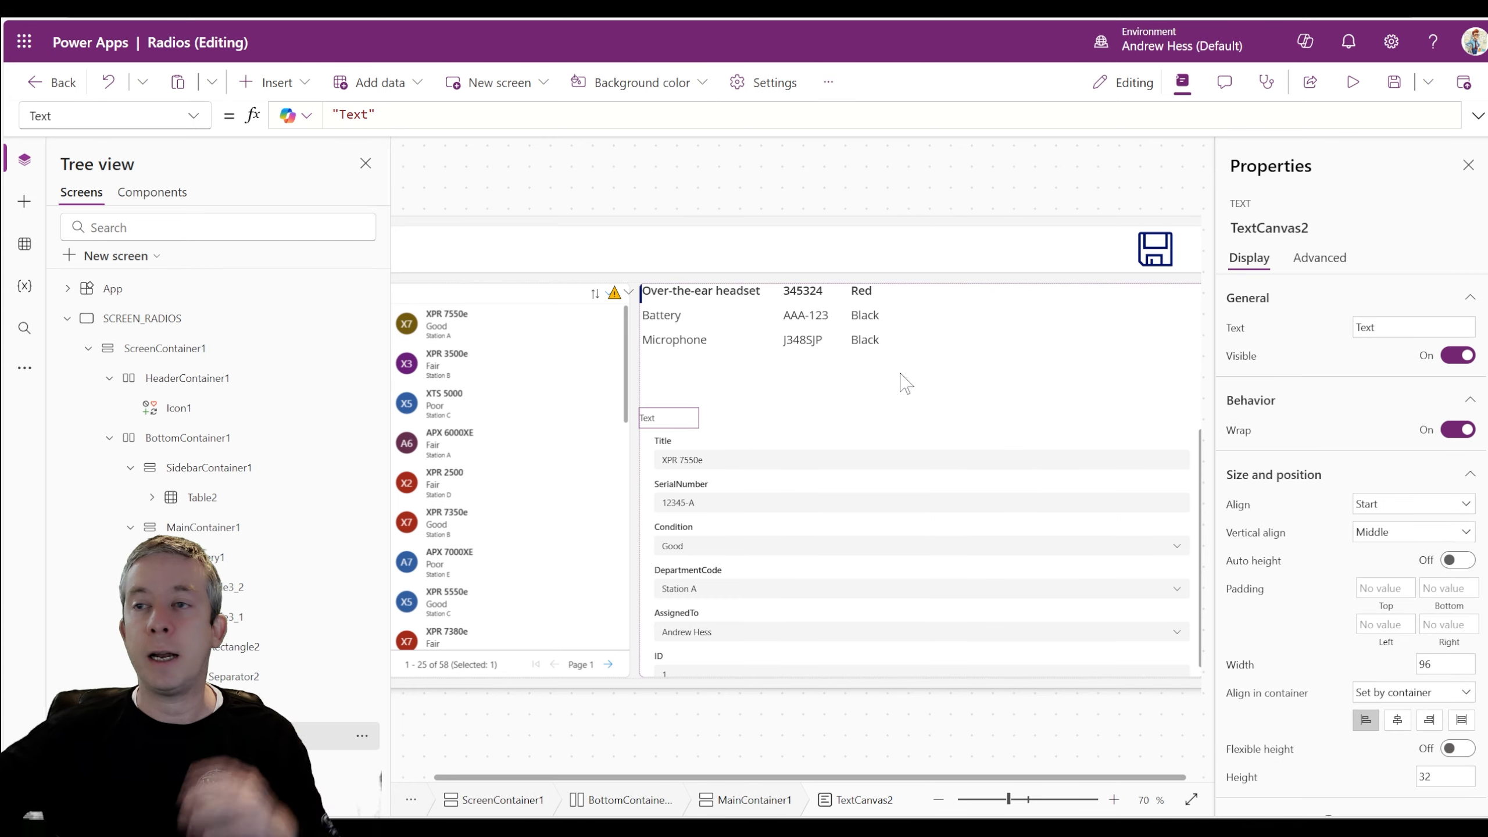
pyautogui.scroll(-2, 1377, 399)
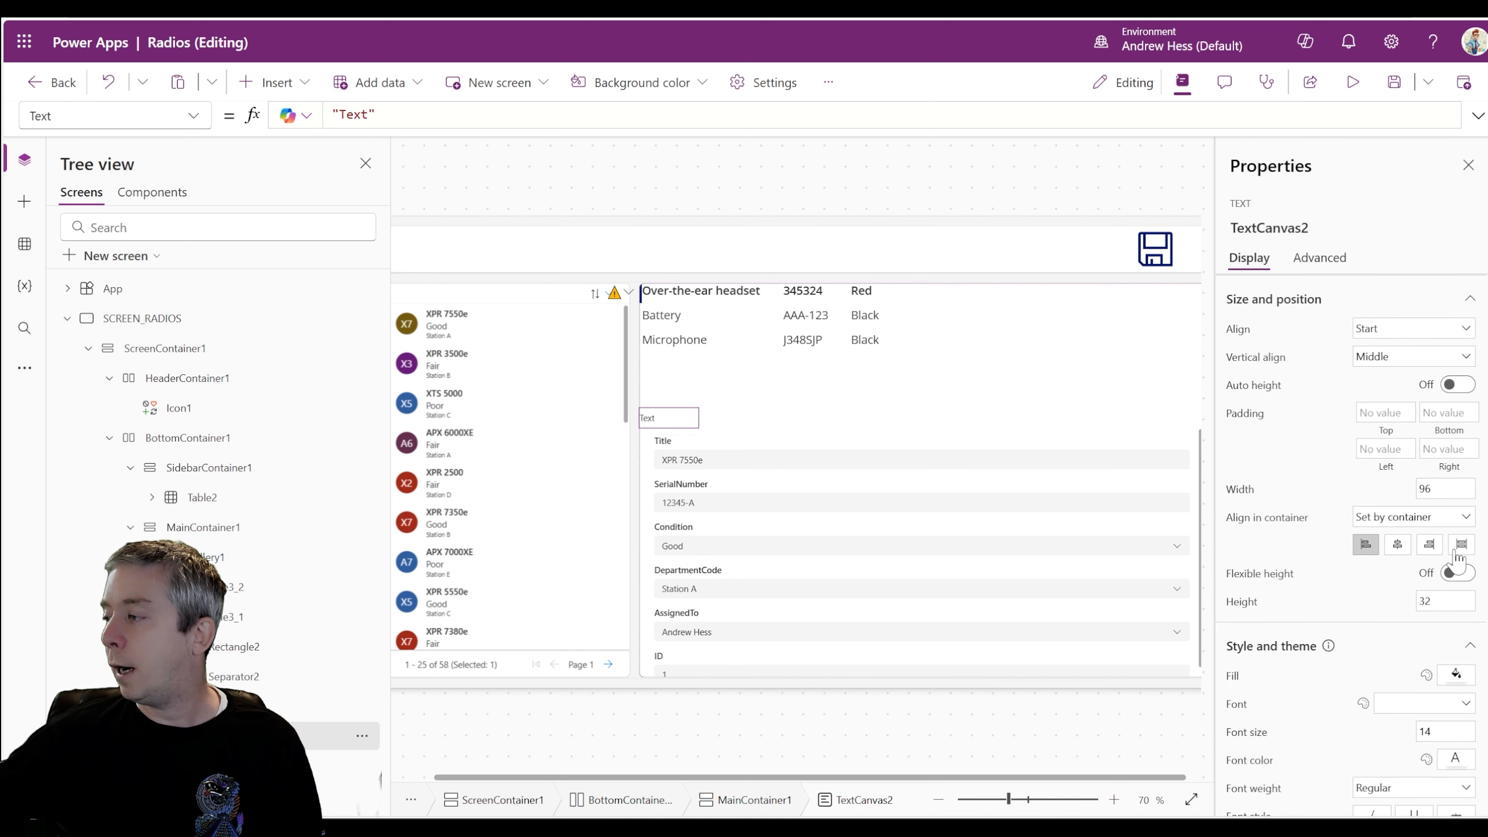
pyautogui.click(1462, 545)
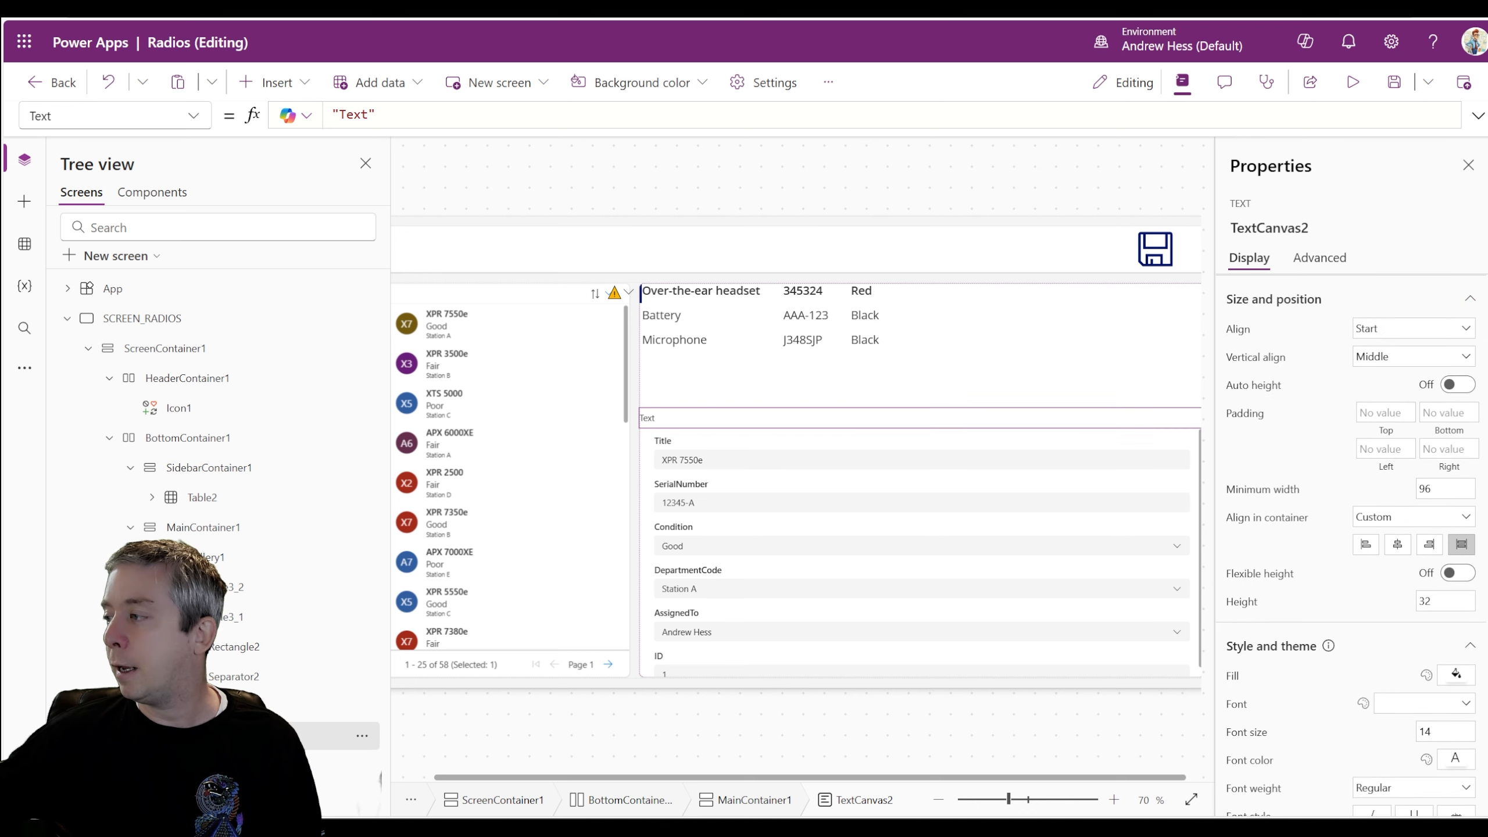
pyautogui.scroll(-1, 1382, 501)
pyautogui.click(1455, 502)
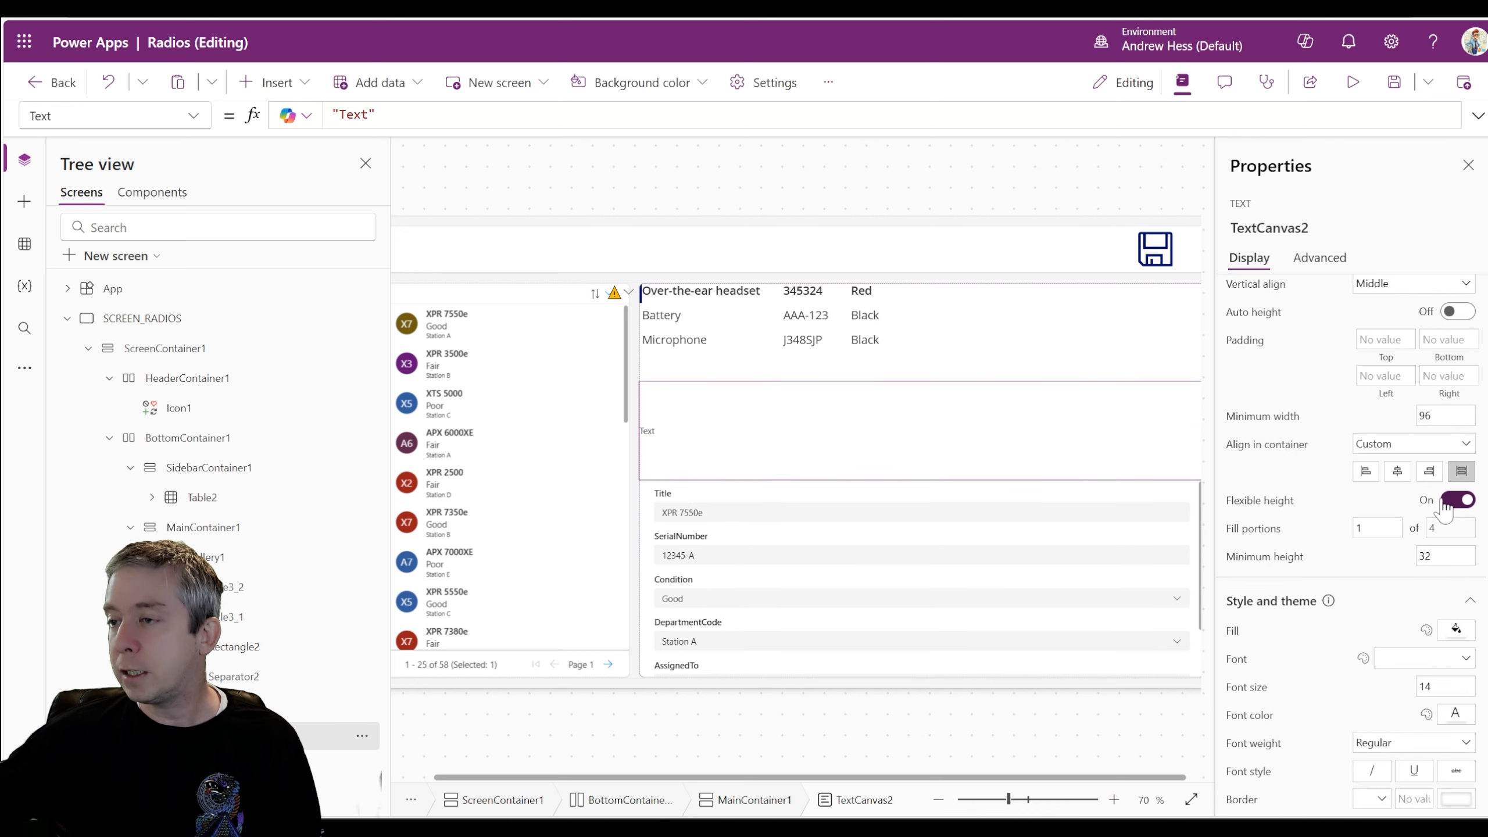
# Step: Reorder MainContainer1's contents so frmRadio comes first, the text control second and the accessories gallery last
pyautogui.click(792, 572)
pyautogui.click(702, 497)
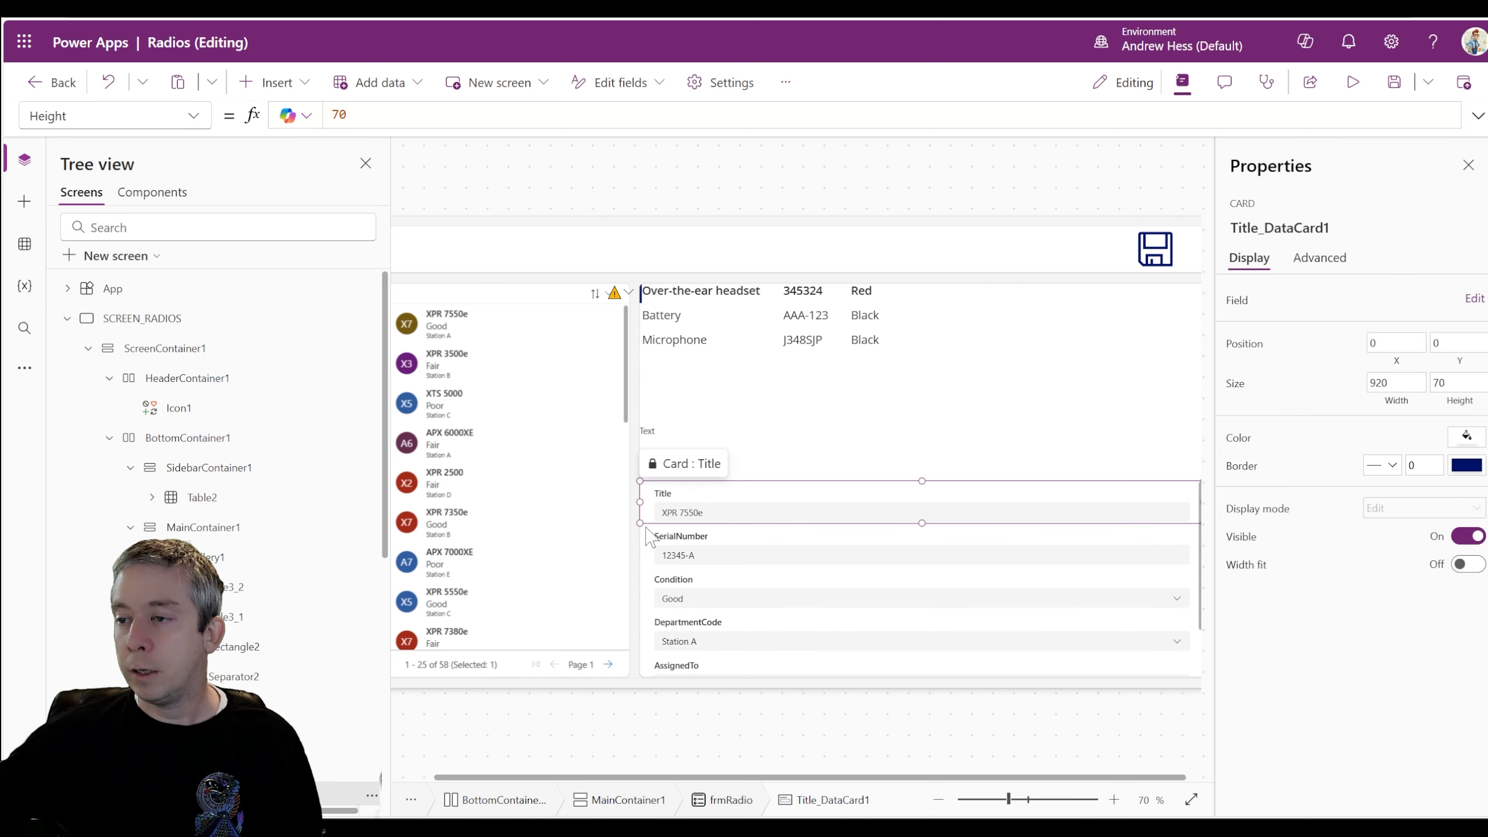
pyautogui.scroll(-2, 217, 668)
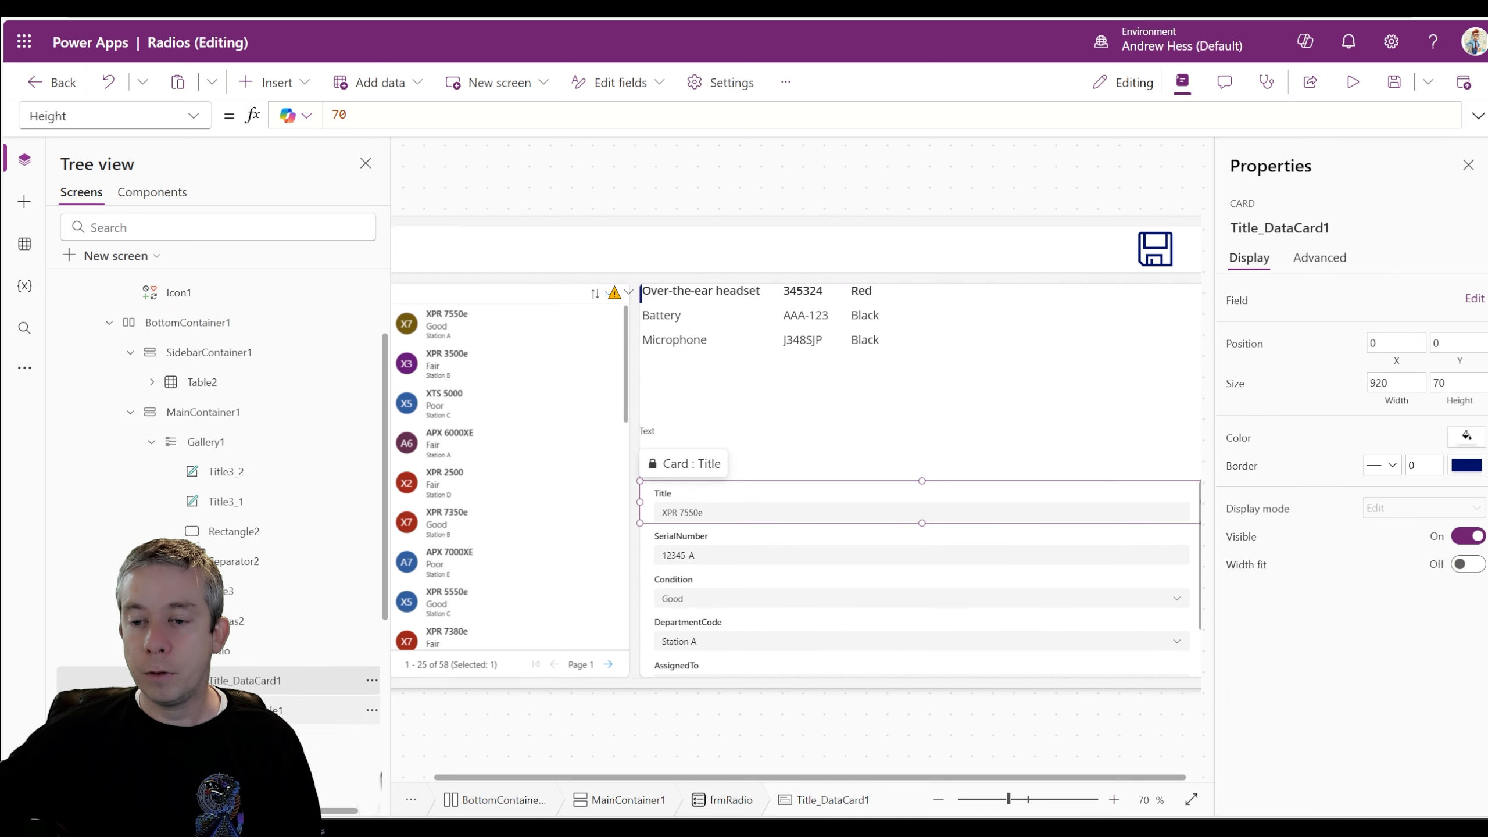
pyautogui.click(215, 659)
pyautogui.hotkey('ctrl', '[')
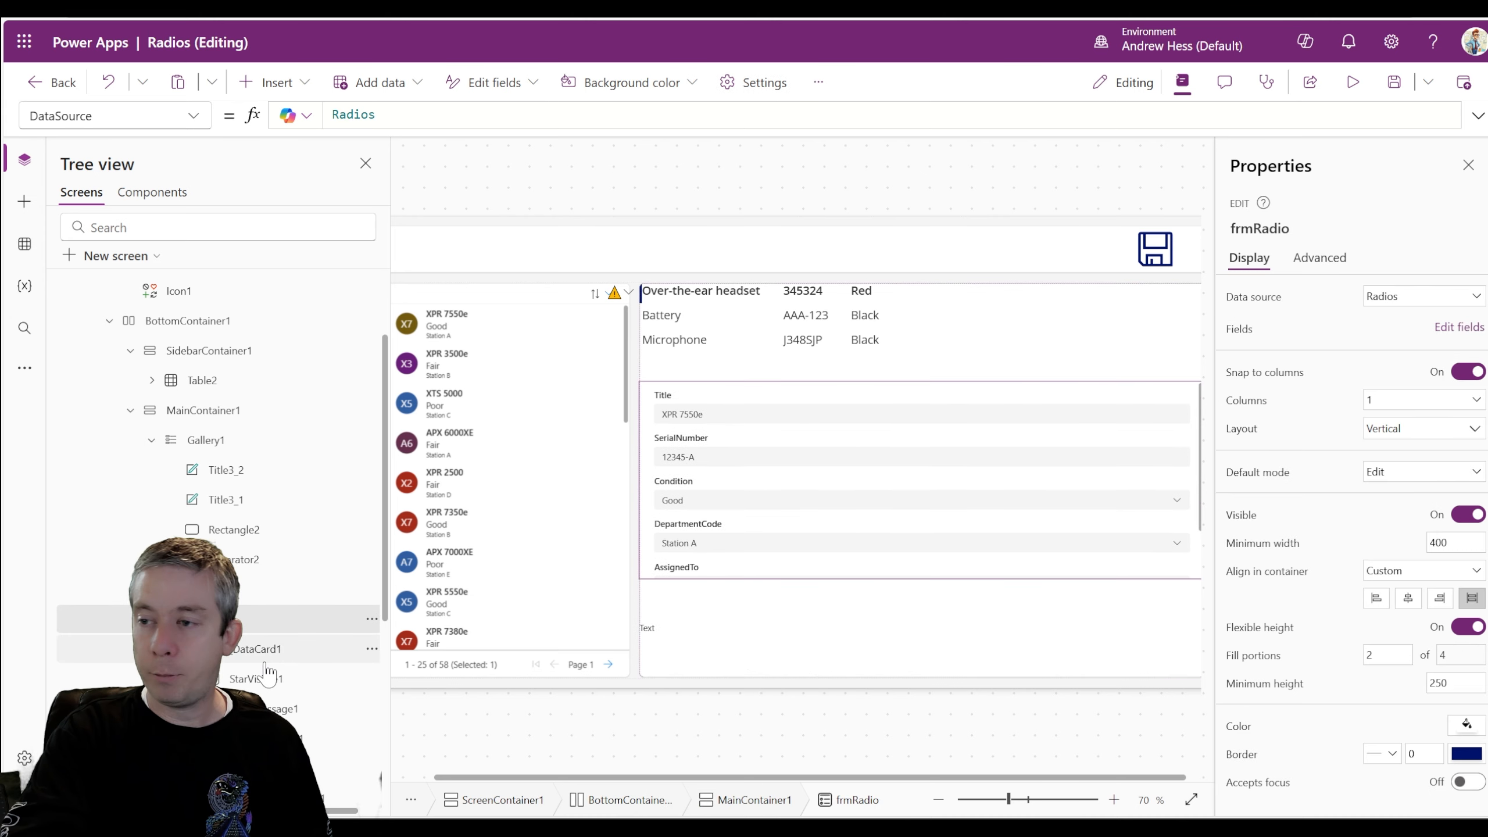
pyautogui.hotkey('ctrl', '[')
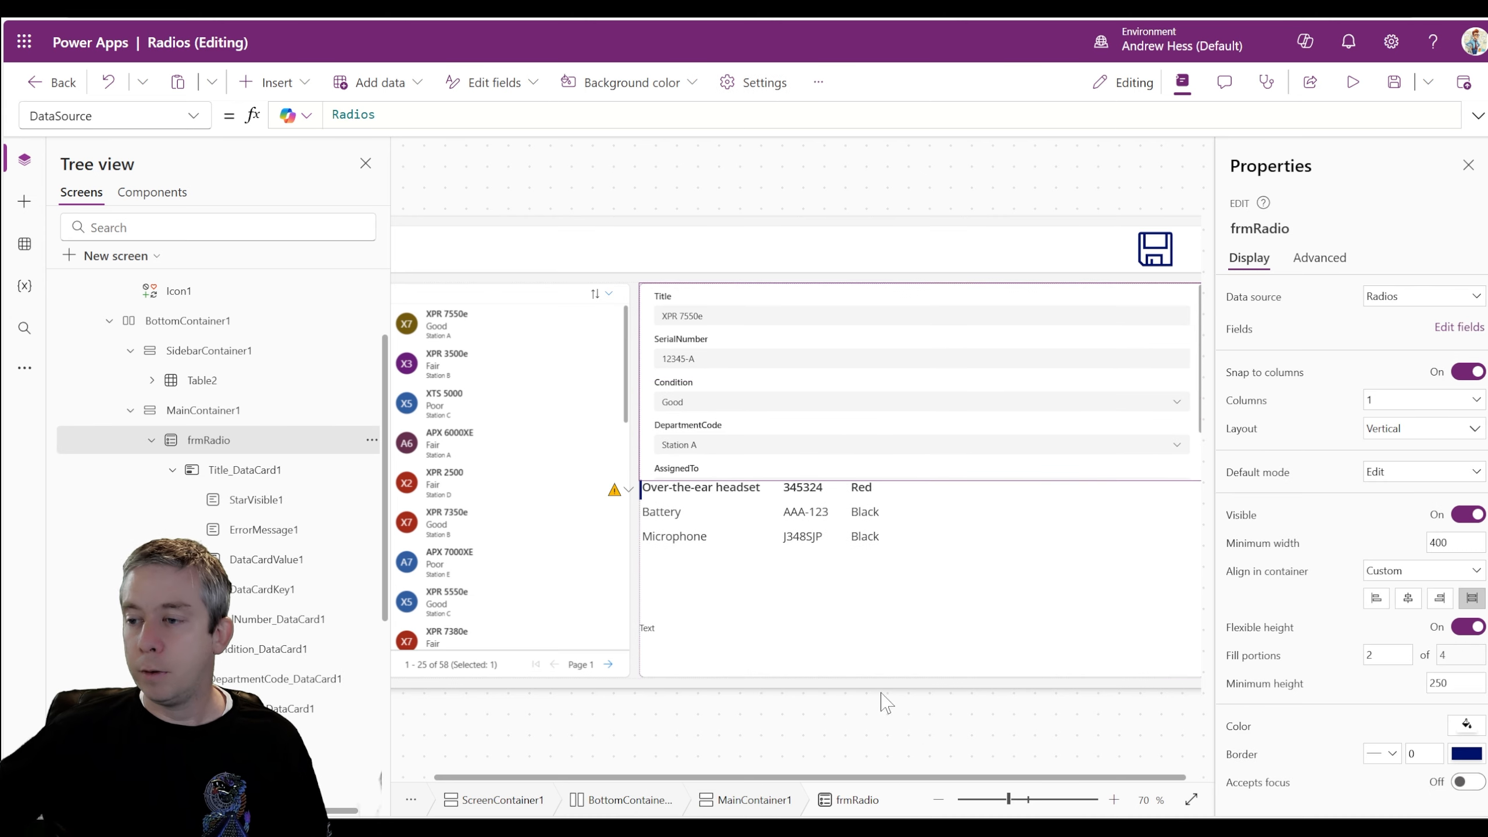
pyautogui.click(677, 633)
pyautogui.hotkey('ctrl', '[')
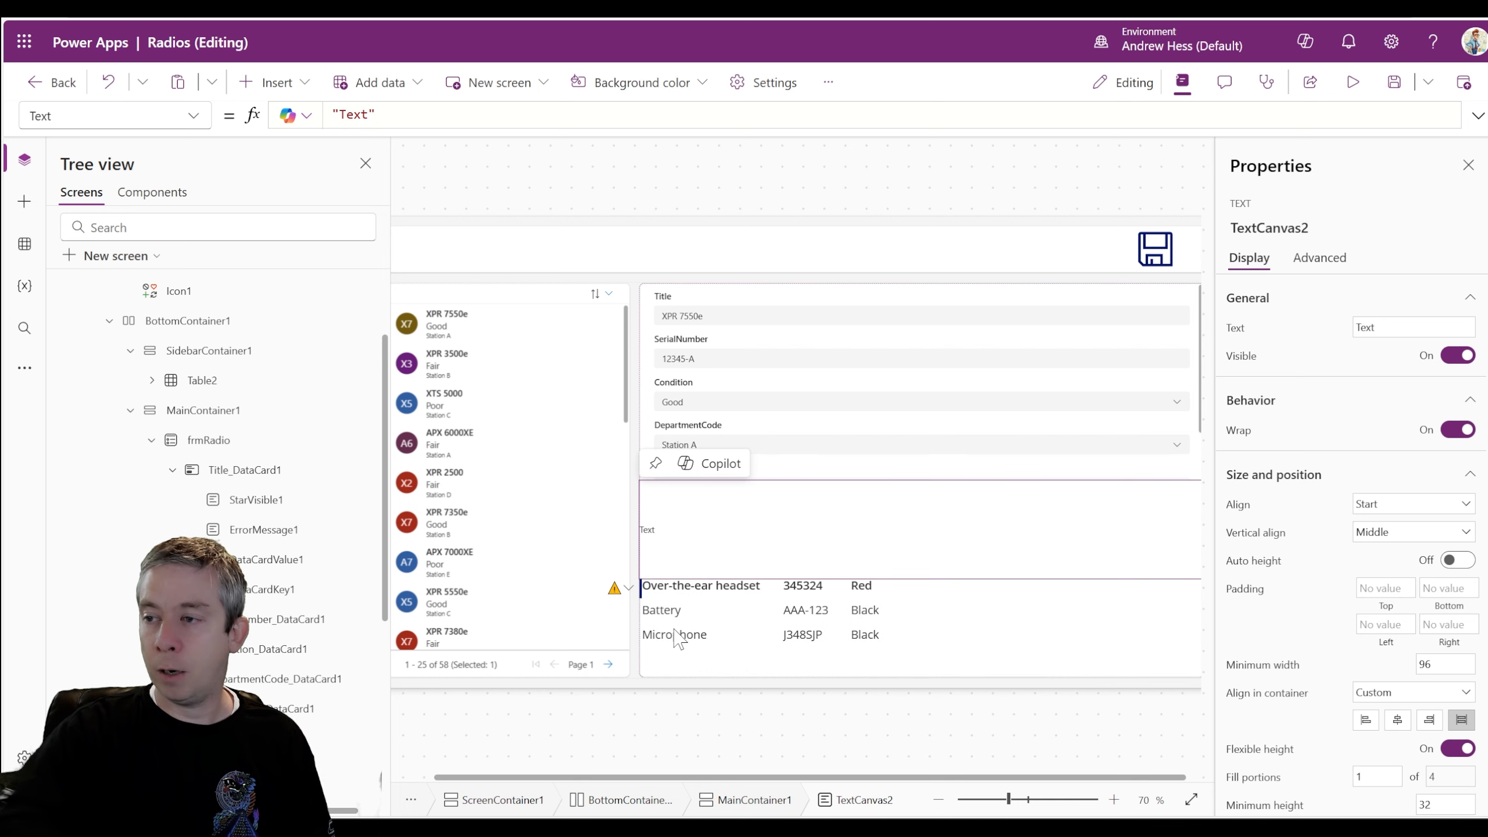
# Step: Set the fill portions of frmRadio to 6 and of the accessories gallery to 4
pyautogui.scroll(-3, 1274, 438)
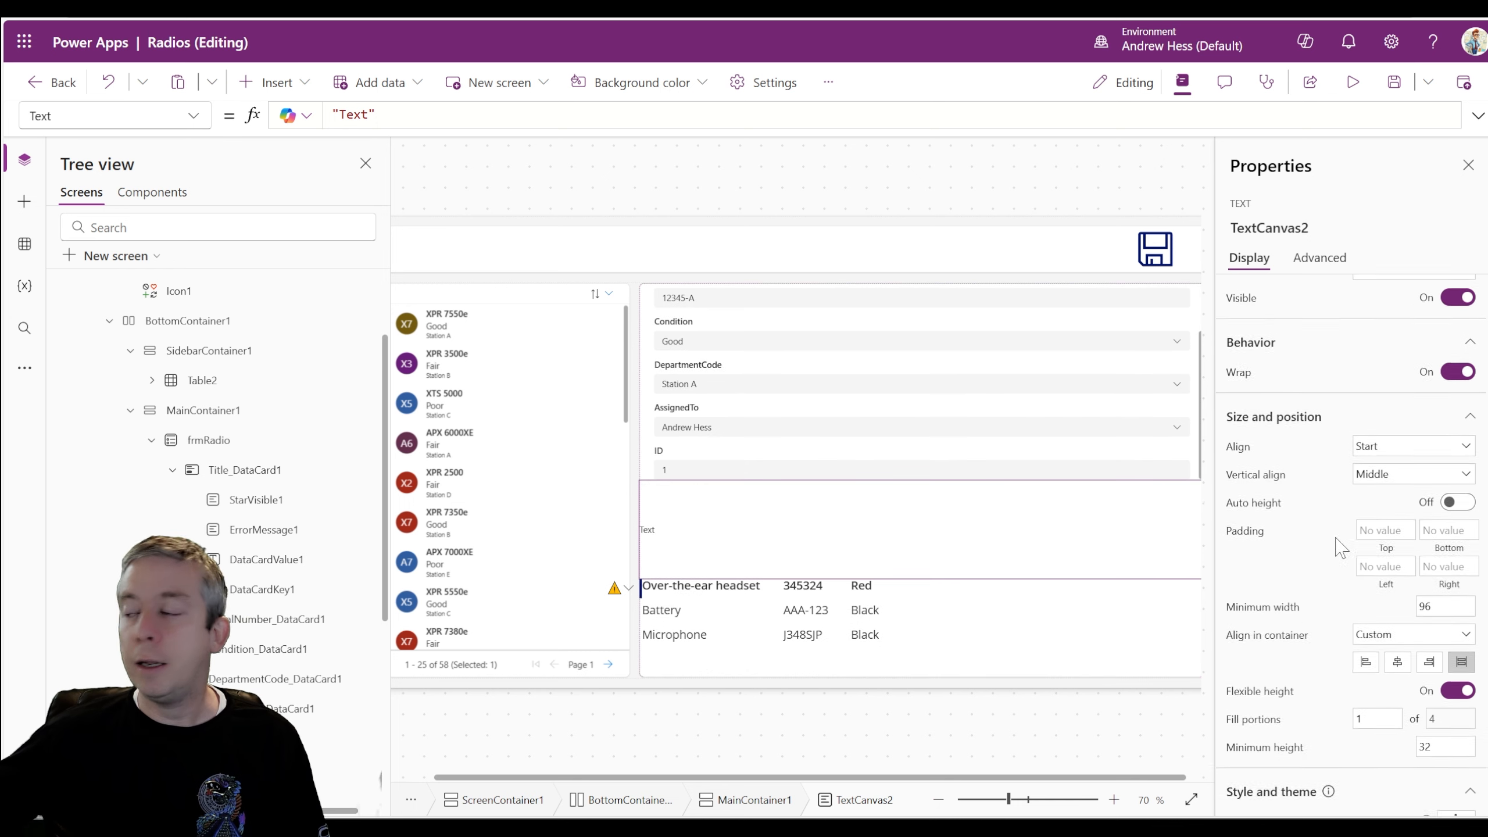
pyautogui.click(650, 431)
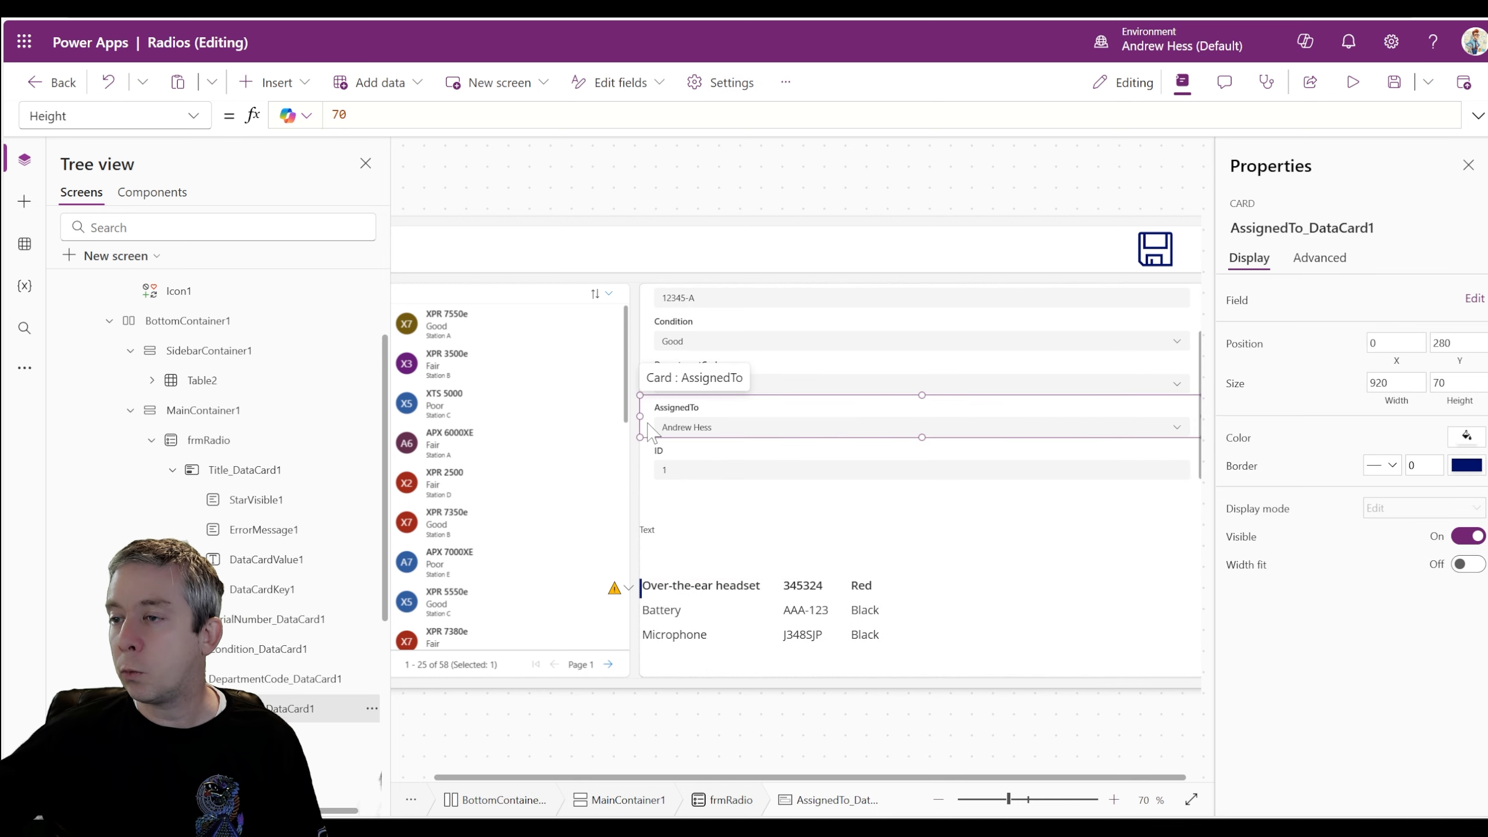
pyautogui.click(152, 440)
pyautogui.click(218, 557)
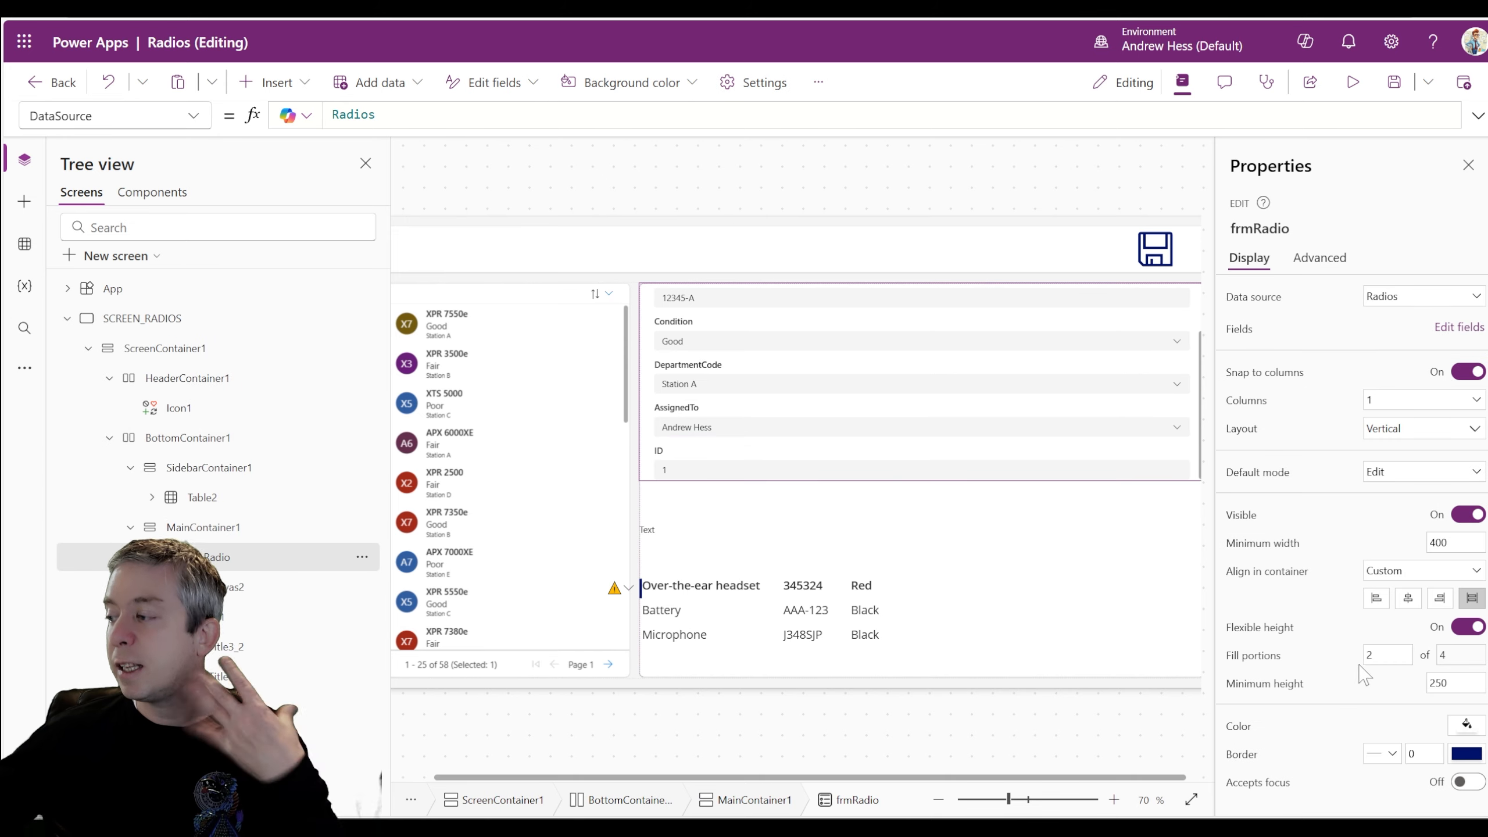
pyautogui.doubleClick(1388, 654)
pyautogui.write('7')
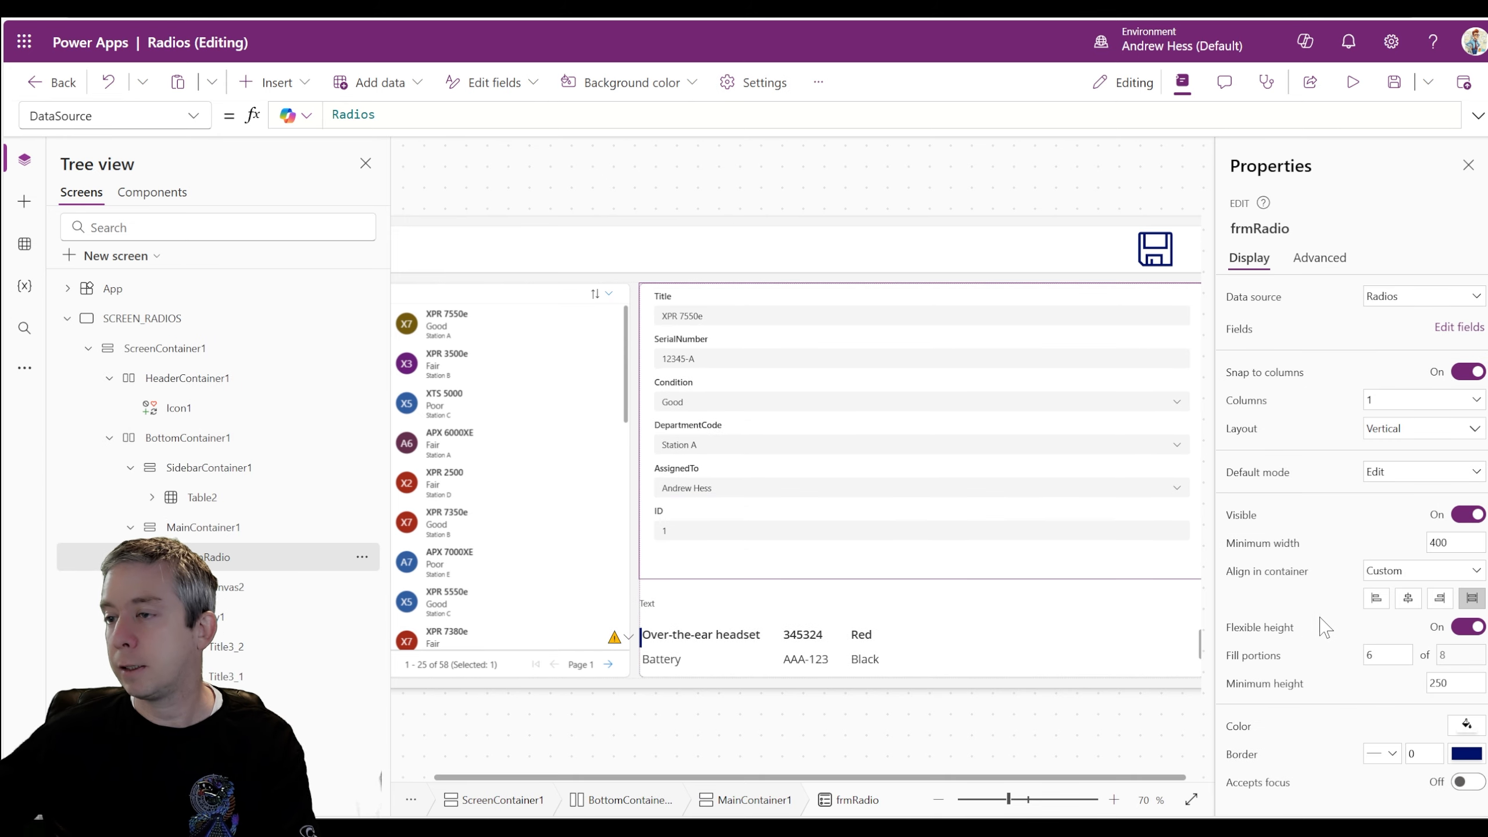
pyautogui.click(829, 636)
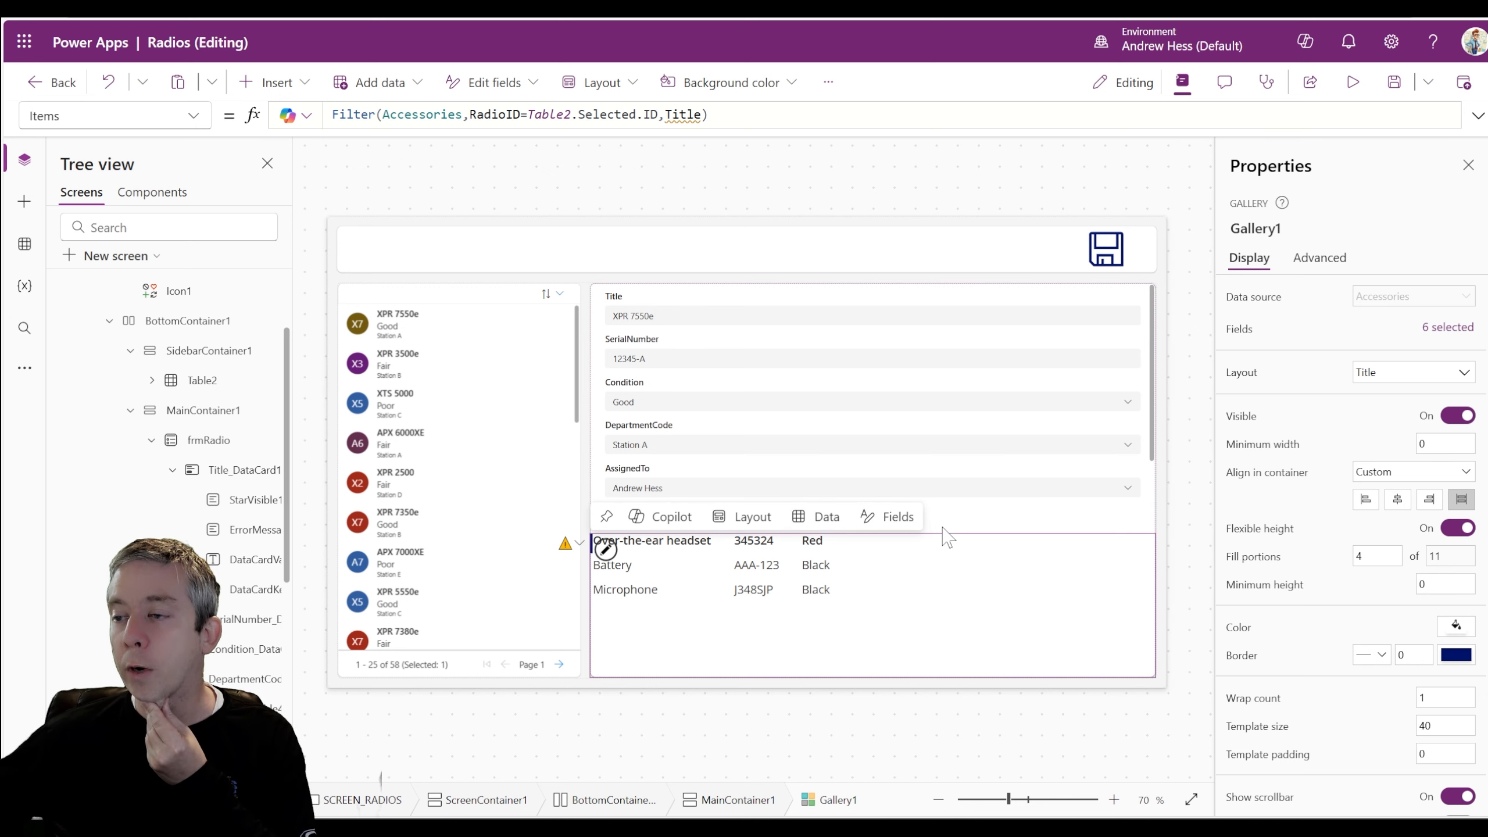
# Step: Set the text control between the form and gallery to "Accessories for this Radio" and align its text to Center
pyautogui.click(972, 530)
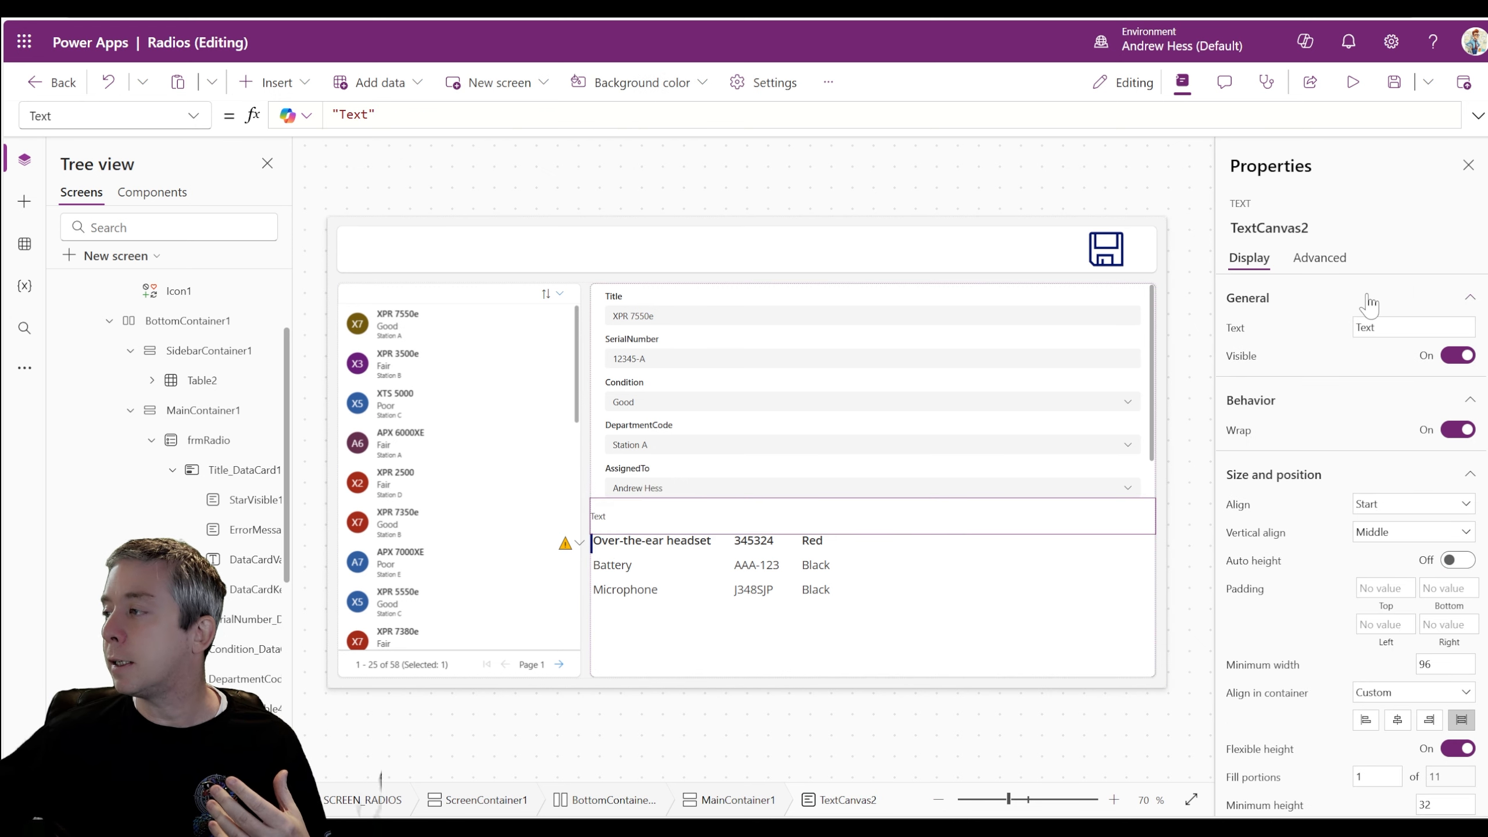
pyautogui.click(1368, 326)
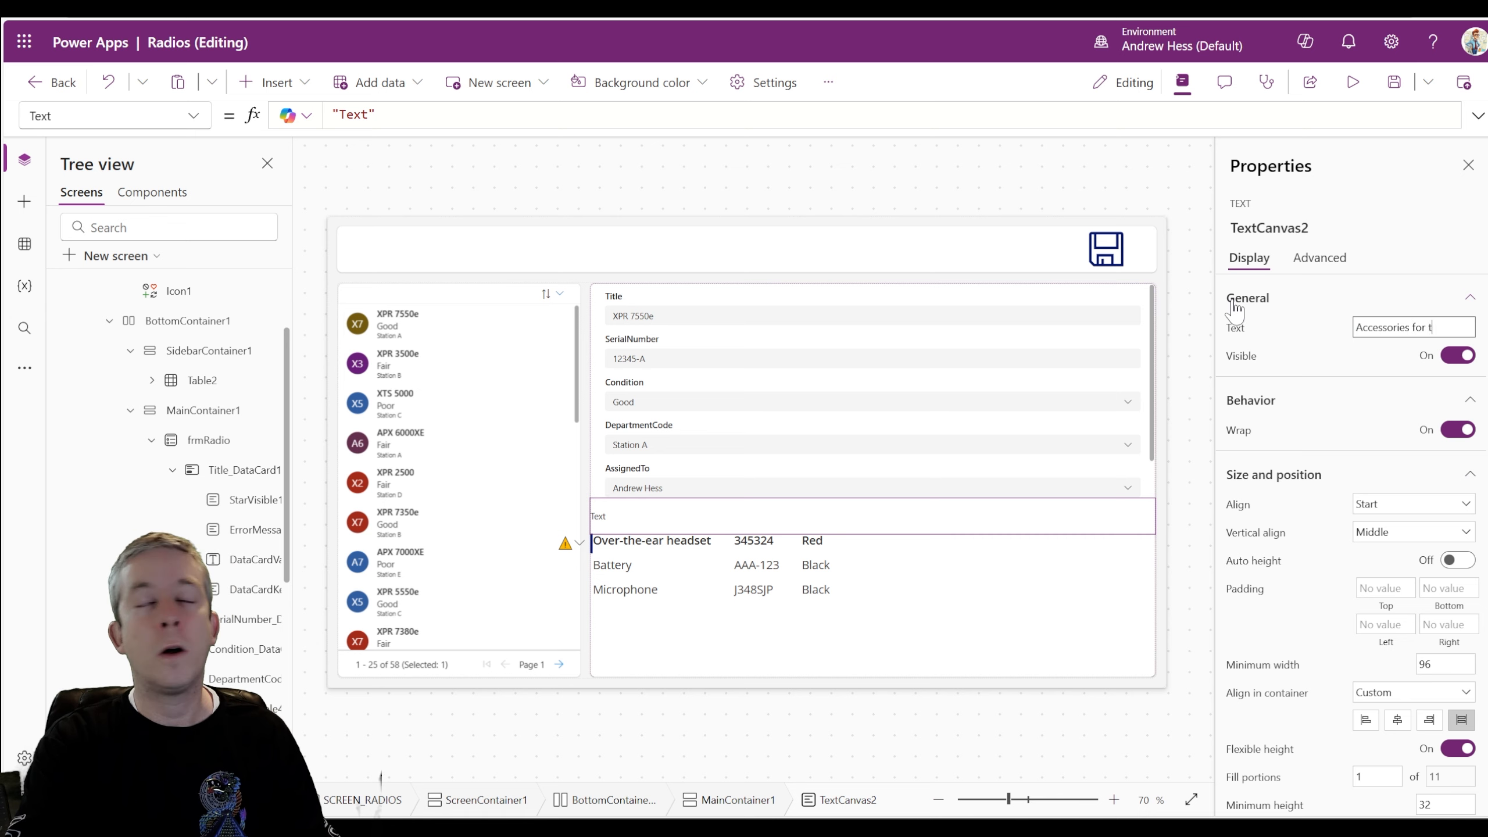
pyautogui.write('Accessories for this Radio')
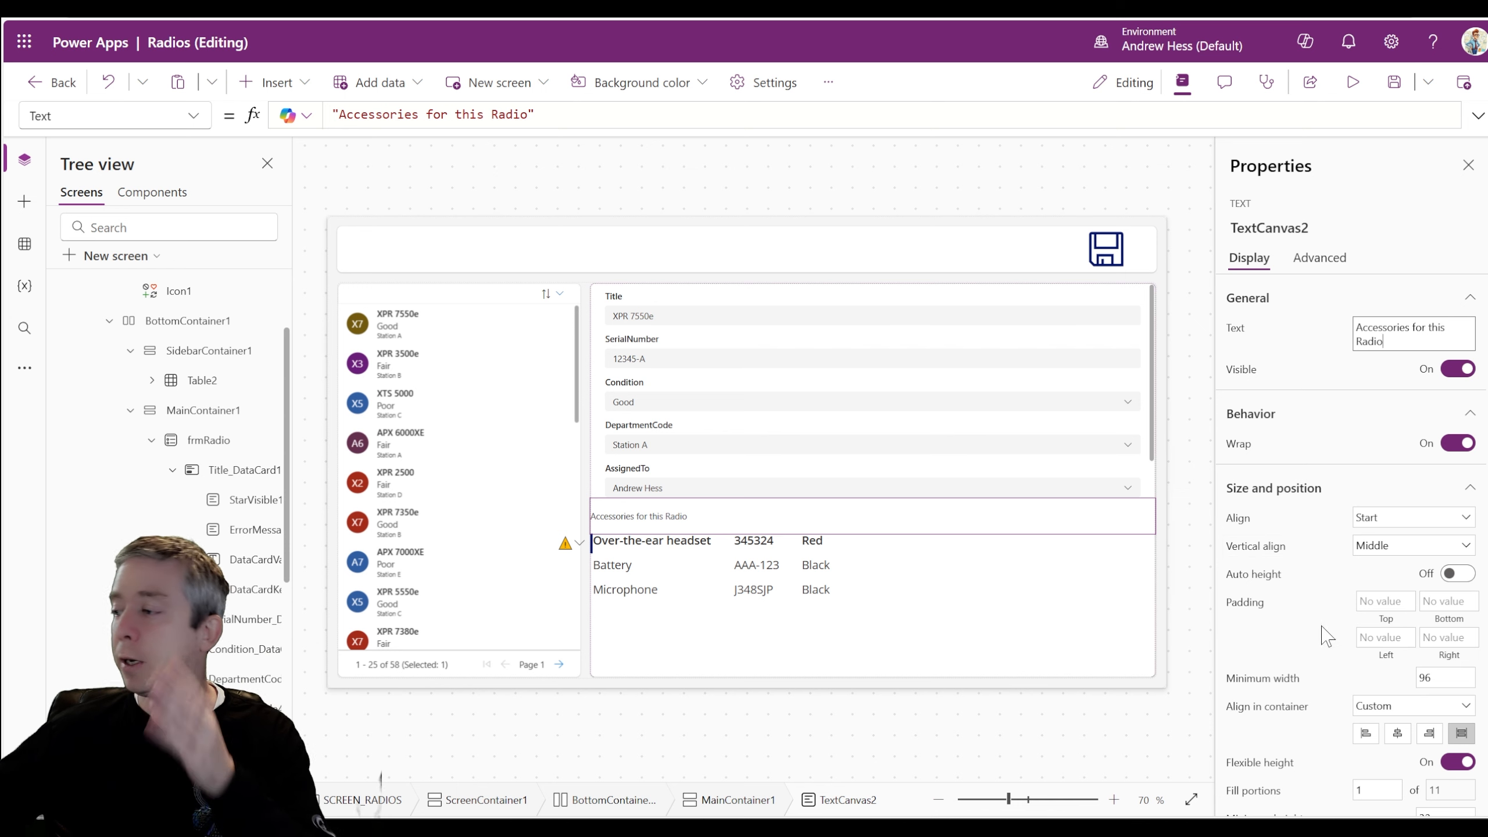
pyautogui.scroll(-5, 1321, 586)
pyautogui.scroll(-1, 1322, 559)
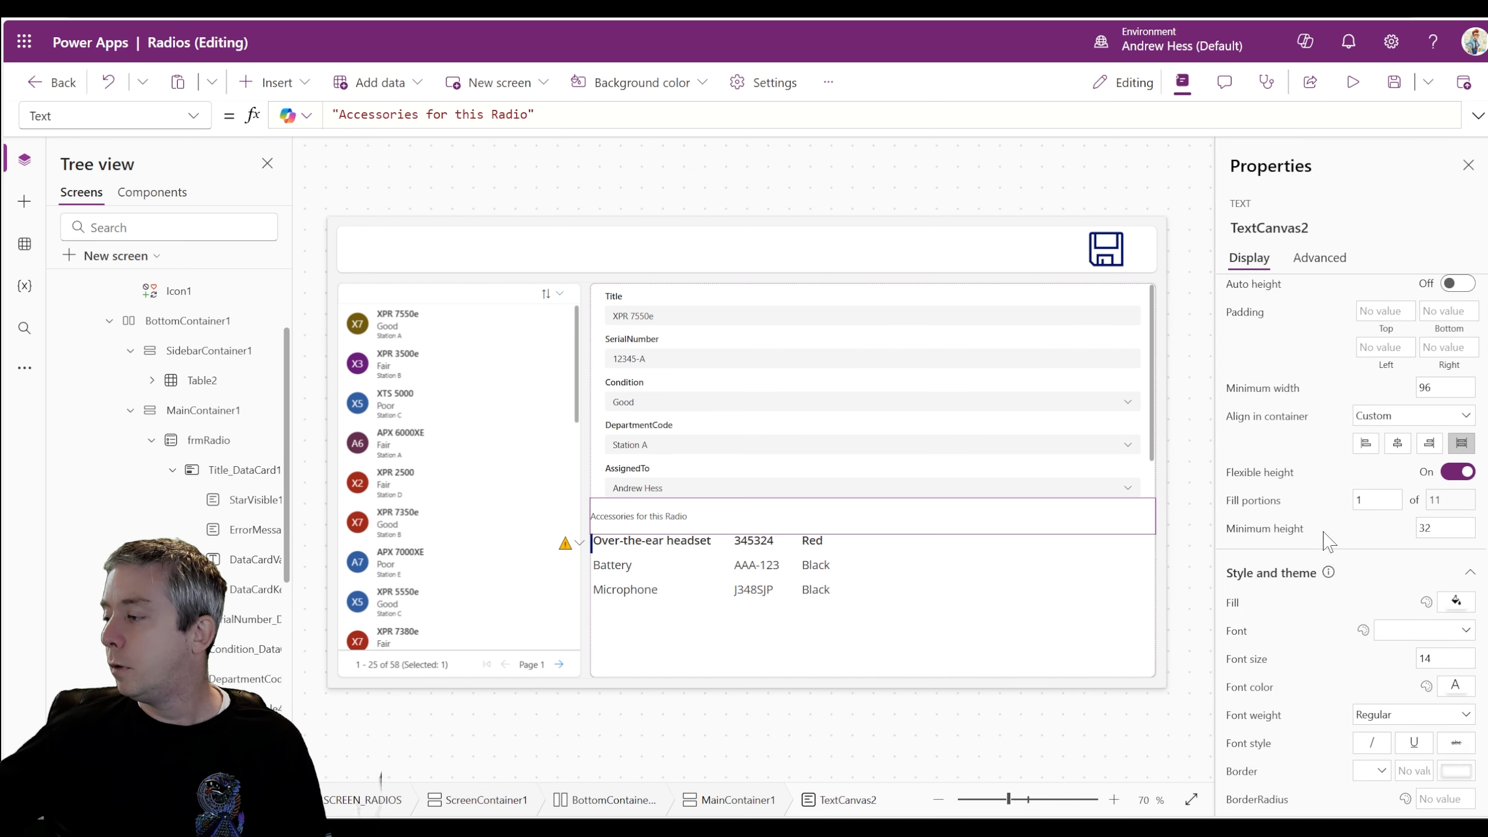
pyautogui.scroll(5, 1329, 541)
pyautogui.click(1390, 403)
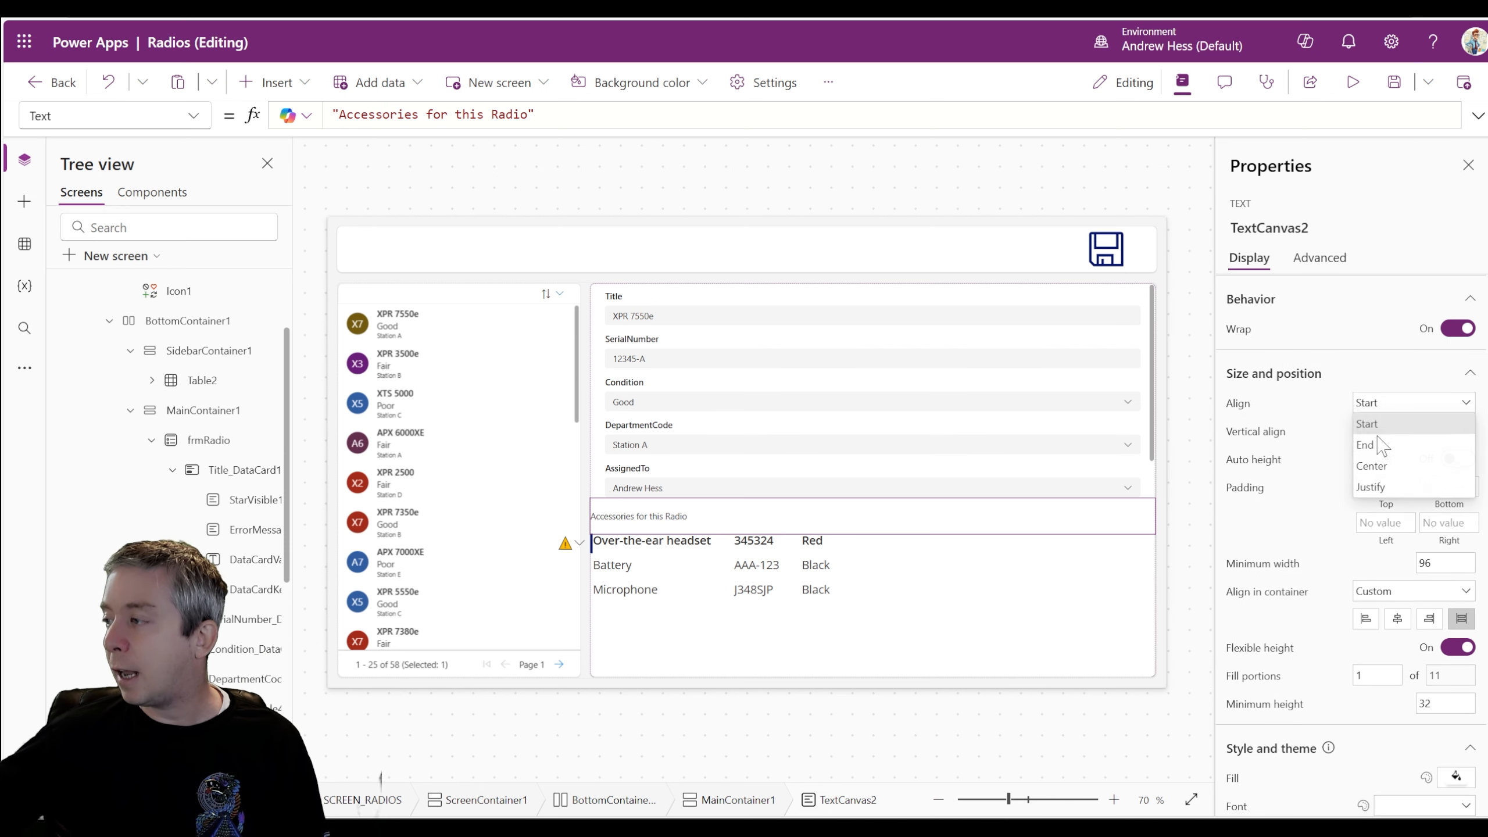
pyautogui.click(1373, 466)
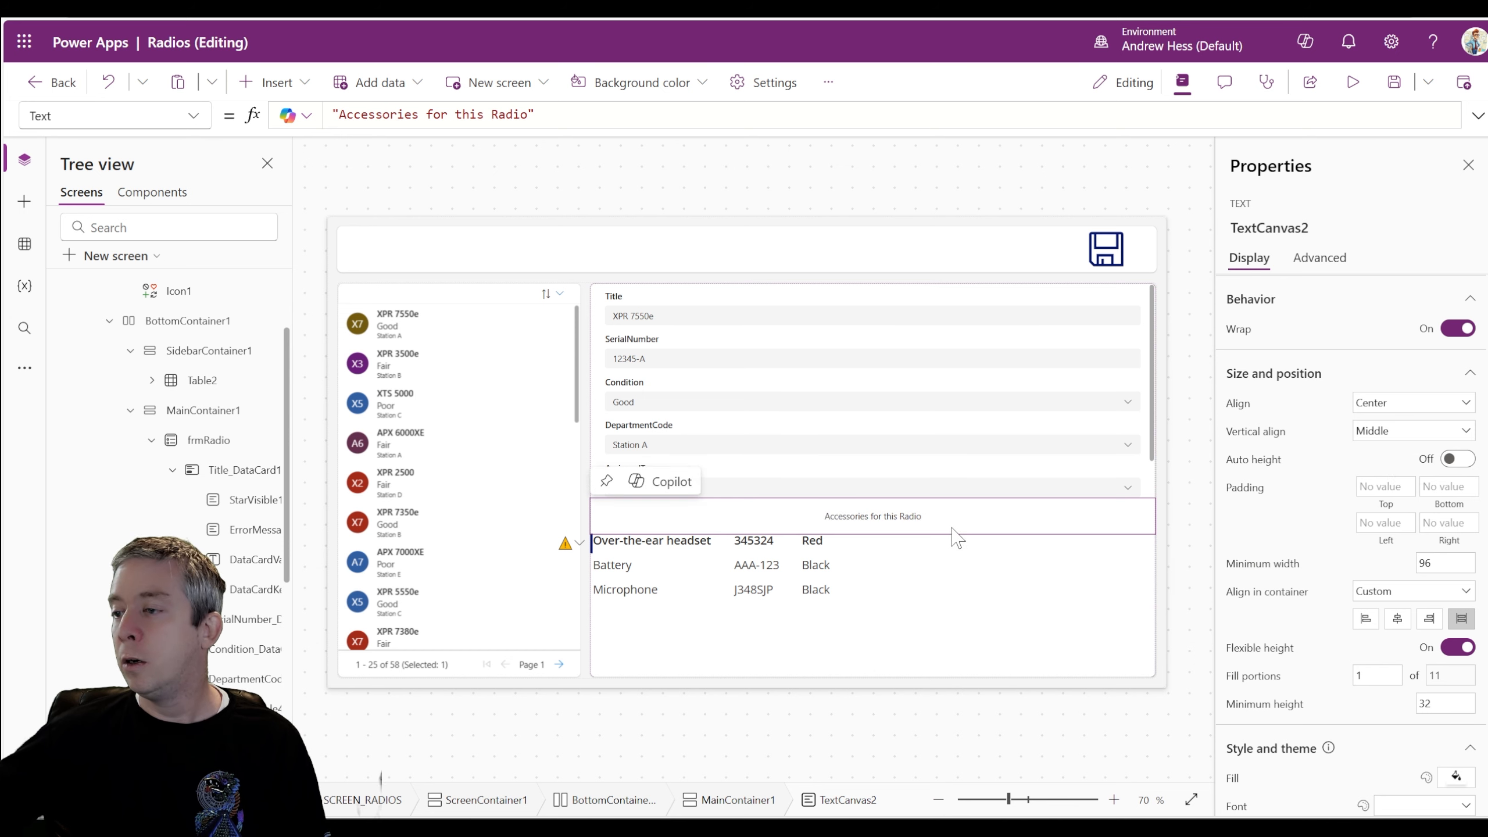
pyautogui.scroll(-3, 1324, 531)
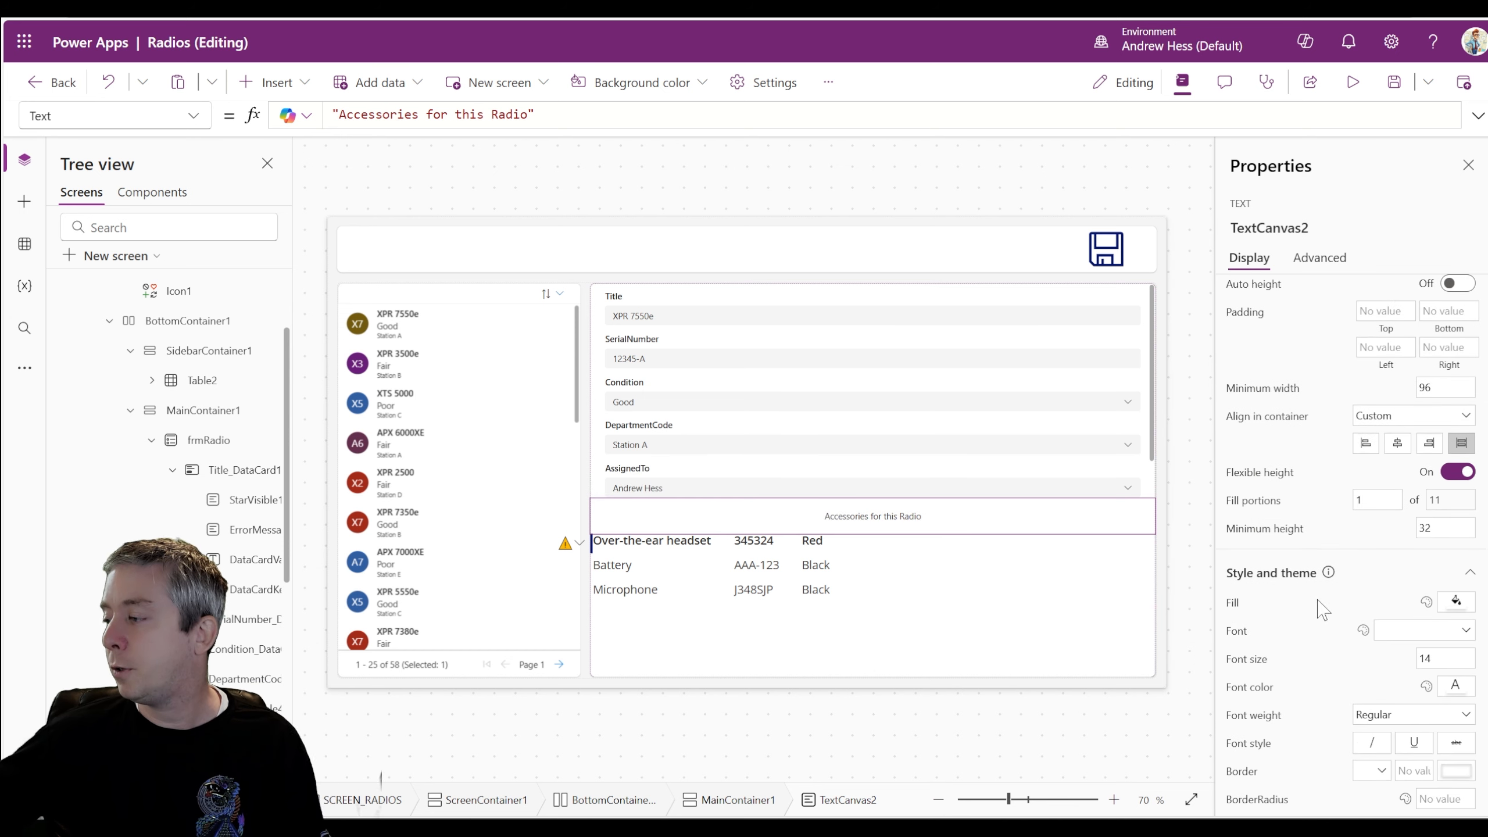
# Step: Give the "Accessories for this Radio" heading a light grey fill and make its text bold
pyautogui.click(1447, 602)
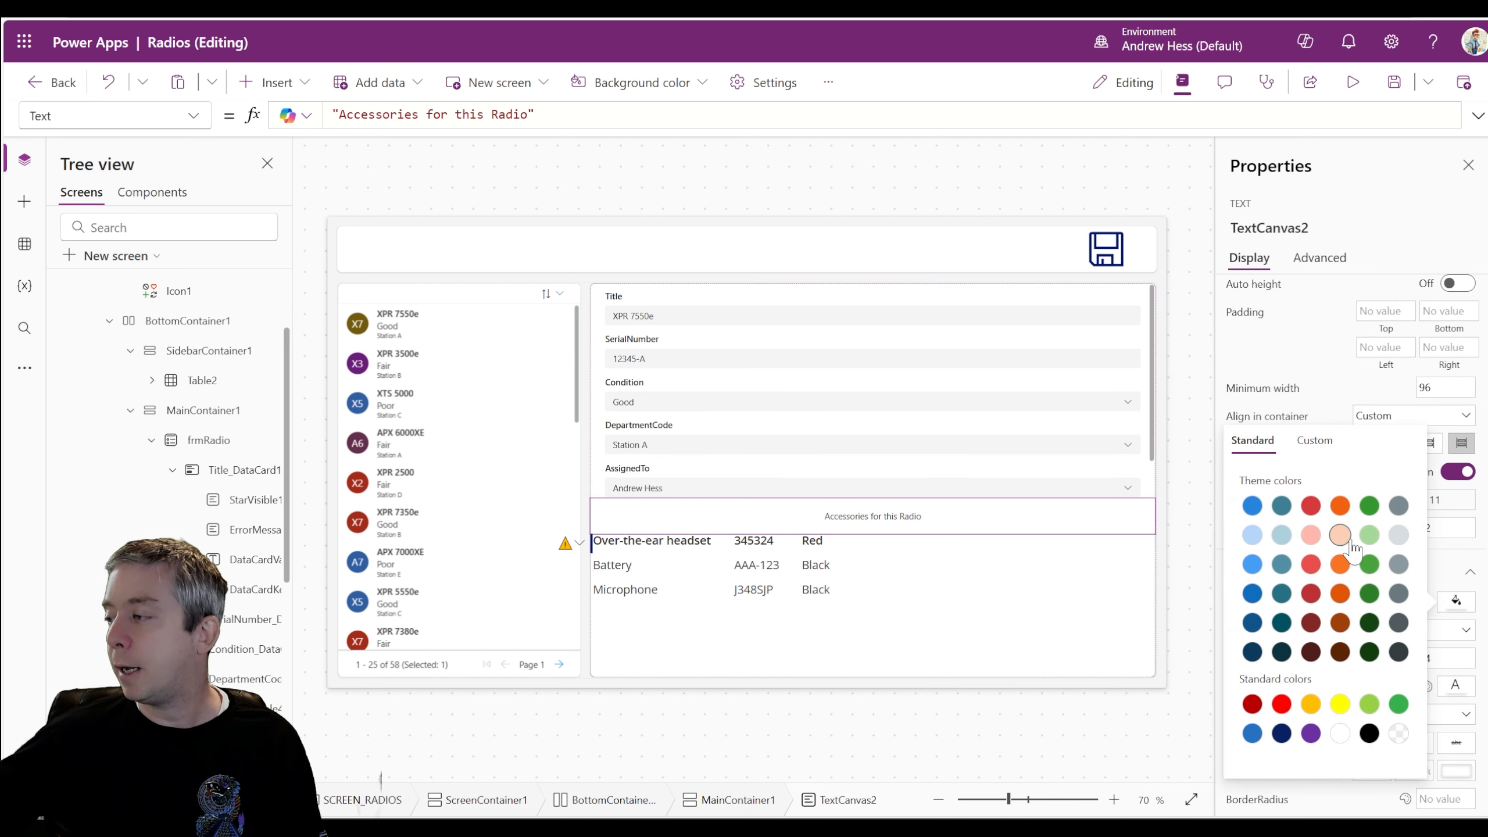
pyautogui.click(1399, 535)
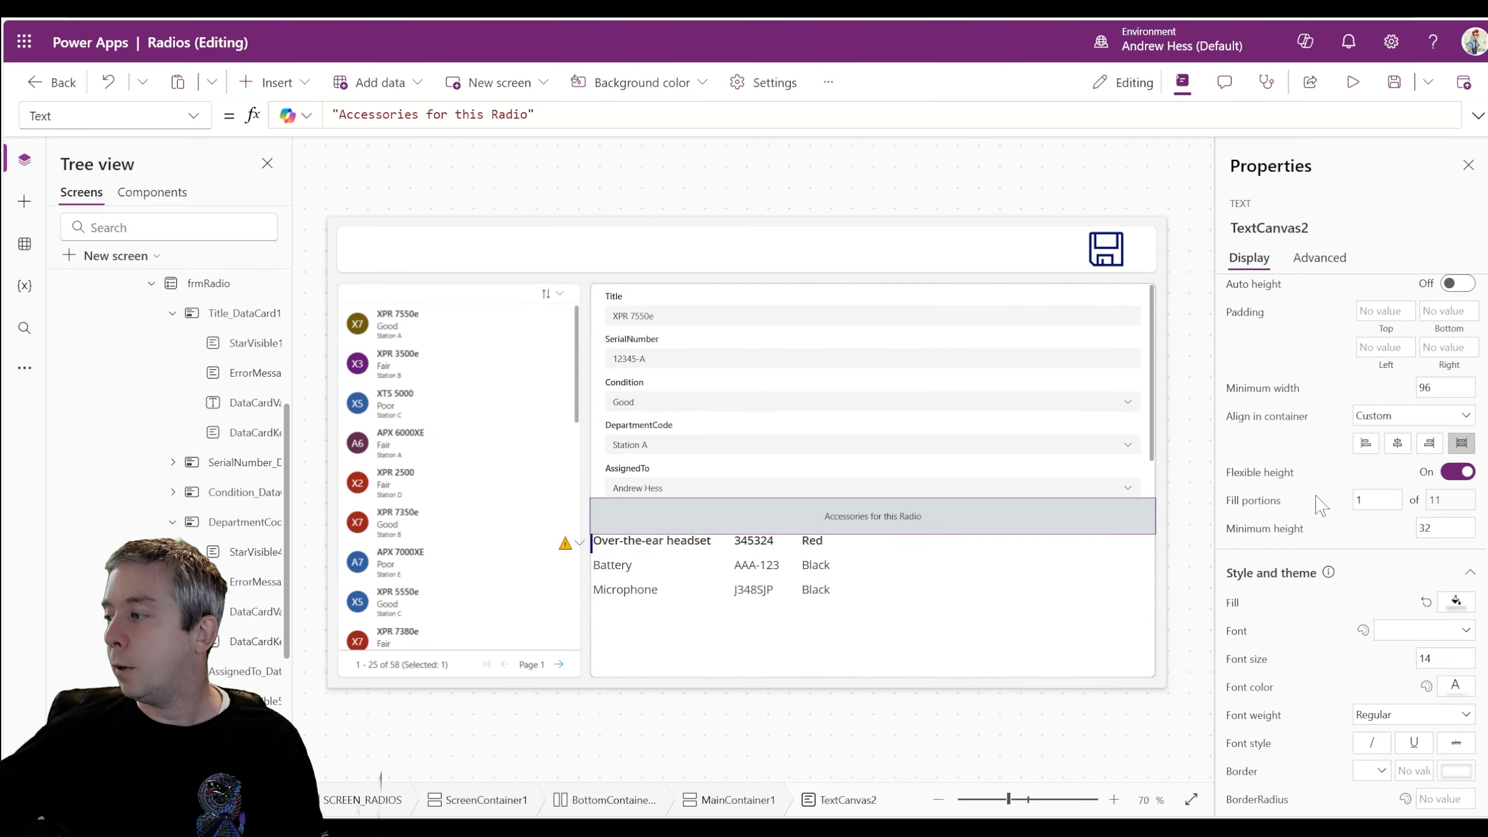
pyautogui.scroll(3, 1324, 463)
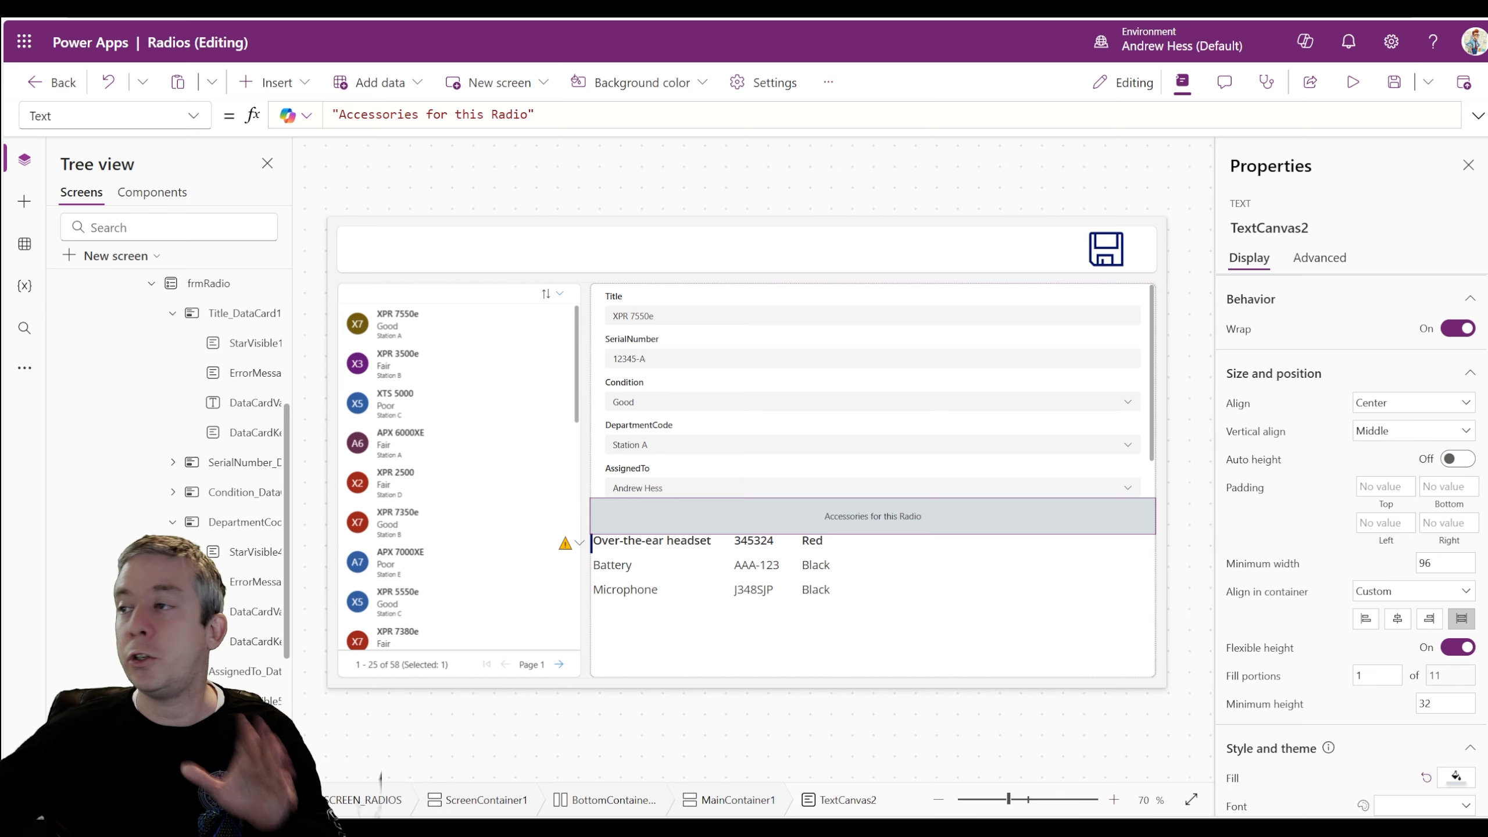
pyautogui.scroll(-3, 1380, 593)
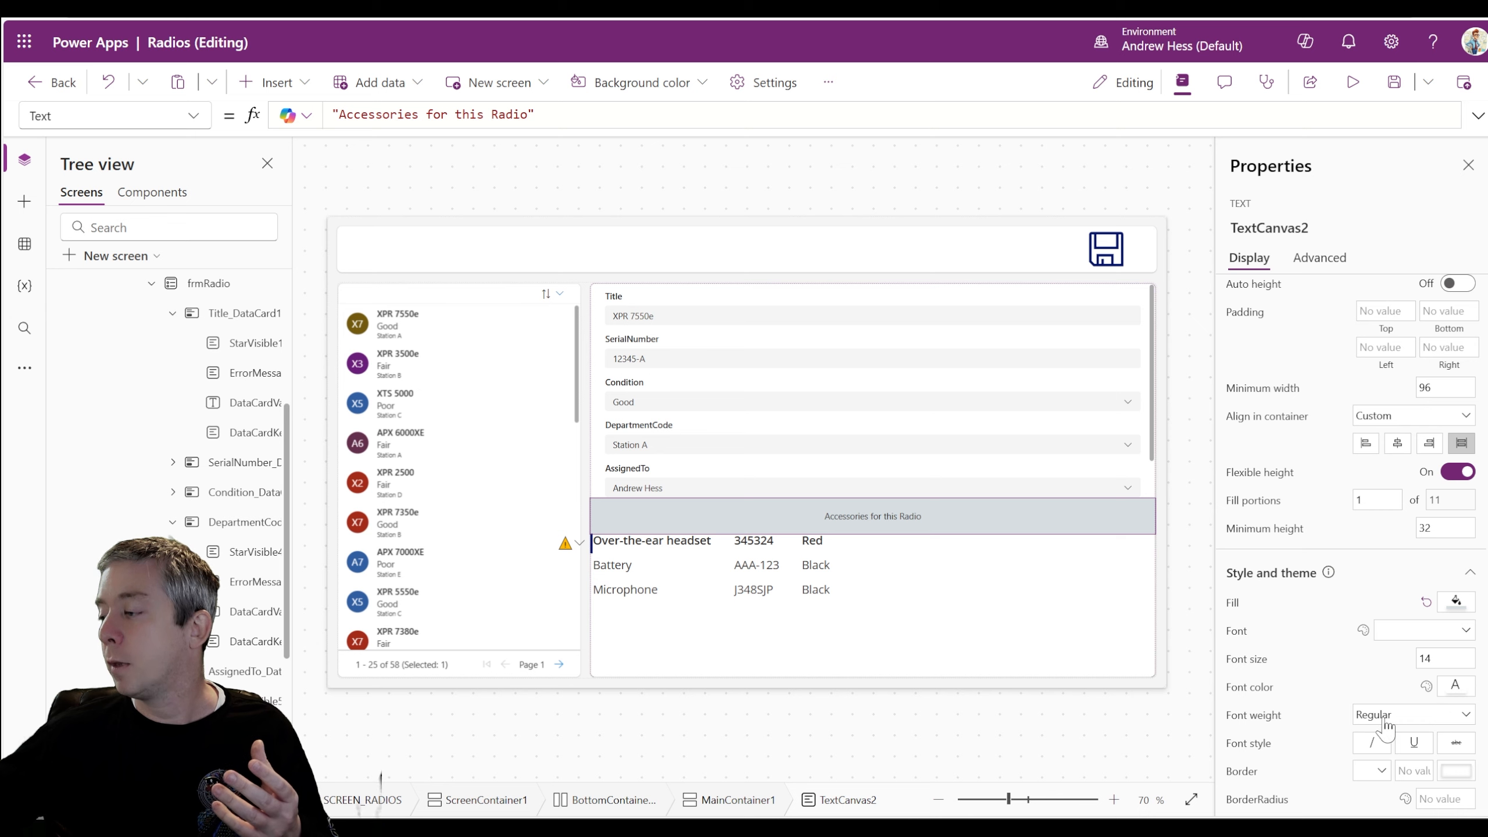
pyautogui.click(1434, 716)
pyautogui.click(1377, 696)
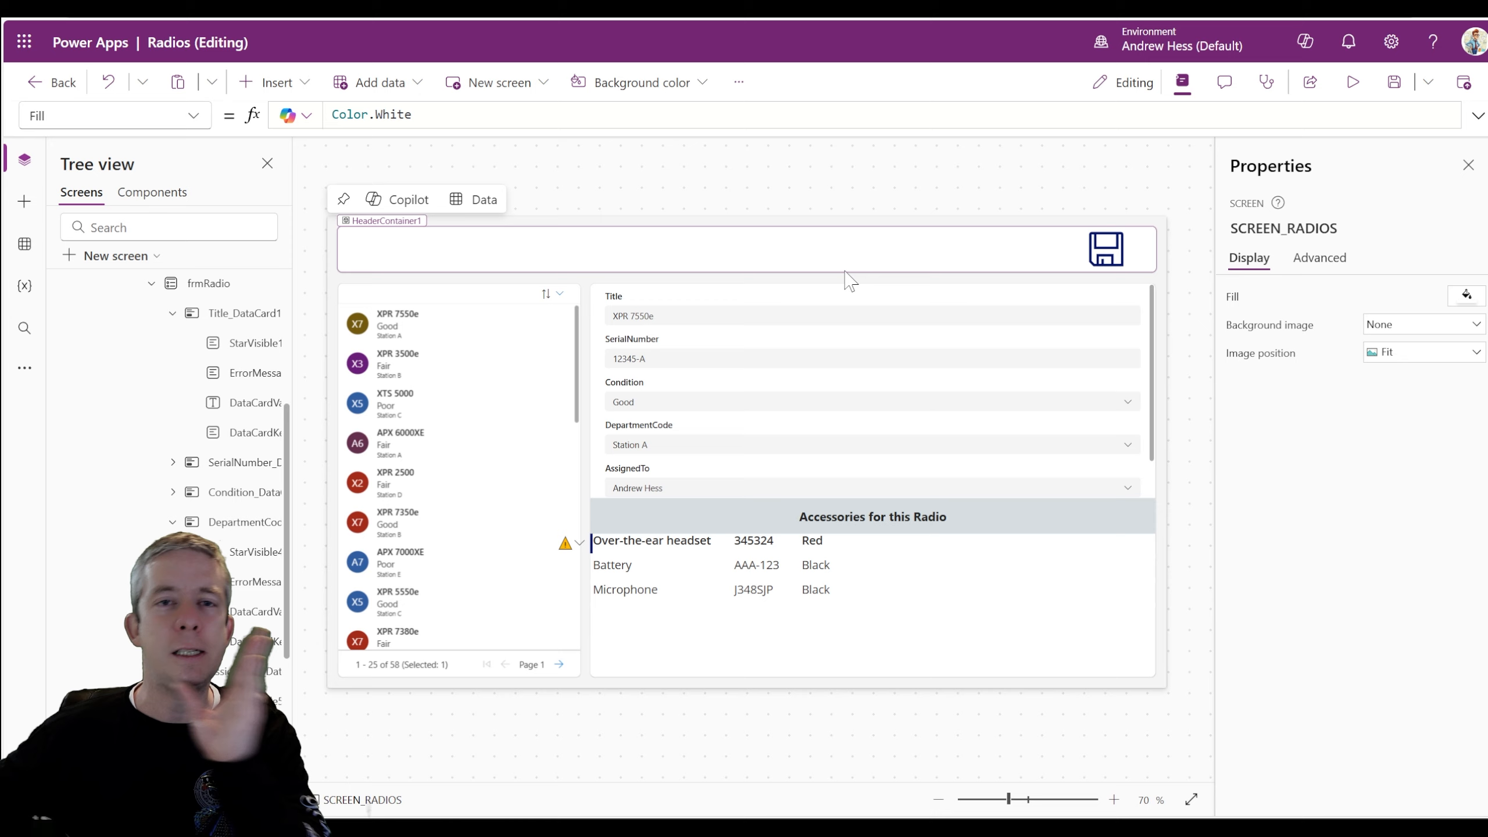
# Step: Remove the selection bar Rectangle2 from the accessories gallery rows and inset the row labels from the gallery's edge
pyautogui.click(1352, 82)
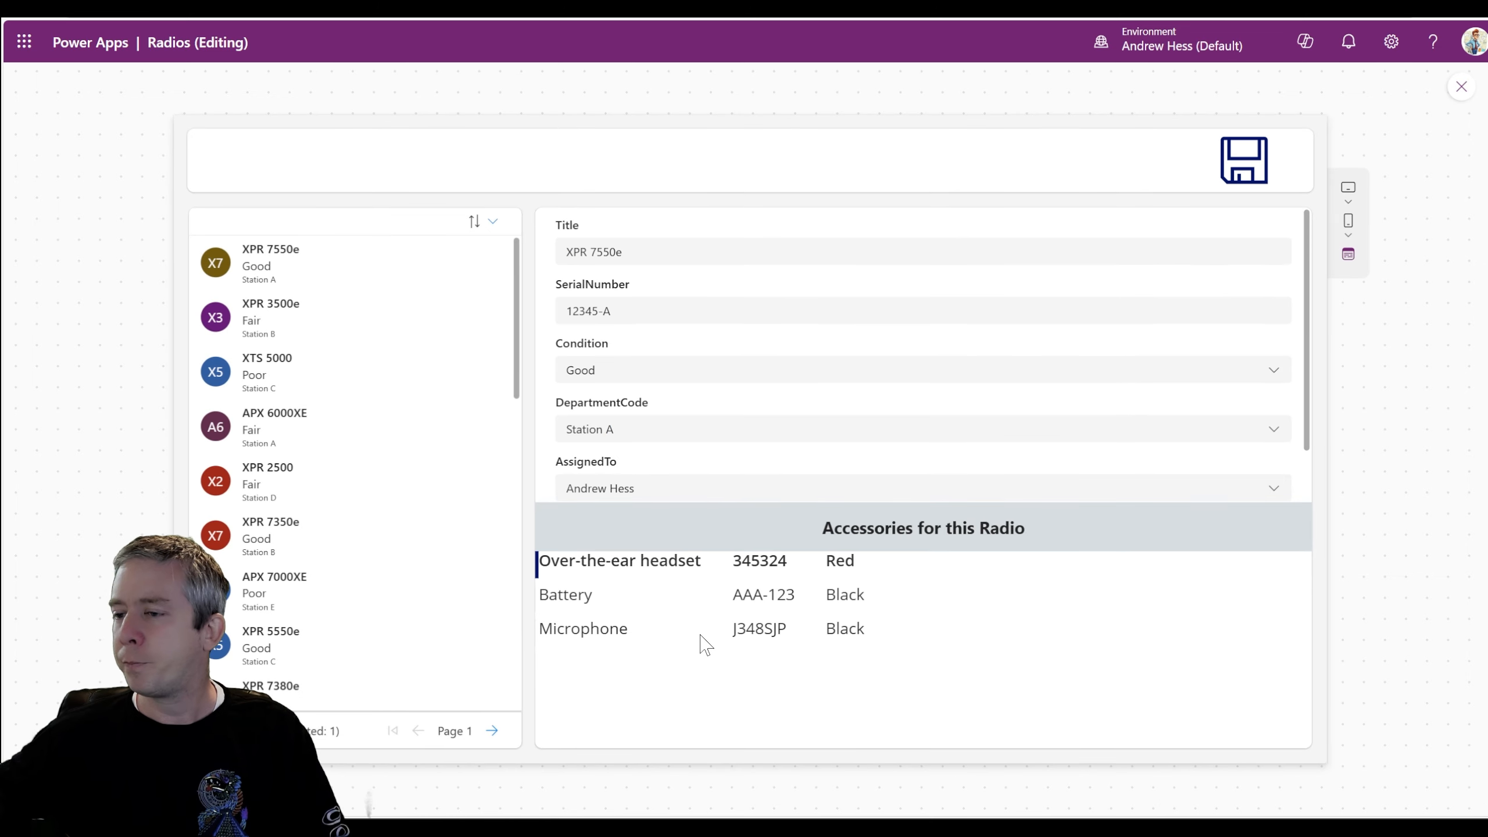
pyautogui.click(1461, 86)
pyautogui.click(593, 548)
pyautogui.click(592, 547)
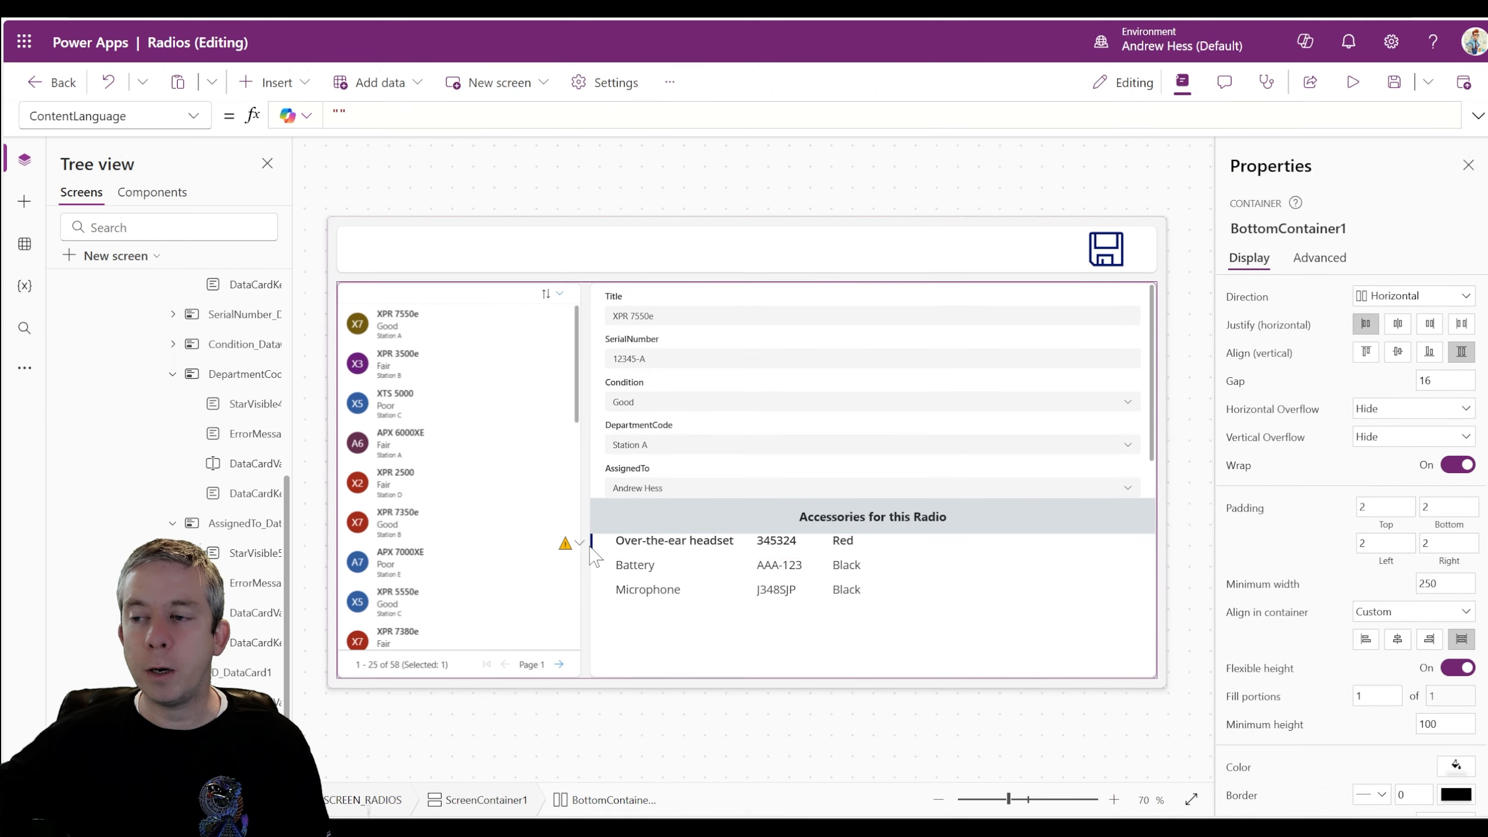
pyautogui.click(591, 546)
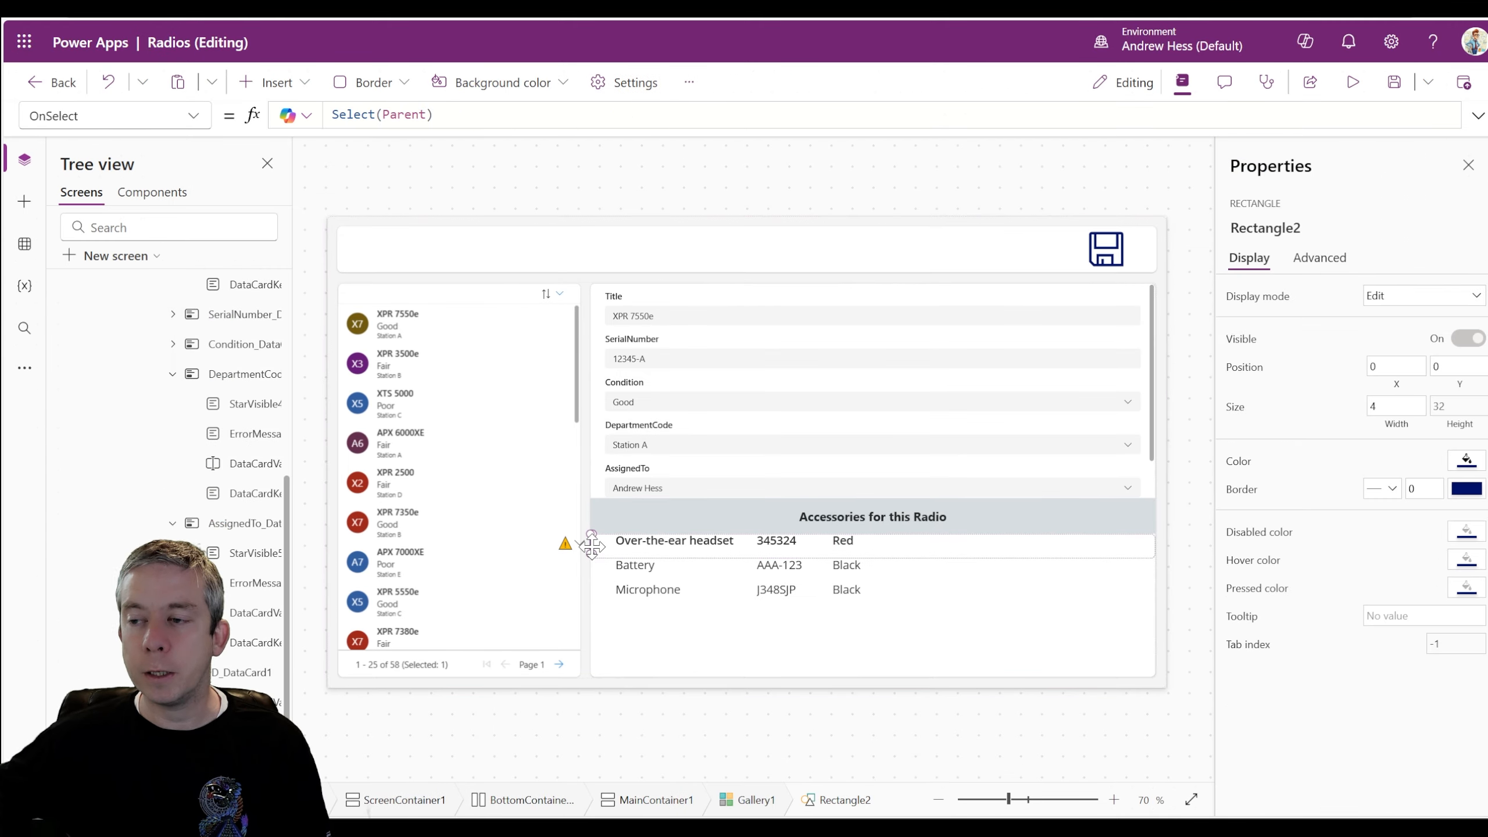
pyautogui.click(670, 524)
pyautogui.click(1189, 464)
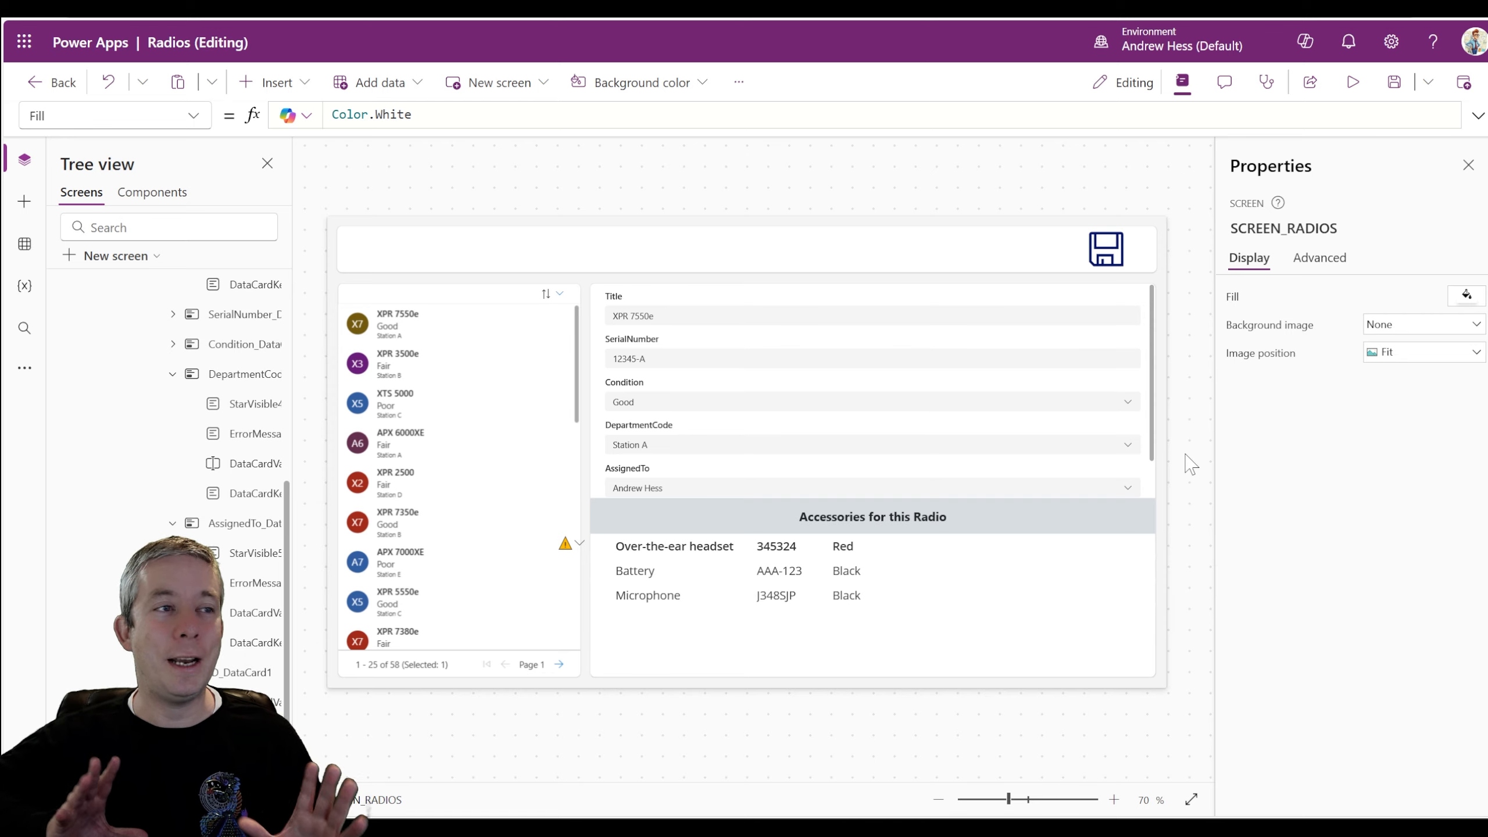
# Step: Examine the accessories gallery's Items formula behind its warning and preview the screen
pyautogui.click(569, 546)
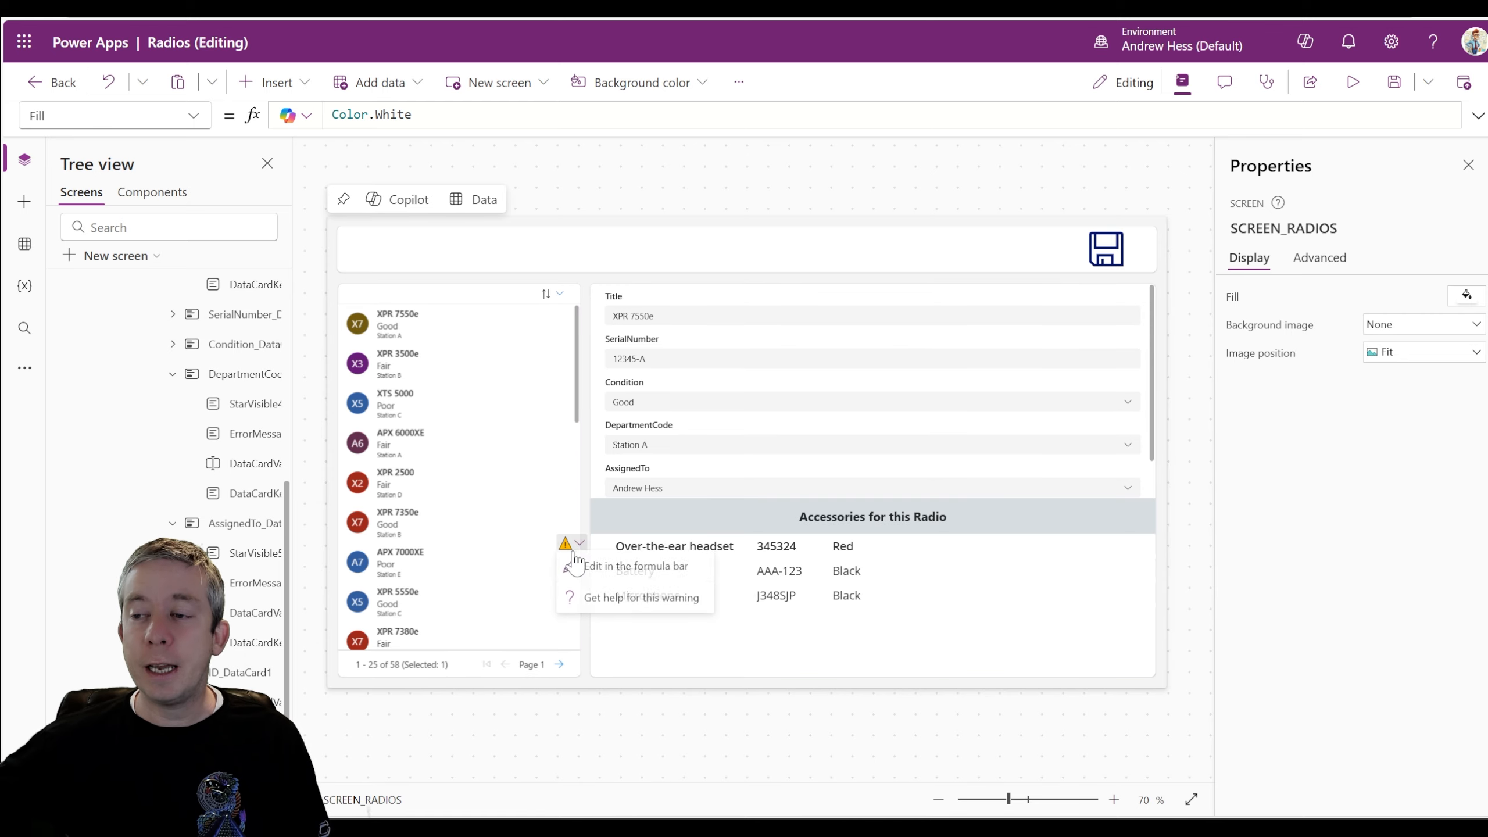
pyautogui.click(594, 566)
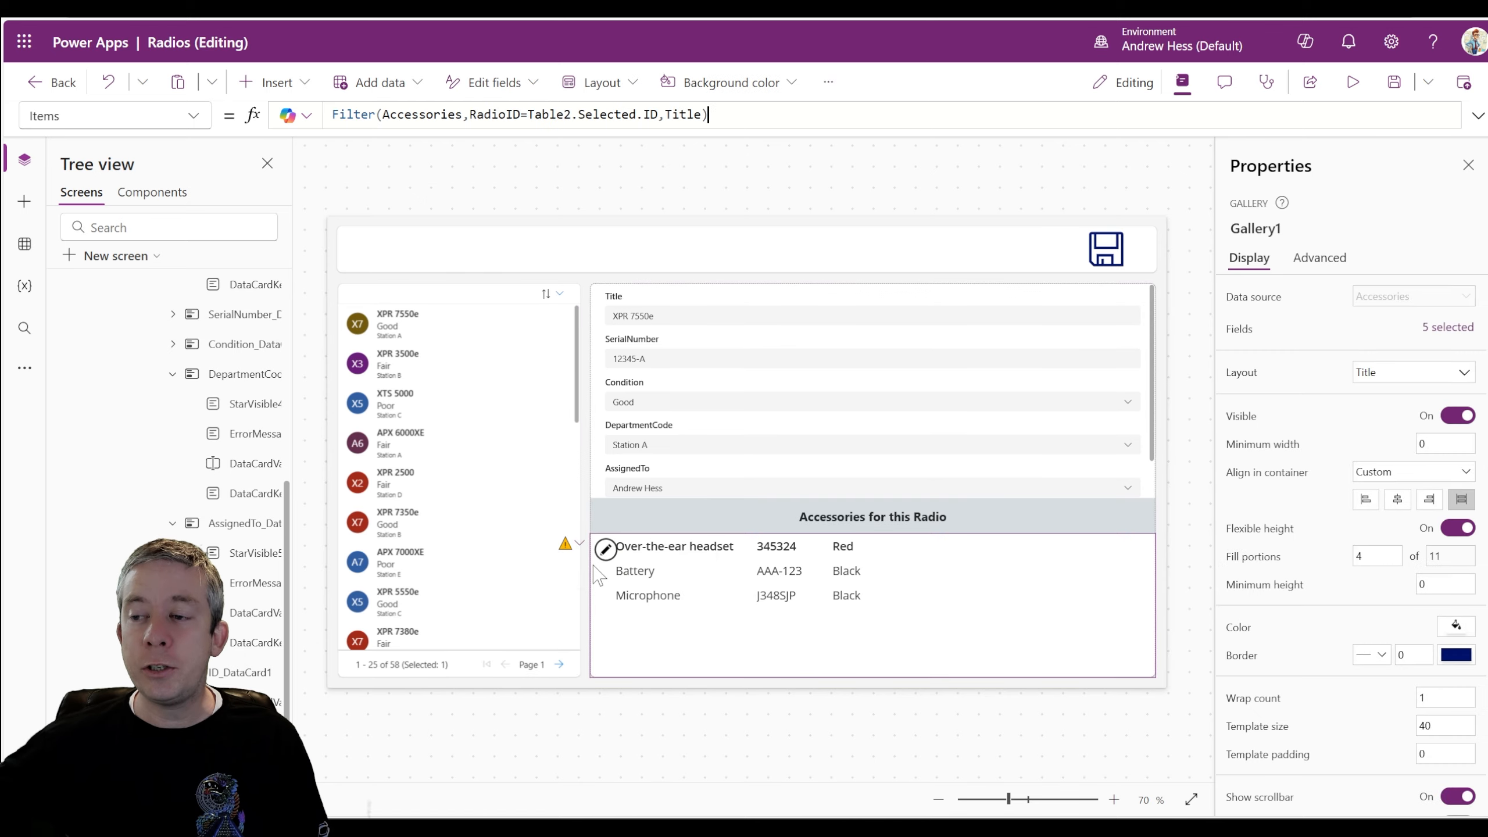
pyautogui.click(1342, 85)
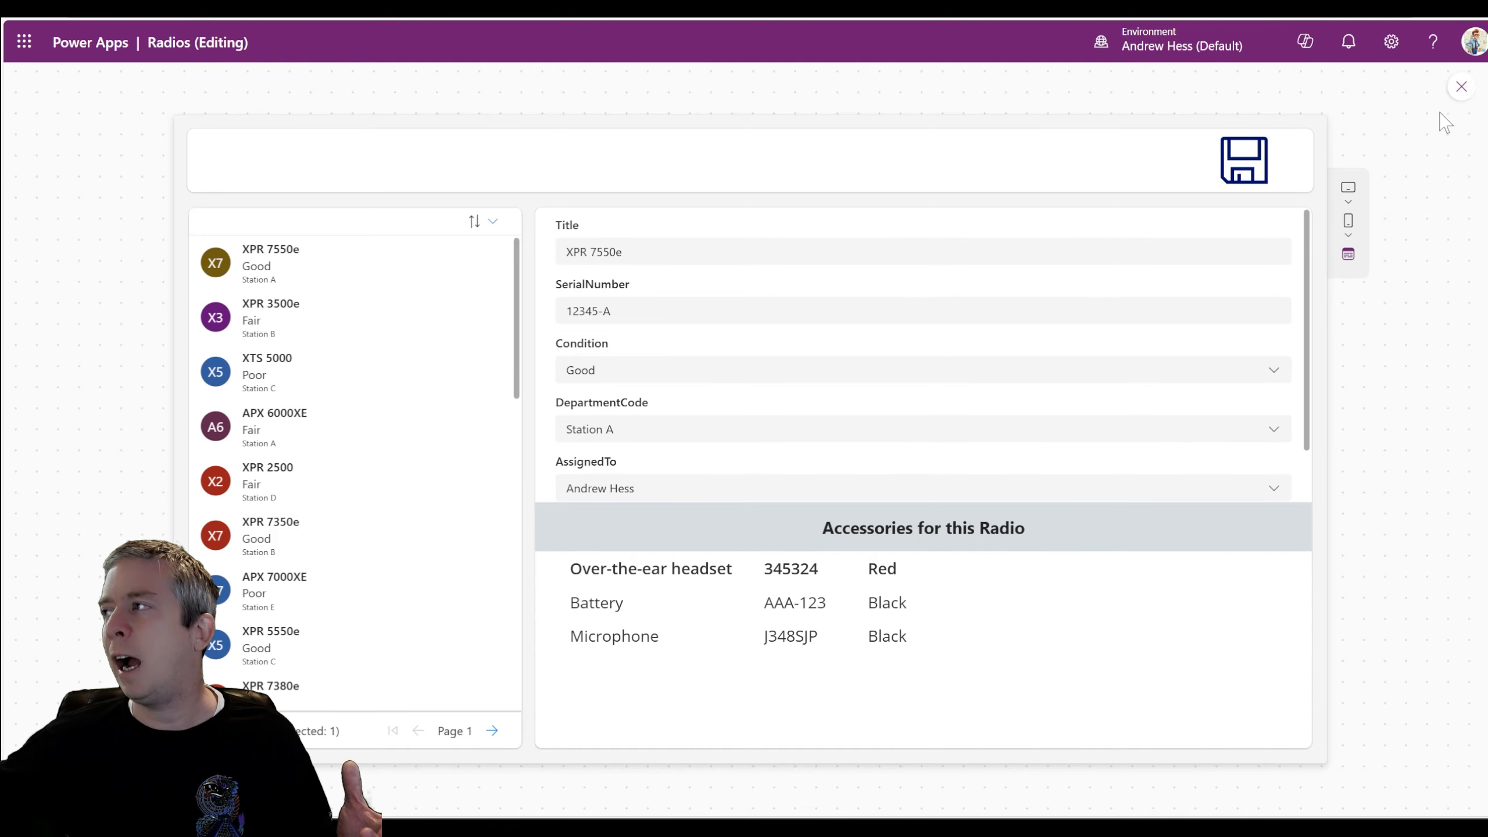
pyautogui.click(1461, 87)
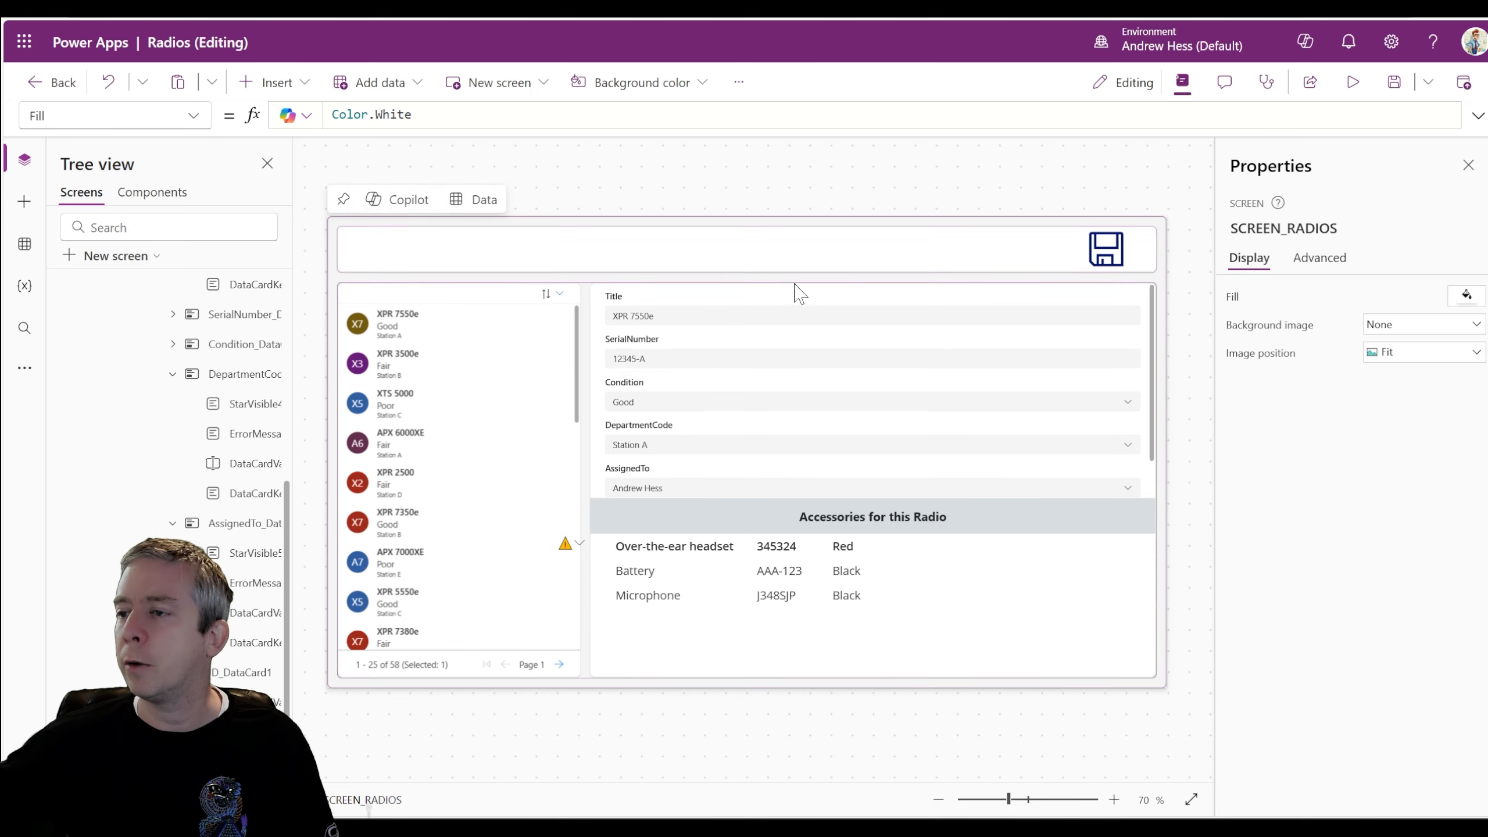
# Step: Preview the app and check the accessories listed for radios XPR 3500e, XTS 5000, APX 6000XE and XPR 7550e
pyautogui.click(1353, 83)
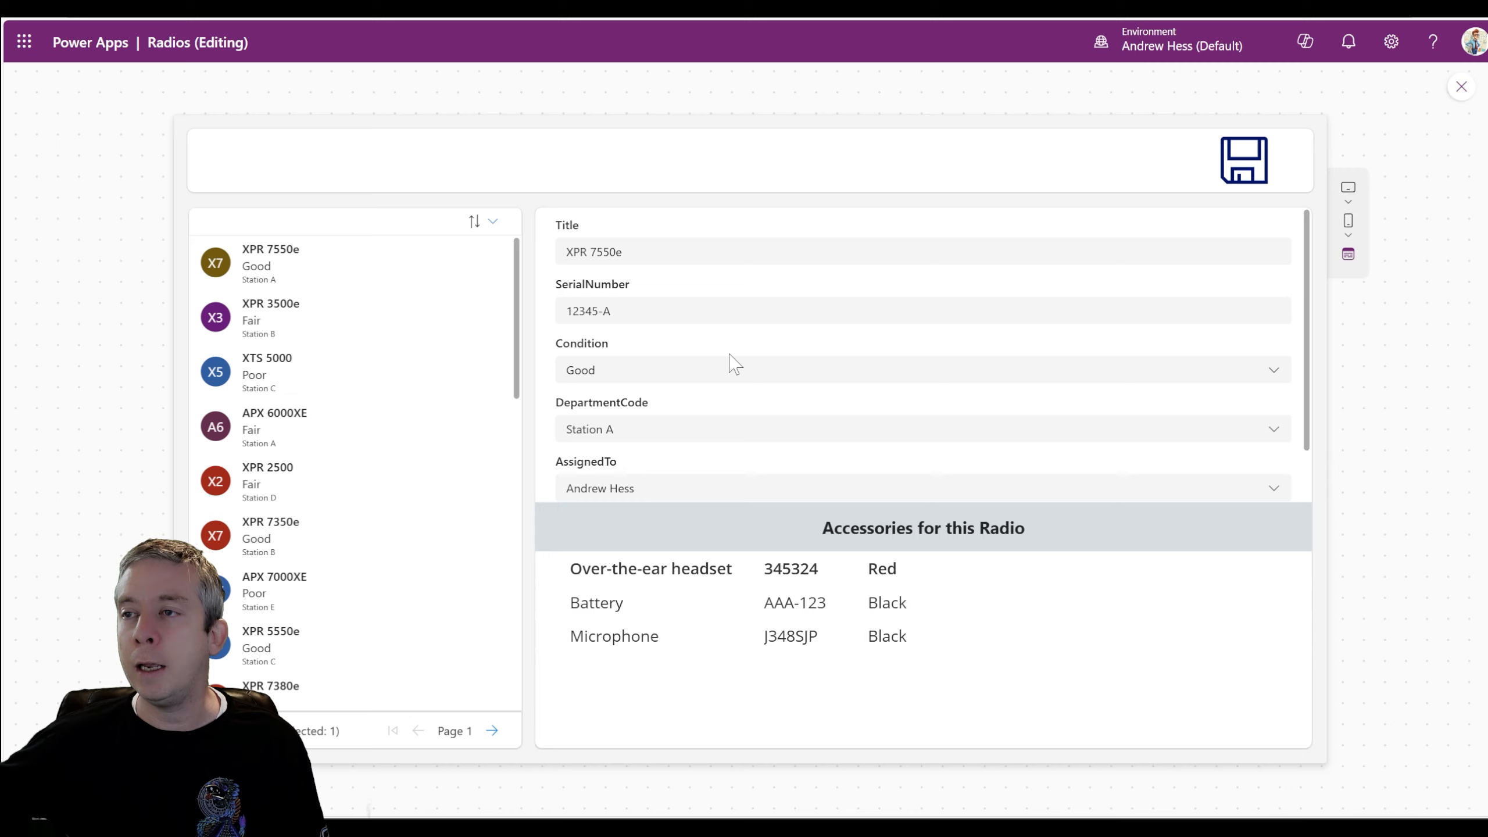
pyautogui.click(299, 340)
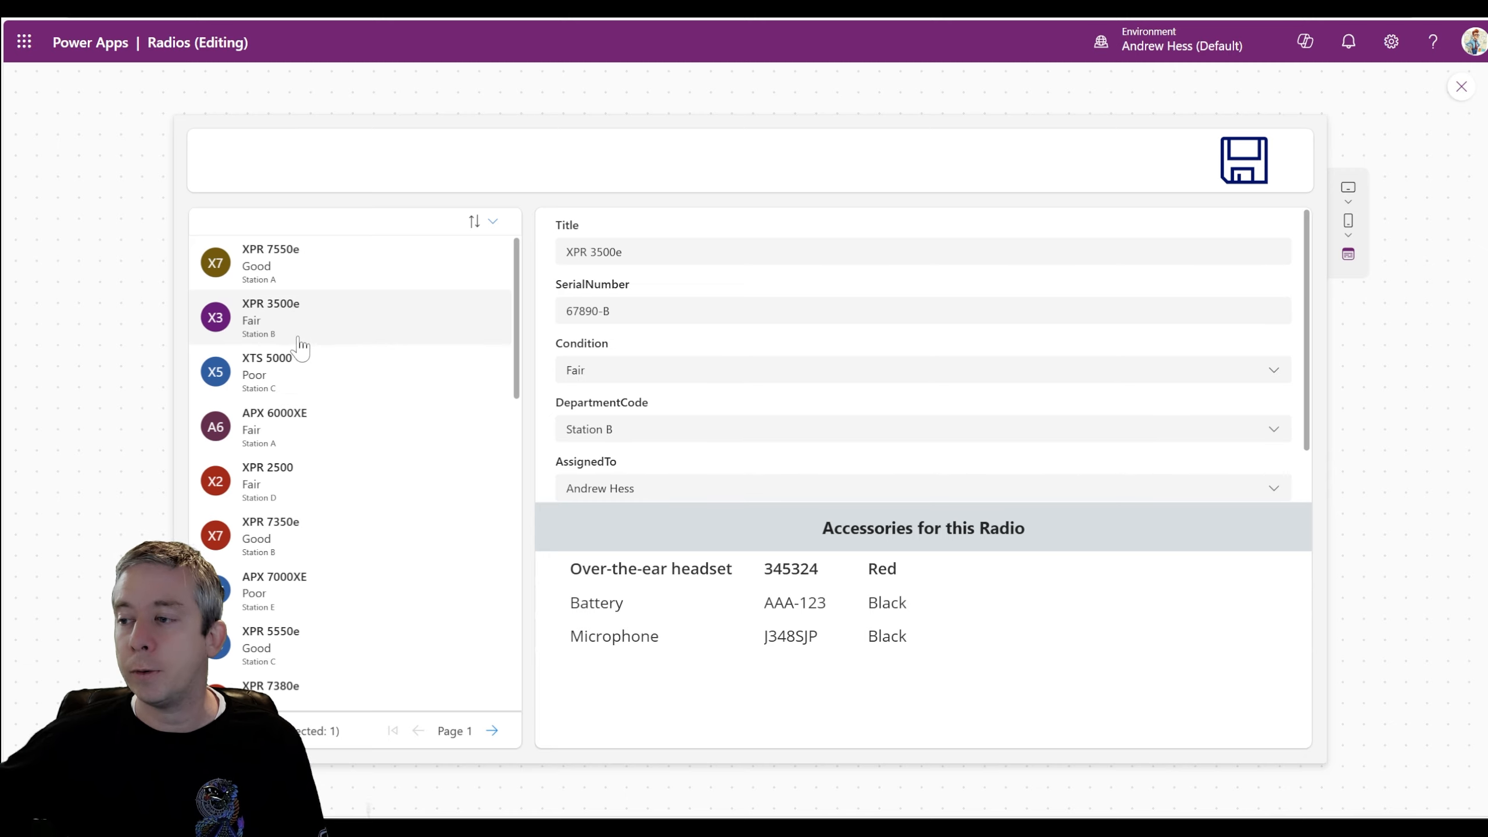
pyautogui.click(316, 380)
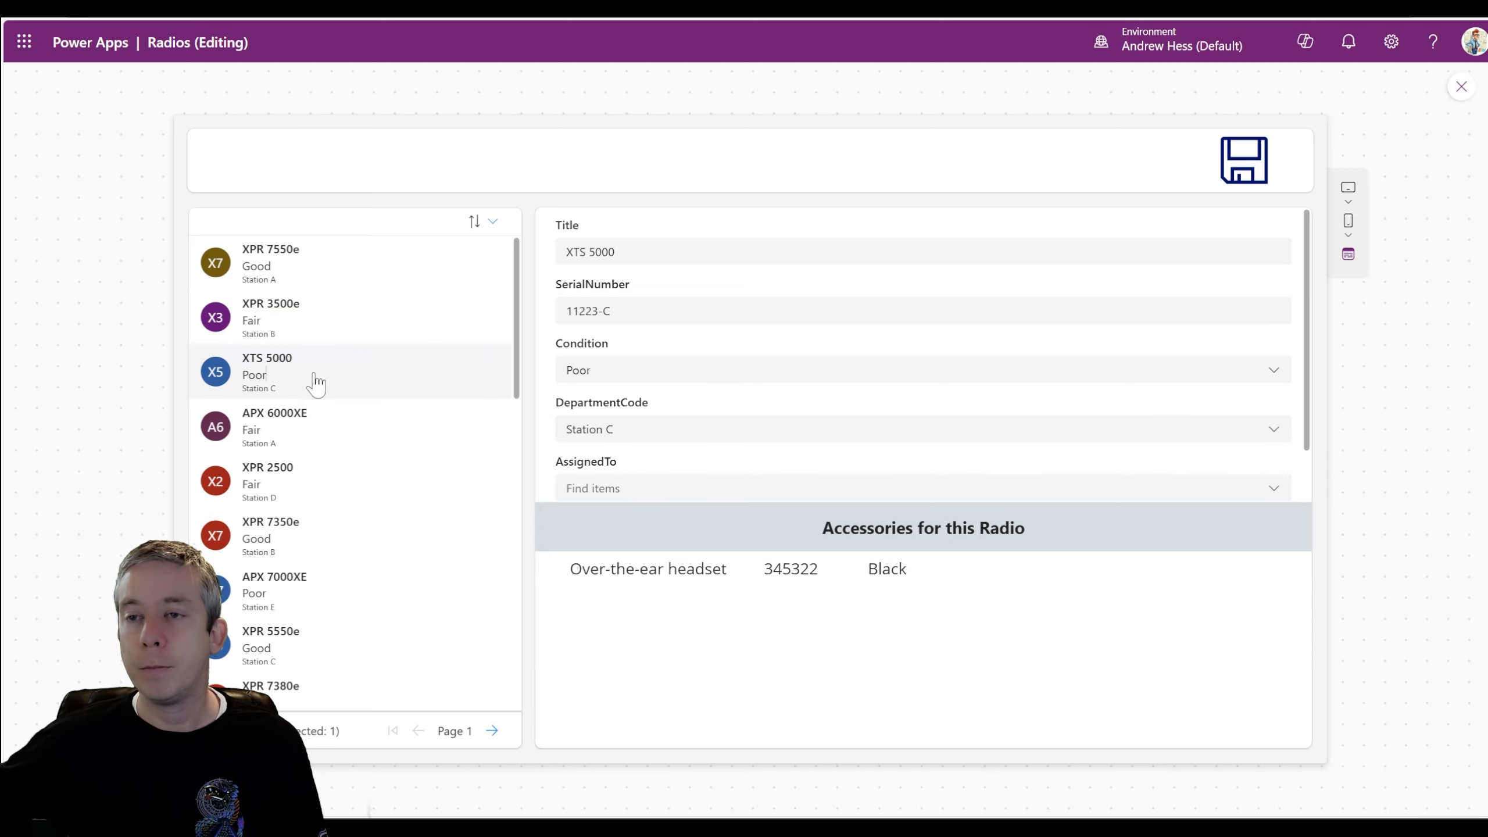
pyautogui.click(275, 444)
pyautogui.click(292, 276)
pyautogui.press('Escape')
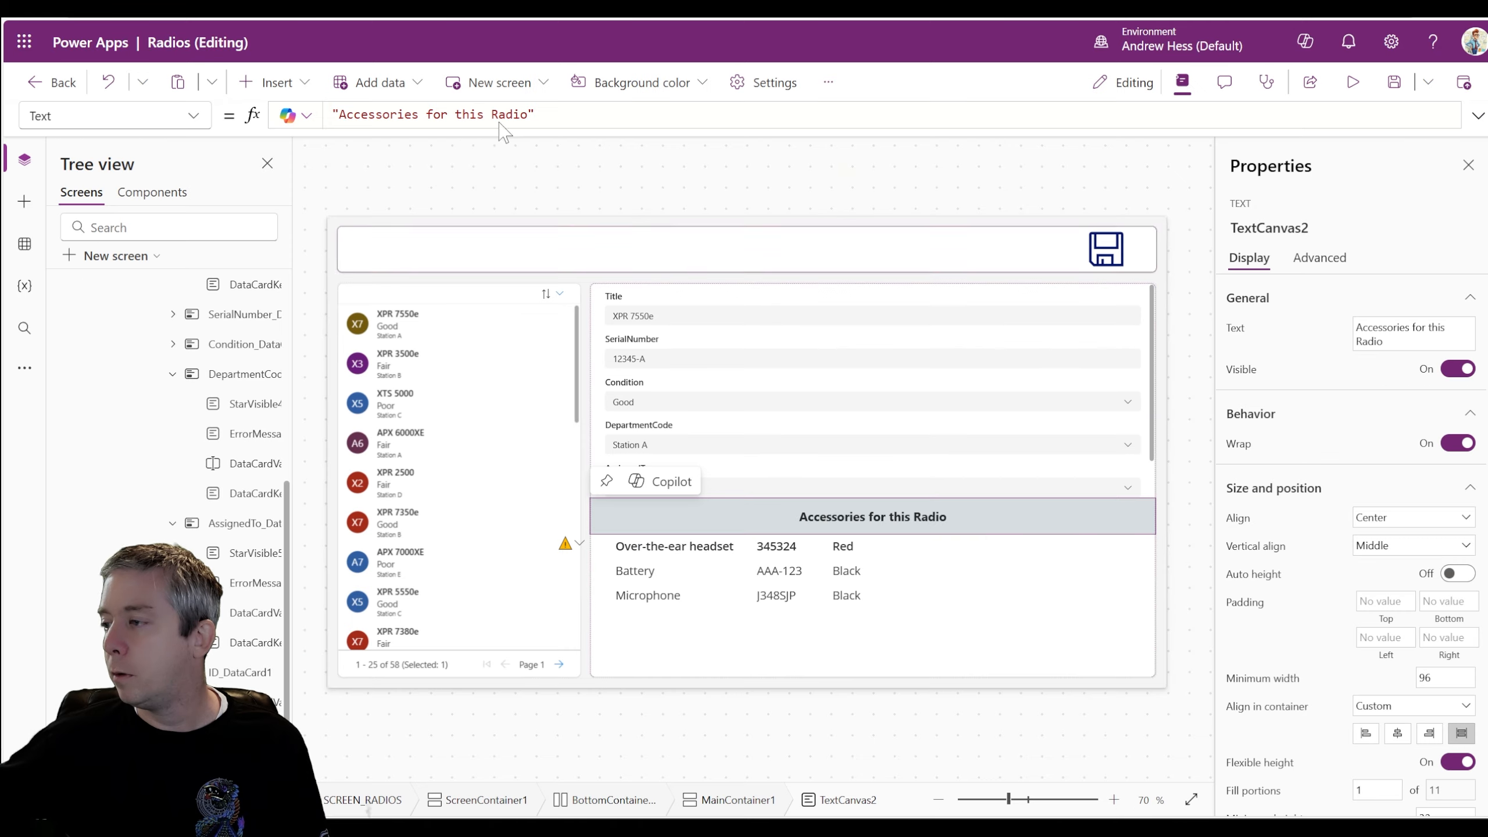
# Step: Insert a button beneath the accessories gallery in MainContainer1 and stretch it across the container's width
pyautogui.click(274, 82)
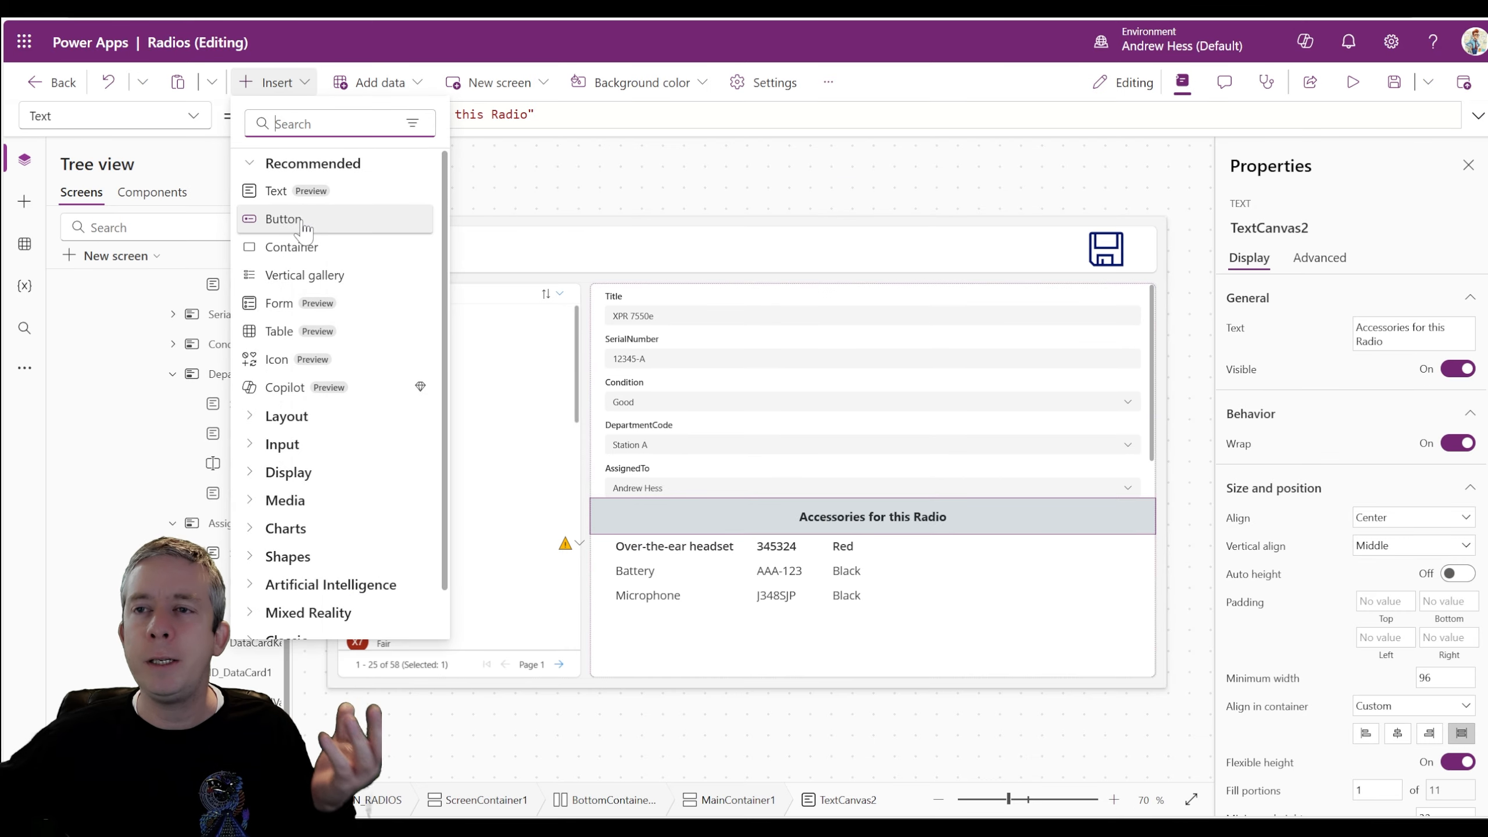
pyautogui.click(303, 219)
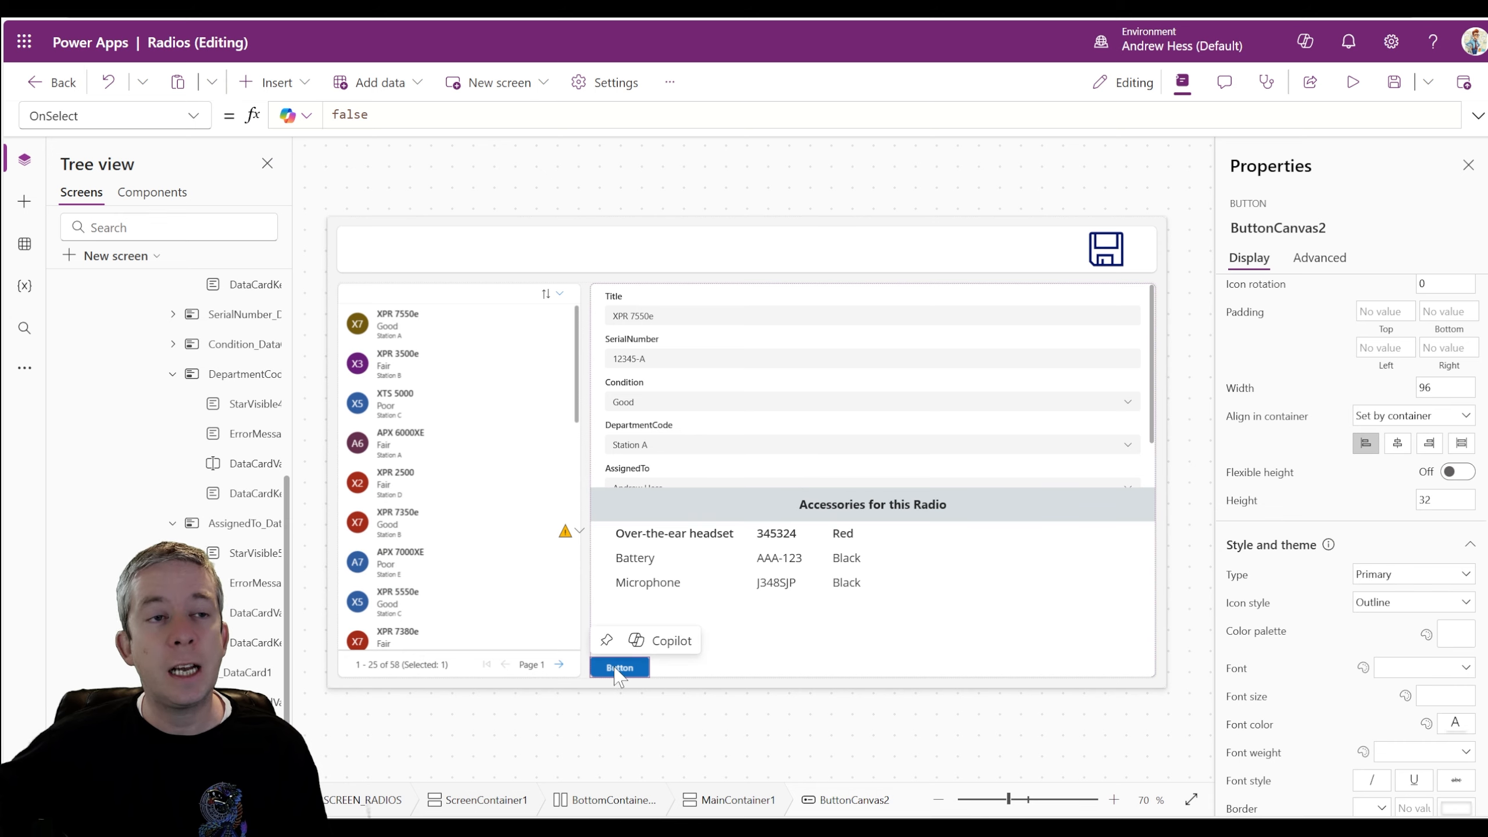
pyautogui.click(1429, 444)
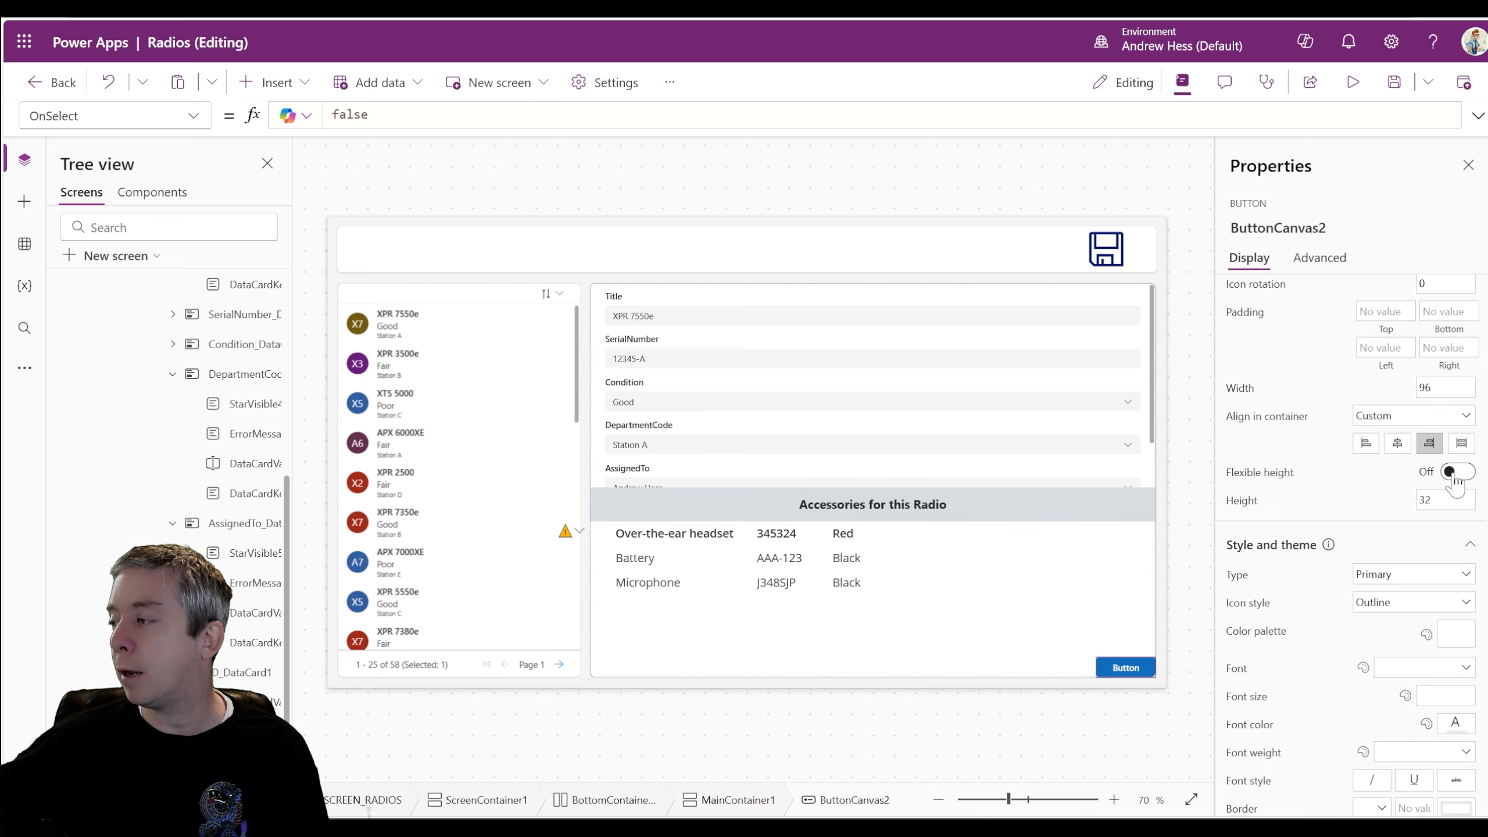
pyautogui.scroll(-1, 1448, 470)
pyautogui.click(1462, 405)
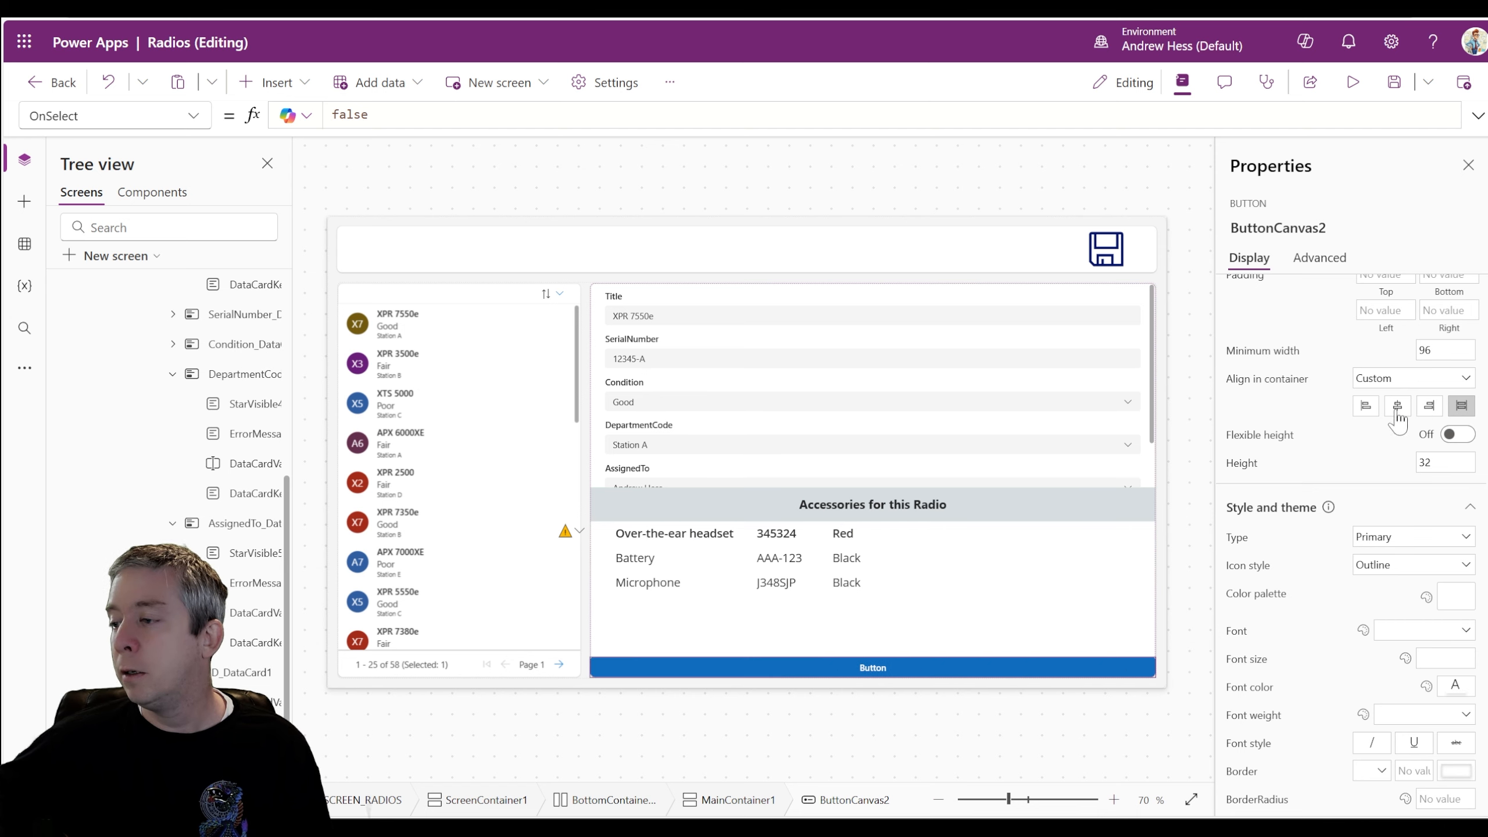
# Step: Set the new button's text to "Add a Accessory" and preview the screen
pyautogui.scroll(6, 1347, 375)
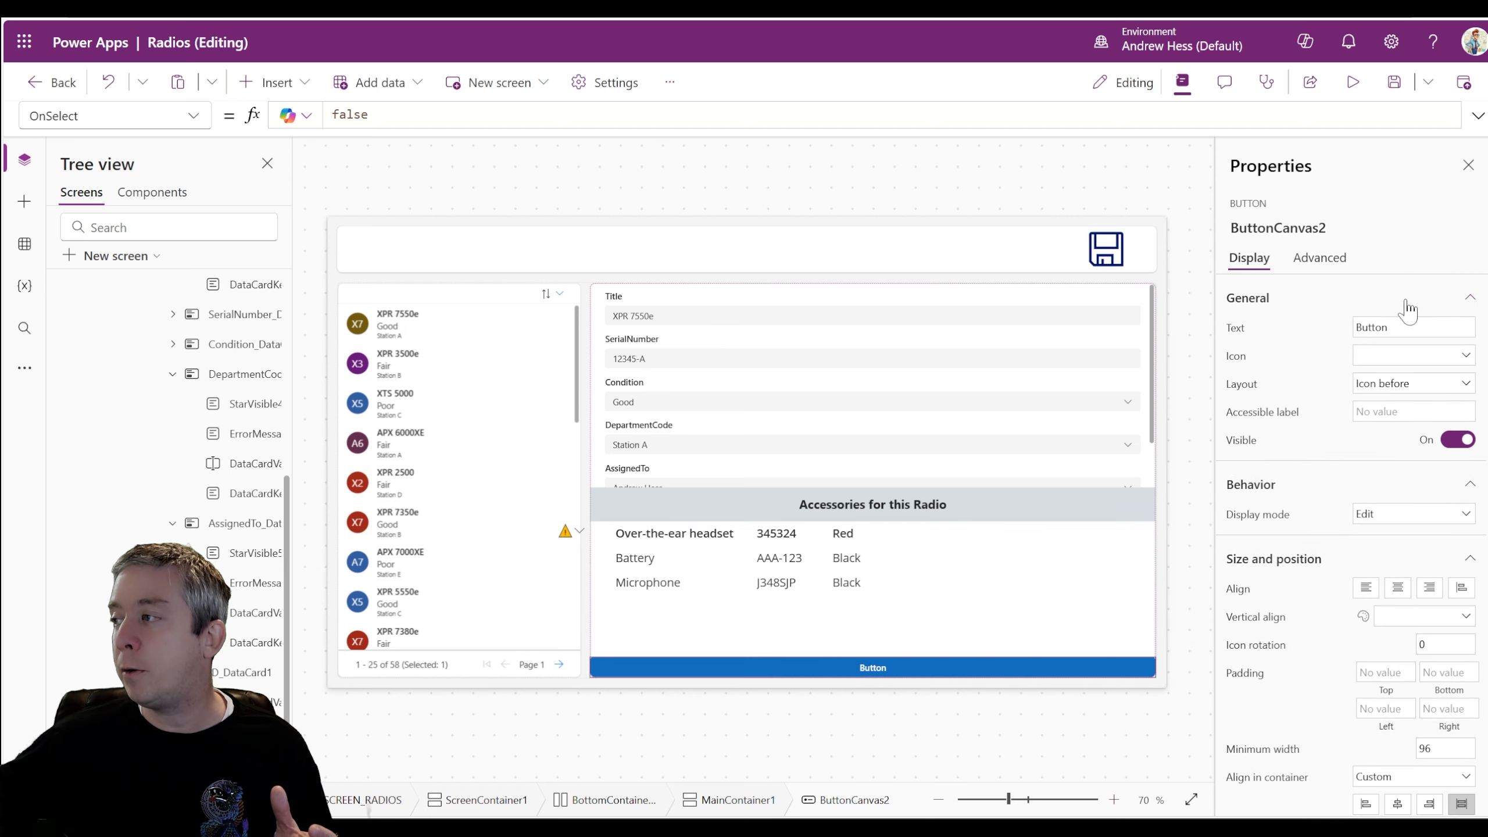
pyautogui.click(1401, 328)
pyautogui.write('Add a Acc')
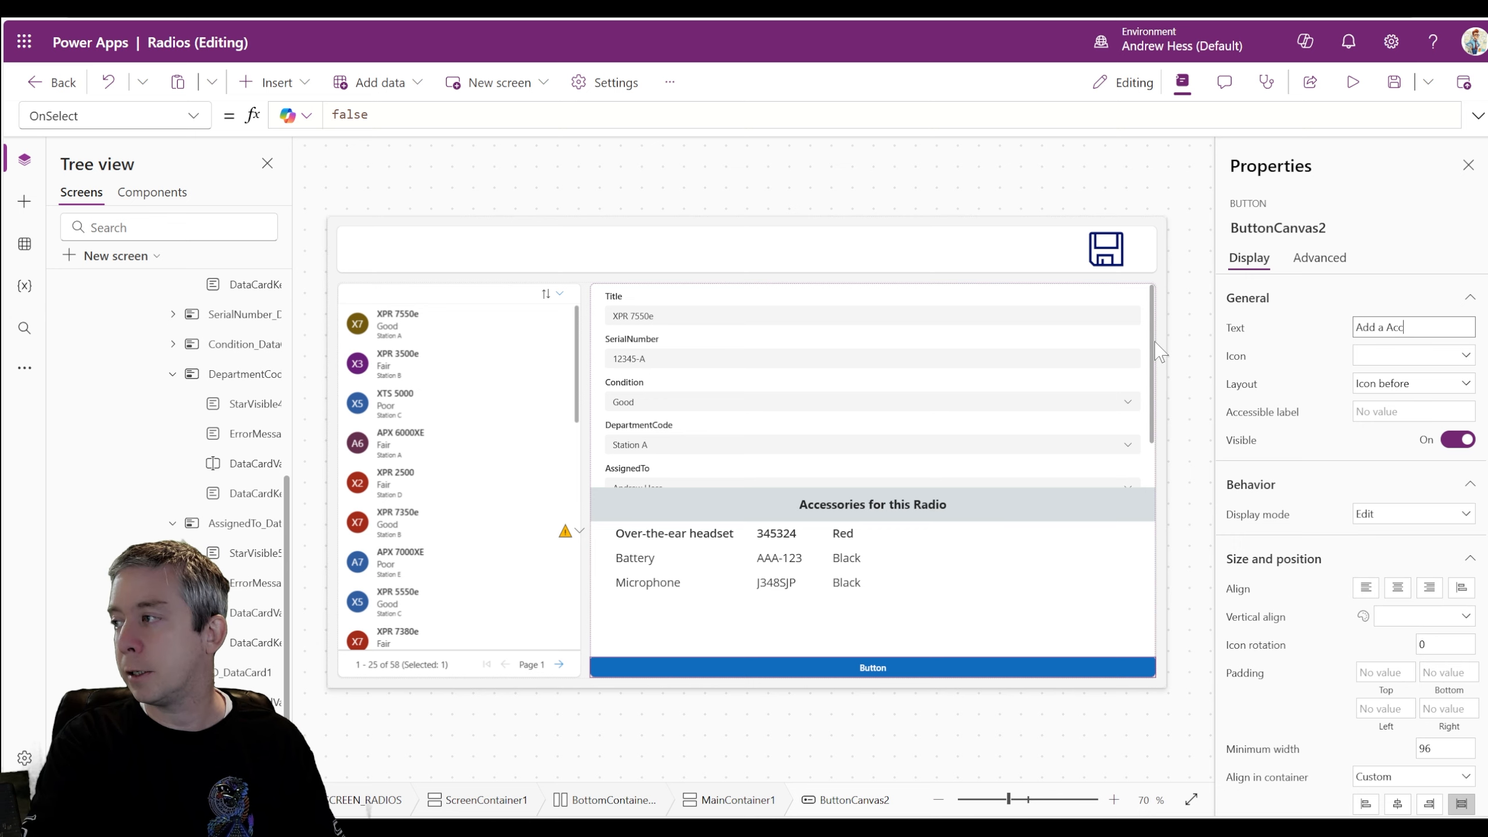
pyautogui.write('essory')
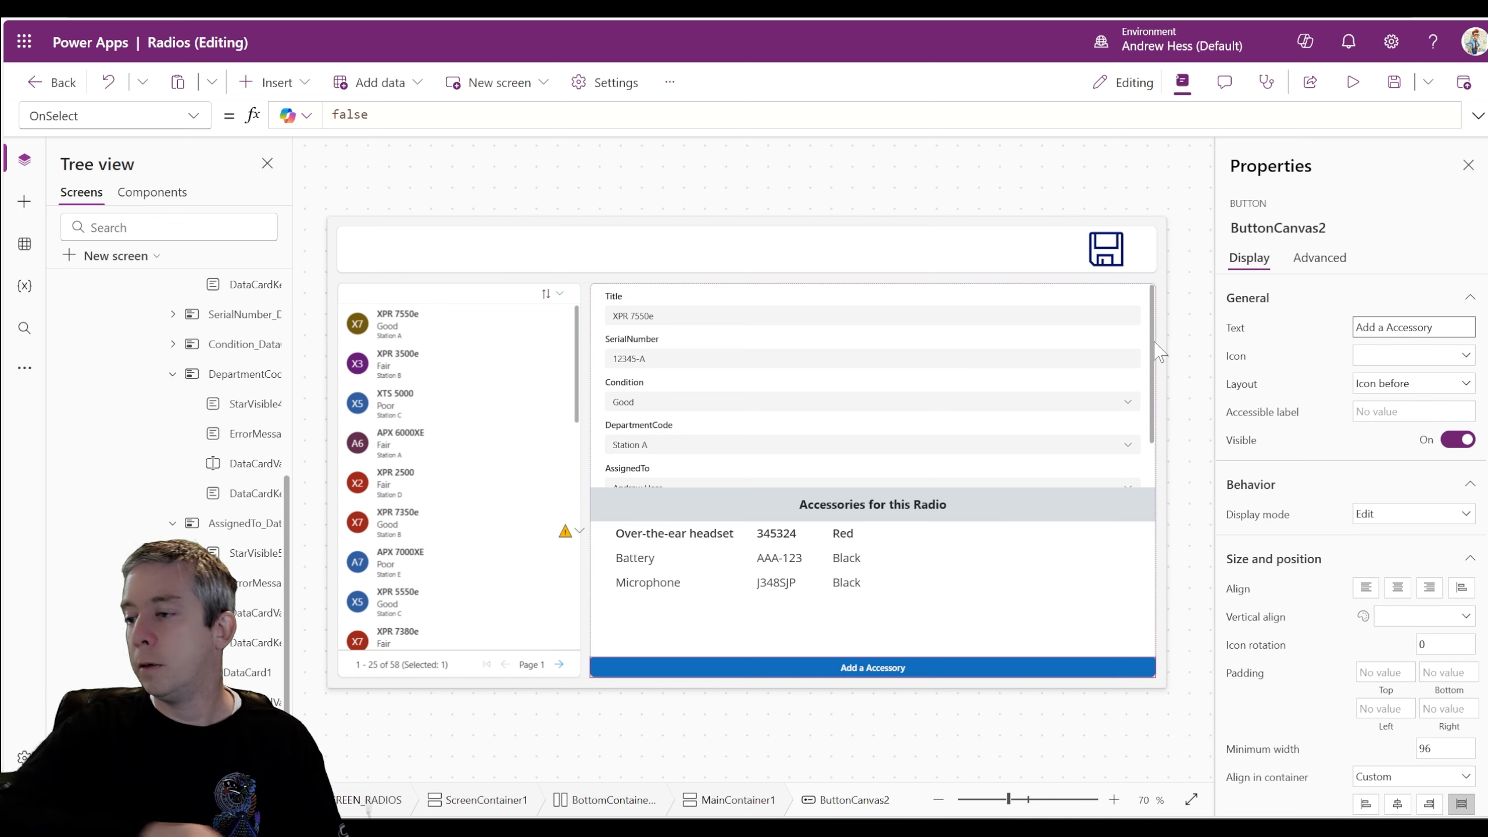
pyautogui.click(1189, 459)
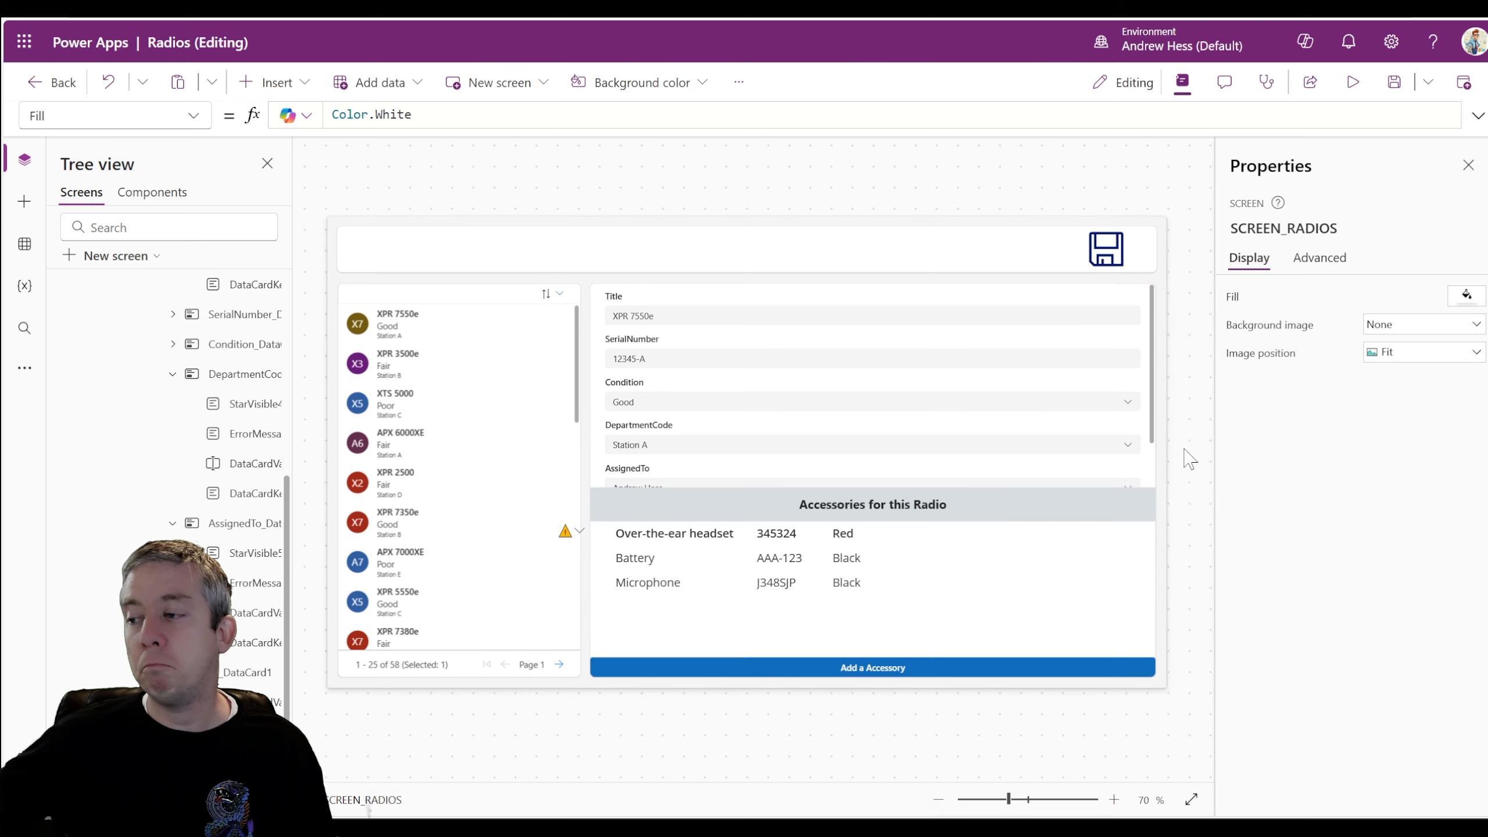
pyautogui.click(1353, 82)
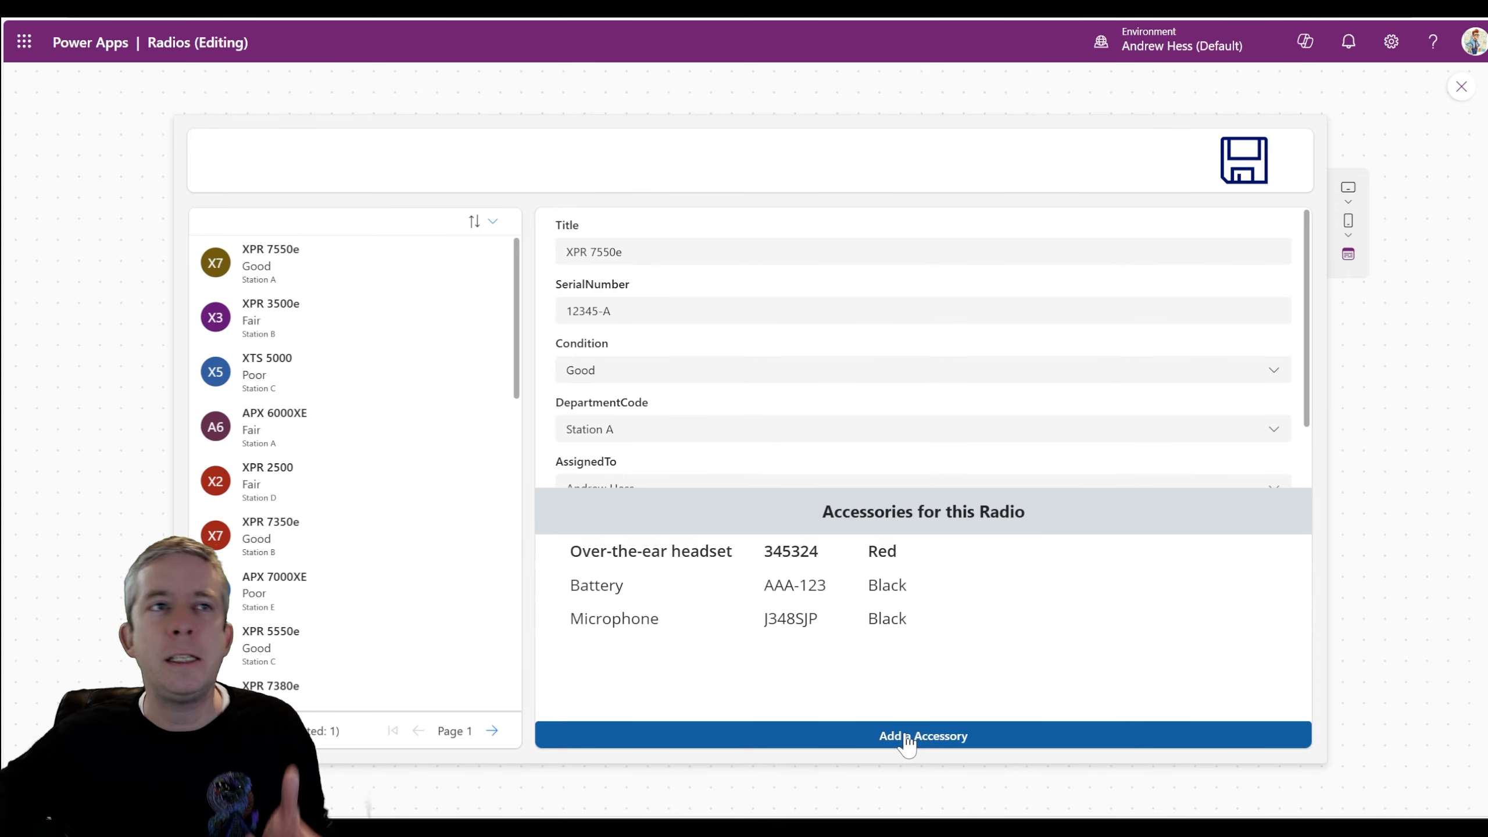
pyautogui.press('Escape')
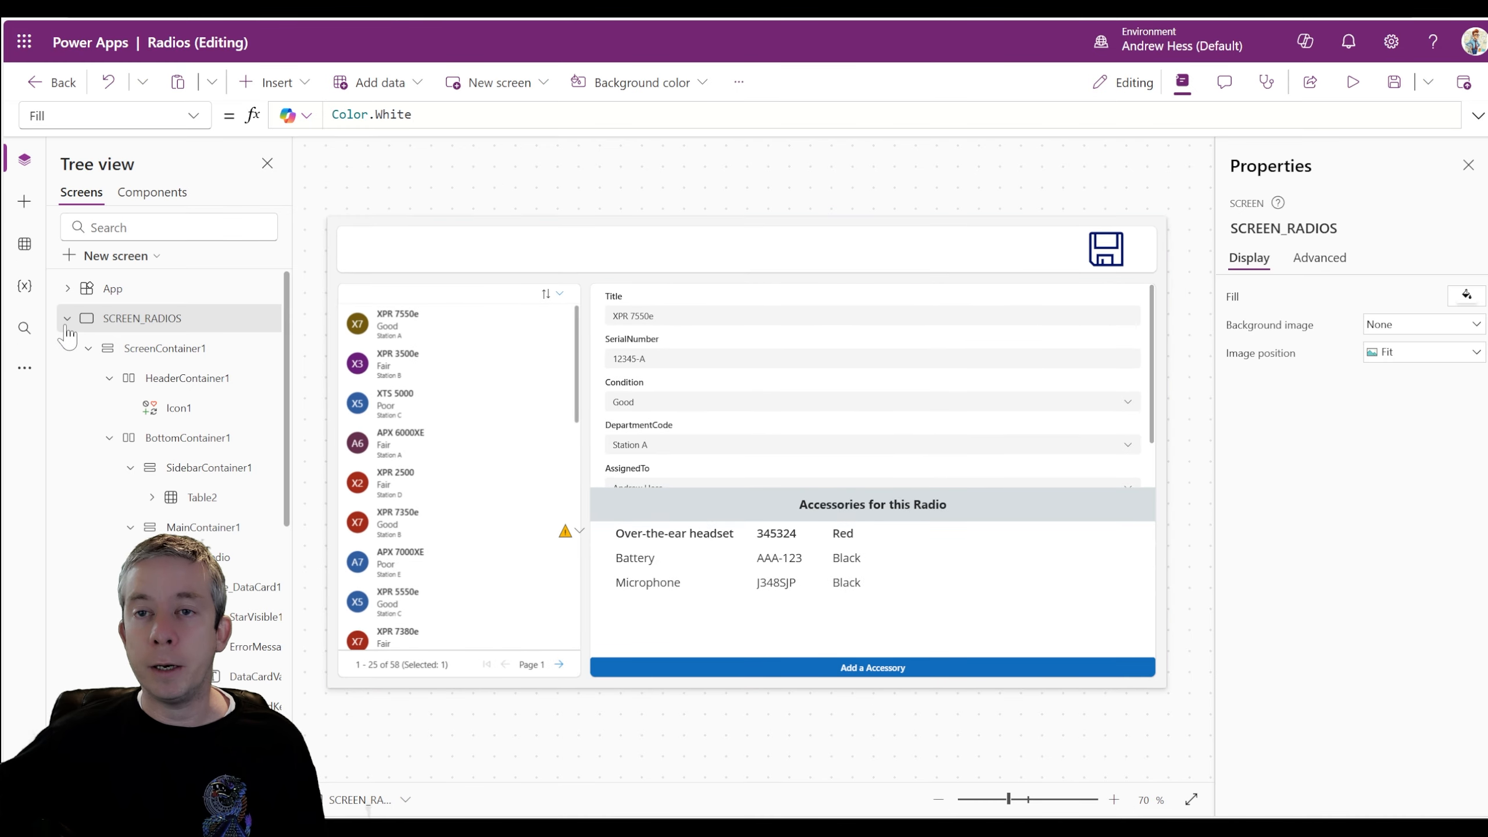
# Step: Add a new screen using the layout with a header, a sidebar and a main area
pyautogui.click(91, 258)
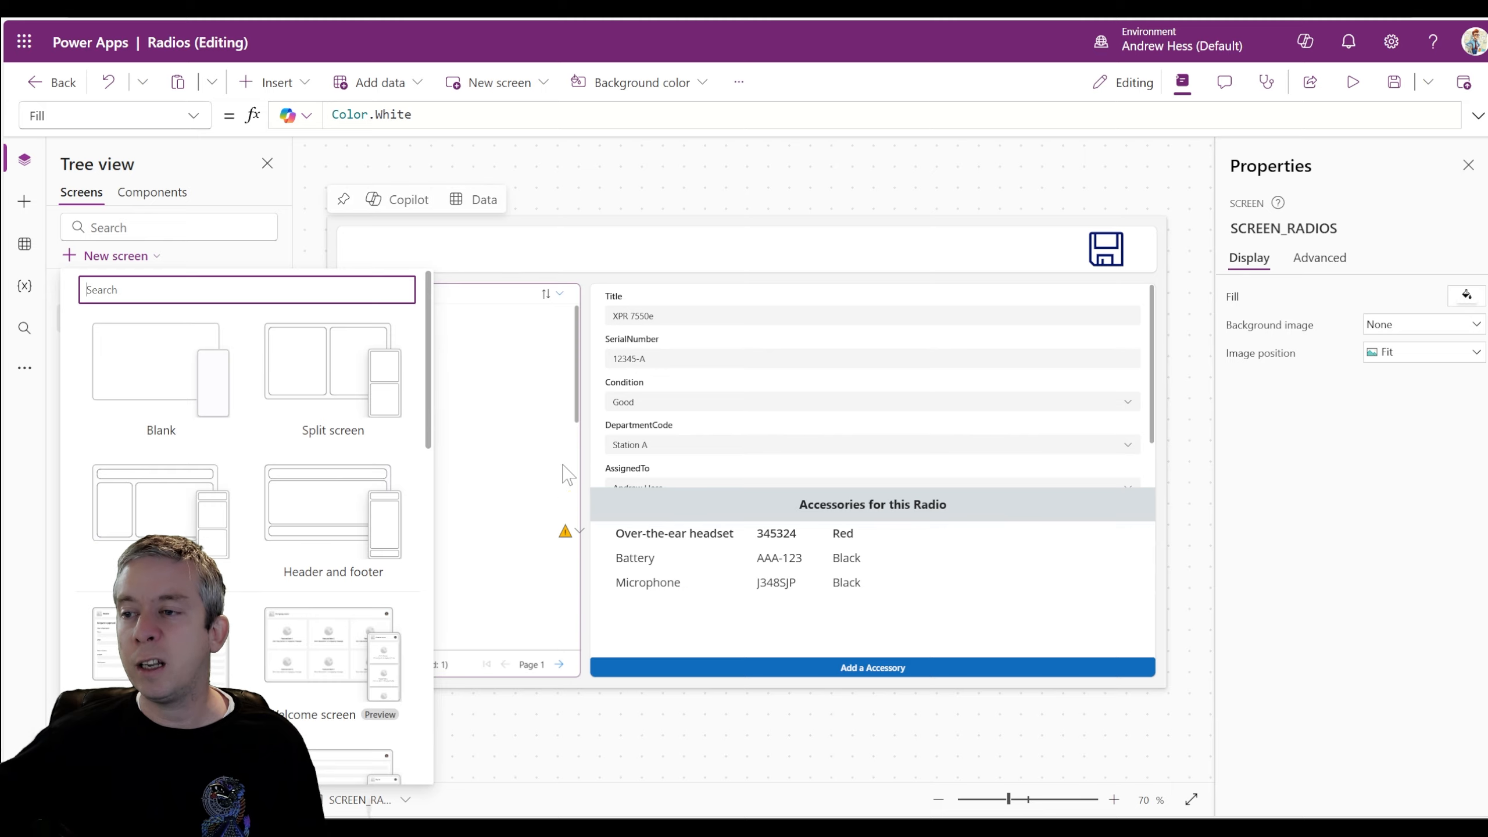
pyautogui.click(148, 532)
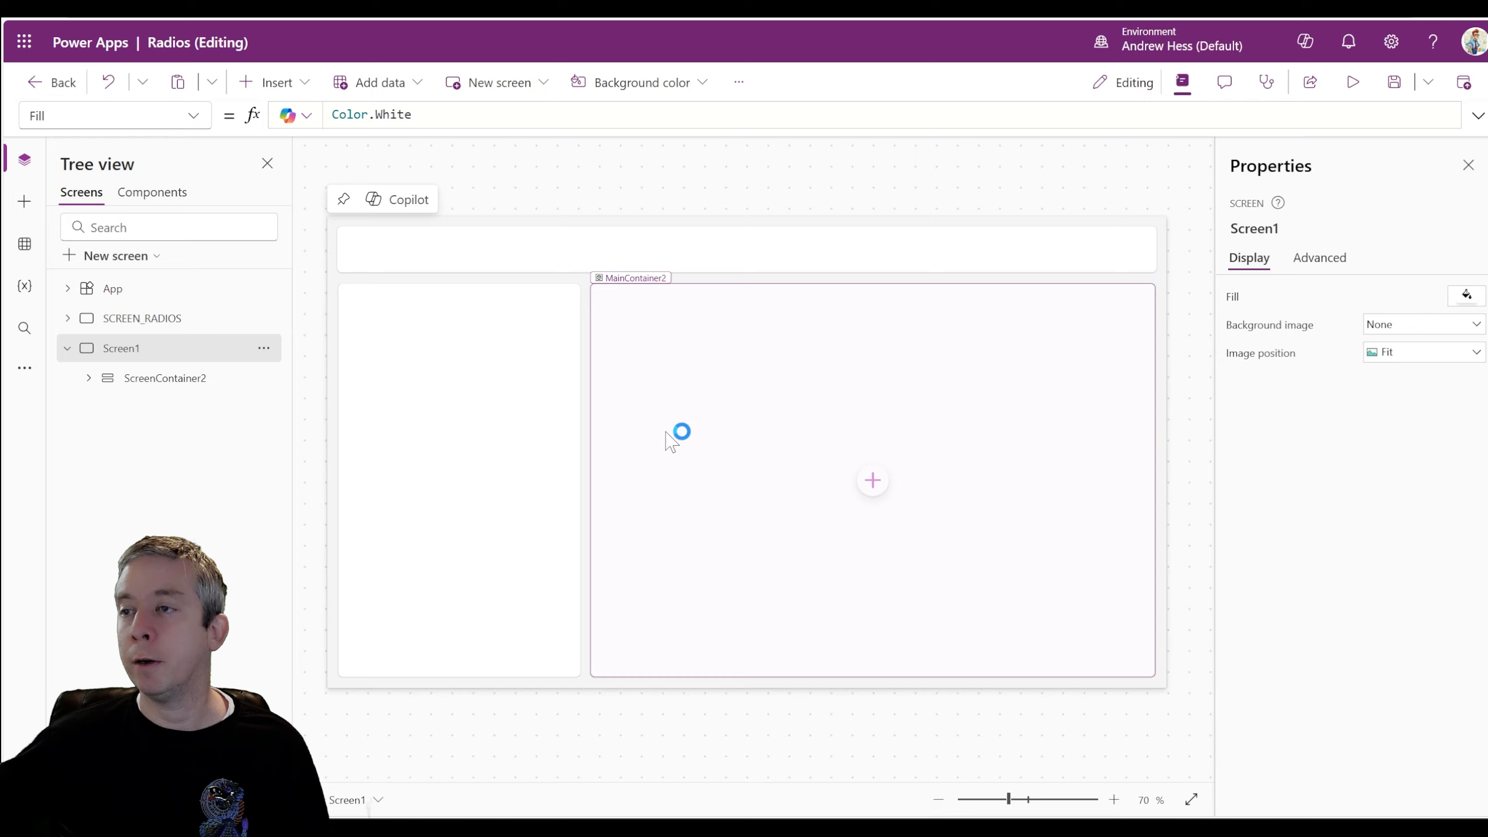
# Step: Open the choice of controls to insert into the new screen's SidebarContainer2
pyautogui.click(442, 412)
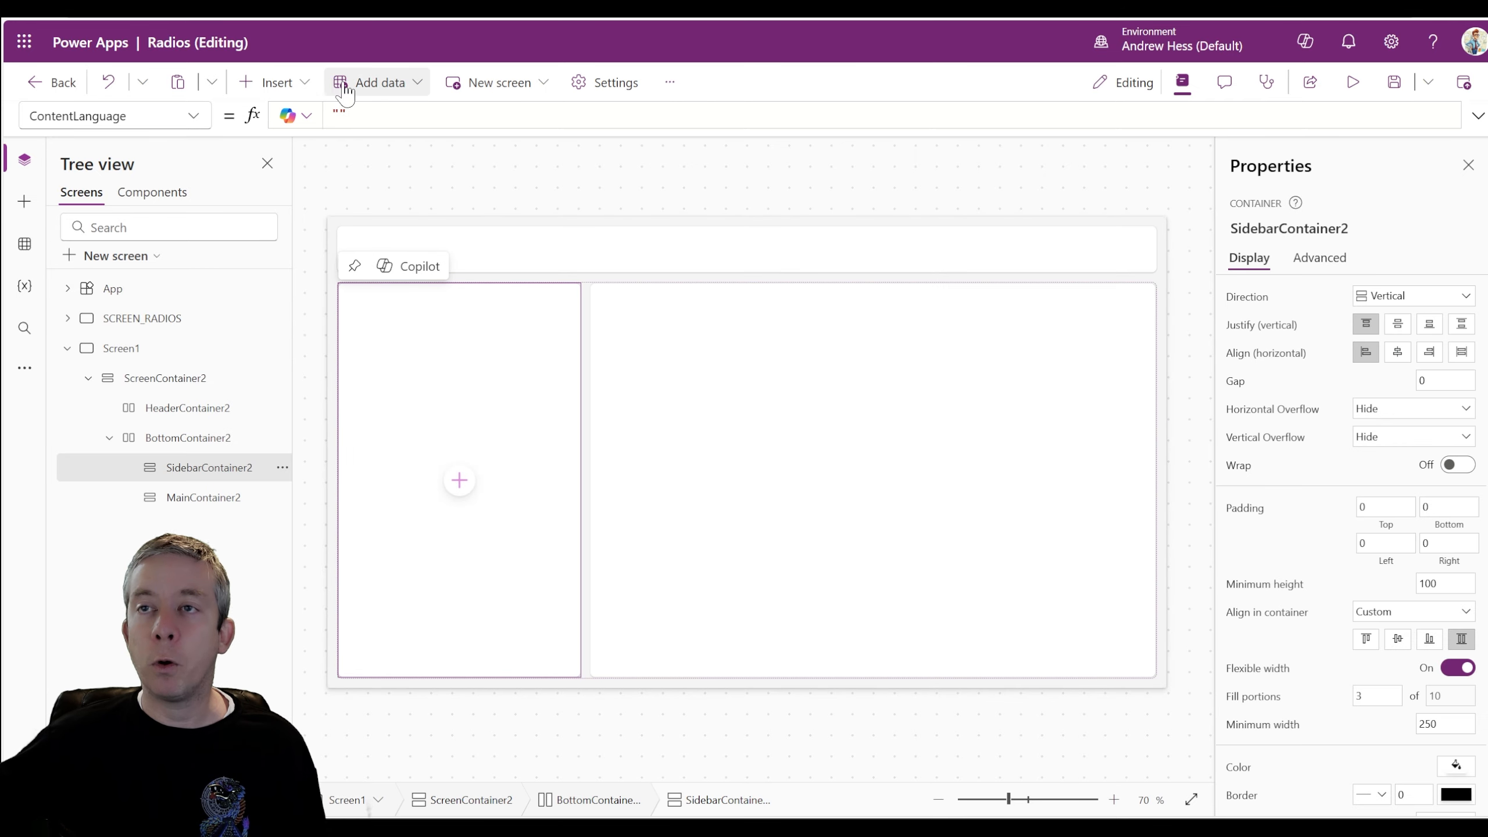
pyautogui.click(268, 87)
pyautogui.click(269, 85)
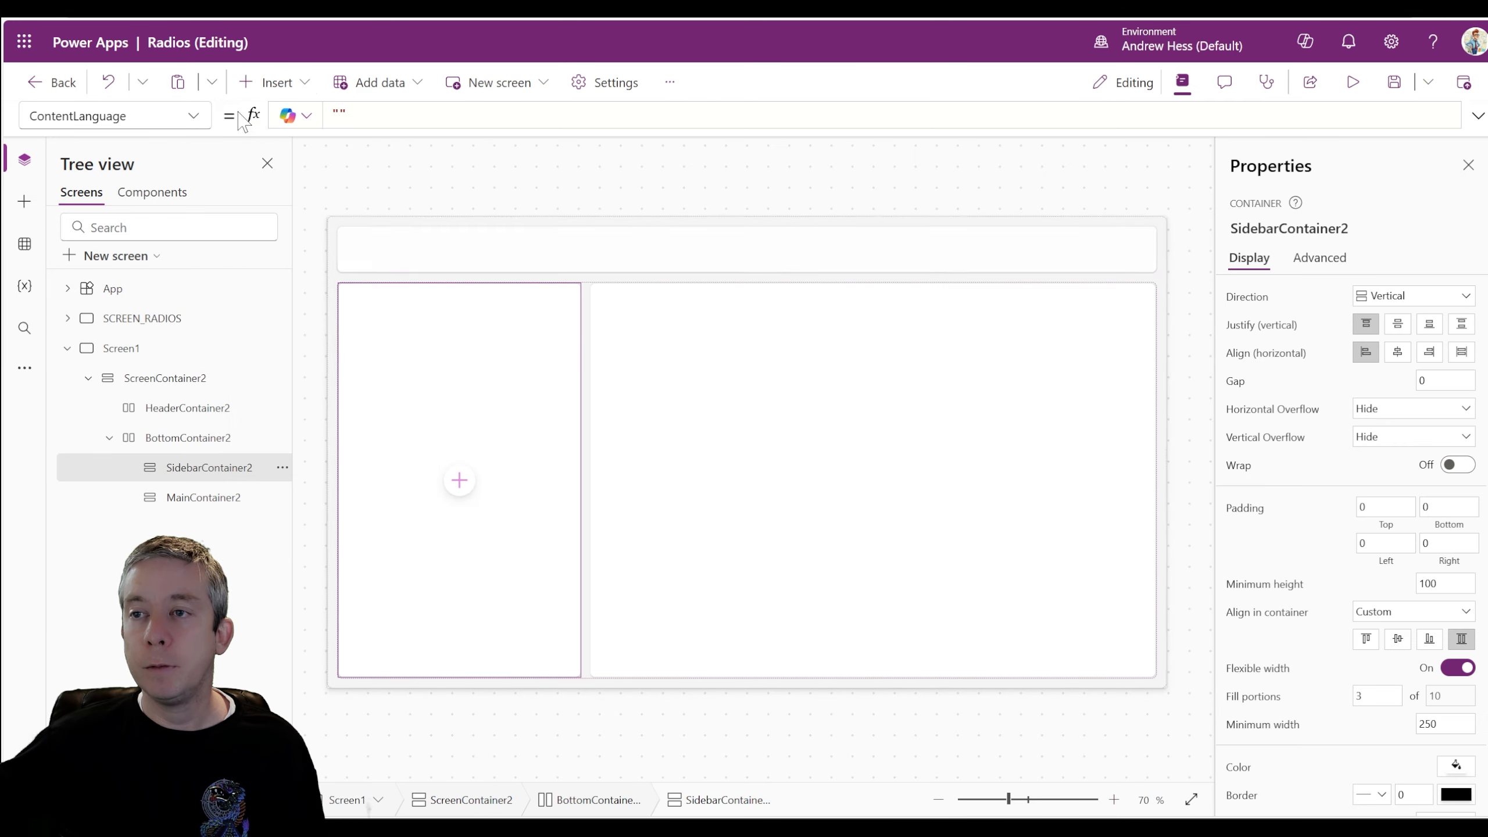
pyautogui.click(271, 83)
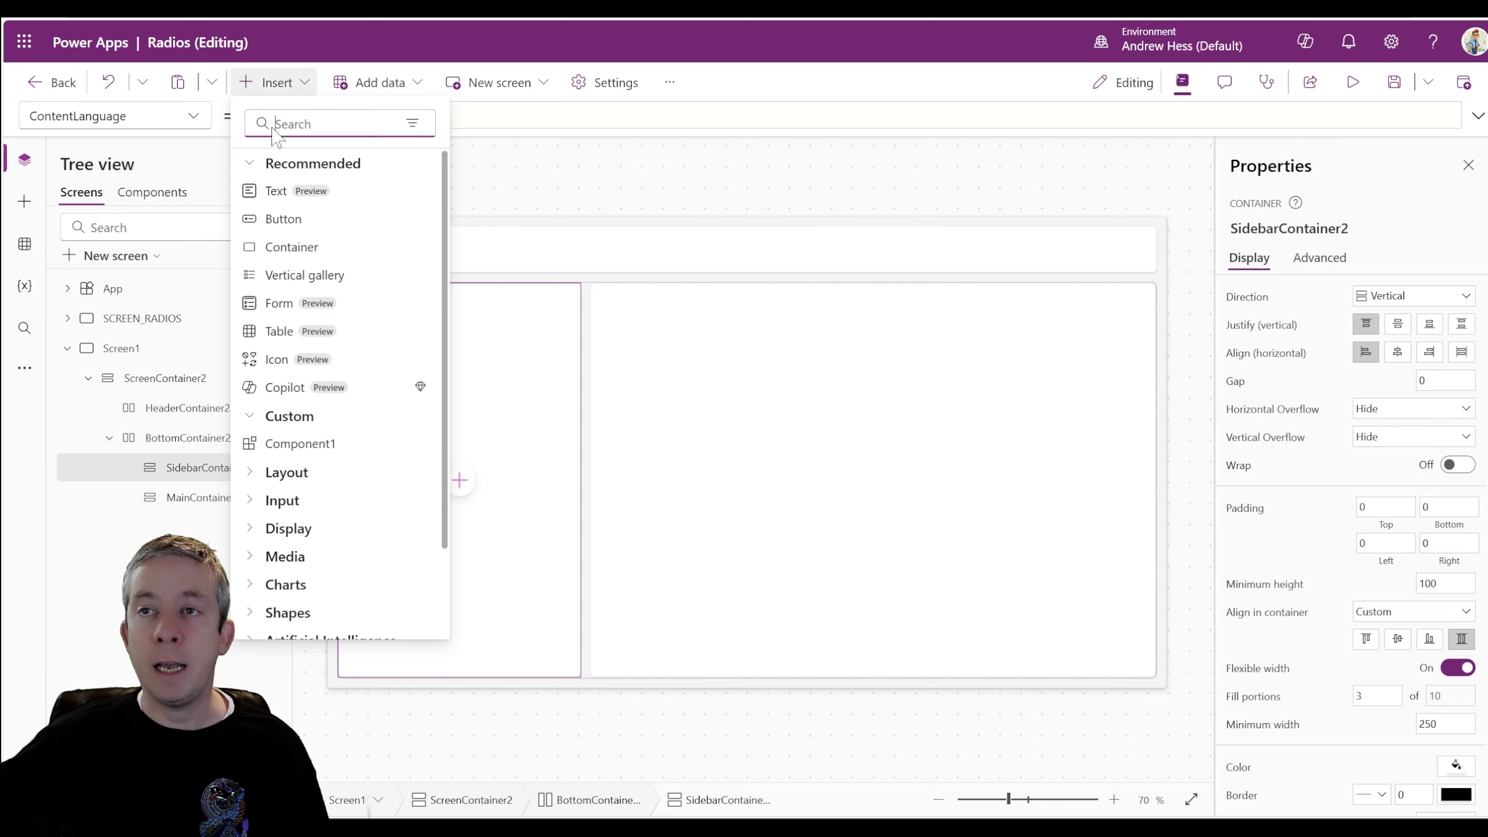
# Step: Insert a table into the sidebar container and connect it to the Accessories data source
pyautogui.write('tab')
pyautogui.click(284, 191)
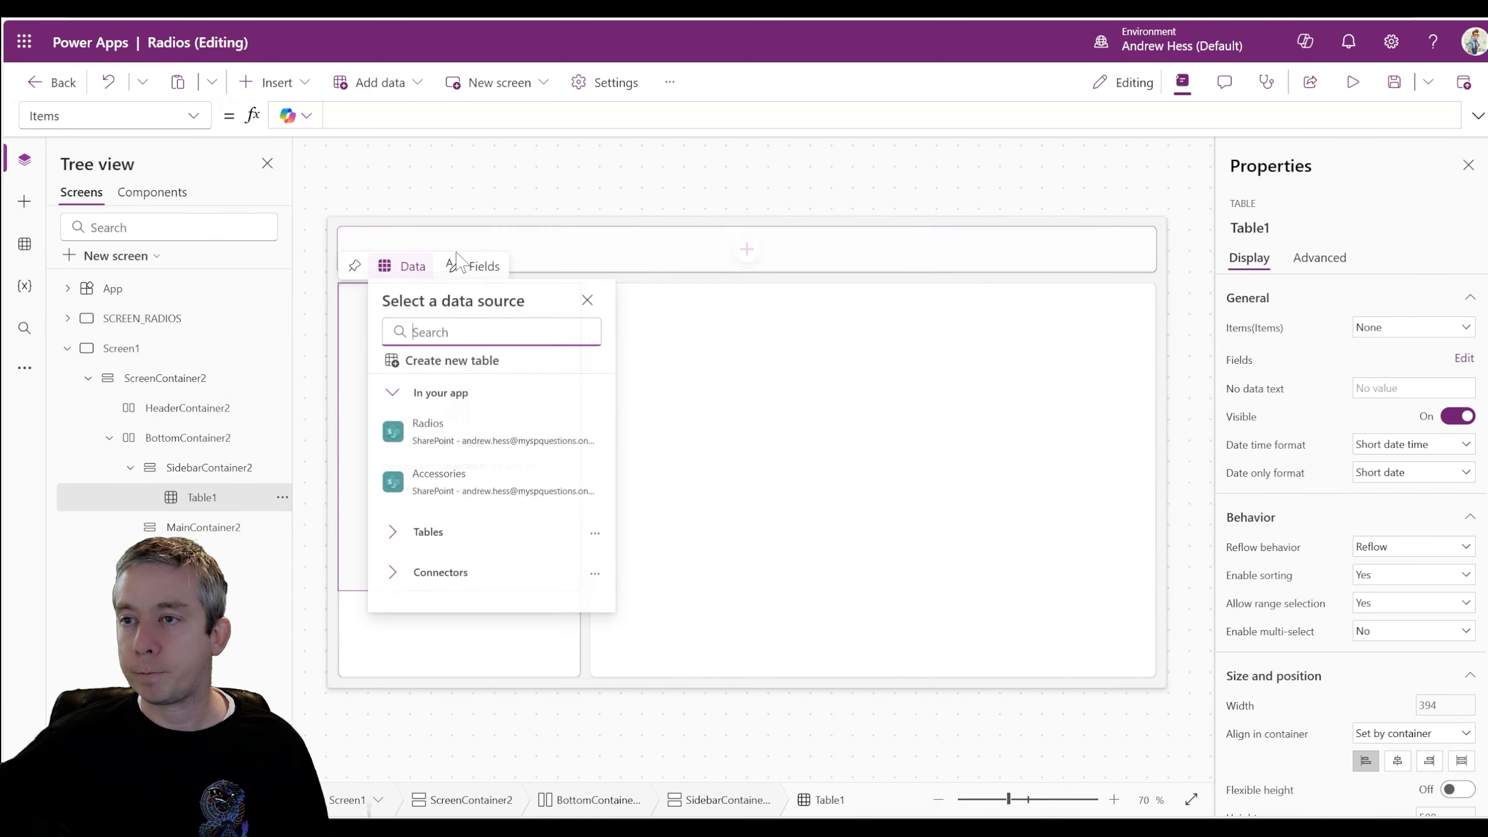
pyautogui.click(454, 484)
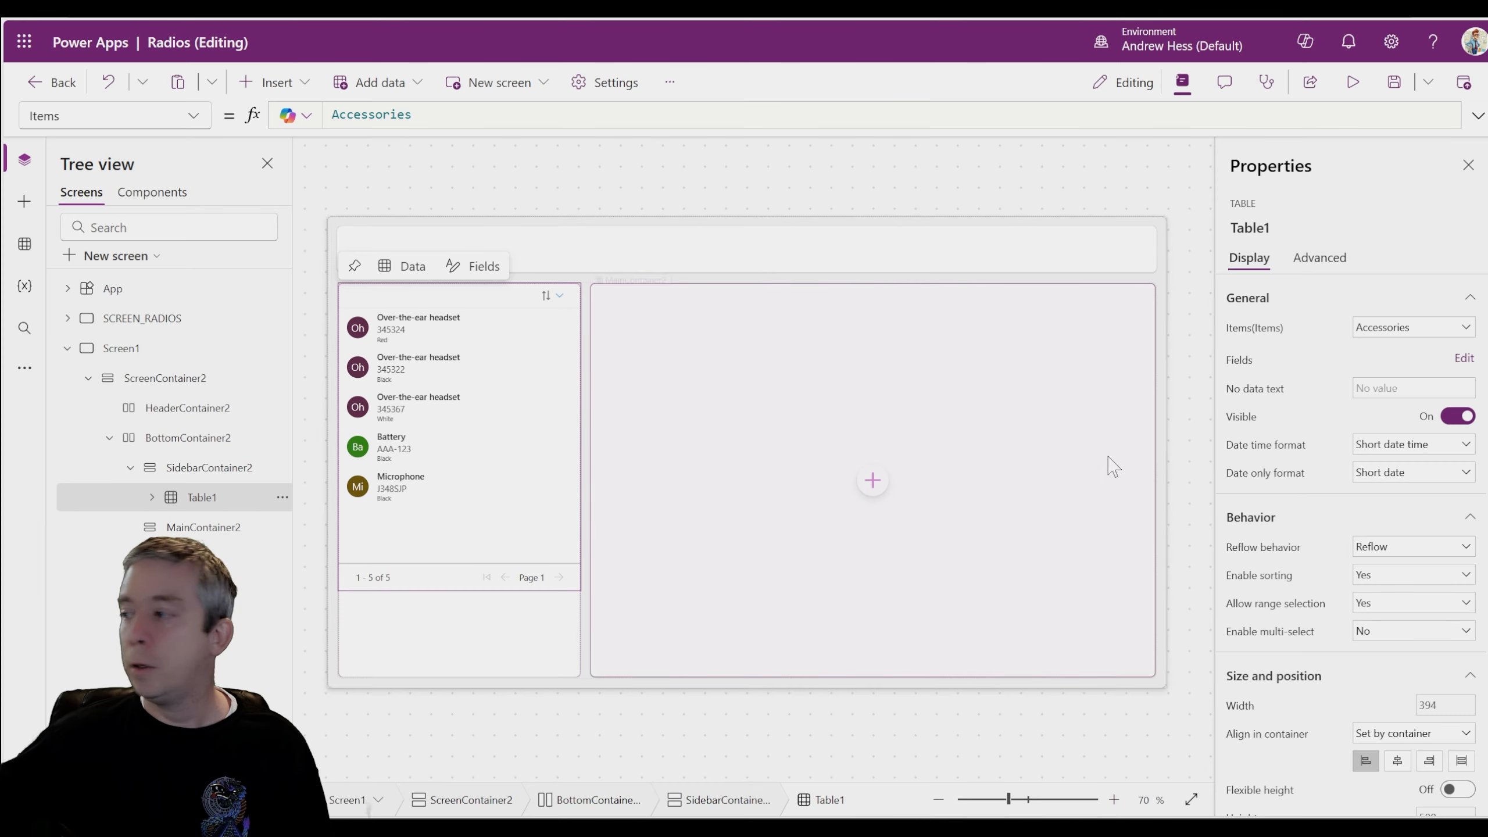
# Step: Turn on flexible height for the accessories table so it fills the sidebar container
pyautogui.scroll(-5, 1452, 467)
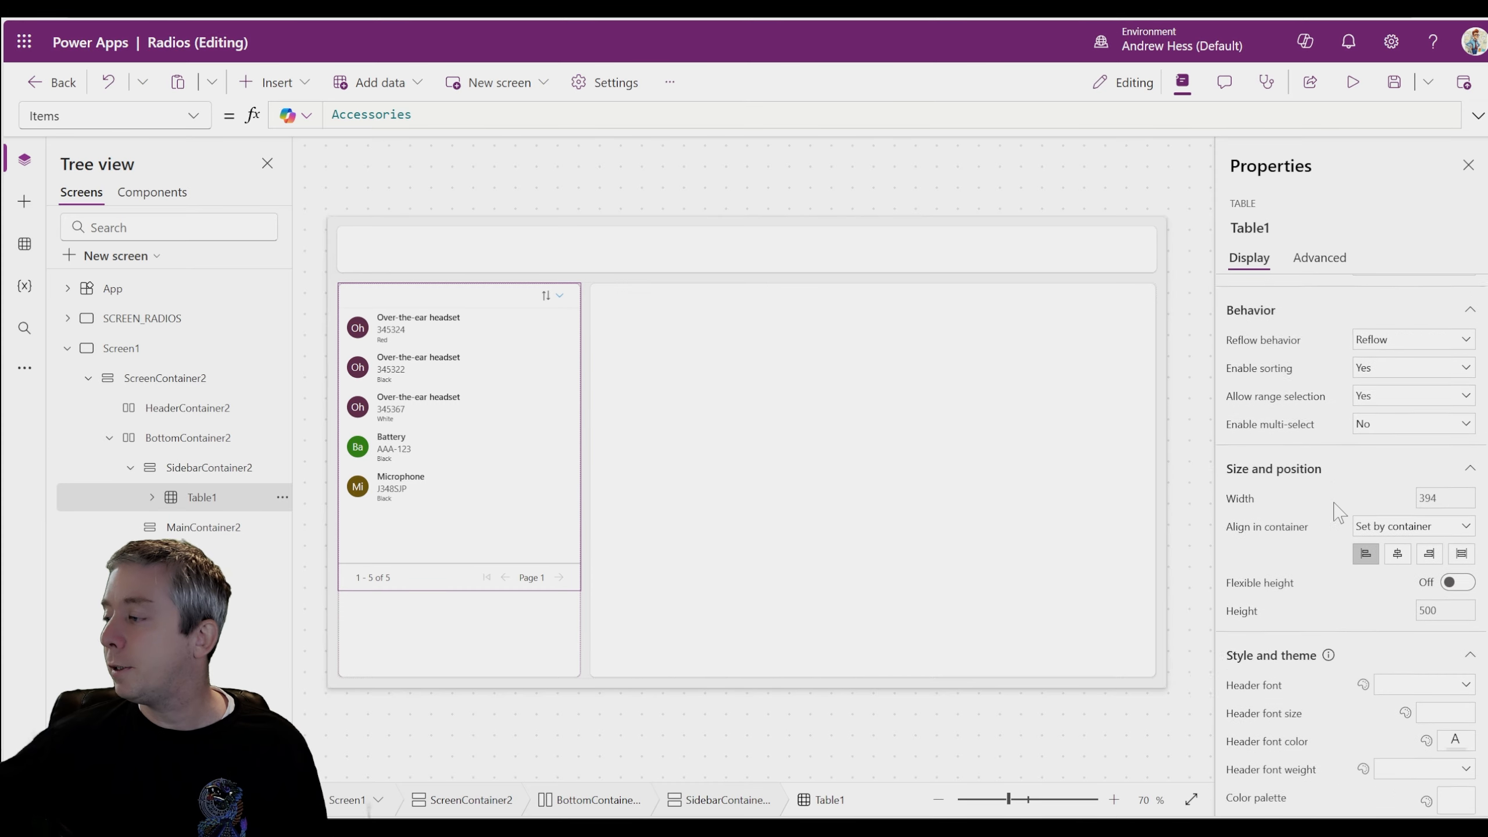
pyautogui.click(1458, 462)
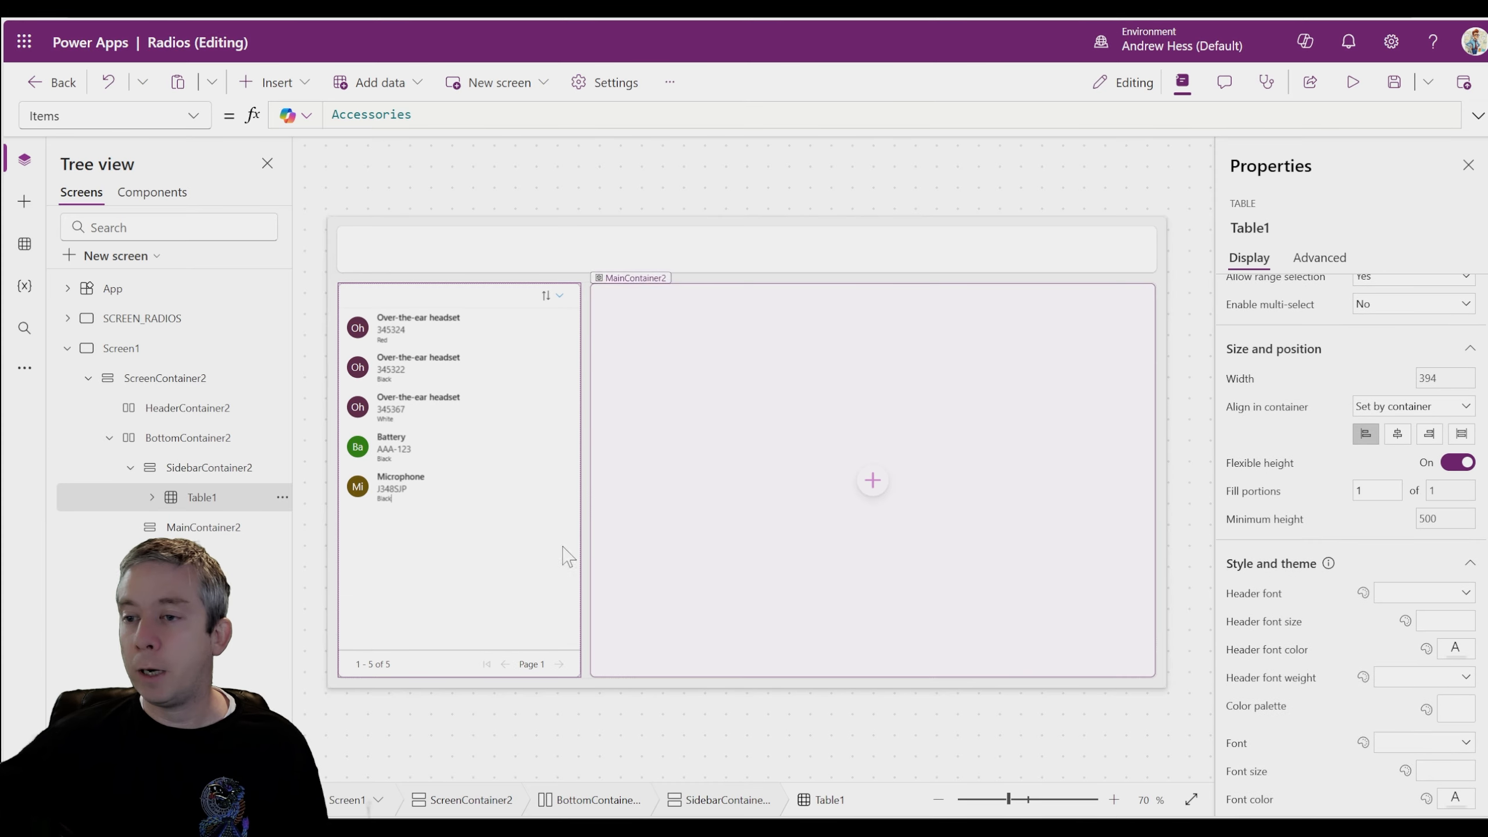
pyautogui.click(716, 508)
pyautogui.click(421, 310)
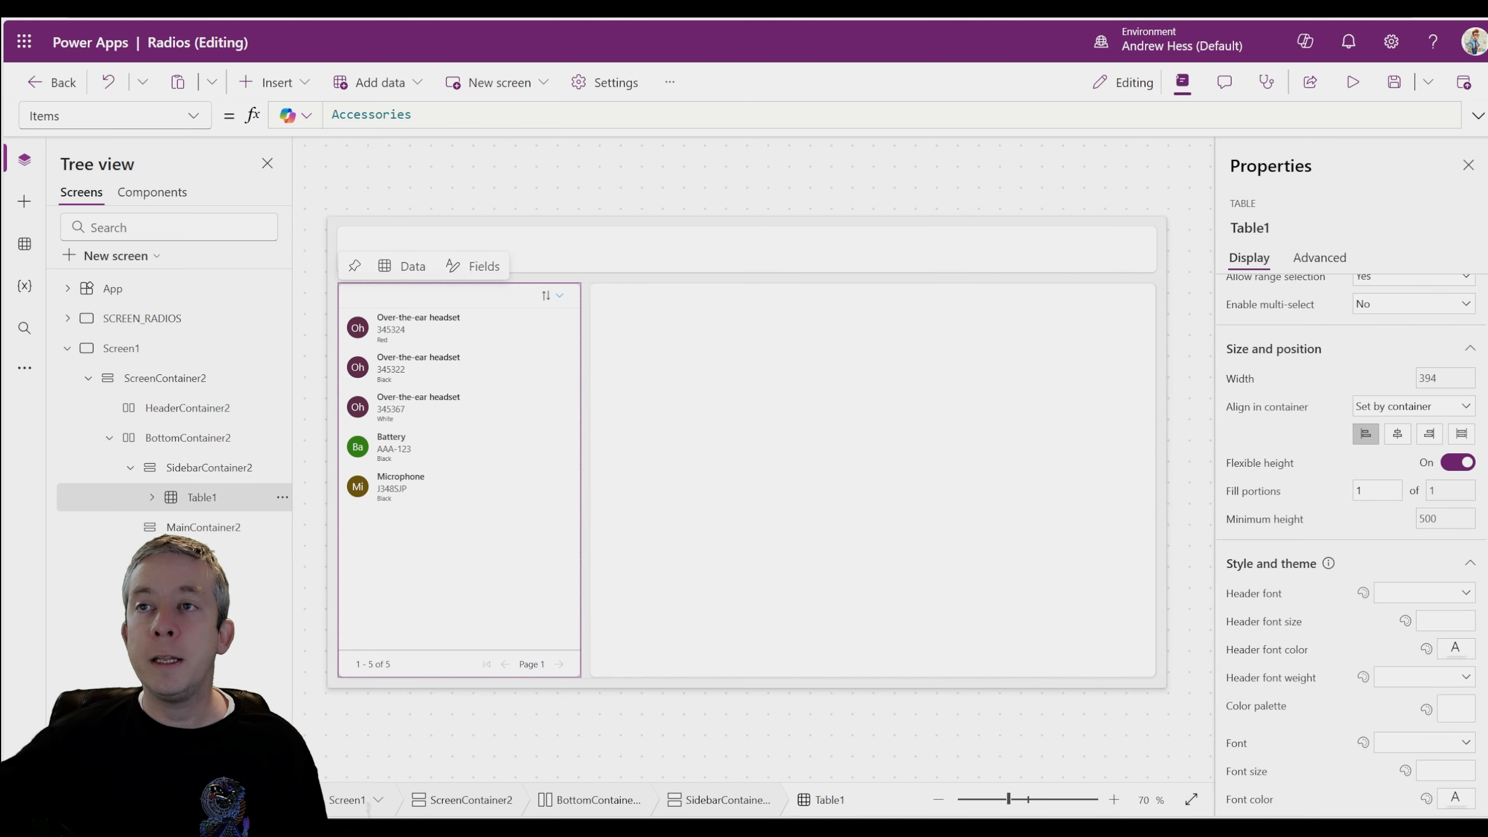
# Step: Try to wrap the accessories table's Items in a Filter formula on the RadioID column
pyautogui.click(337, 115)
pyautogui.write('Filter(')
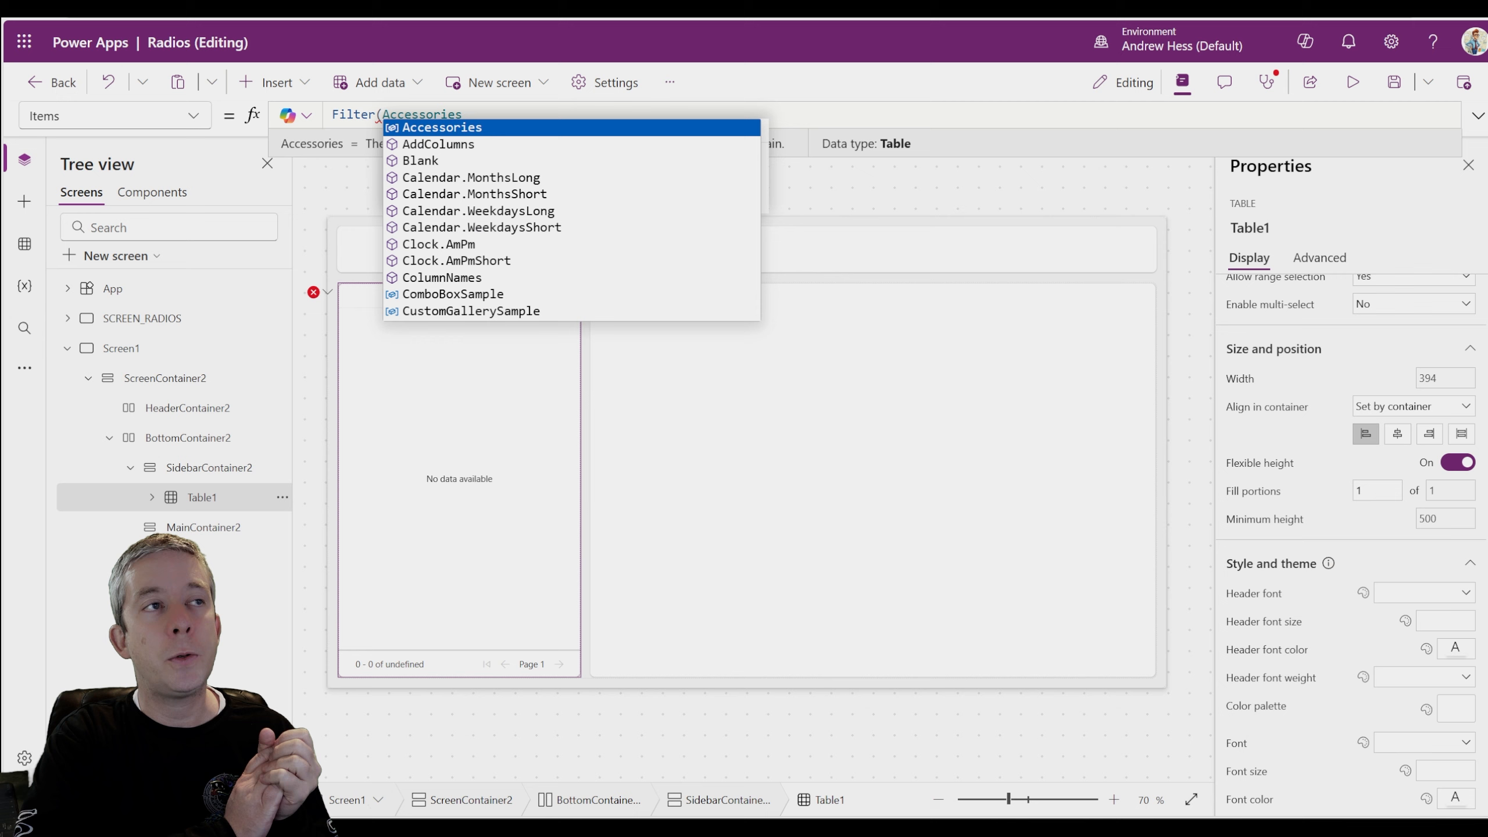
pyautogui.press('End')
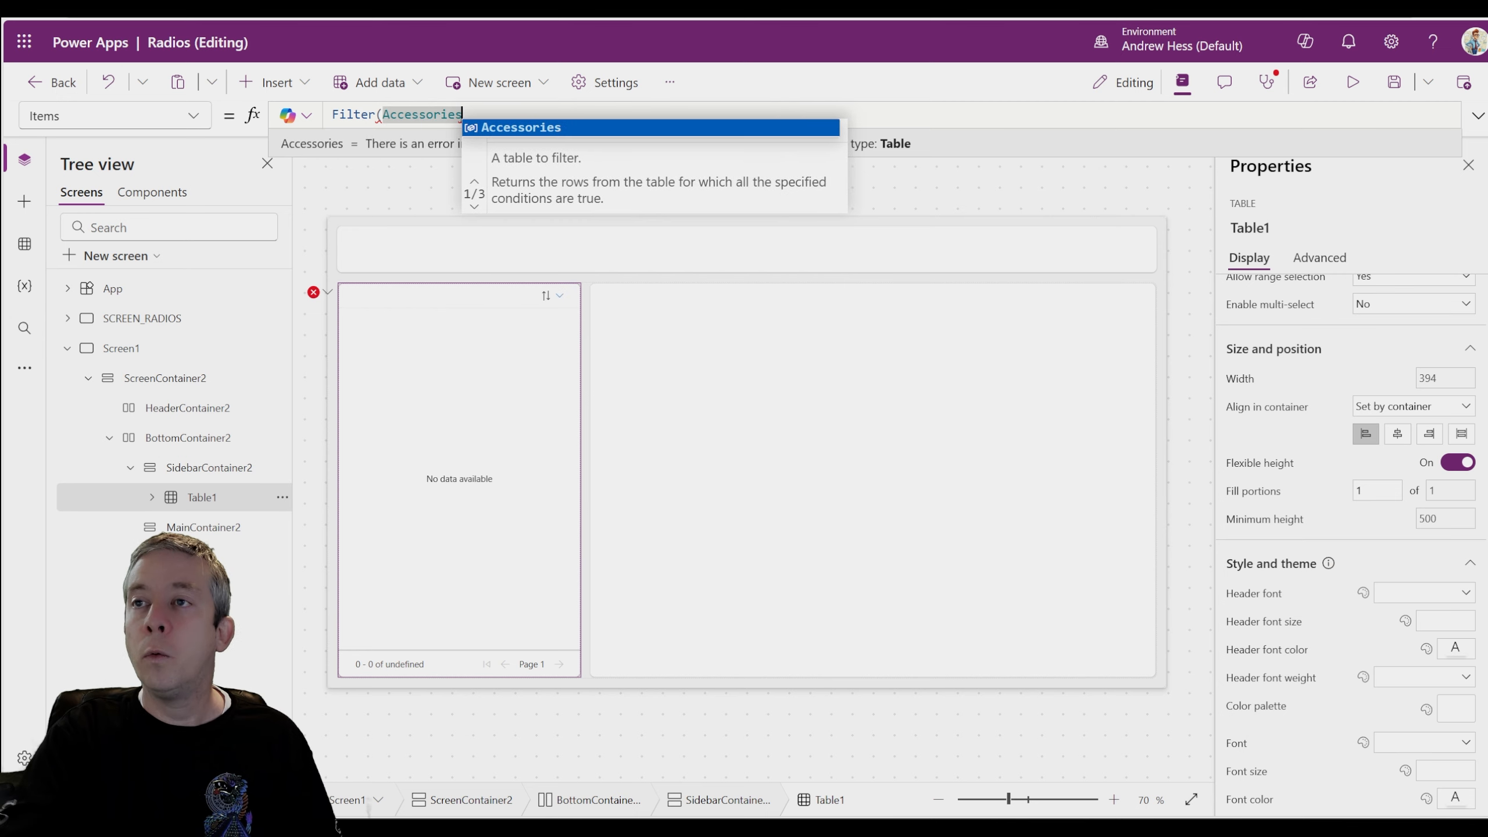
pyautogui.write(',RadioID=')
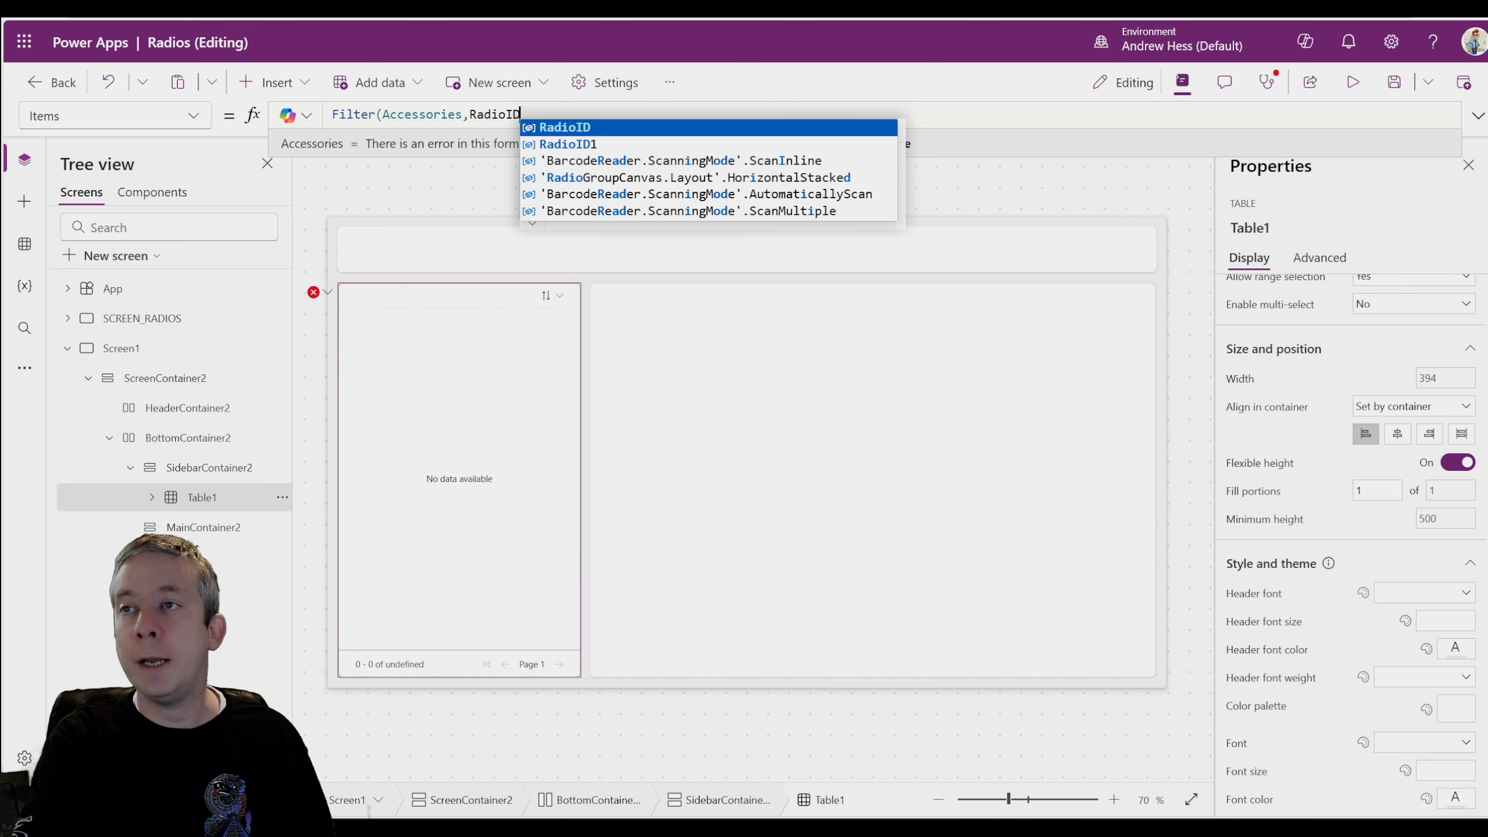
pyautogui.press('BackSpace')
pyautogui.press('BackSpace')
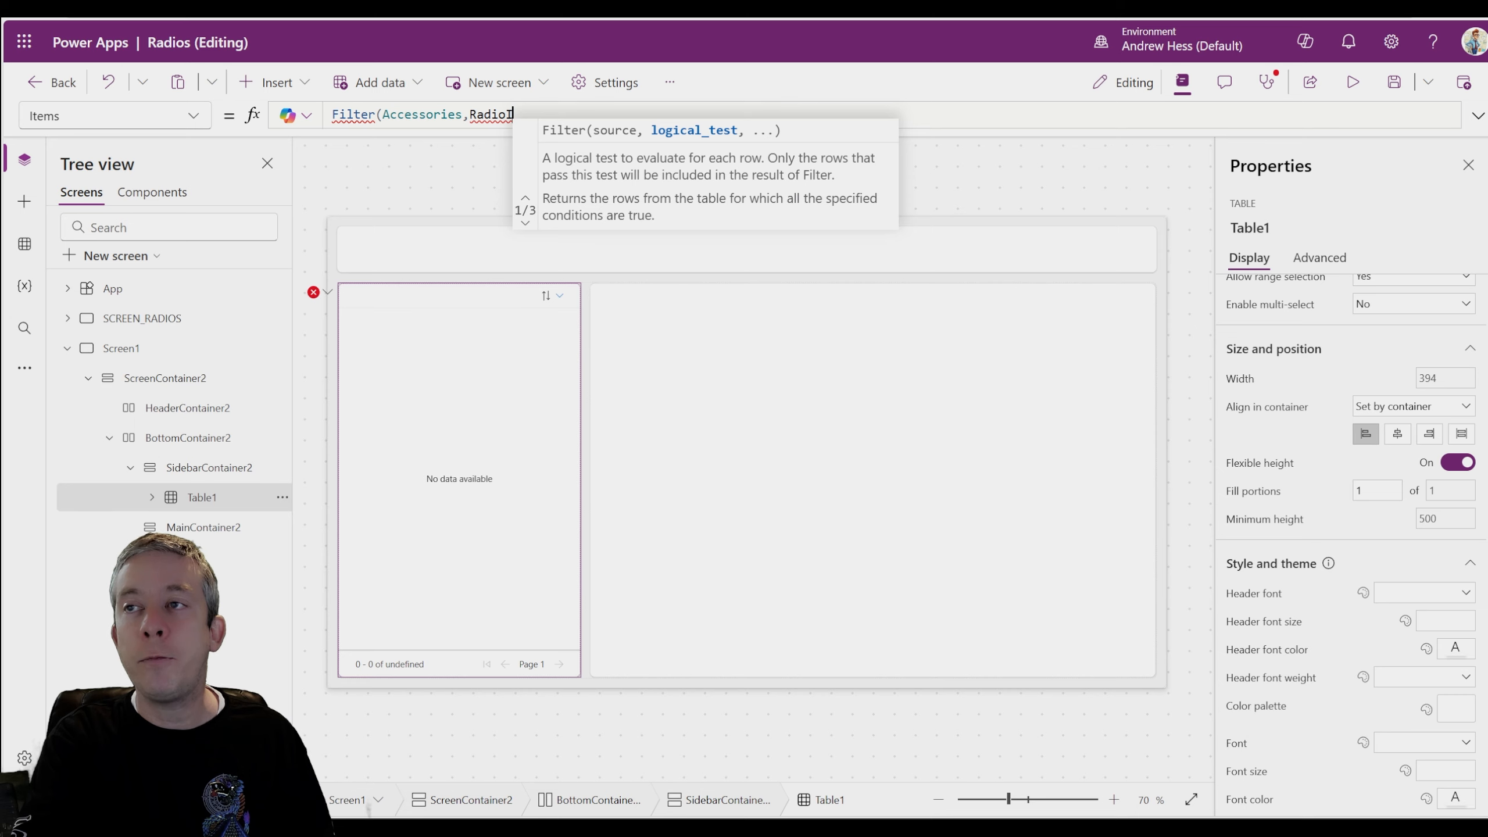
pyautogui.write('D')
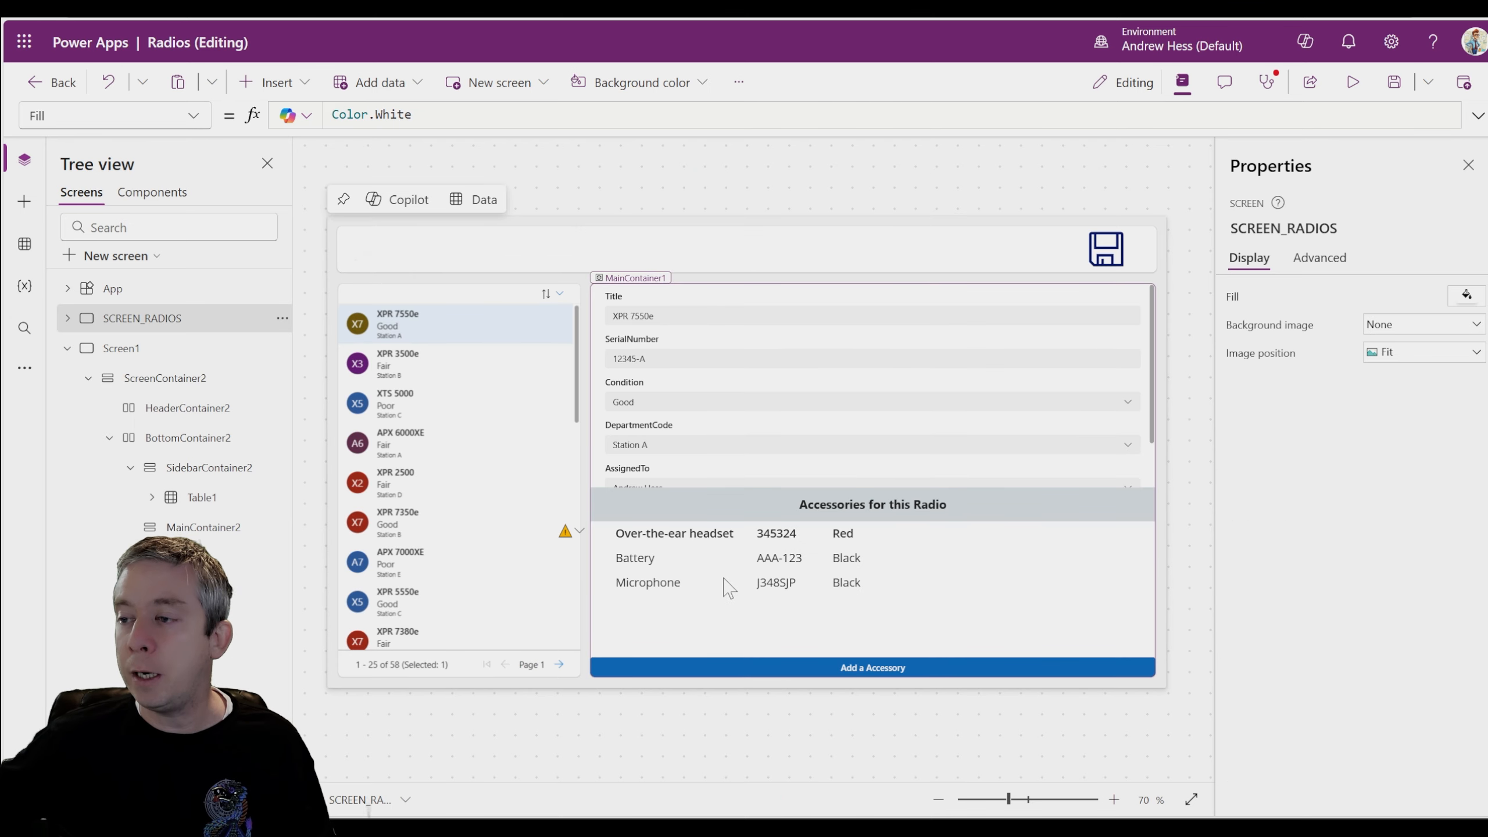
# Step: Copy the SCREEN_RADIOS gallery's formula Filter(Accessories,RadioID=Table2.Selected.ID,Title) into the Items of Screen1's sidebar table
pyautogui.click(731, 588)
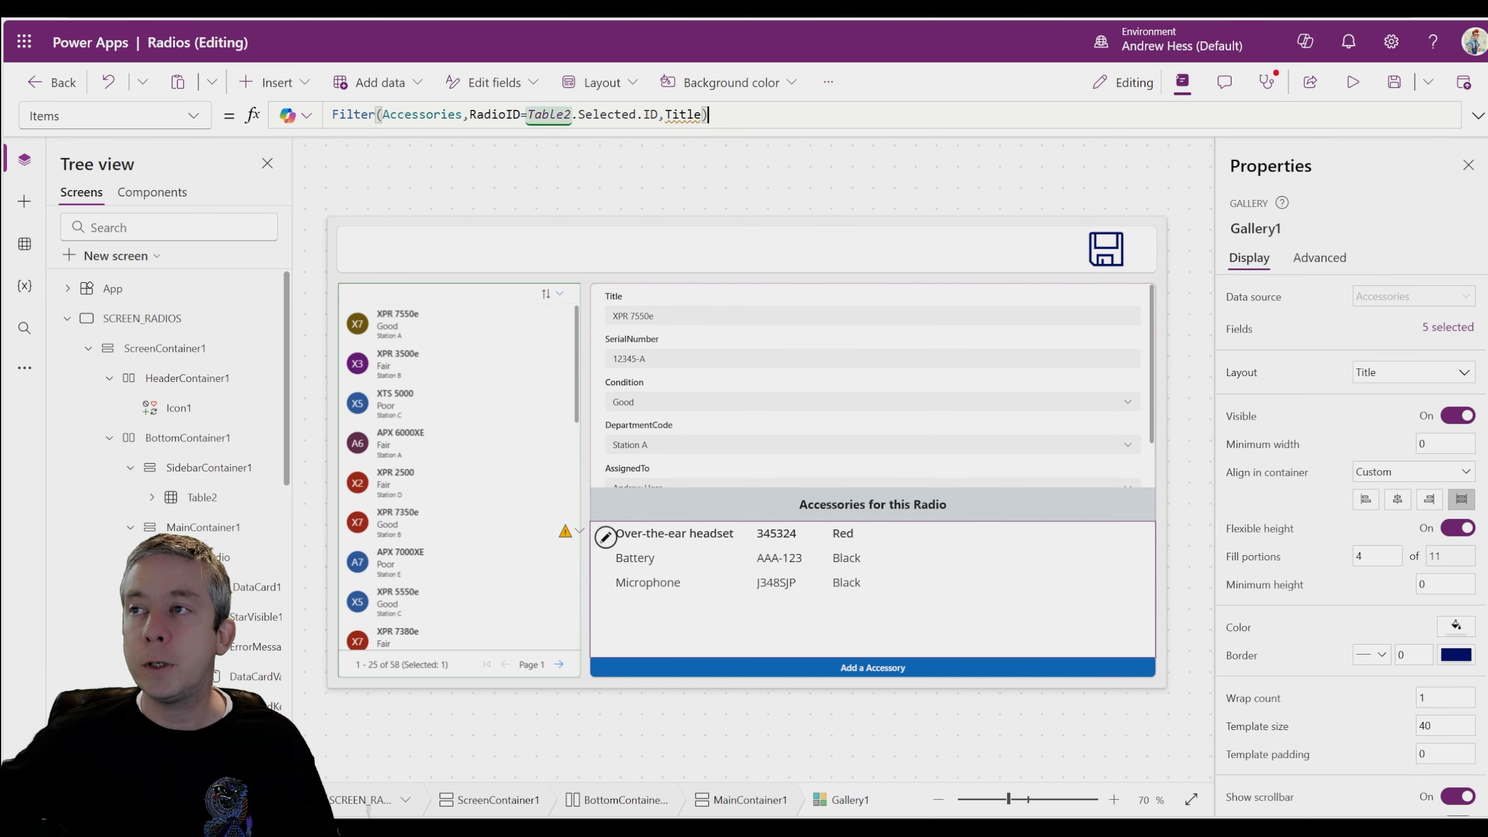
pyautogui.click(67, 318)
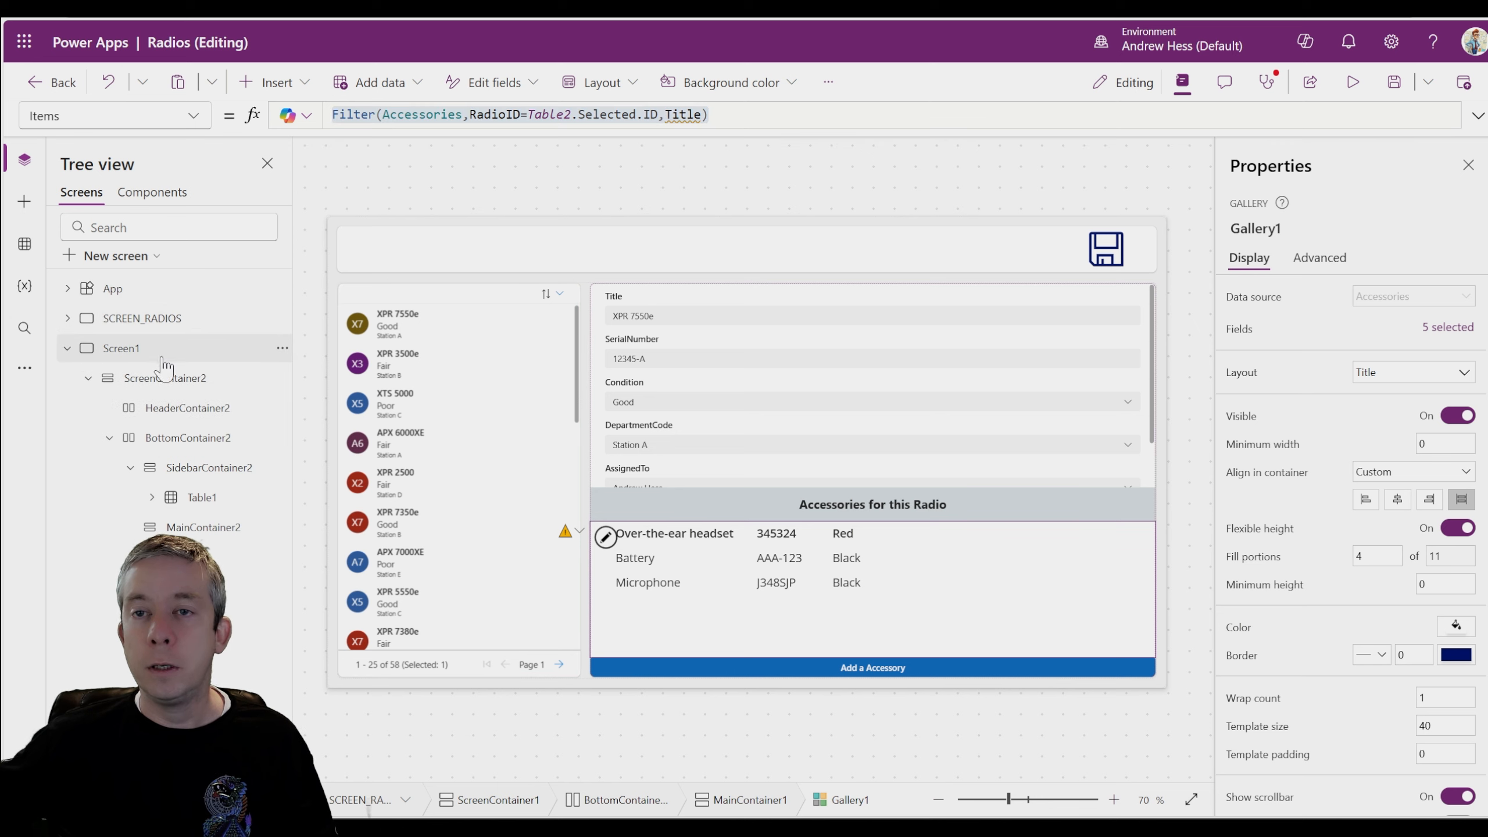
pyautogui.click(162, 355)
pyautogui.click(388, 393)
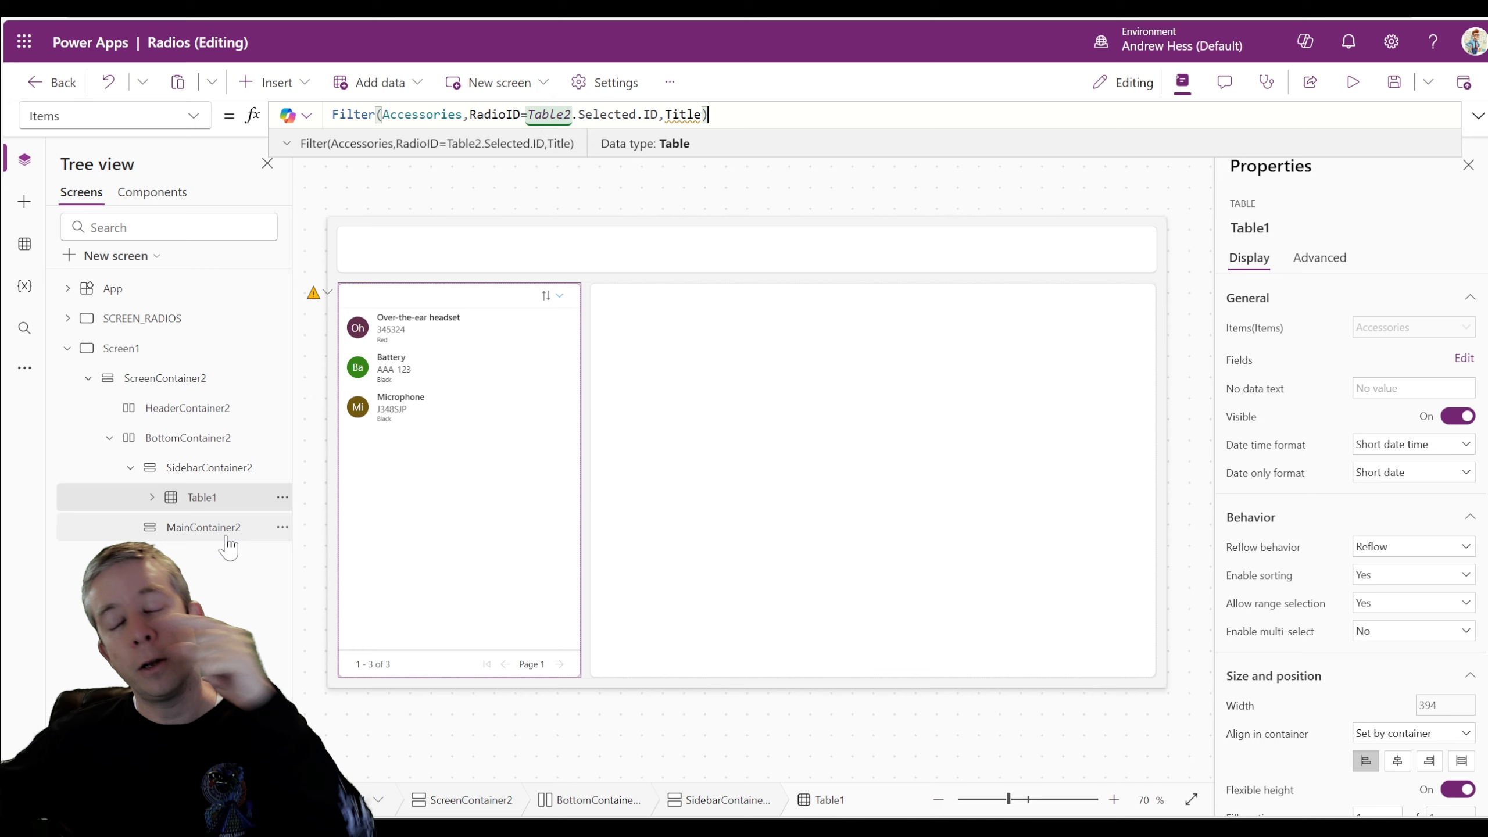
# Step: Rename Screen1 as SCREEN_ACCESSORIES
pyautogui.click(281, 349)
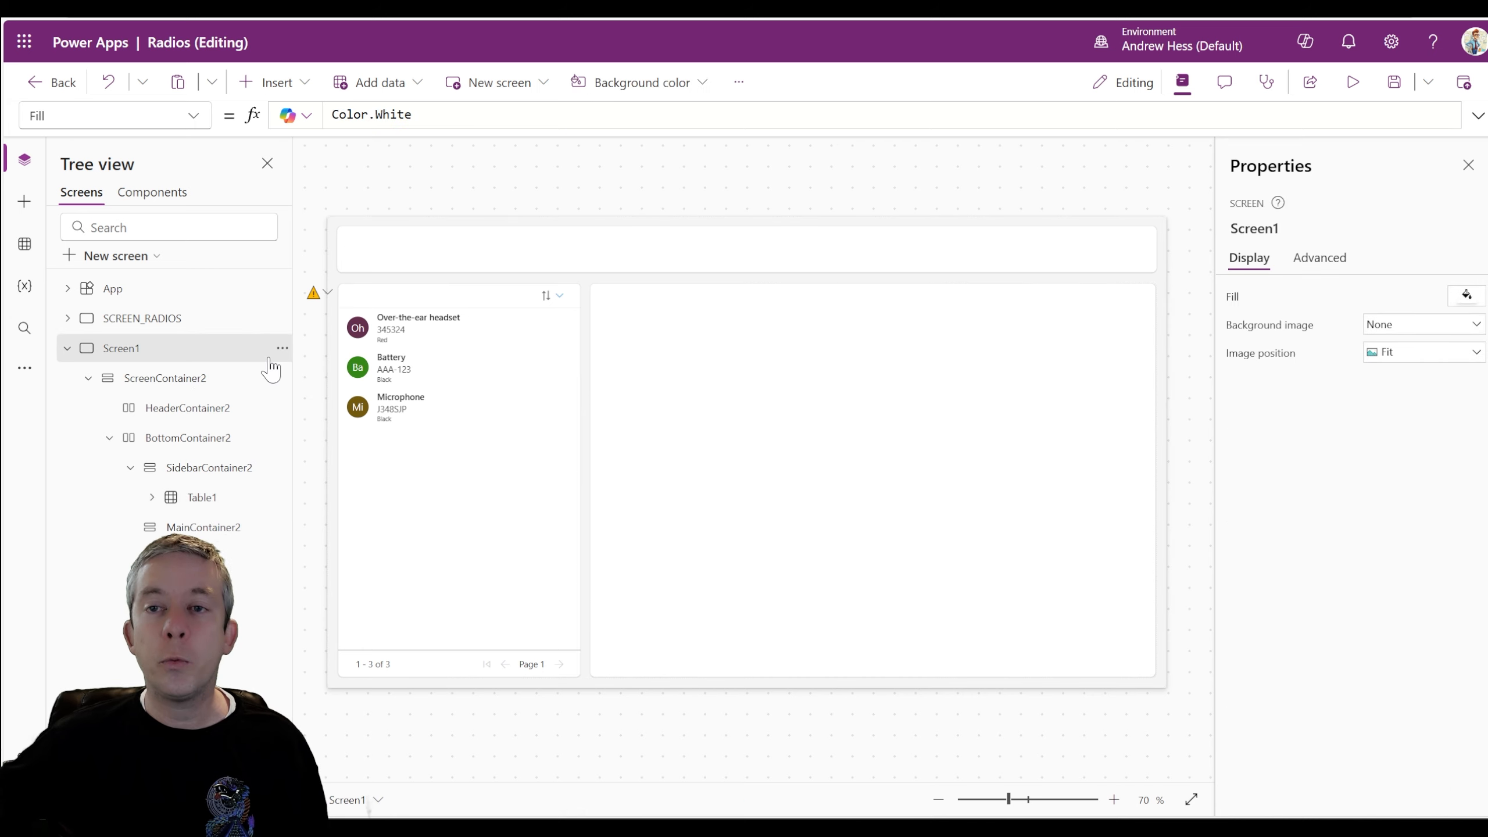
pyautogui.click(351, 514)
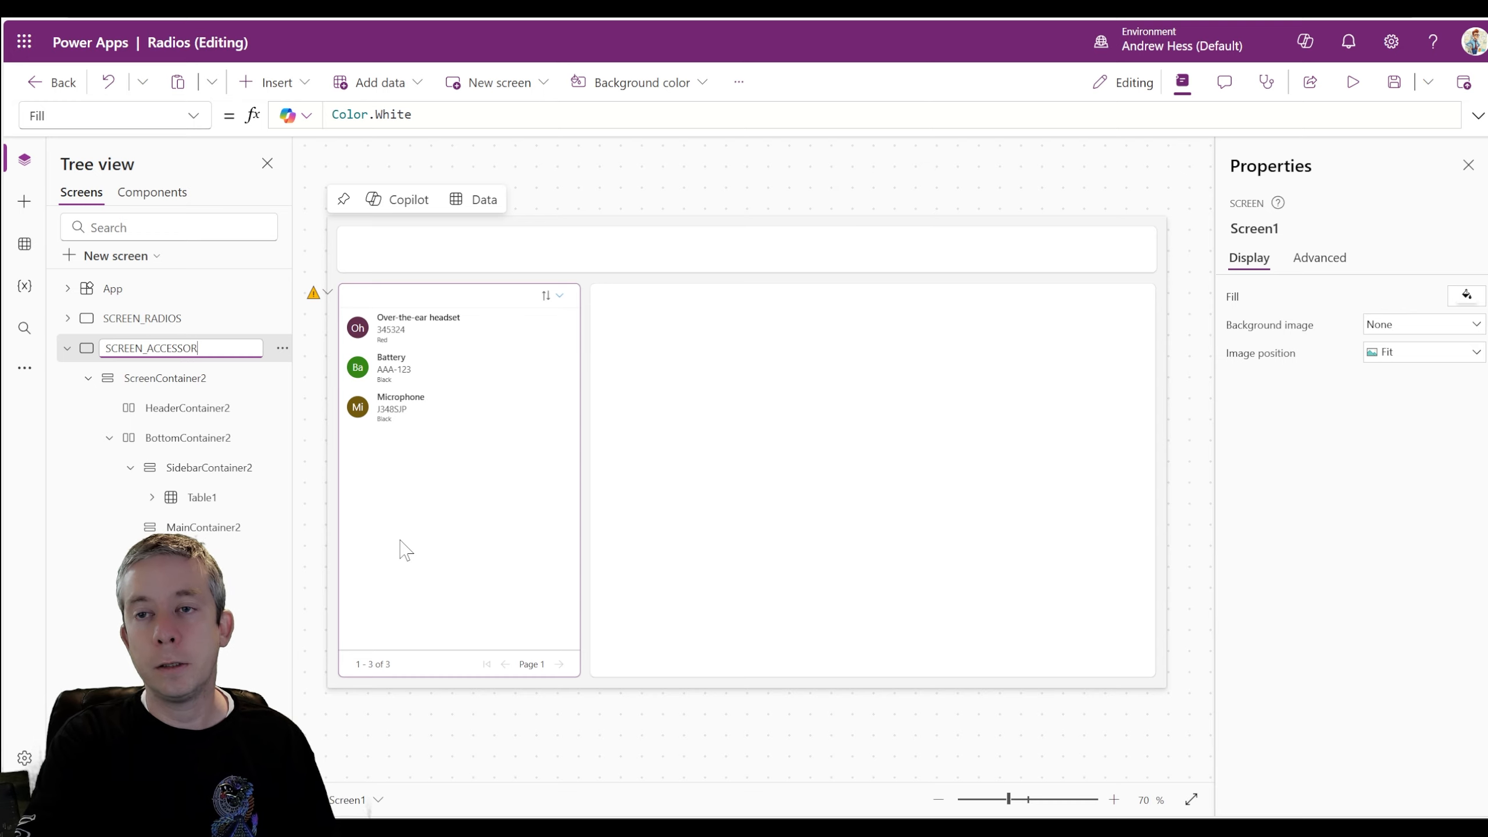
pyautogui.press('Return')
# Step: Insert a form connected to Radios into the main container of SCREEN_ACCESSORIES and set its columns to 1
pyautogui.click(833, 547)
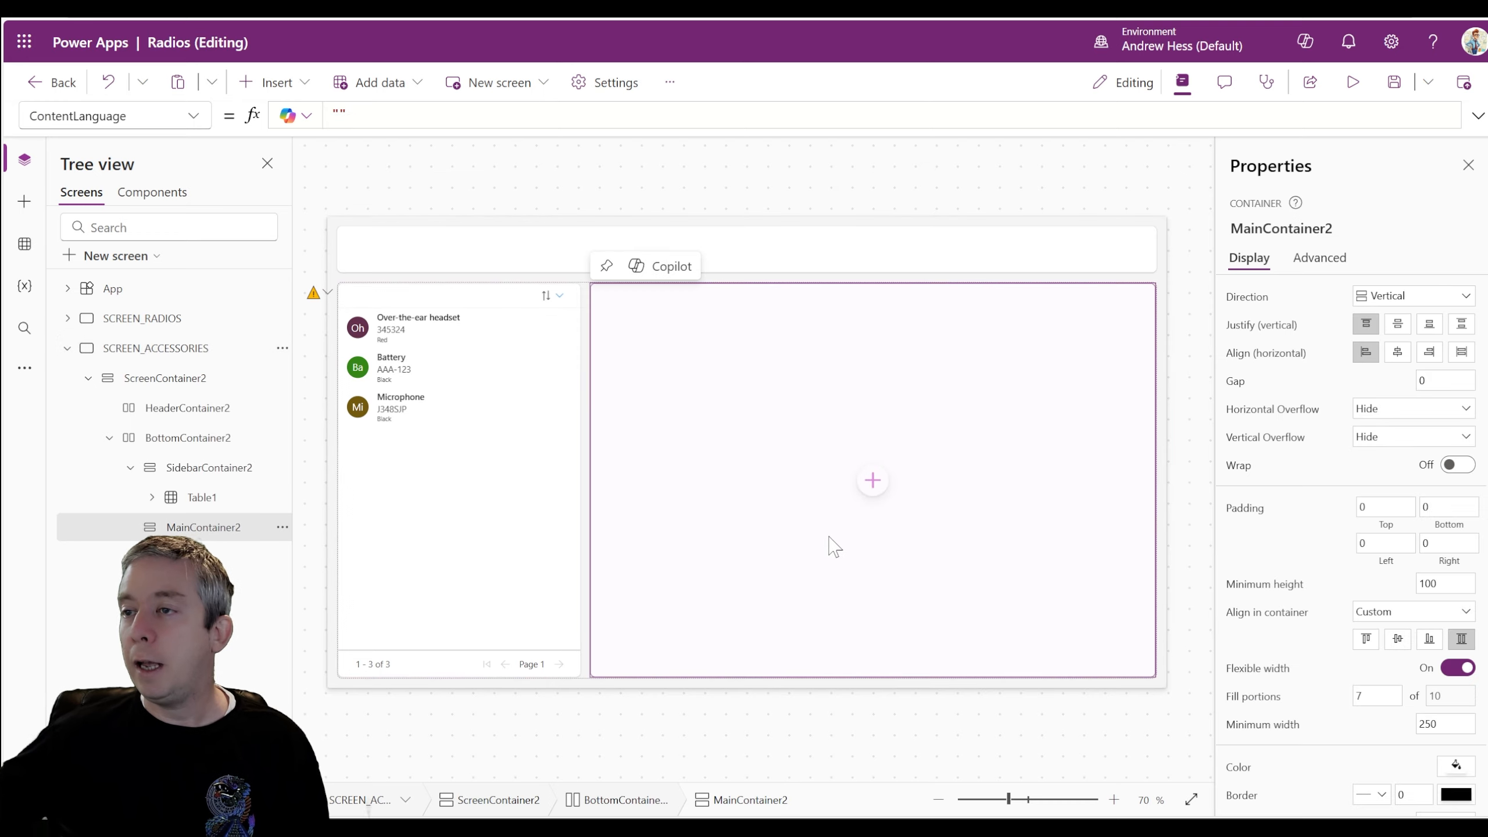
pyautogui.click(275, 82)
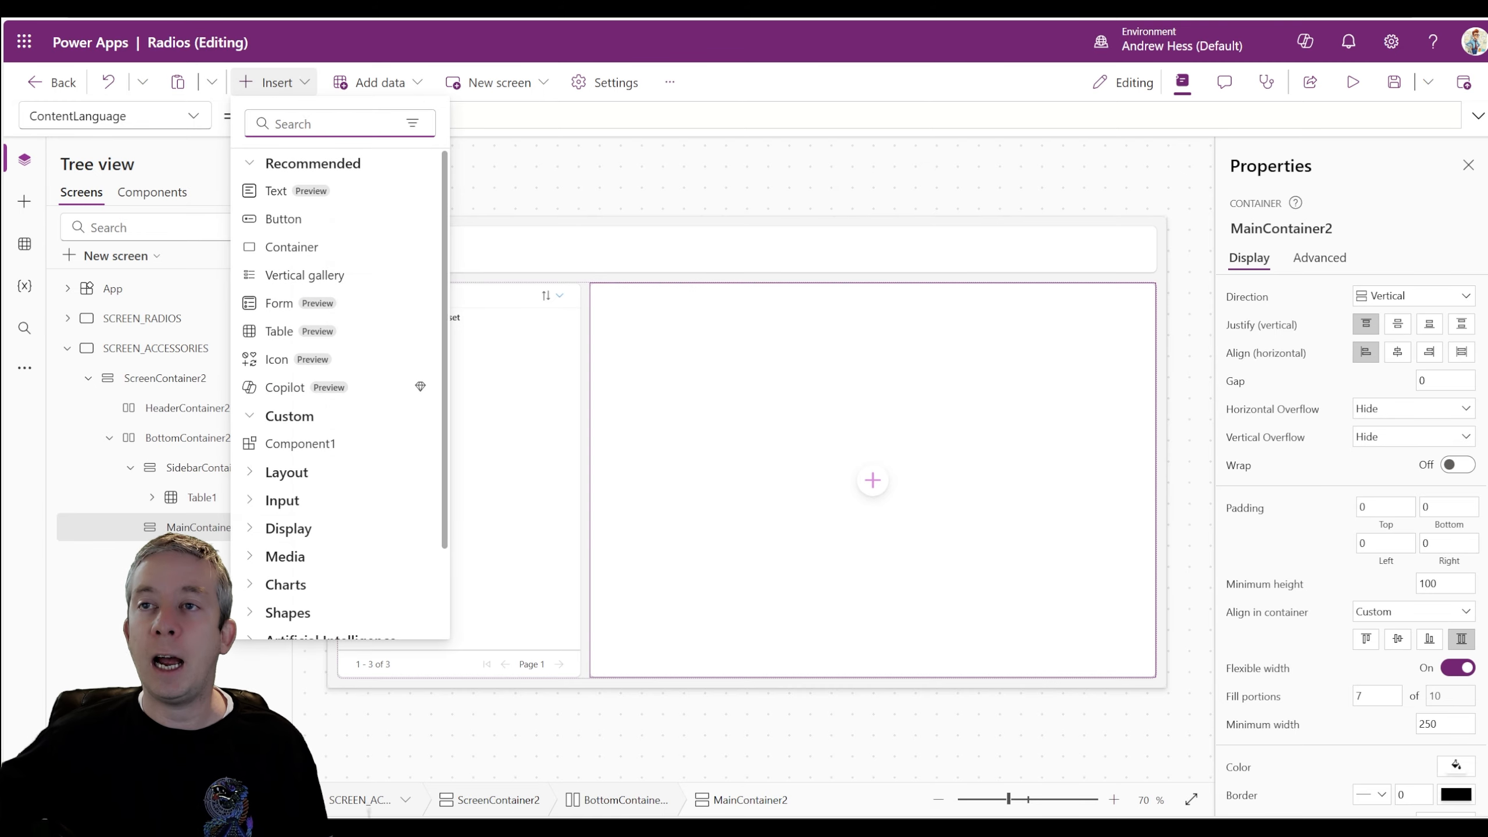
pyautogui.write('form')
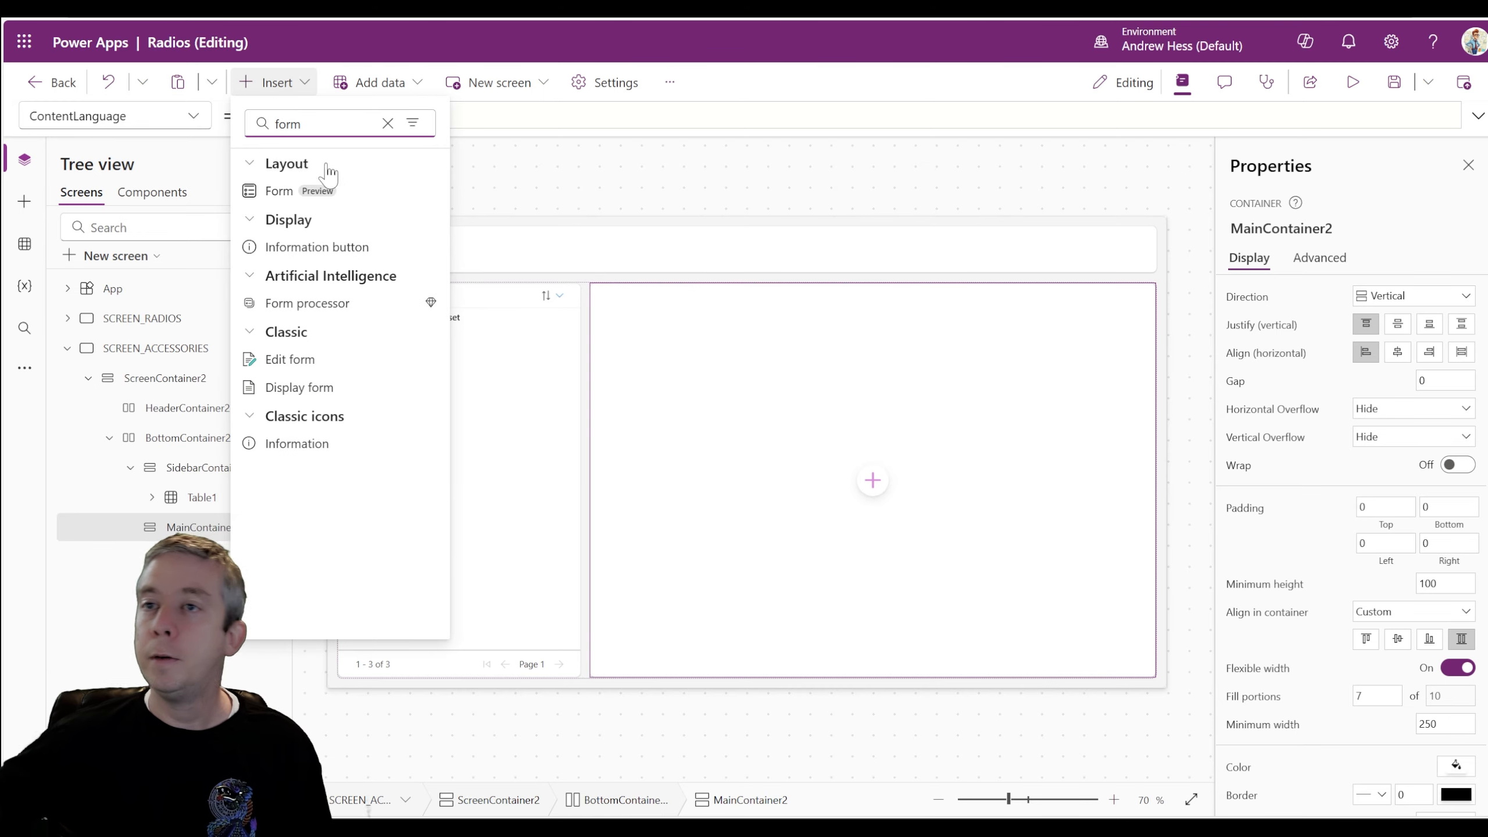
pyautogui.click(303, 192)
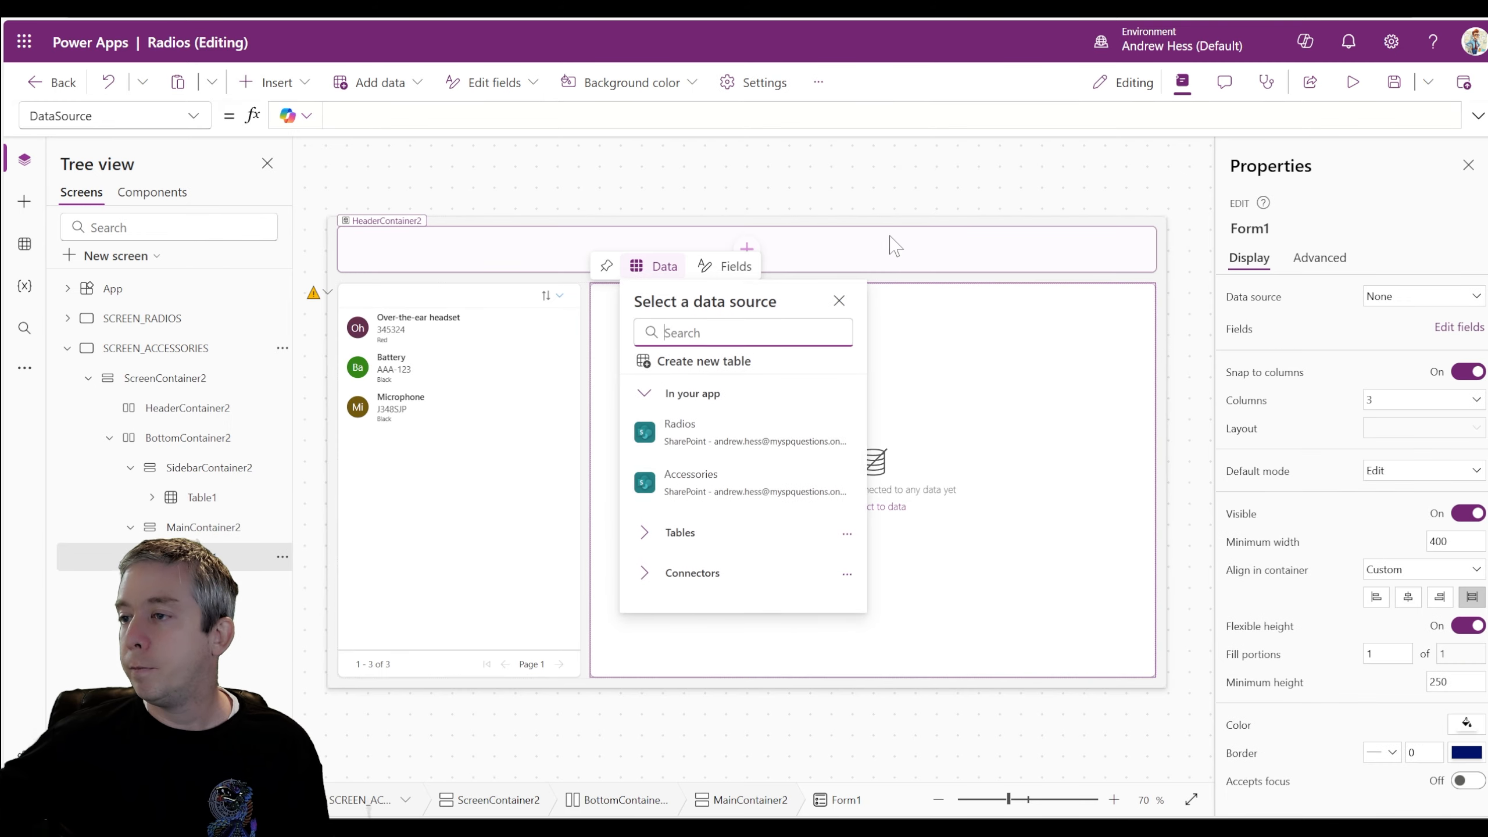
pyautogui.click(741, 472)
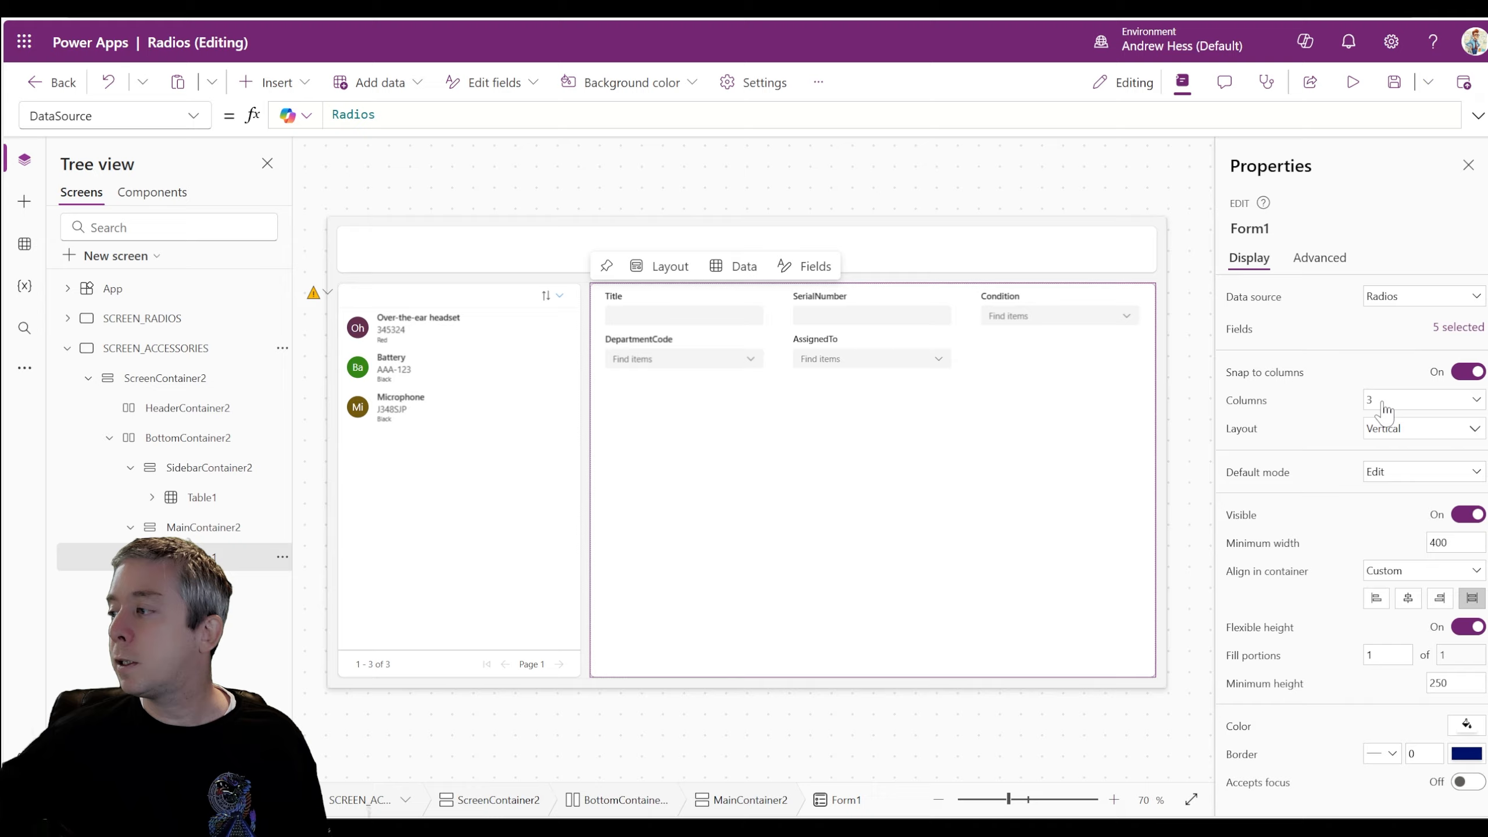
pyautogui.click(1418, 400)
pyautogui.click(1365, 424)
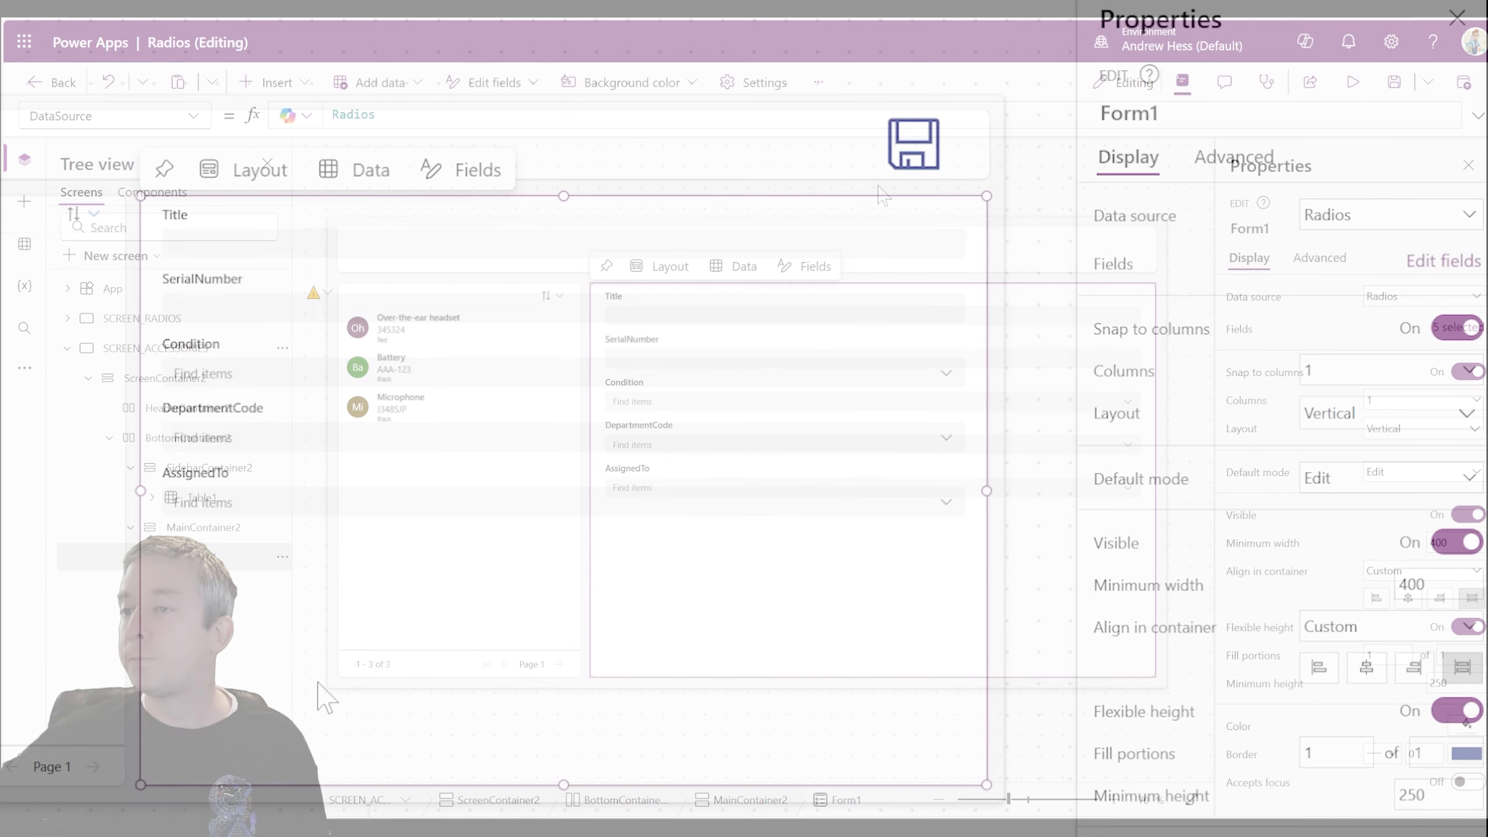
# Step: Change the form's data source to Accessories, replacing its data cards, and set its Item to Table1.Selected
pyautogui.click(1365, 219)
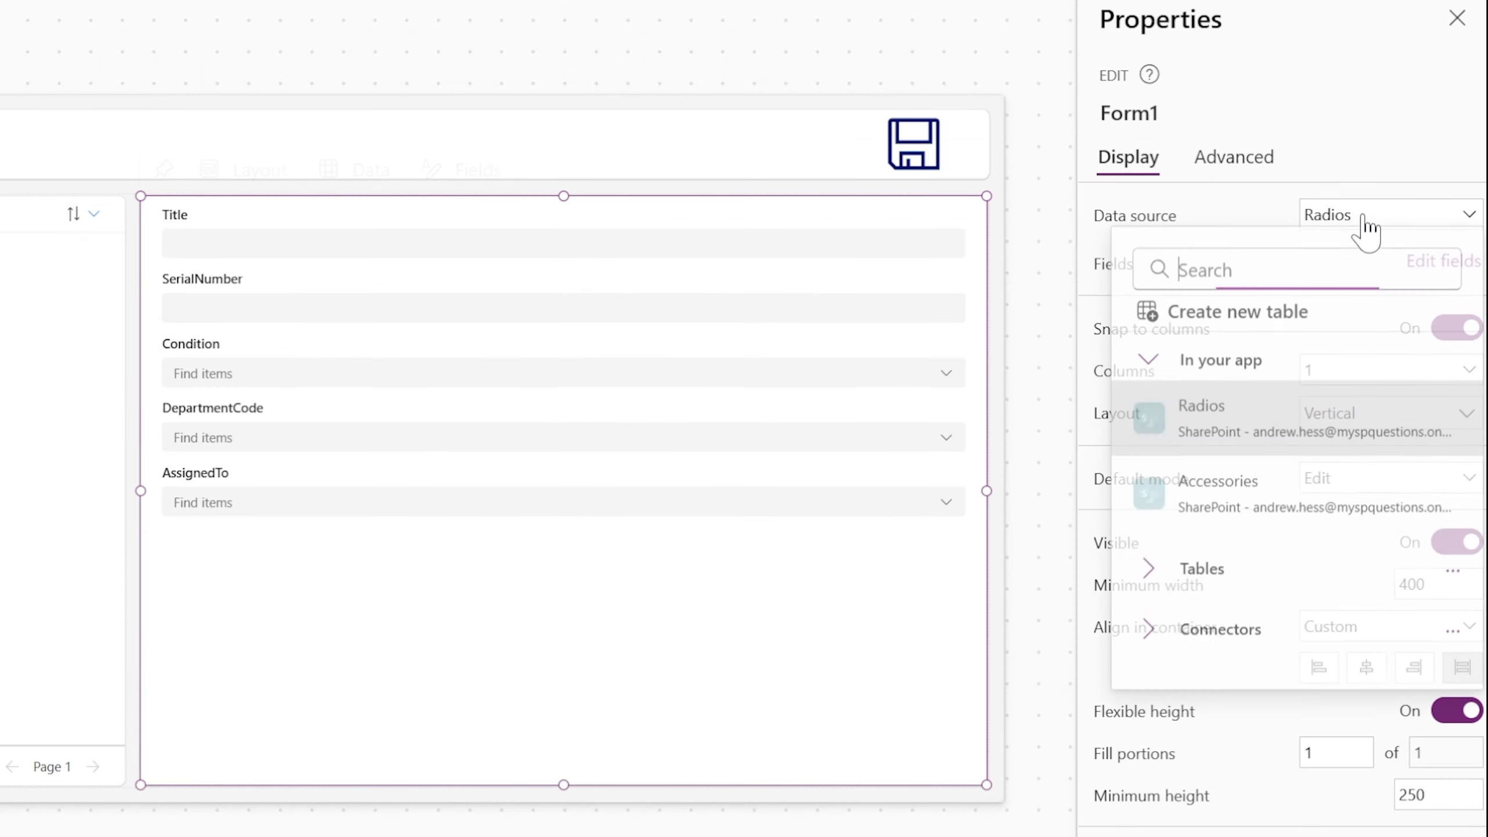
pyautogui.click(1221, 513)
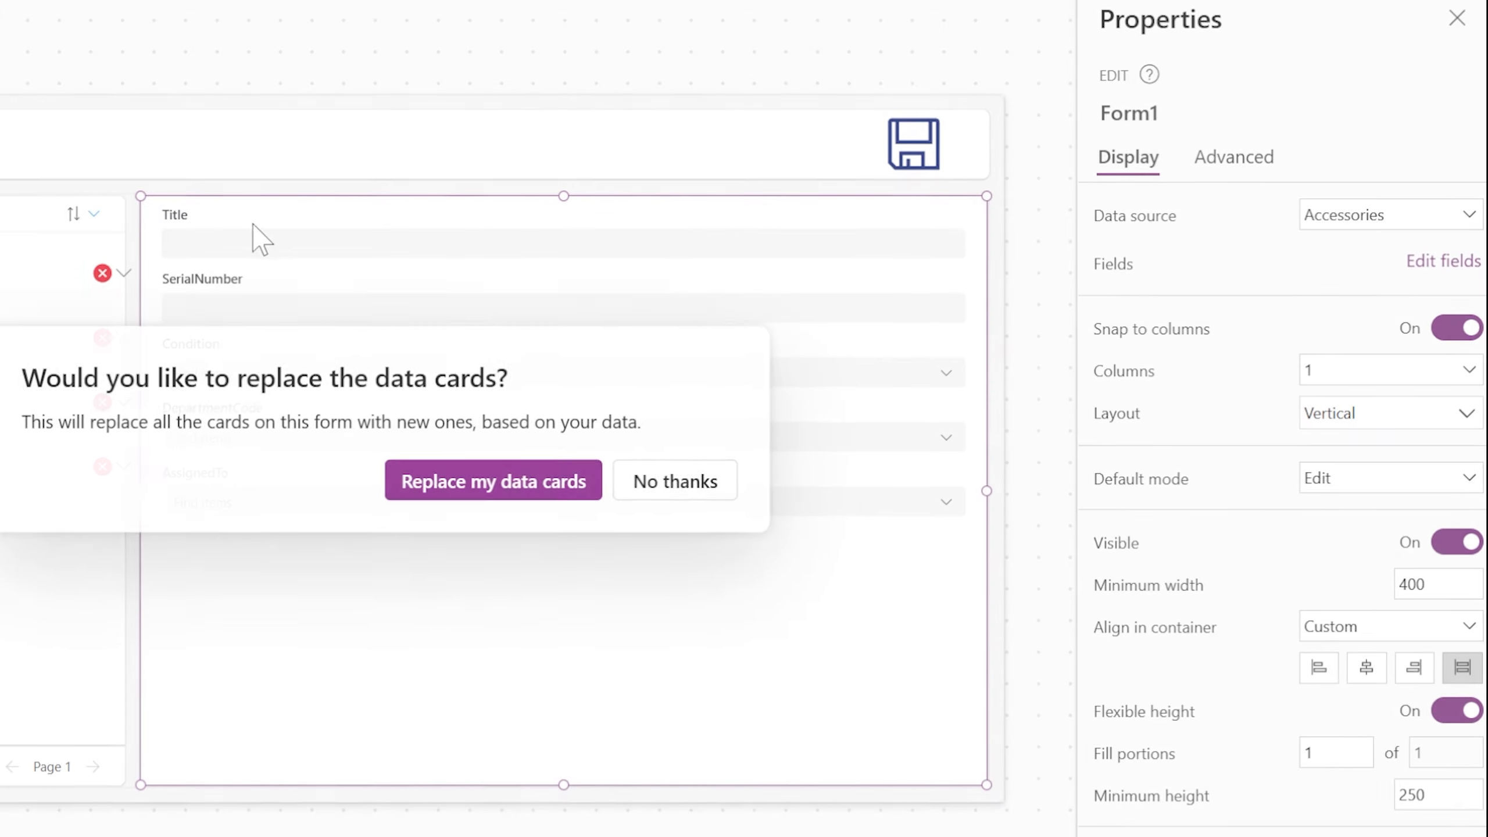
pyautogui.click(475, 490)
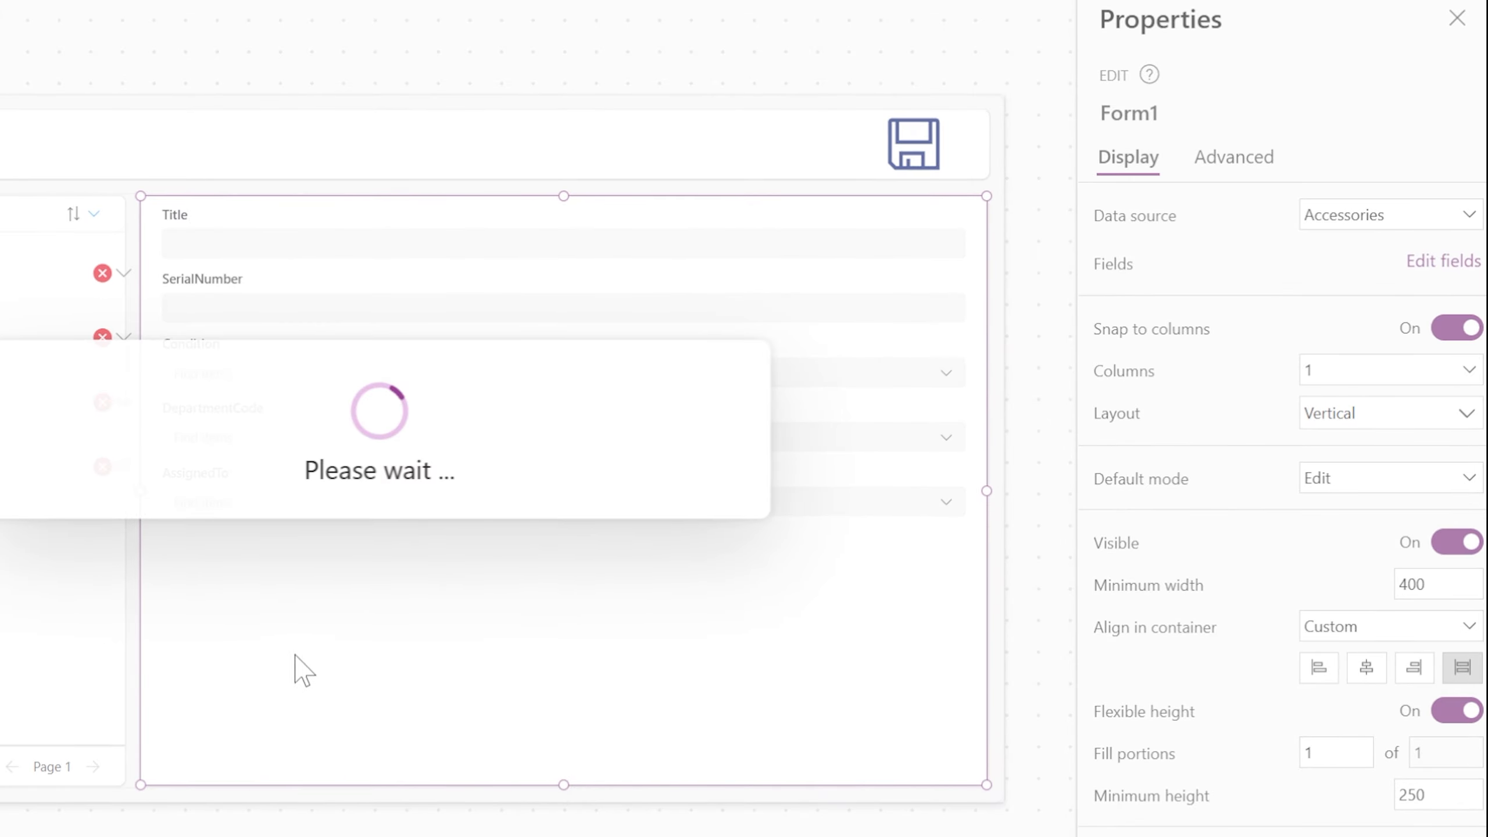
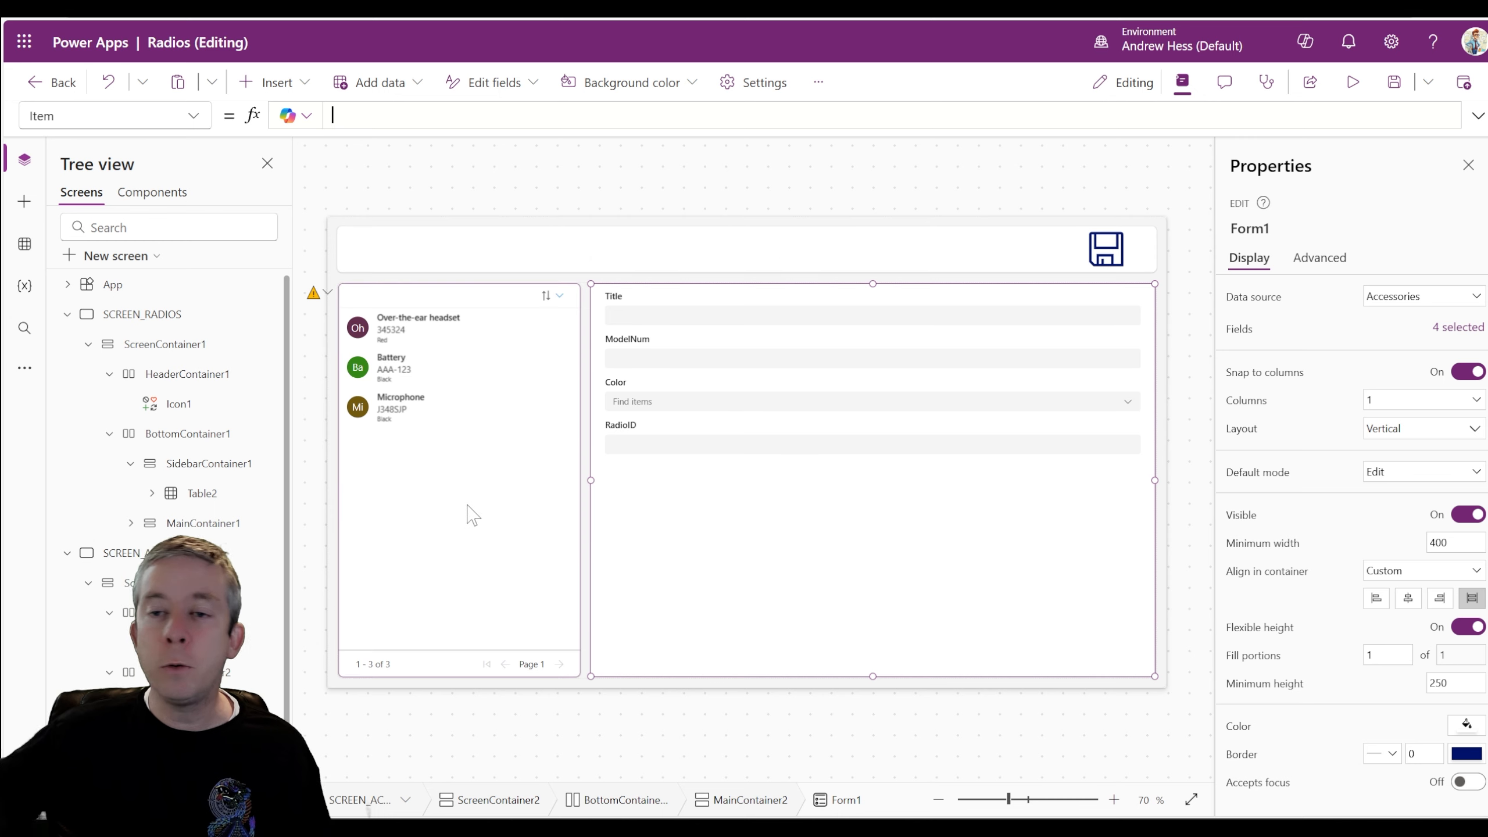
pyautogui.write('Table1.S')
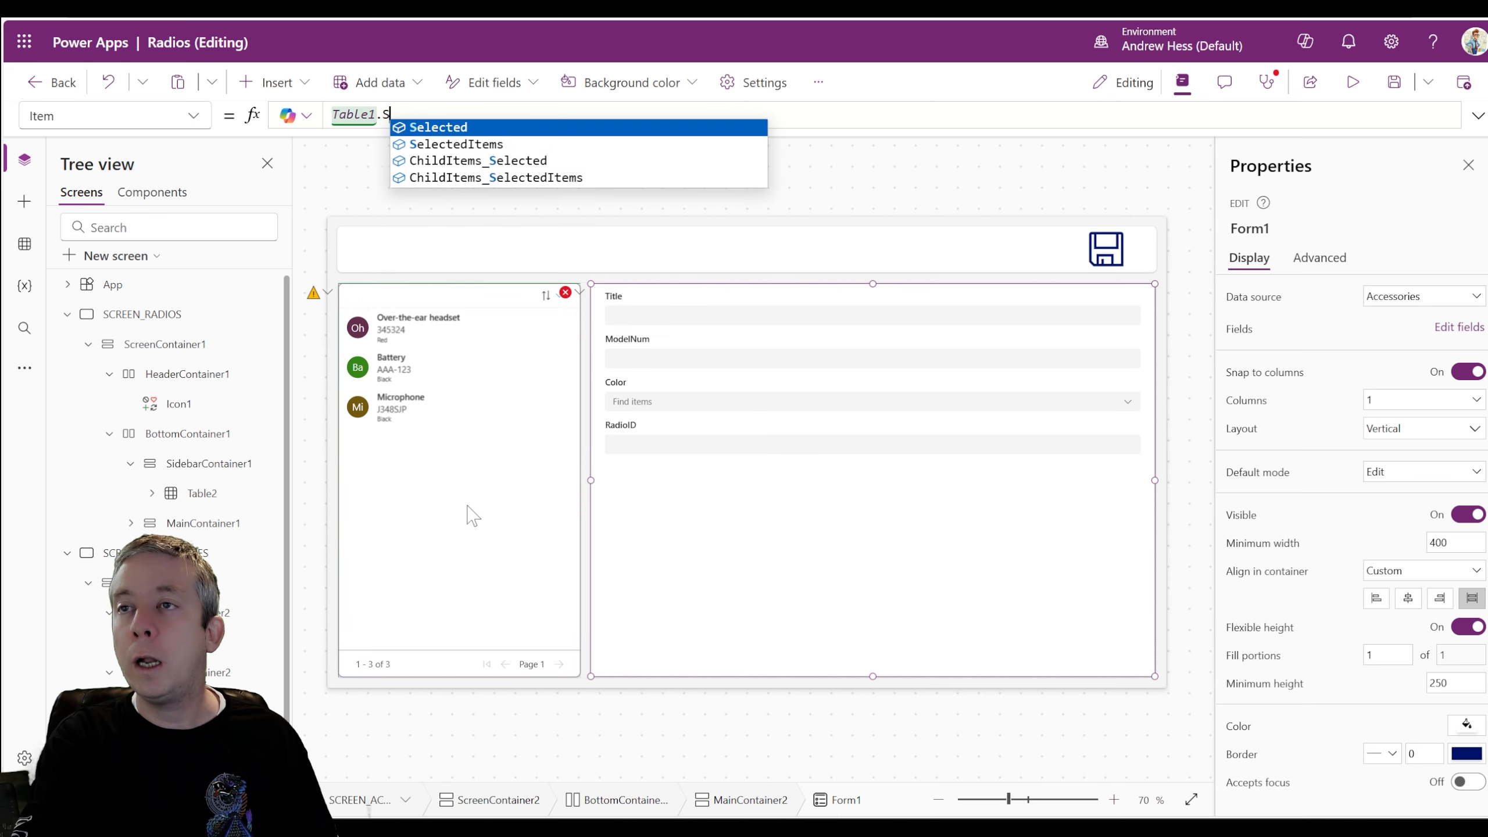
pyautogui.write('elected')
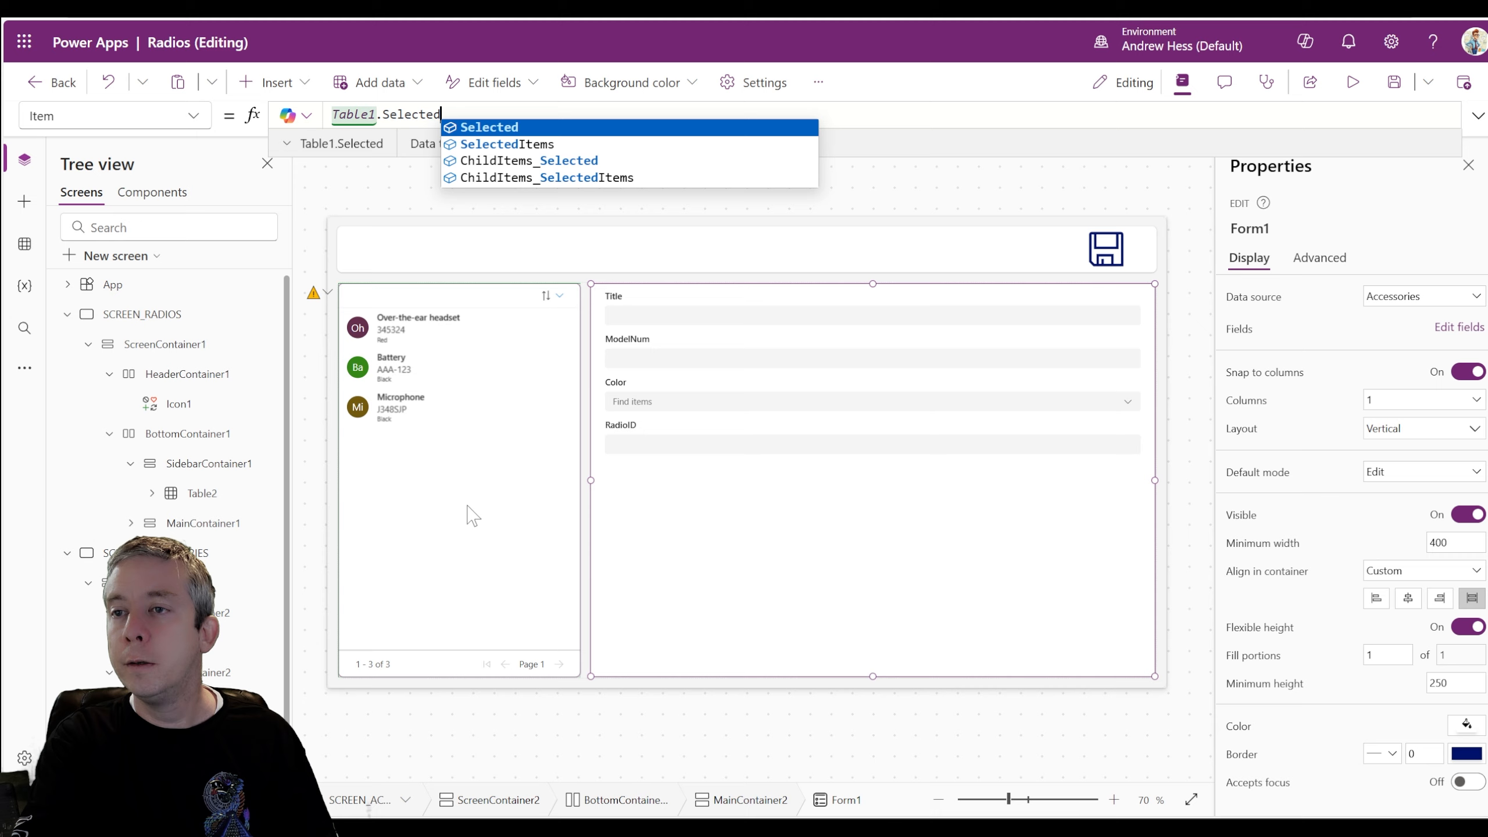
# Step: Preview the app and select the headset, battery and microphone rows to check the form's details, ending the preview when done
pyautogui.click(1353, 81)
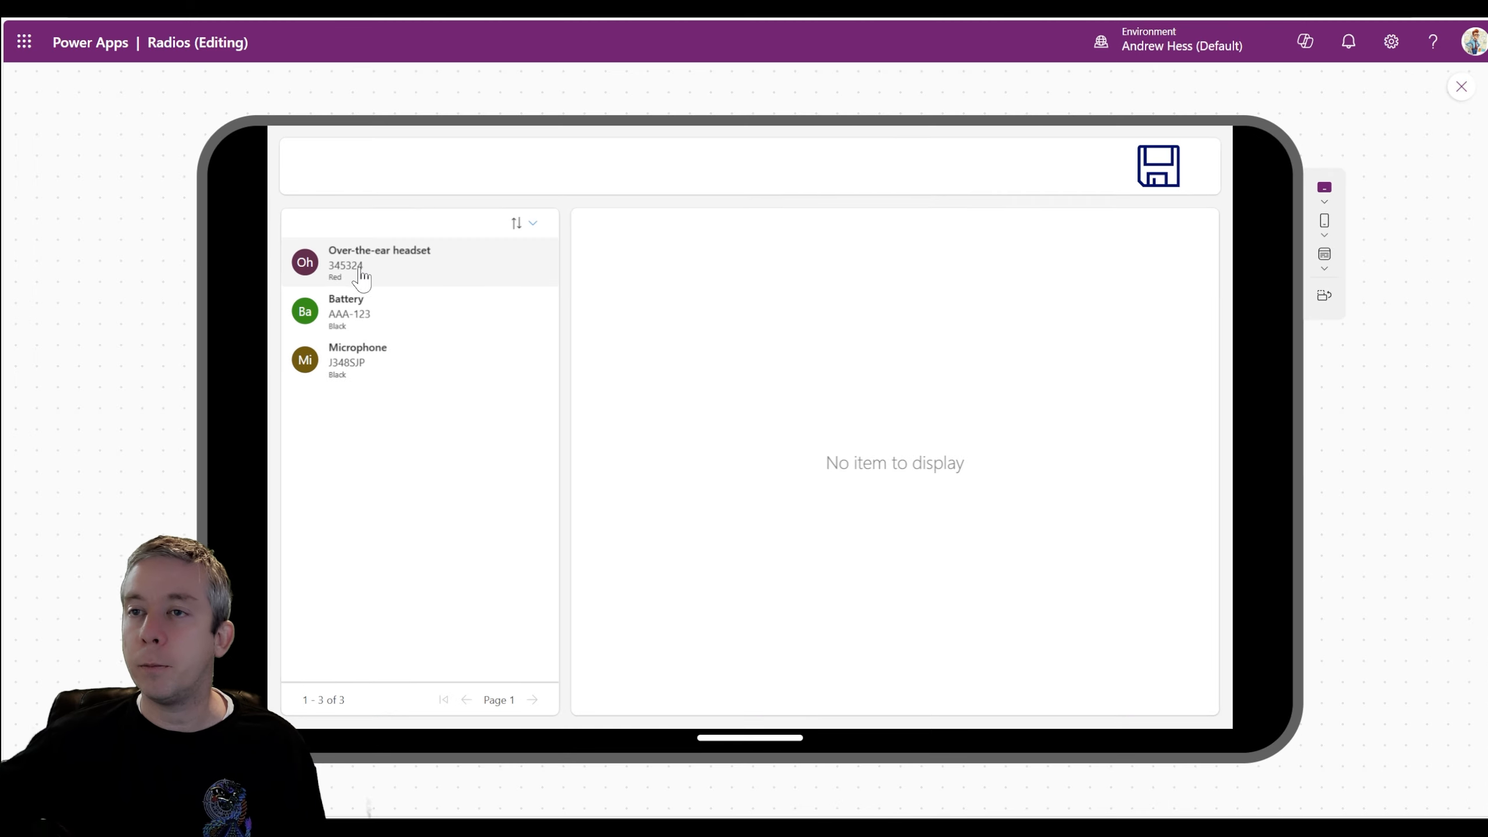
pyautogui.click(361, 275)
pyautogui.click(373, 320)
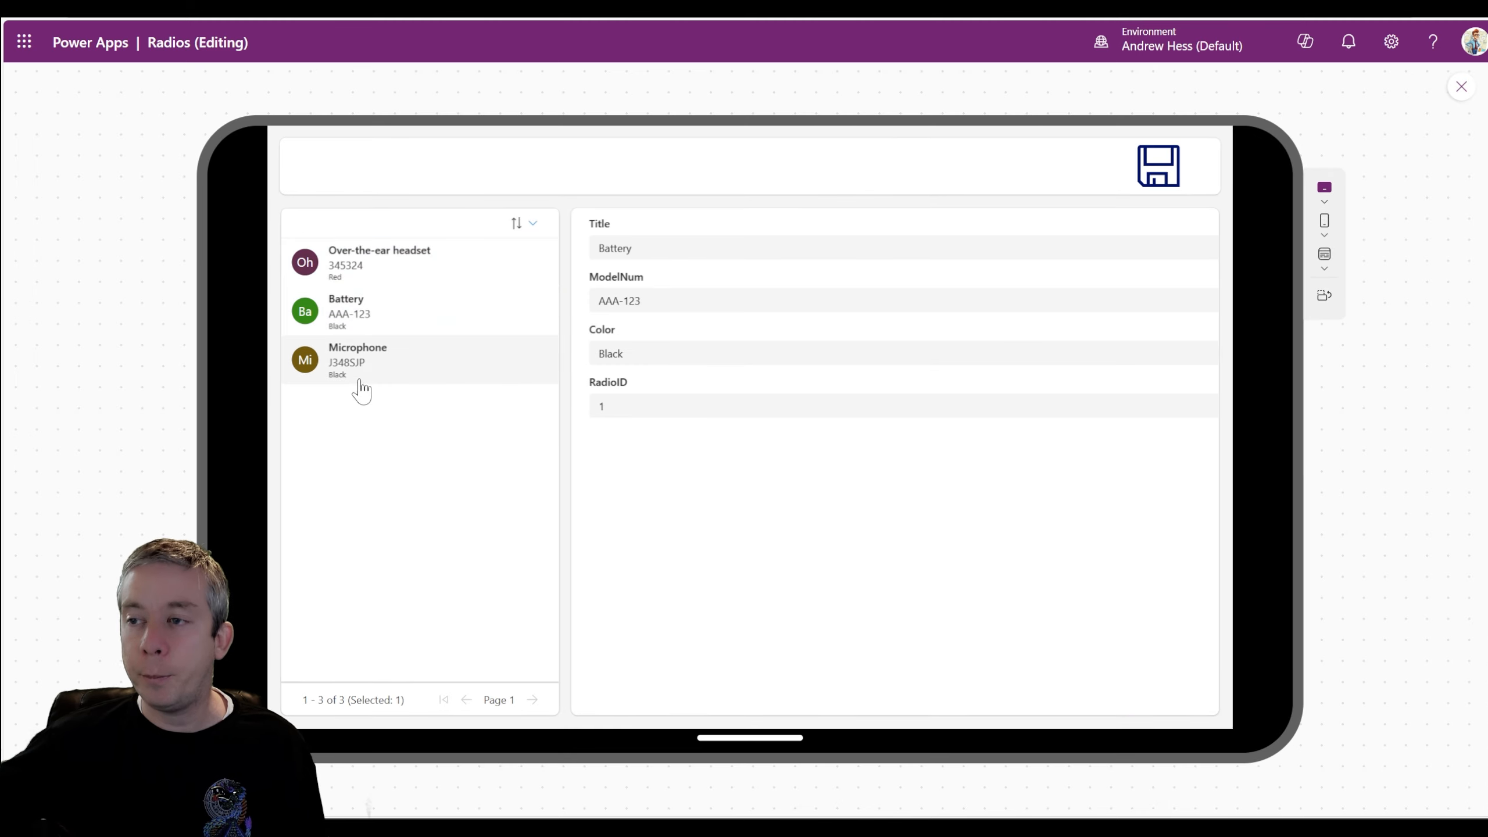
pyautogui.click(362, 360)
pyautogui.click(364, 267)
pyautogui.click(360, 311)
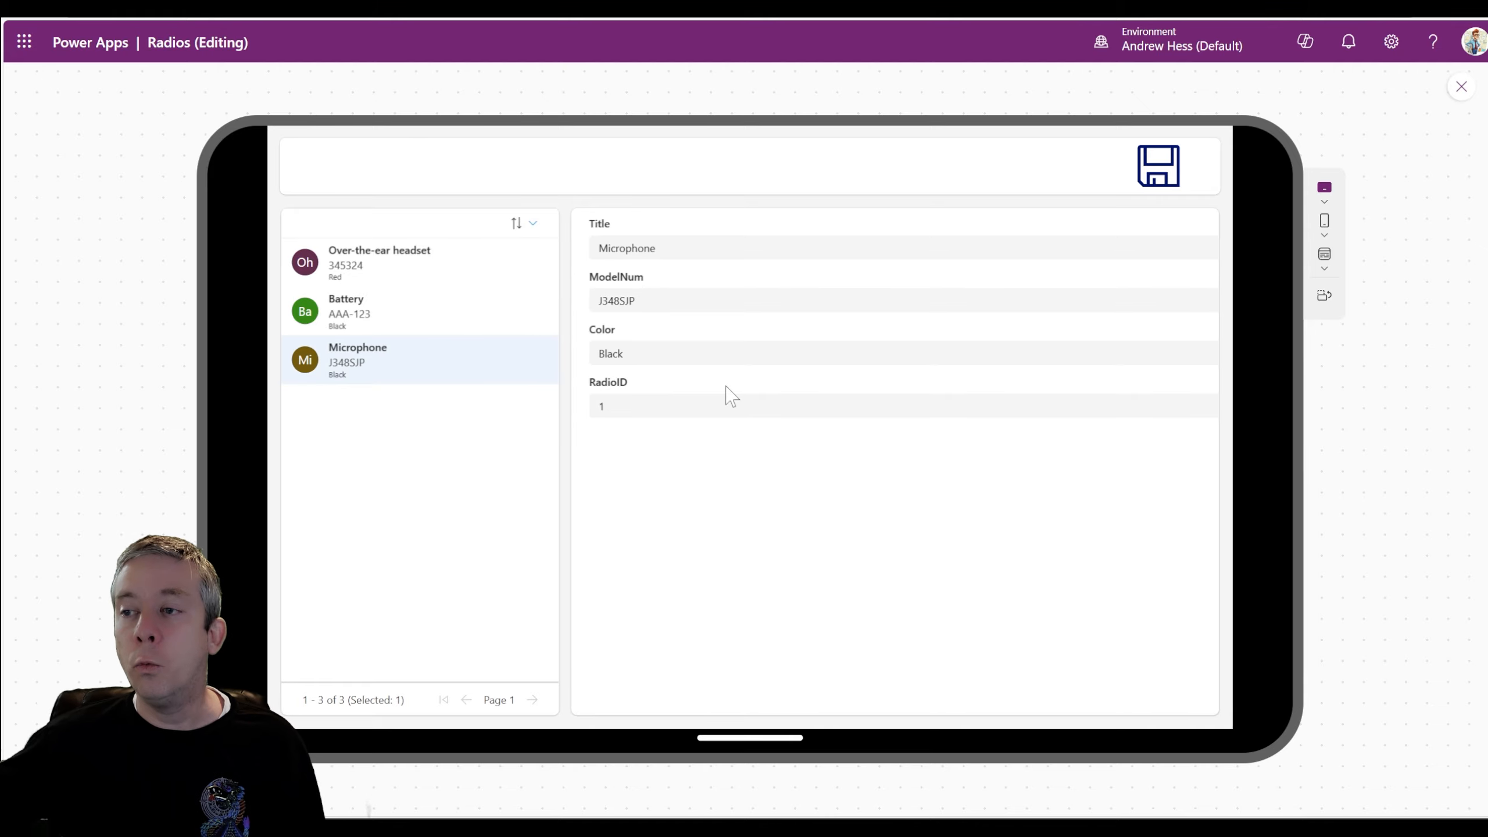
pyautogui.click(1461, 86)
# Step: Examine the RadioID field in the accessories form and the ID field in the SCREEN_RADIOS form
pyautogui.click(629, 446)
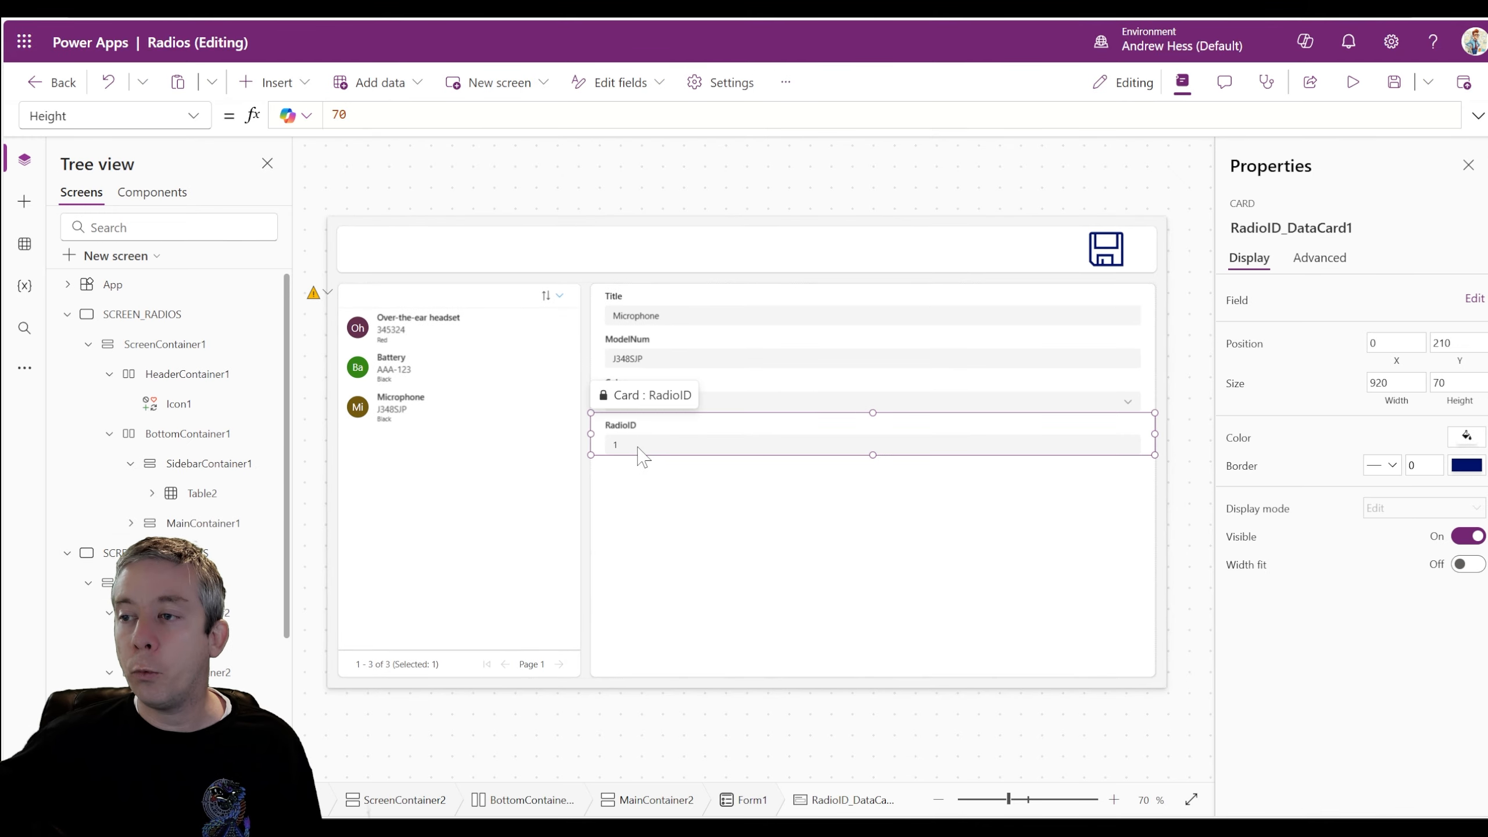
pyautogui.click(630, 445)
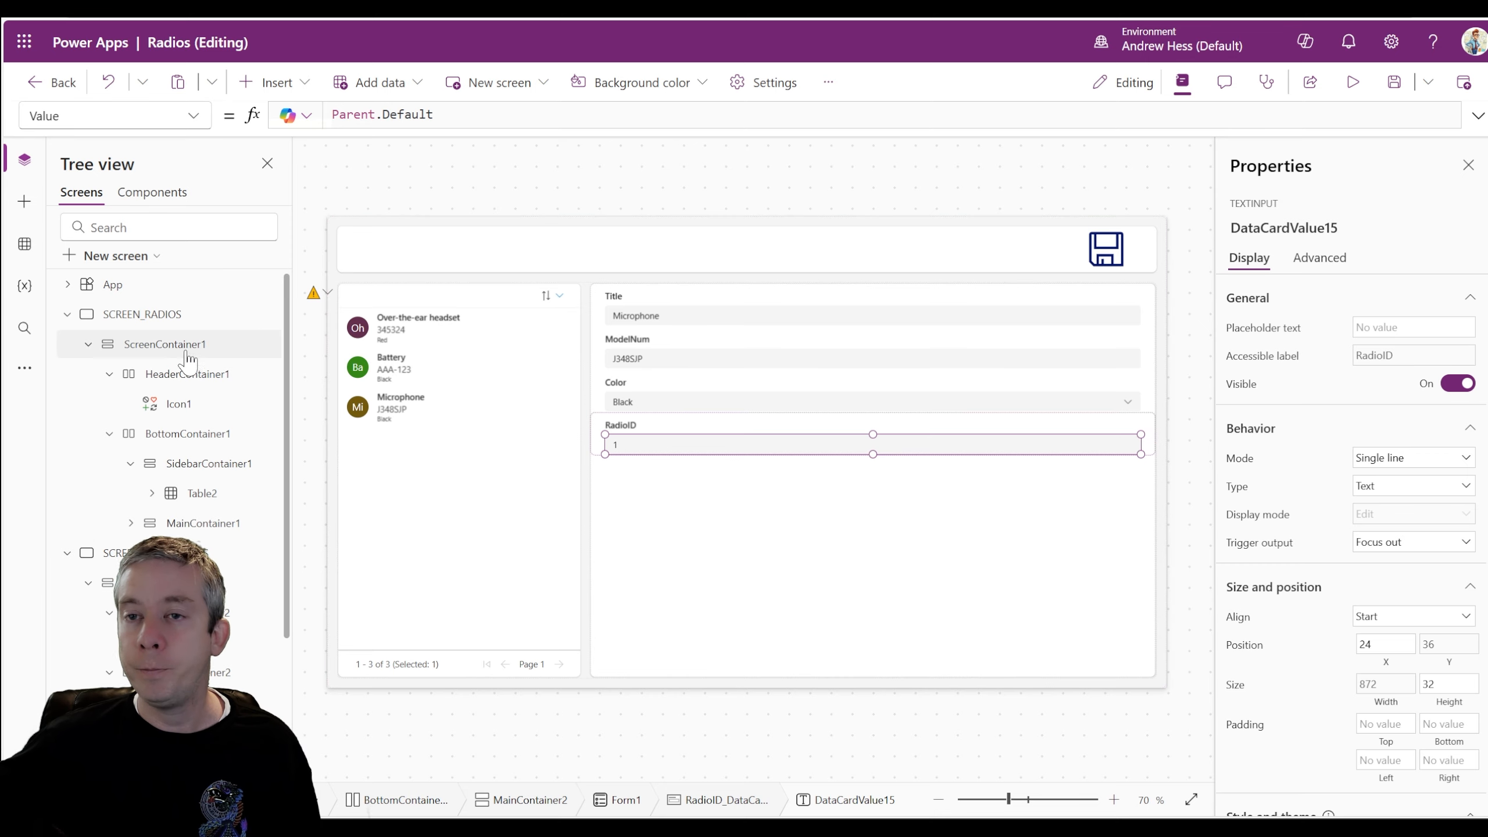
pyautogui.click(147, 316)
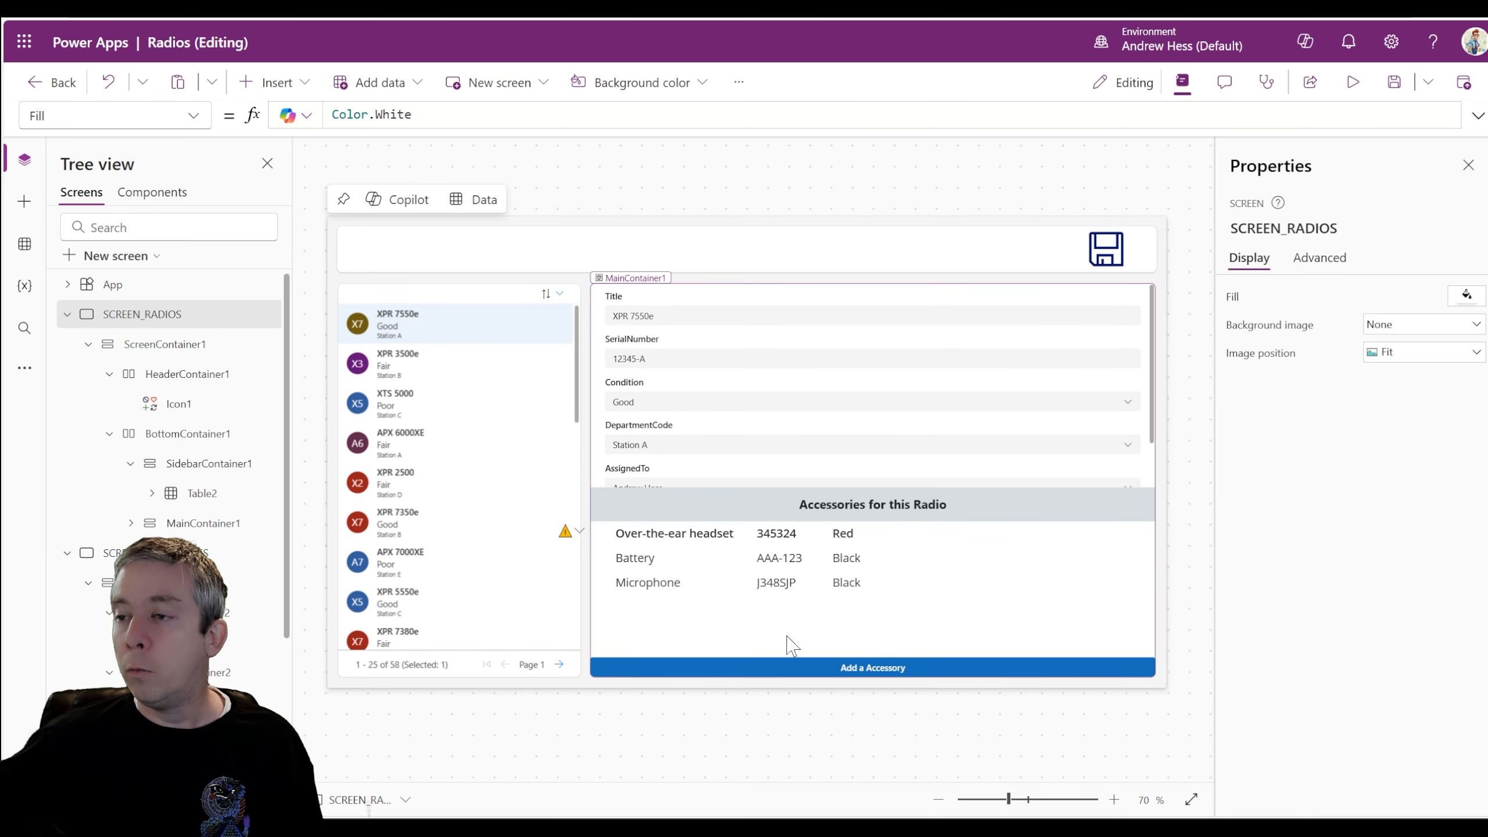
pyautogui.scroll(-1, 784, 439)
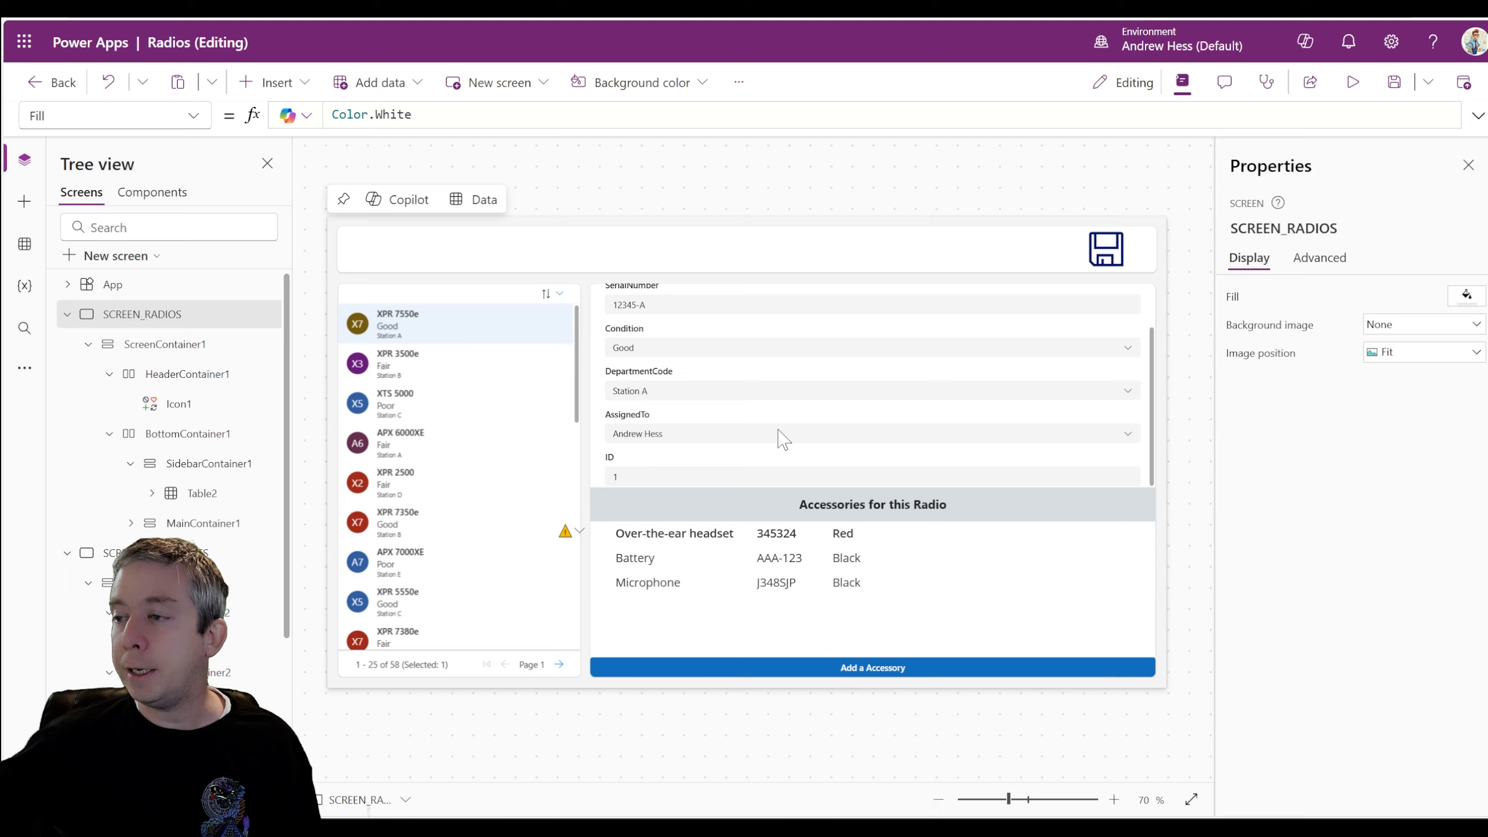
pyautogui.click(625, 479)
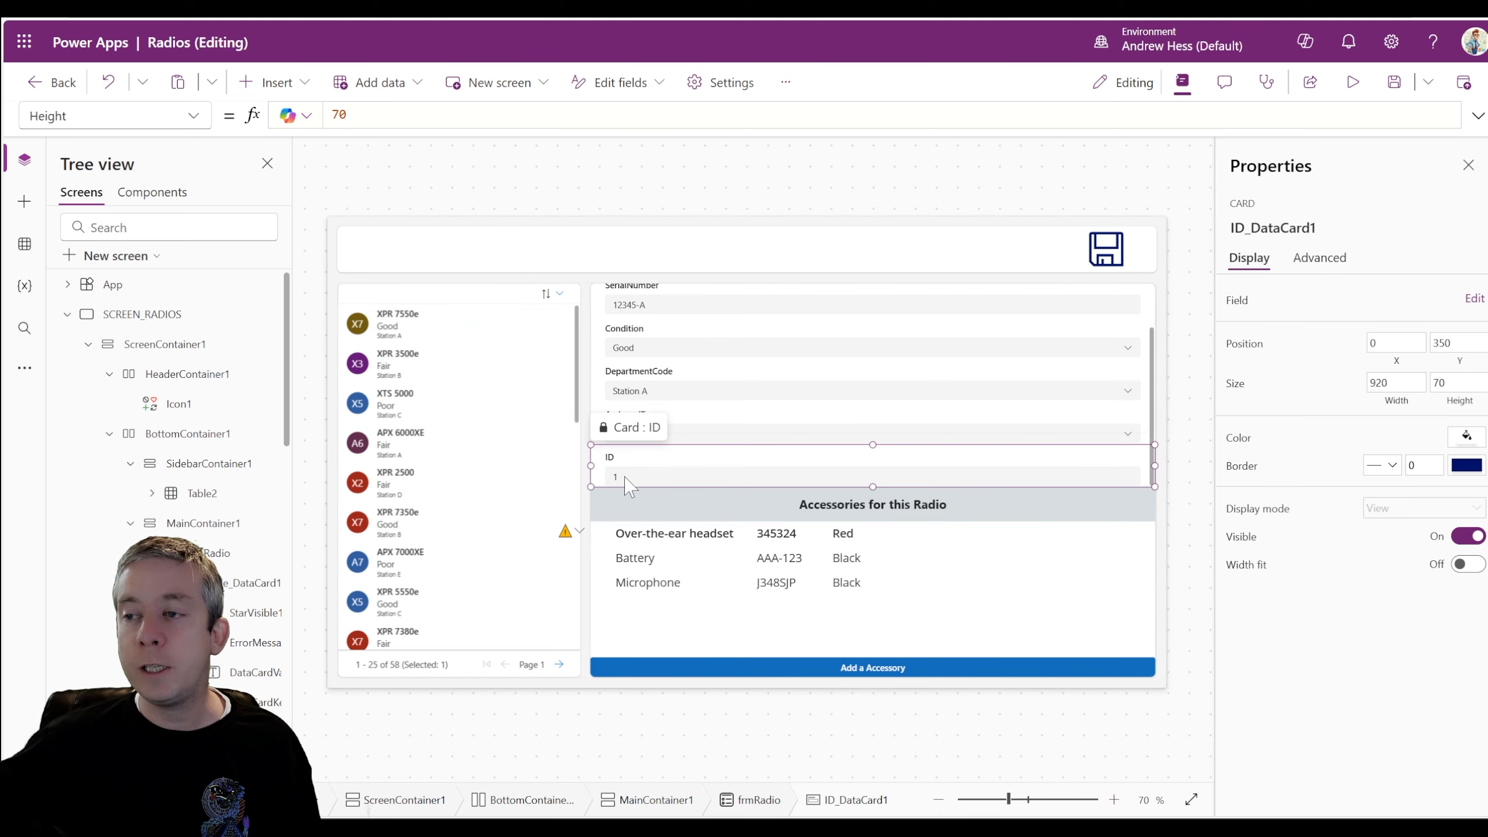
# Step: Examine the ID card's value field and the radios table on SCREEN_RADIOS
pyautogui.click(626, 476)
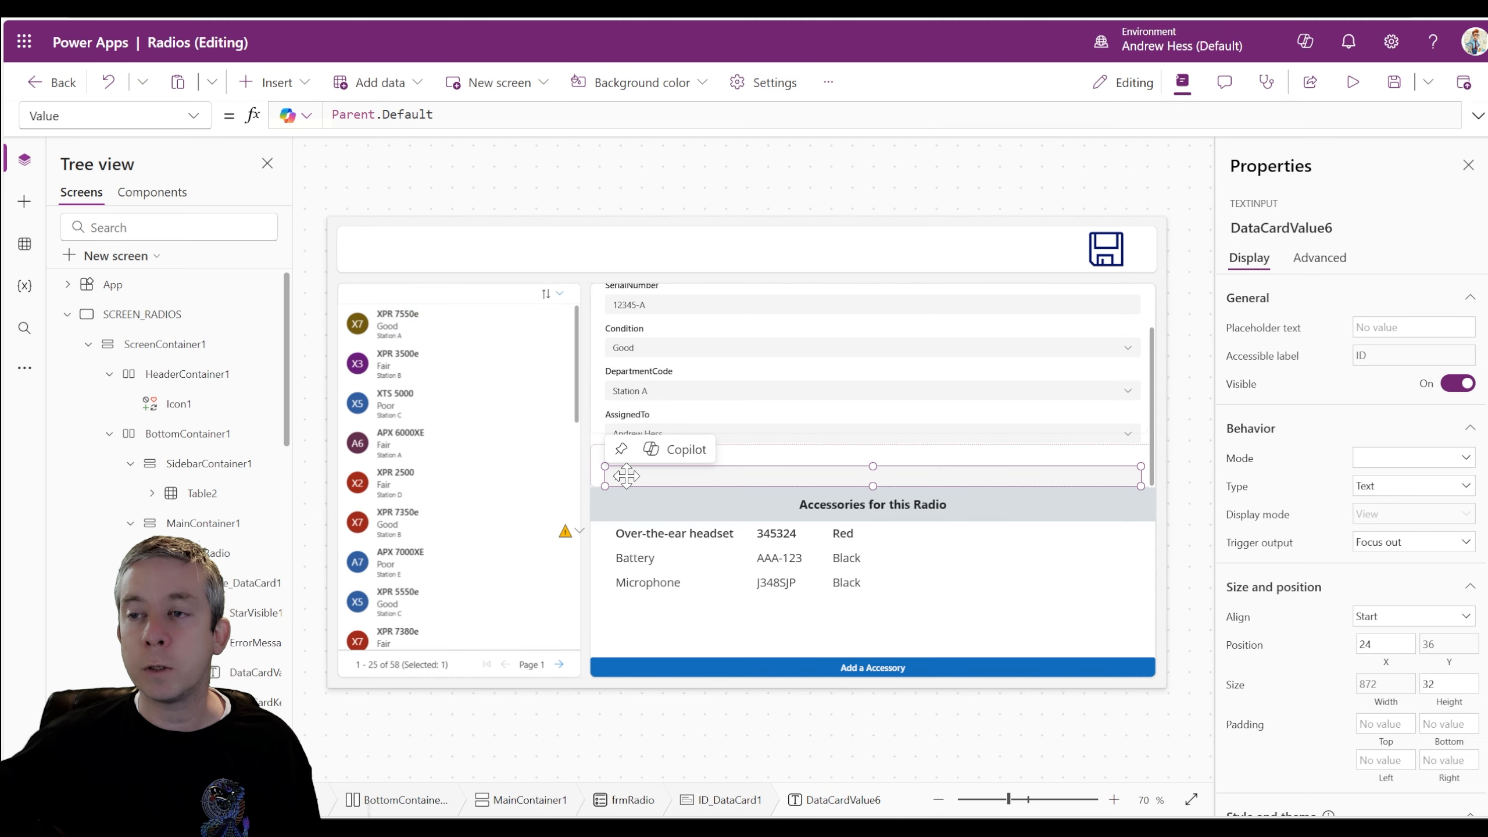
pyautogui.click(577, 378)
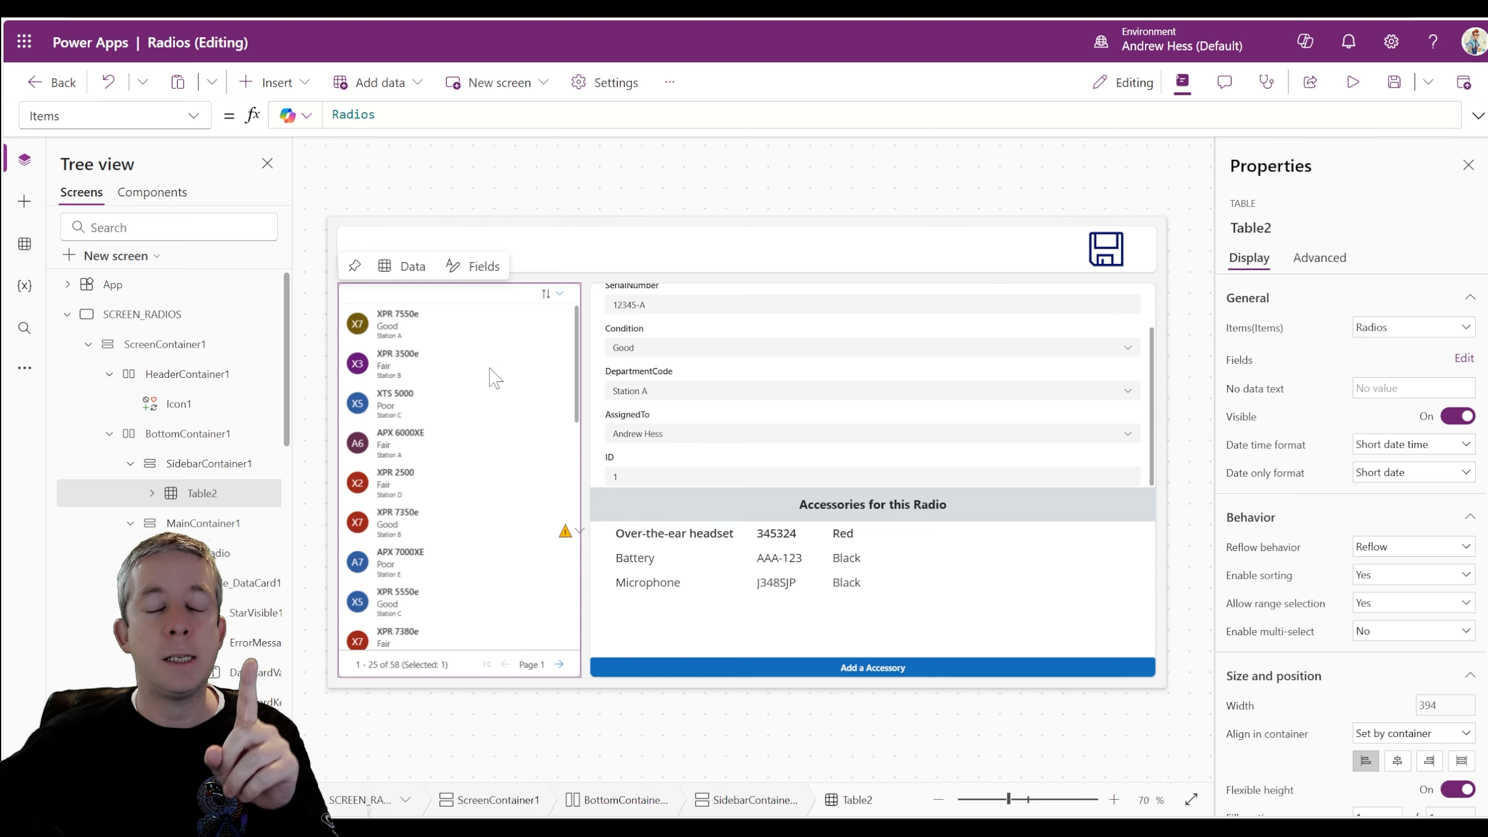
pyautogui.click(650, 482)
pyautogui.click(643, 485)
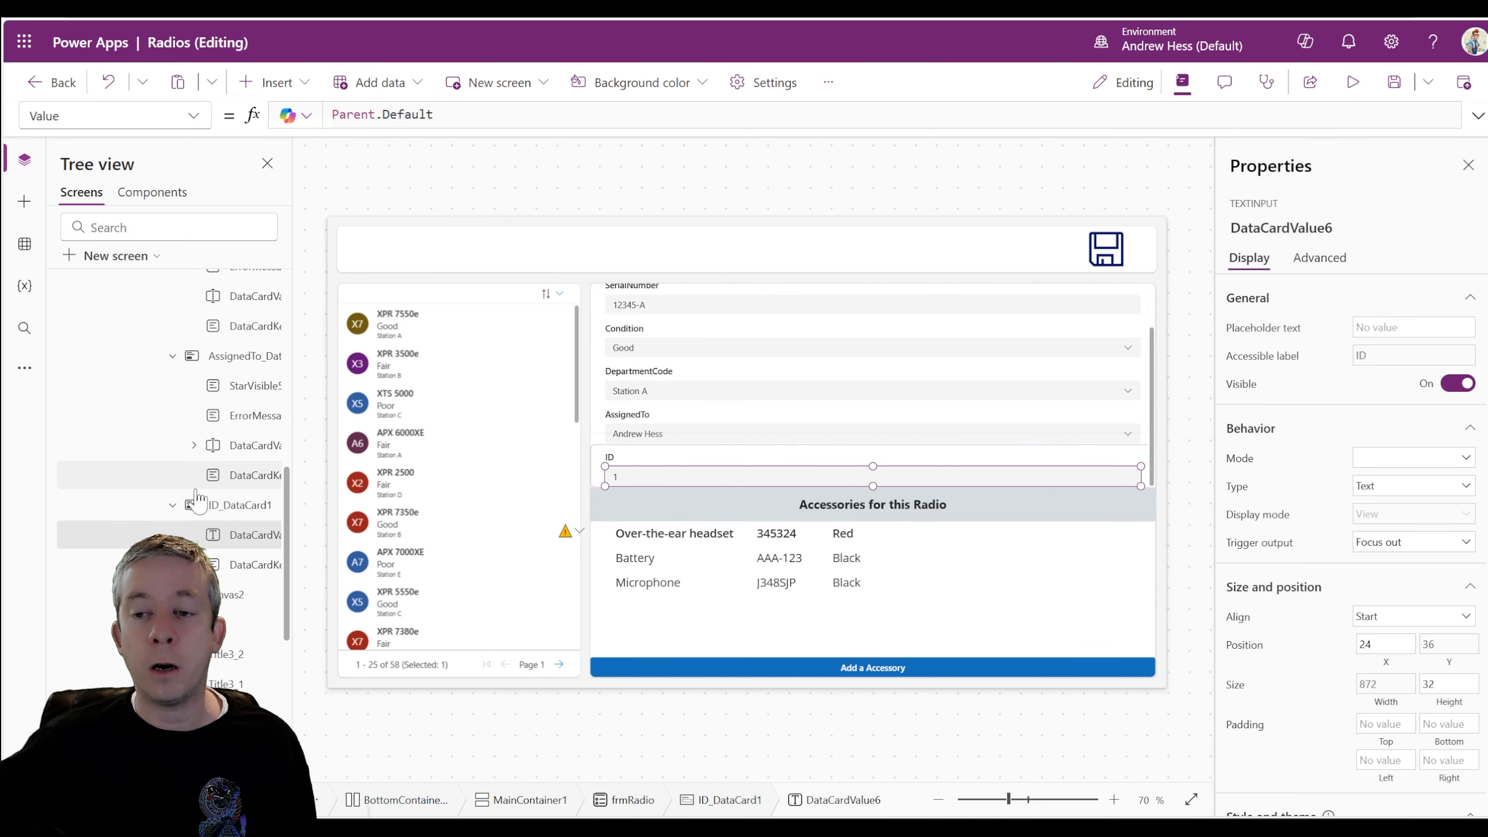
pyautogui.scroll(10, 198, 502)
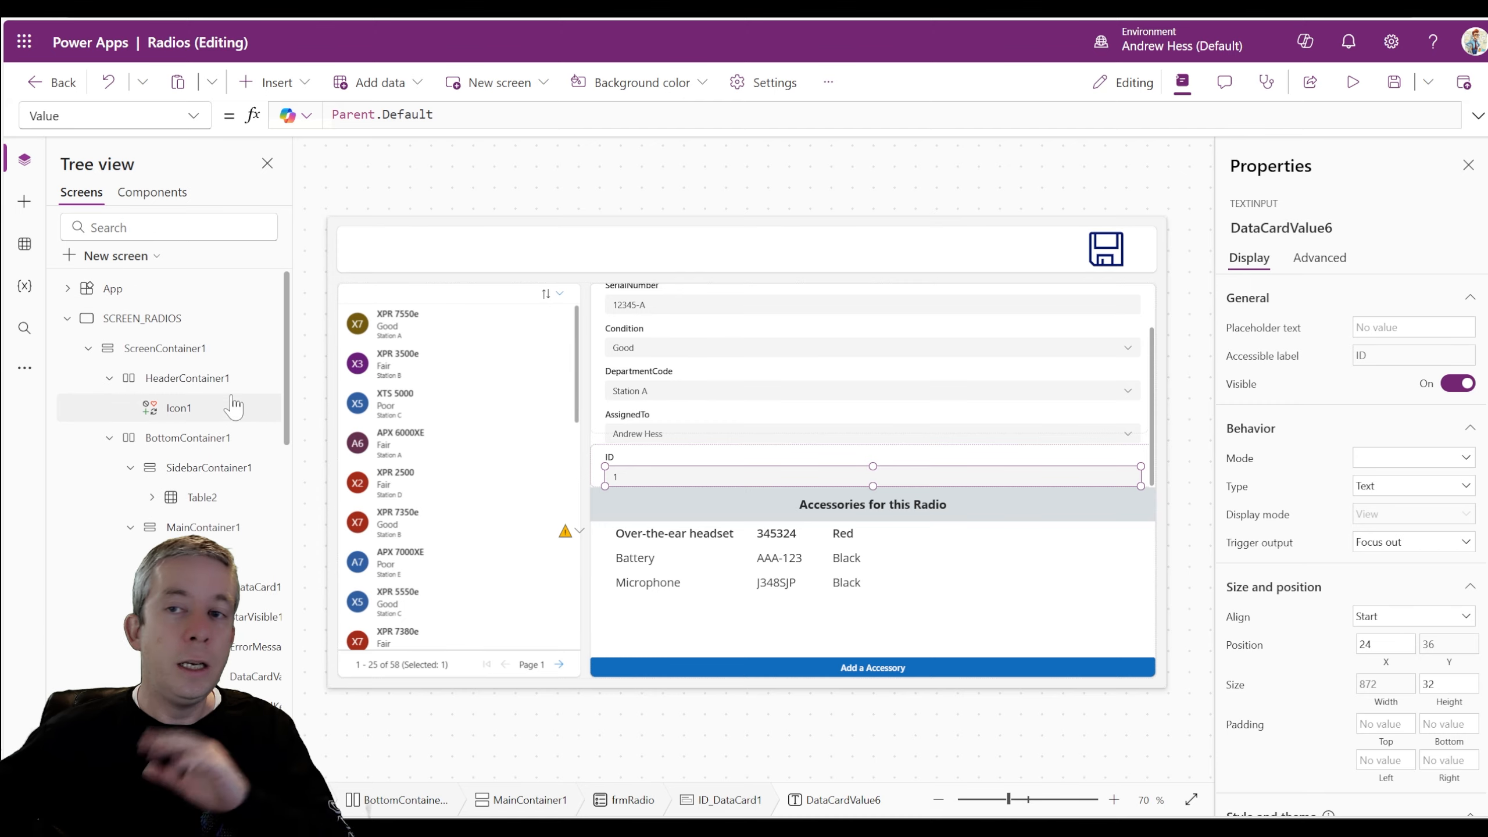
pyautogui.click(134, 319)
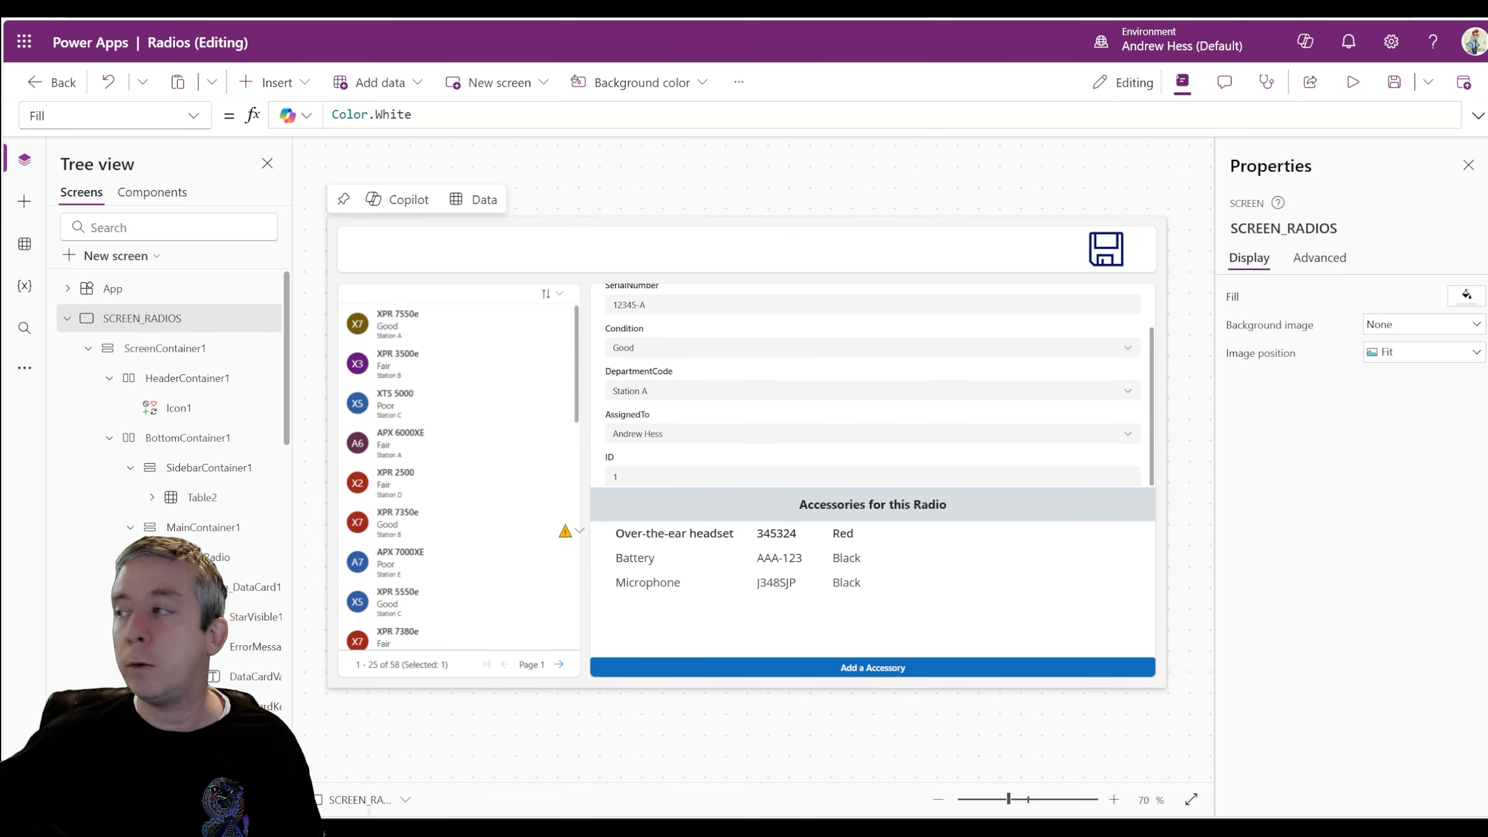
pyautogui.scroll(-15, 164, 502)
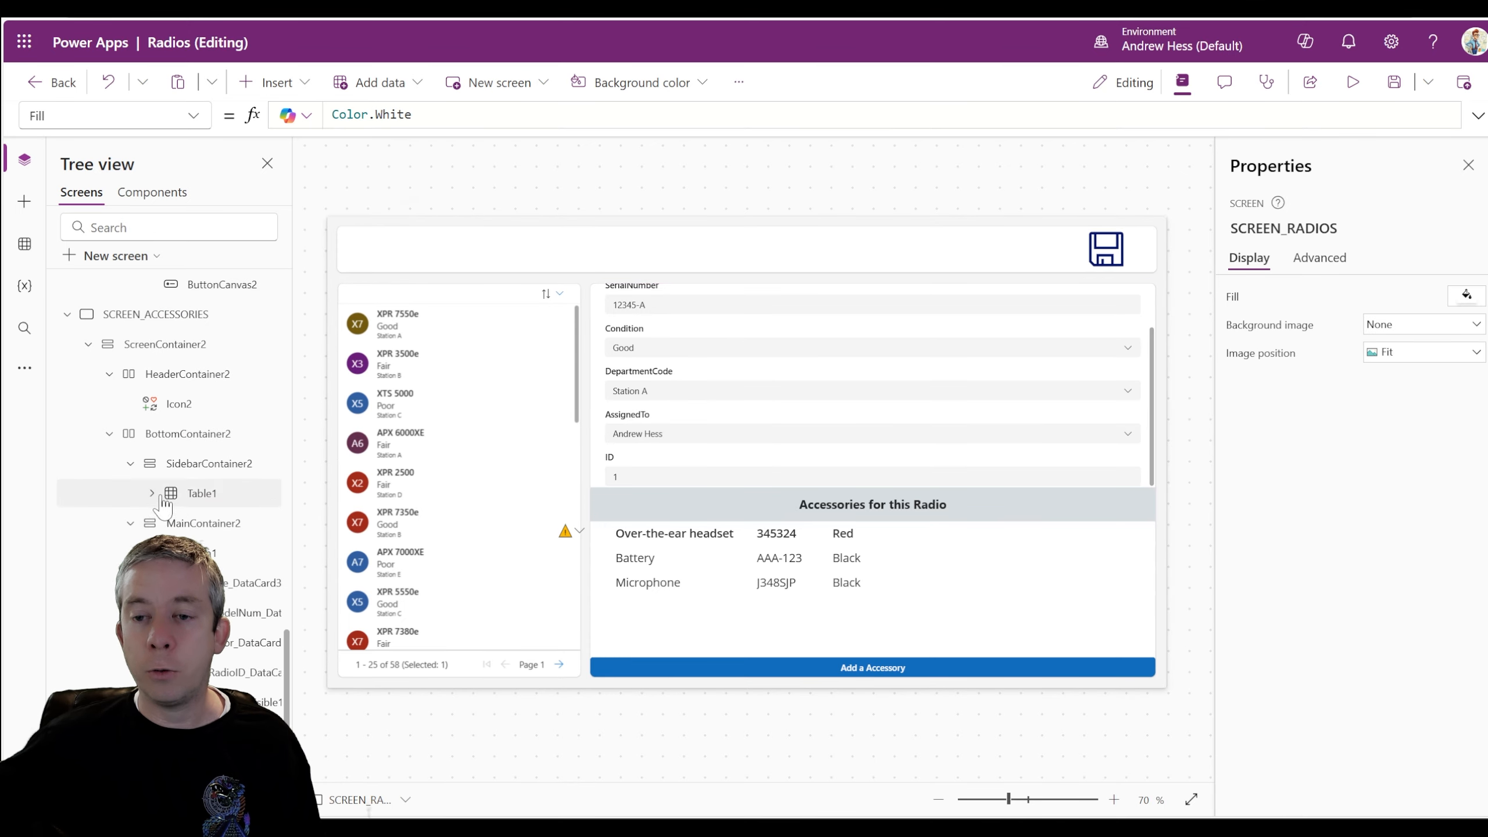
# Step: Unlock the RadioID value field in the SCREEN_ACCESSORIES form and set its Value to Table2.Selected.ID
pyautogui.click(156, 315)
pyautogui.click(614, 443)
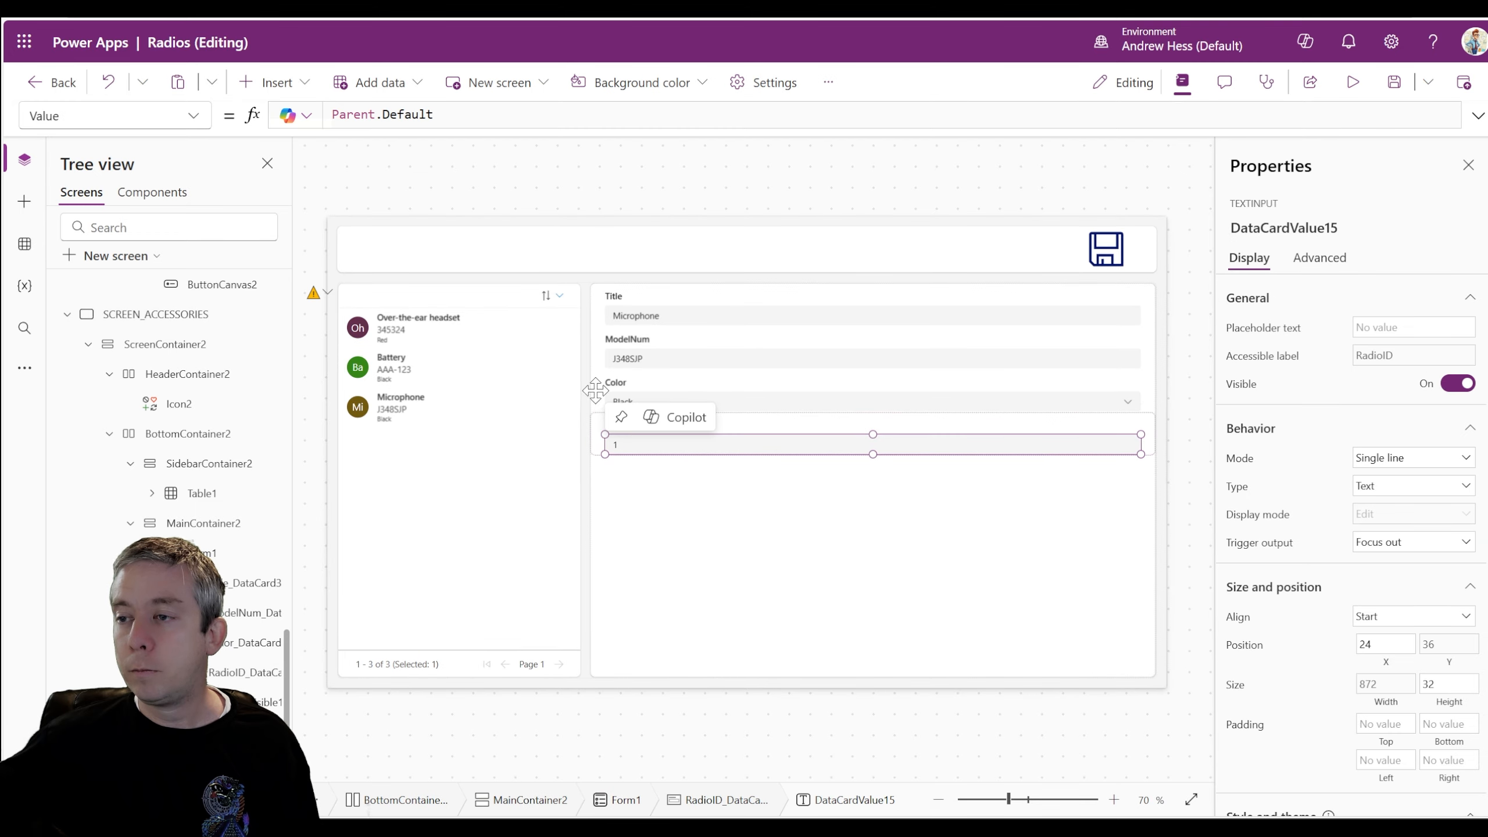
pyautogui.click(1312, 263)
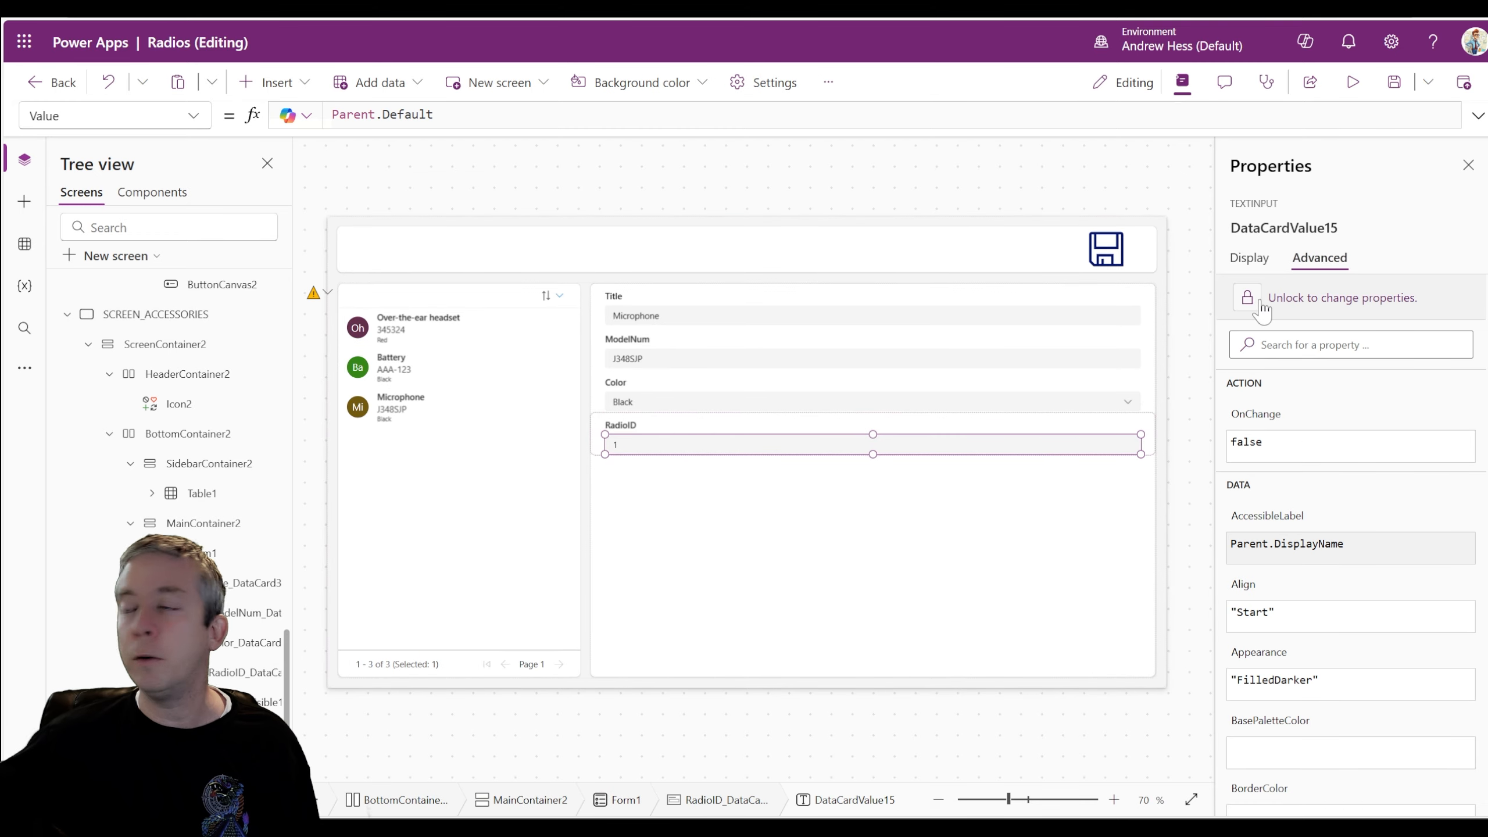
pyautogui.click(1271, 305)
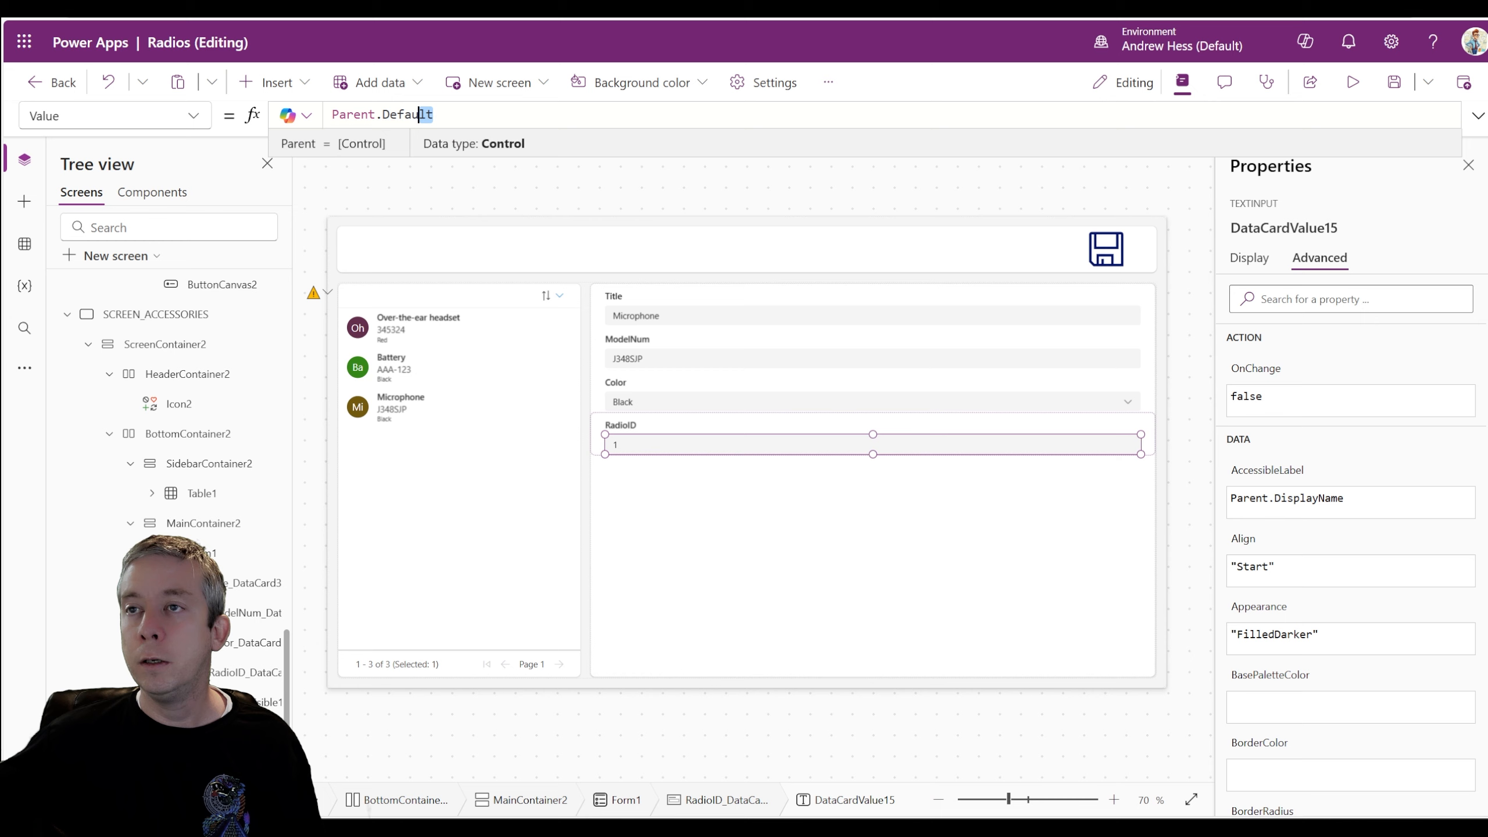
pyautogui.click(427, 114)
pyautogui.moveTo(427, 114); pyautogui.dragTo(303, 113)
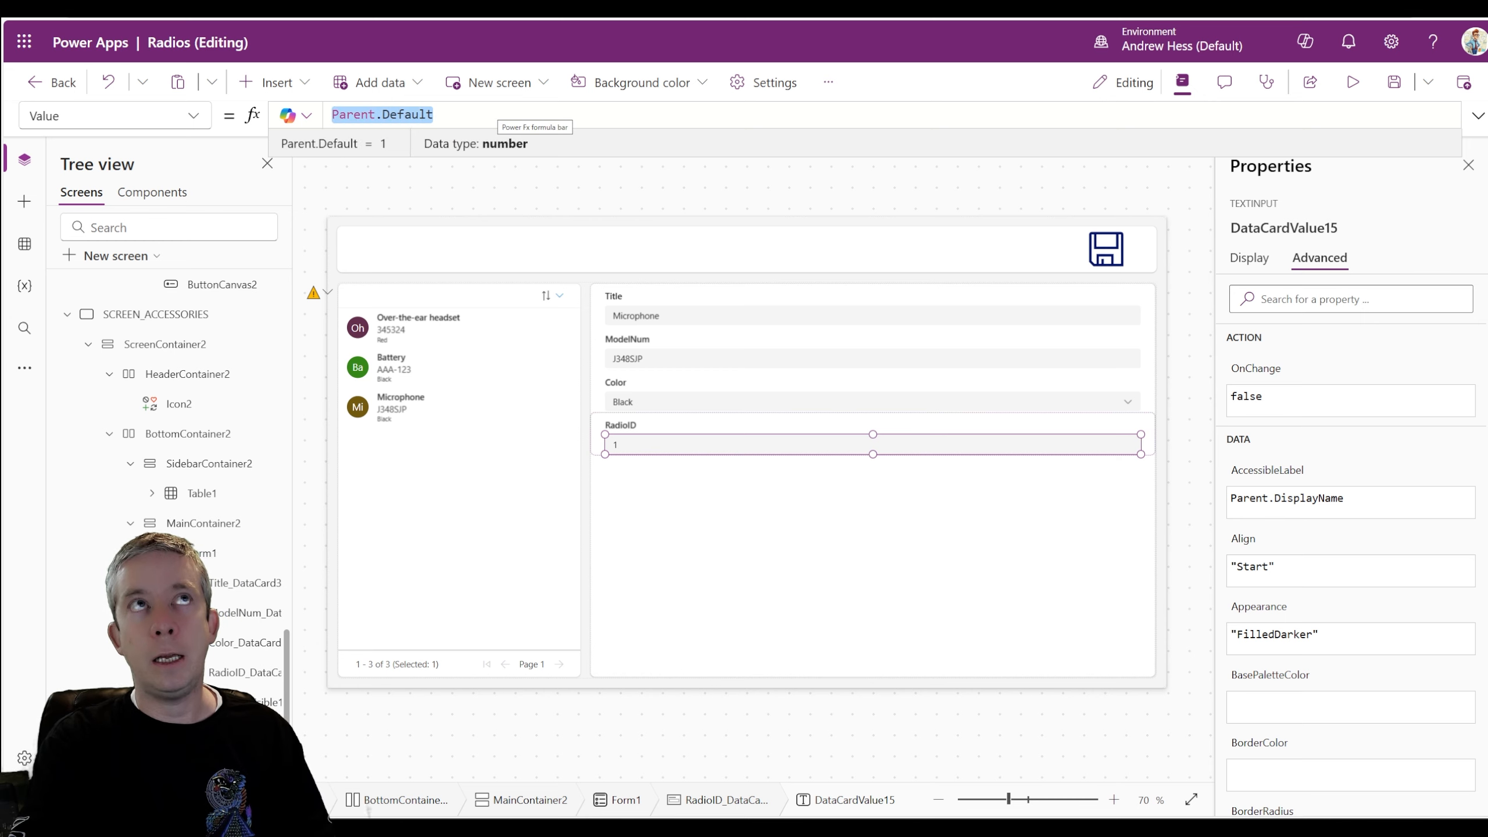
pyautogui.write('Table2.Selec')
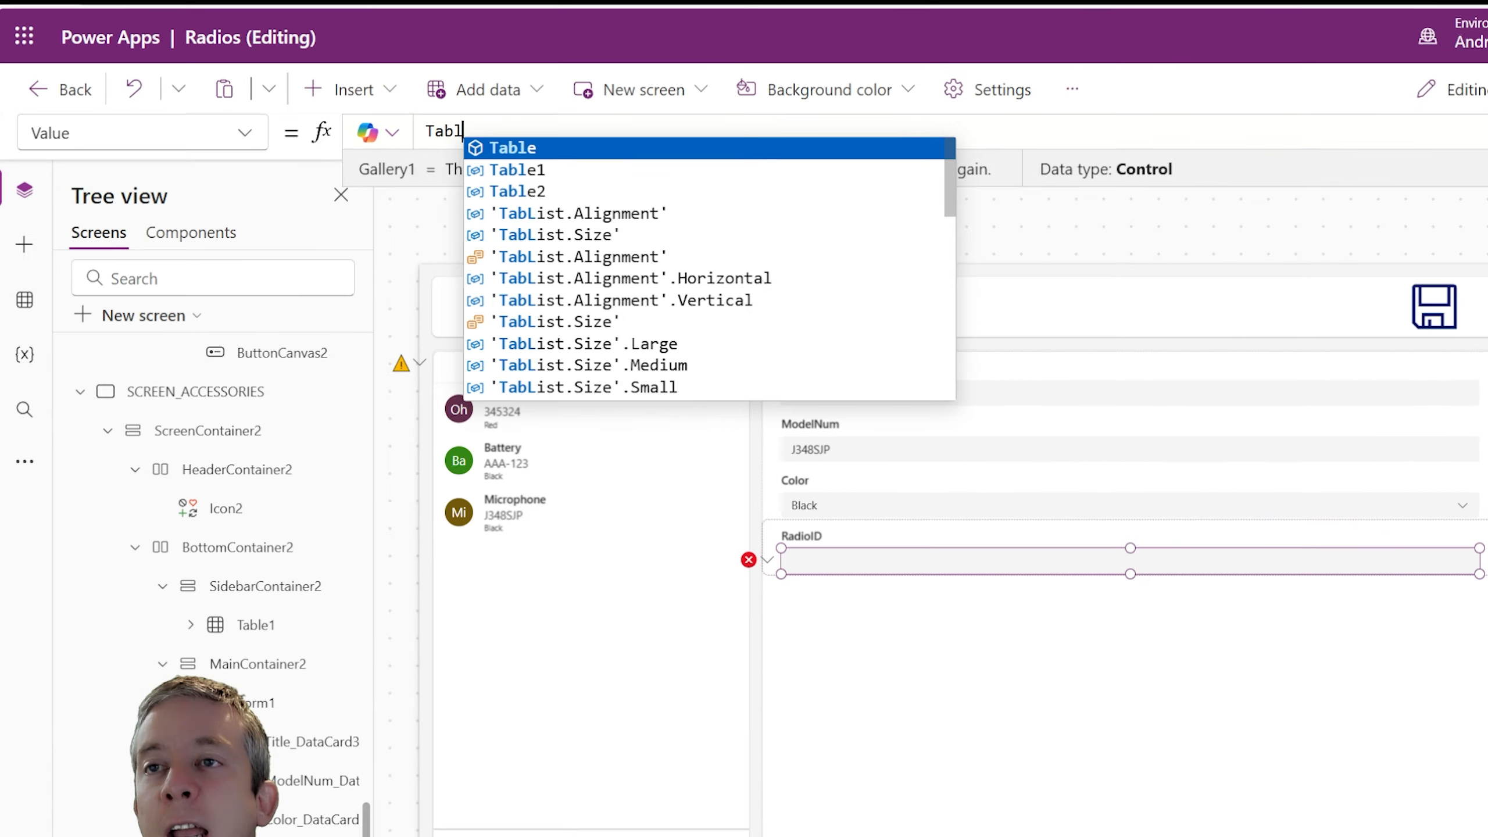
pyautogui.write('ted.ID')
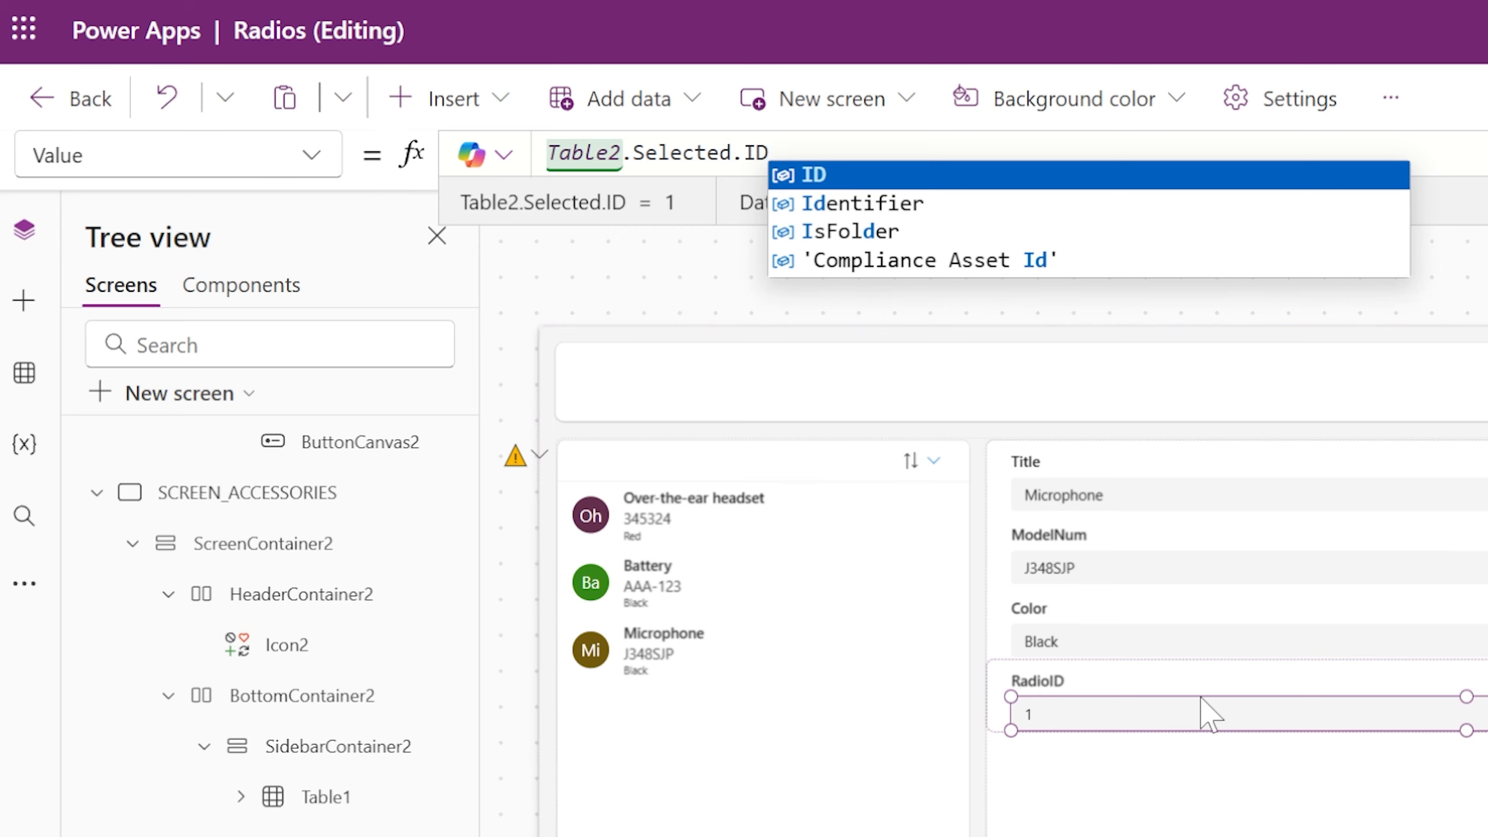
pyautogui.click(1086, 718)
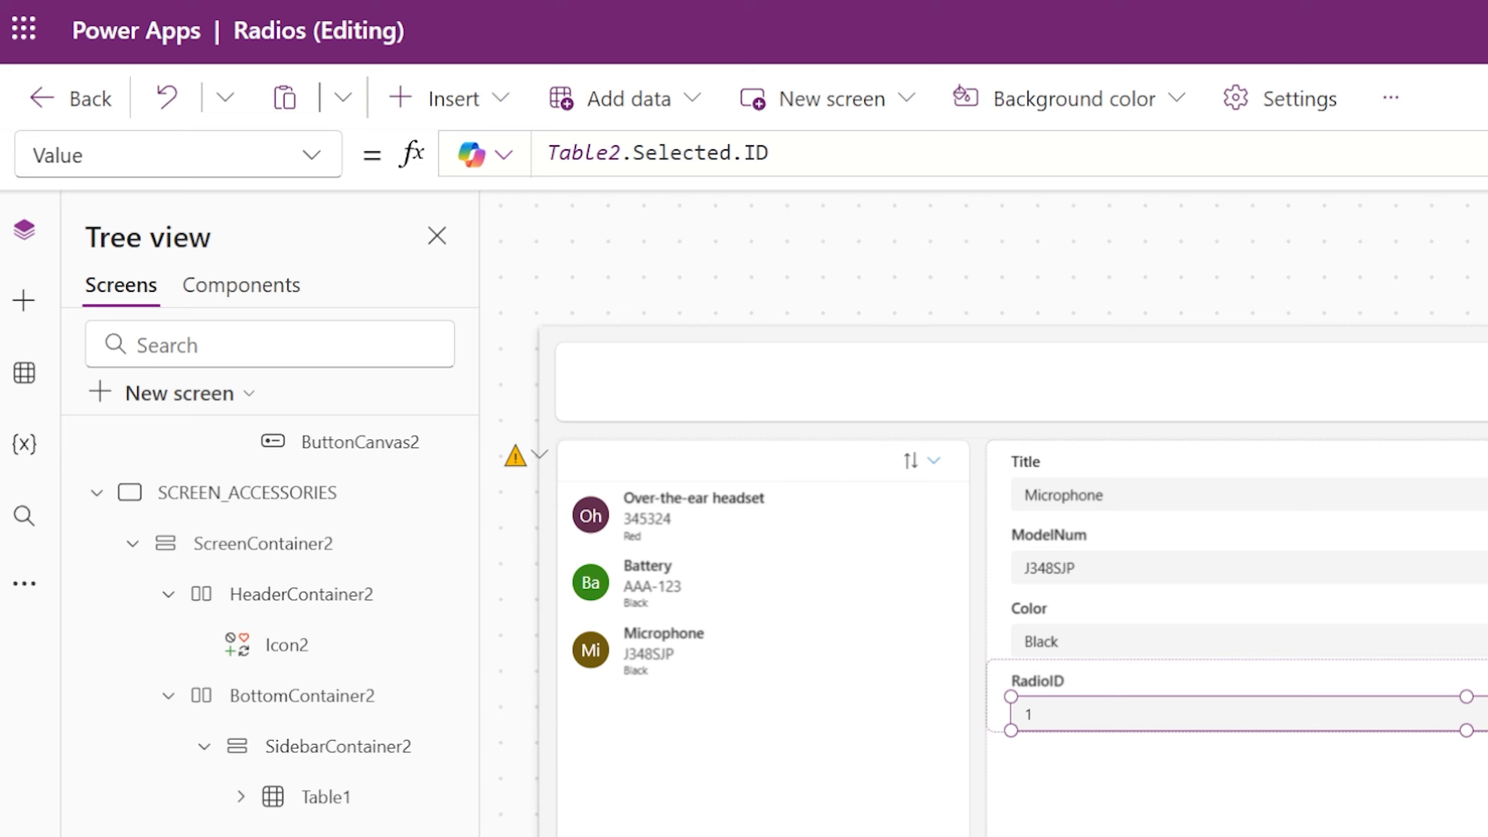
# Step: Set the DisplayMode property of the RadioID value field to DisplayMode.View
pyautogui.click(311, 161)
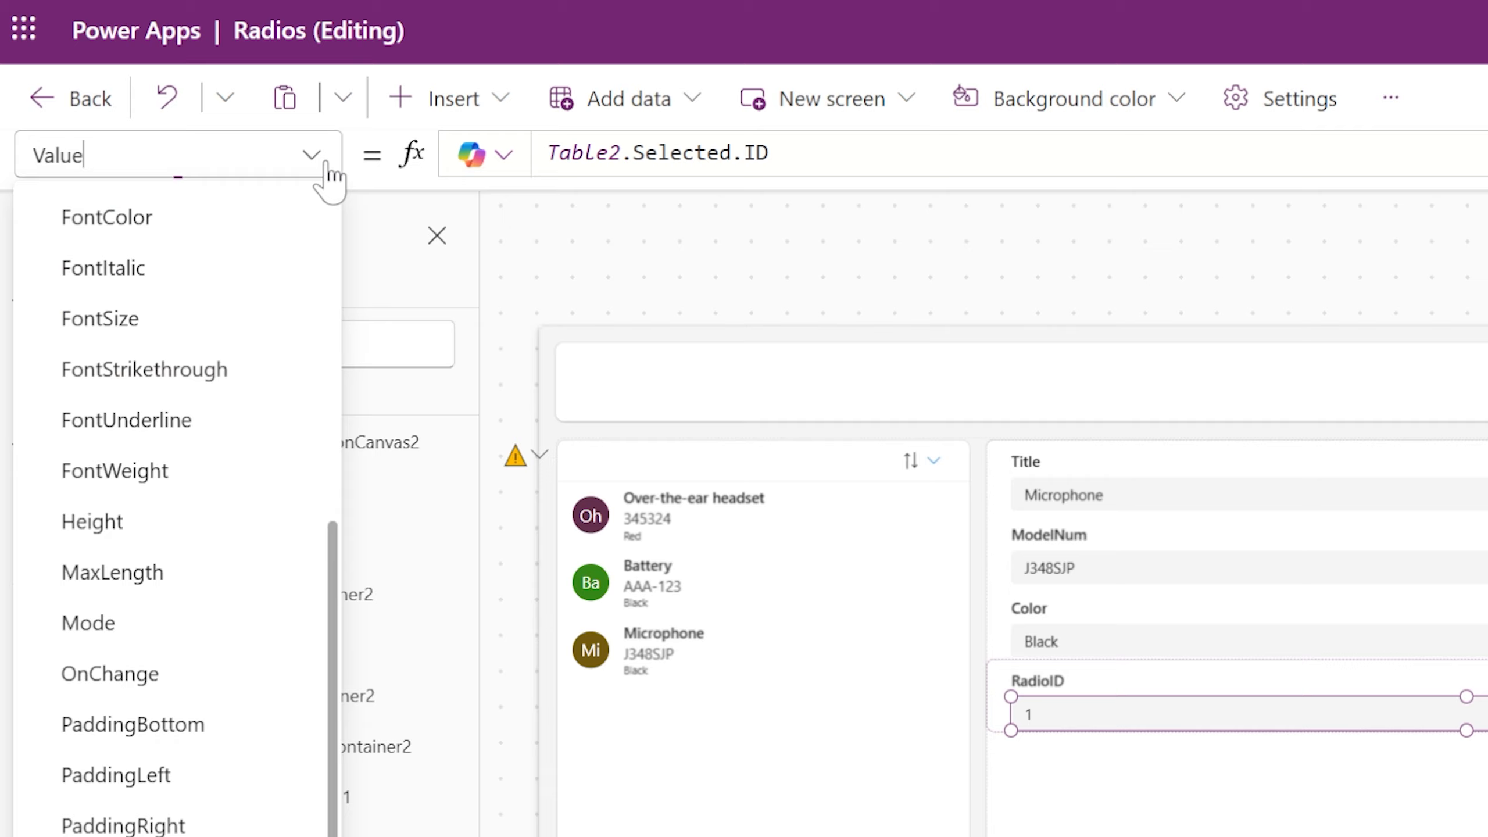
pyautogui.scroll(5, 205, 498)
pyautogui.click(152, 562)
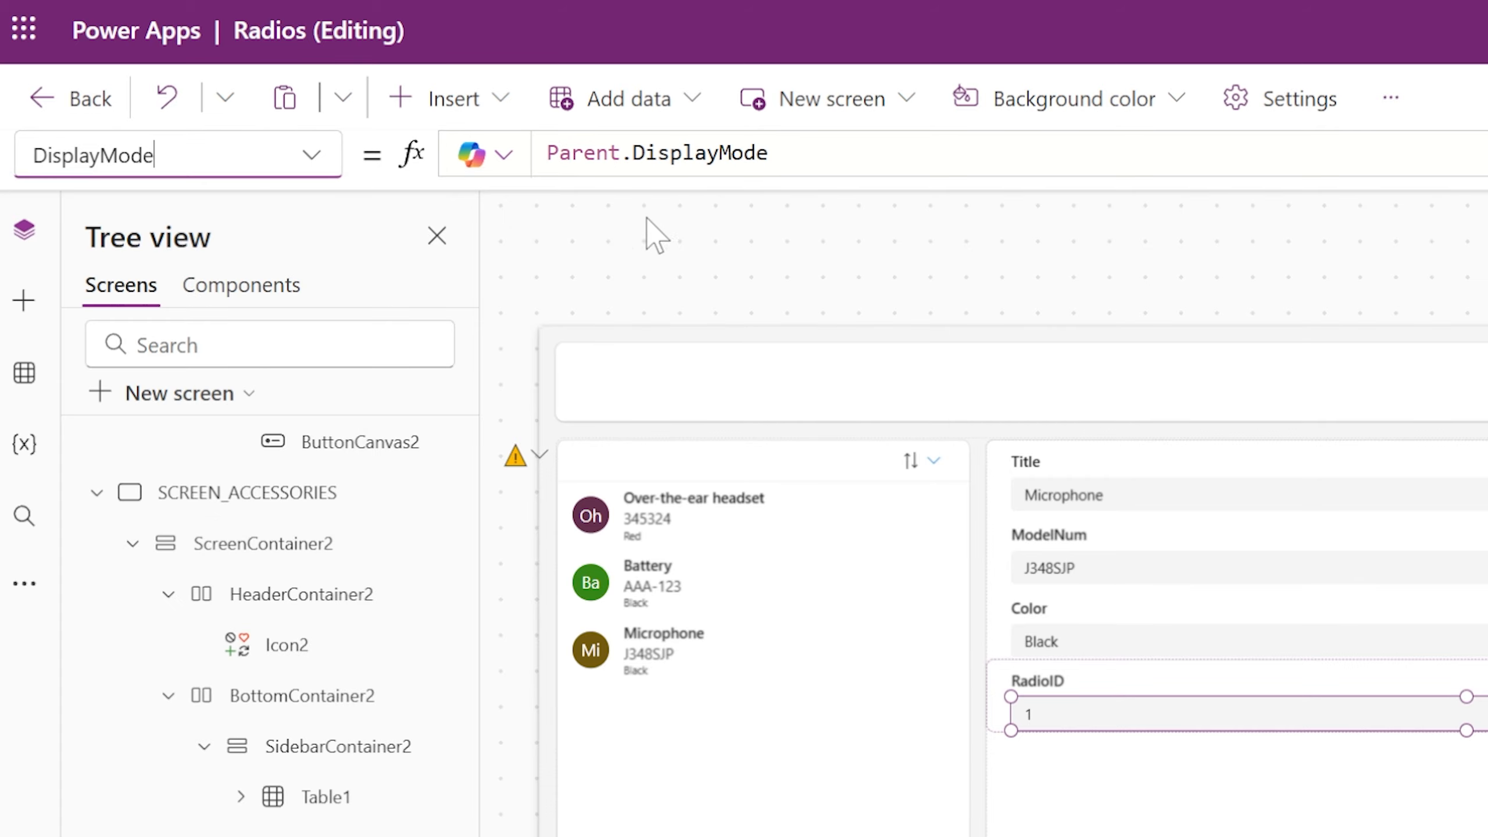
pyautogui.moveTo(769, 154); pyautogui.dragTo(547, 153)
pyautogui.write('D')
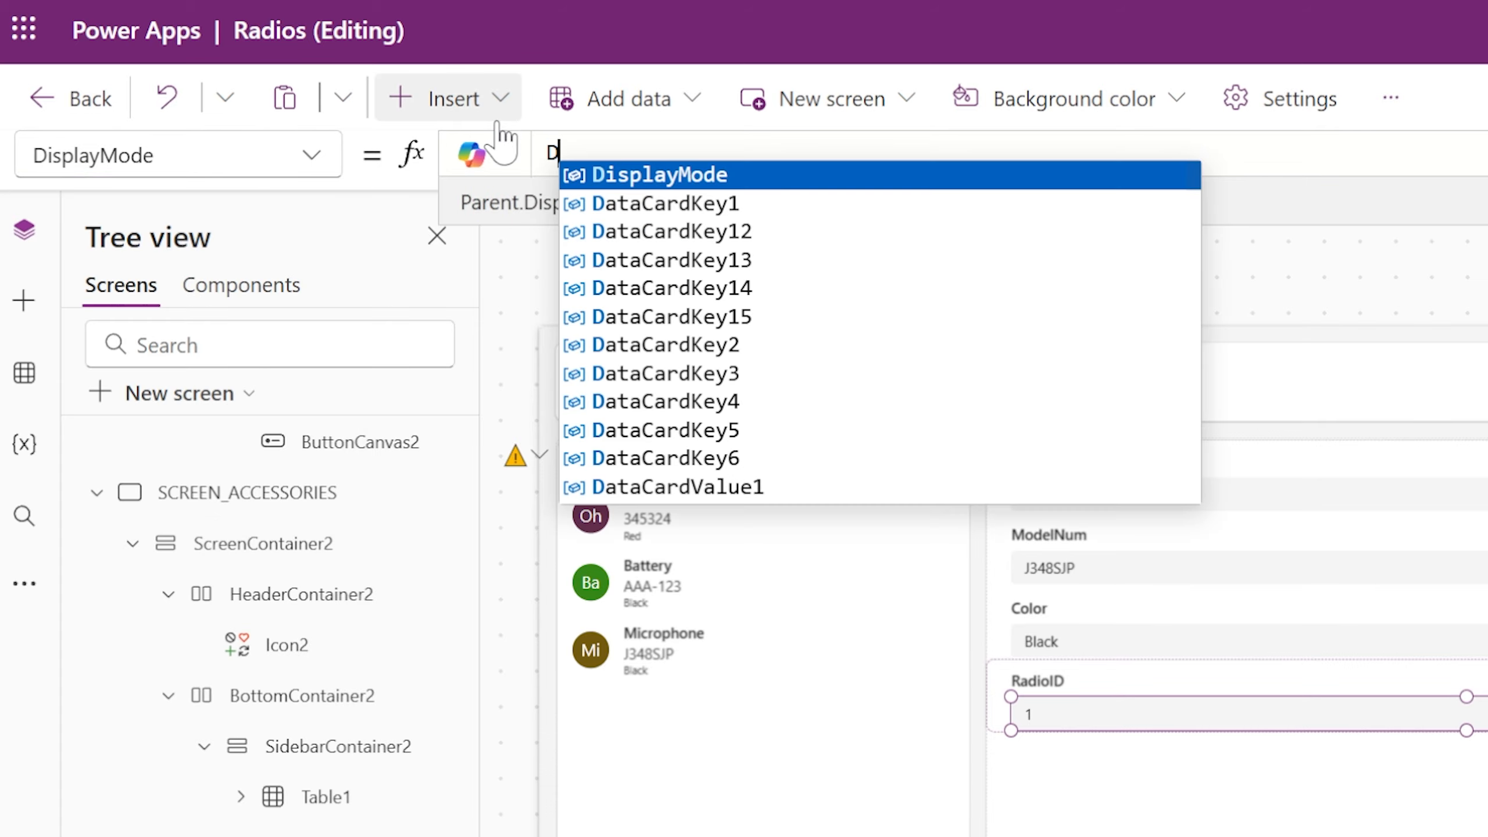
pyautogui.write('isplayMode.R')
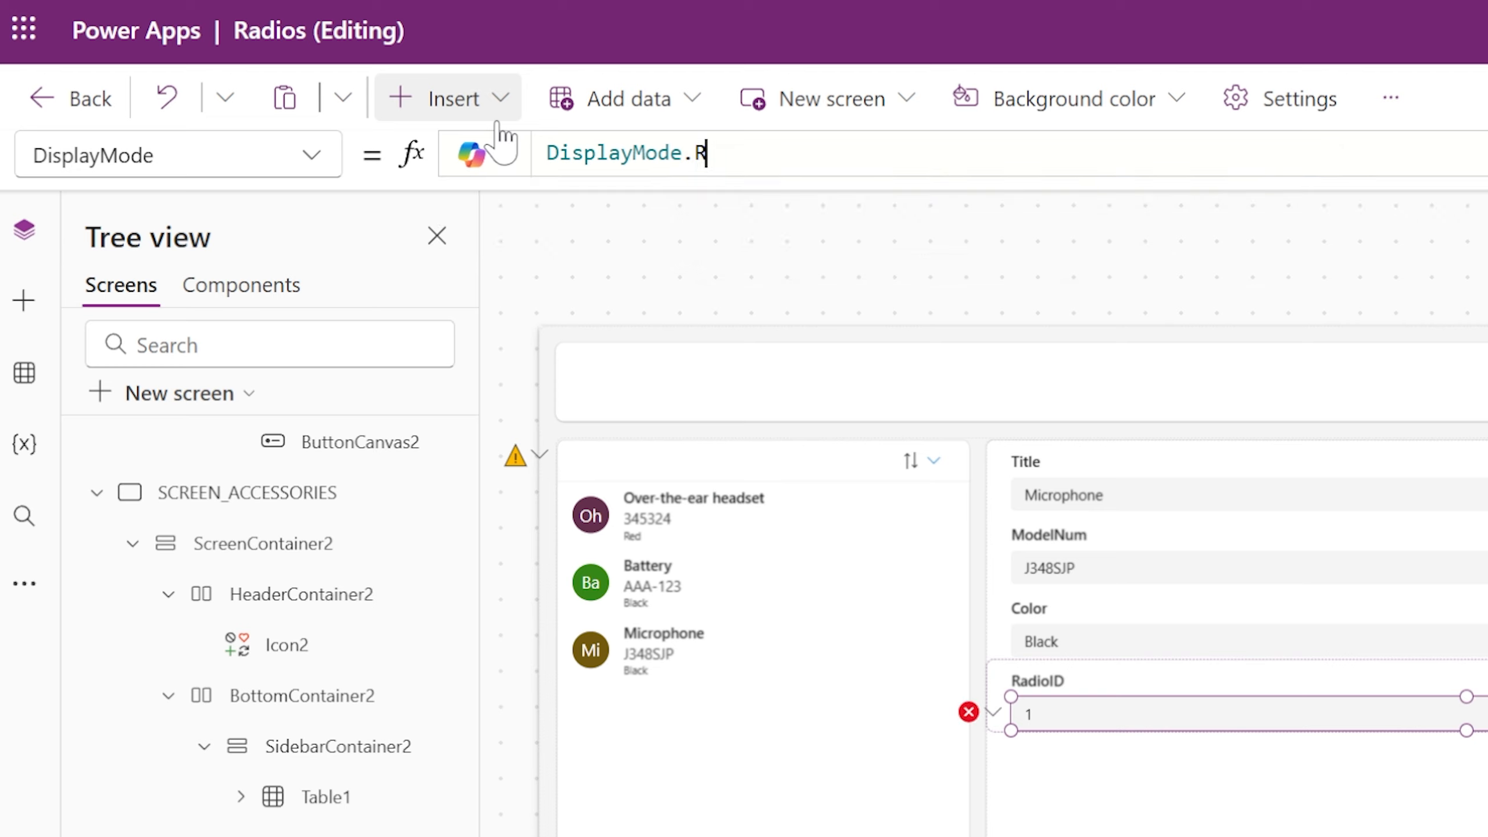
pyautogui.press('BackSpace')
pyautogui.write('View')
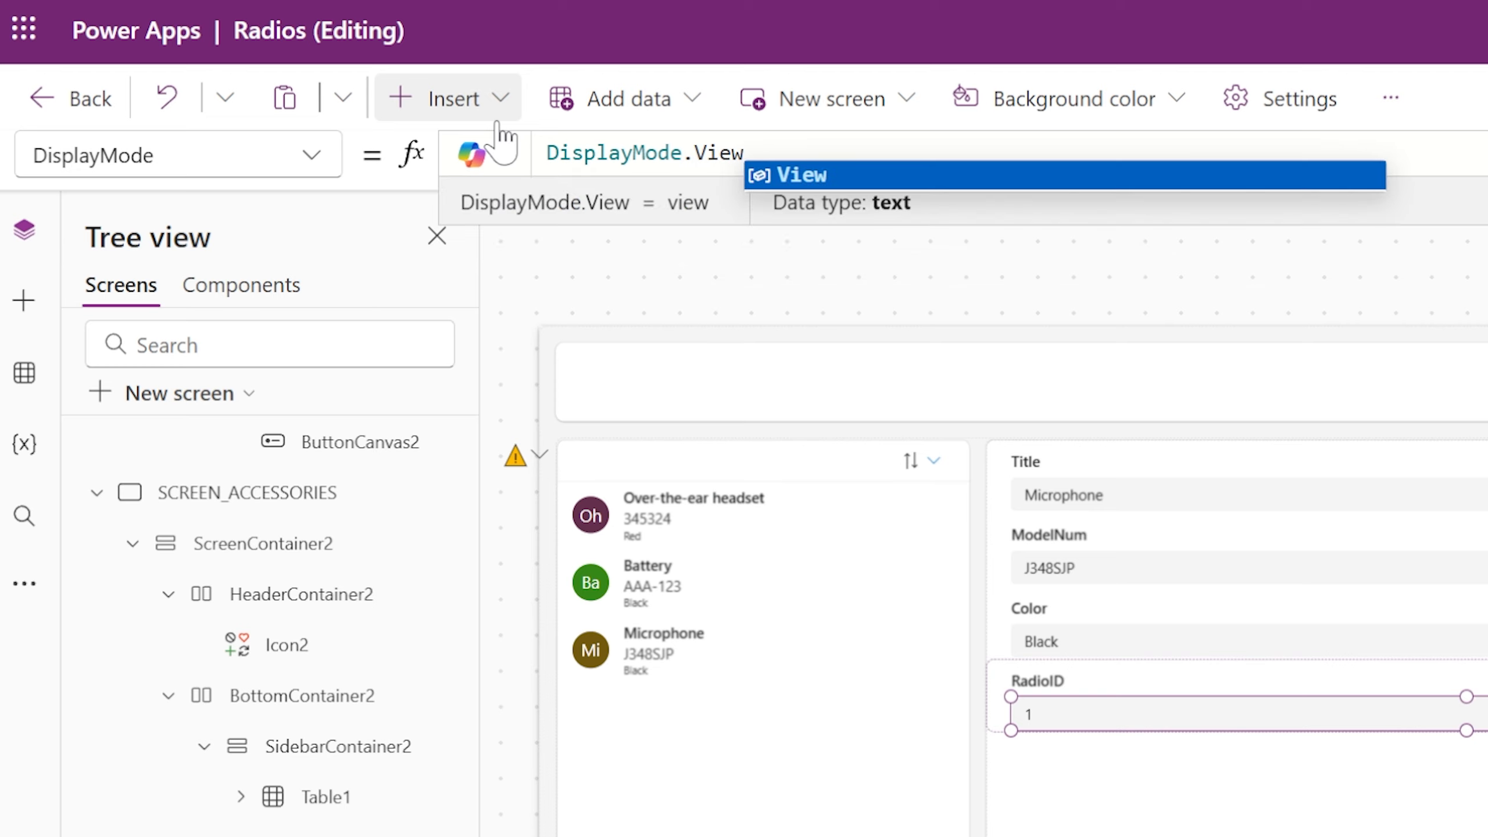
# Step: Change the RadioID value field's DisplayMode to DisplayMode.Disabled and move the RadioID card above Title in the form
pyautogui.click(732, 153)
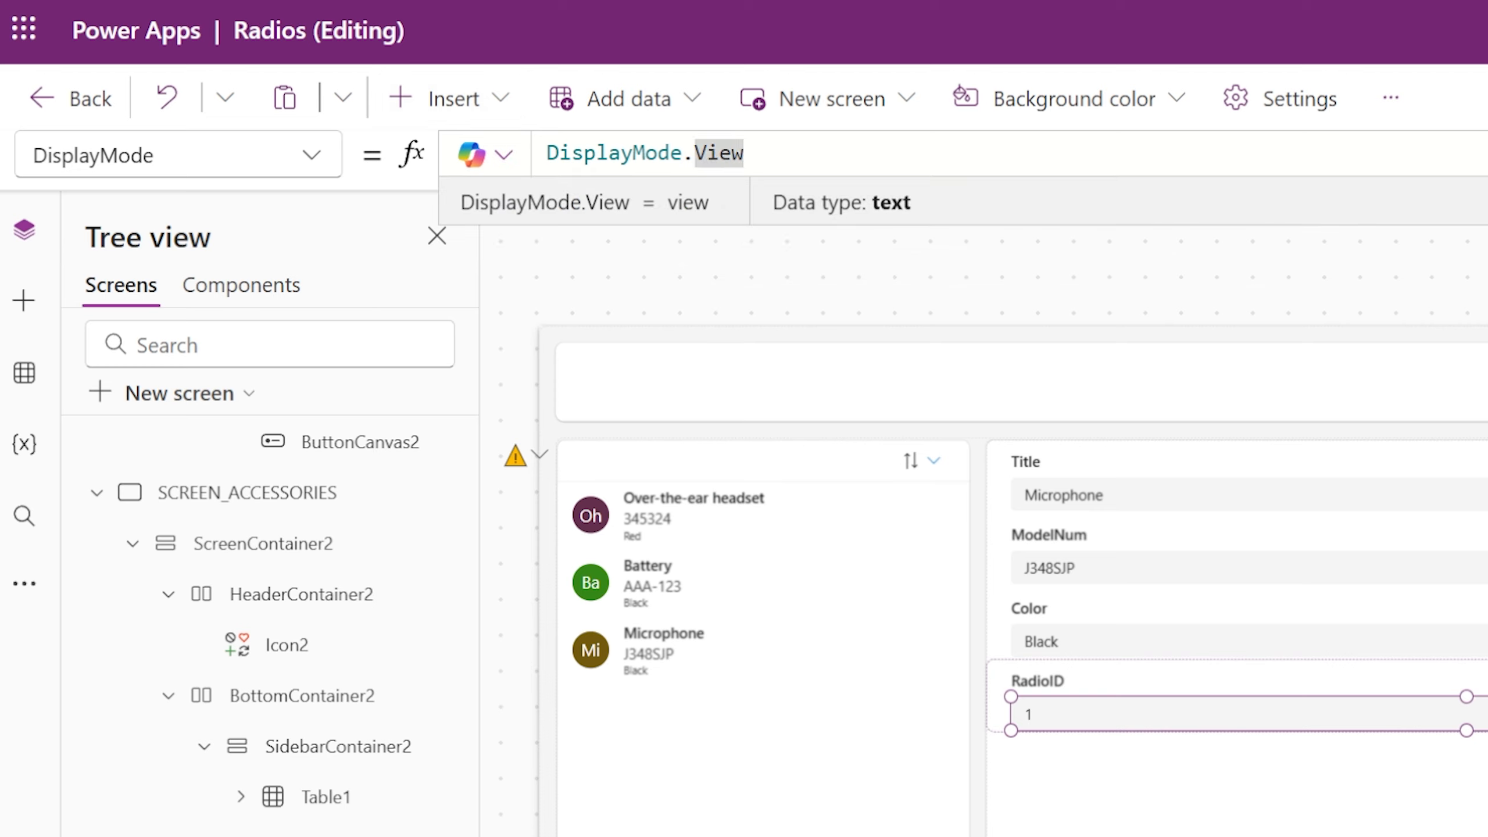
pyautogui.doubleClick(732, 153)
pyautogui.write('Disabled')
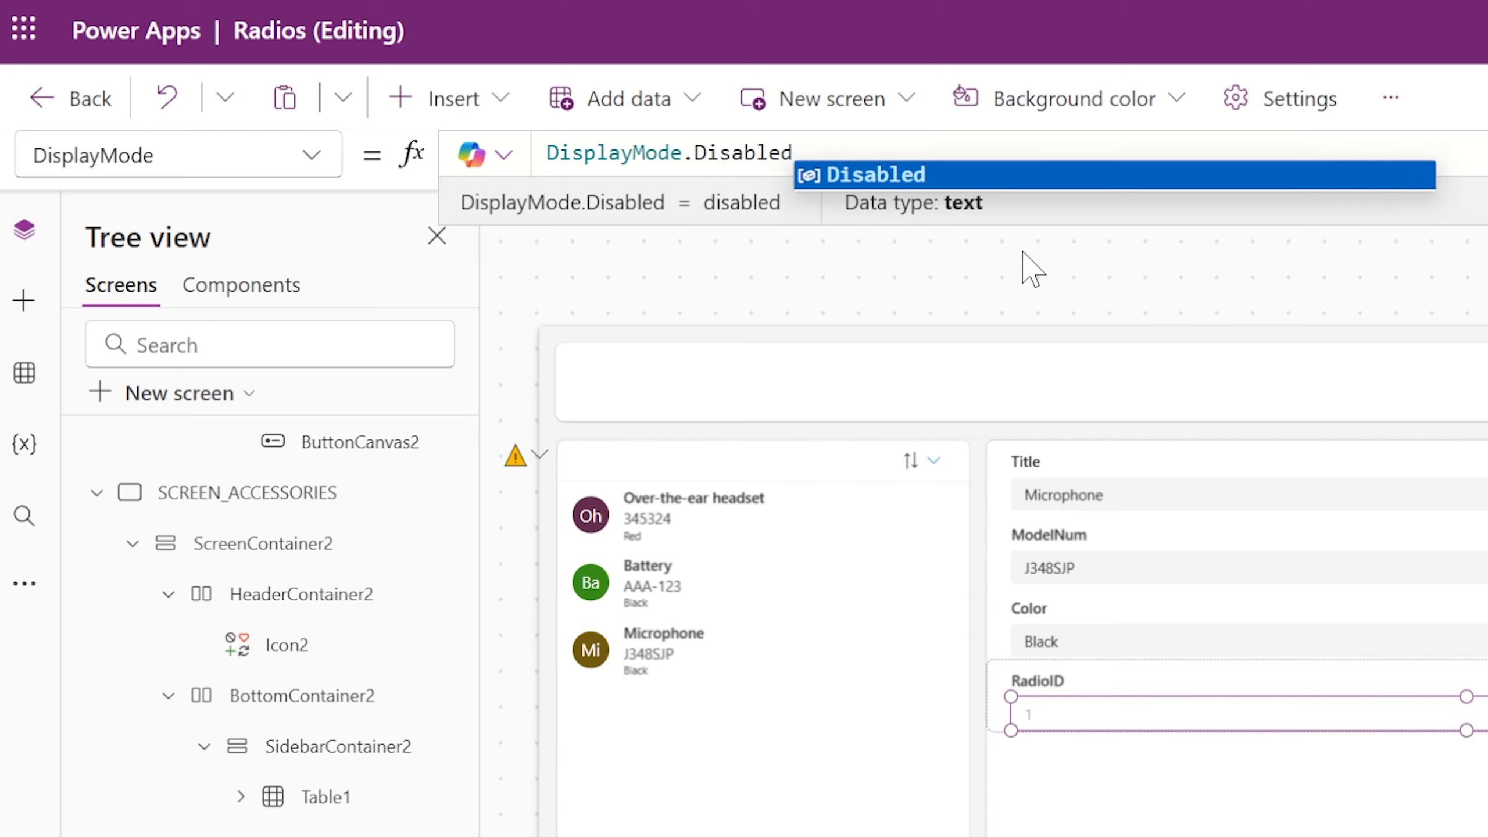
pyautogui.click(1195, 315)
pyautogui.click(997, 704)
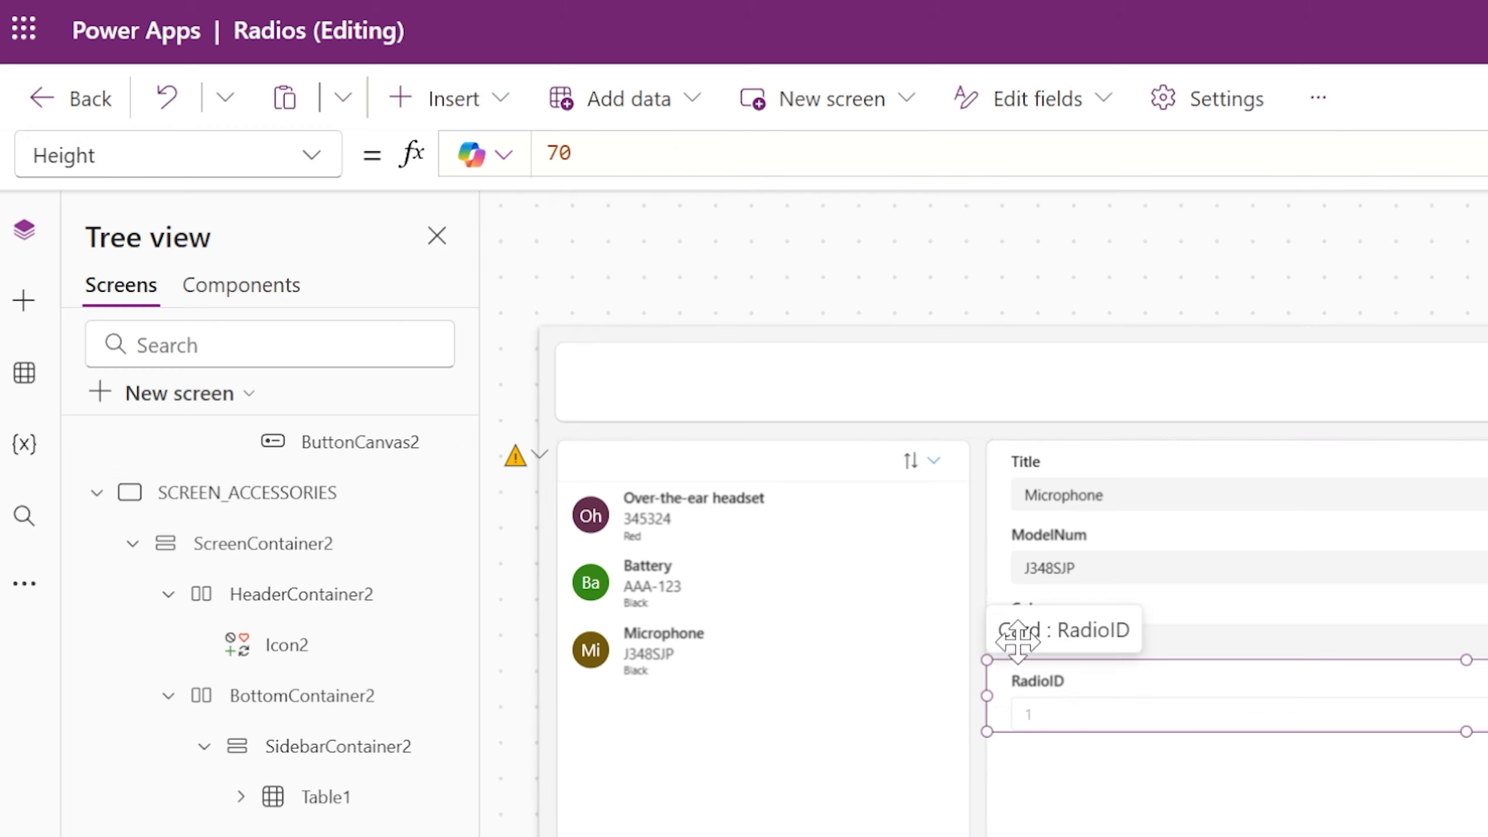
pyautogui.moveTo(1018, 641); pyautogui.dragTo(1008, 463)
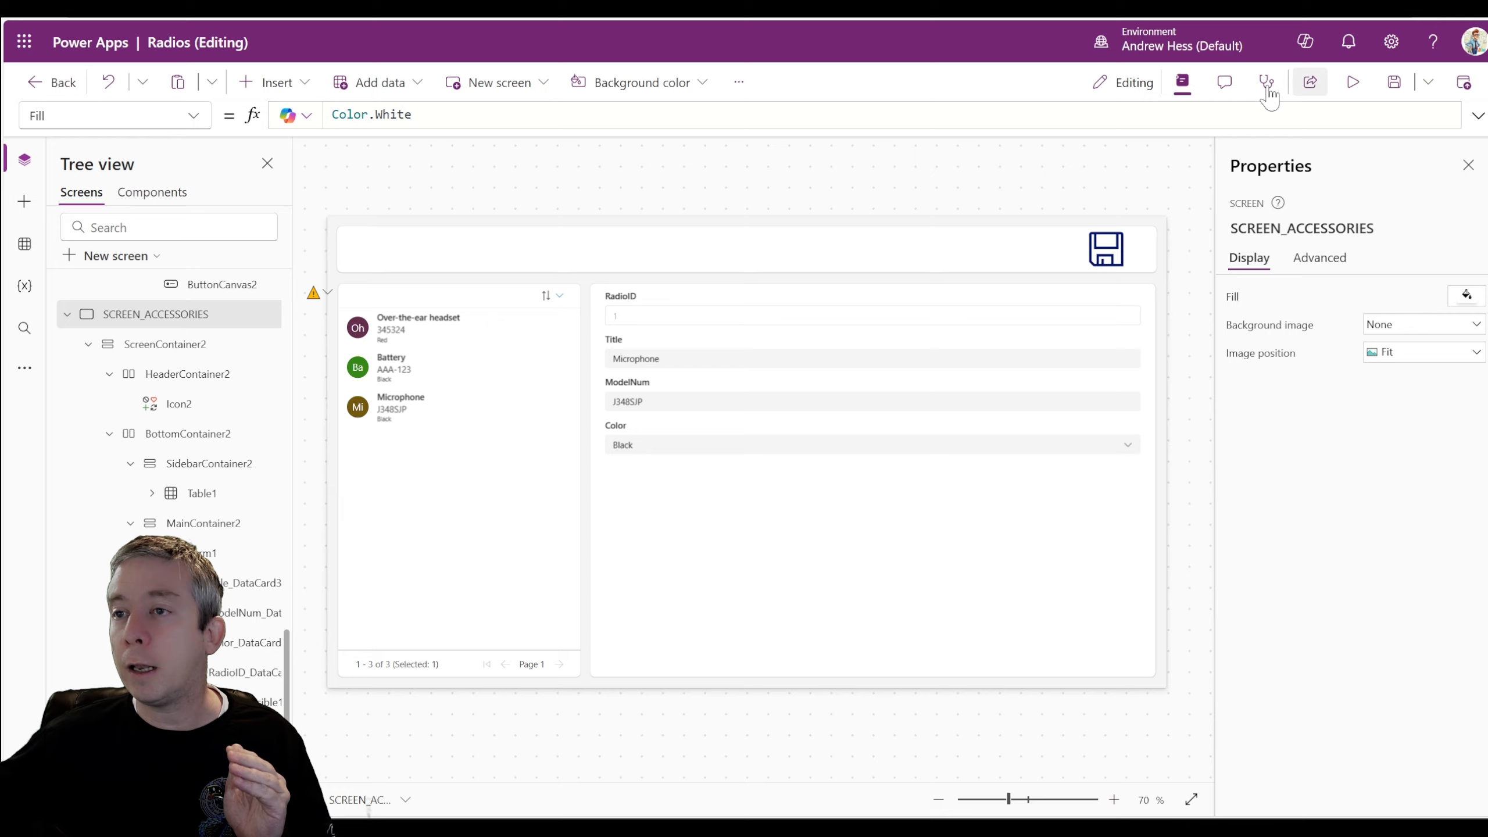
# Step: Insert a classic Back arrow icon into the SCREEN_ACCESSORIES header container and set the container's gap to 10
pyautogui.click(381, 260)
pyautogui.click(258, 82)
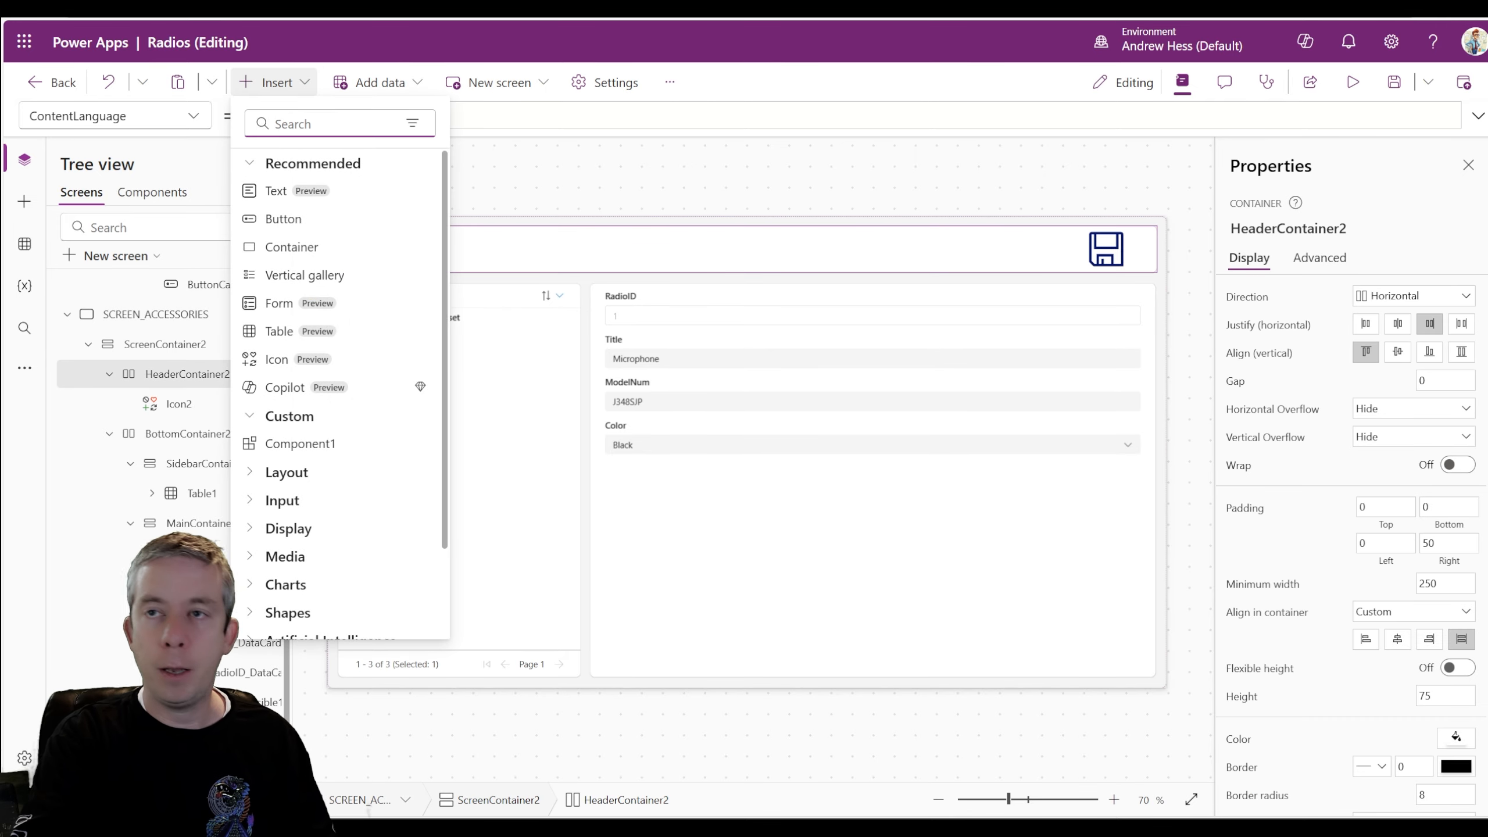
pyautogui.write('back')
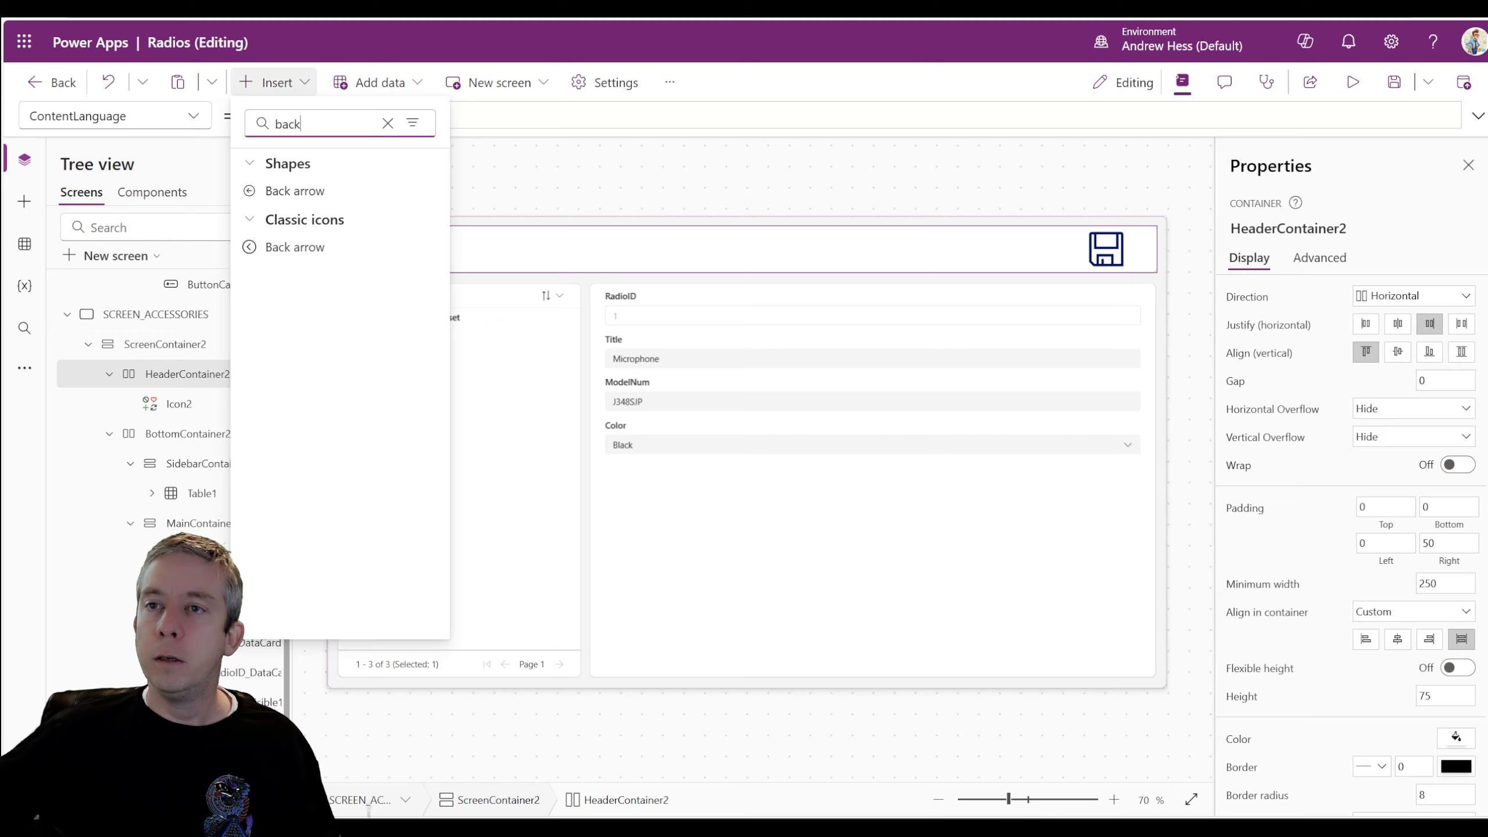
pyautogui.click(294, 249)
pyautogui.click(1132, 246)
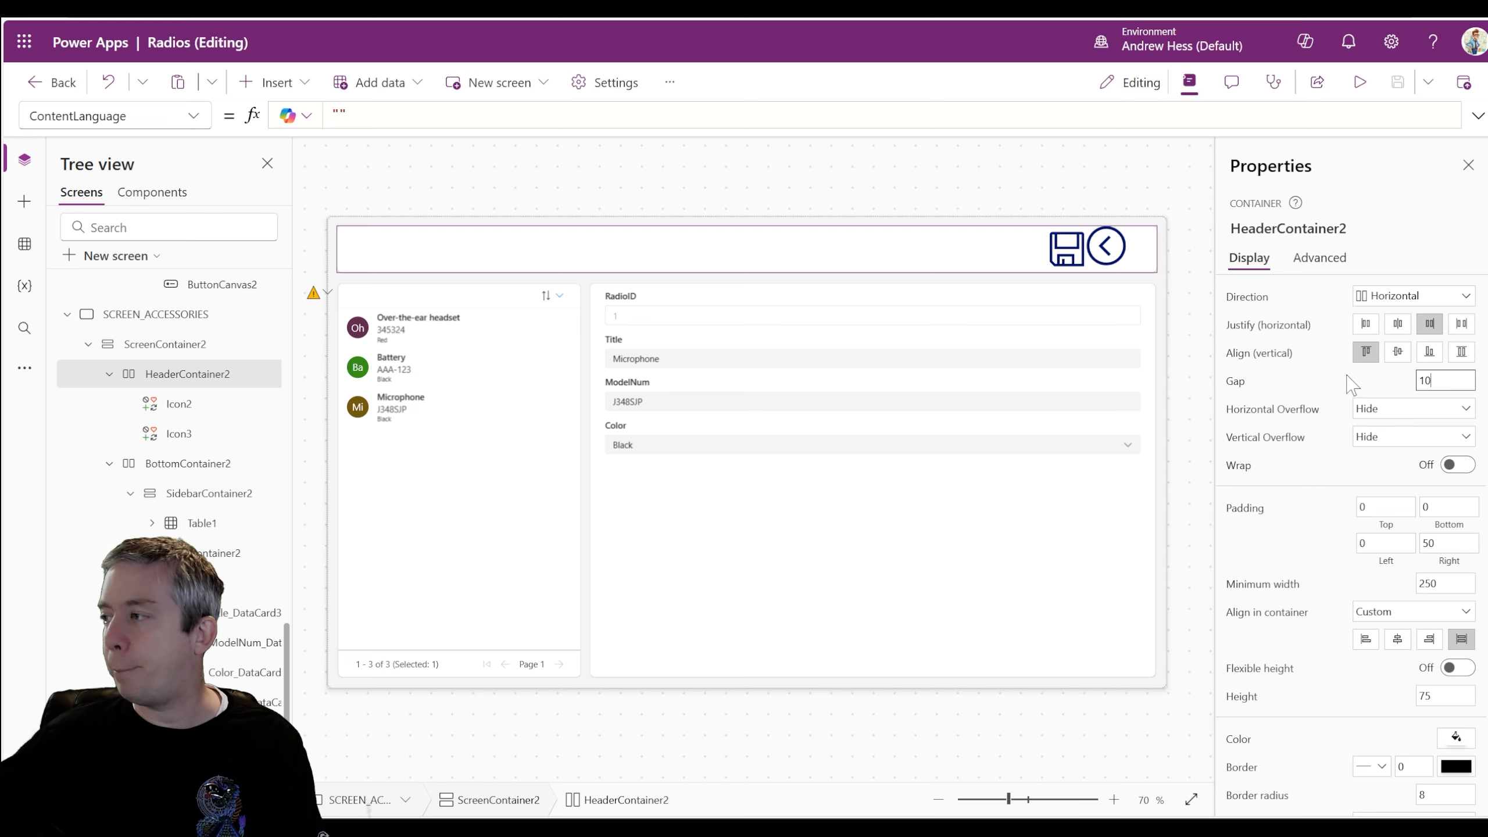
# Step: Reorder the back icon ahead of the save icon in the header and set its vertical alignment to stretch
pyautogui.click(1107, 249)
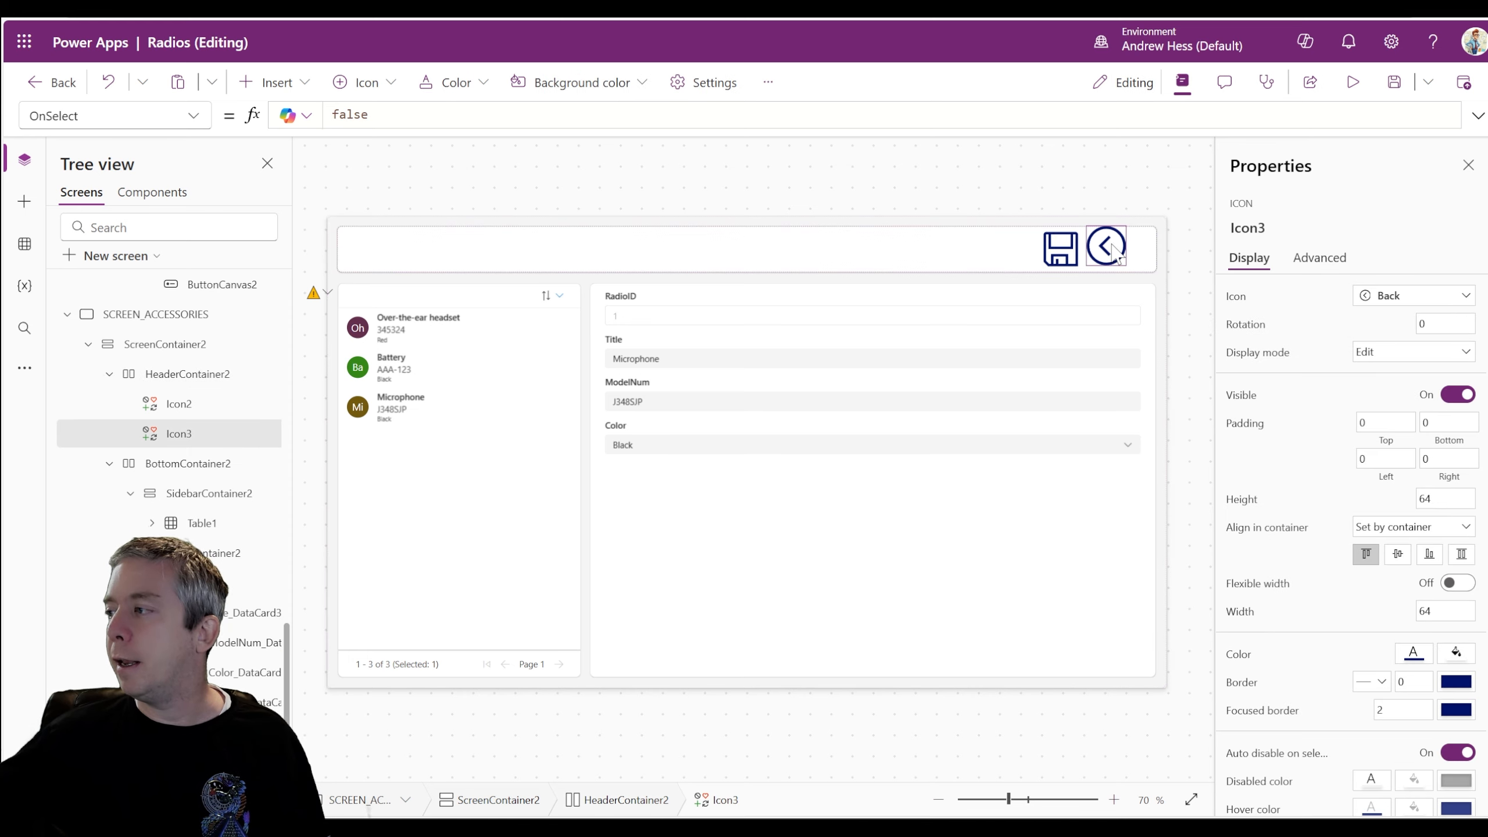
pyautogui.press('Left')
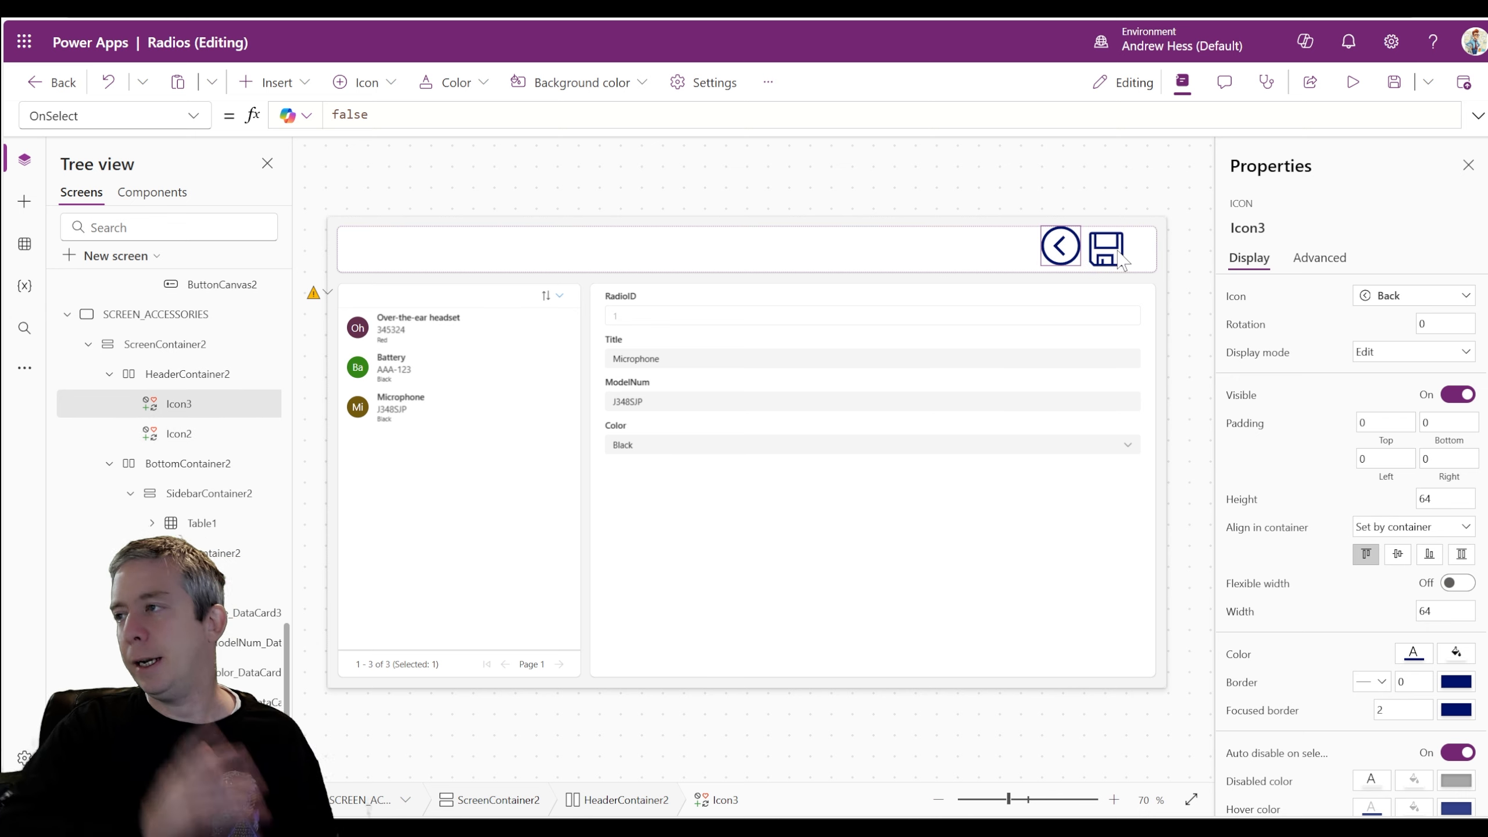
pyautogui.click(1462, 554)
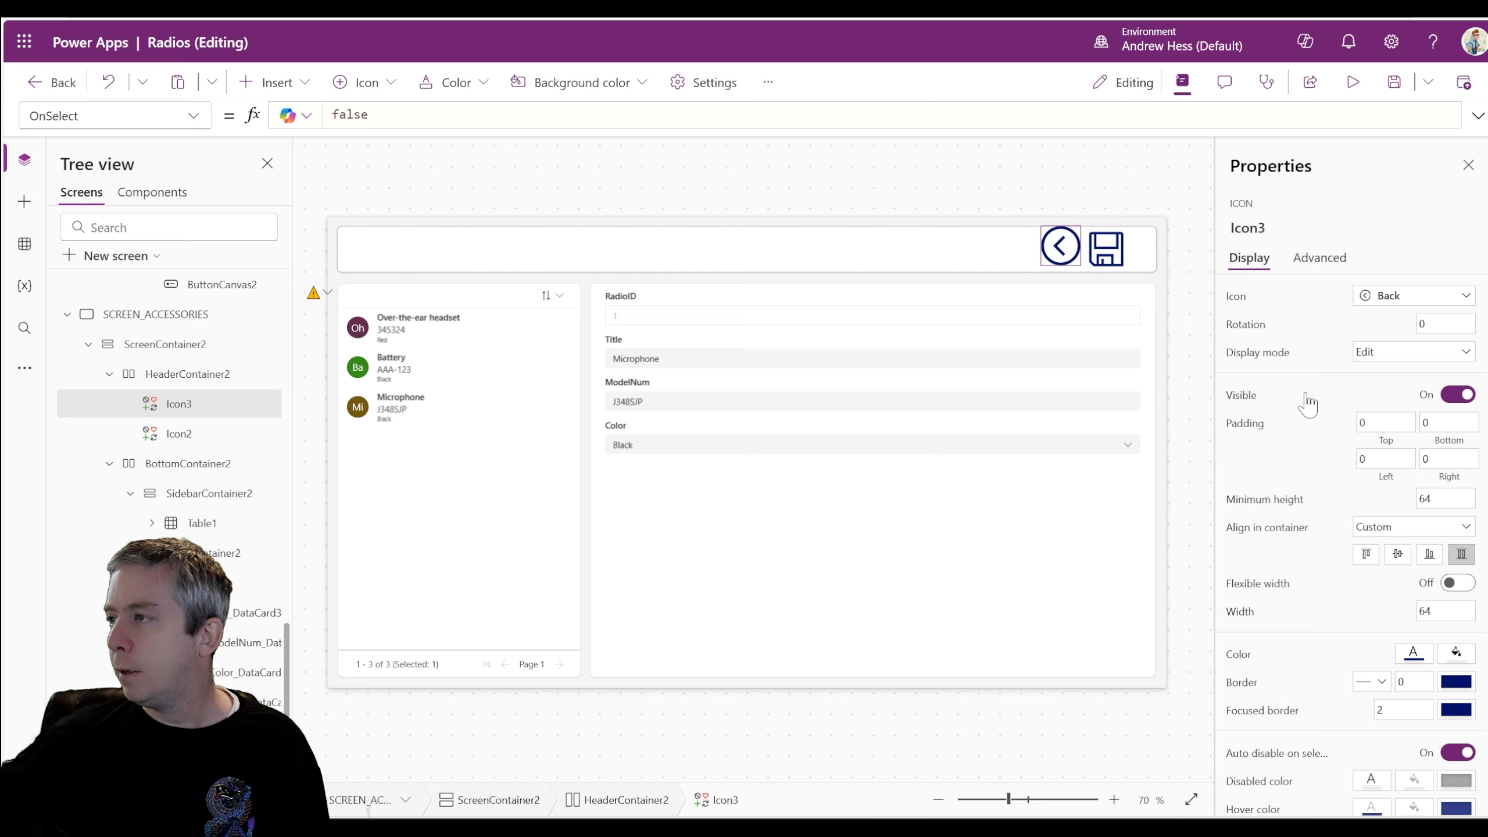
pyautogui.click(1110, 193)
# Step: Set the back icon's OnSelect to Navigate(SCREEN_RADIOS,ScreenTransition.Fade)
pyautogui.click(1049, 262)
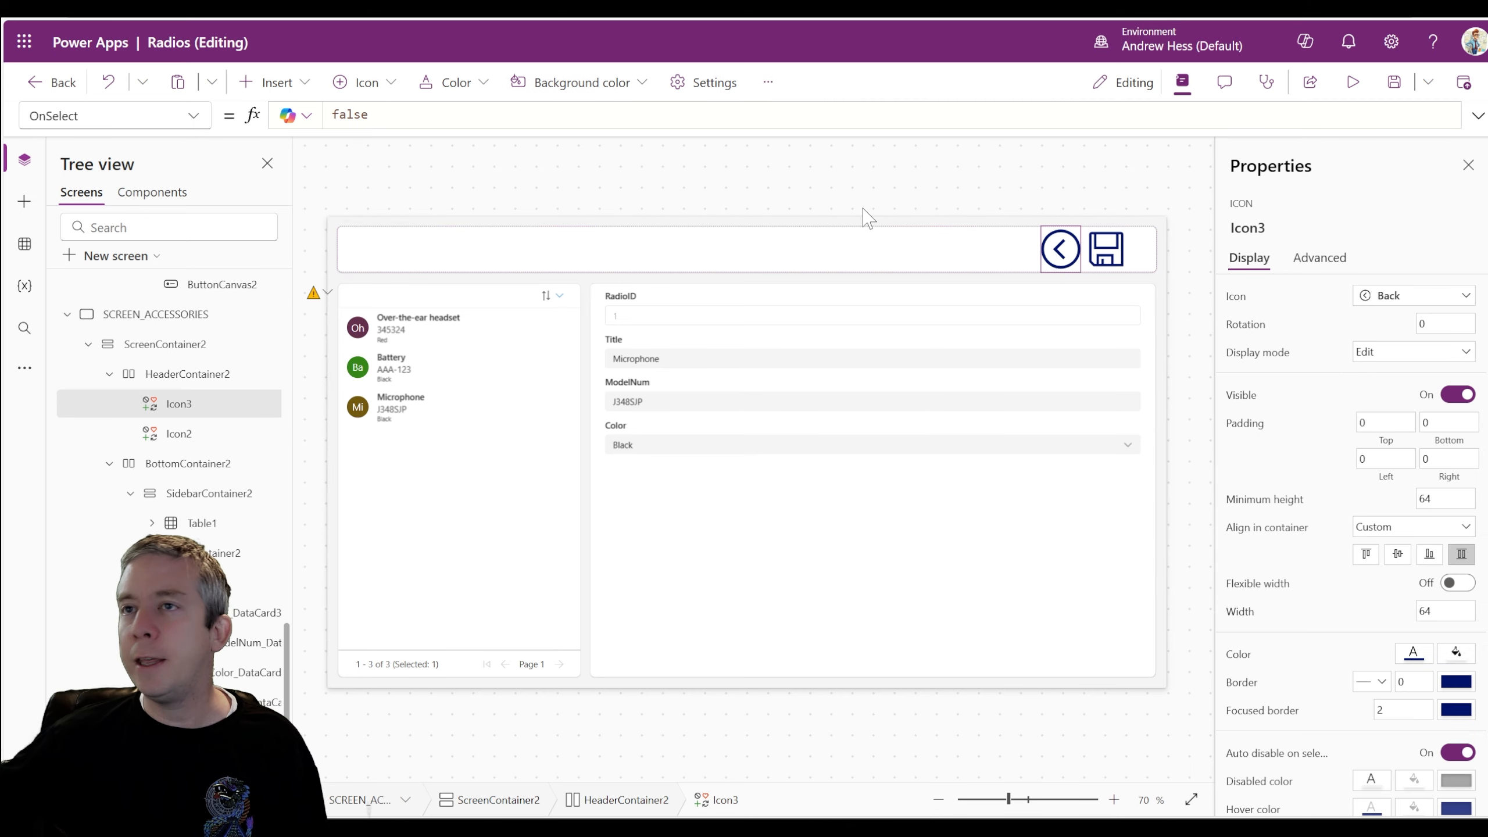
pyautogui.moveTo(388, 116); pyautogui.dragTo(299, 118)
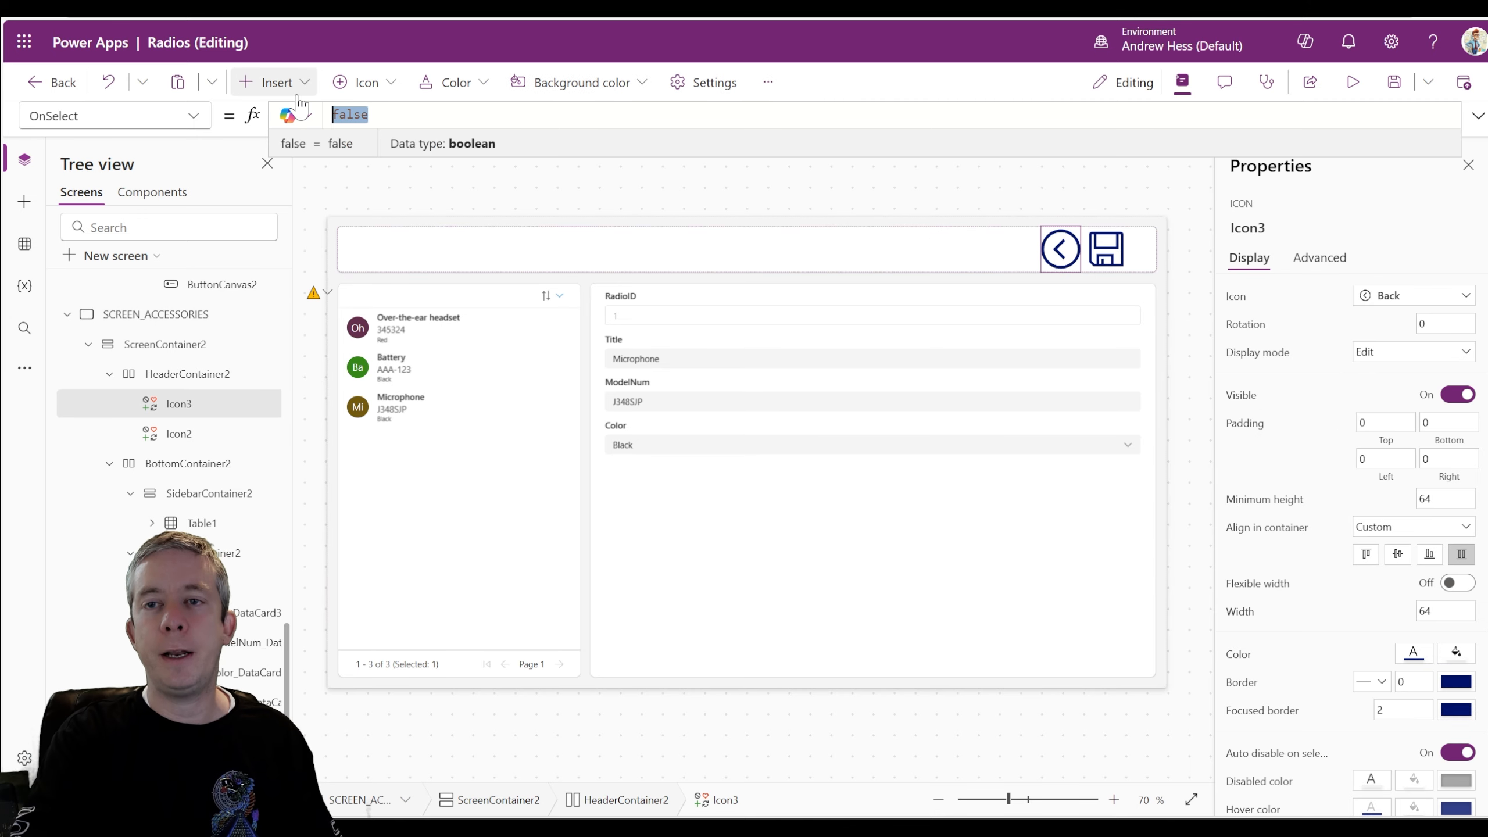
pyautogui.write('Navi')
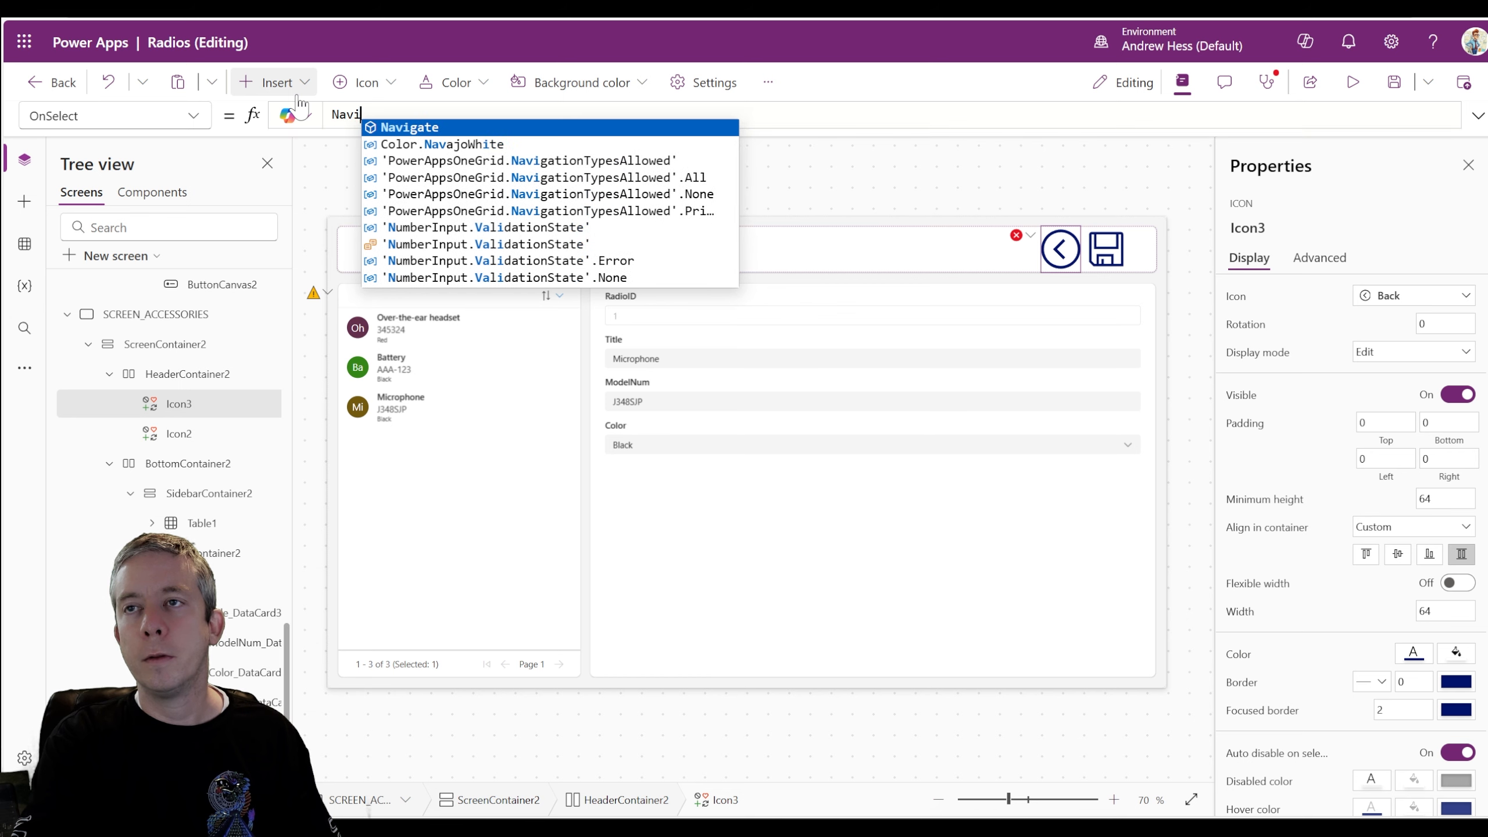
pyautogui.write('gate(SC')
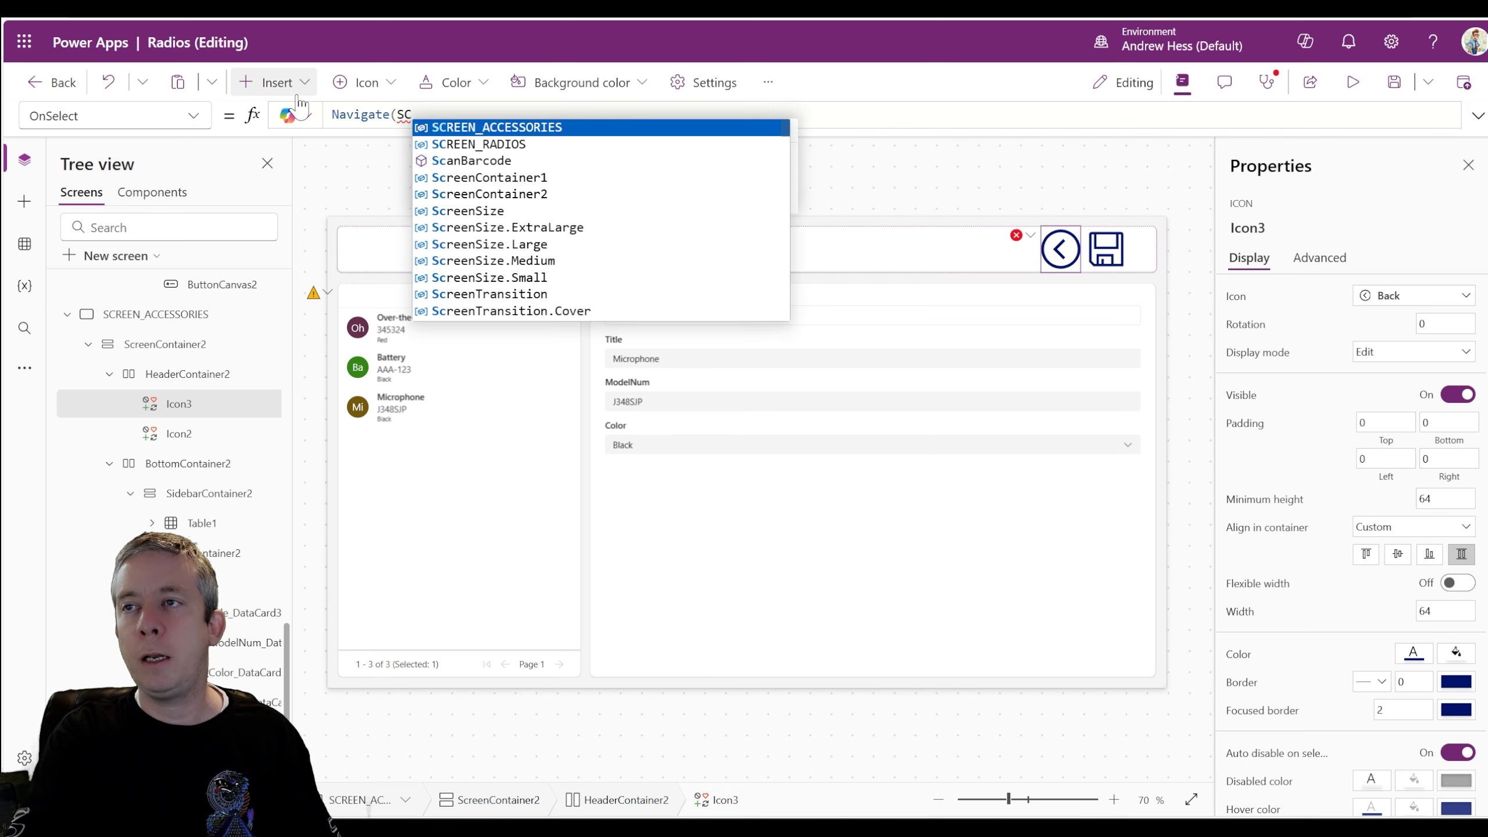
pyautogui.press('Down')
pyautogui.press('Tab')
pyautogui.write(',')
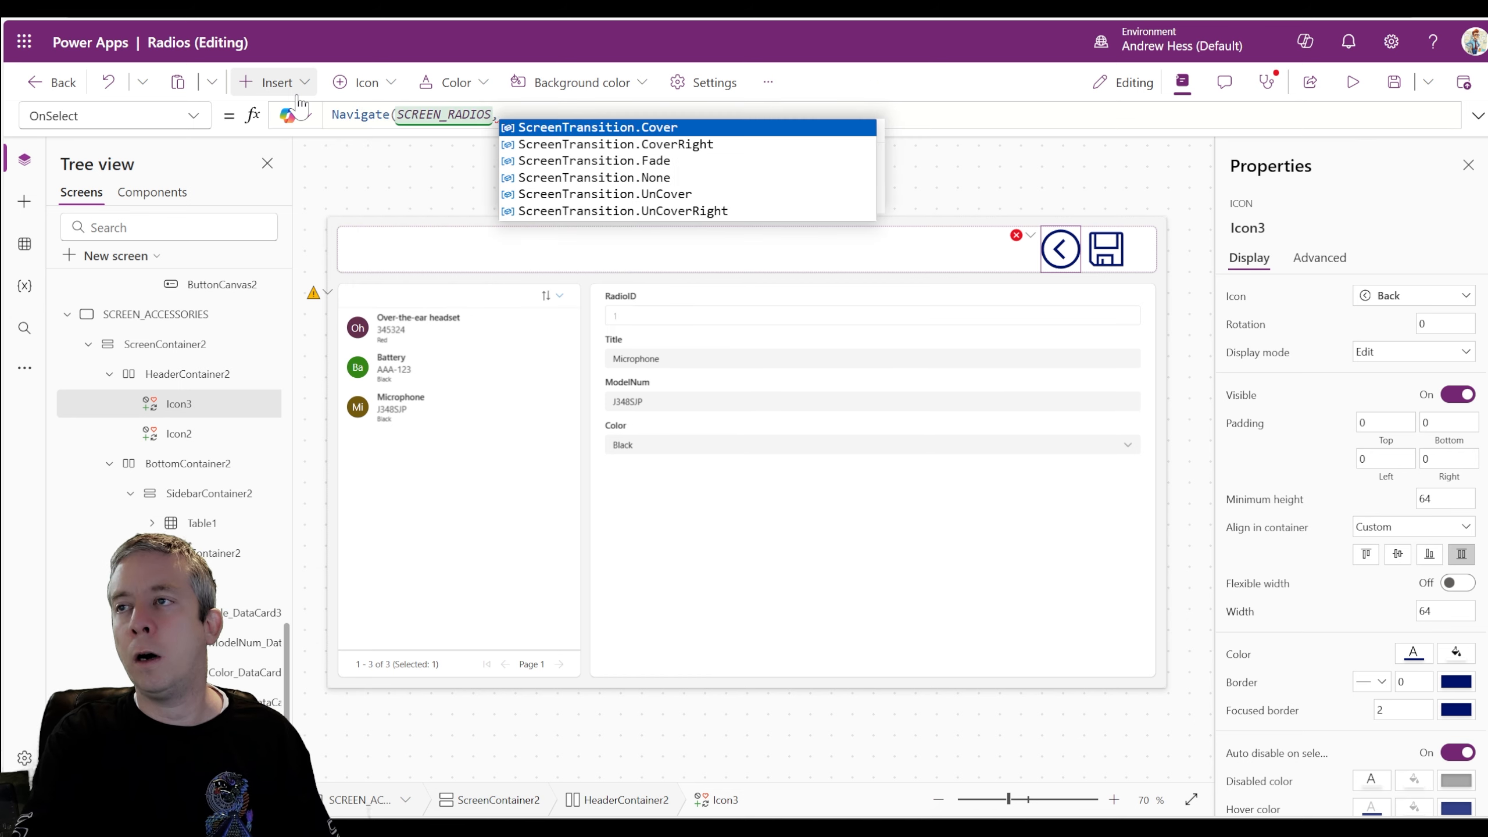
pyautogui.press('Down')
pyautogui.press('Down')
pyautogui.press('Tab')
pyautogui.write(')')
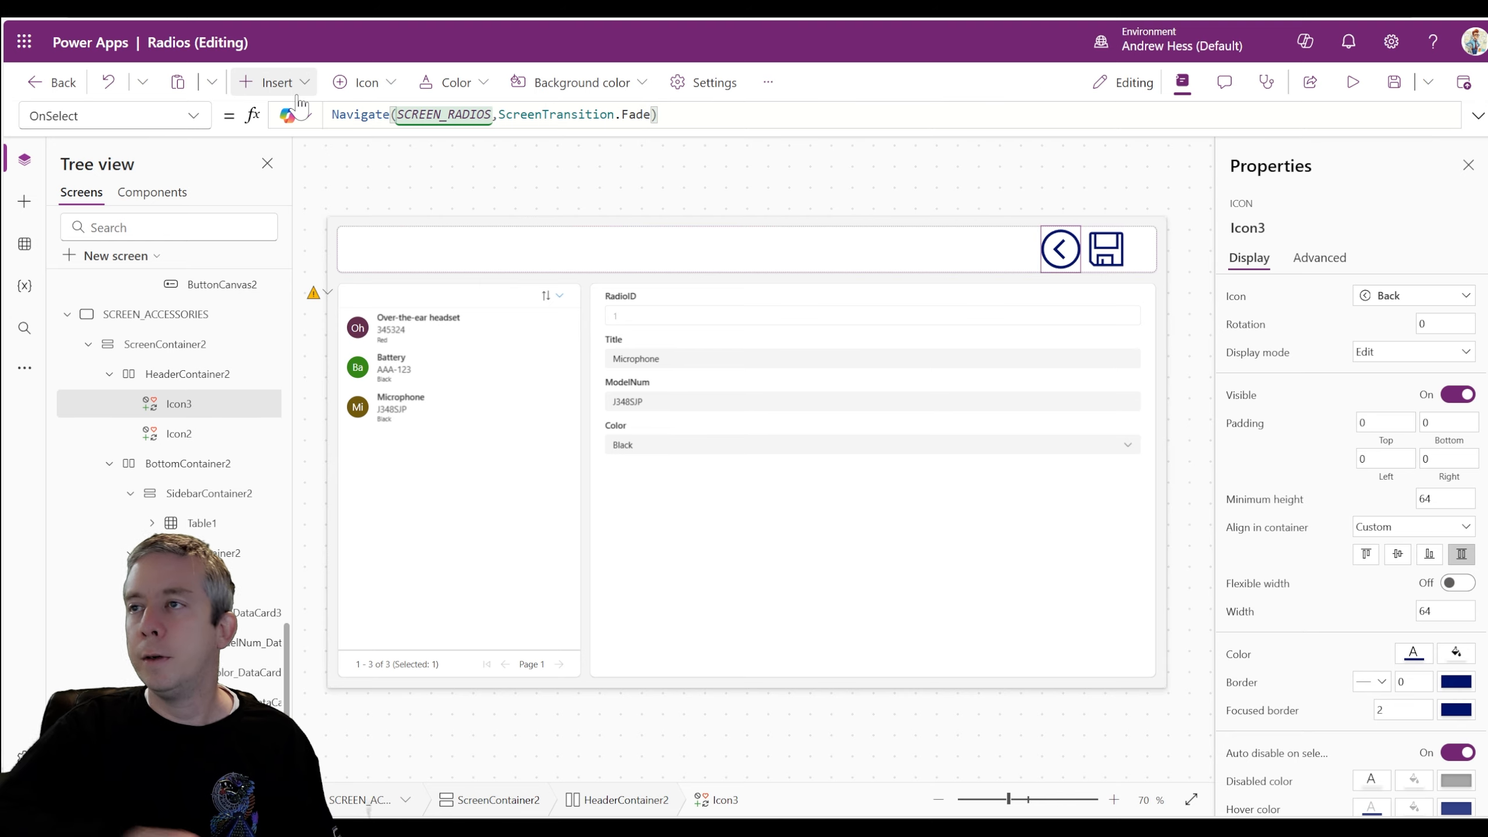
# Step: Preview the app and test the back icon's navigation from the accessories screen to the radios screen
pyautogui.click(1352, 82)
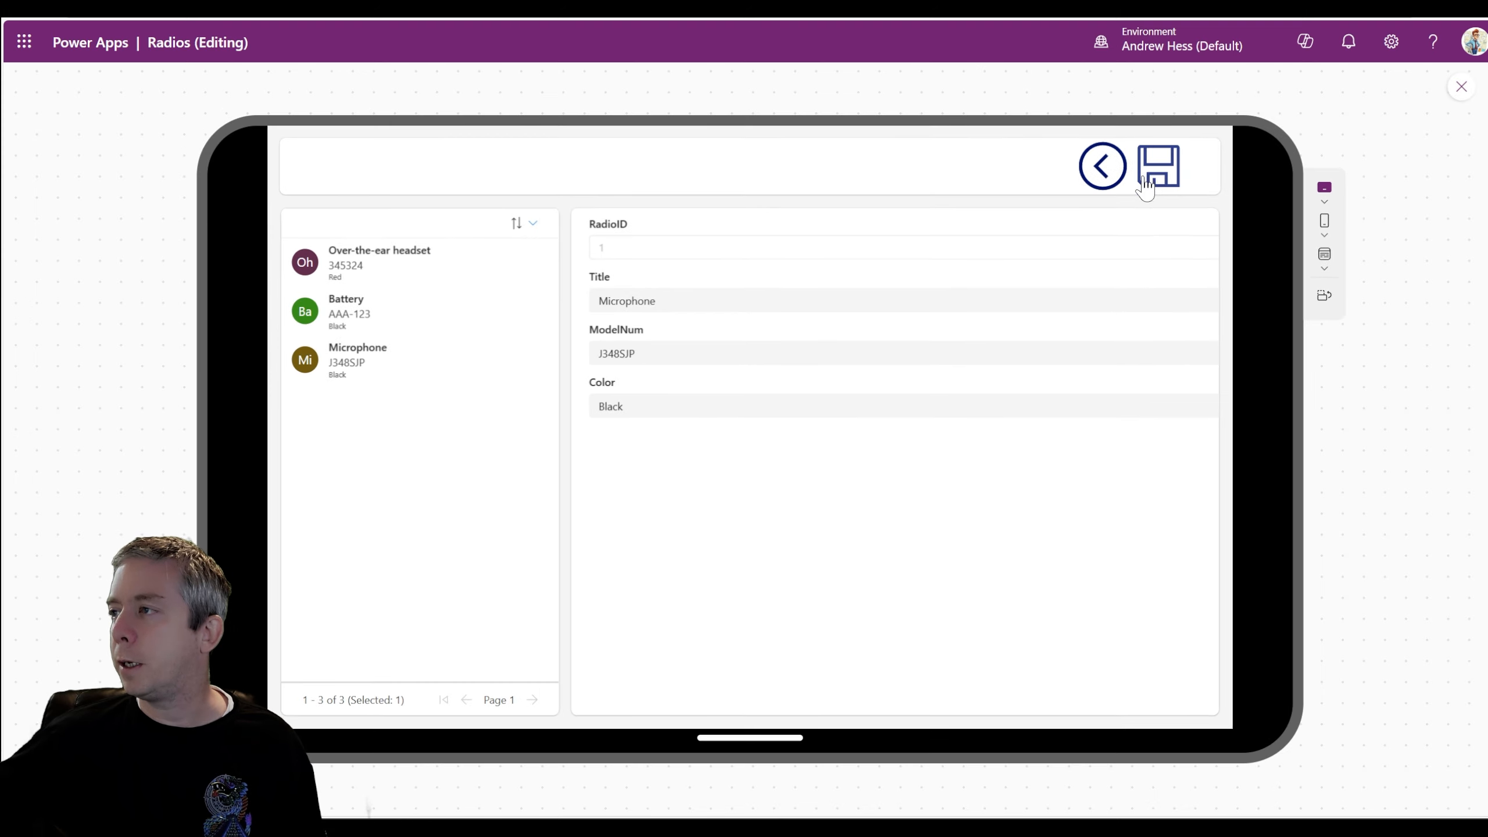
pyautogui.click(1102, 167)
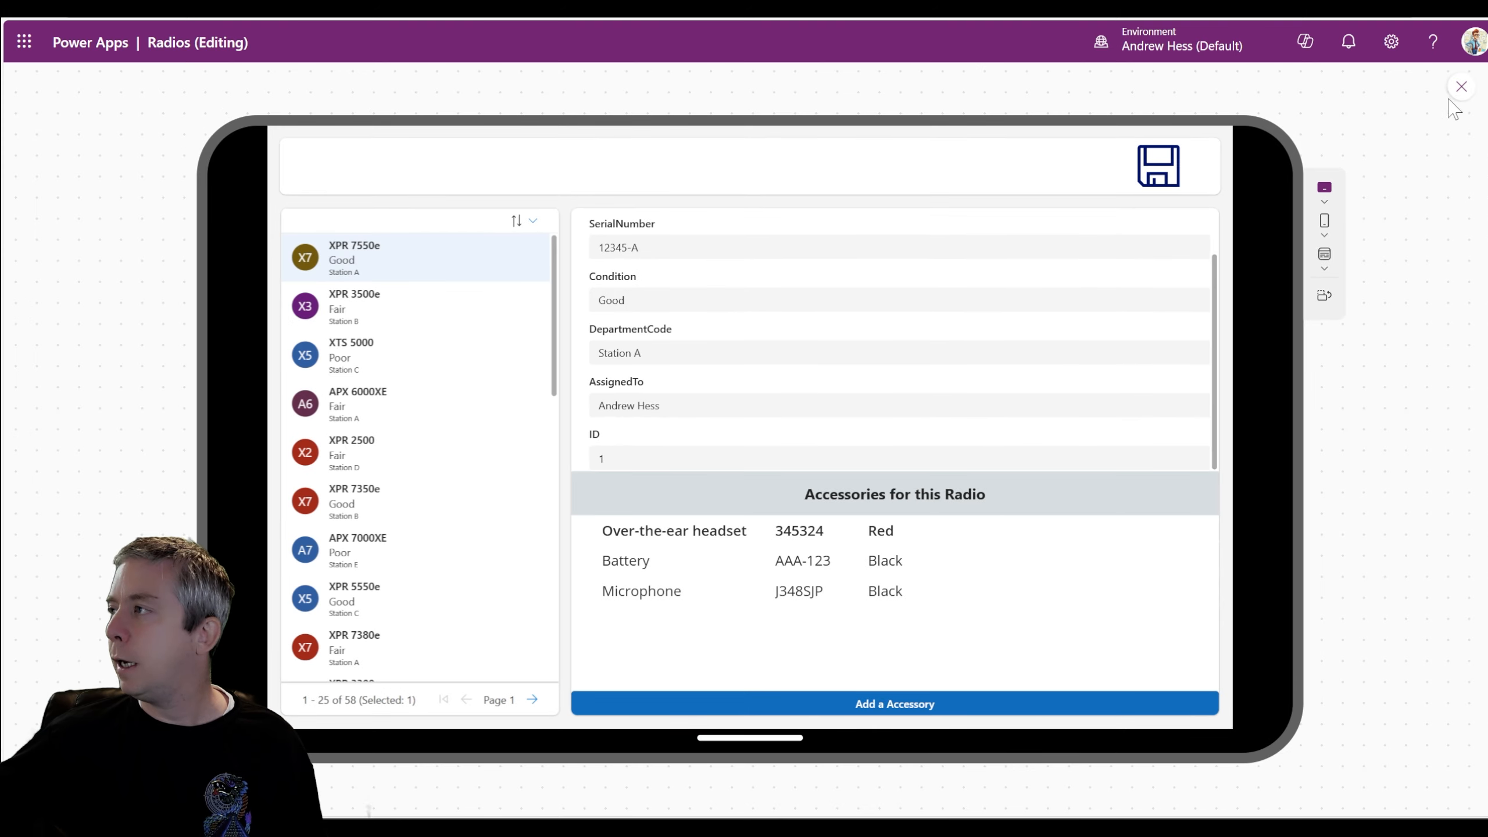
pyautogui.click(1462, 86)
# Step: Set the Add a Accessory button's OnSelect to Navigate(SCREEN_ACCESSORIES,ScreenTransition.Fade)
pyautogui.click(865, 671)
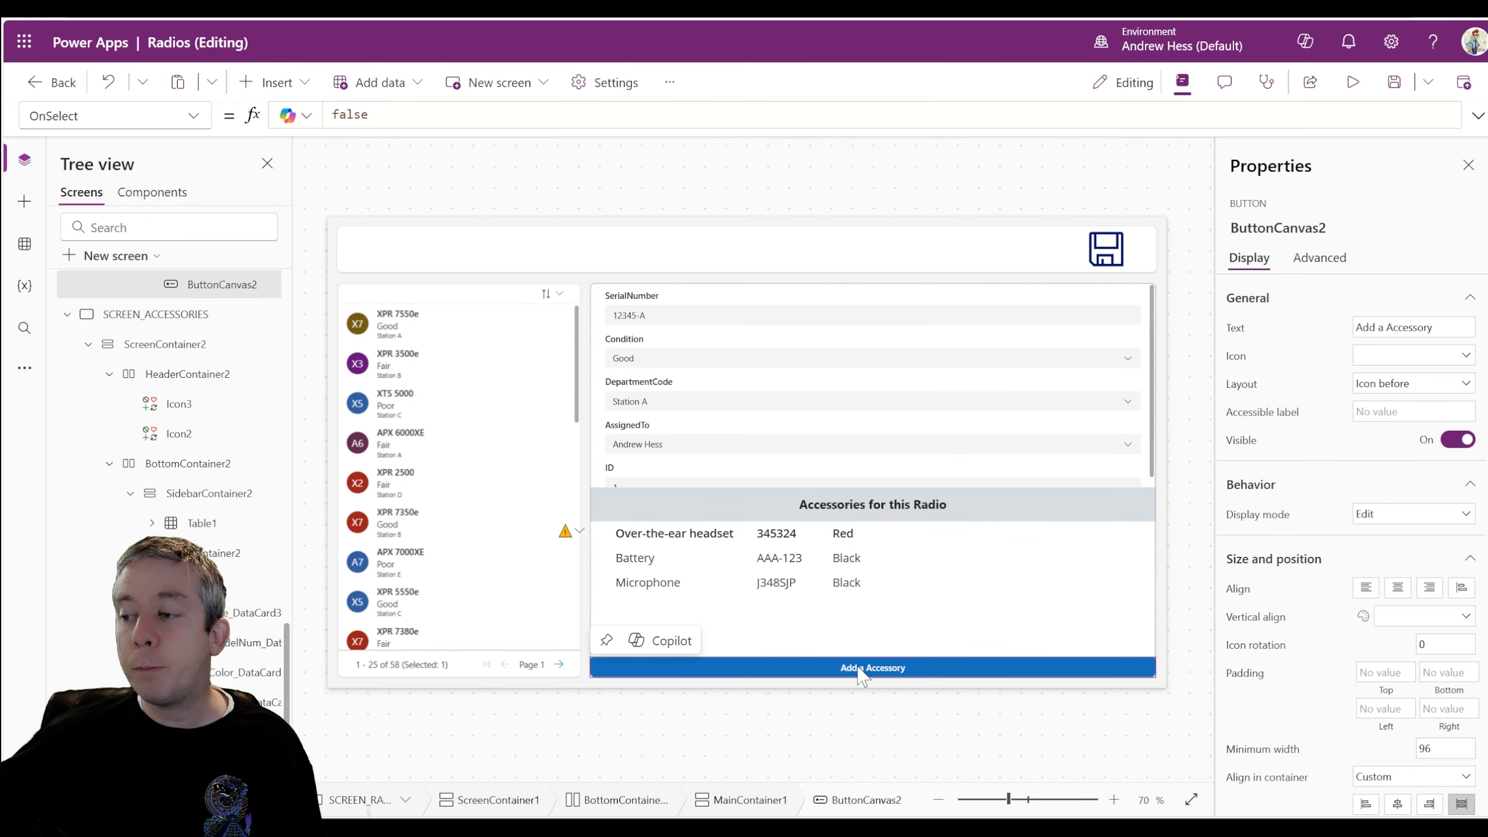
pyautogui.doubleClick(350, 114)
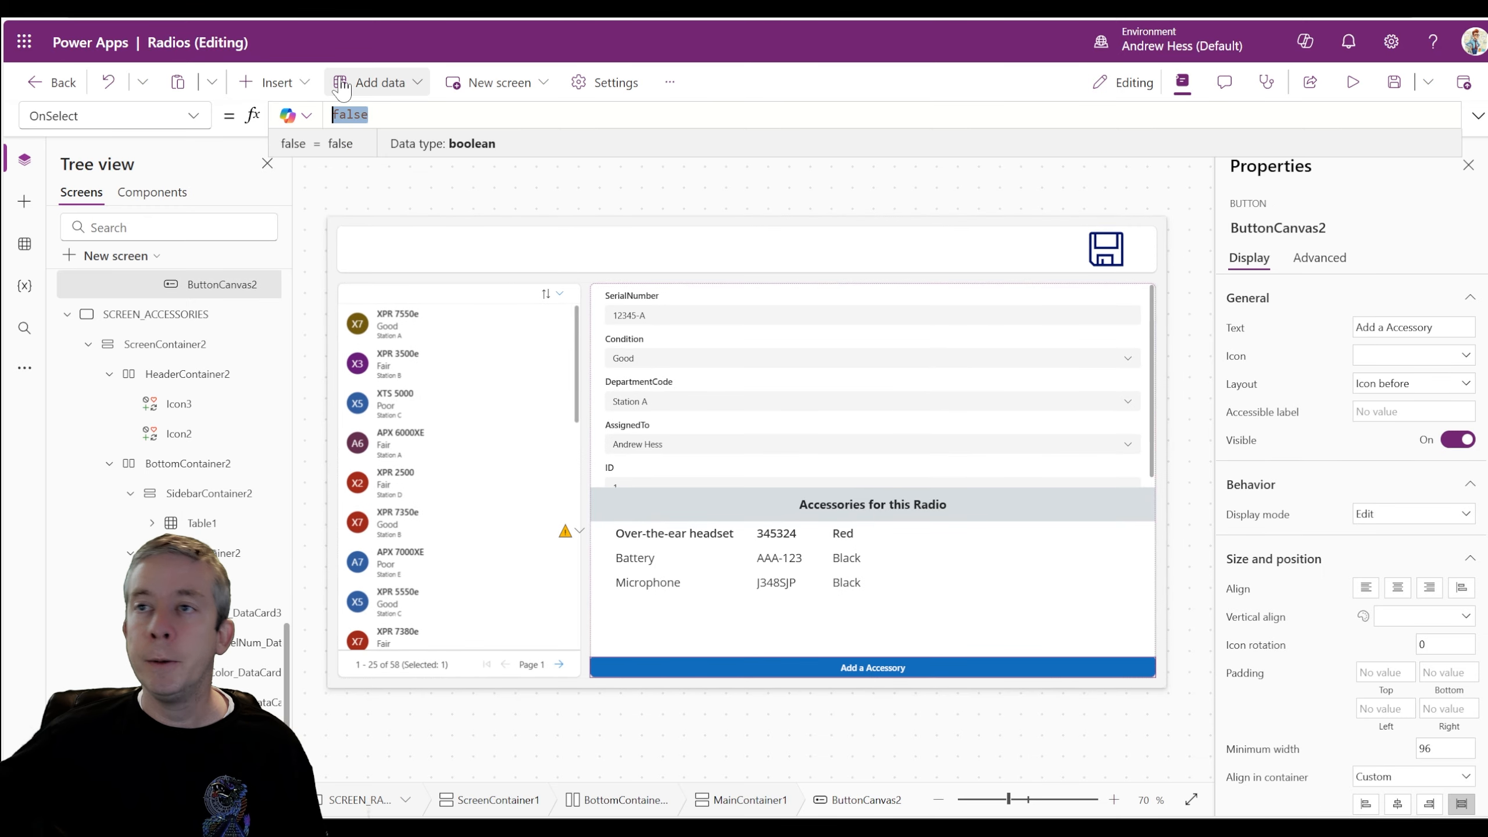
pyautogui.write('Navigate(')
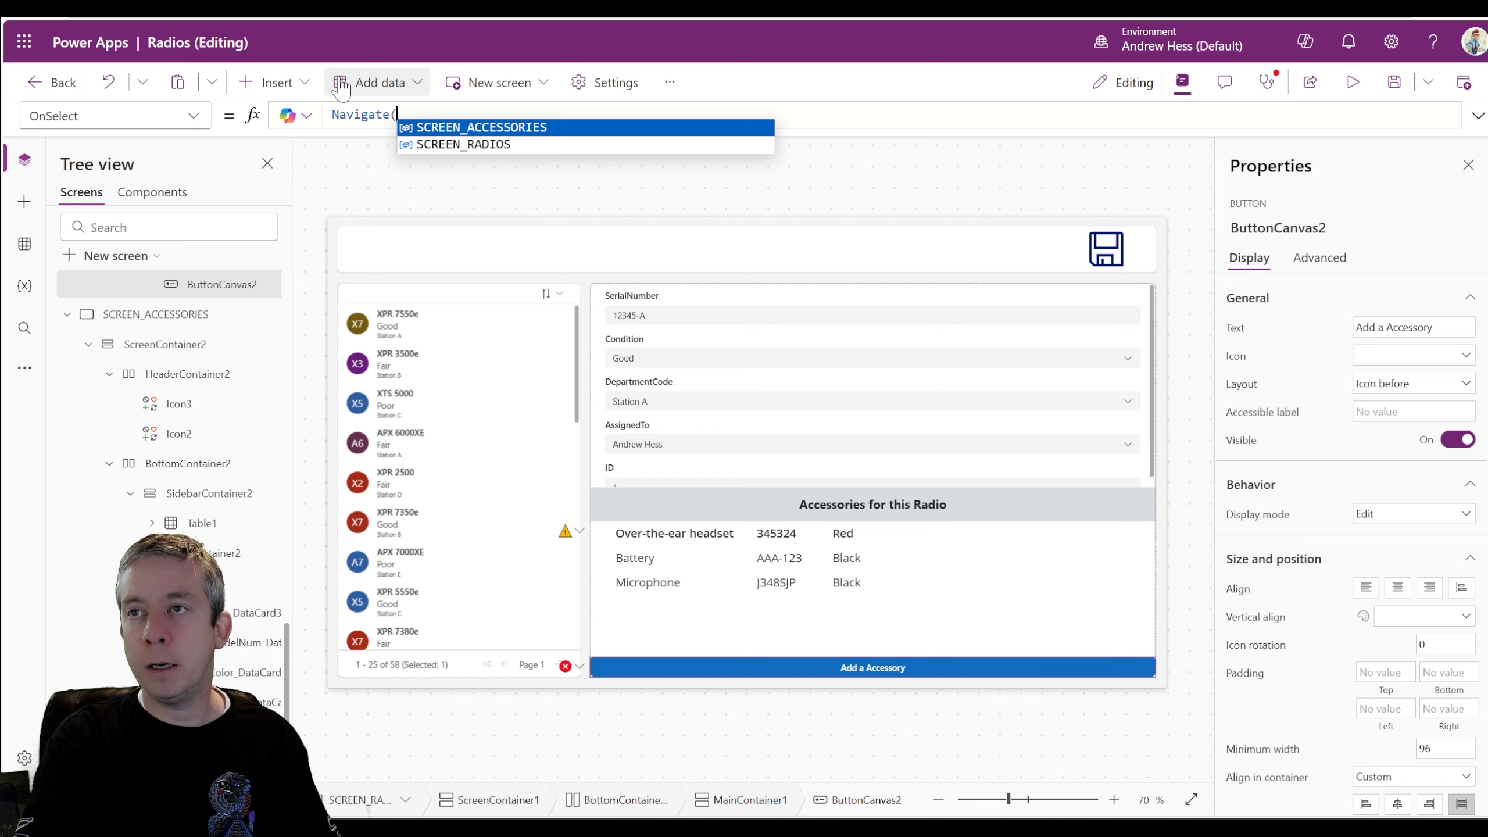
pyautogui.press('Tab')
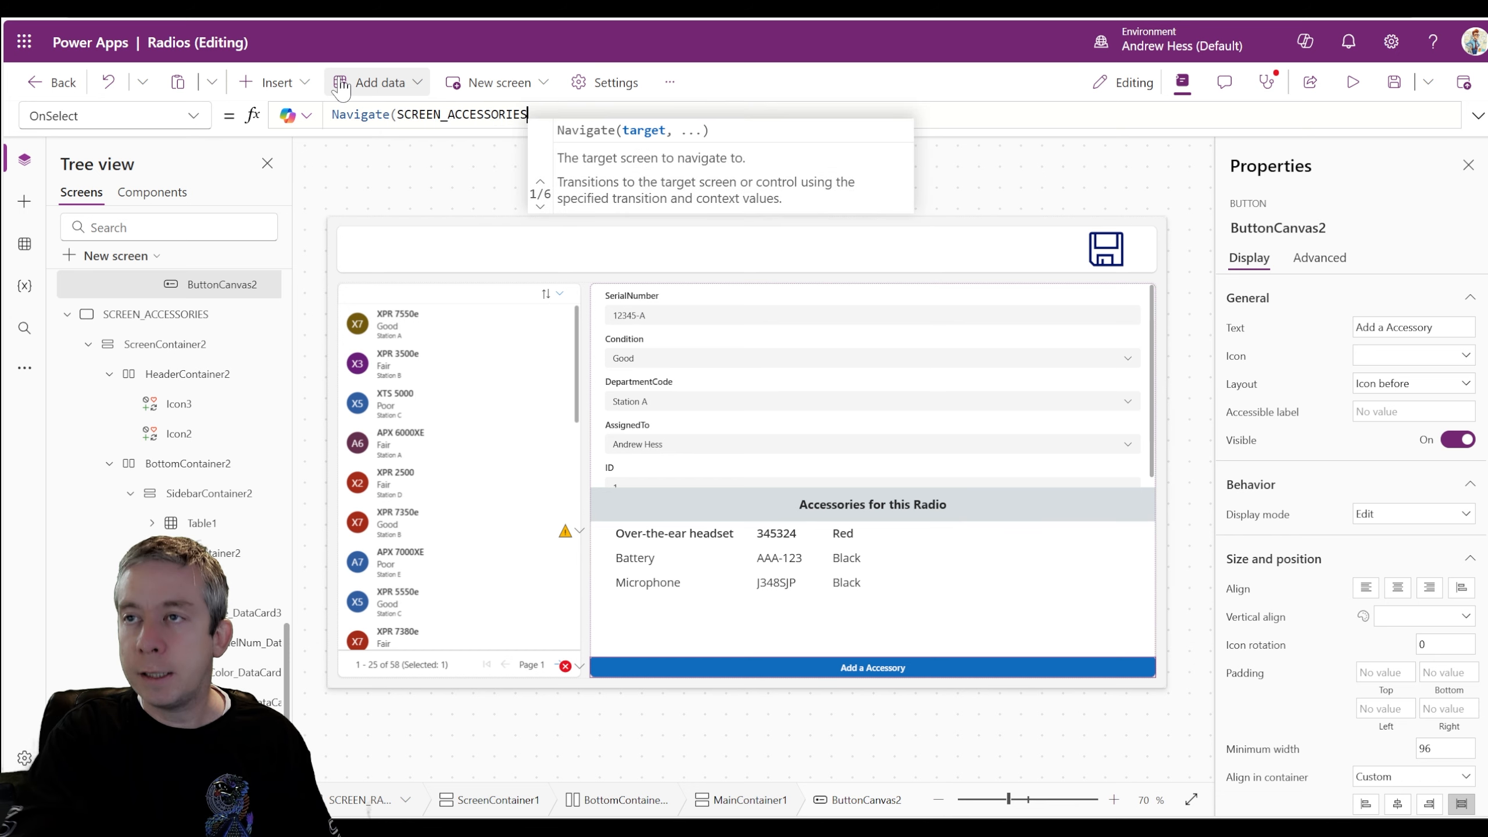
pyautogui.write(',')
pyautogui.press('Down')
pyautogui.press('Down')
pyautogui.press('Tab')
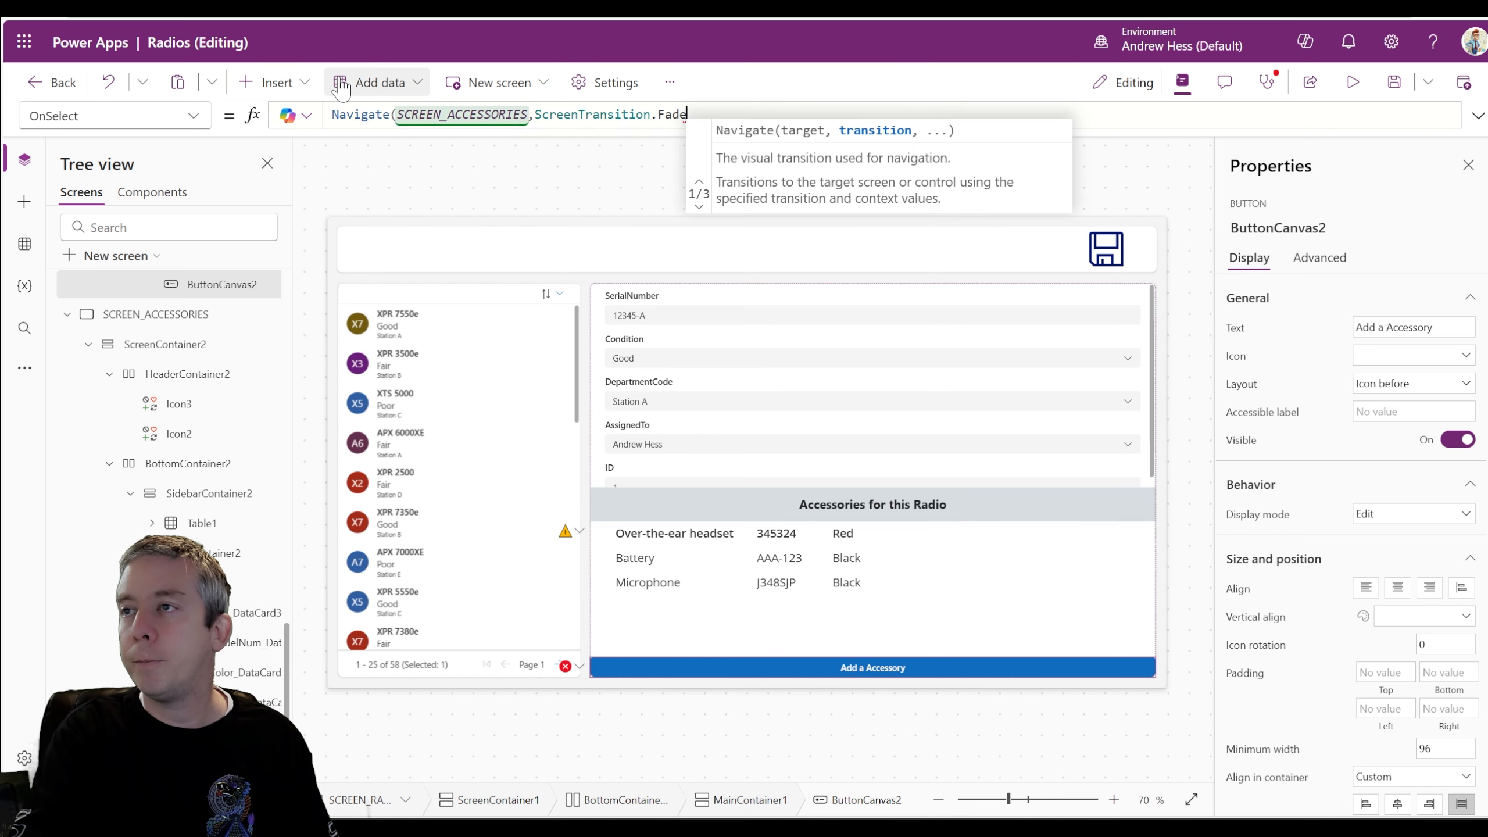
pyautogui.write(');')
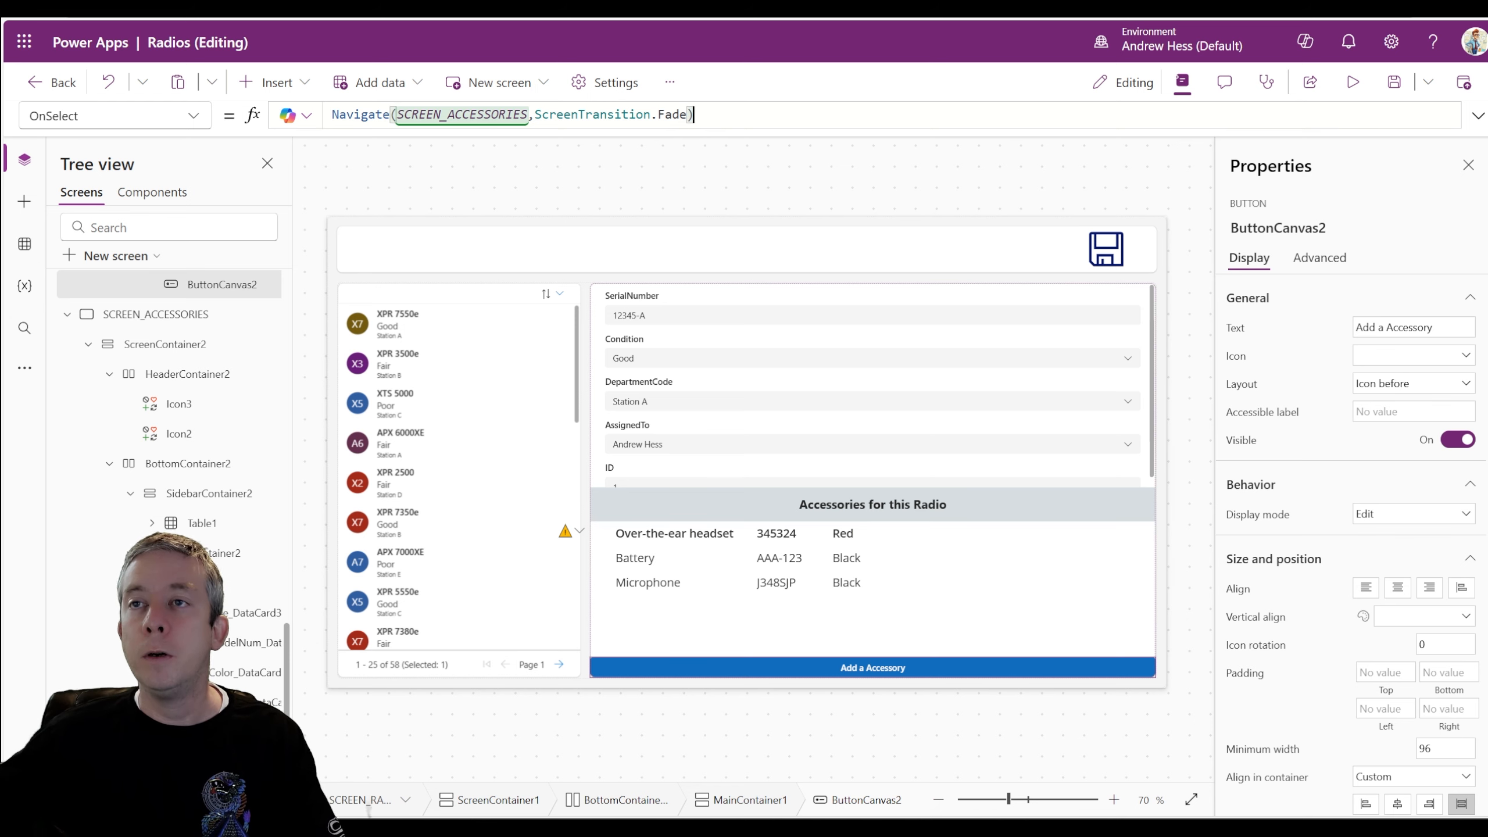
# Step: Insert NewForm(Form1); ahead of the Navigate call in the Add a Accessory button's OnSelect formula
pyautogui.press('Home')
pyautogui.write('NewForm(')
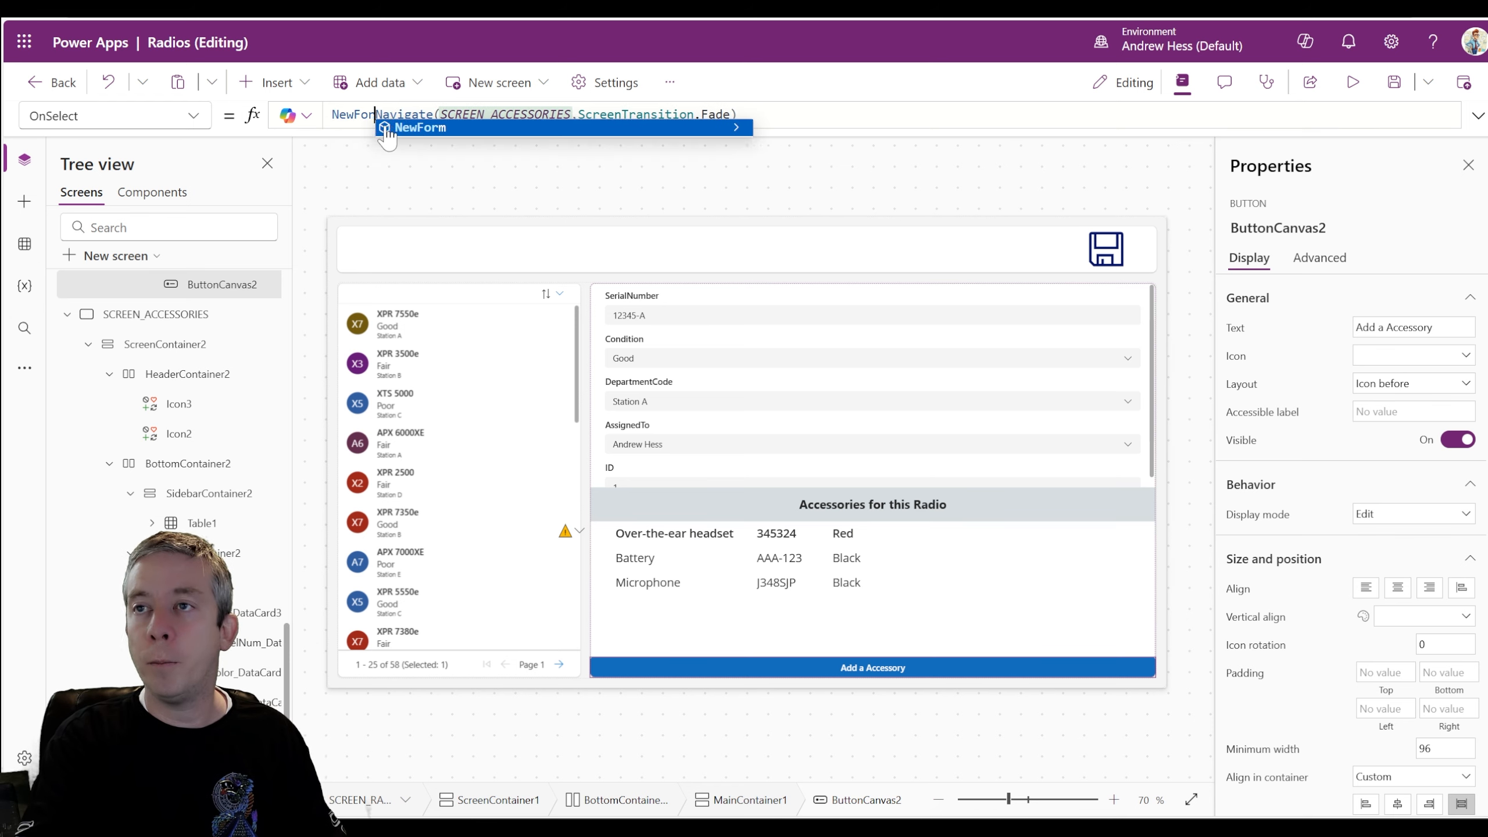
pyautogui.write('Form')
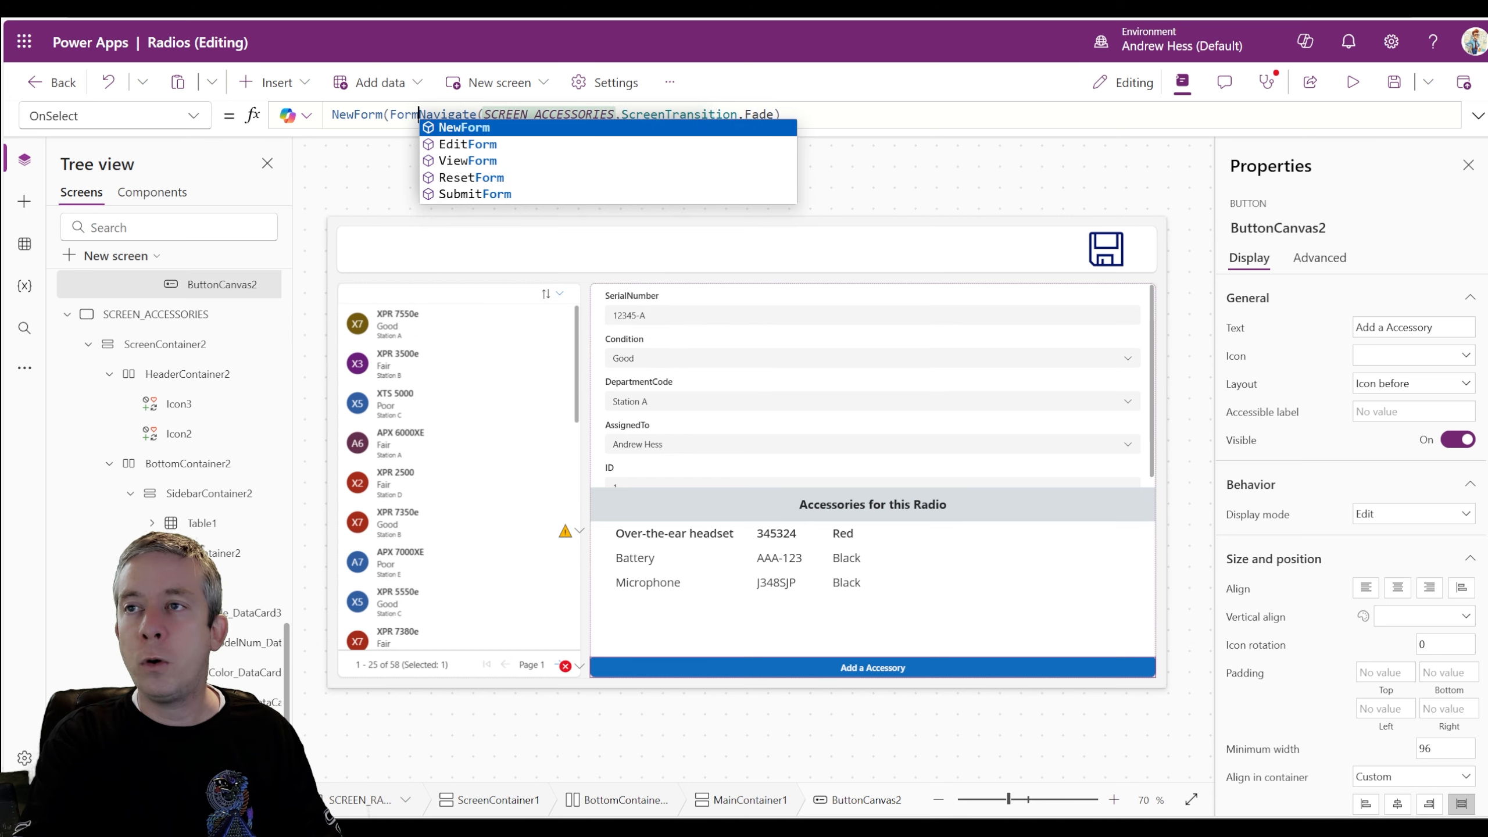
pyautogui.write(');')
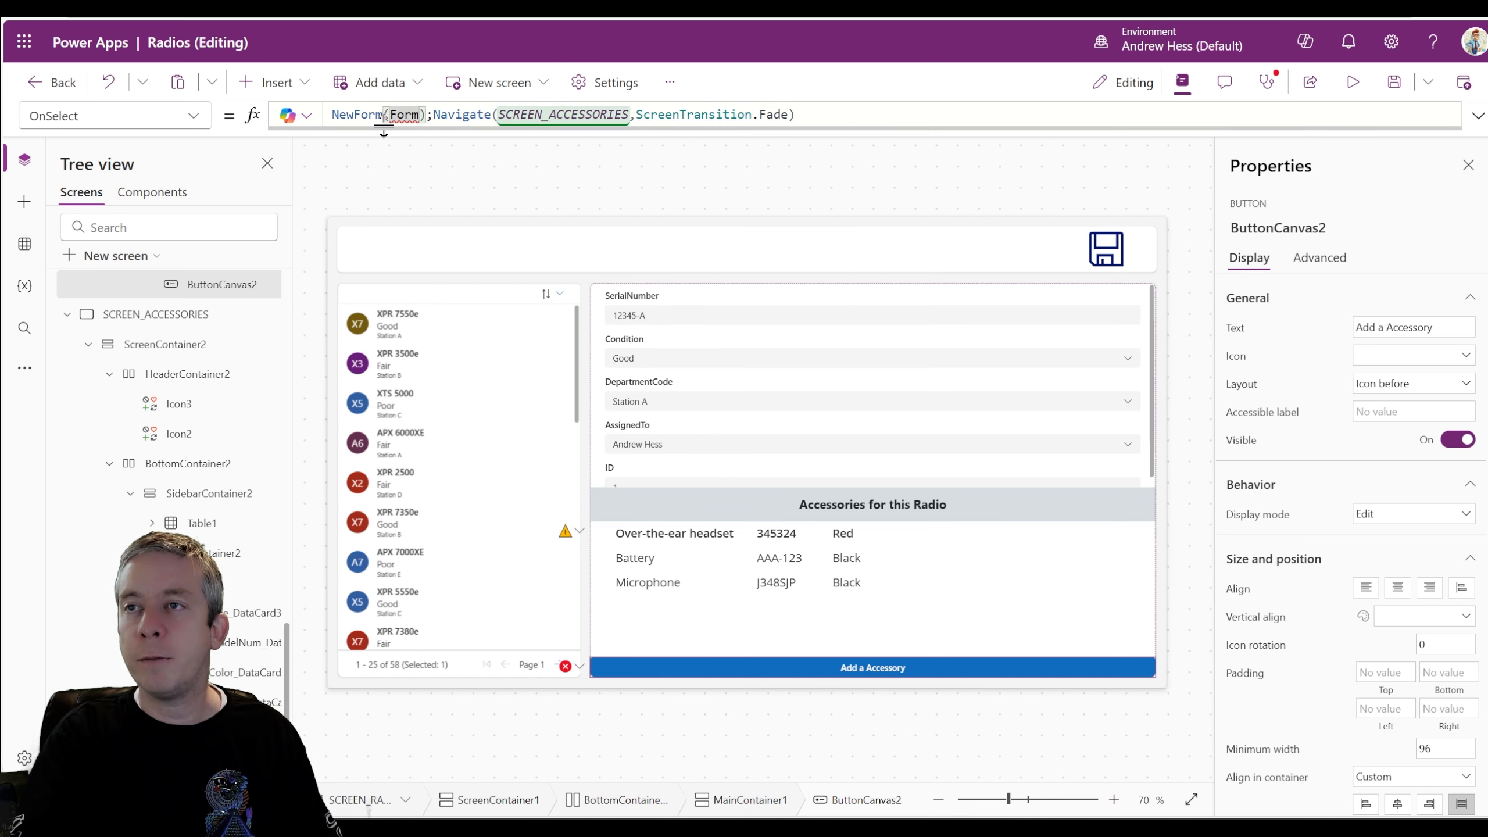
pyautogui.write('2')
pyautogui.scroll(-1, 216, 408)
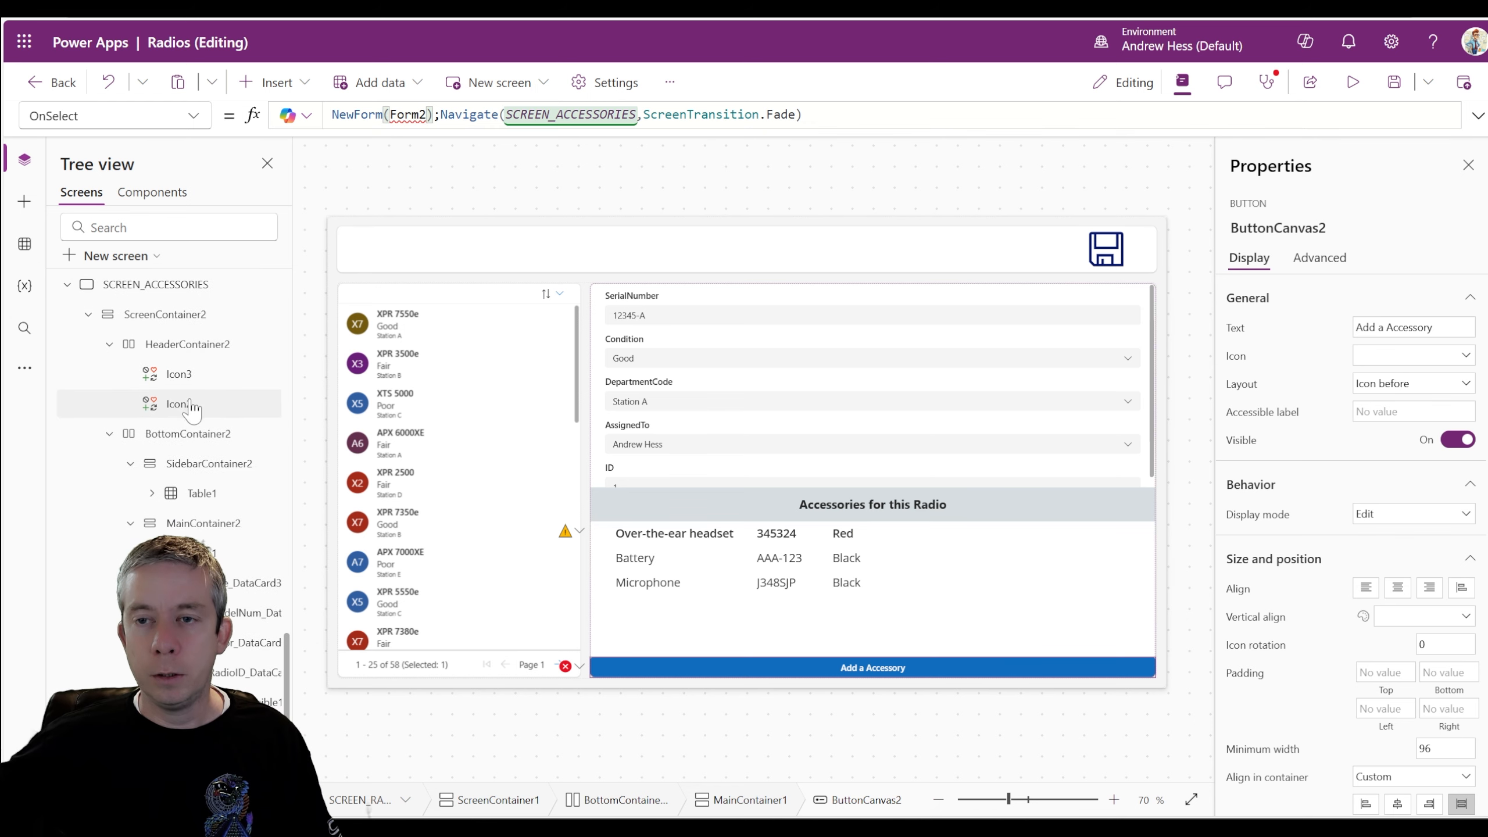
pyautogui.scroll(3, 184, 525)
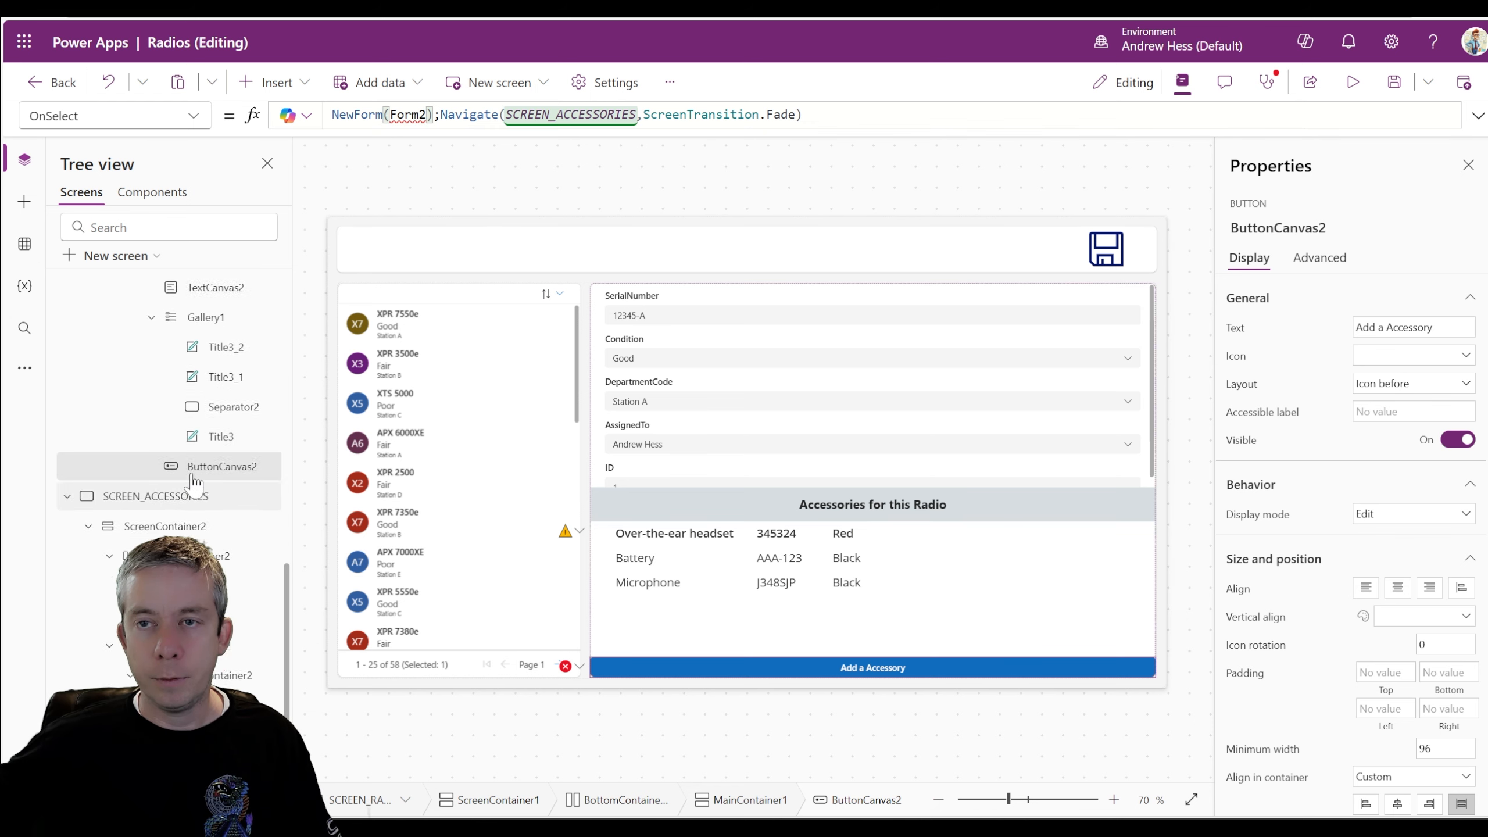
pyautogui.scroll(-3, 194, 485)
pyautogui.press('BackSpace')
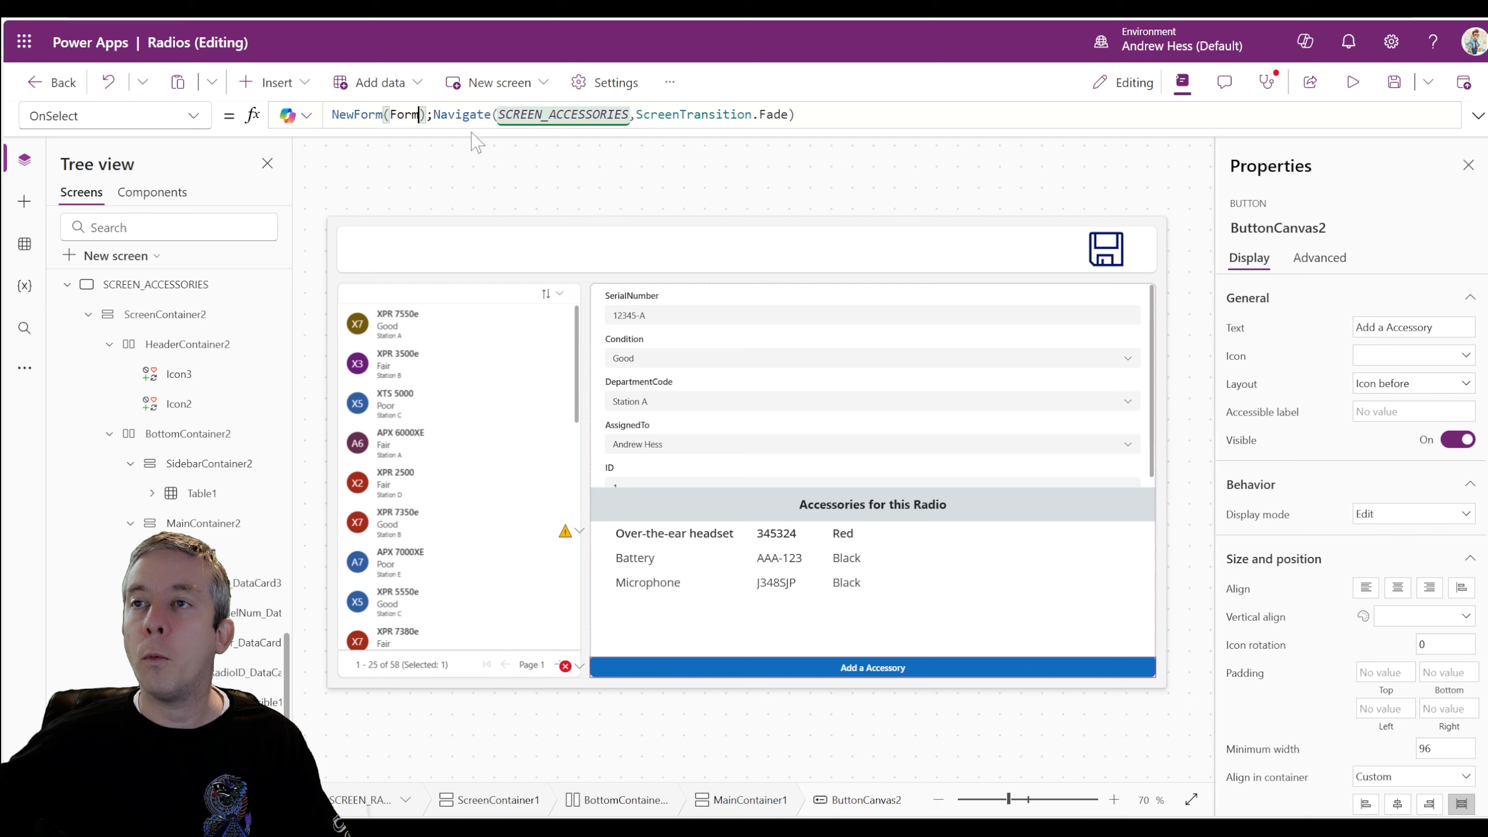
pyautogui.write('1')
# Step: Rename the edit form on SCREEN_ACCESSORIES as frmAccessory
pyautogui.rightClick(216, 550)
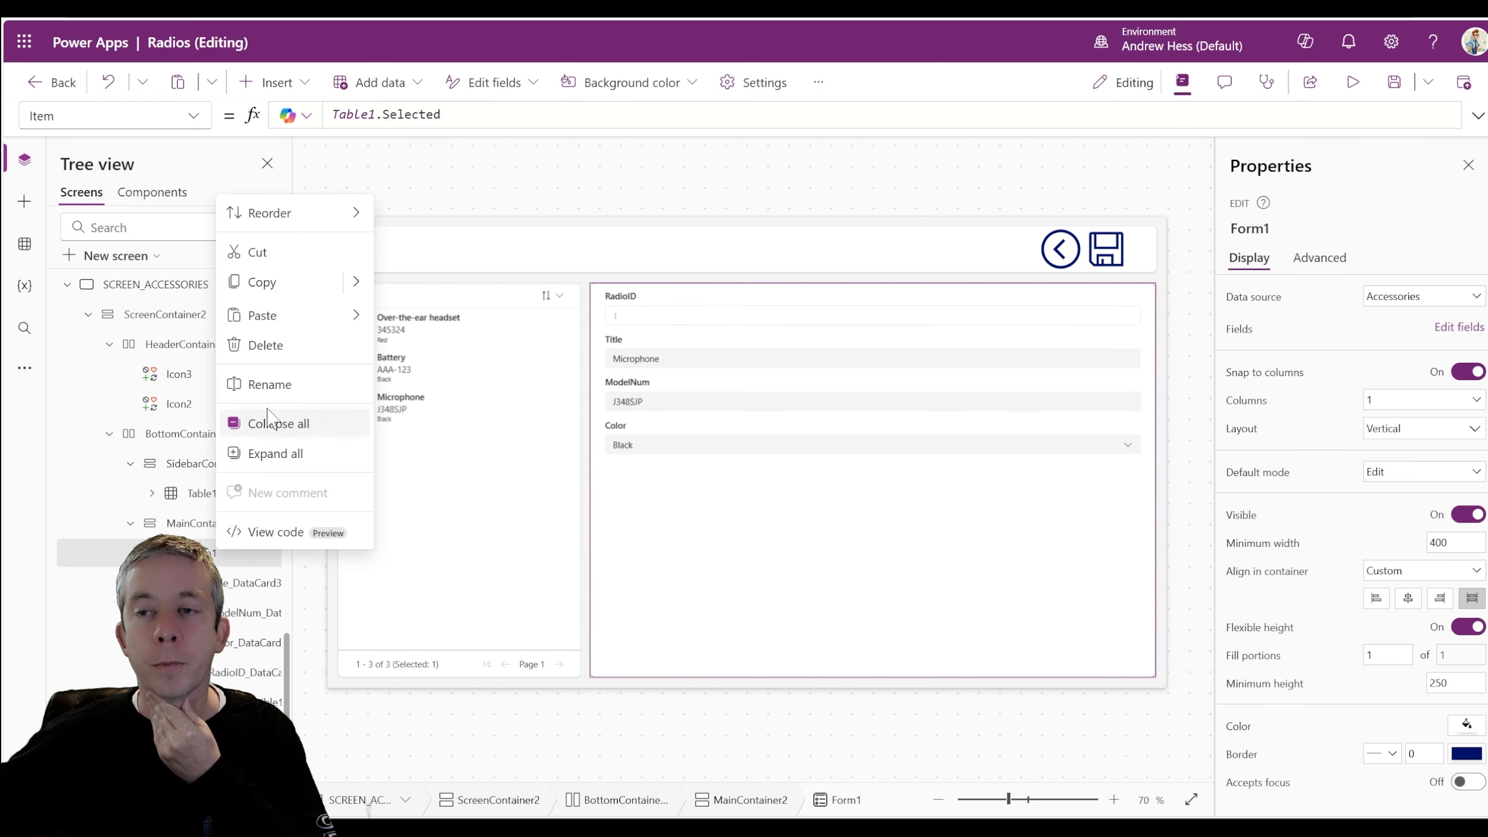
pyautogui.click(269, 385)
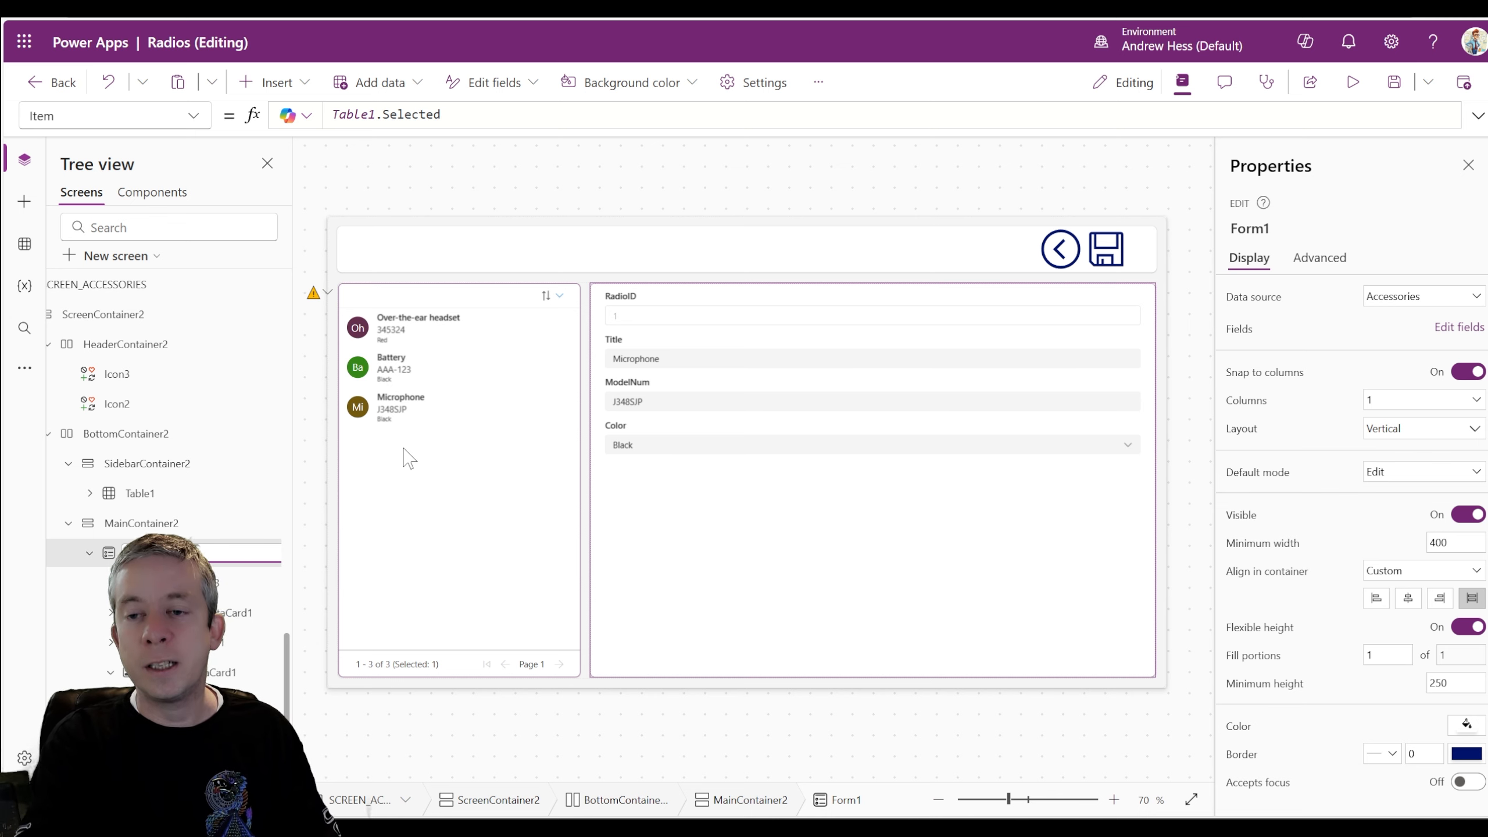
pyautogui.press('Return')
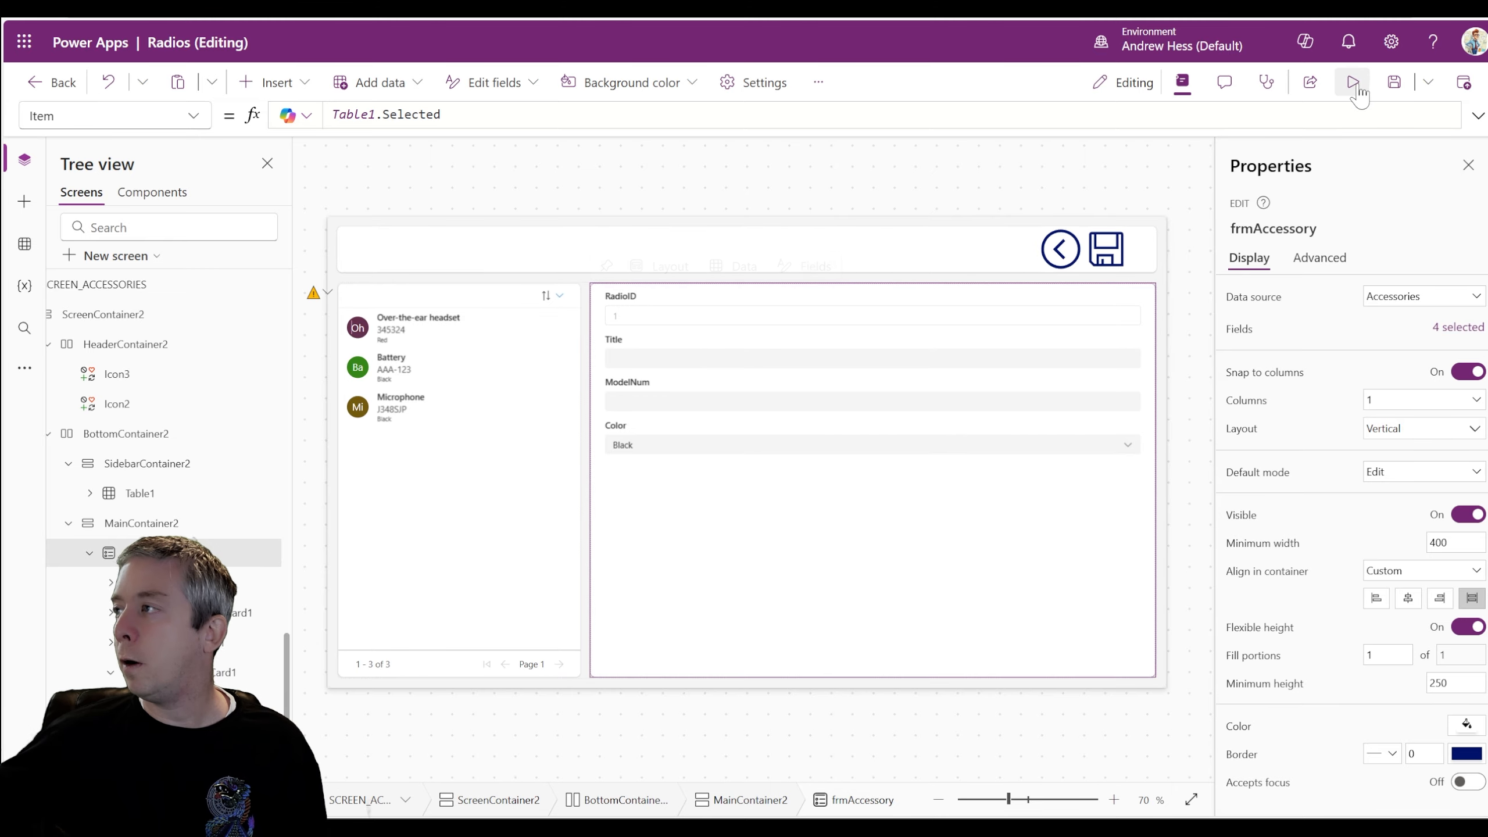
# Step: Preview the app and test Add a Accessory for the XPR 7550e radio, returning to the radios screen
pyautogui.click(1354, 88)
pyautogui.click(1100, 163)
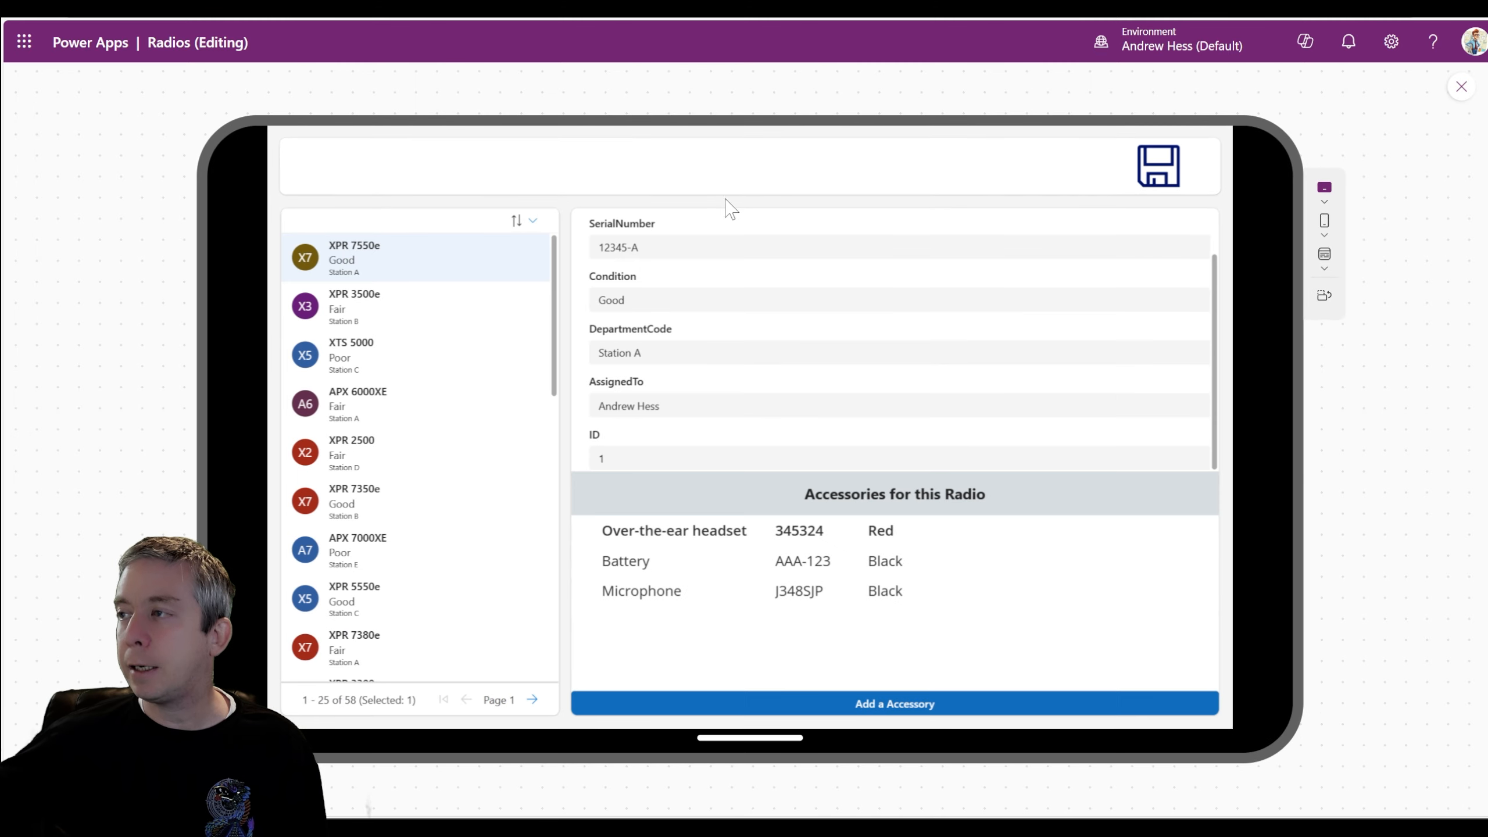
pyautogui.click(351, 268)
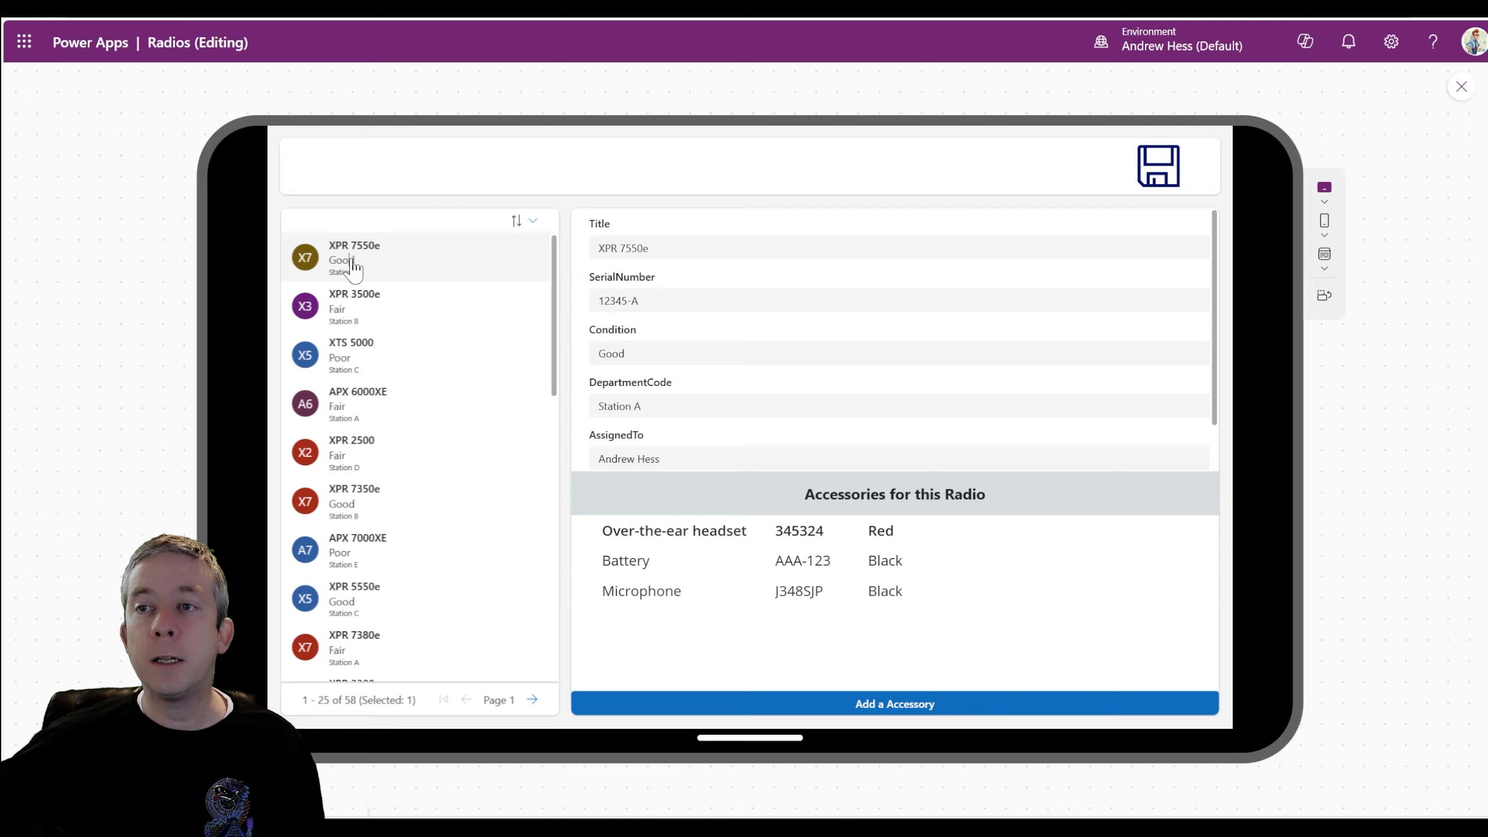
pyautogui.click(834, 703)
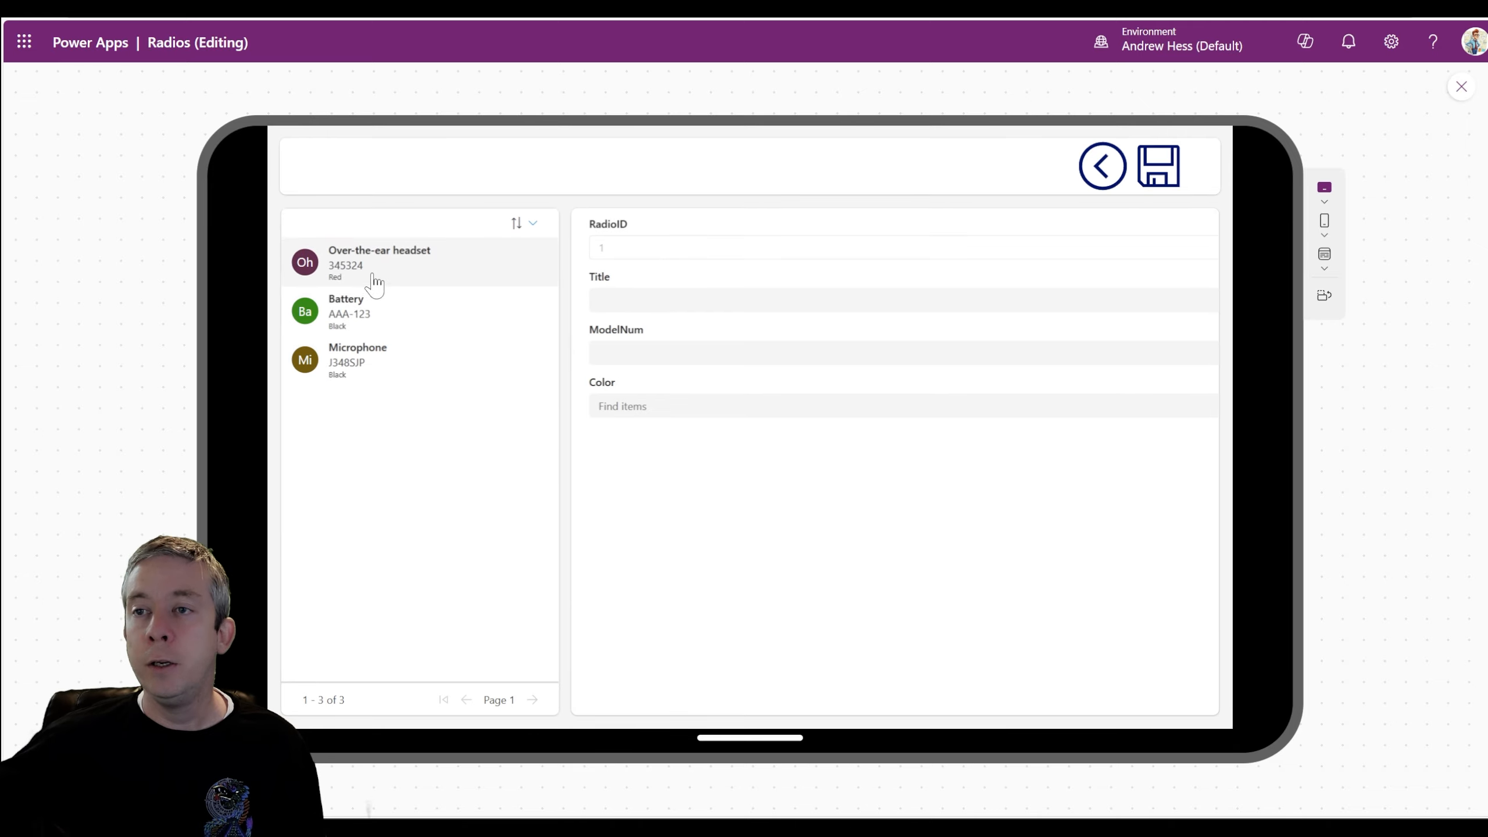
pyautogui.click(1102, 166)
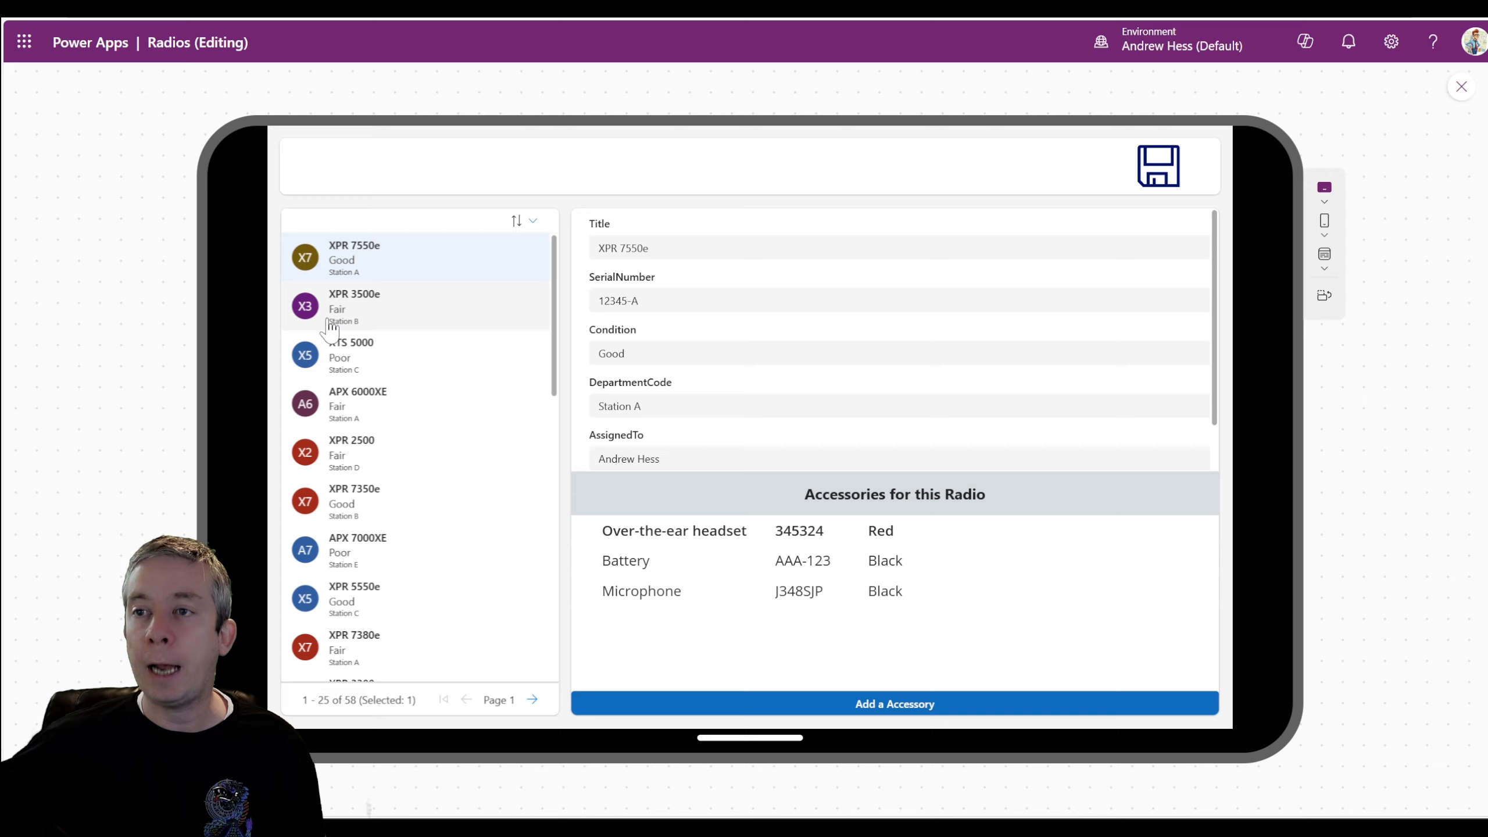
# Step: Start a new accessory for the XPR 3500e radio in the preview and go through the blank form's fields
pyautogui.click(359, 310)
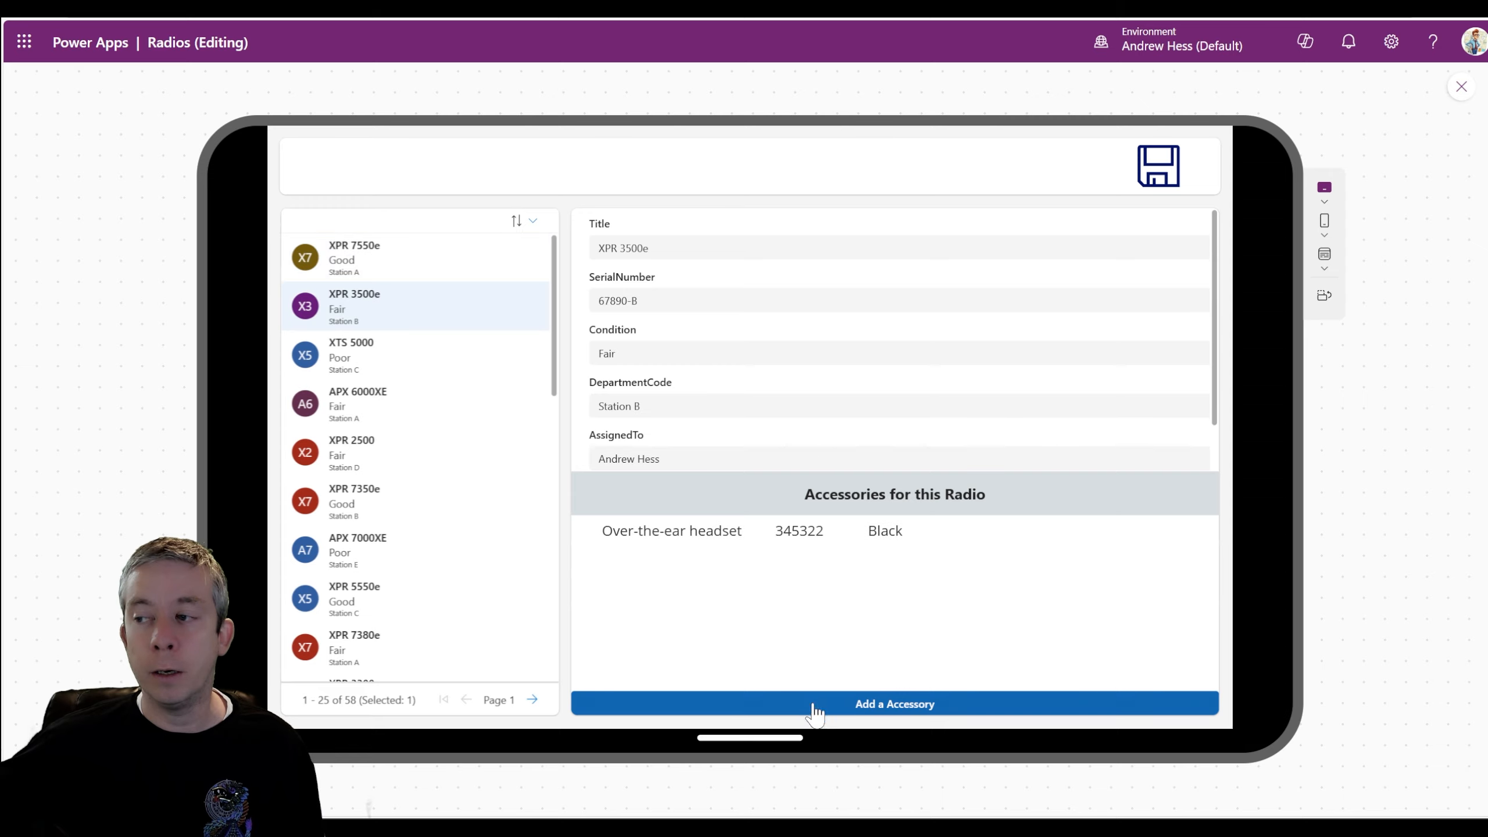
pyautogui.click(855, 703)
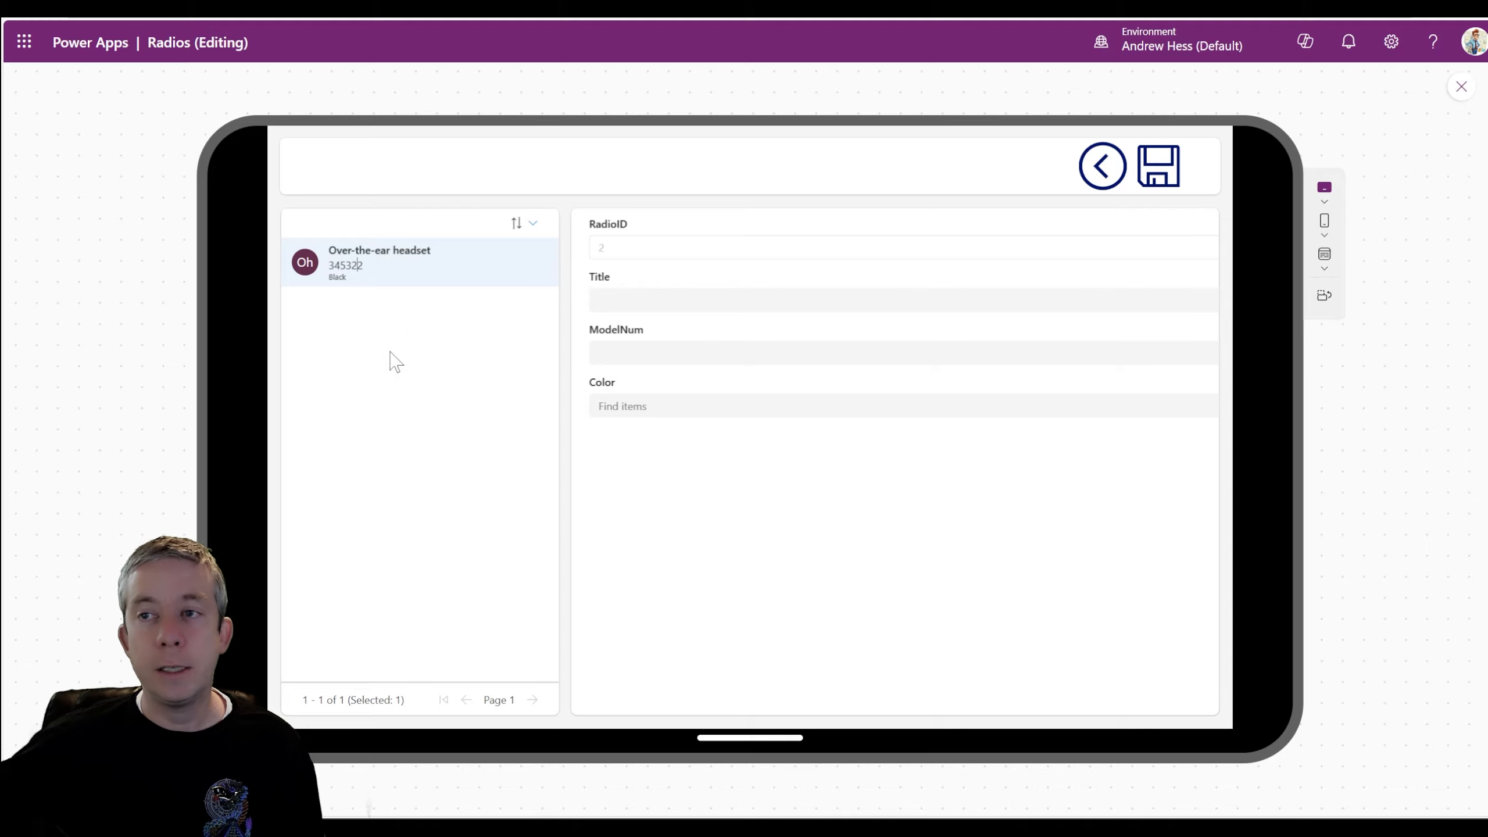
pyautogui.press('Tab')
pyautogui.press('Tab')
pyautogui.press('Tab')
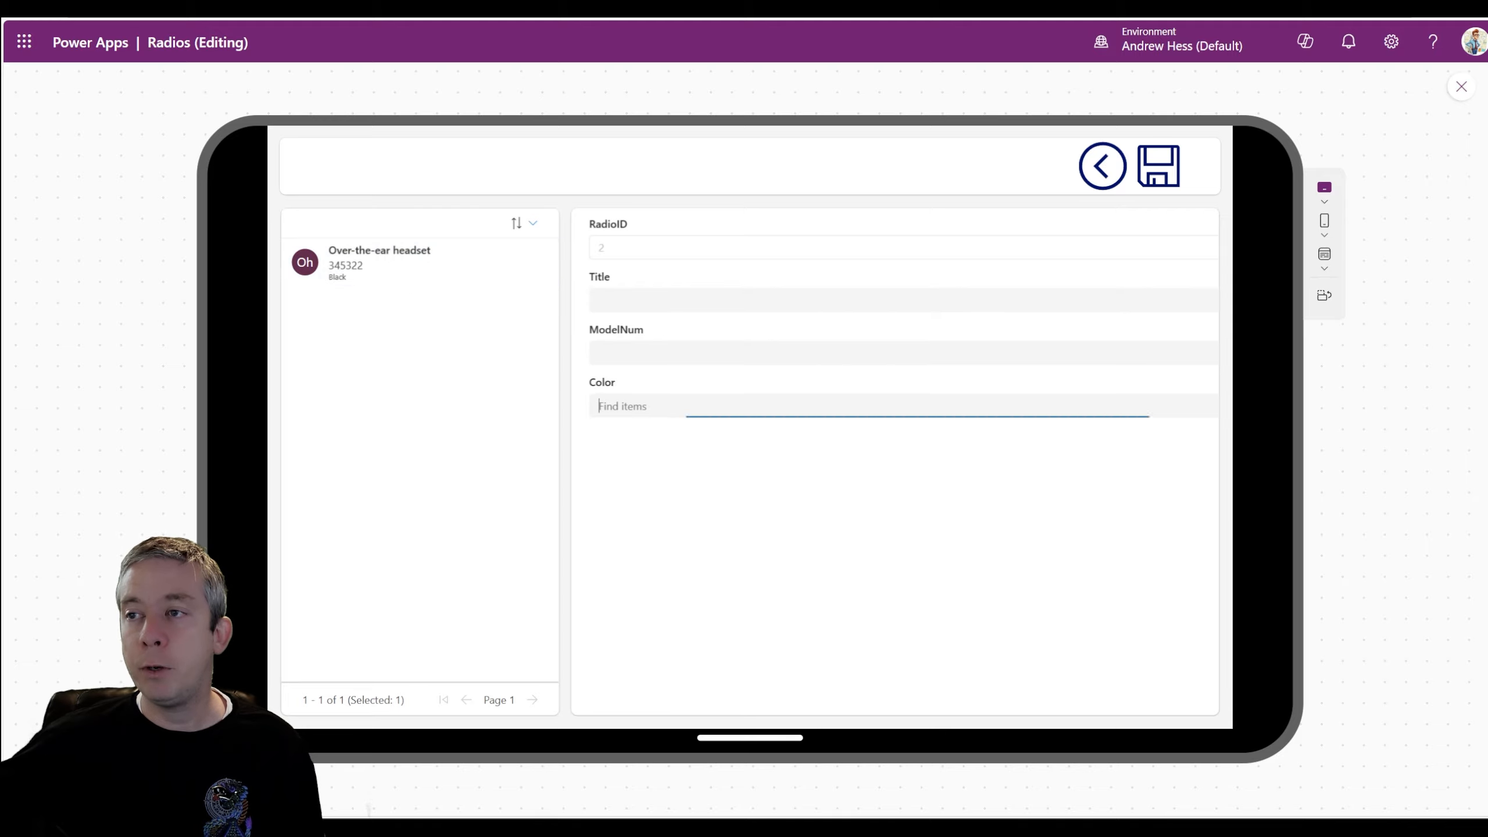
pyautogui.press('Down')
# Step: Fill in the new accessory with Title Battery, ModelNum AA-123 and Color White, try to save it, and close the preview
pyautogui.click(603, 299)
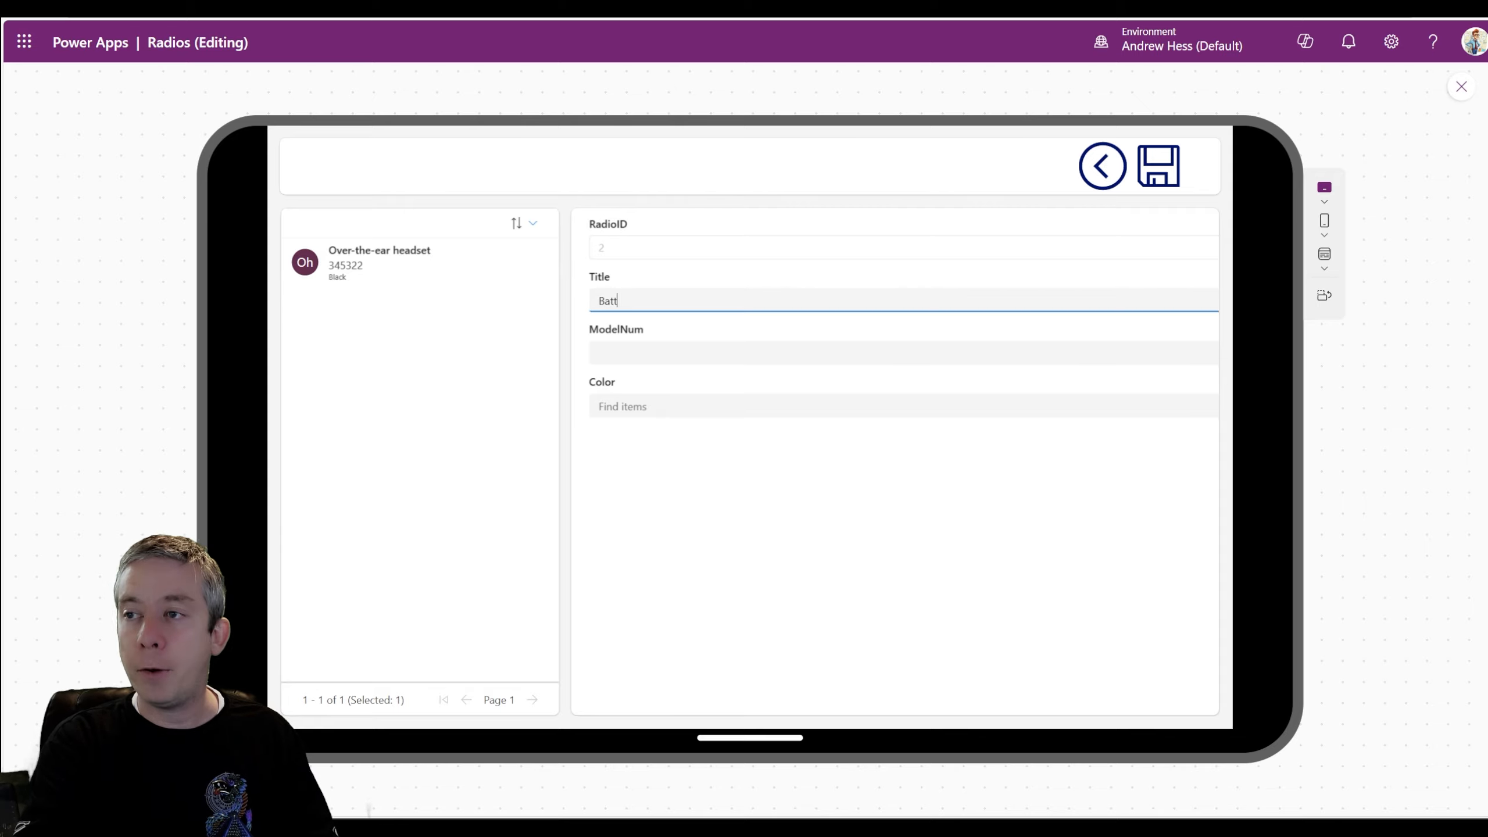
pyautogui.press('Tab')
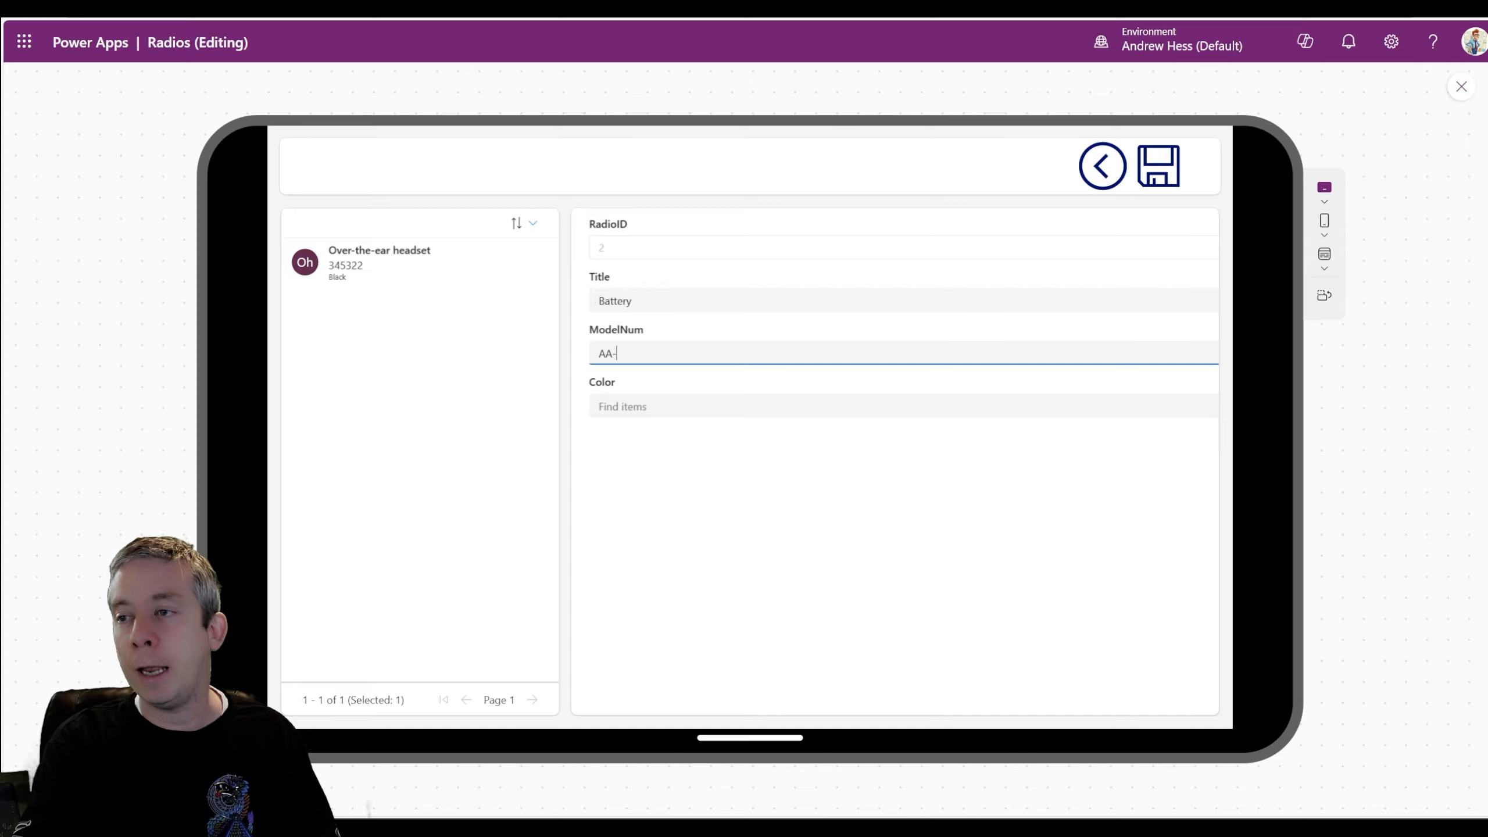
pyautogui.click(650, 409)
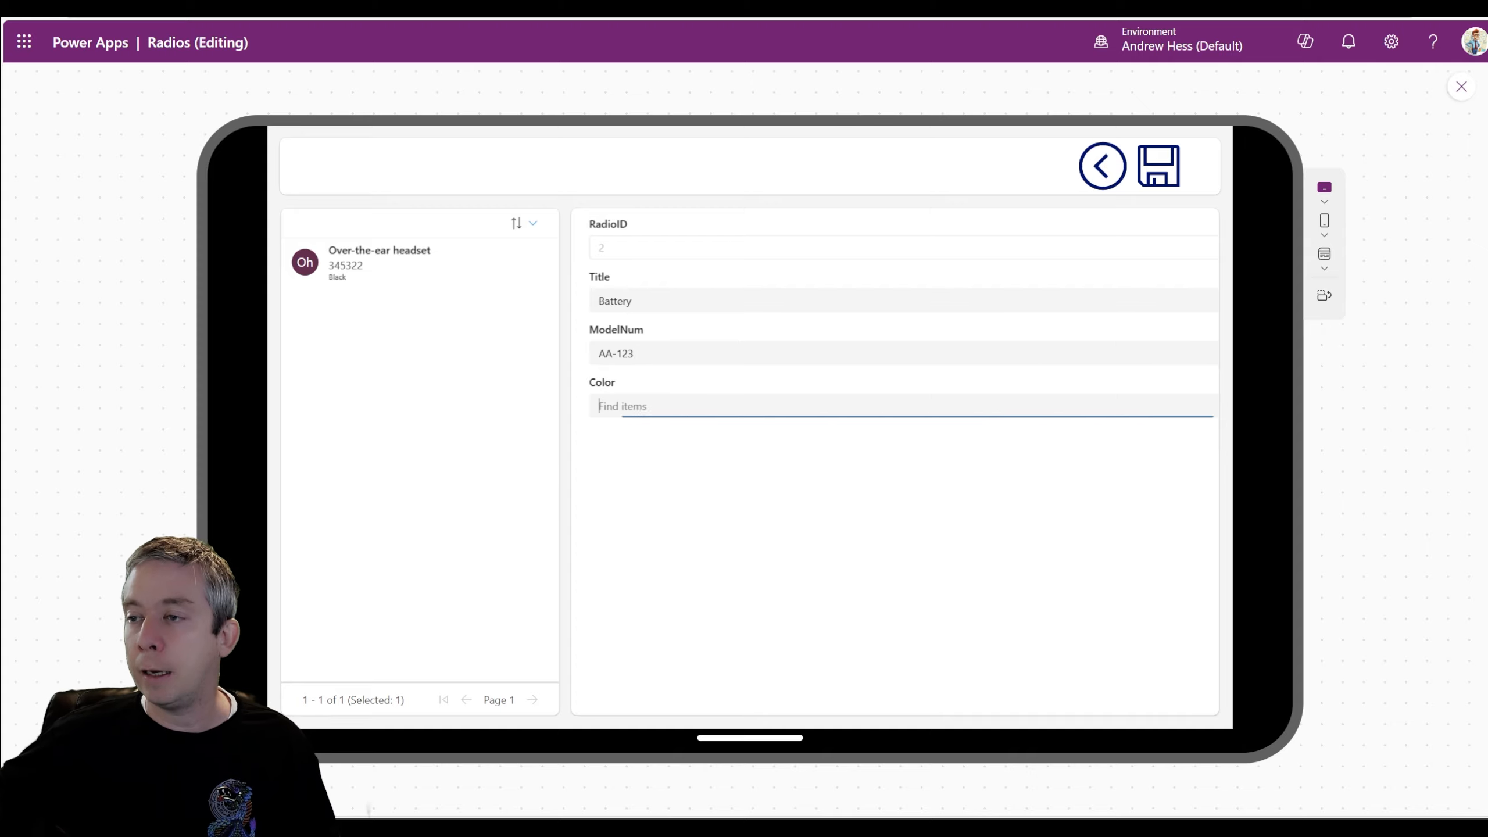
pyautogui.click(631, 487)
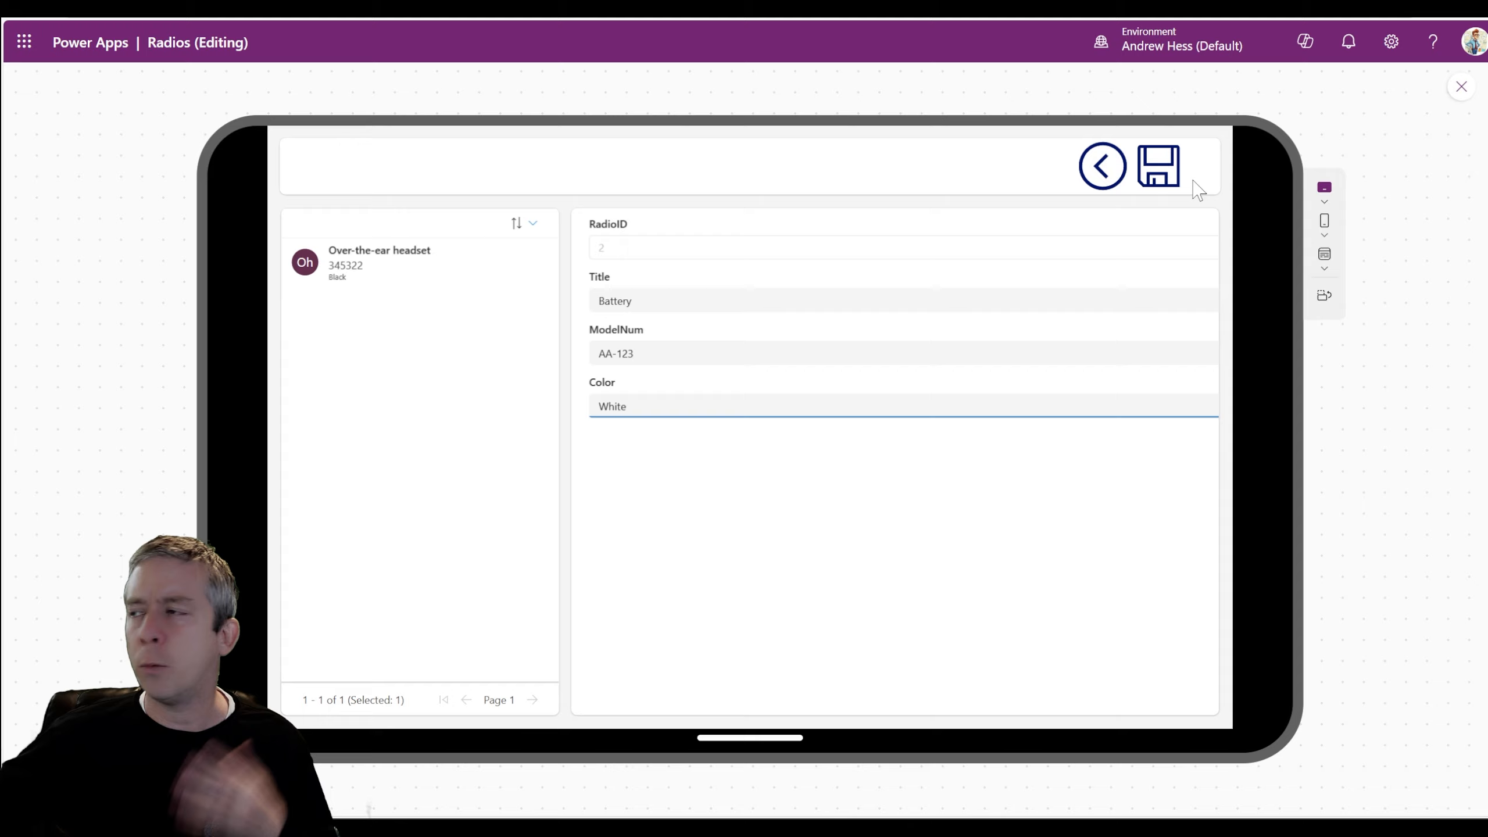
pyautogui.click(1158, 171)
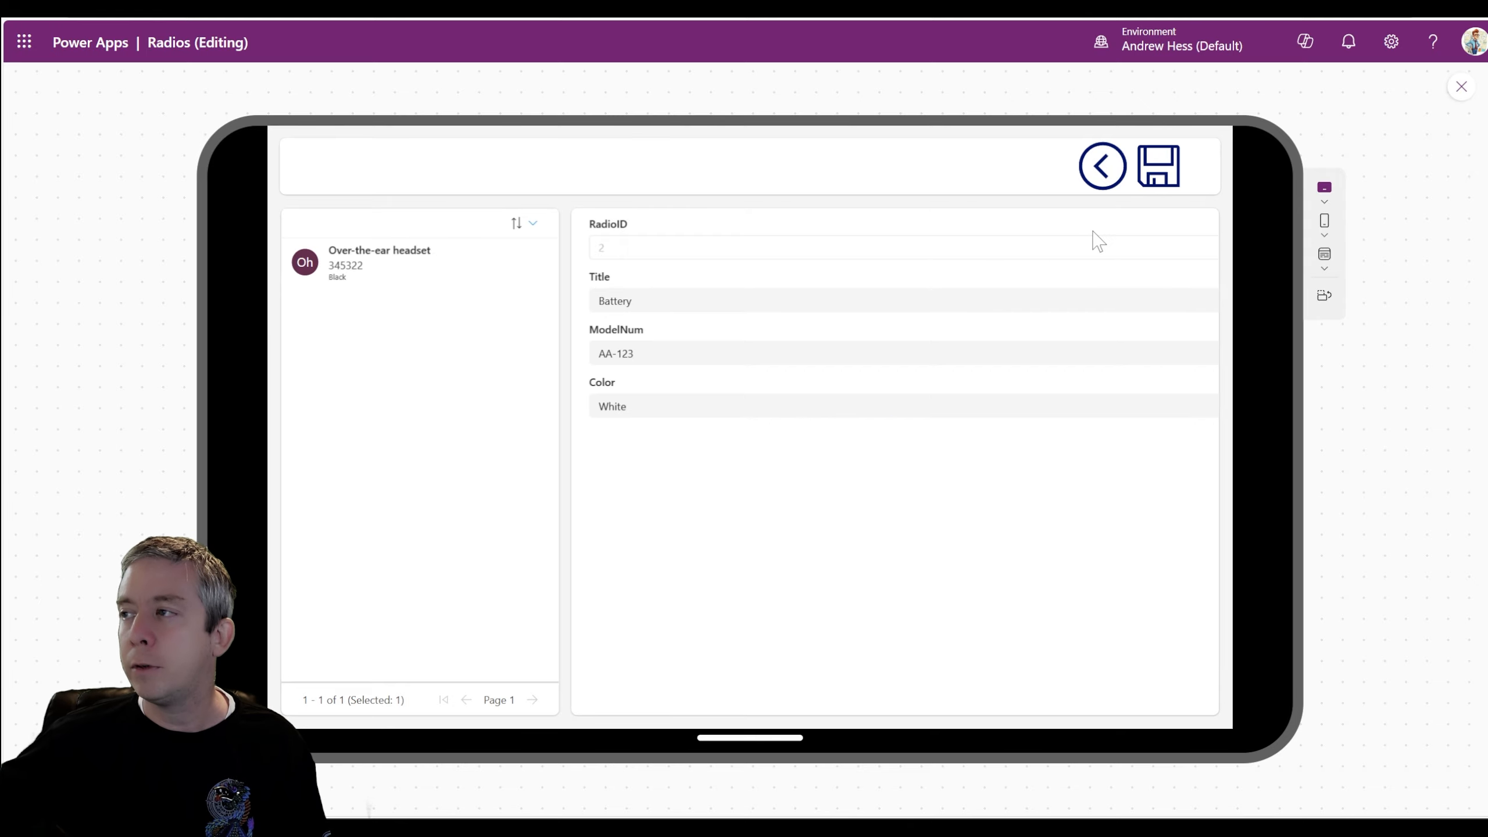
pyautogui.press('Escape')
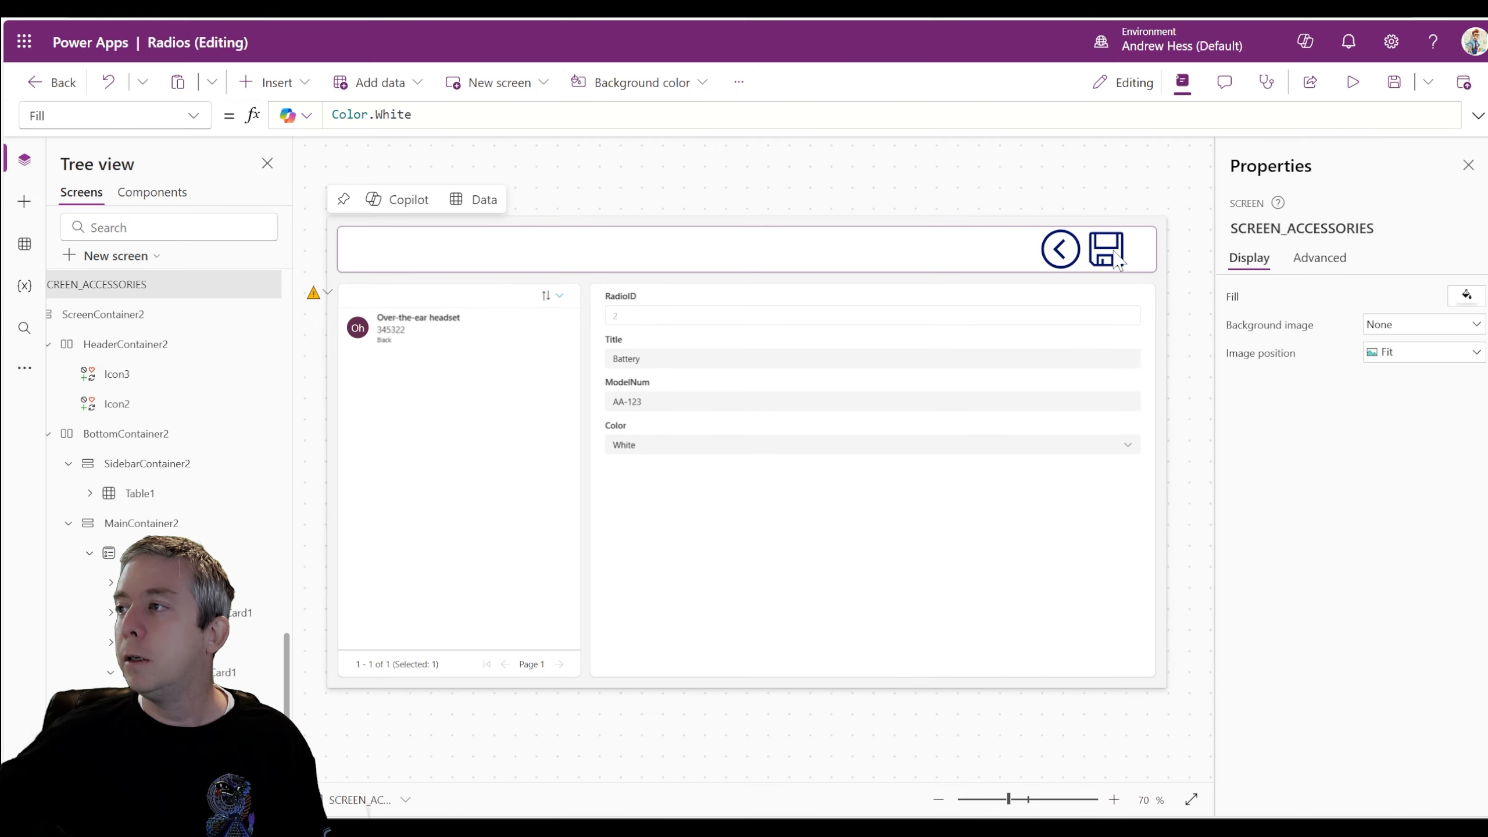
# Step: Set the OnSelect of the save icon on SCREEN_ACCESSORIES to SubmitForm(frmAccessory)
pyautogui.click(1112, 253)
pyautogui.moveTo(384, 115); pyautogui.dragTo(289, 106)
pyautogui.write('S')
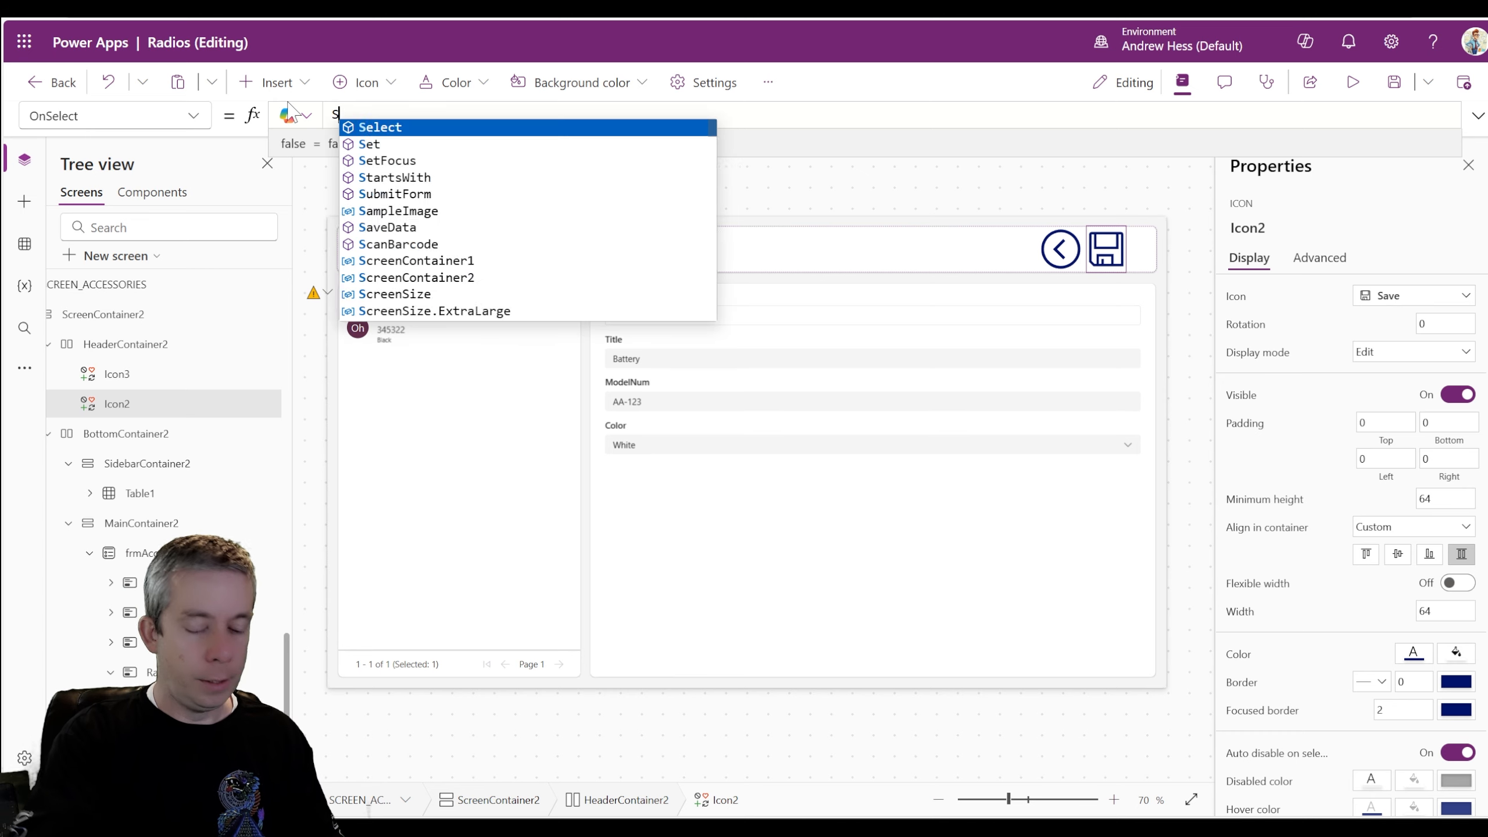
pyautogui.write('ubmitForm(f')
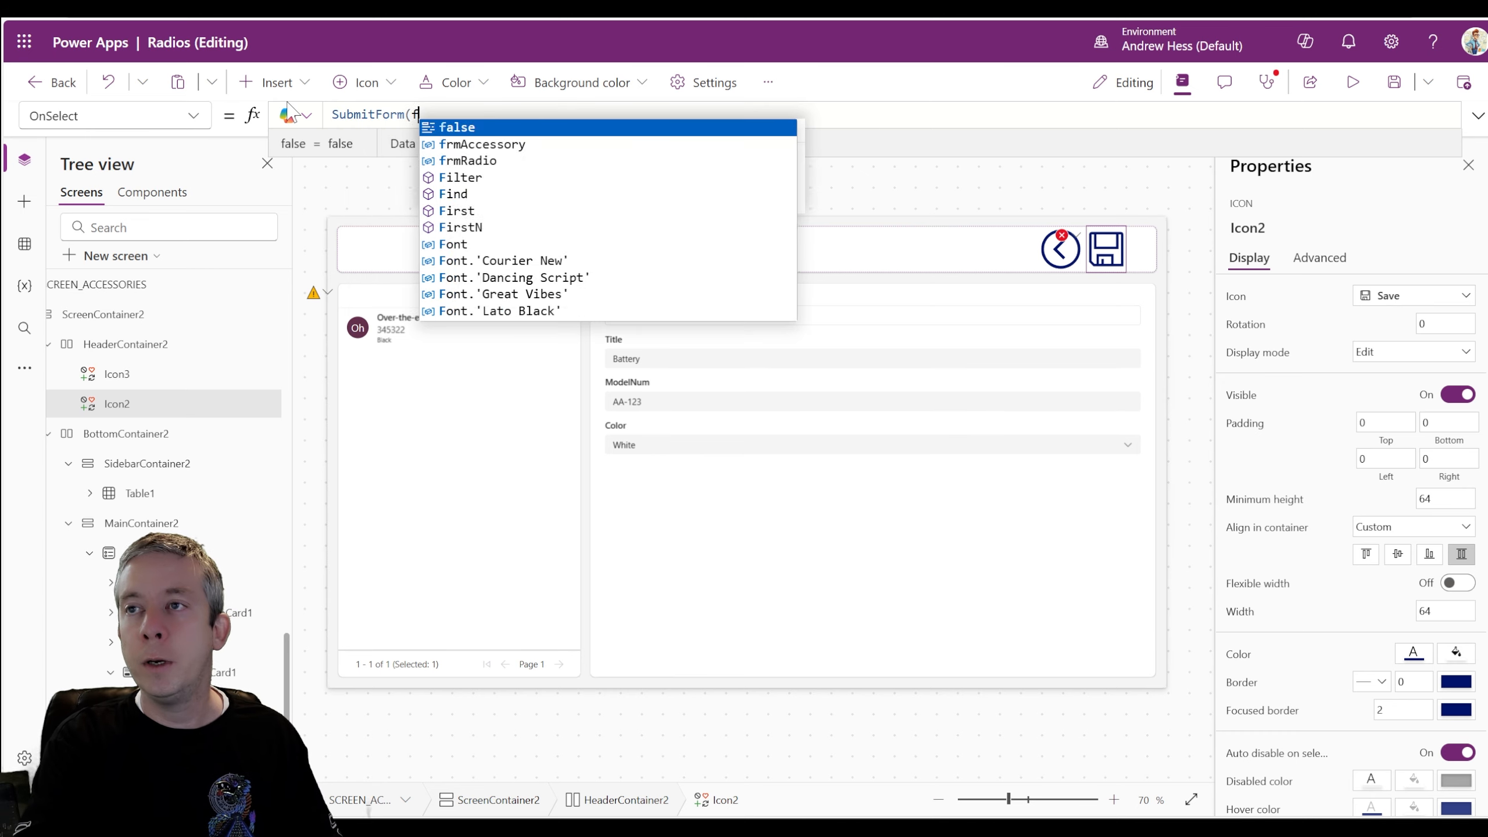
pyautogui.write('rmAccessory)')
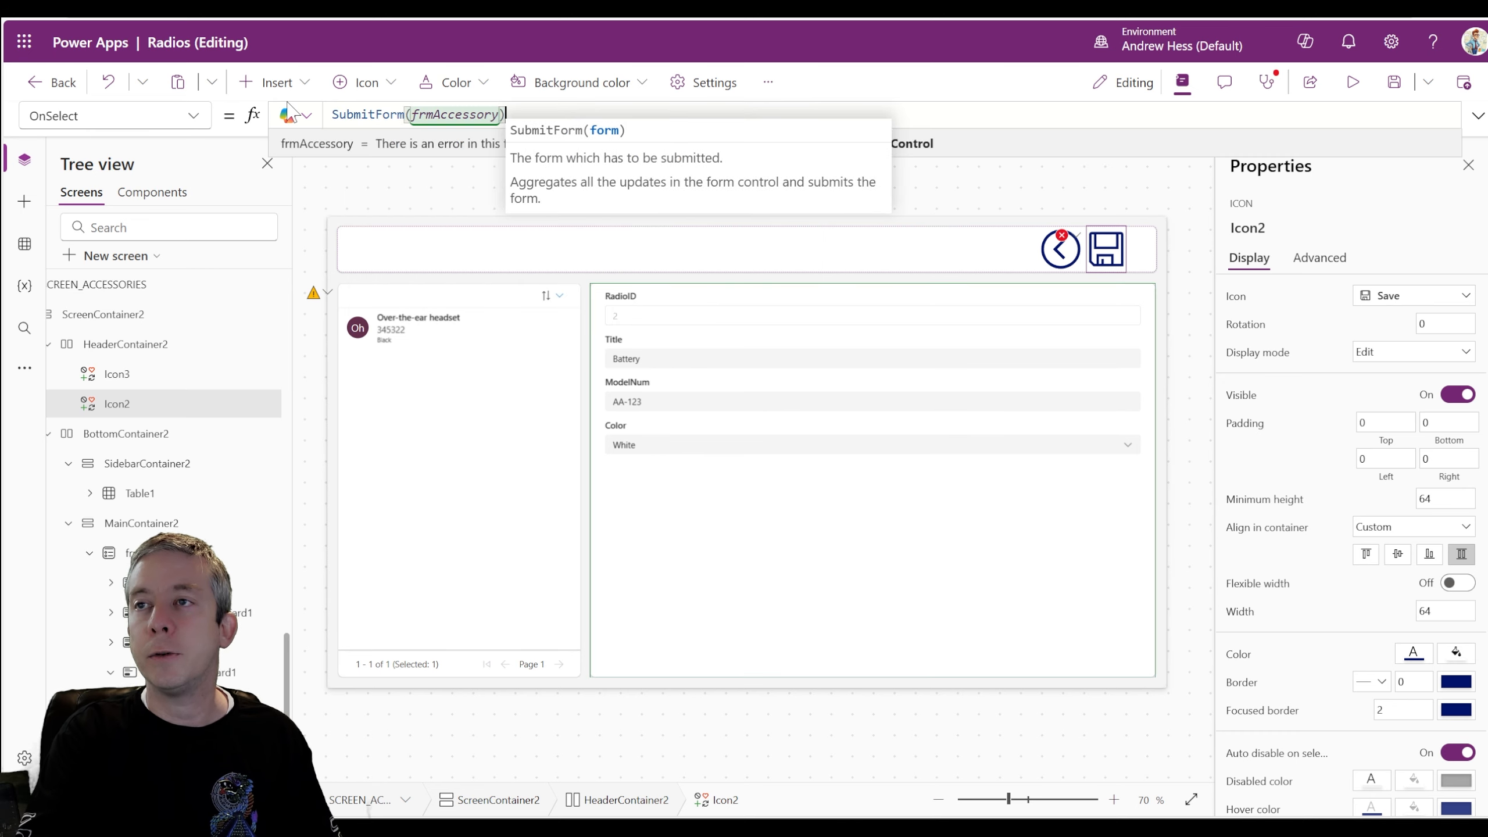
# Step: Preview the app, save the filled-in Battery accessory, and return to editing with the save icon selected
pyautogui.click(1352, 82)
pyautogui.click(1157, 167)
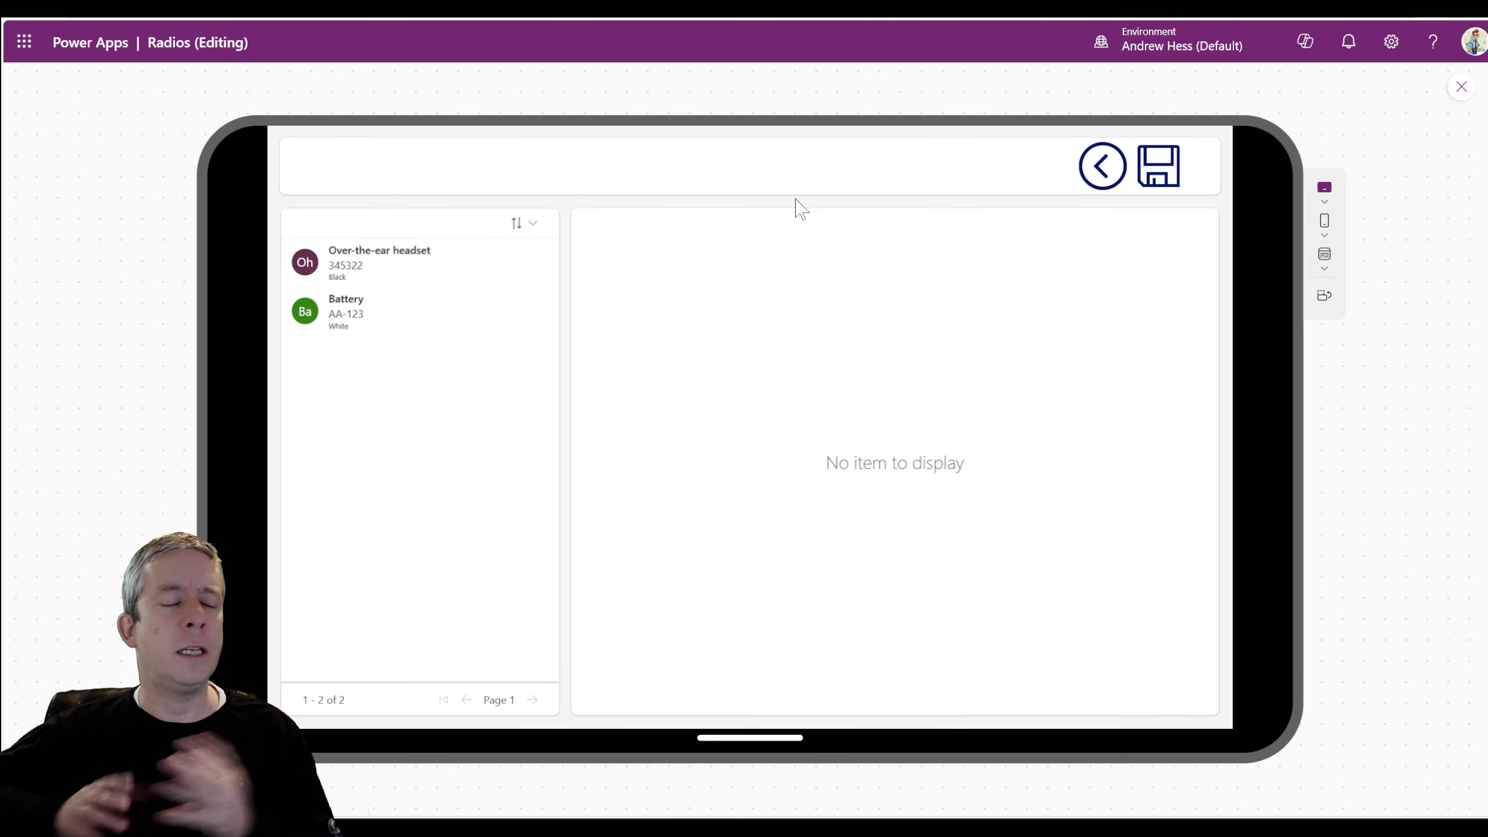
pyautogui.click(1457, 97)
pyautogui.click(1102, 251)
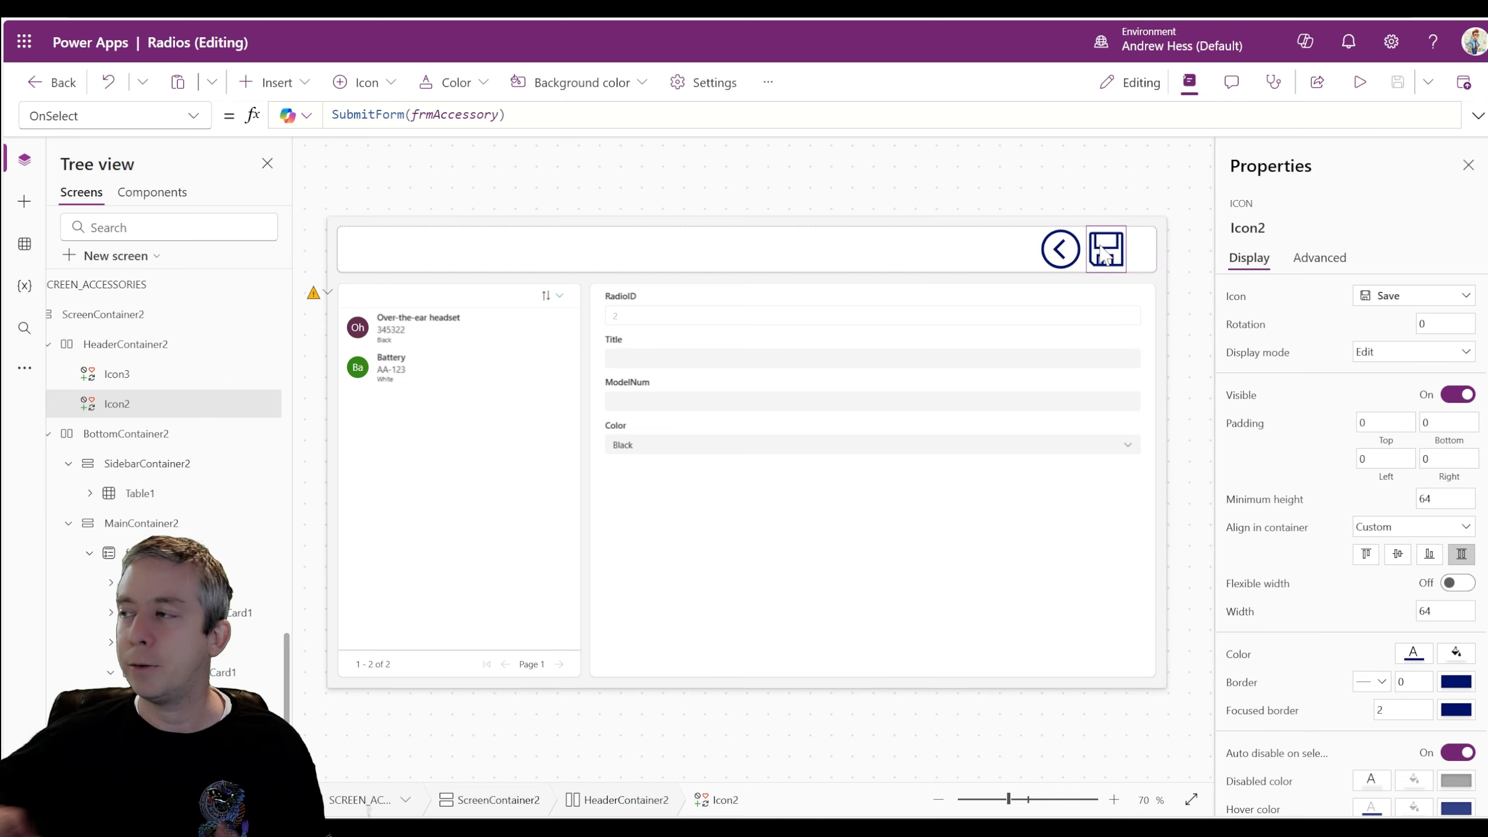
# Step: Set the OnSuccess of frmAccessory on SCREEN_ACCESSORIES to Navigate(SCREEN_RADIOS)
pyautogui.click(1113, 328)
pyautogui.click(1250, 258)
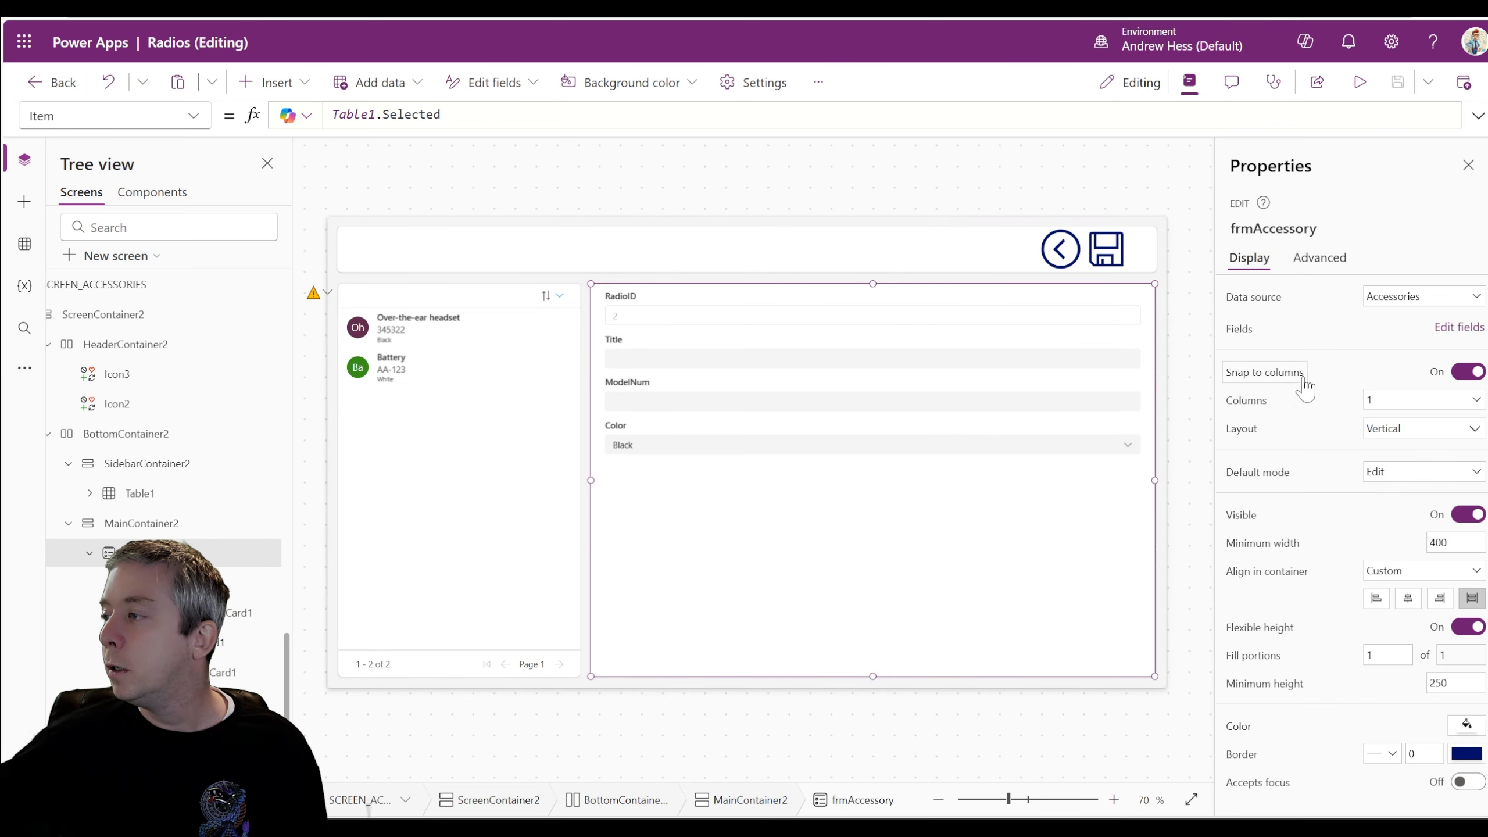
pyautogui.click(1320, 258)
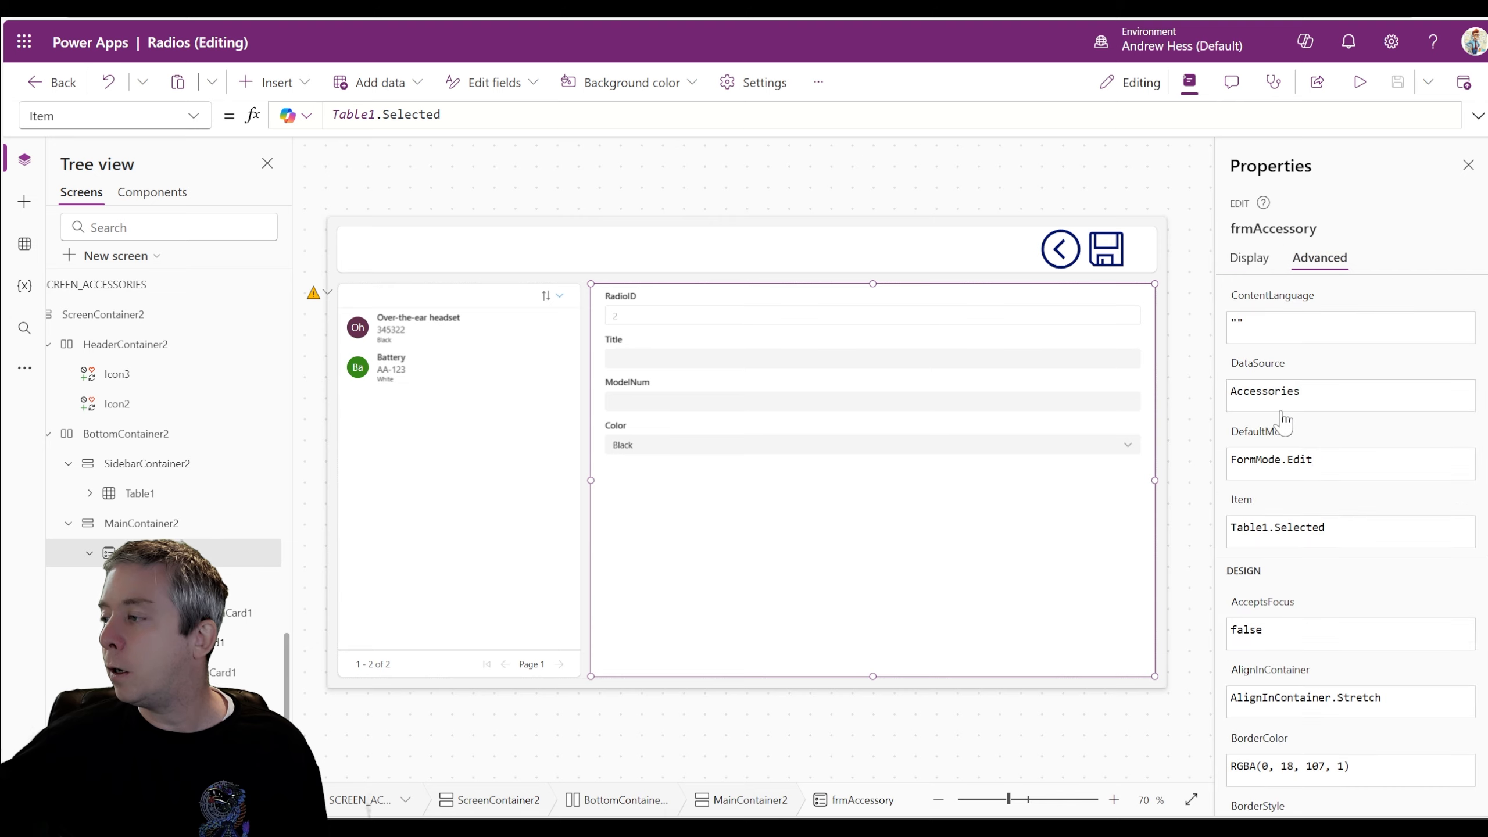
pyautogui.scroll(-3, 1301, 428)
pyautogui.scroll(-10, 1301, 429)
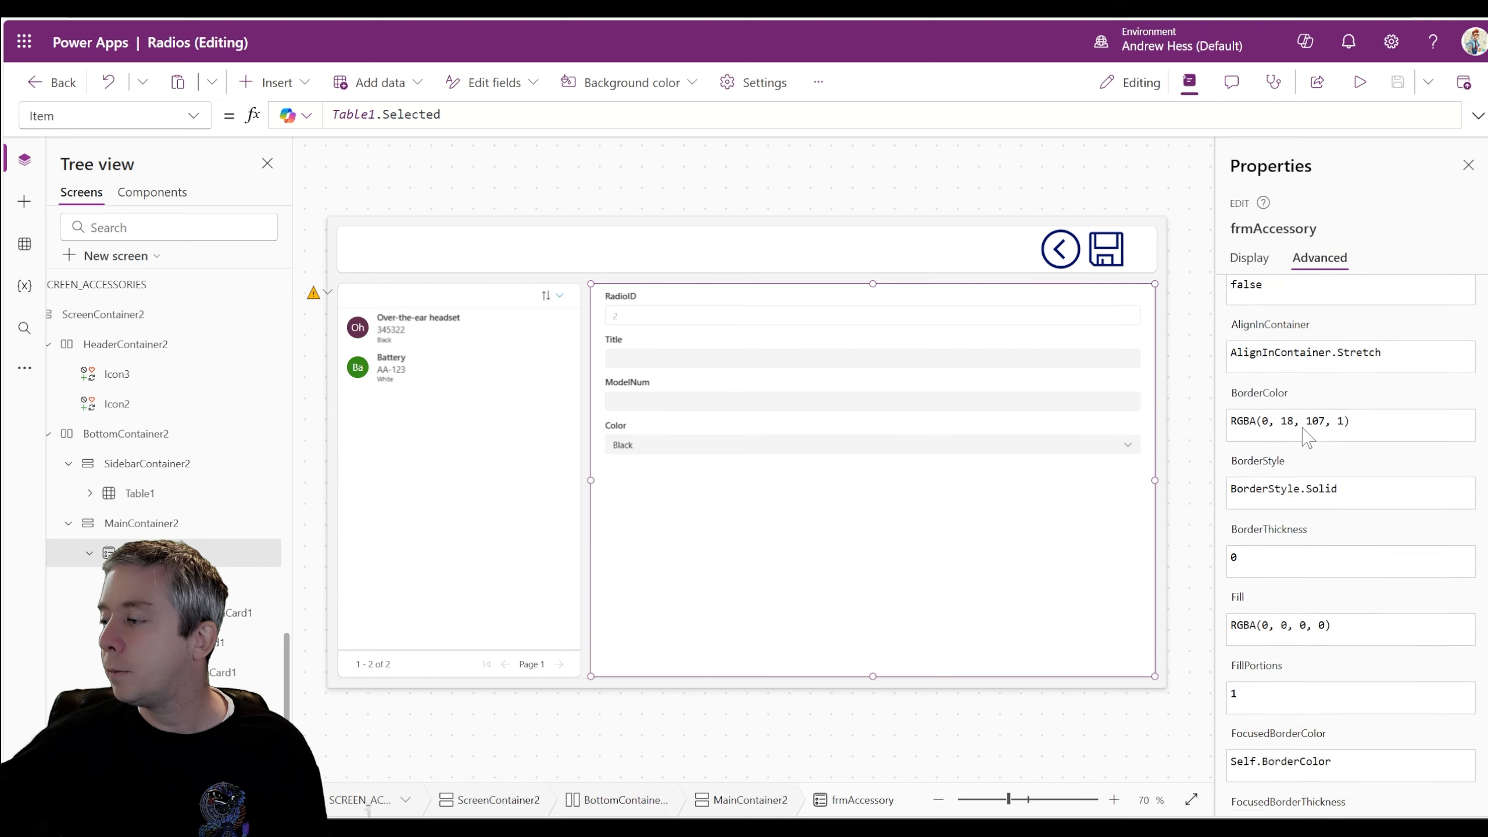
pyautogui.scroll(15, 1300, 431)
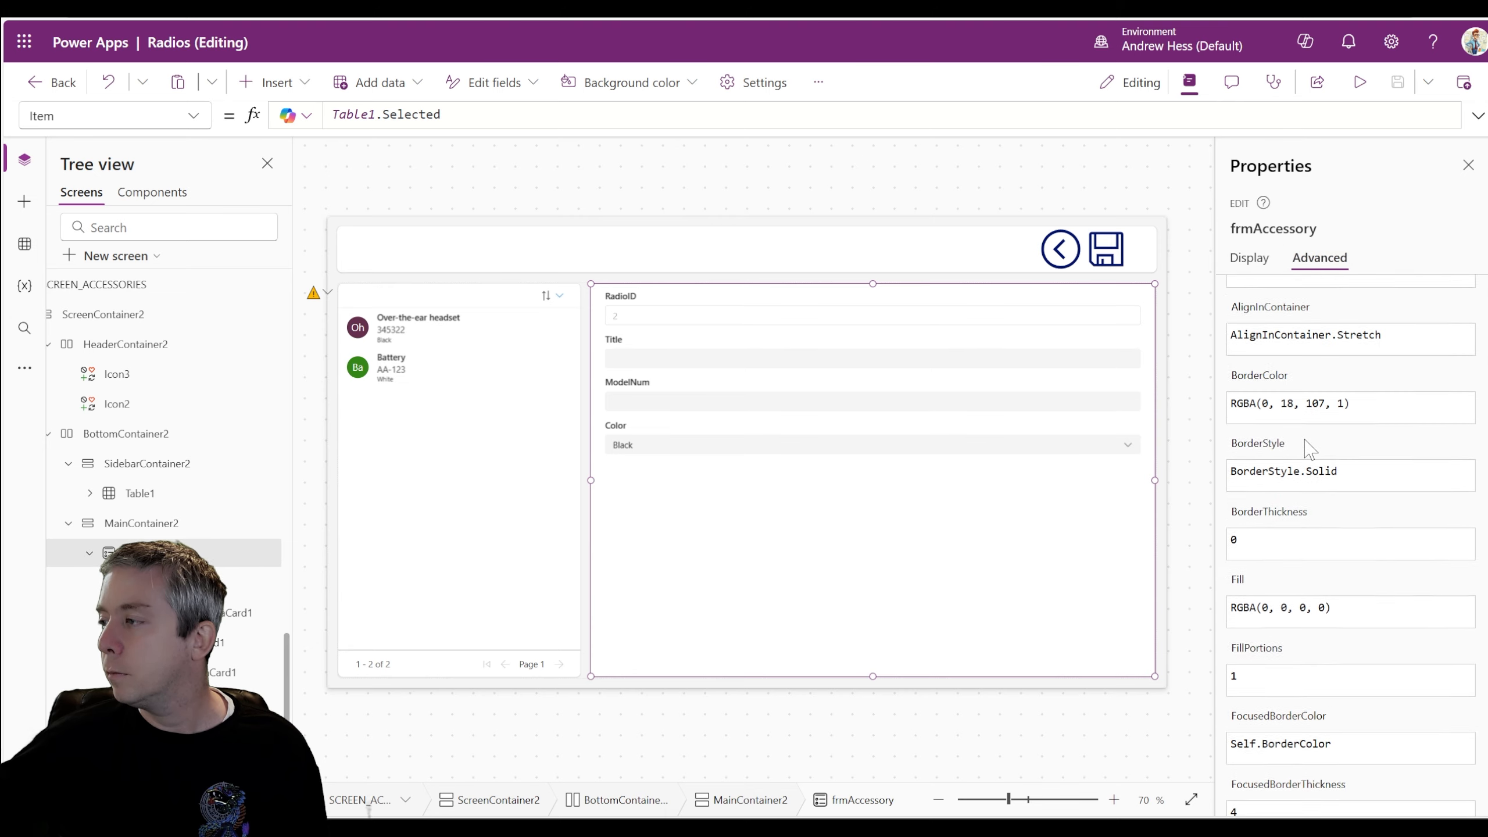
pyautogui.scroll(-3, 1272, 542)
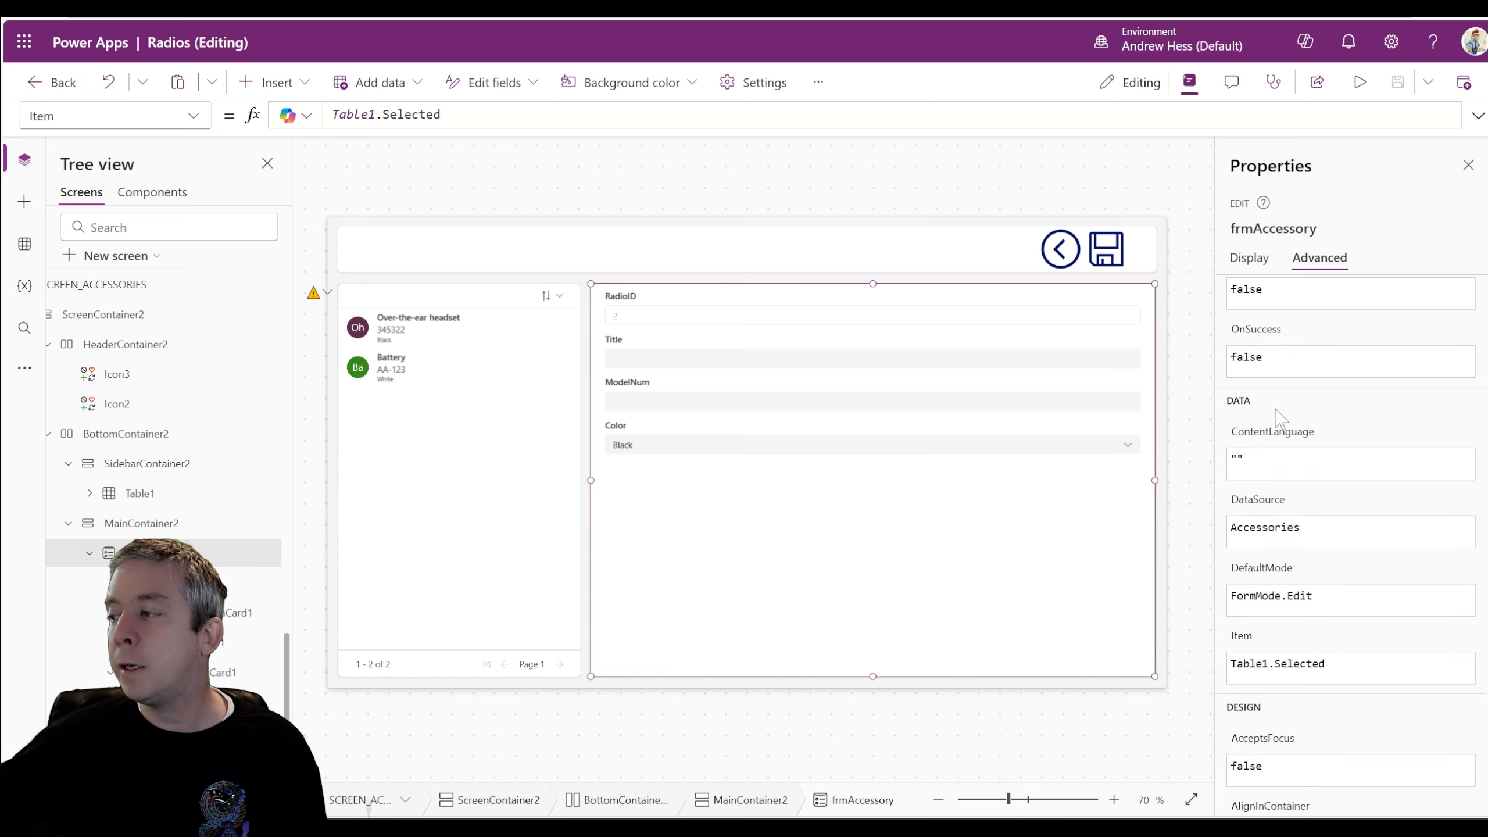
pyautogui.click(1273, 364)
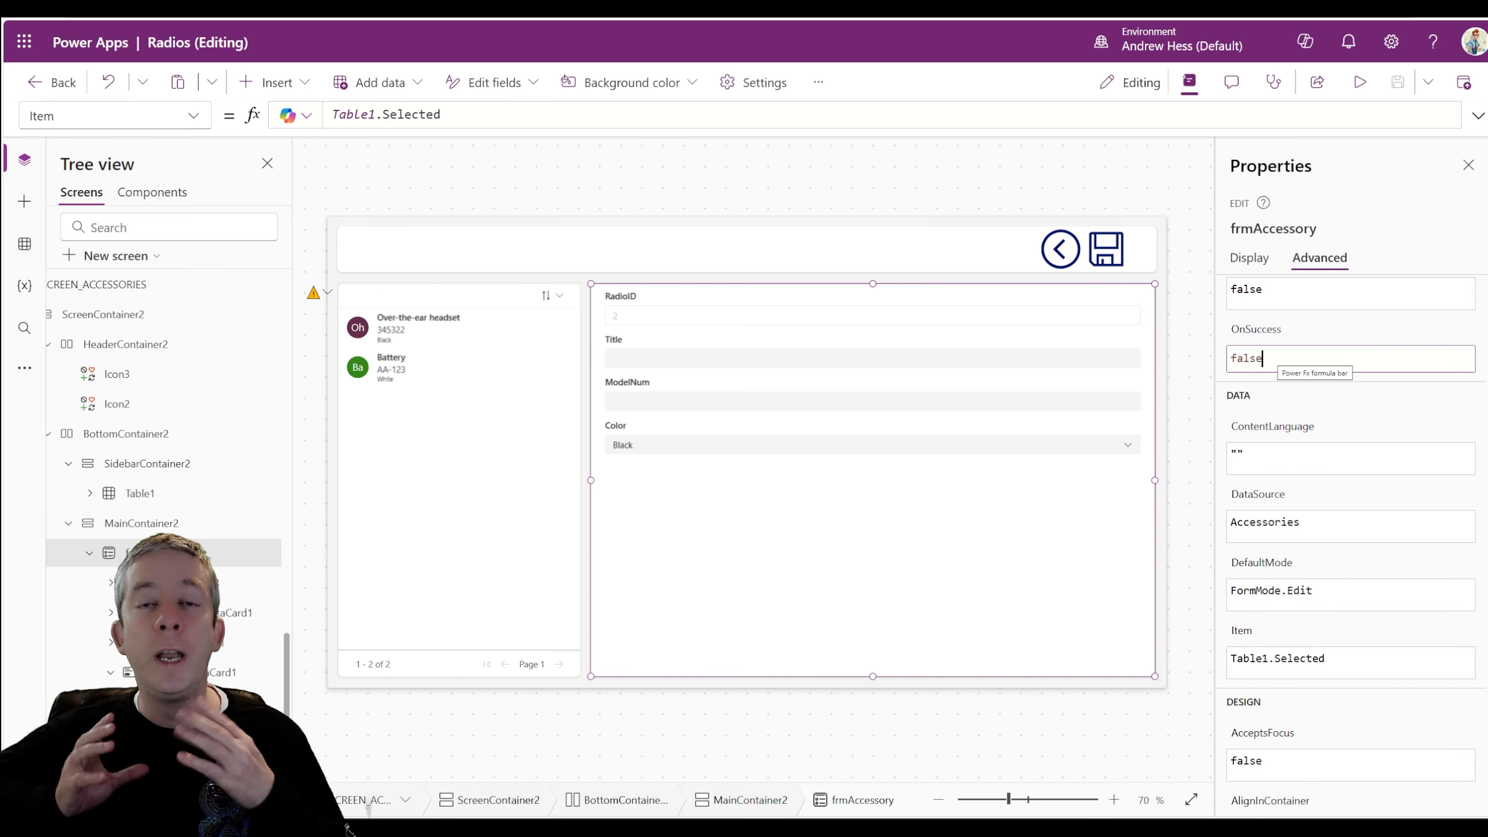
pyautogui.doubleClick(1271, 359)
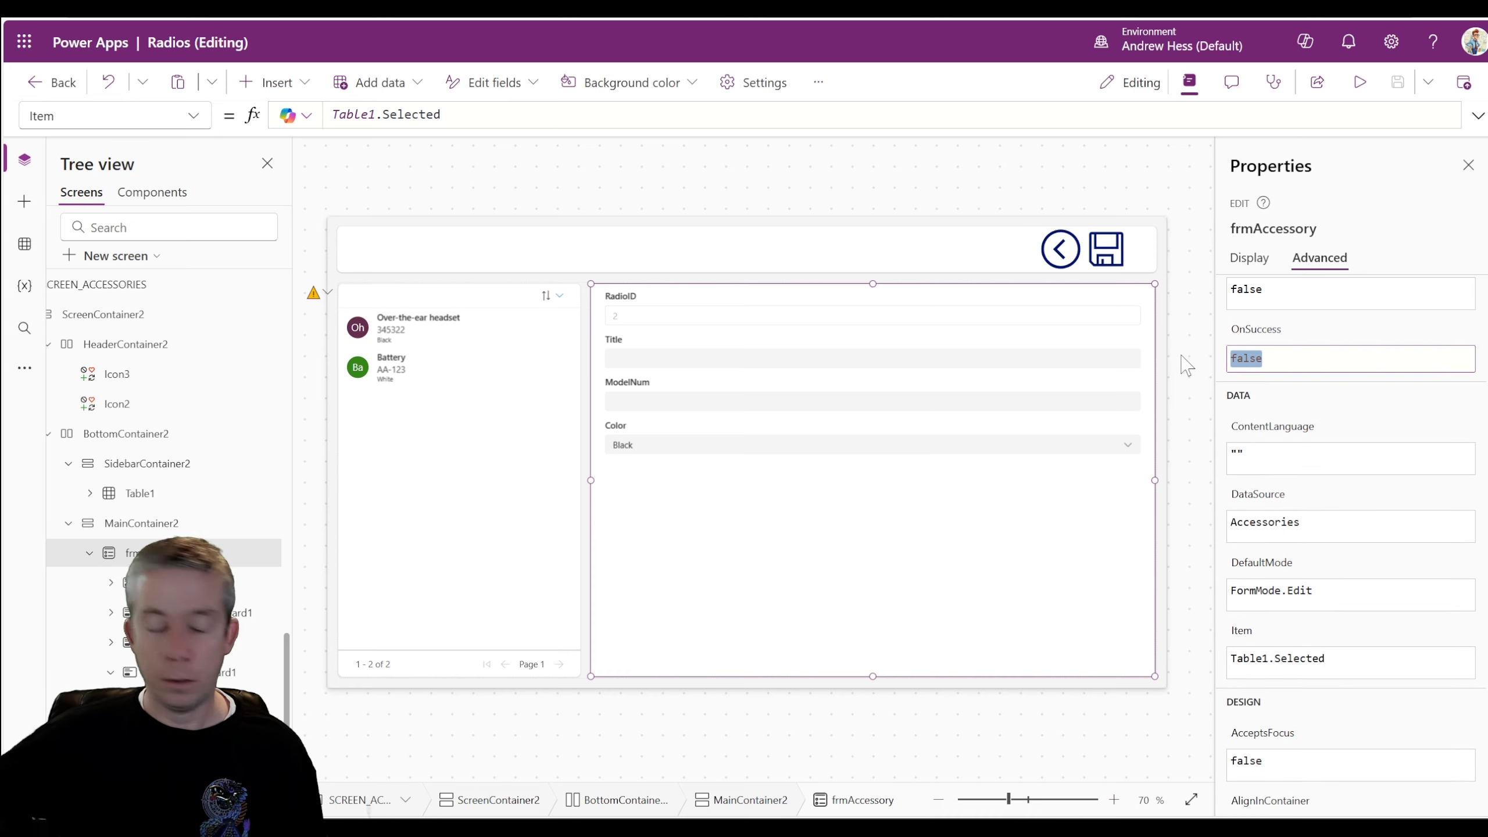
pyautogui.write('Navigate(')
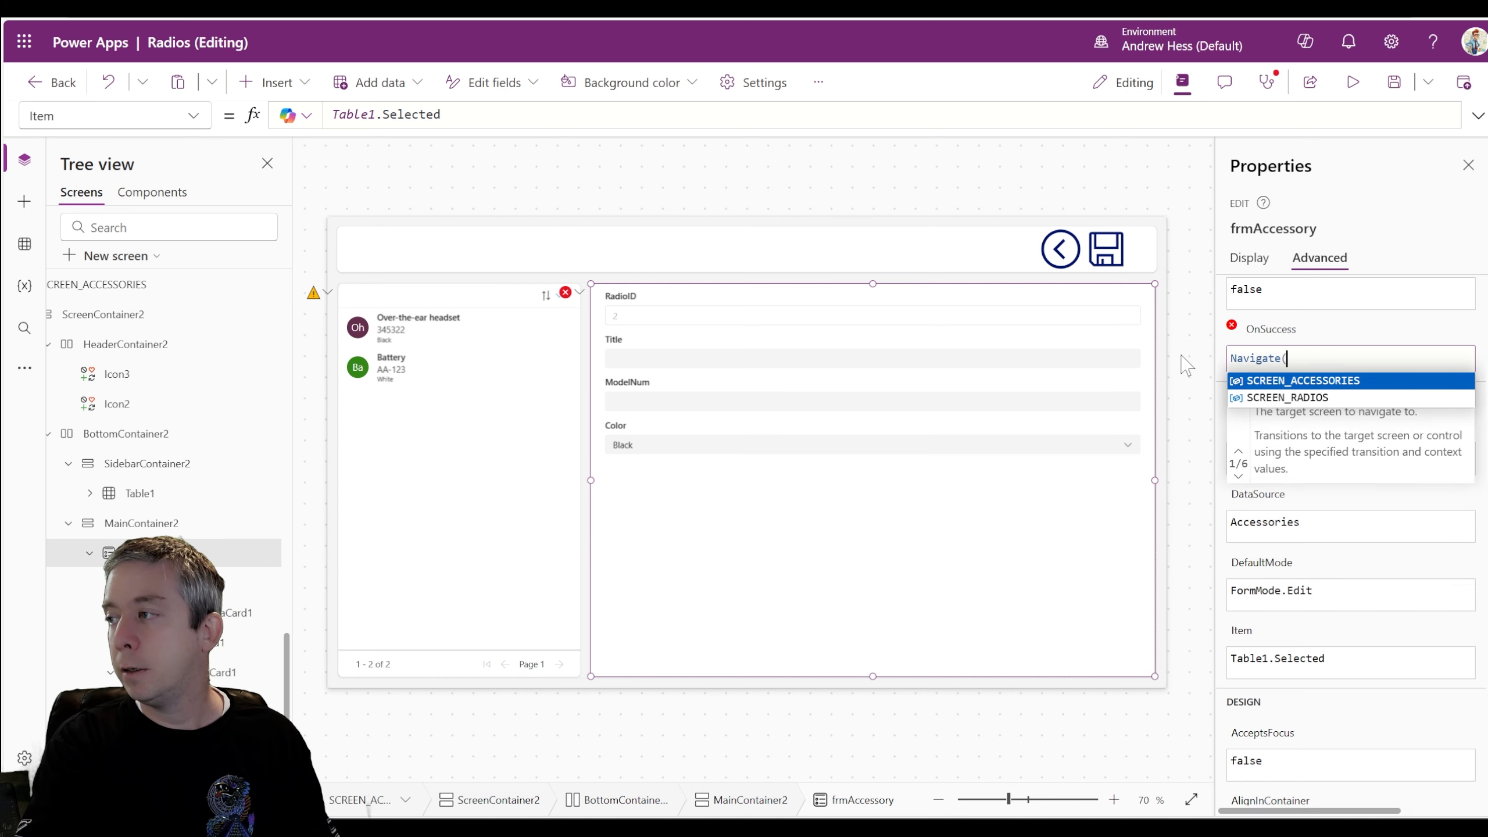
pyautogui.press('Down')
pyautogui.press('Tab')
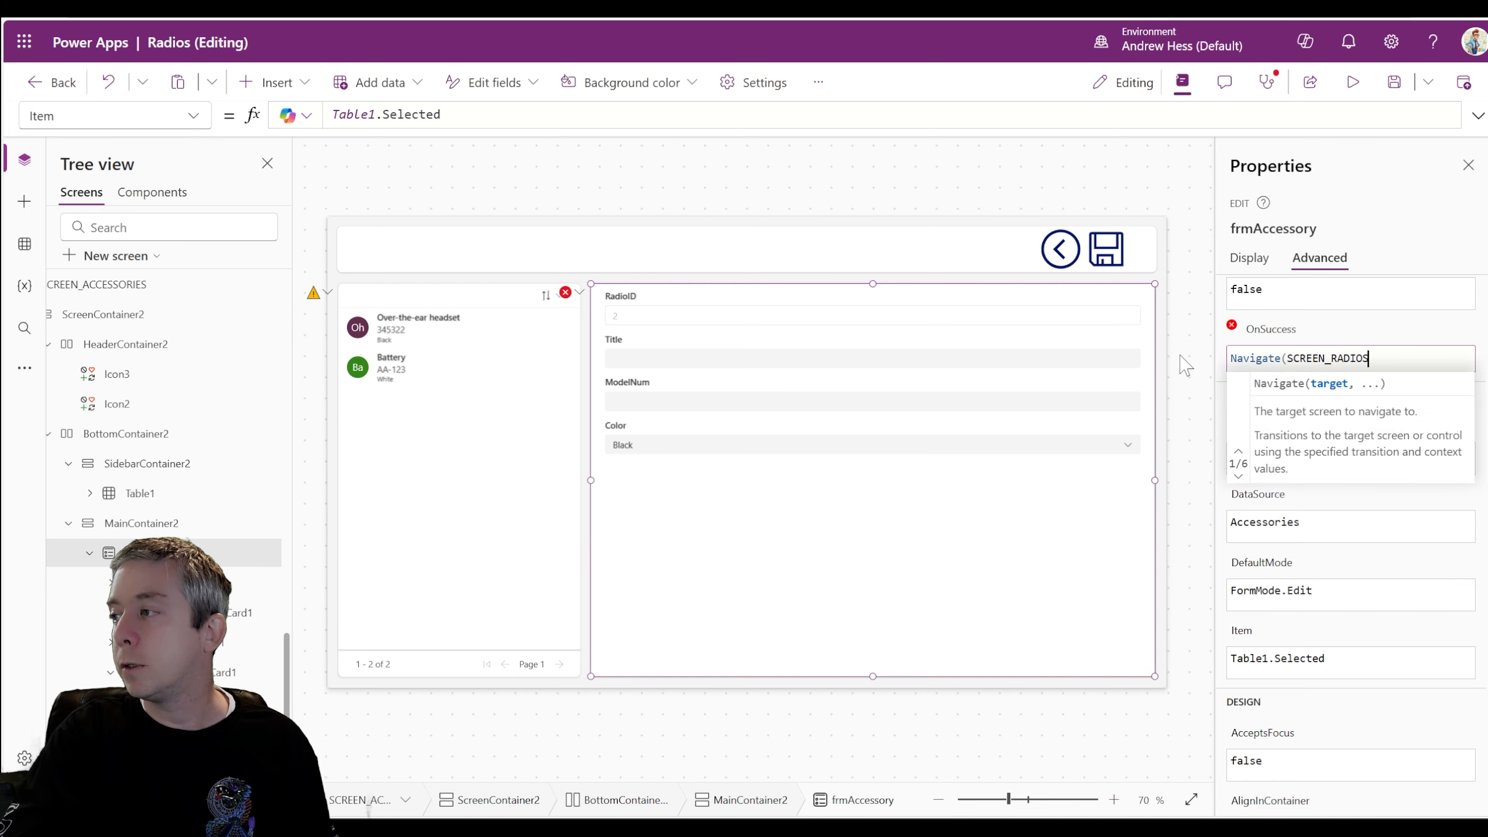
pyautogui.write(')')
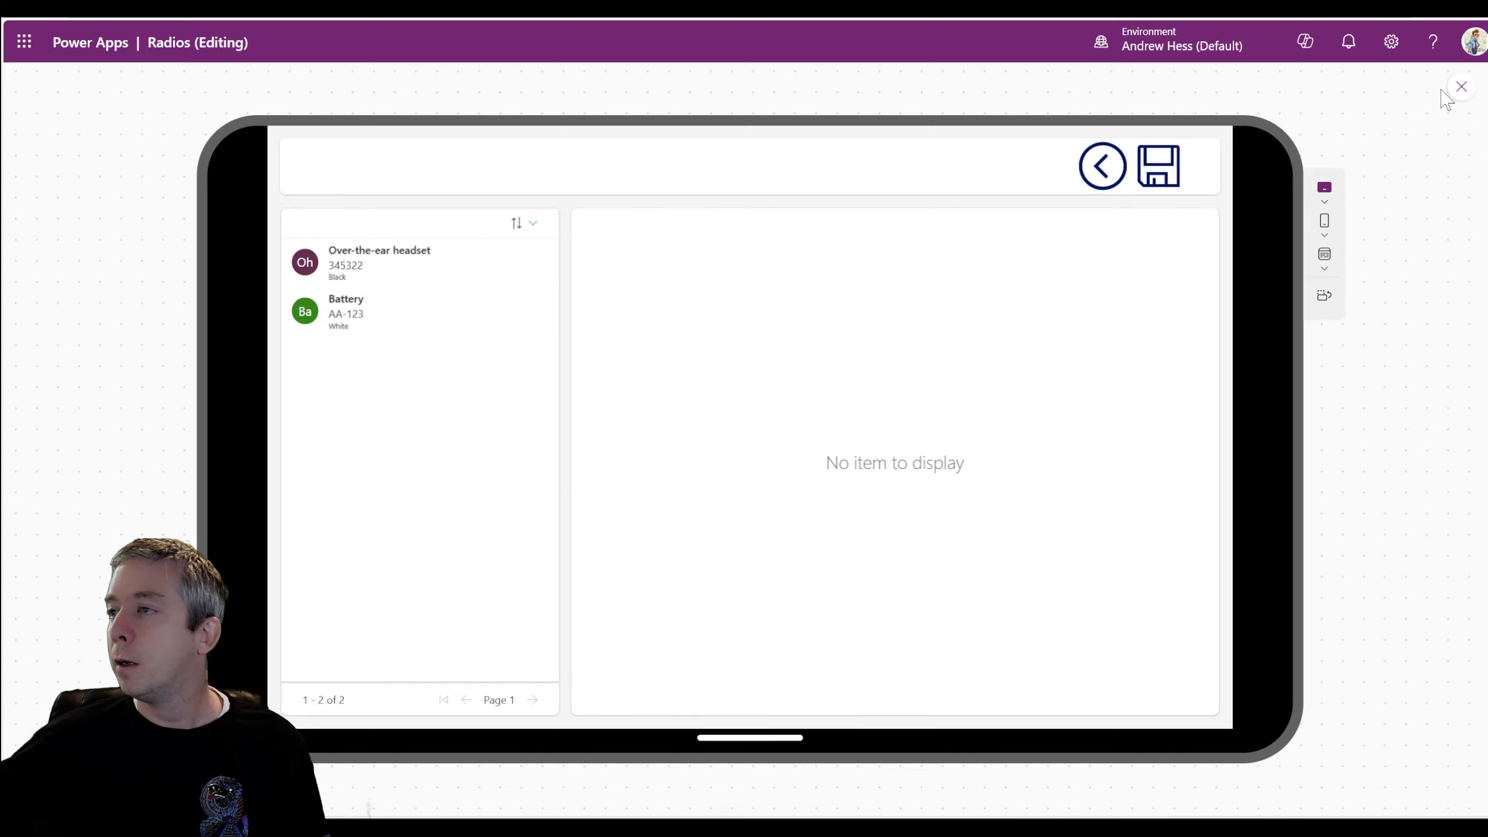
# Step: Return to the radios screen in the preview and start a new accessory for the APX 6000XE radio
pyautogui.click(1101, 177)
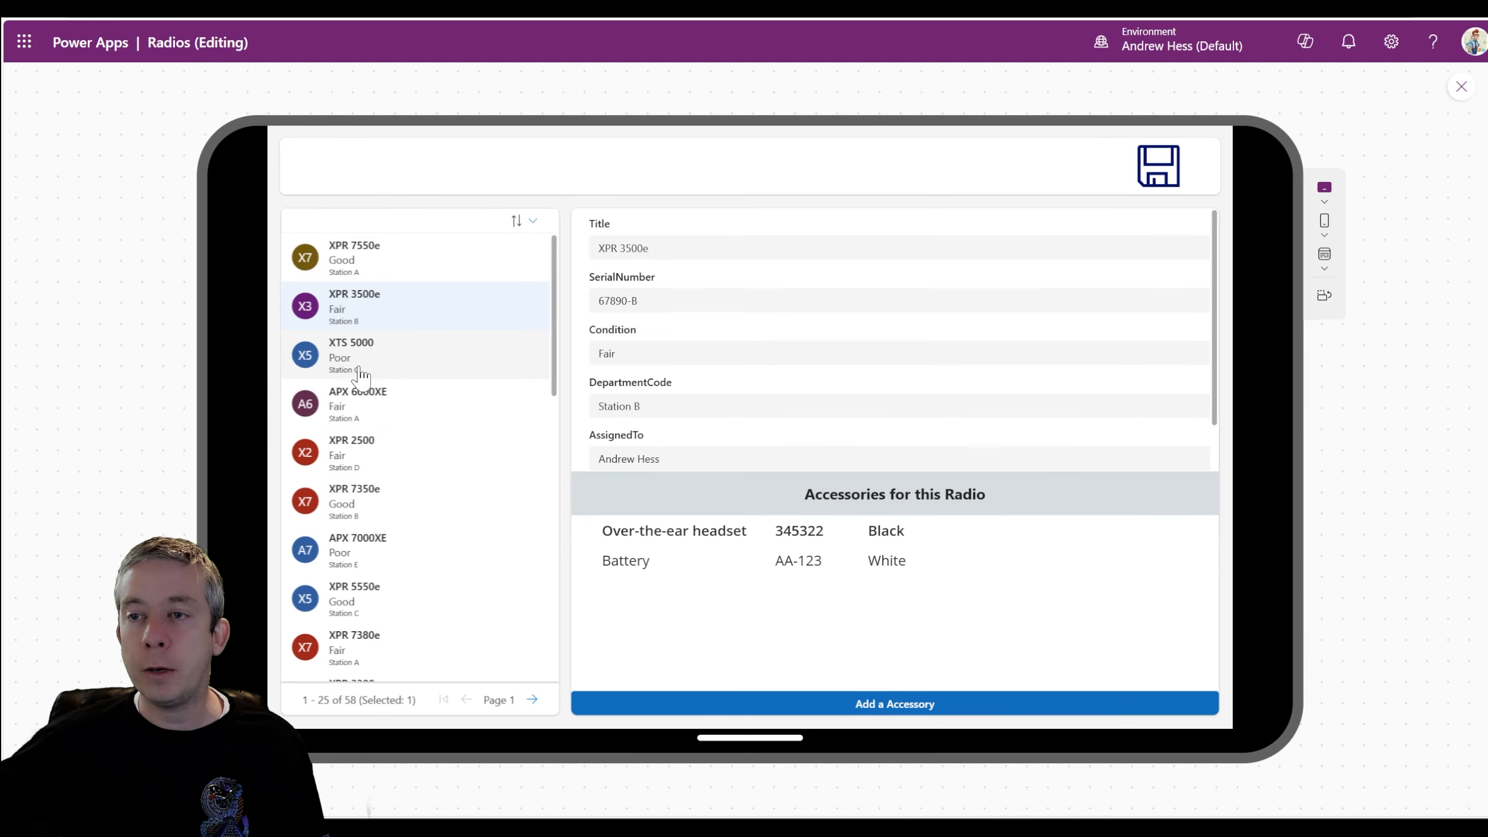
pyautogui.click(367, 401)
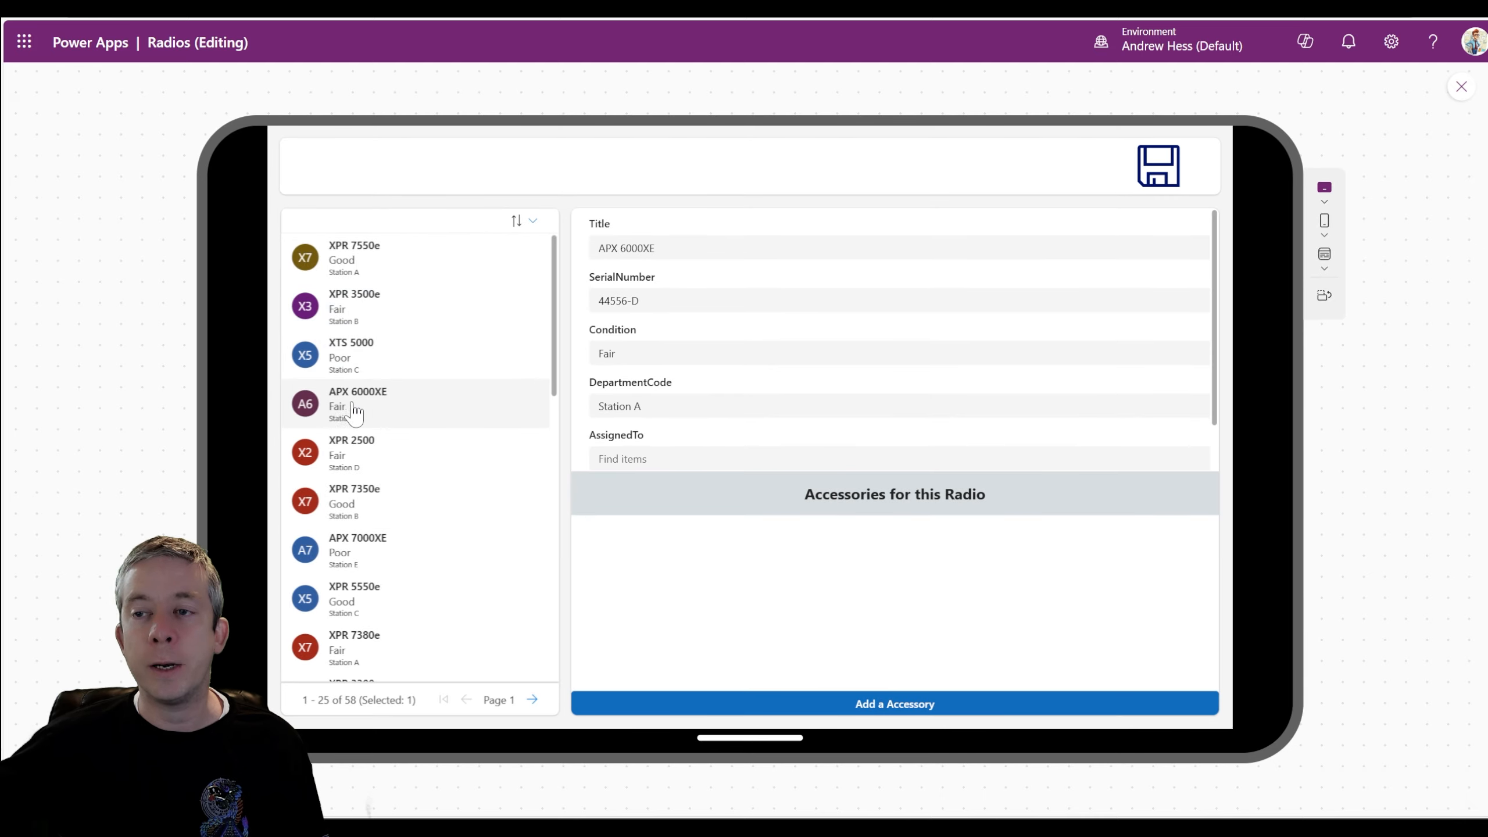
pyautogui.click(888, 705)
# Step: Fill in the new accessory with Title Microphone, ModelNum Sony B3432 and Color Black
pyautogui.click(648, 300)
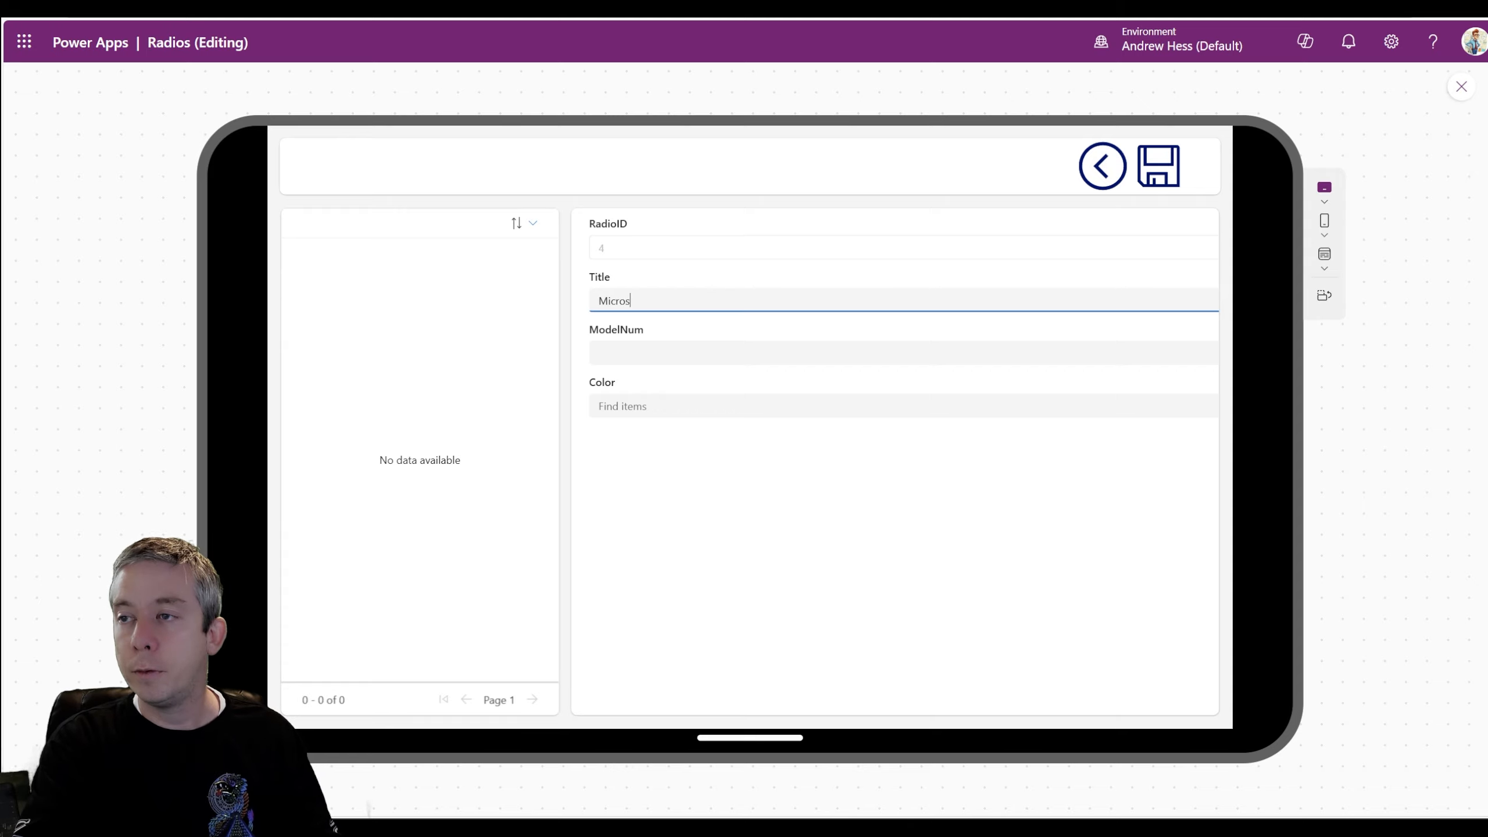
pyautogui.press('Tab')
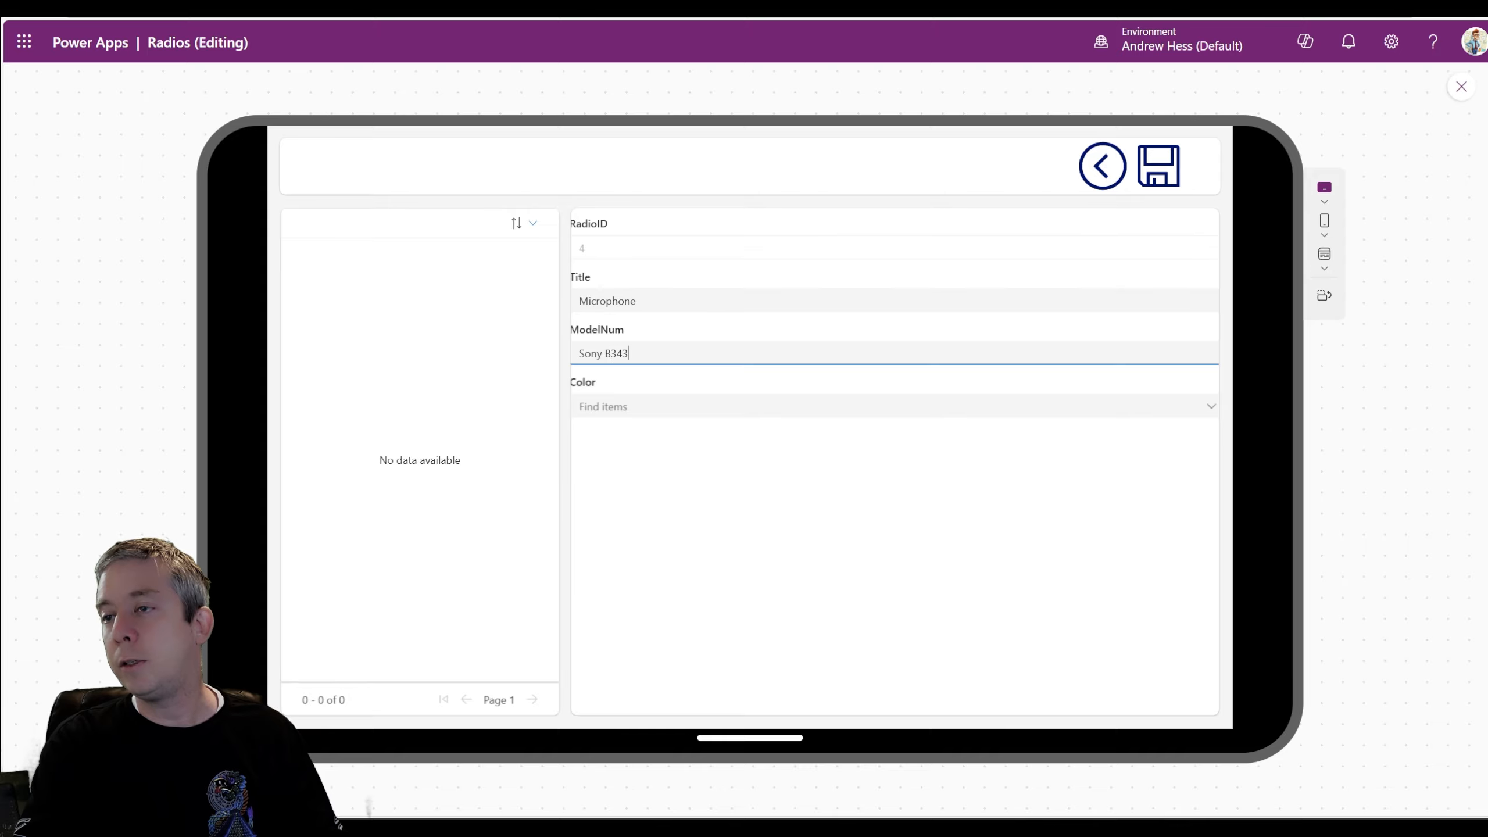
pyautogui.click(674, 407)
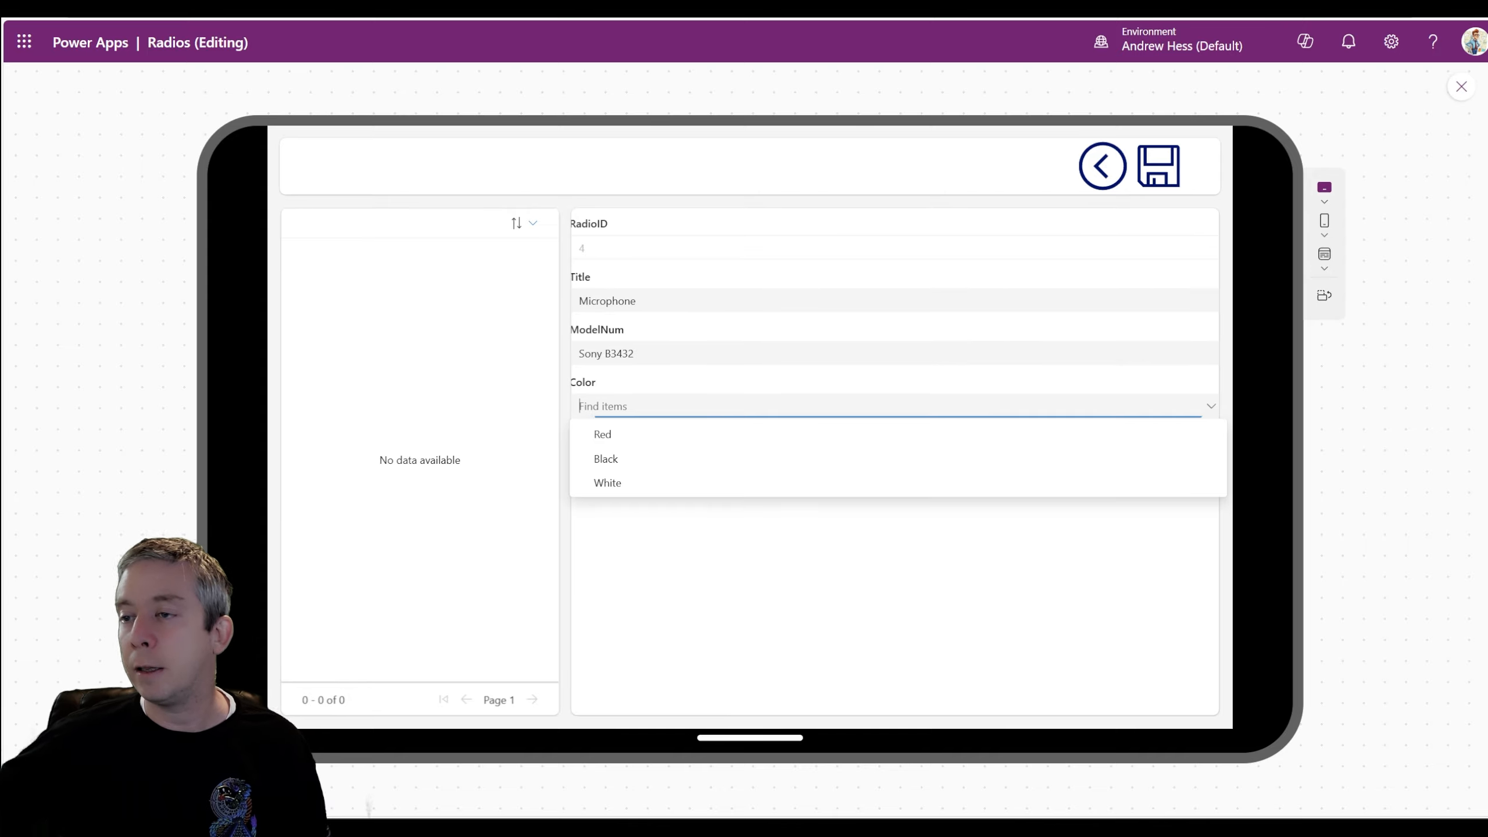
pyautogui.click(613, 460)
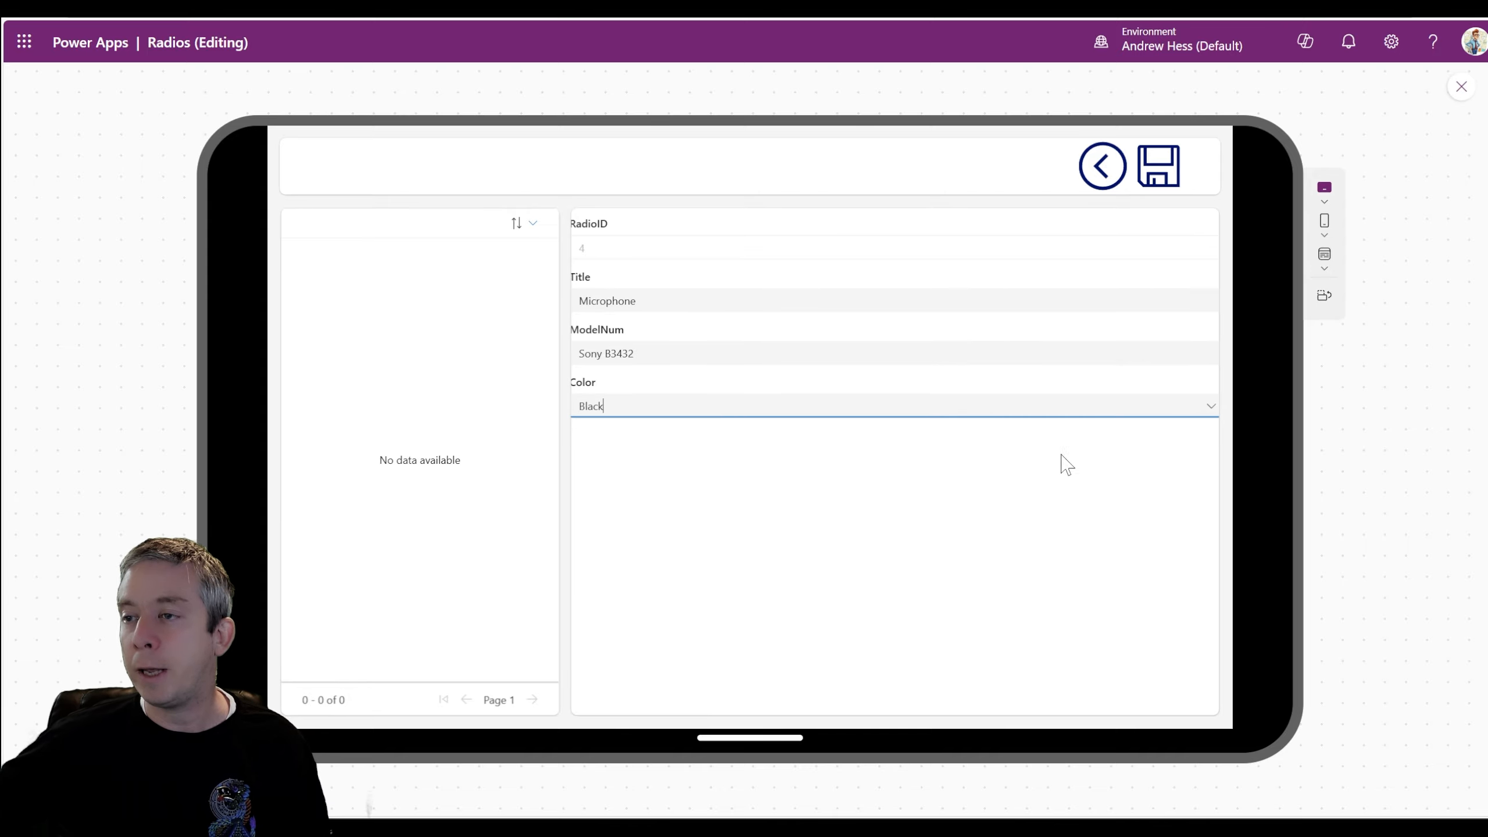
# Step: Restart the preview of the accessories screen and go through the fields of the filled-in Microphone accessory
pyautogui.click(1461, 87)
pyautogui.click(815, 560)
pyautogui.click(1344, 91)
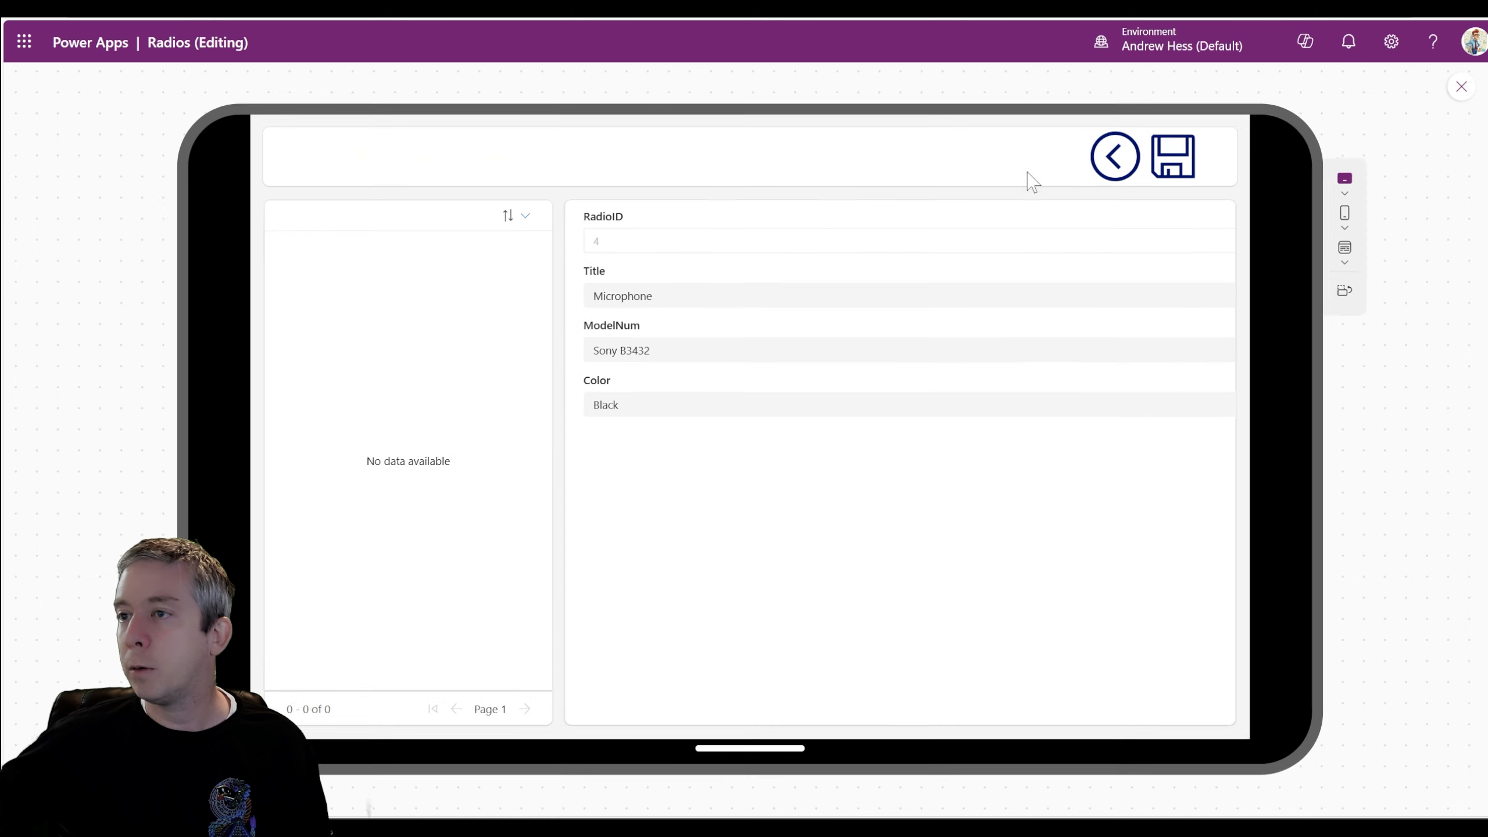
pyautogui.click(672, 353)
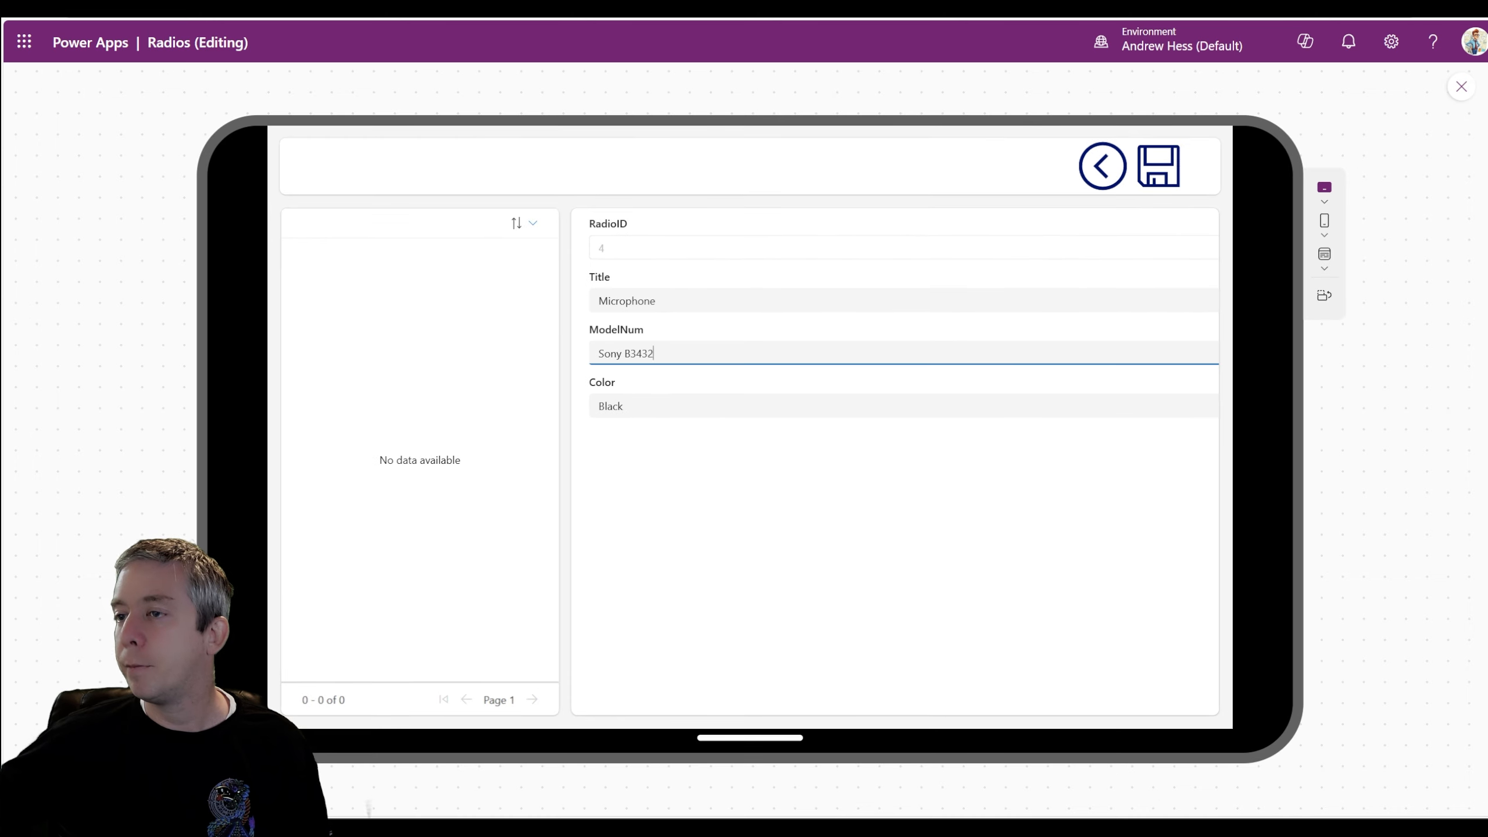
pyautogui.click(662, 407)
pyautogui.click(663, 407)
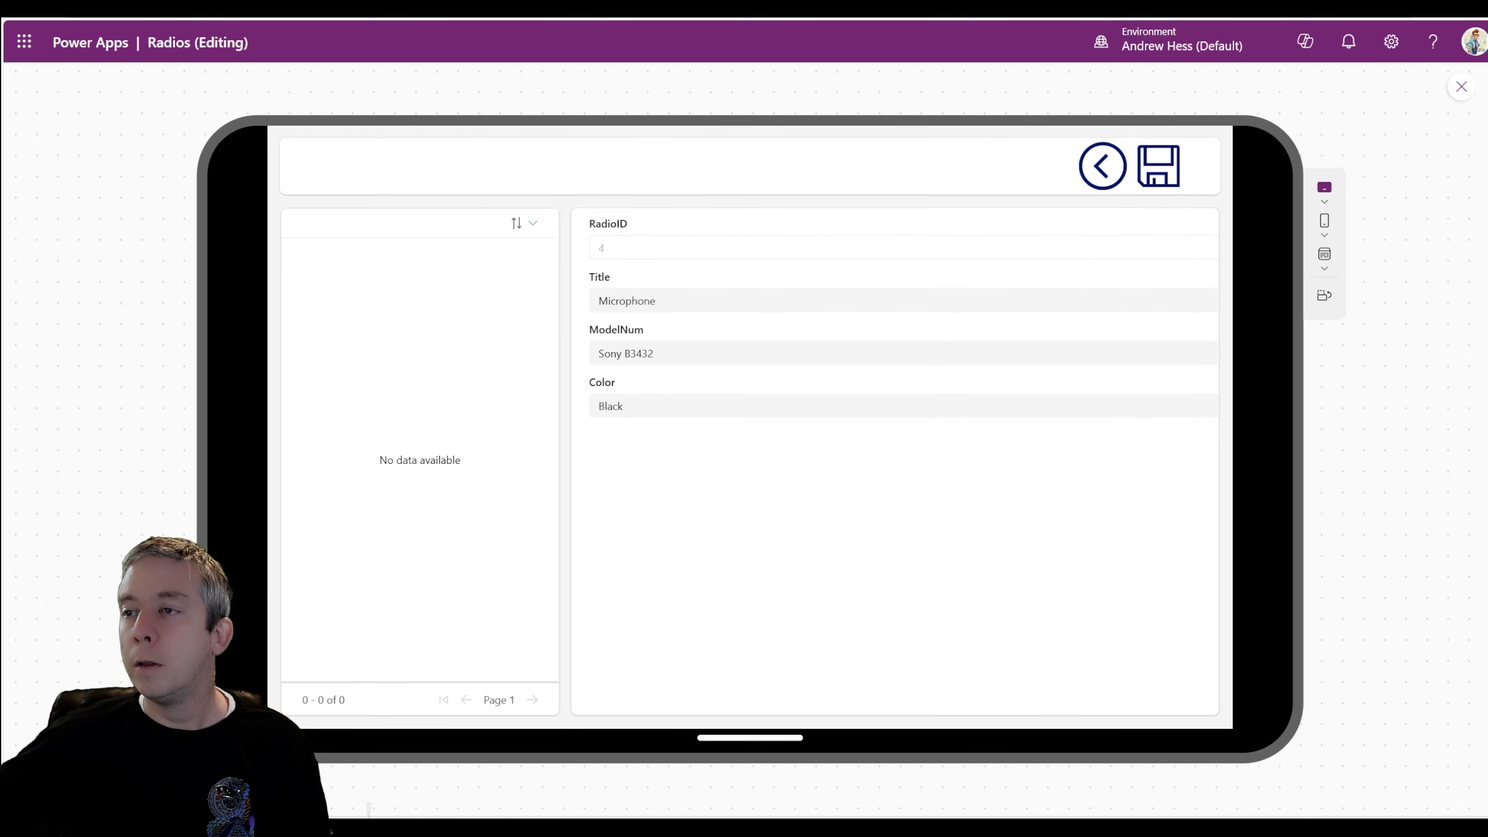
pyautogui.click(643, 300)
pyautogui.click(699, 438)
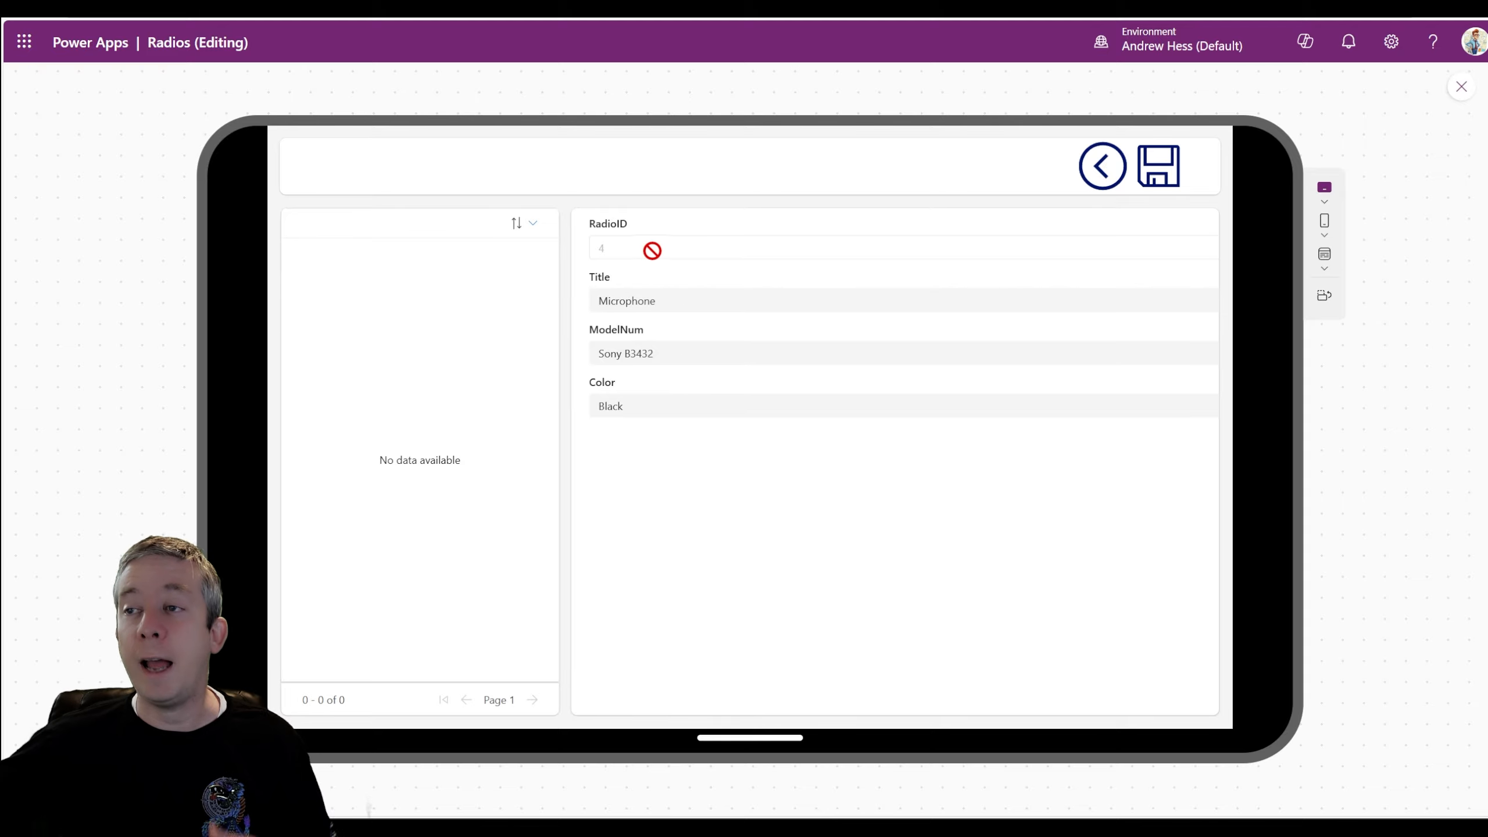
# Step: Save the Microphone accessory, look over the APX 6000XE radio's details and close the preview
pyautogui.click(1160, 175)
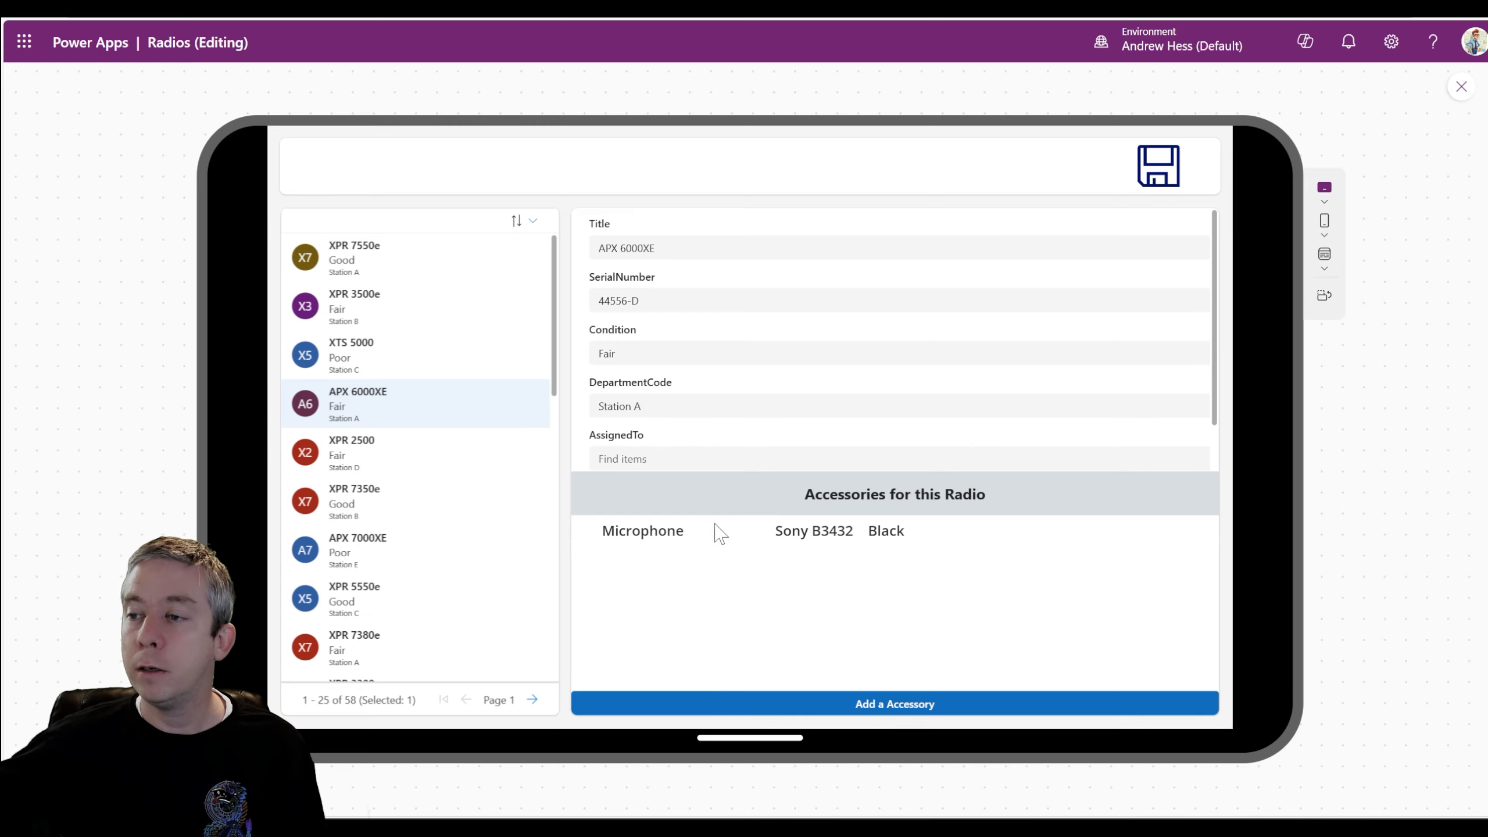
pyautogui.scroll(-1, 897, 340)
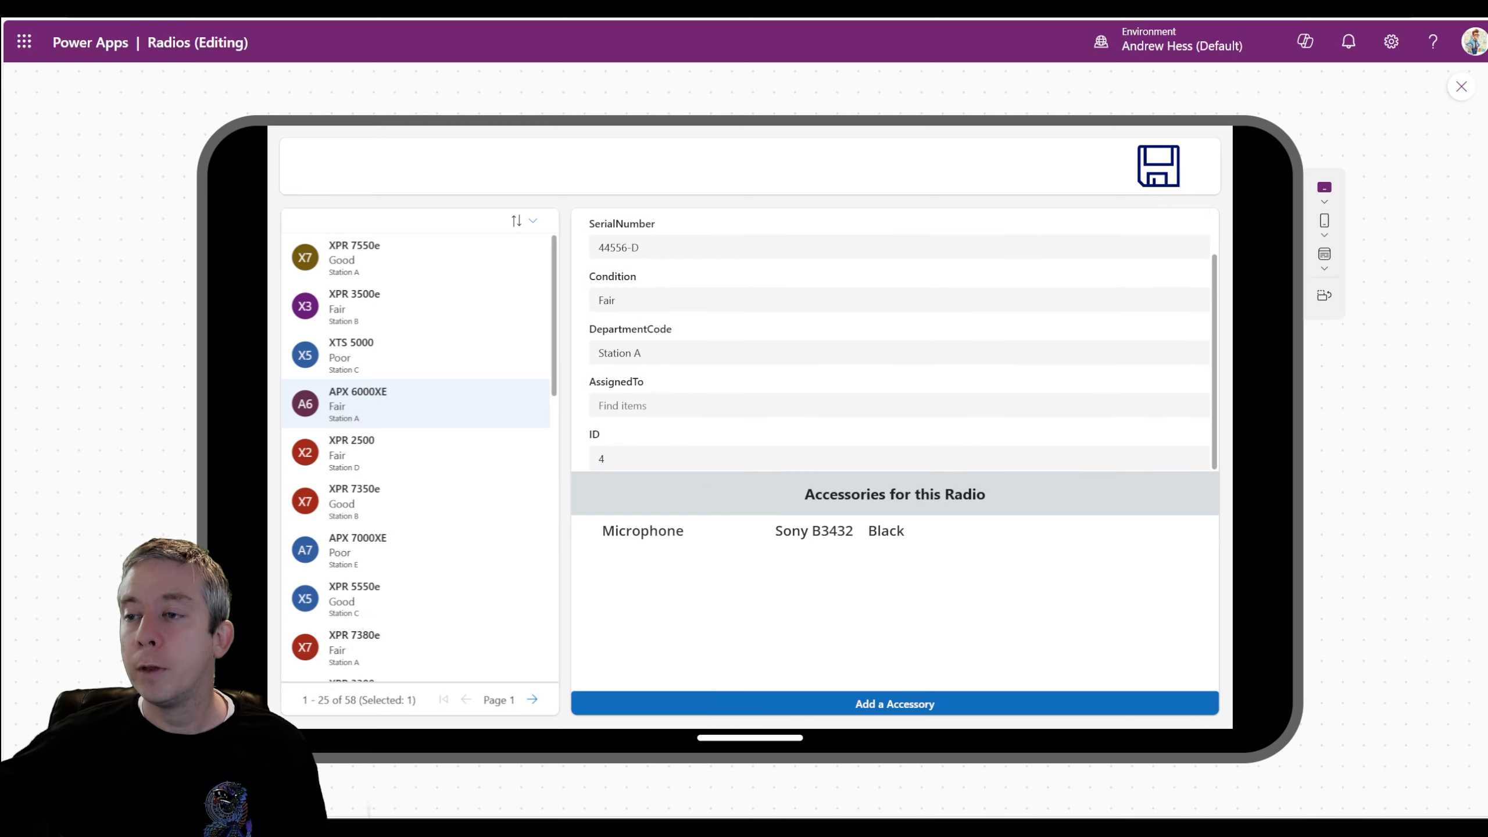
pyautogui.scroll(1, 896, 340)
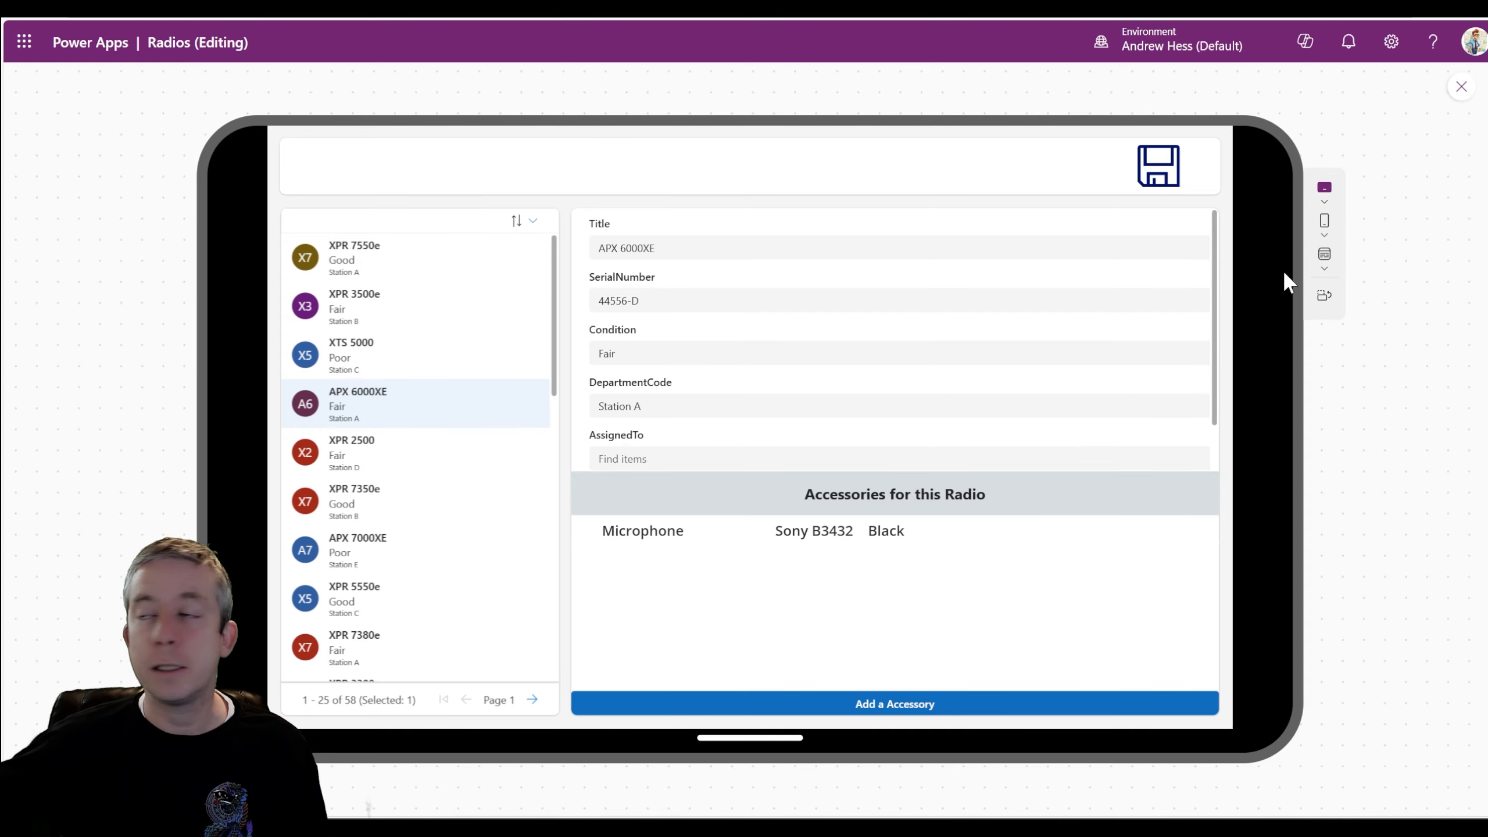
pyautogui.click(1461, 87)
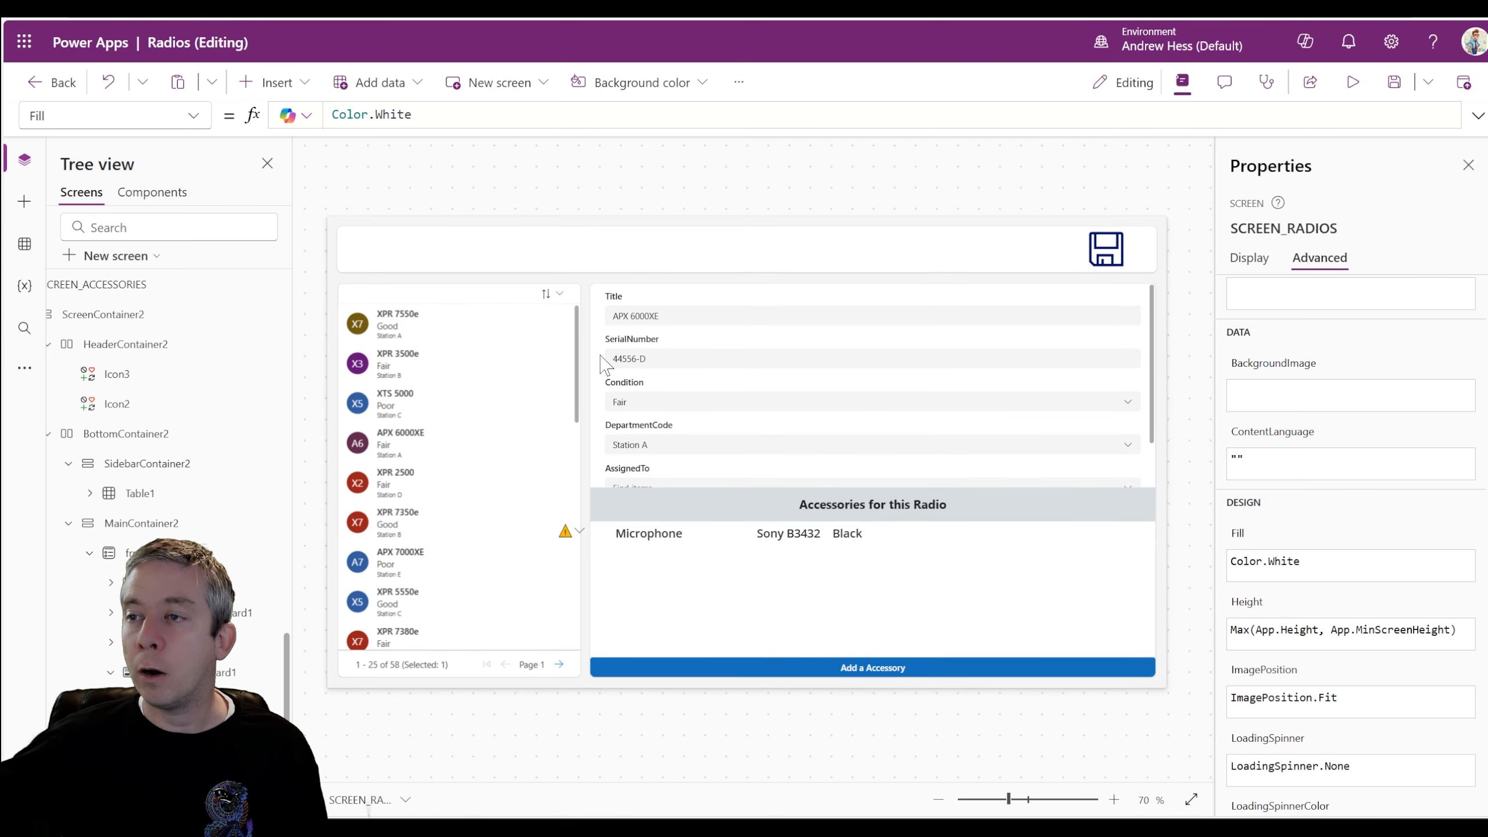
# Step: Remove the ID field from frmRadio and lay the form out in 2 columns
pyautogui.click(617, 361)
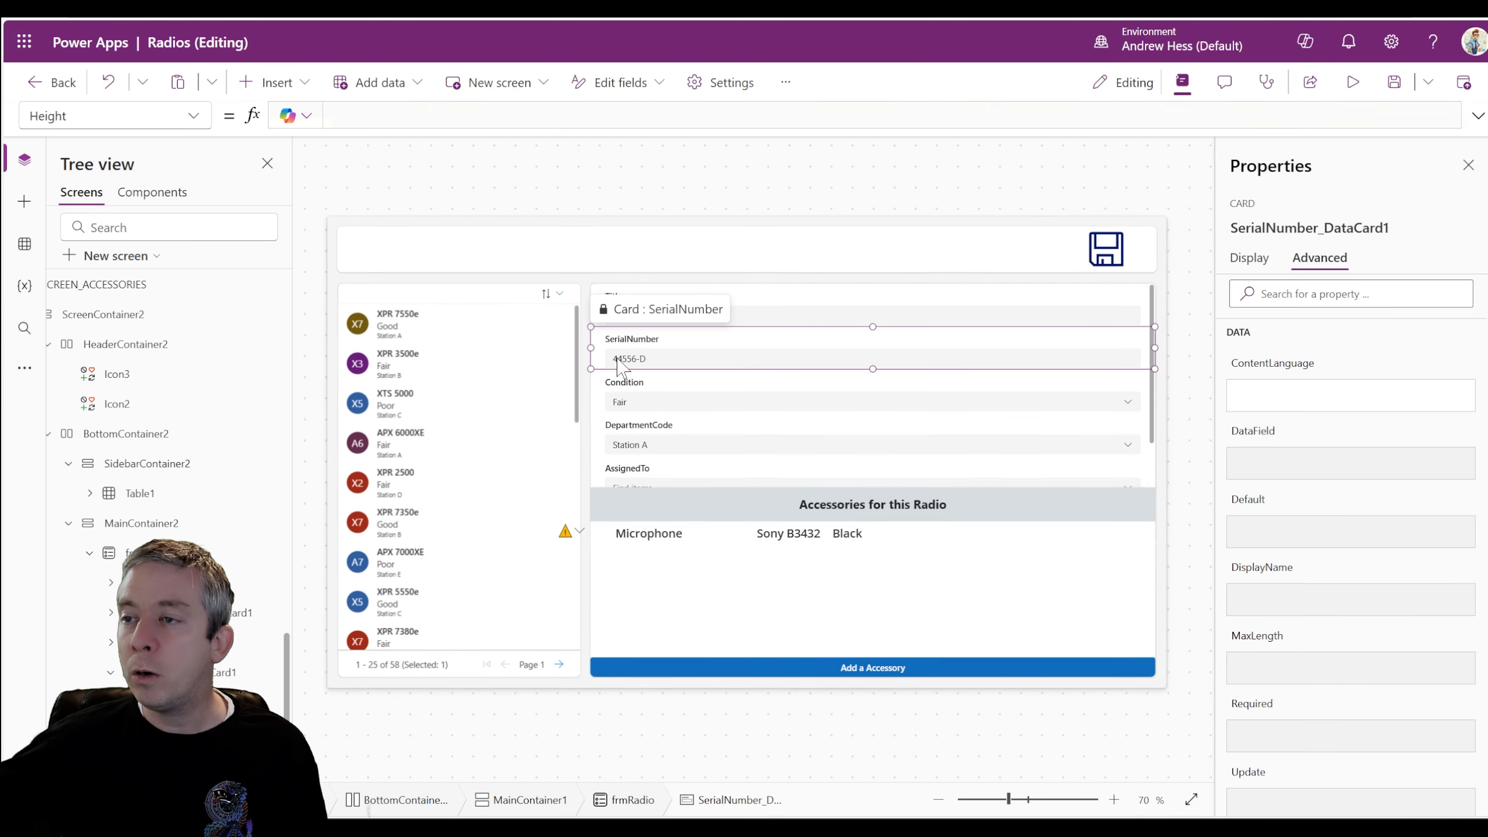
pyautogui.click(1161, 310)
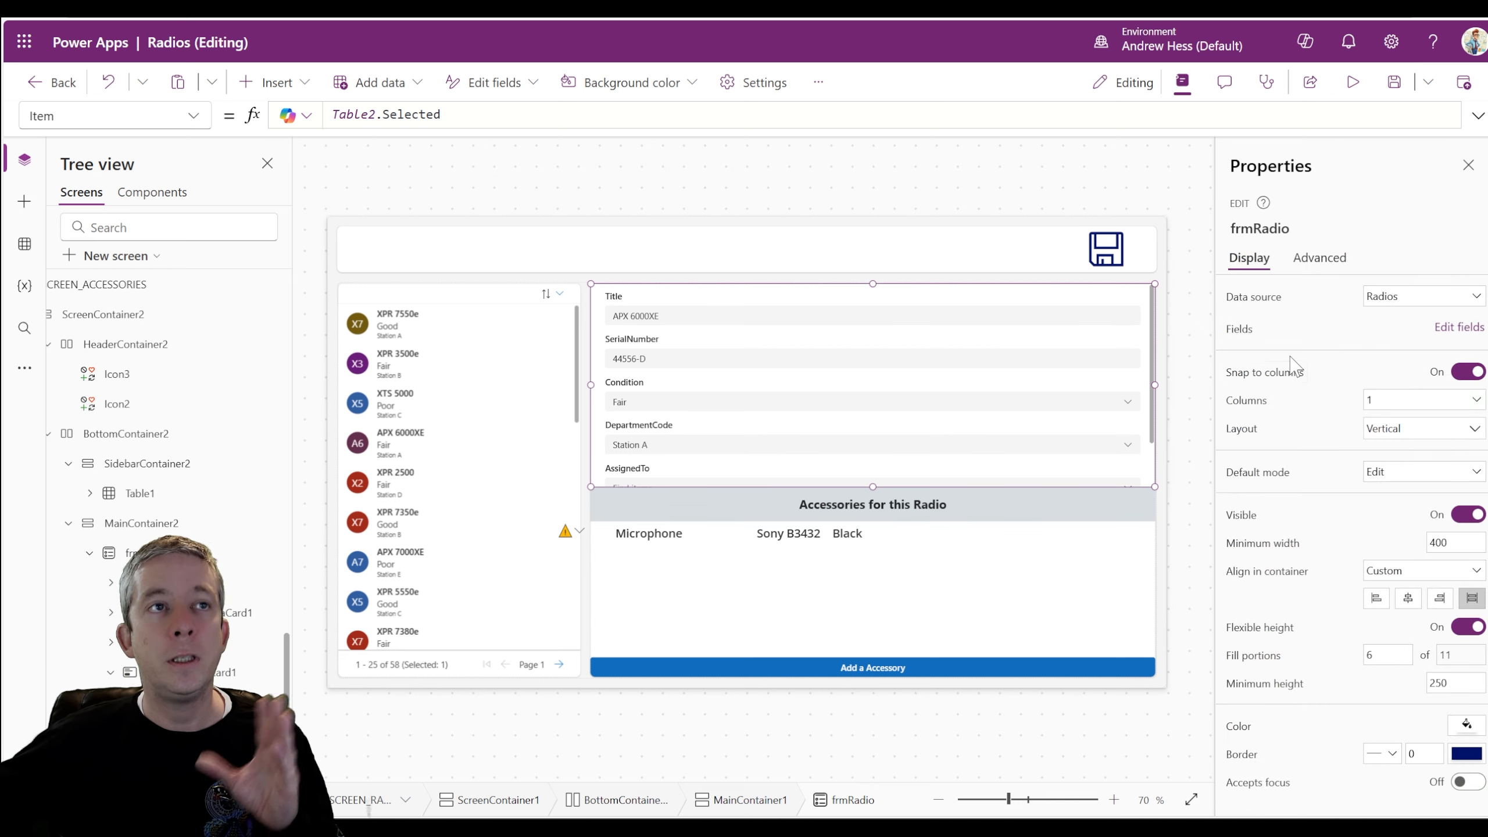
pyautogui.click(1447, 327)
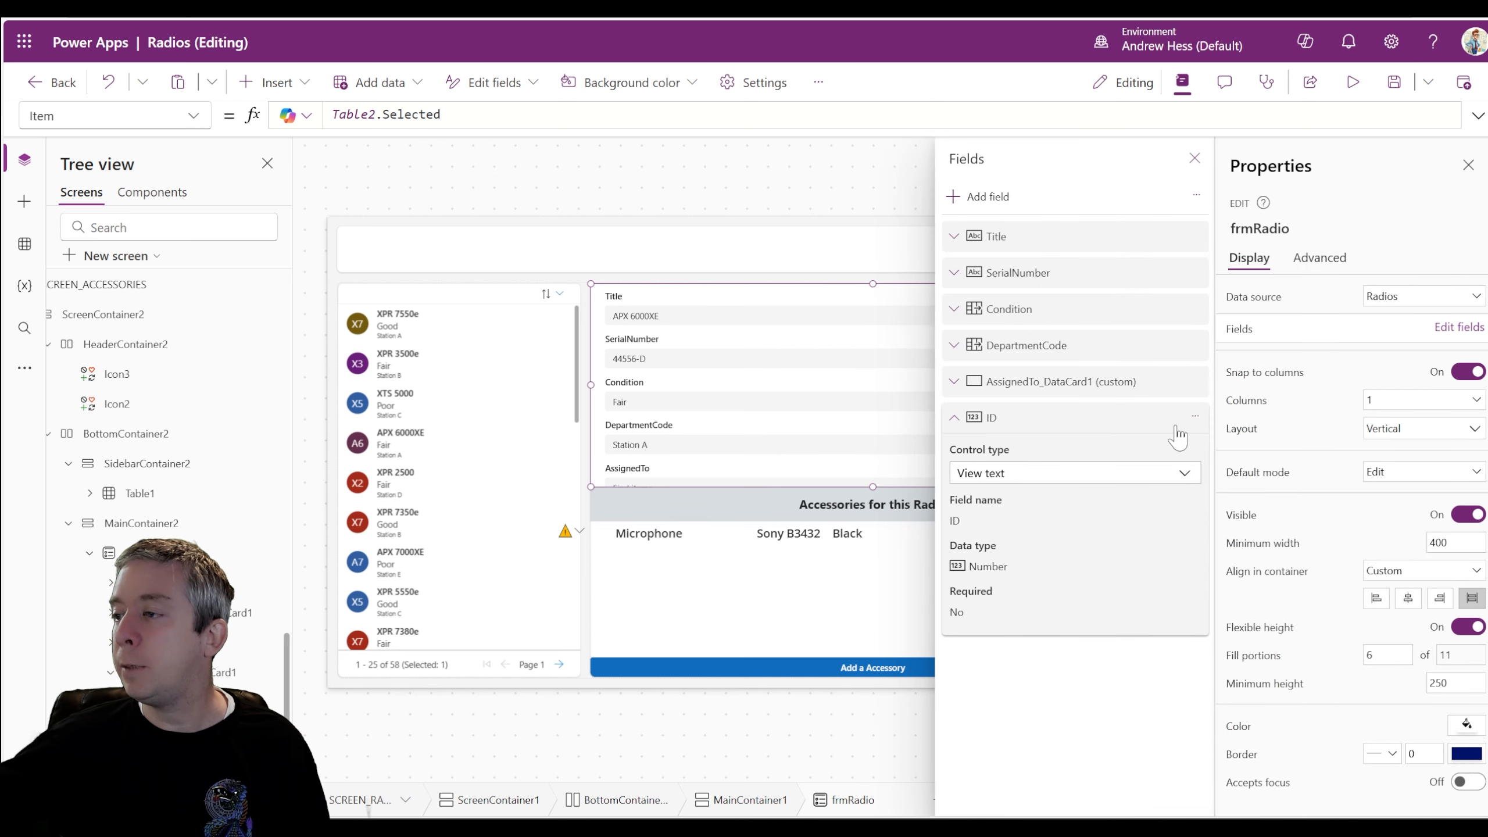
pyautogui.click(1196, 417)
pyautogui.click(1215, 515)
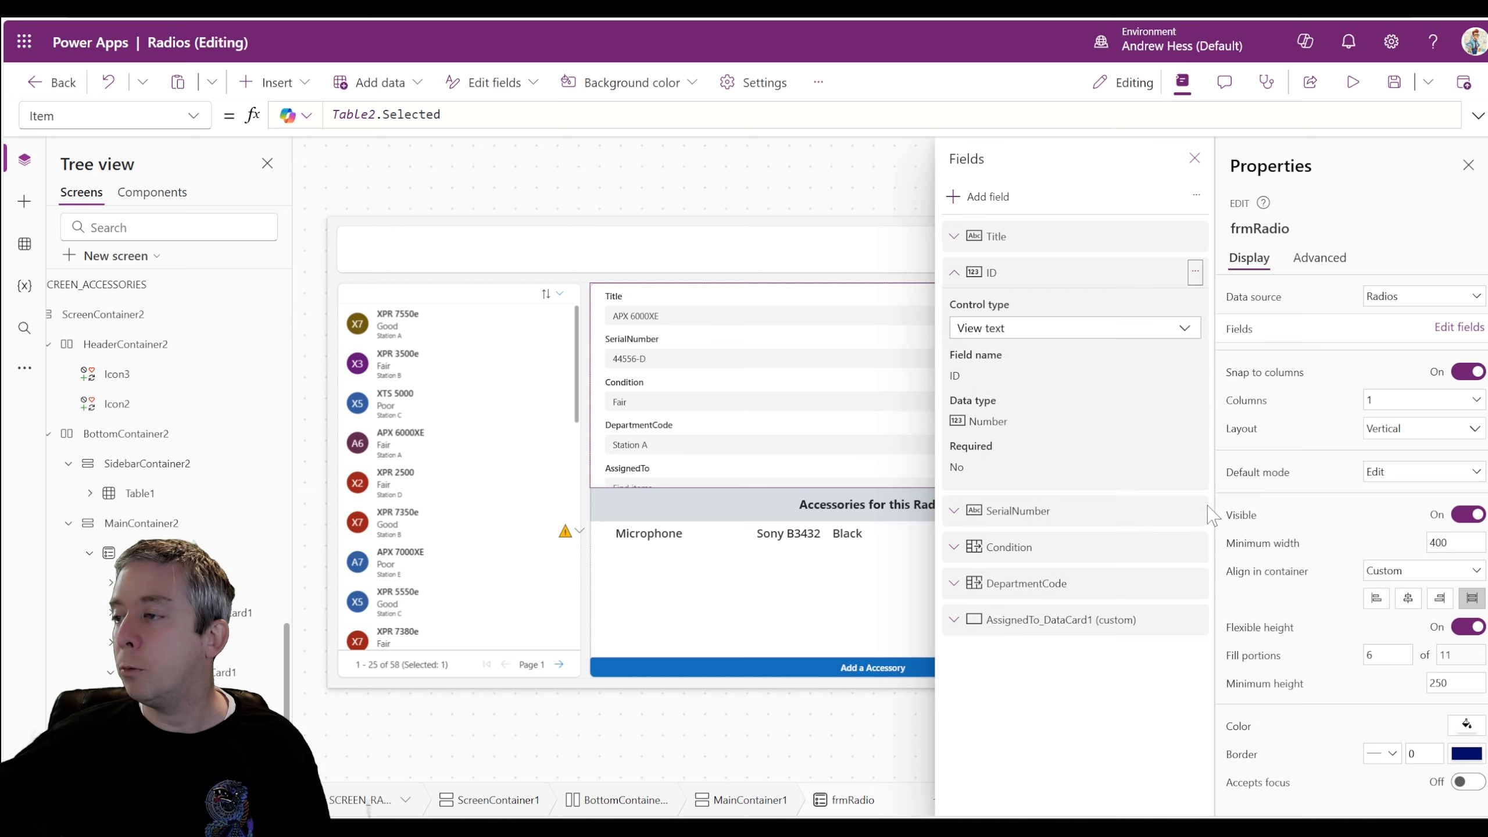
pyautogui.click(1194, 157)
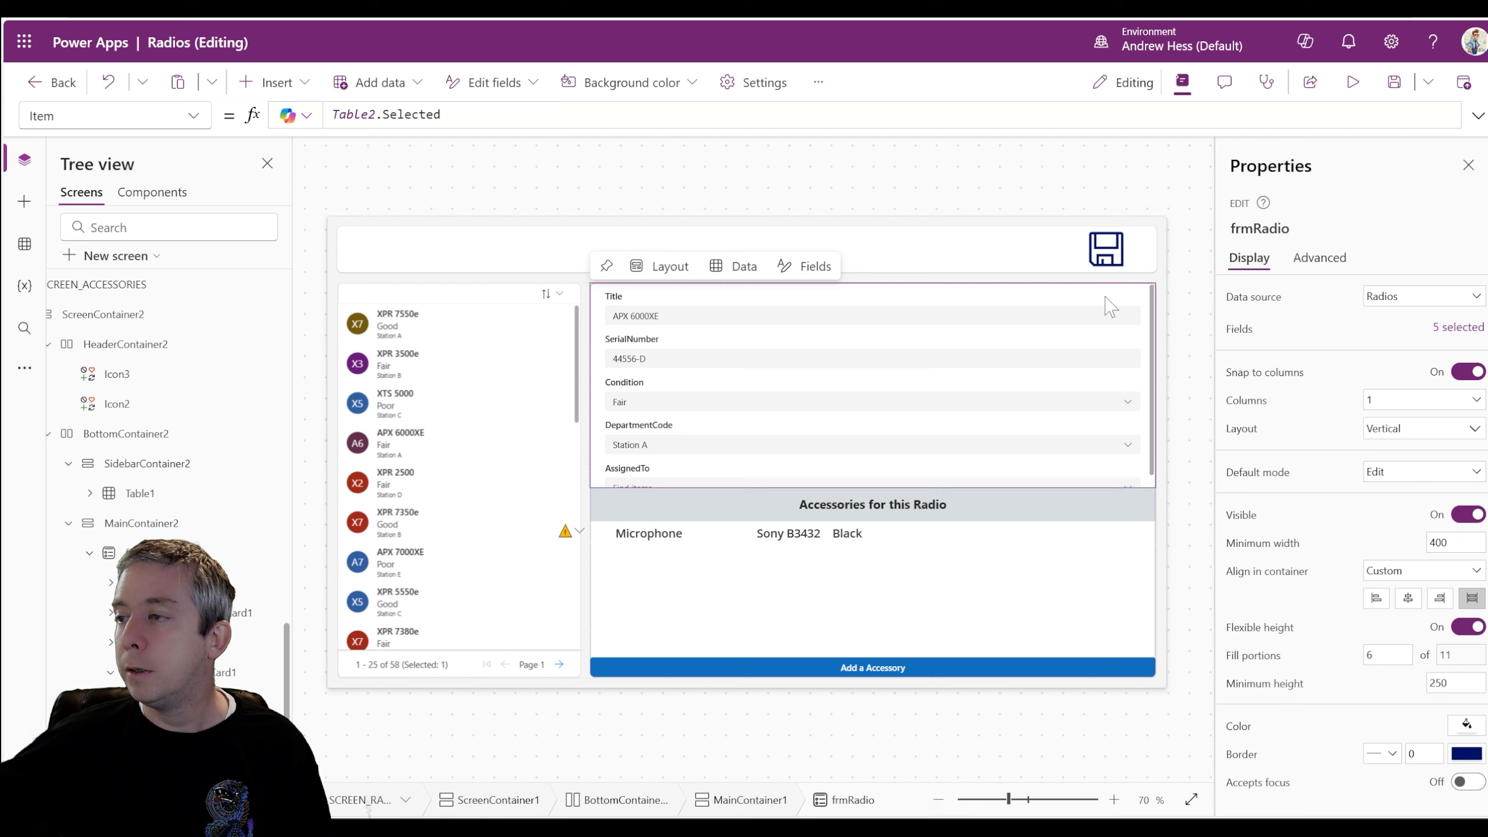
pyautogui.click(1399, 405)
pyautogui.click(1380, 446)
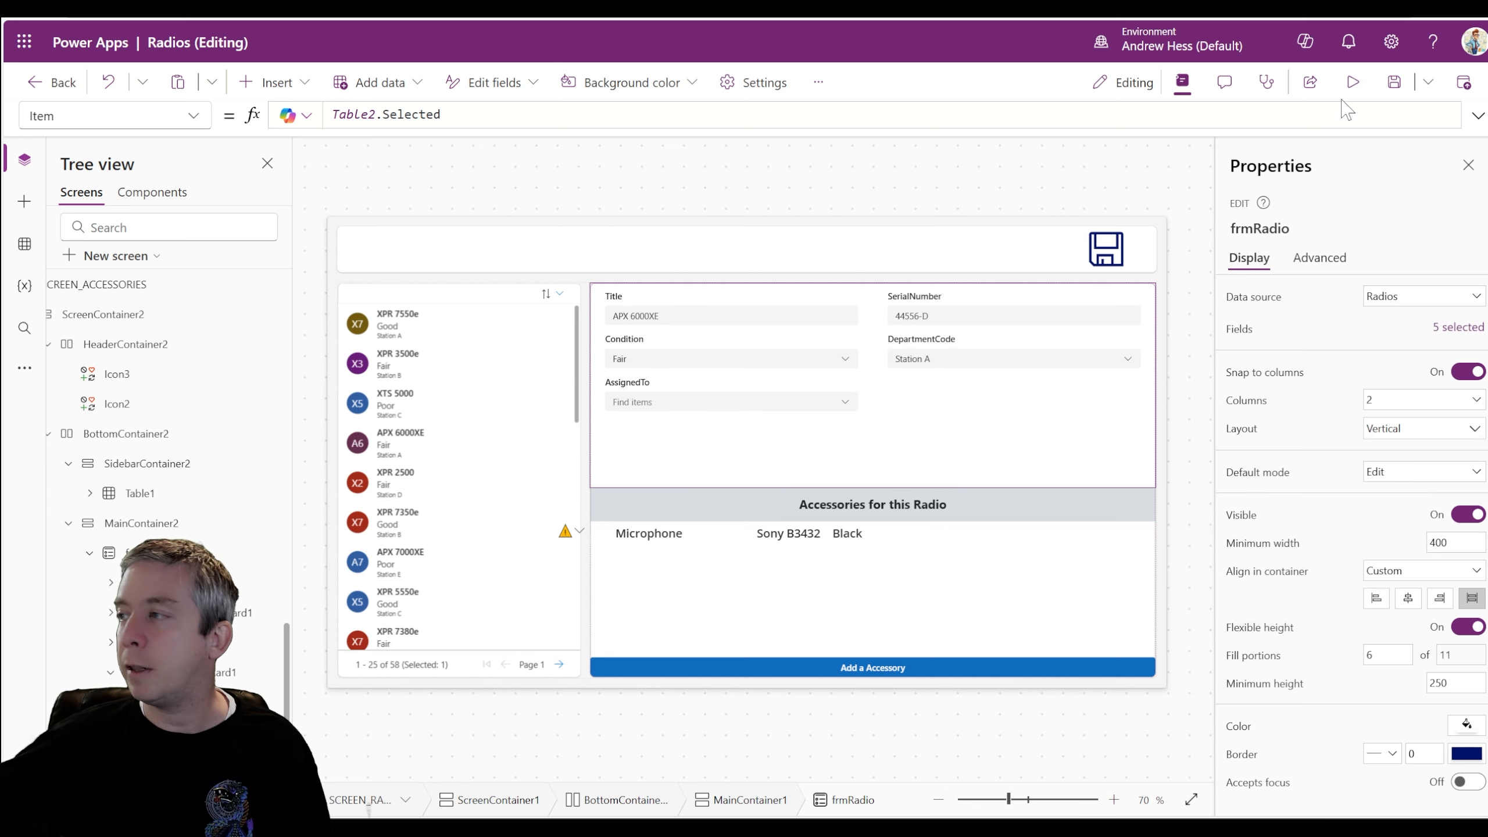
# Step: Preview the app, browse several radios, and assign the XTS 5000 radio to a person and save it
pyautogui.click(1353, 82)
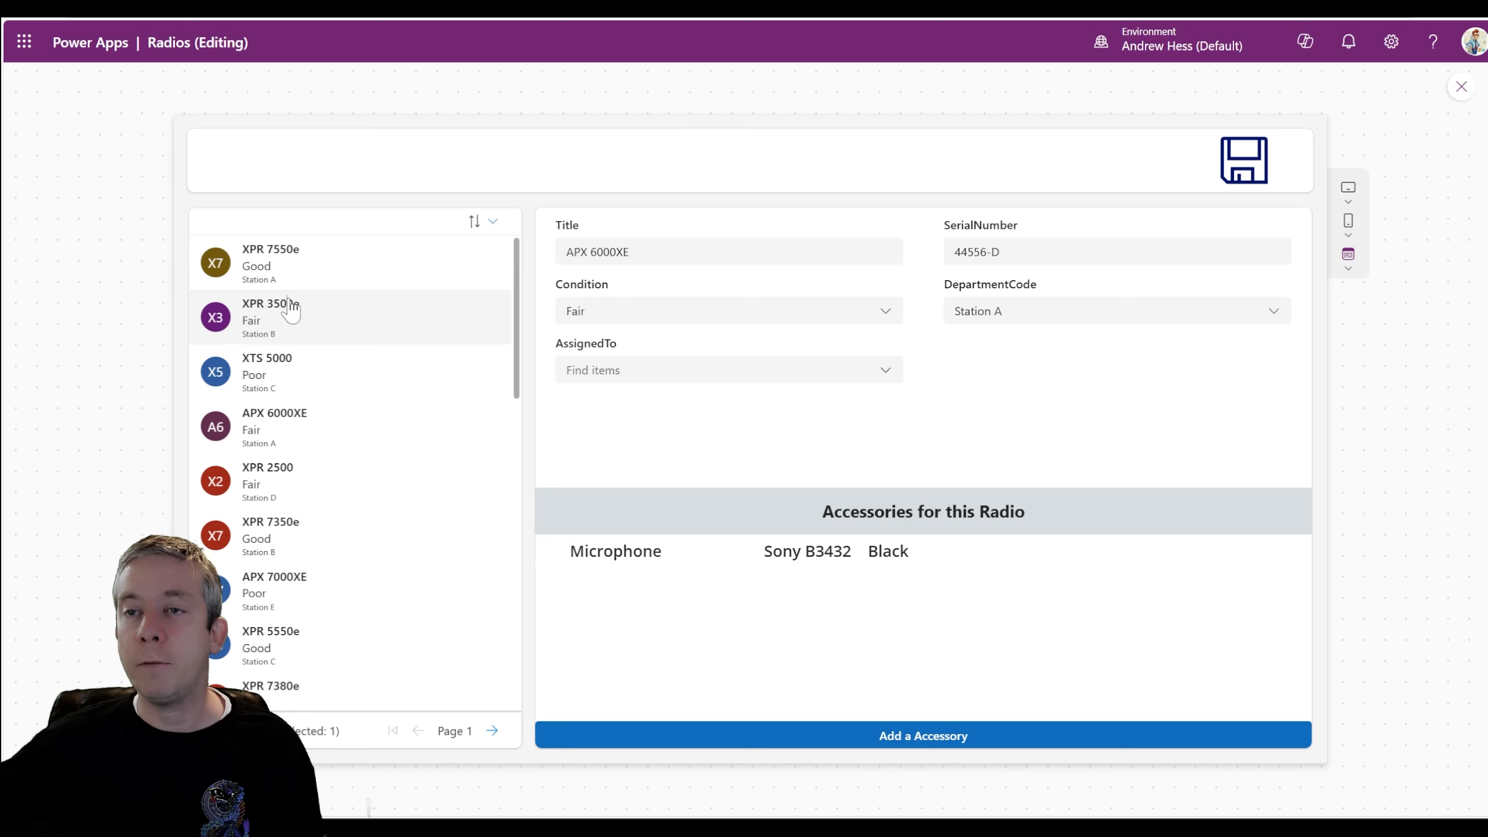
pyautogui.click(291, 311)
pyautogui.click(289, 378)
pyautogui.click(291, 433)
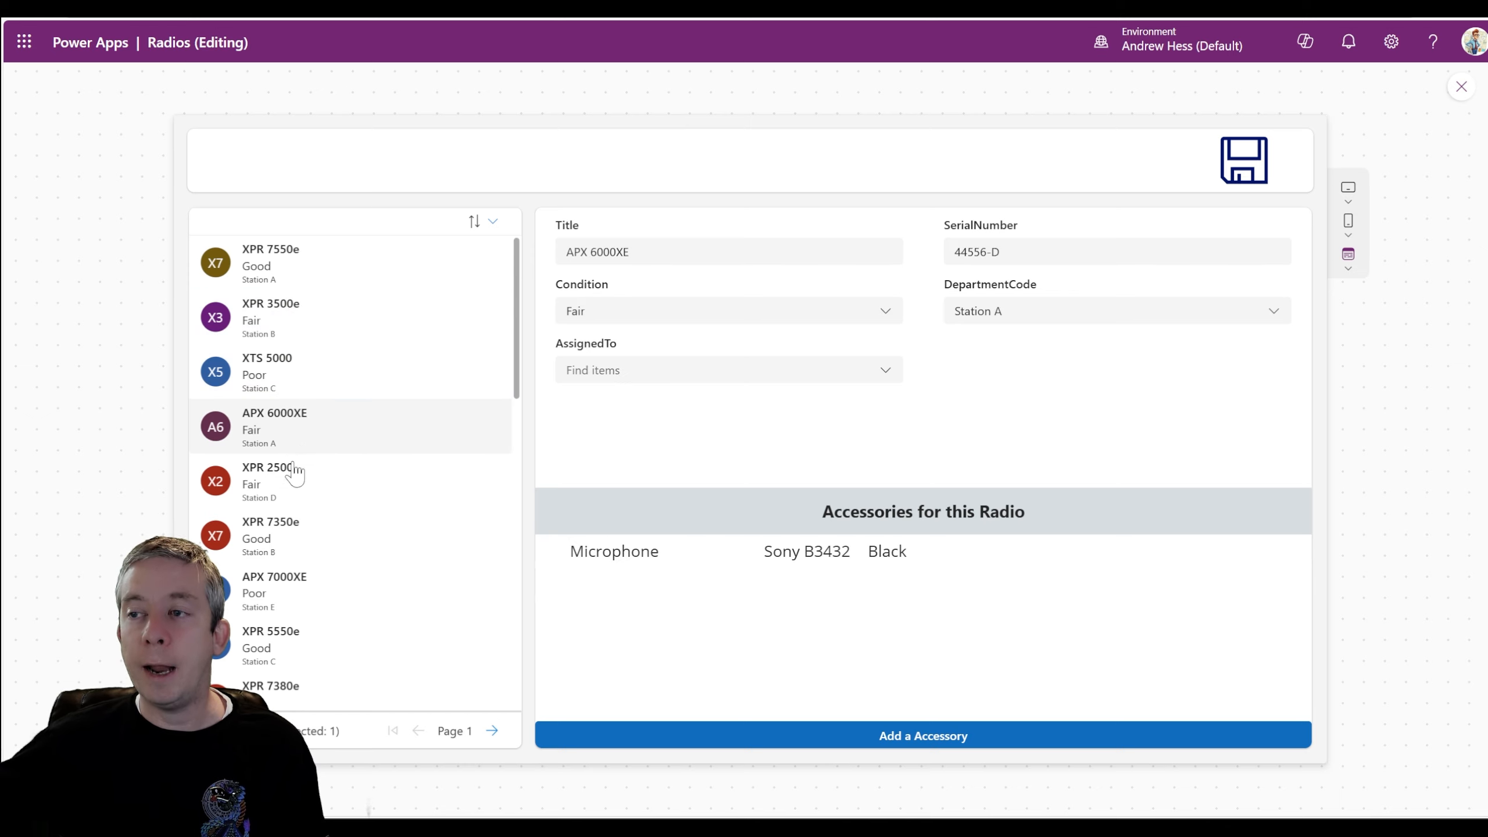
pyautogui.click(287, 372)
pyautogui.click(727, 369)
pyautogui.click(592, 425)
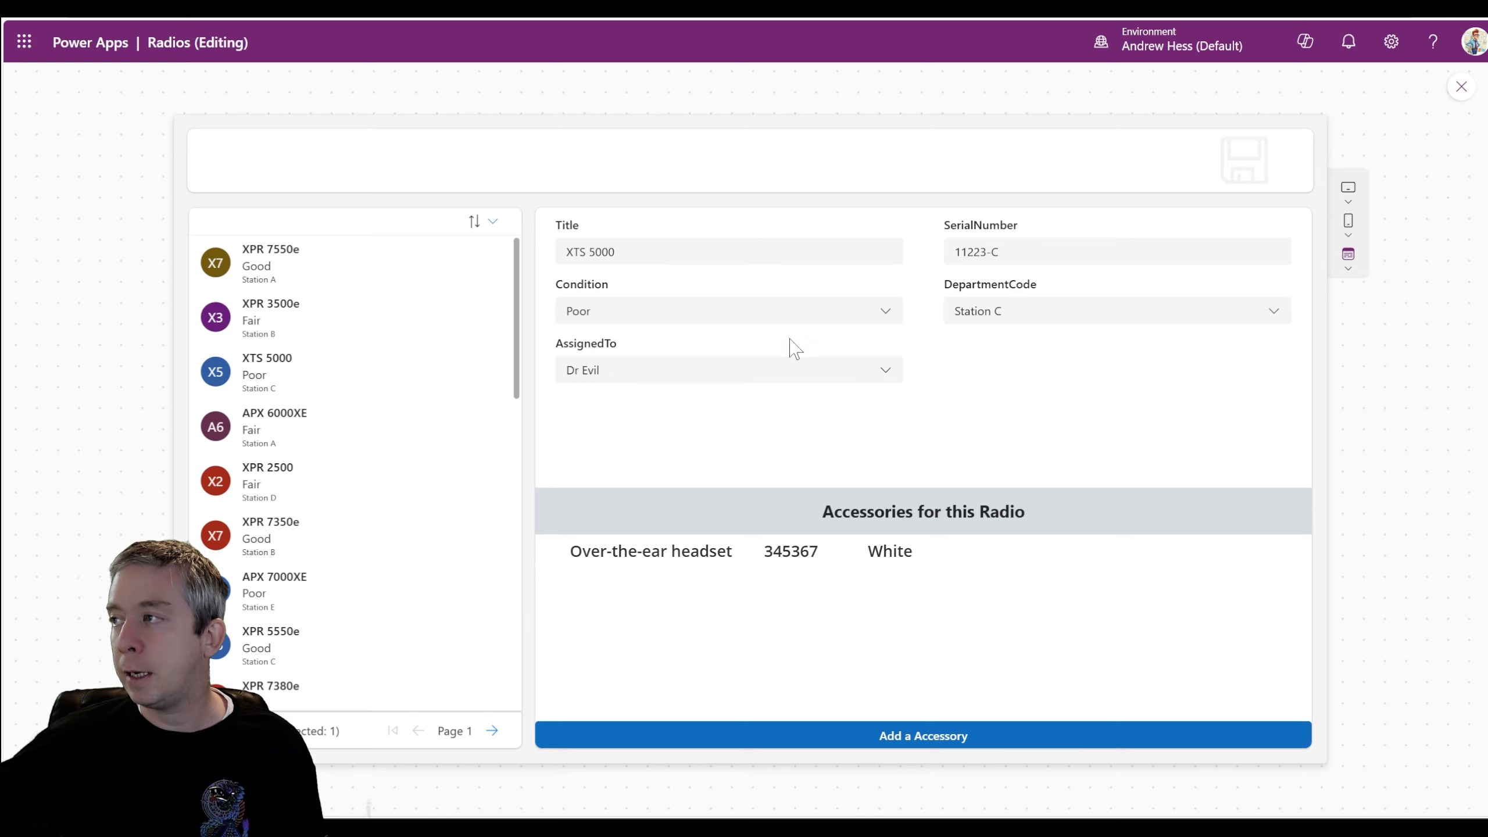
# Step: Assign the XPR 2500 radio to a person and save the record
pyautogui.click(279, 464)
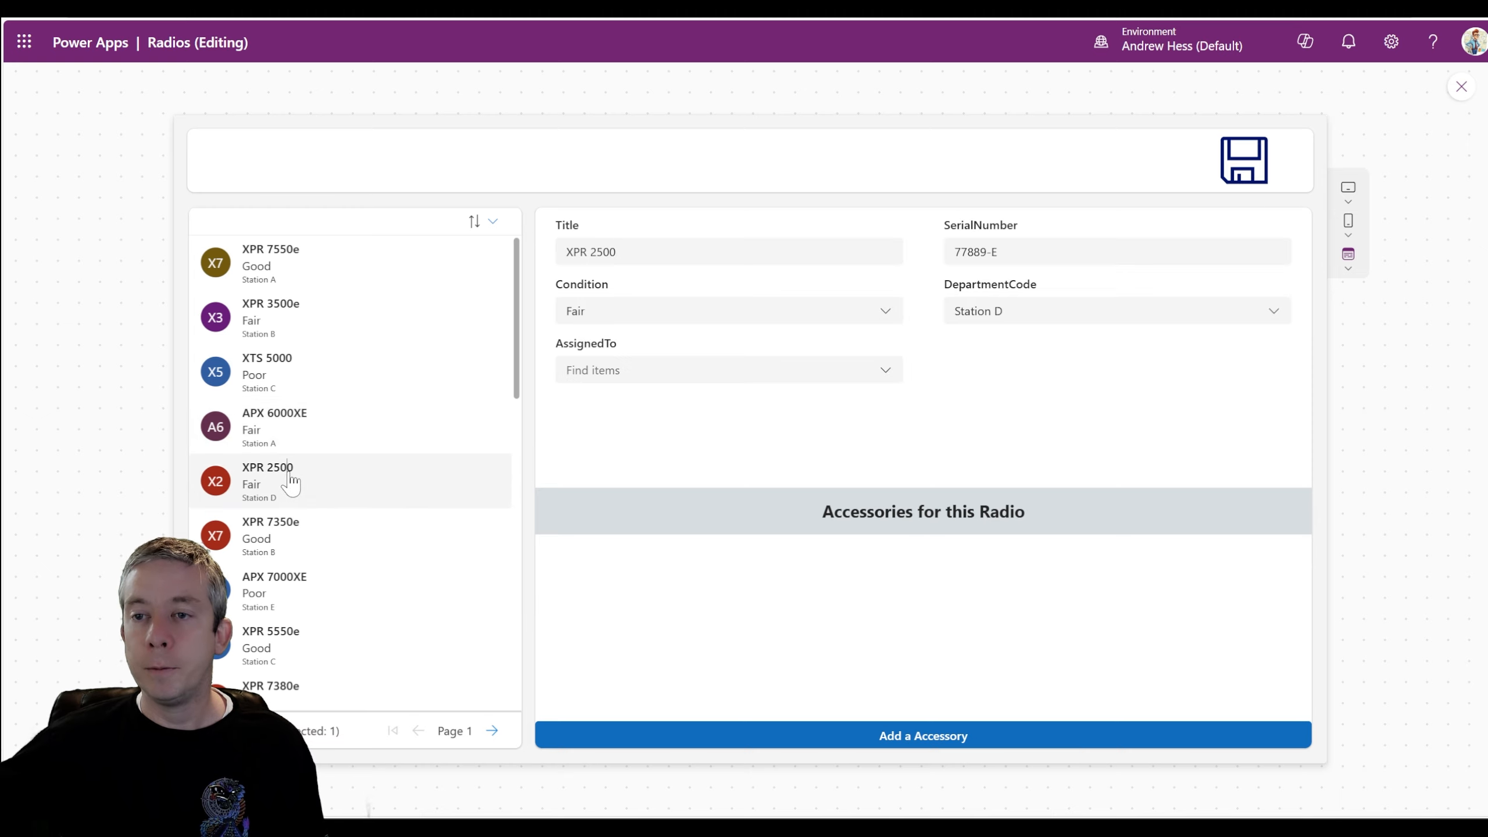
pyautogui.click(644, 375)
pyautogui.click(589, 430)
pyautogui.click(1237, 170)
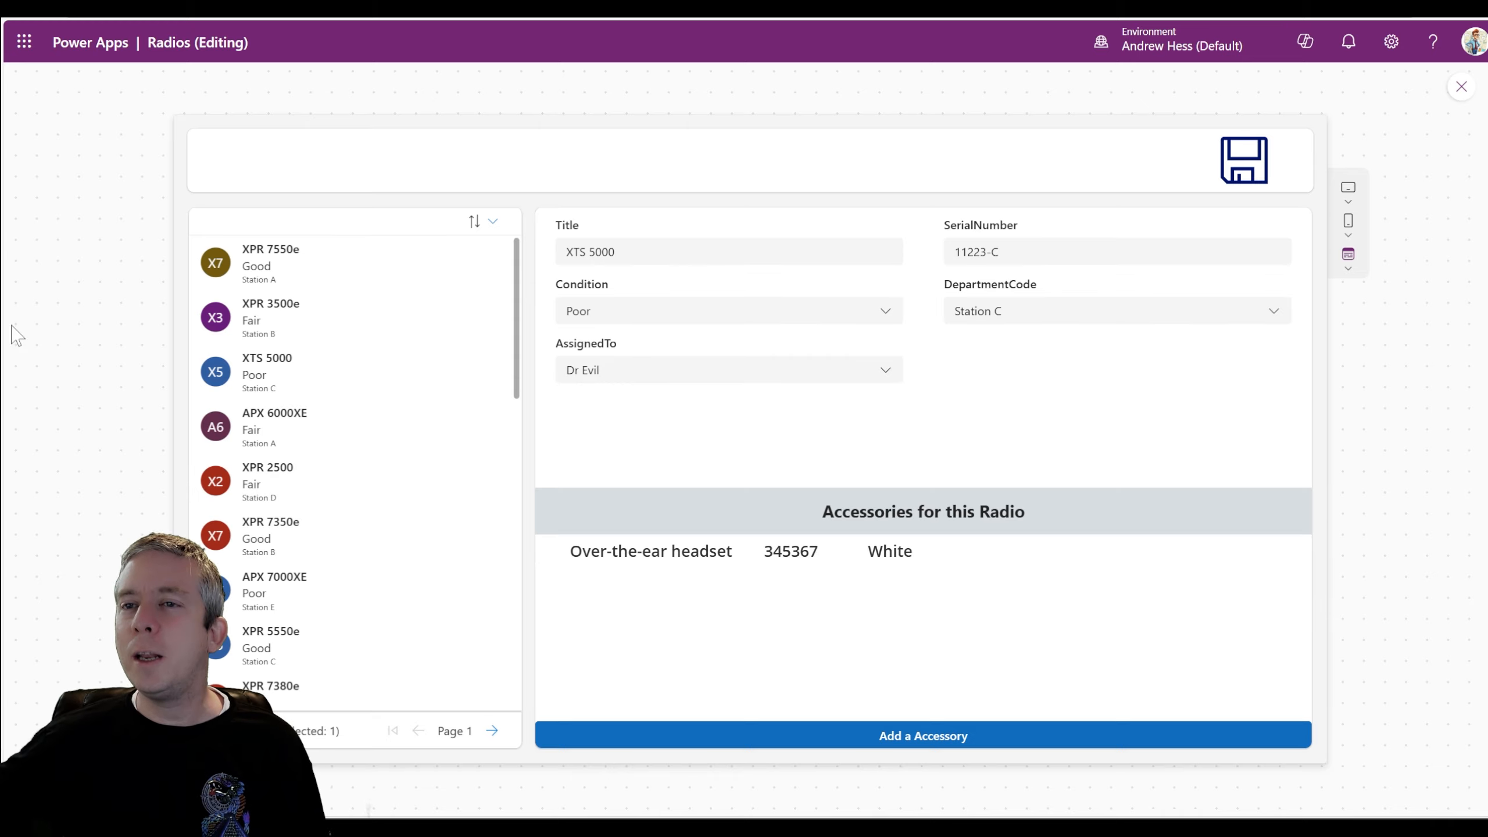
# Step: Start a new accessory for the XPR 7550e radio and title it External Speaker, copying the name from the Copilot accessory list
pyautogui.click(355, 271)
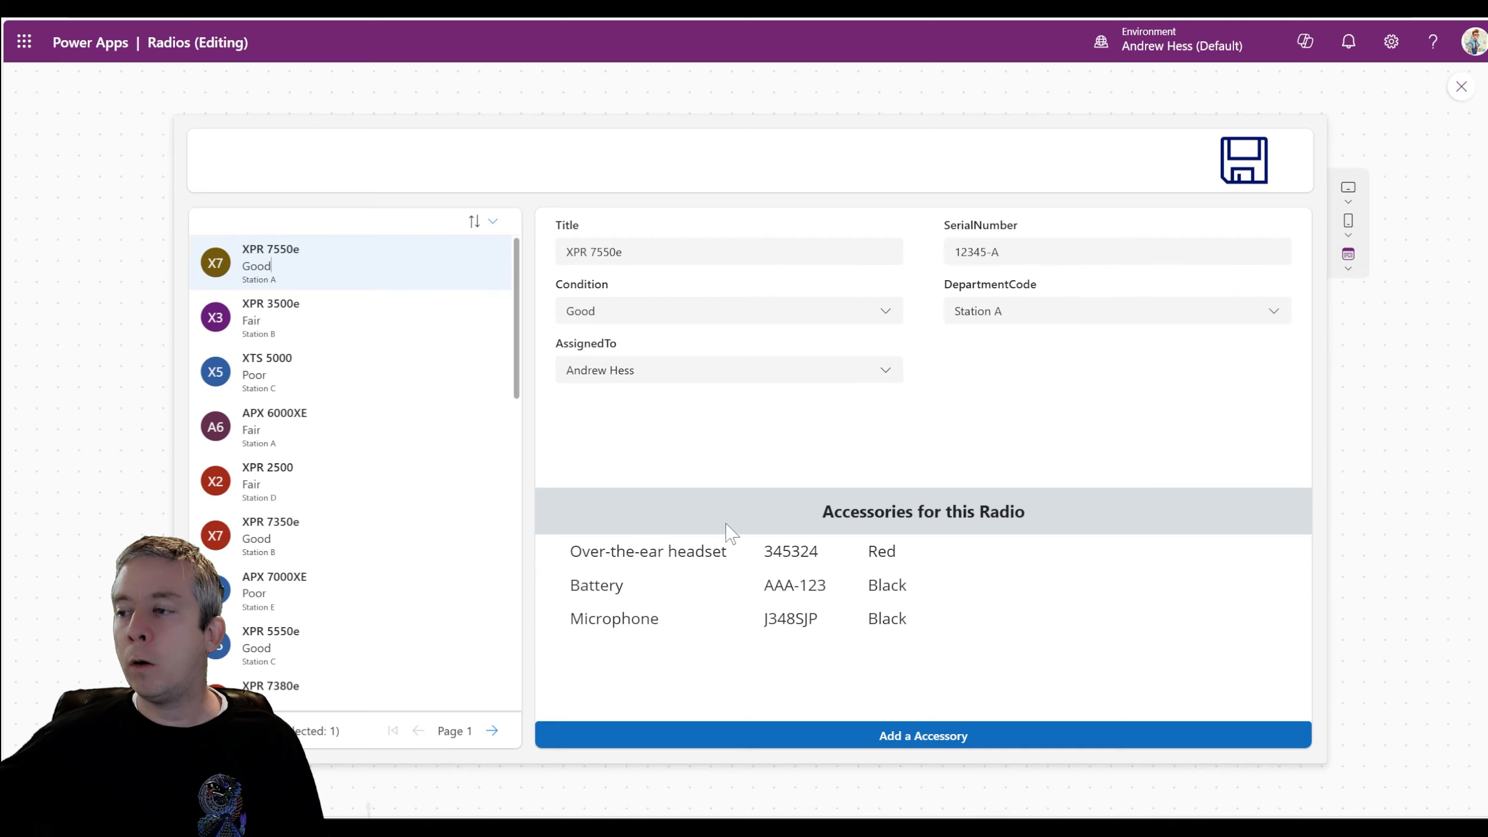
pyautogui.click(827, 724)
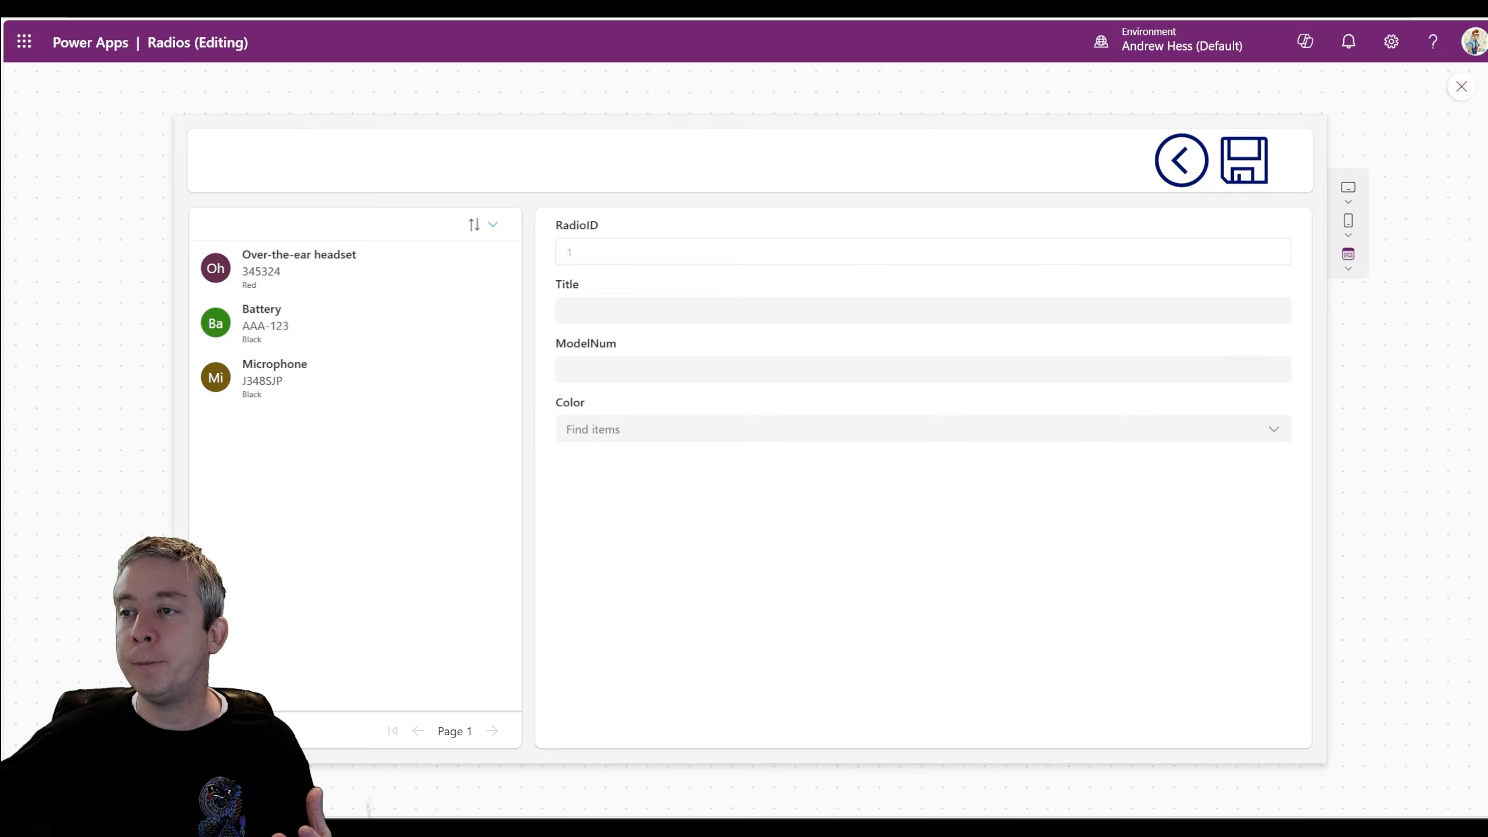
pyautogui.click(568, 310)
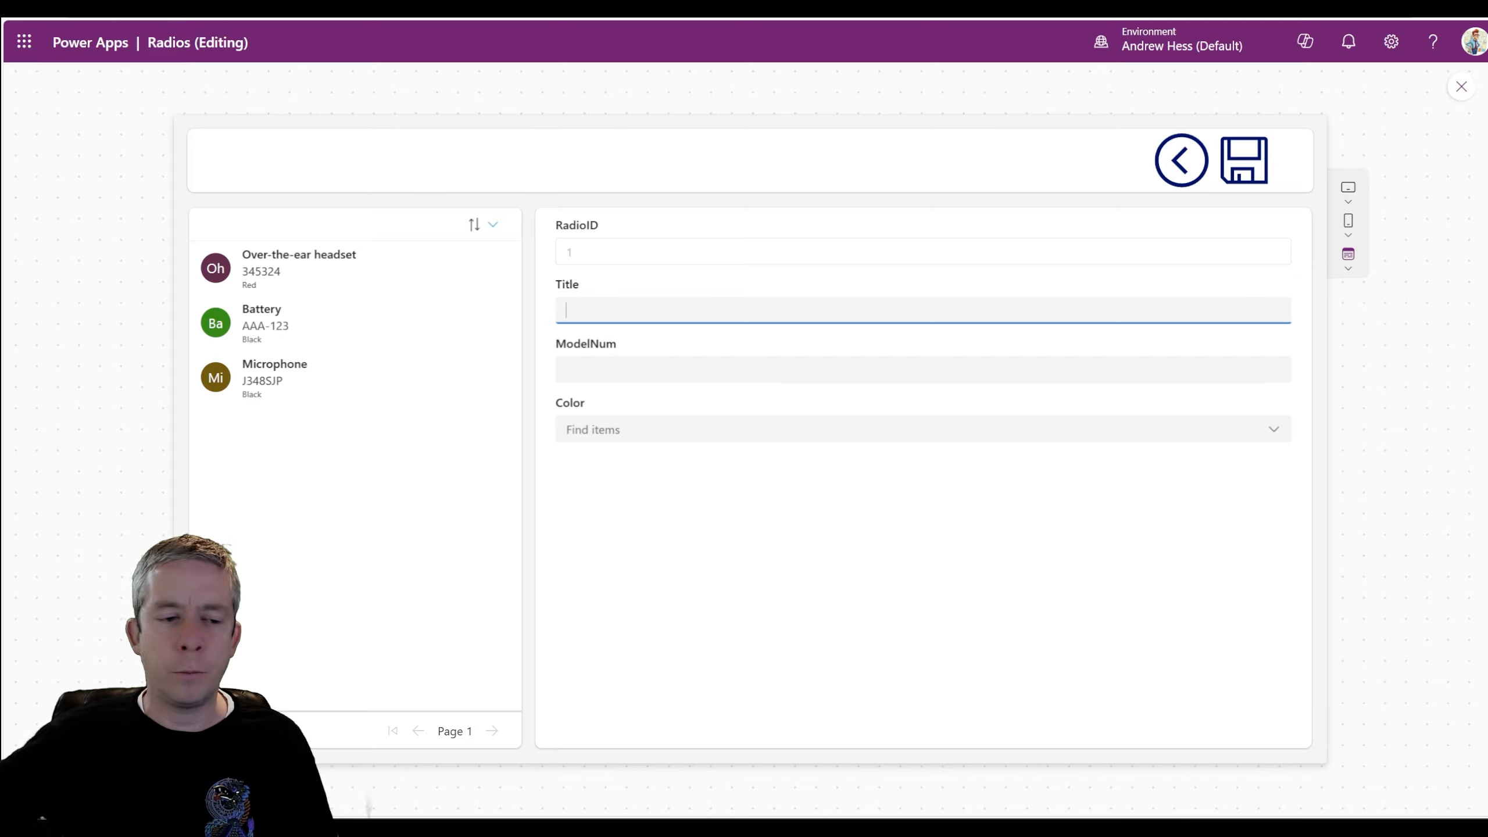
pyautogui.click(389, 794)
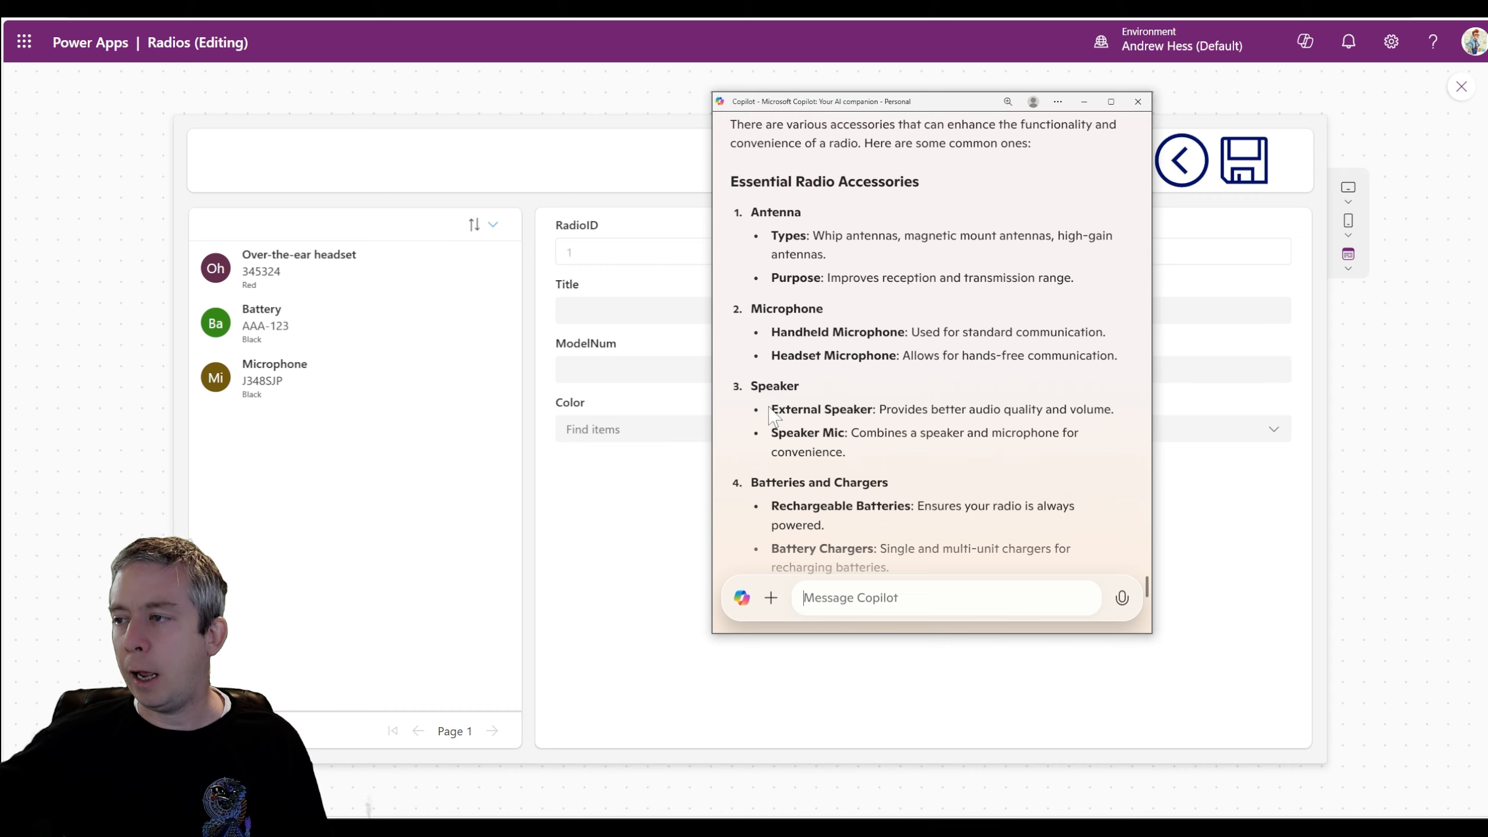
pyautogui.moveTo(771, 413); pyautogui.dragTo(860, 410)
pyautogui.hotkey('ctrl', 'c')
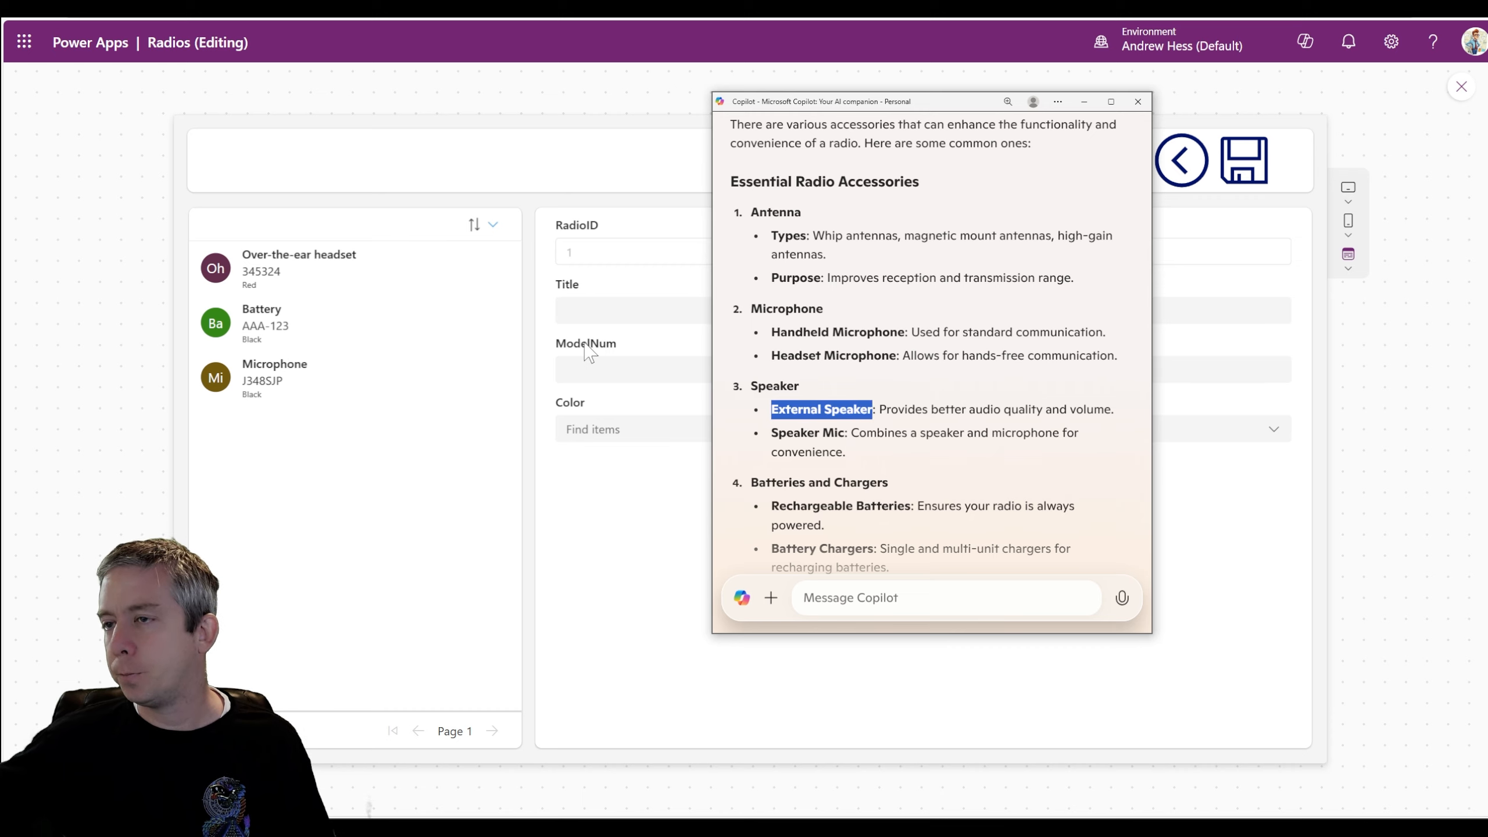
pyautogui.click(586, 317)
pyautogui.hotkey('ctrl', 'v')
# Step: Give the External Speaker accessory model number 12 and color Red, and save it
pyautogui.press('Tab')
pyautogui.write('12')
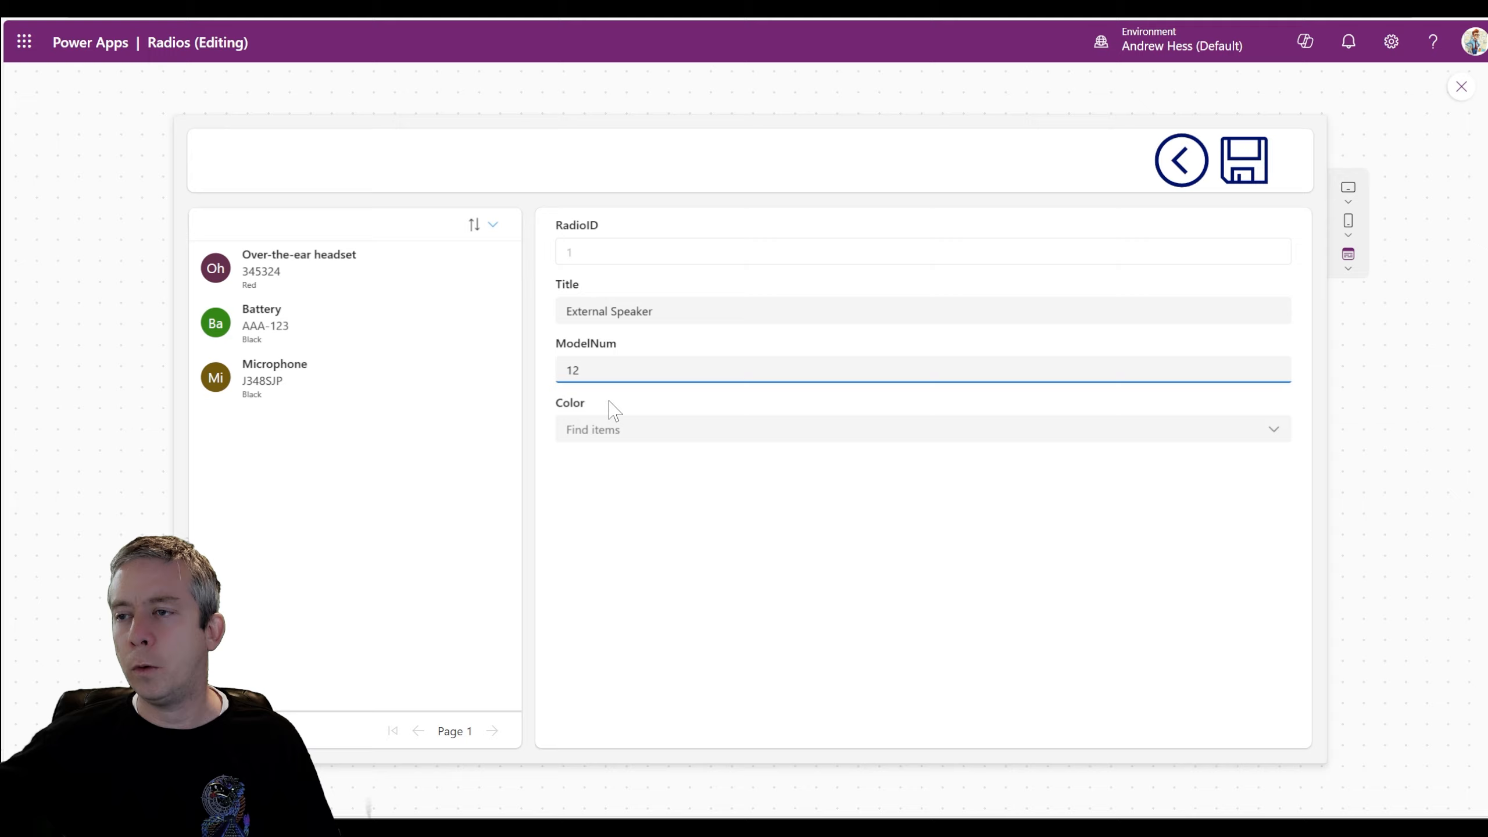
pyautogui.click(604, 429)
pyautogui.click(592, 469)
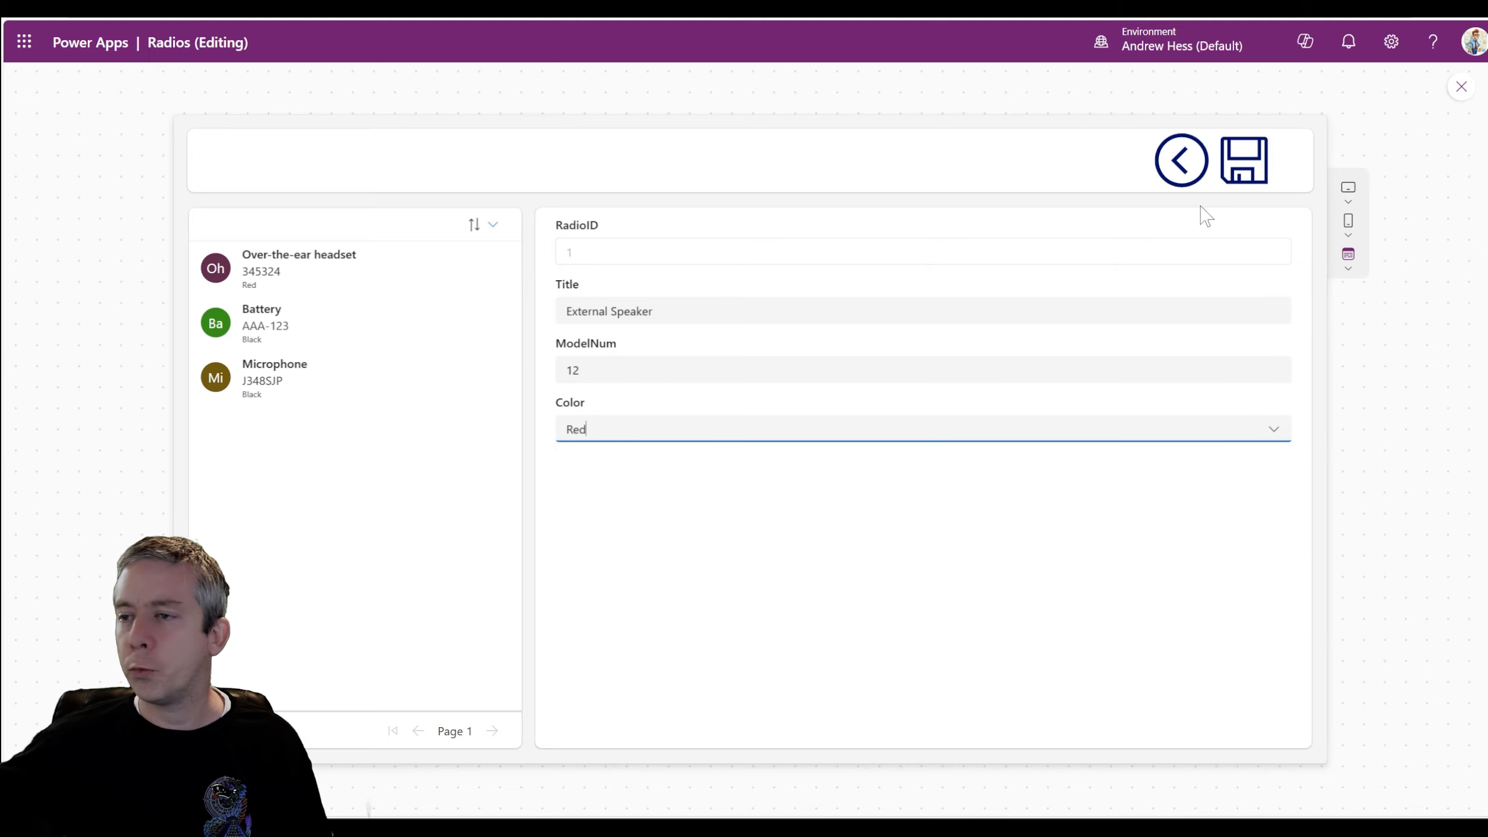
pyautogui.click(1233, 175)
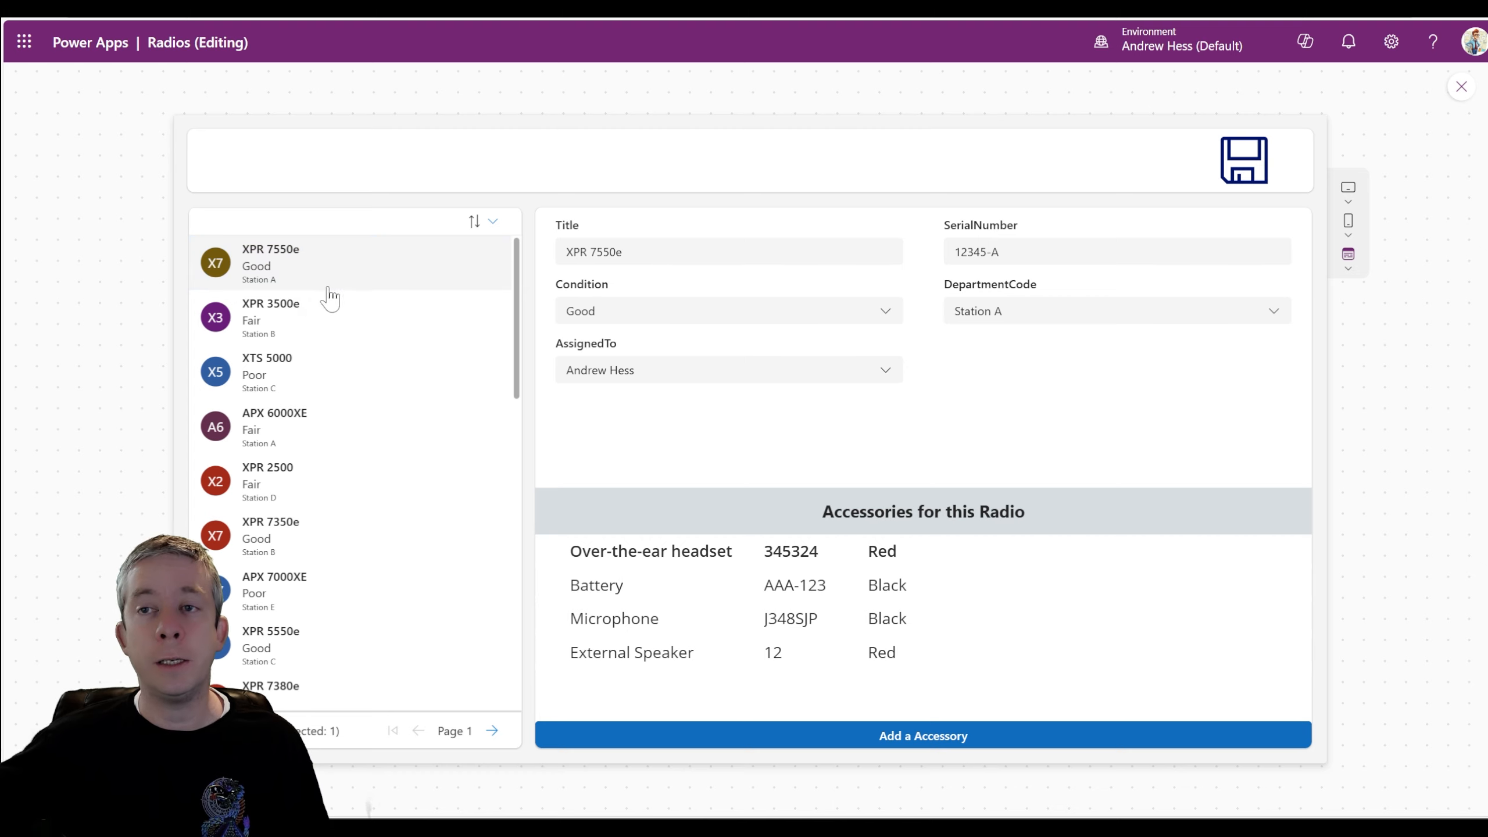
# Step: Check the accessories of the XPR 3500e, XTS 5000 and XPR 7550e radios, close the preview and inspect the warning in the editor
pyautogui.click(290, 316)
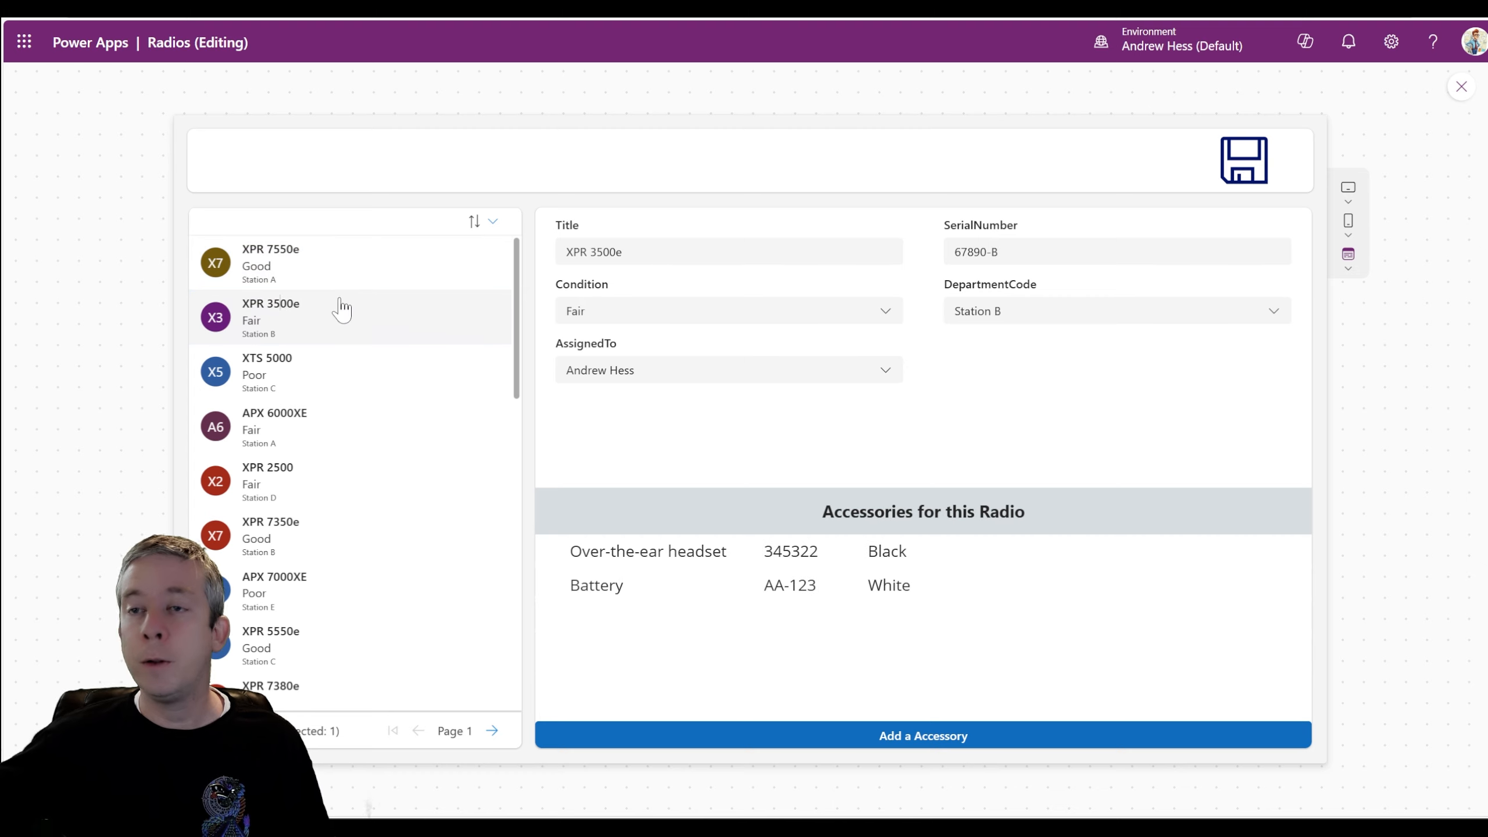
pyautogui.click(291, 390)
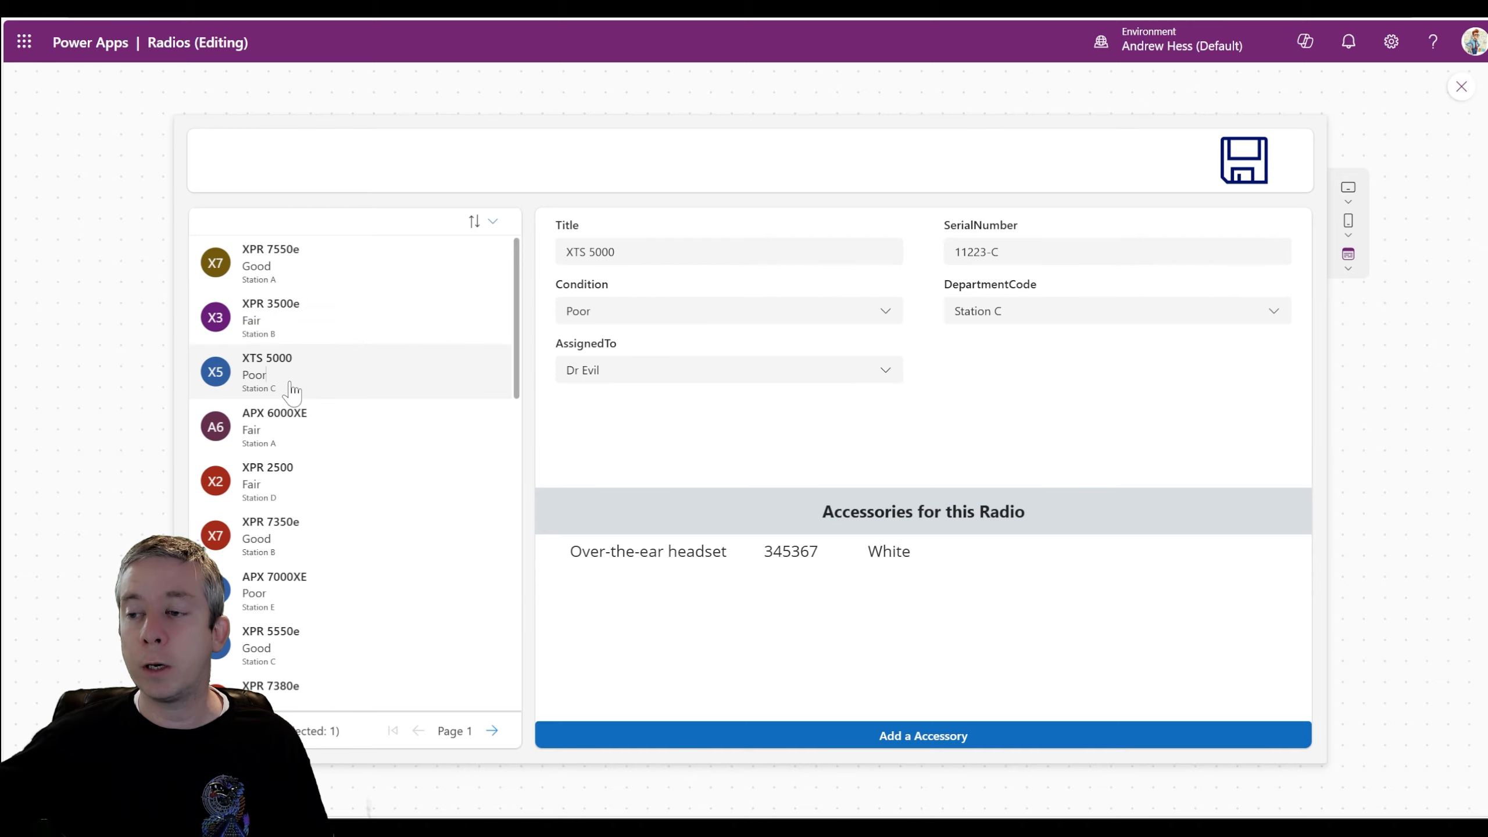
pyautogui.click(296, 275)
pyautogui.click(1461, 86)
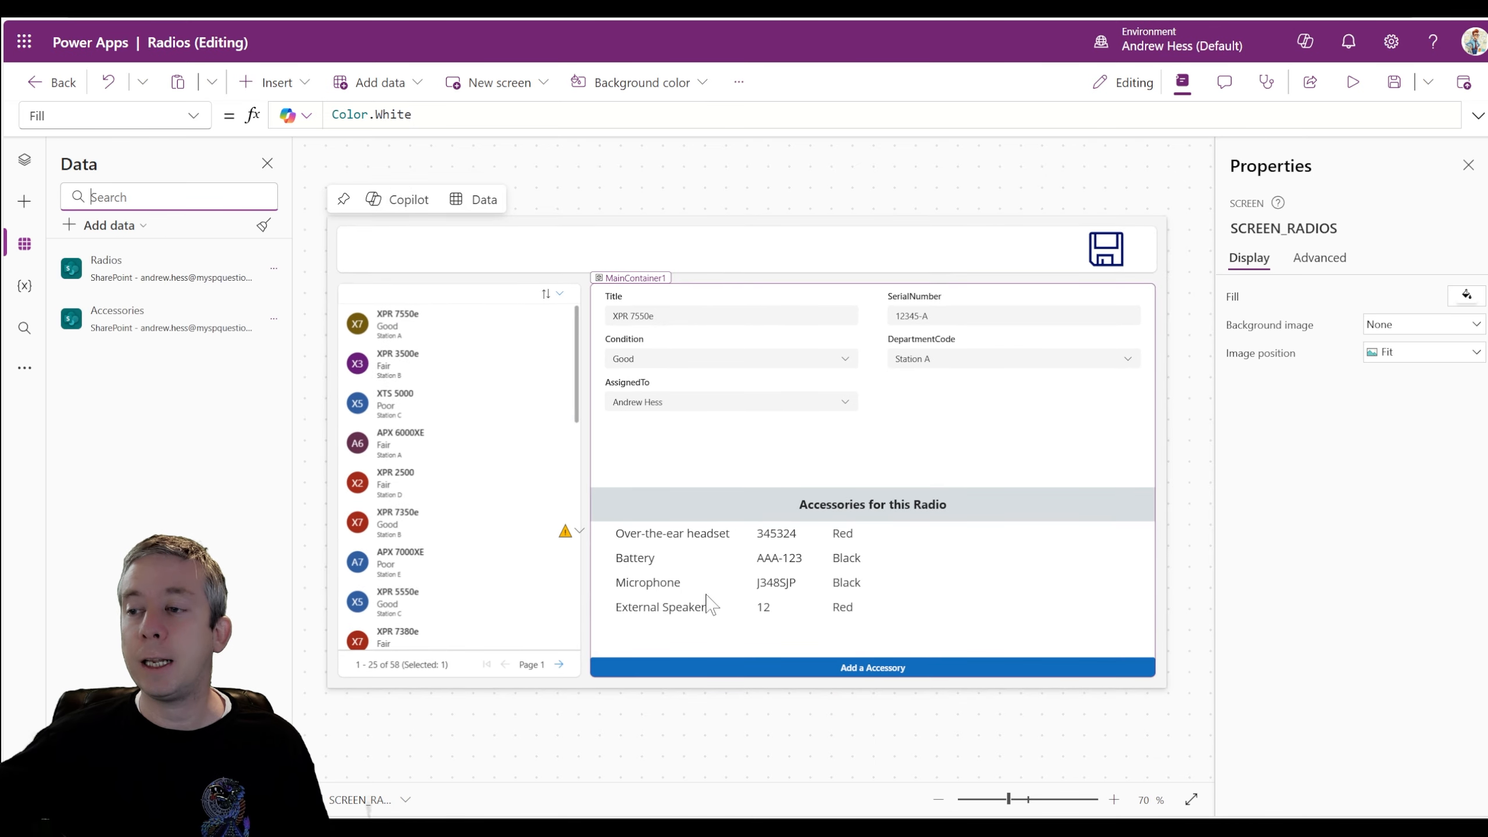
pyautogui.click(573, 534)
pyautogui.click(607, 557)
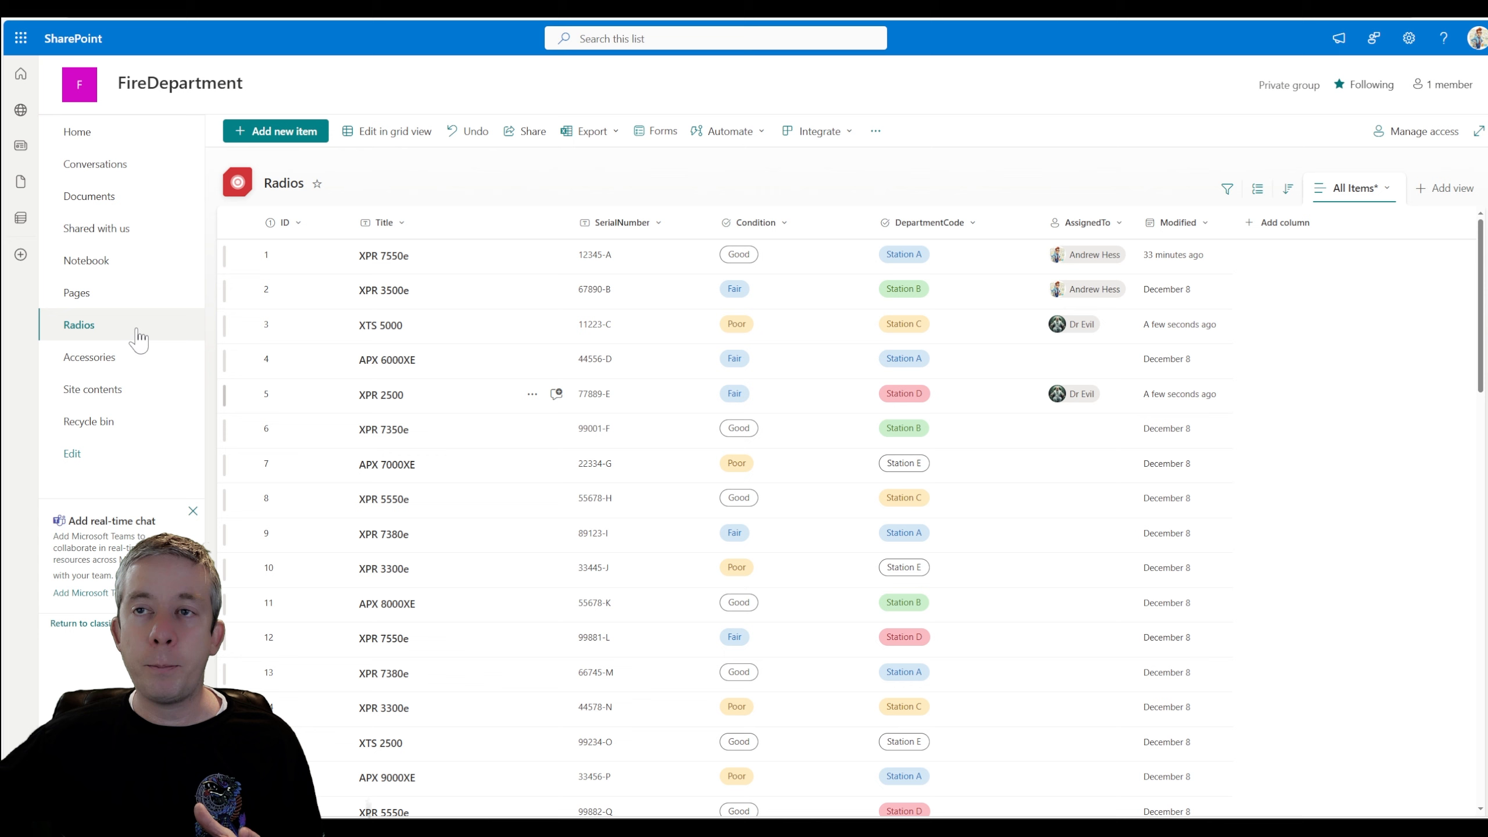
# Step: Look over the Radios list's Power Apps integration options and its new item form in SharePoint, leaving the form without saving
pyautogui.click(849, 140)
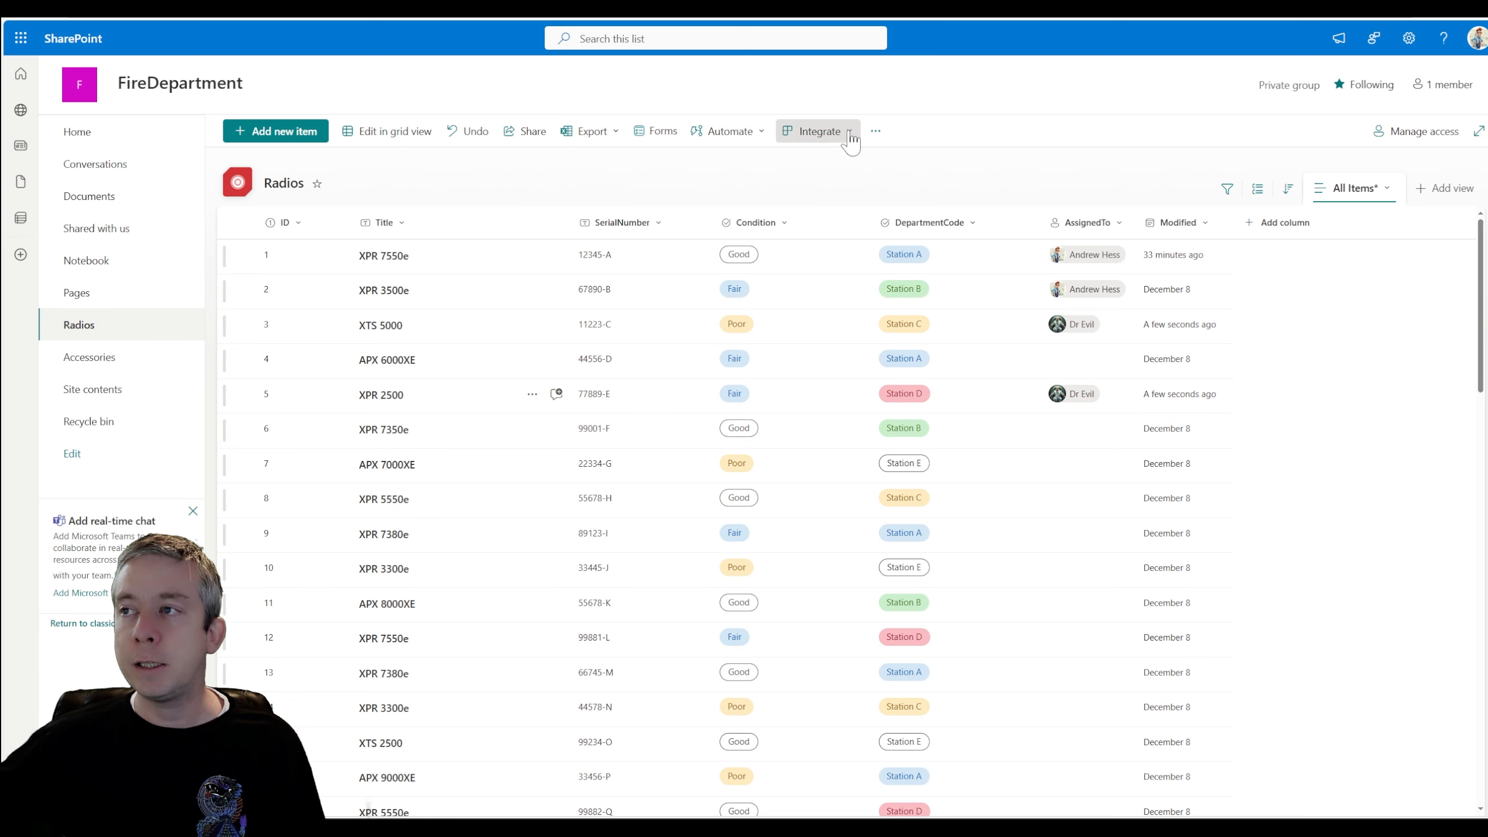
pyautogui.moveTo(792, 170)
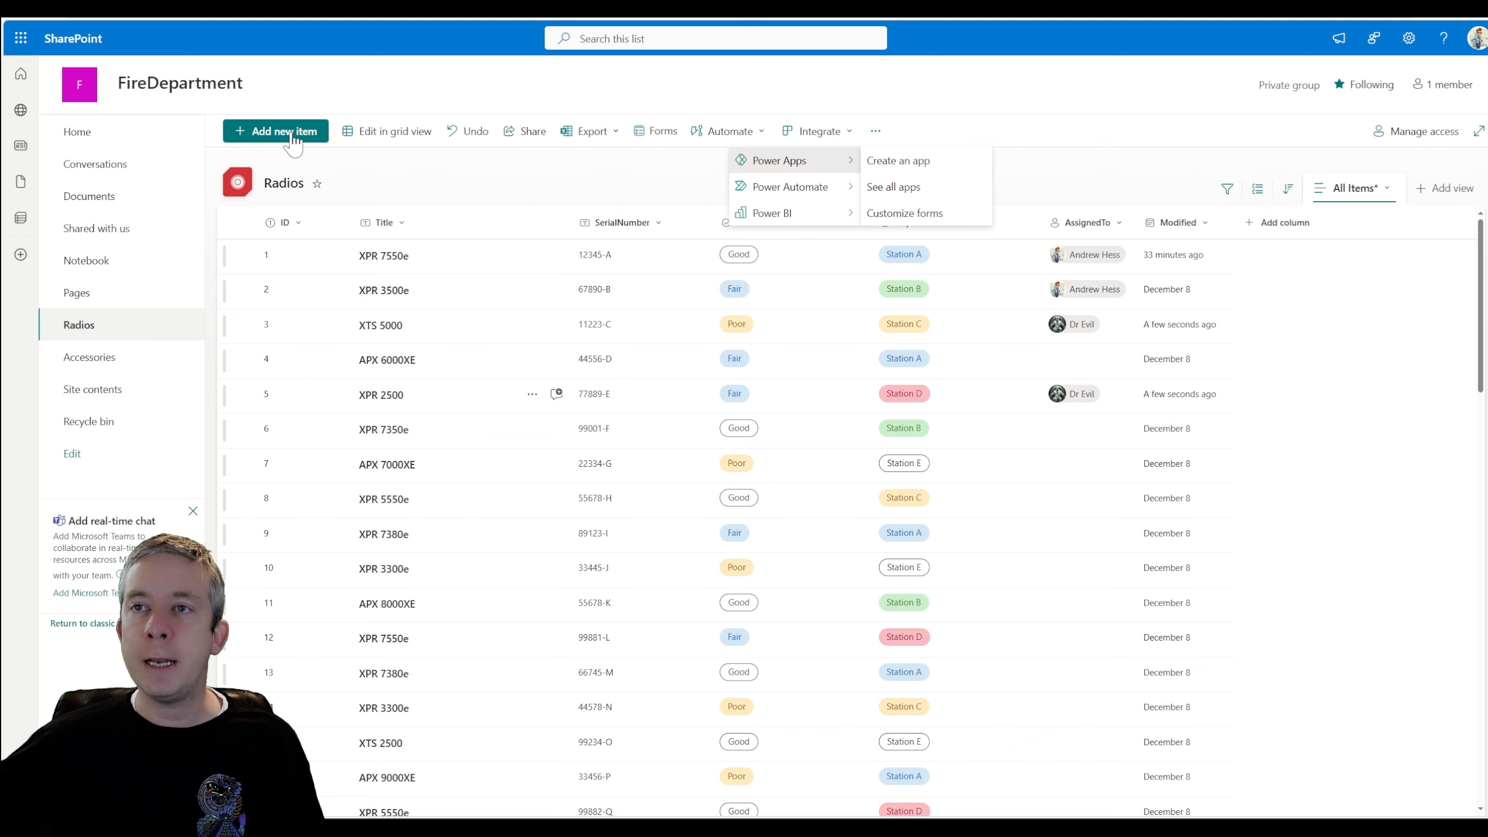
pyautogui.click(315, 136)
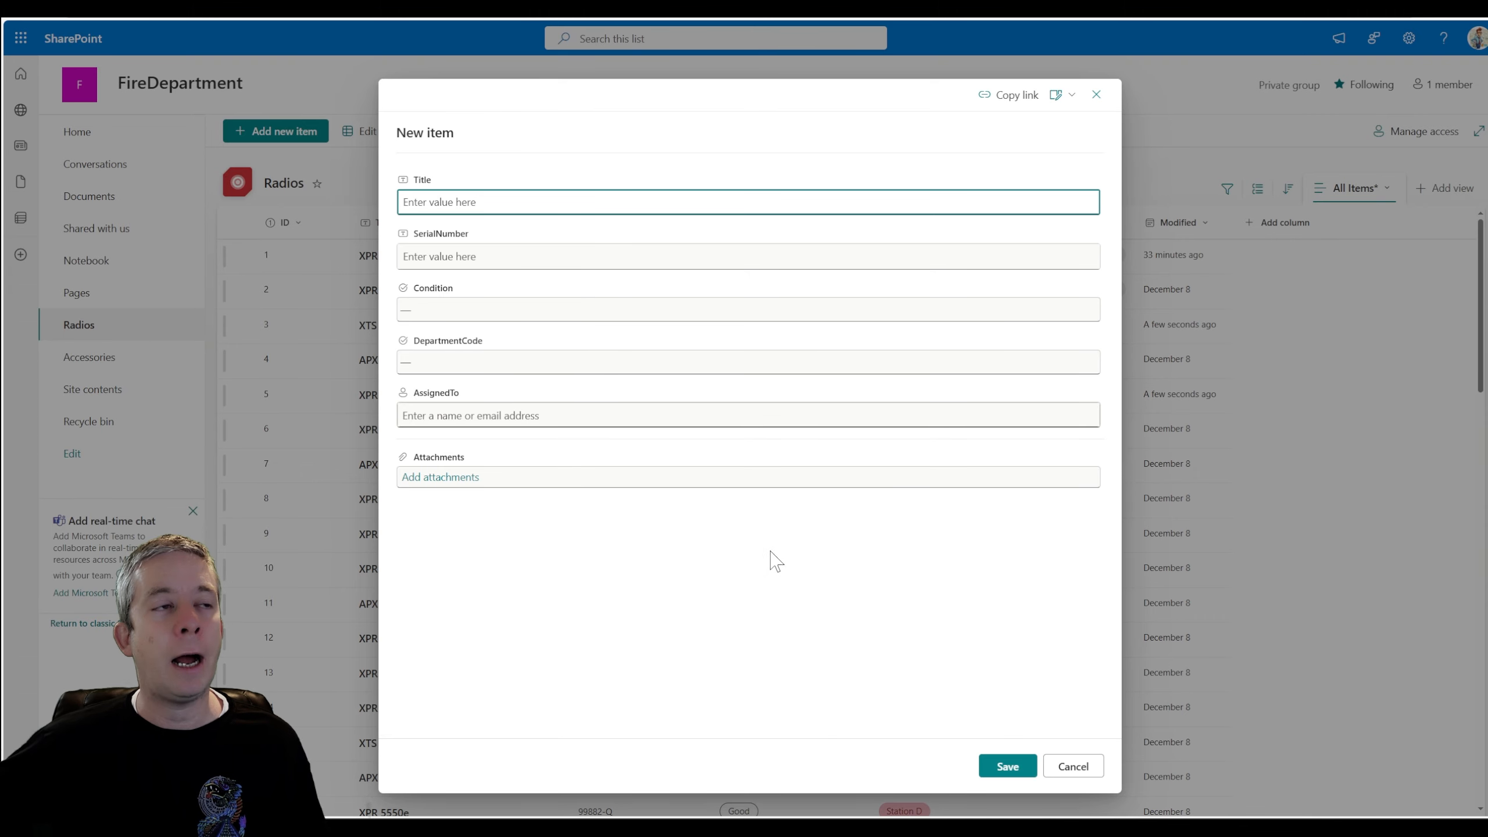
pyautogui.click(1072, 766)
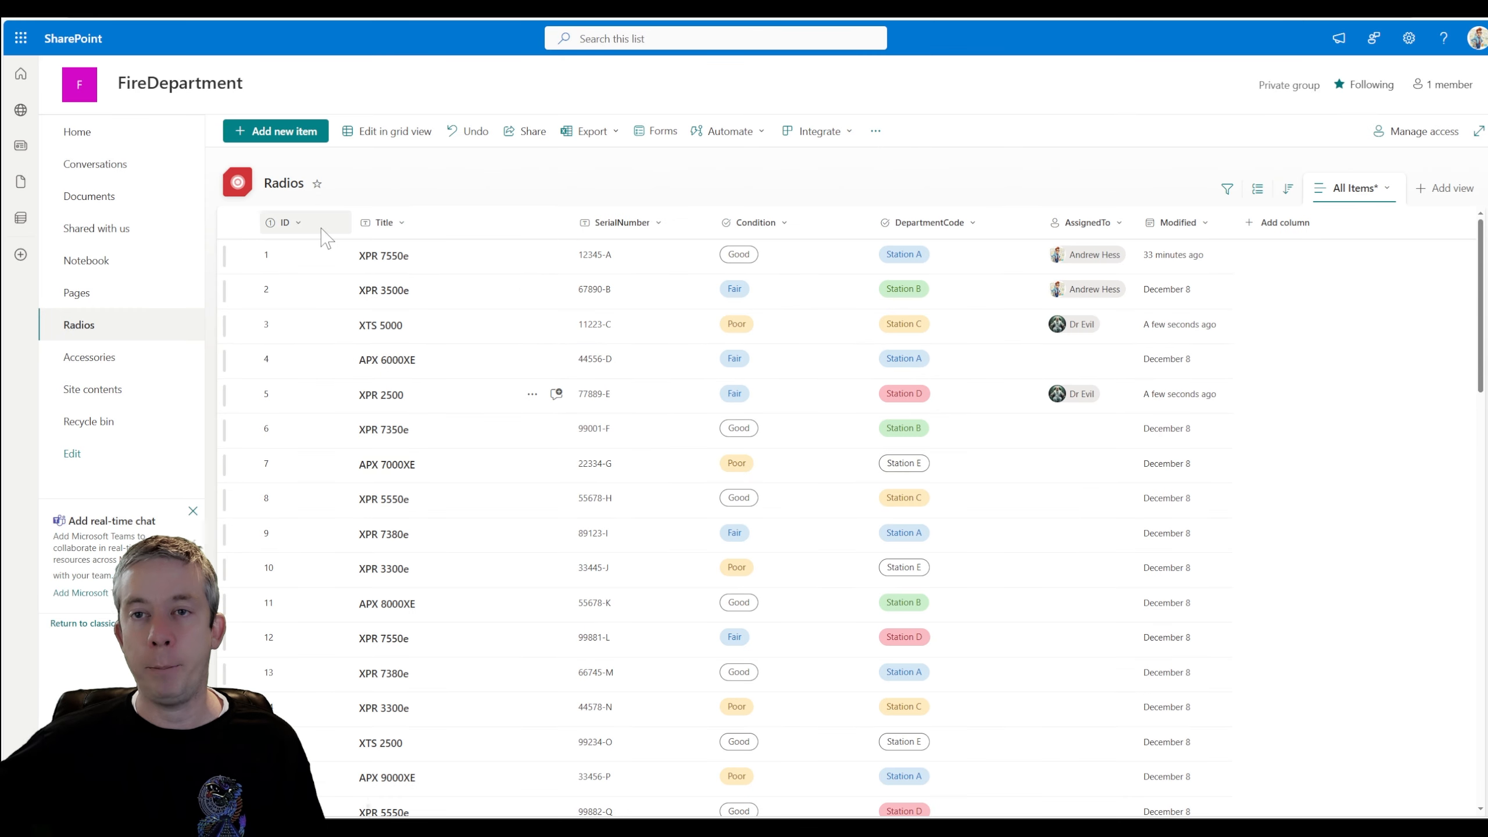
# Step: Open the FireDepartment home page for editing and add a full-width section above the News section
pyautogui.click(117, 141)
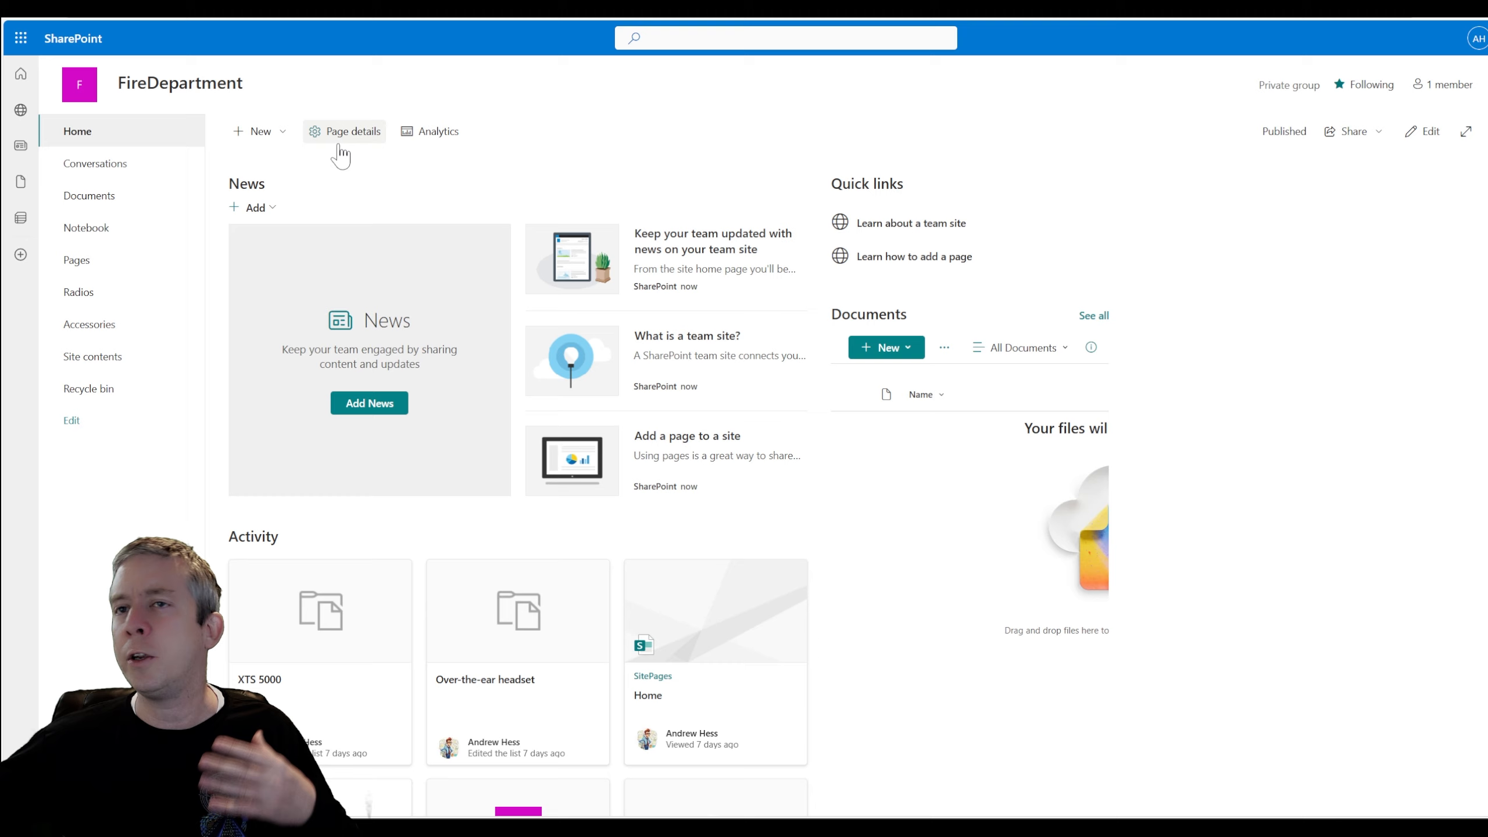
pyautogui.click(1422, 131)
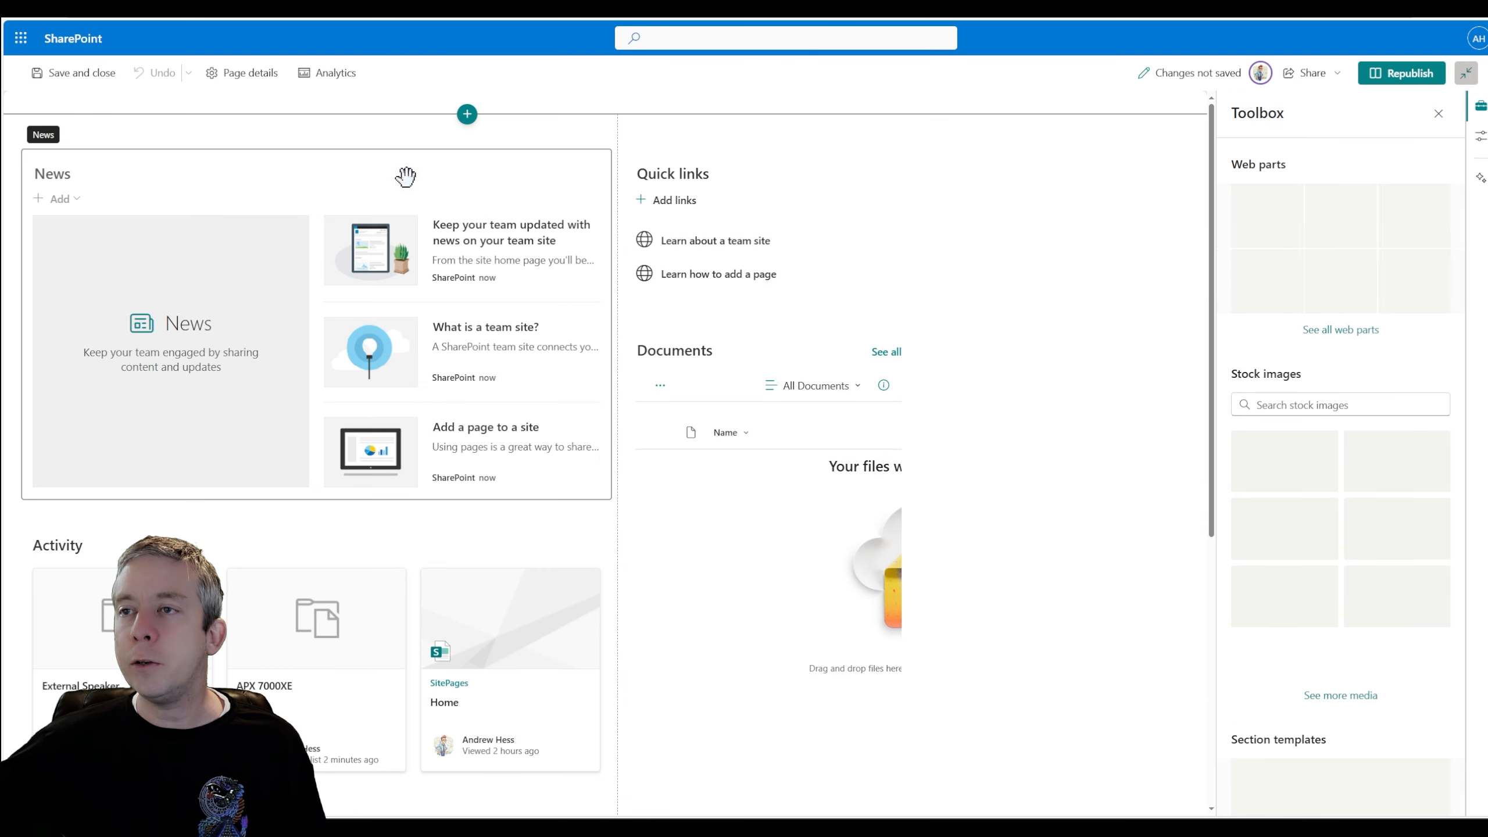
pyautogui.click(467, 116)
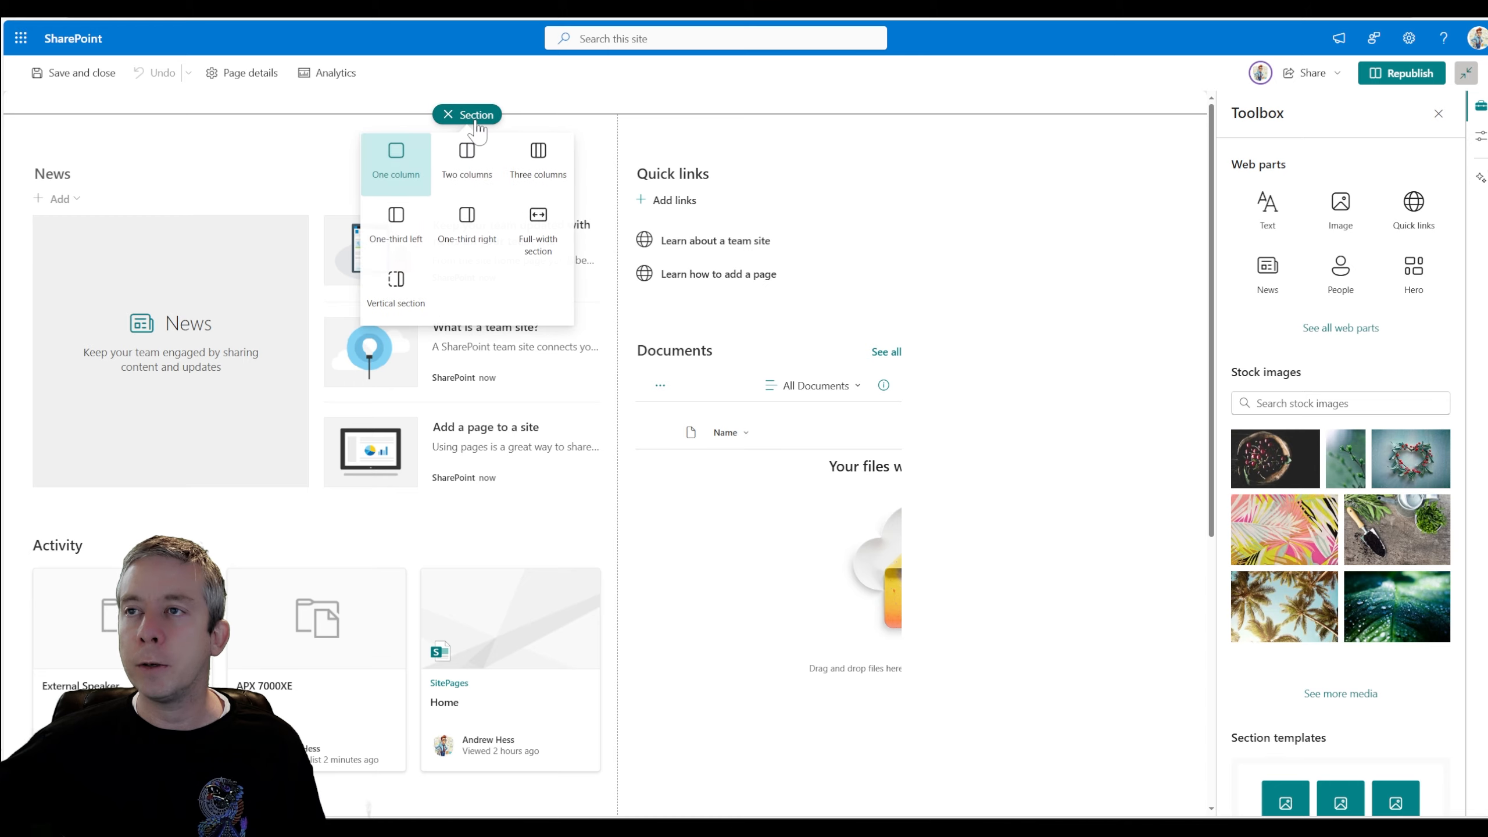
pyautogui.click(534, 236)
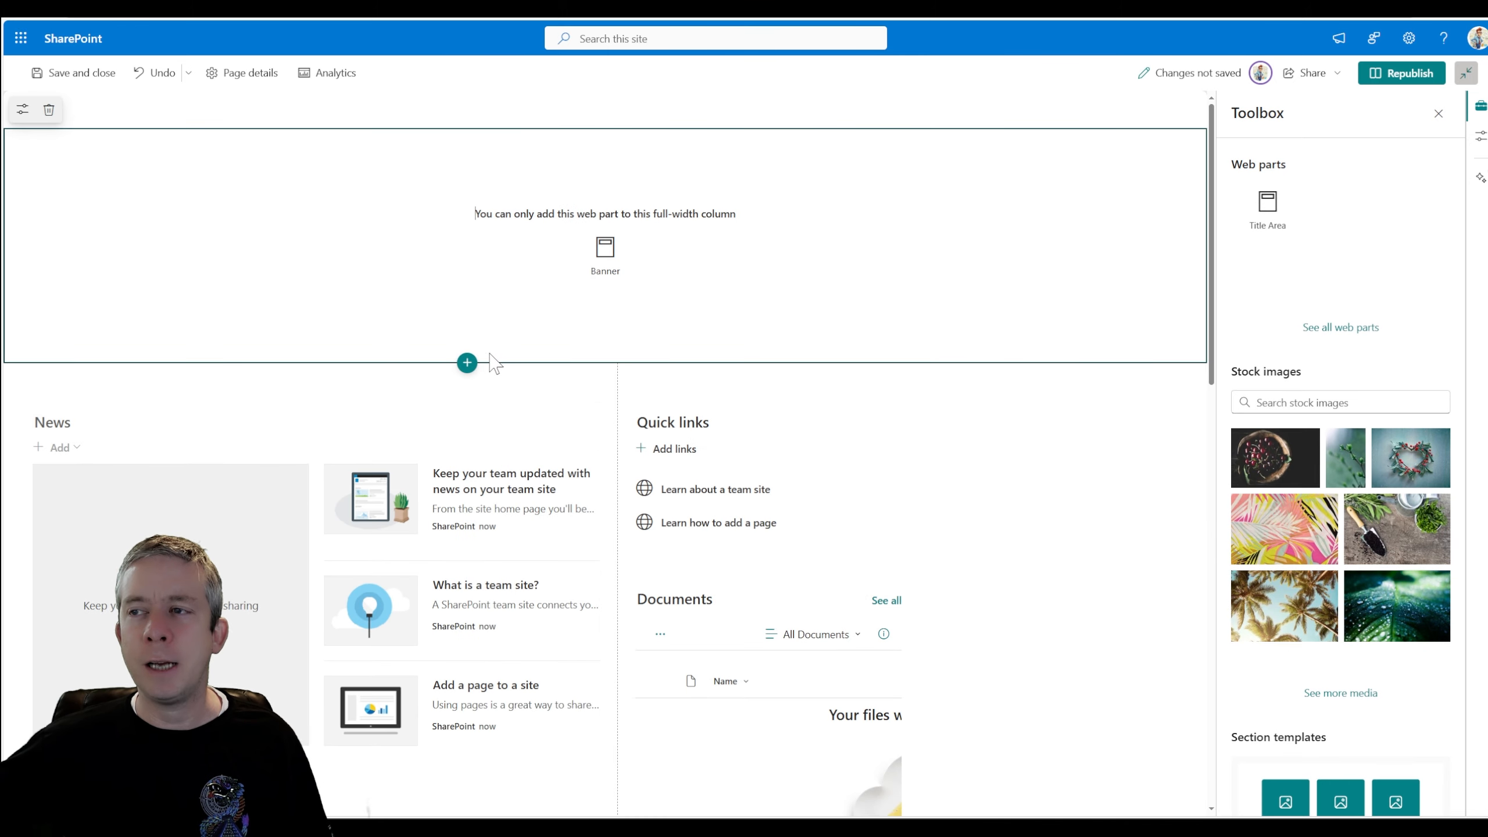
# Step: Add a one-column section below the full-width section on the home page
pyautogui.click(467, 362)
pyautogui.scroll(-1, 490, 329)
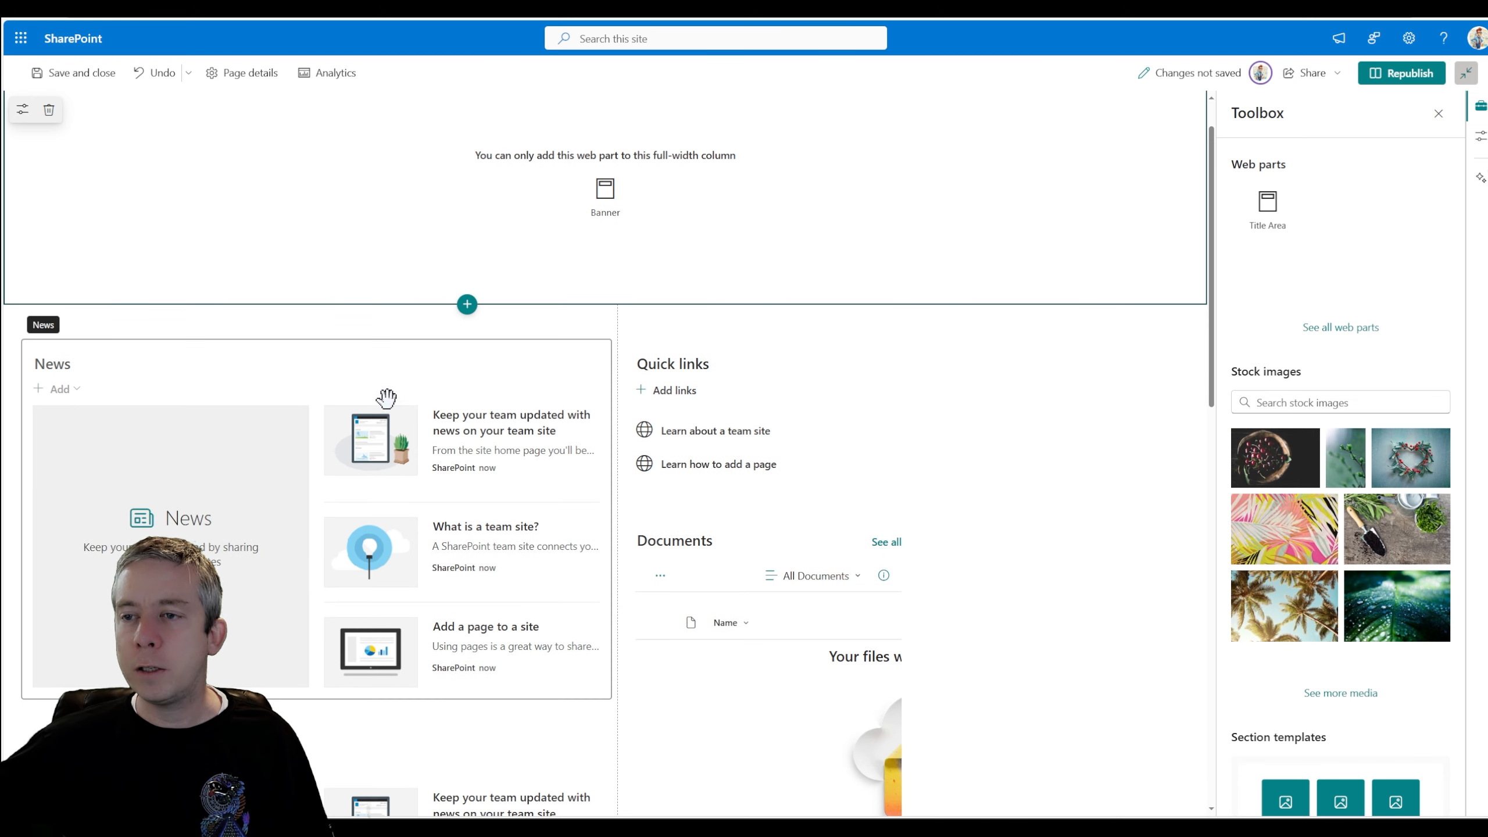
pyautogui.click(467, 303)
pyautogui.click(396, 346)
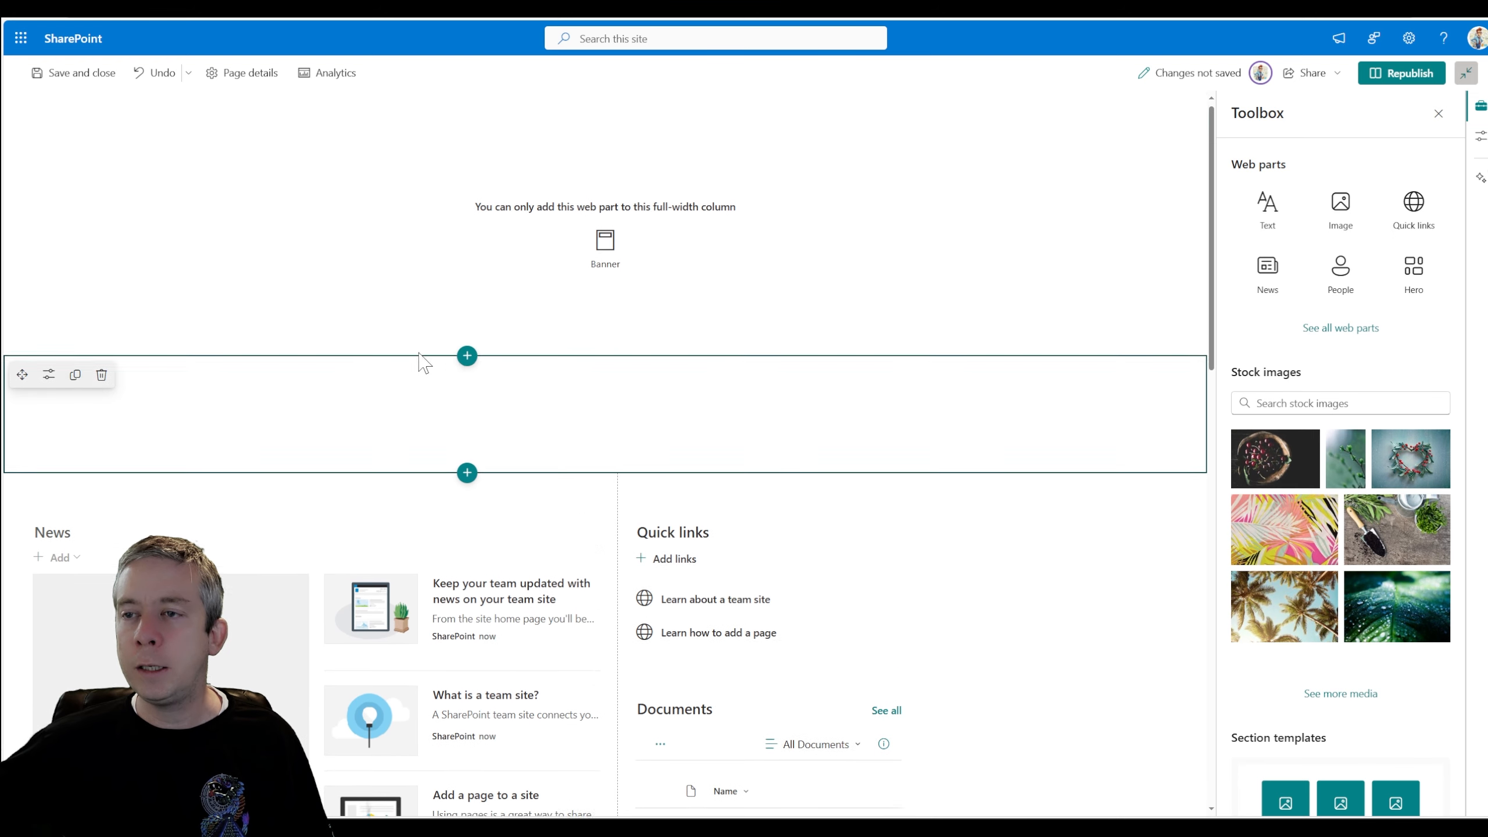
# Step: Insert a Microsoft PowerApps web part into the one-column section and embed the Radios app through its web link
pyautogui.click(467, 385)
pyautogui.scroll(-2, 498, 526)
pyautogui.scroll(2, 445, 479)
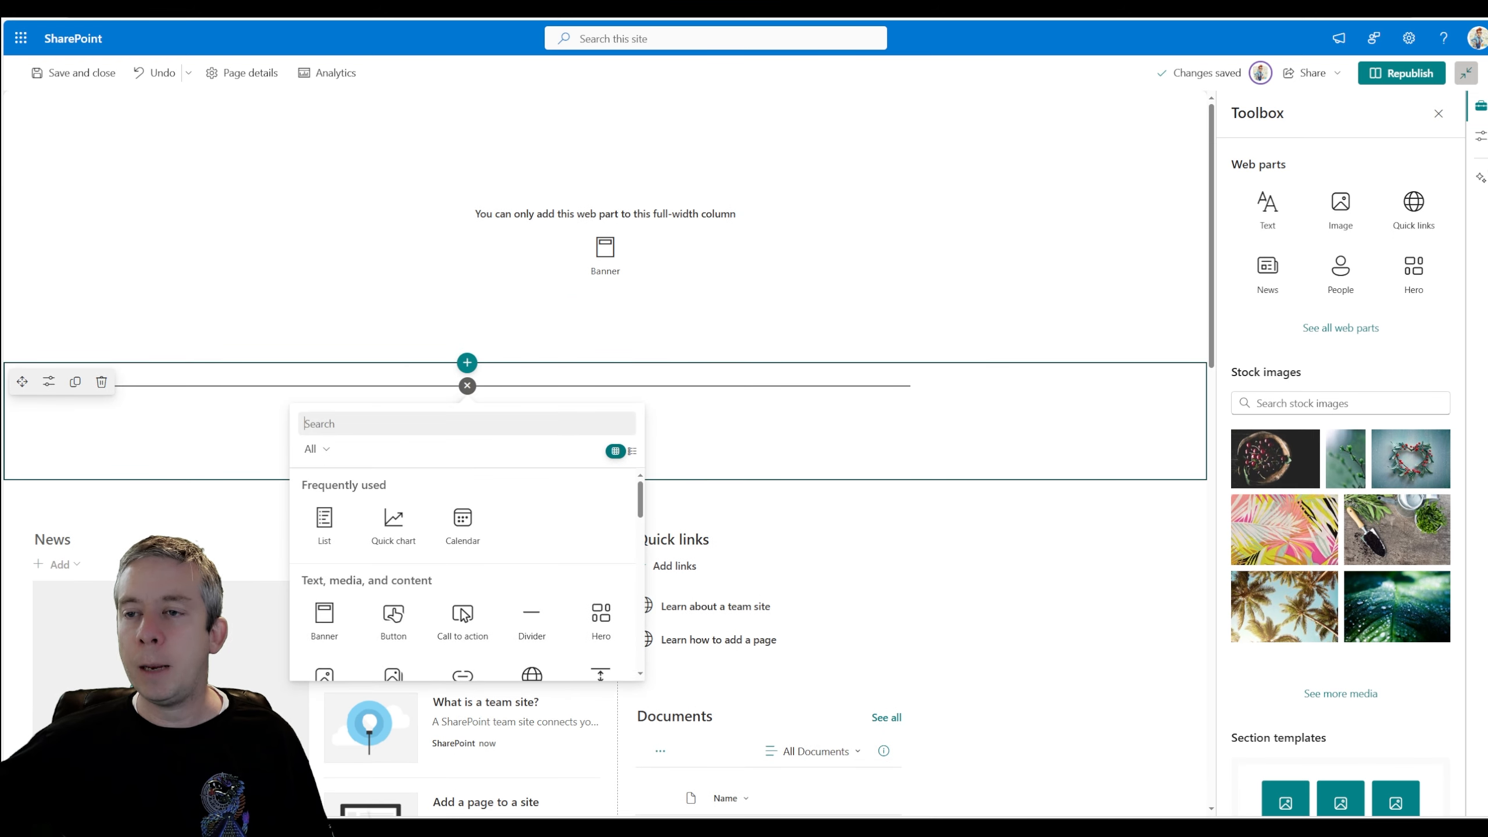
pyautogui.write('power a')
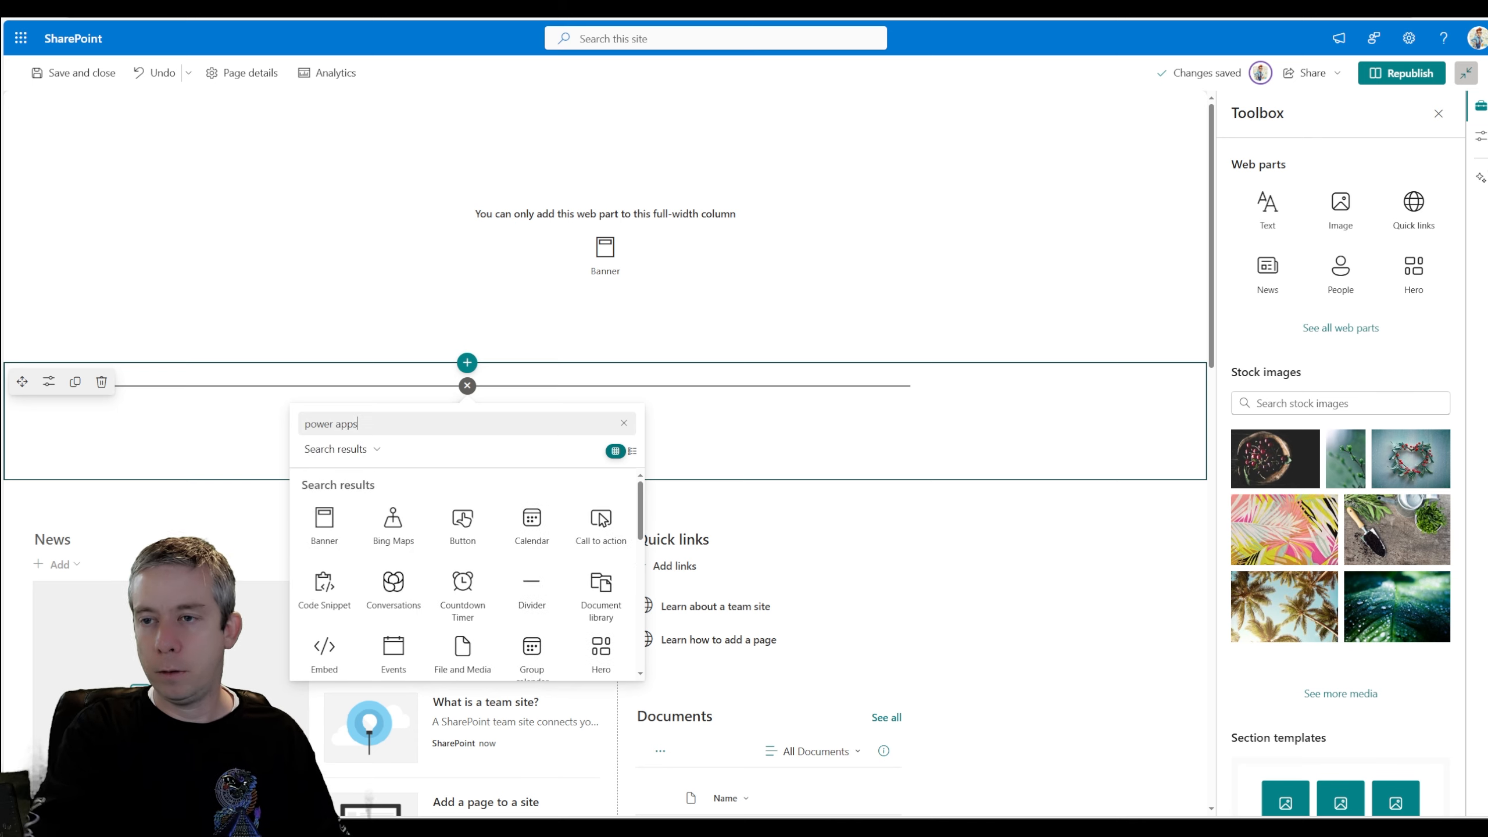
pyautogui.write('pps')
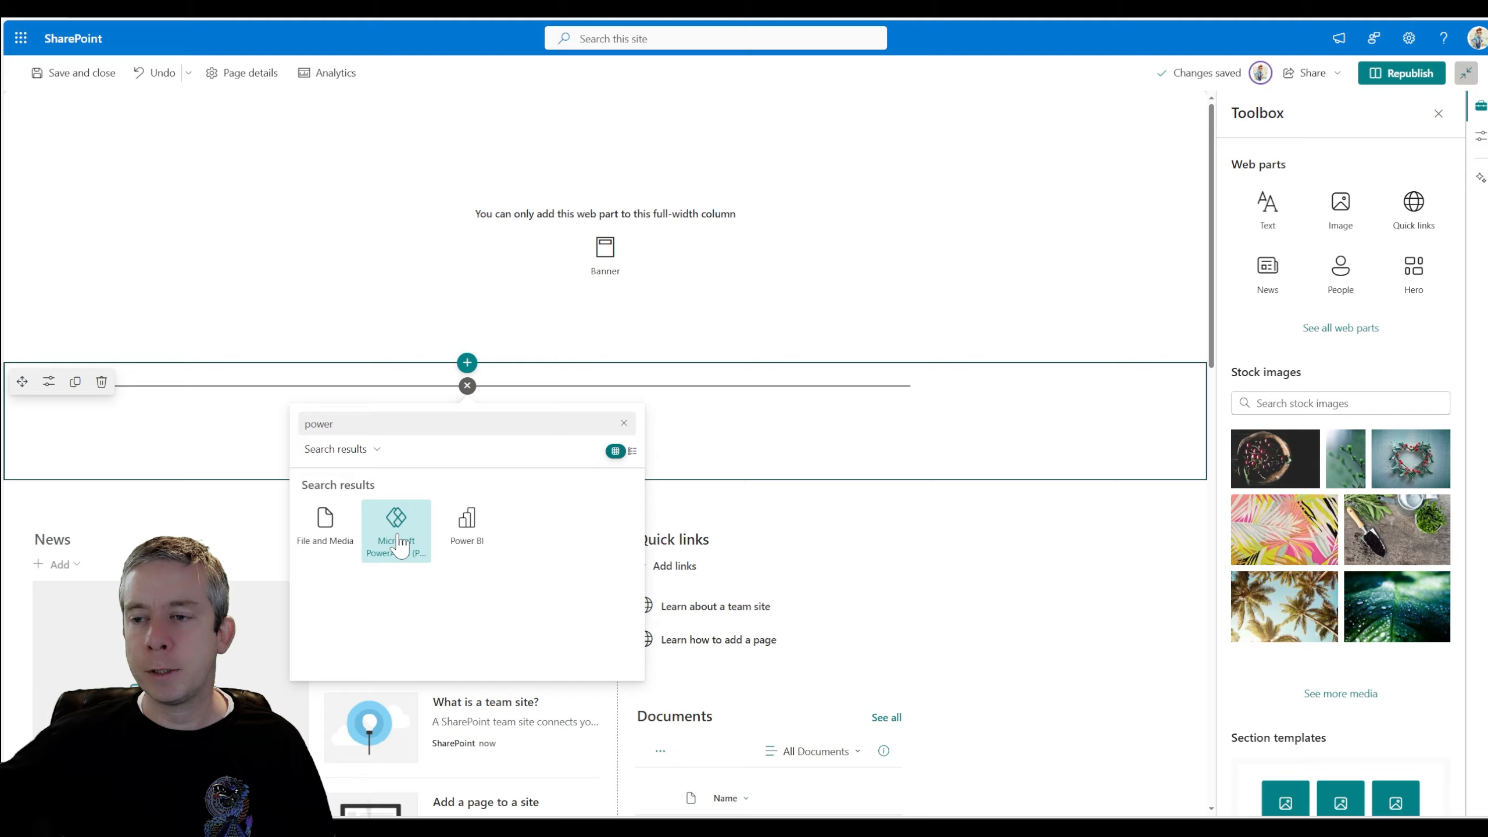
pyautogui.click(396, 520)
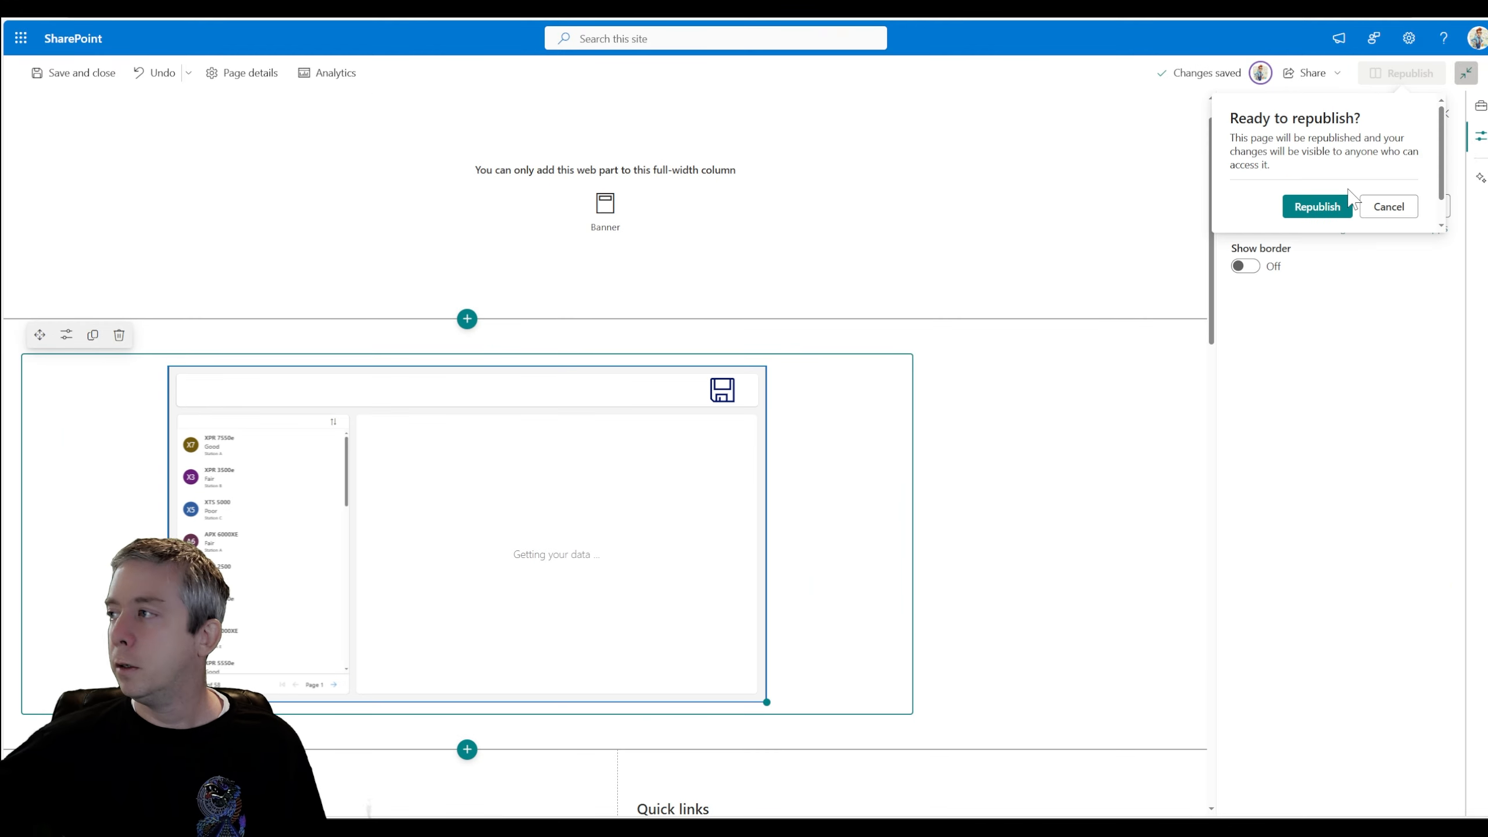
# Step: Show the border around the embedded app and republish the FireDepartment home page
pyautogui.click(1300, 206)
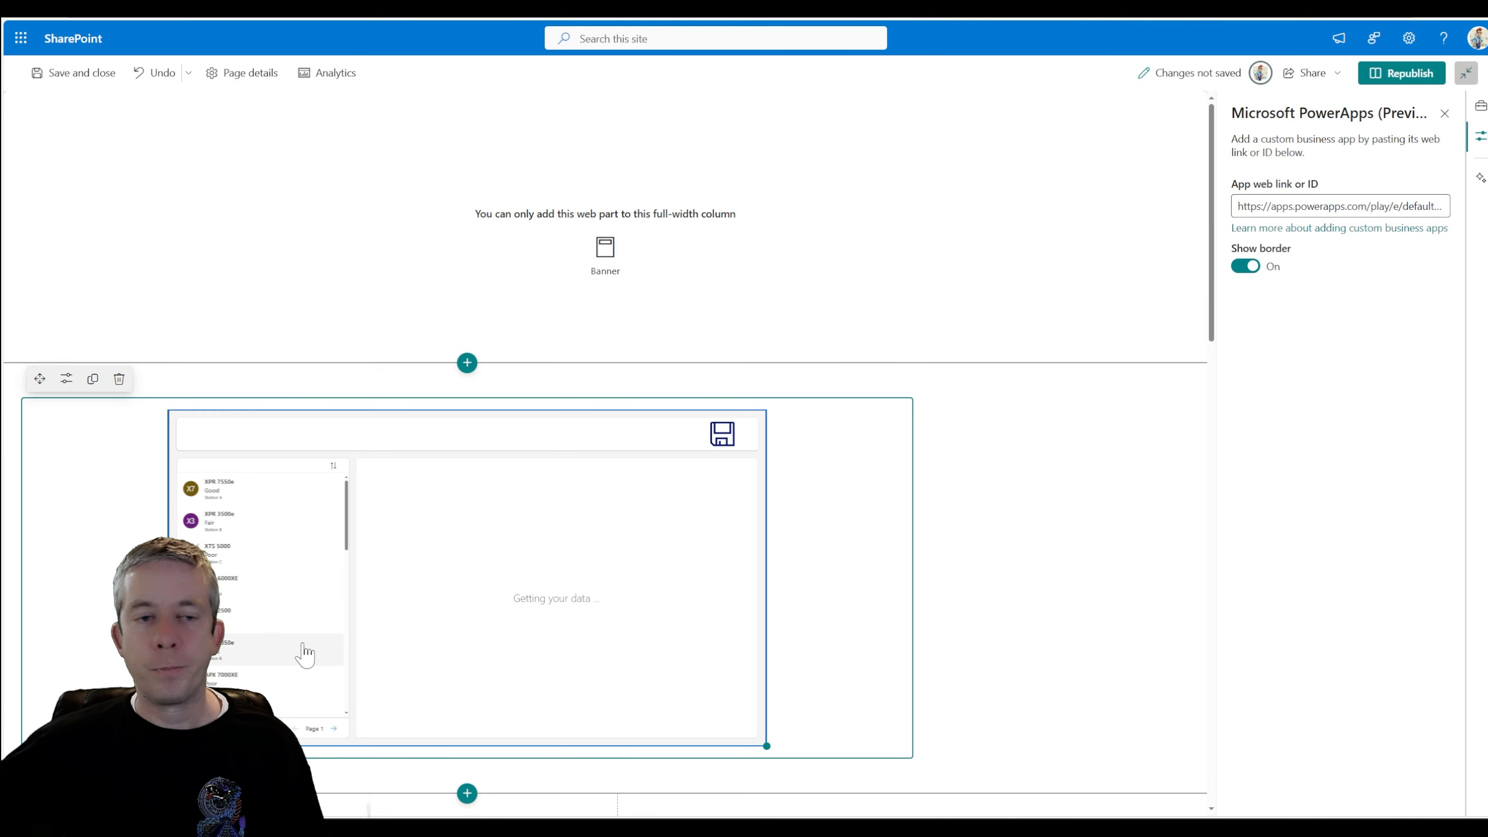
pyautogui.click(1406, 73)
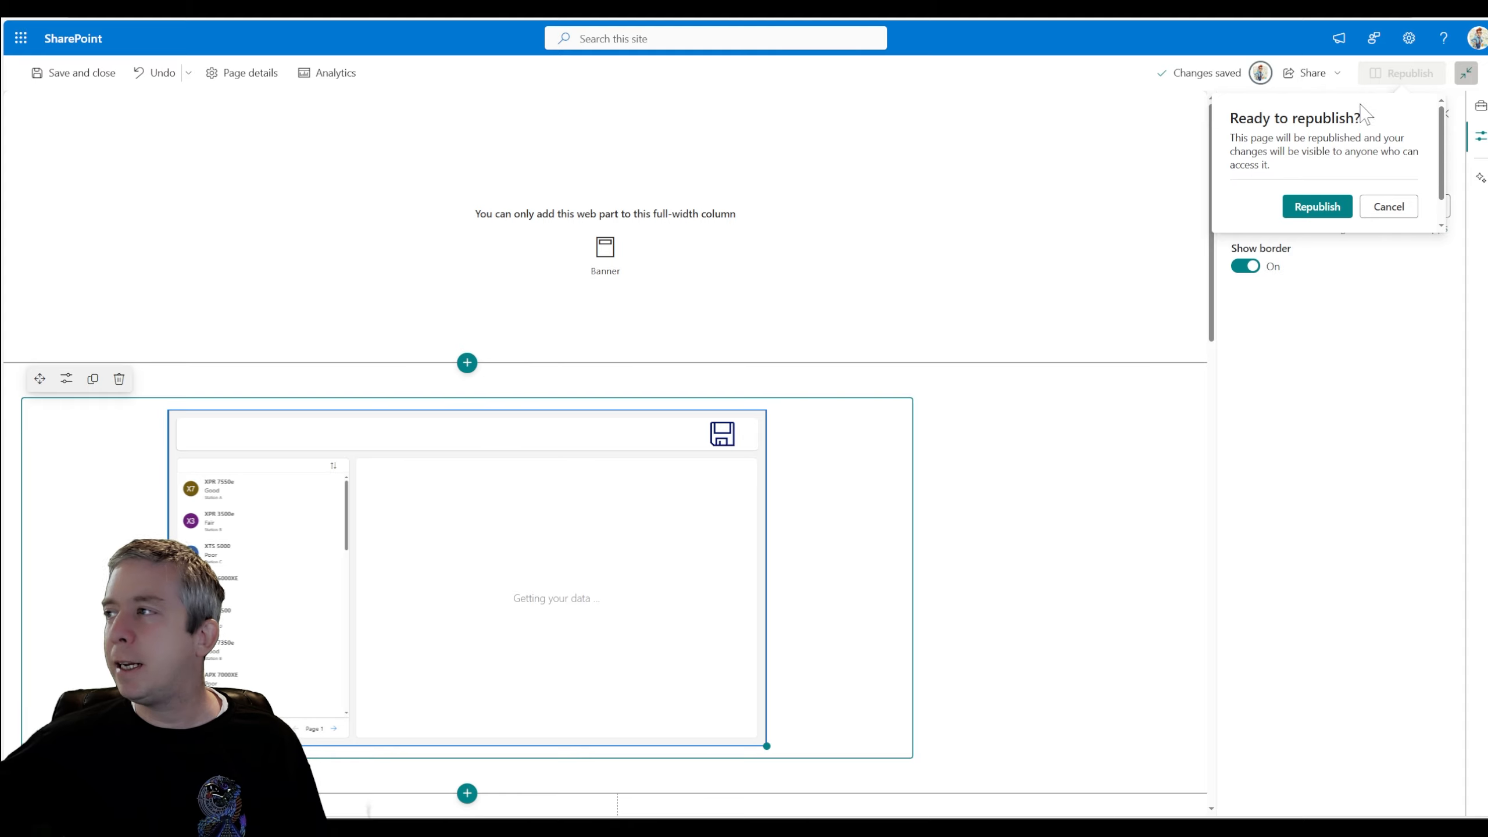
pyautogui.click(1342, 206)
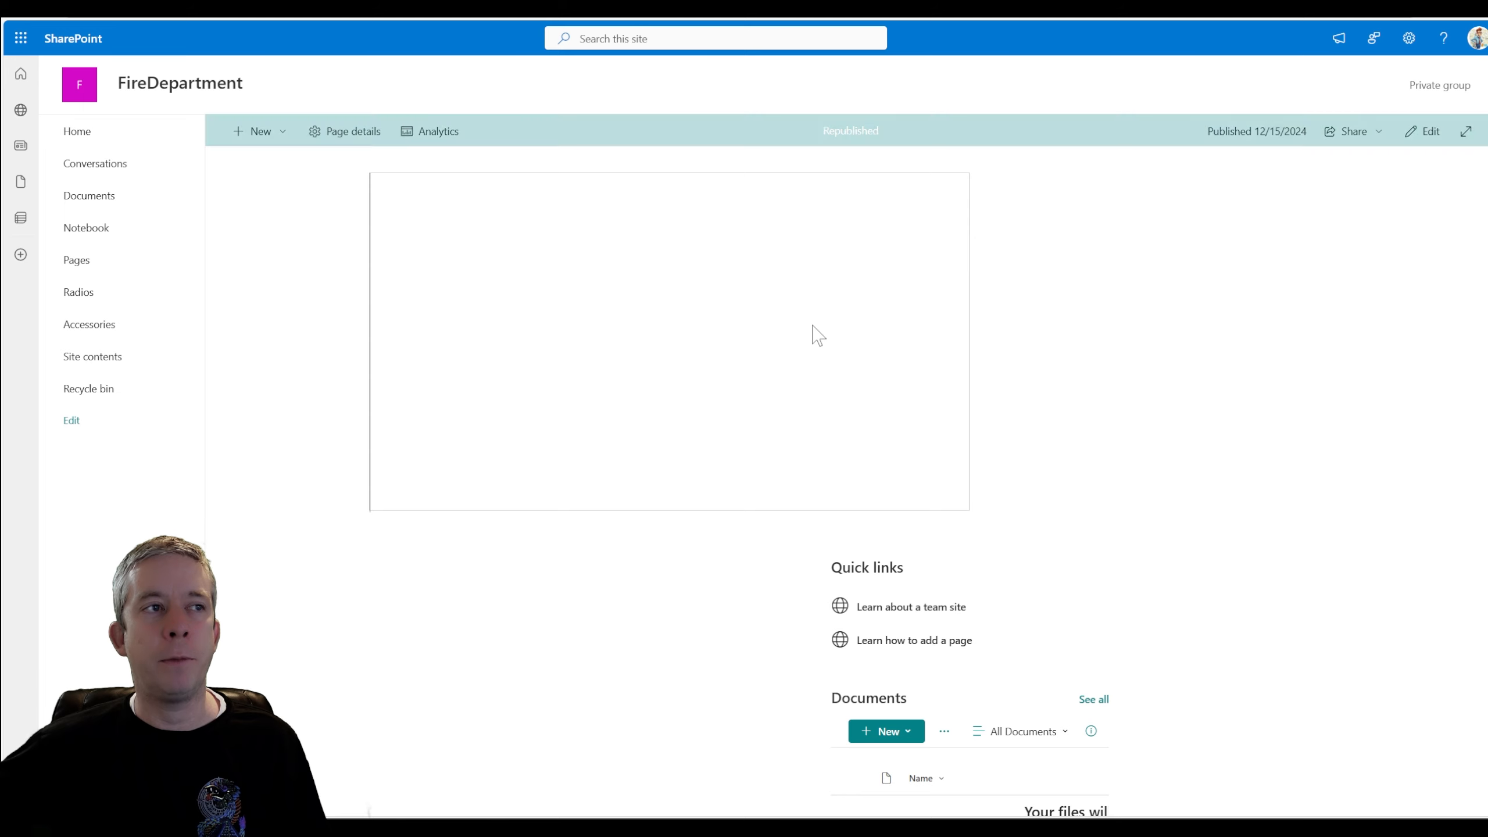
# Step: Test the embedded app by viewing the XPR 3500e and XTS 5000 radios, with the browser zoom raised to 150%
pyautogui.click(449, 293)
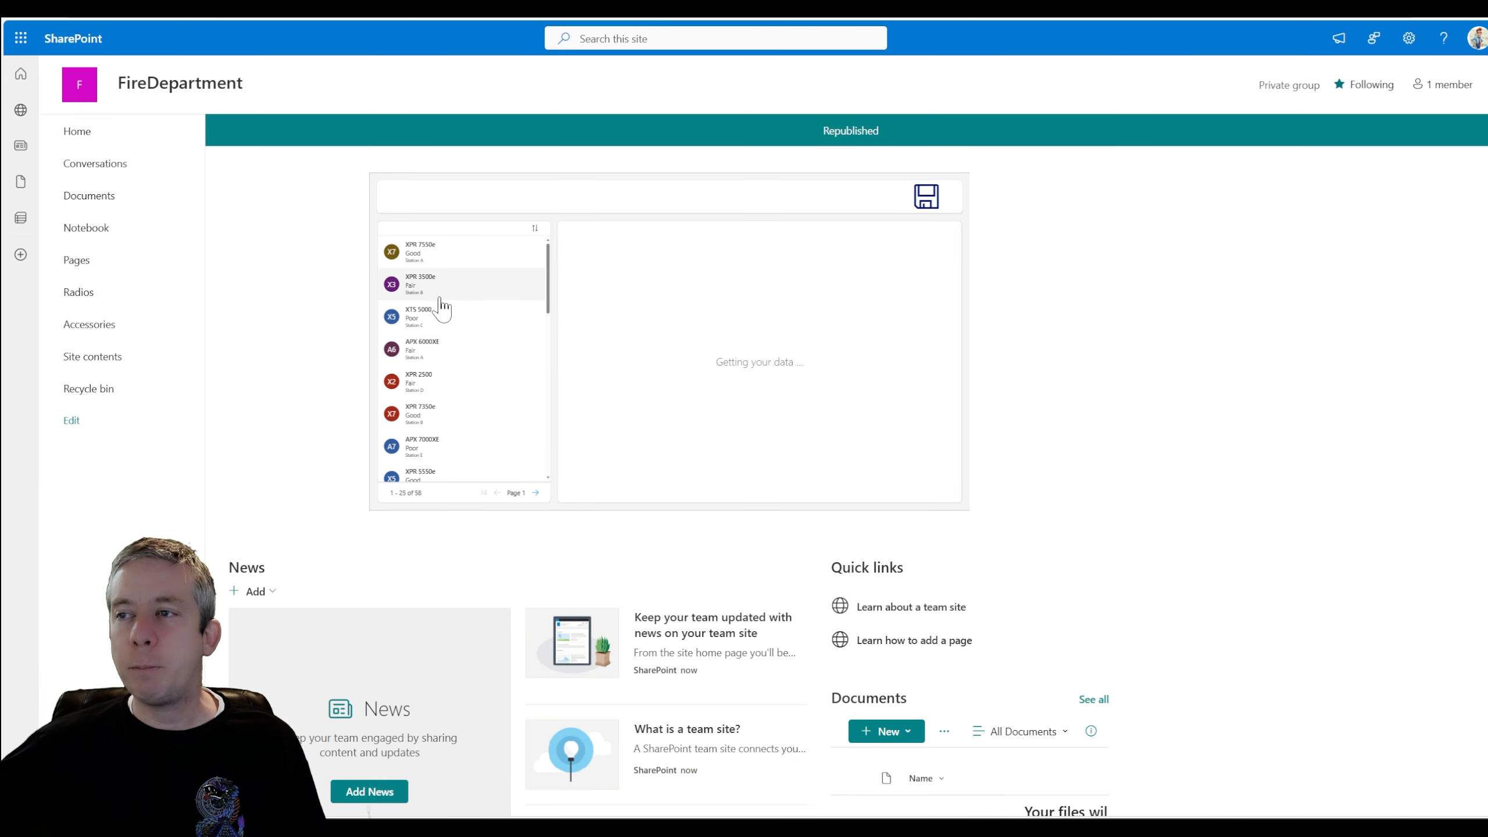
pyautogui.click(1472, 22)
pyautogui.click(1435, 89)
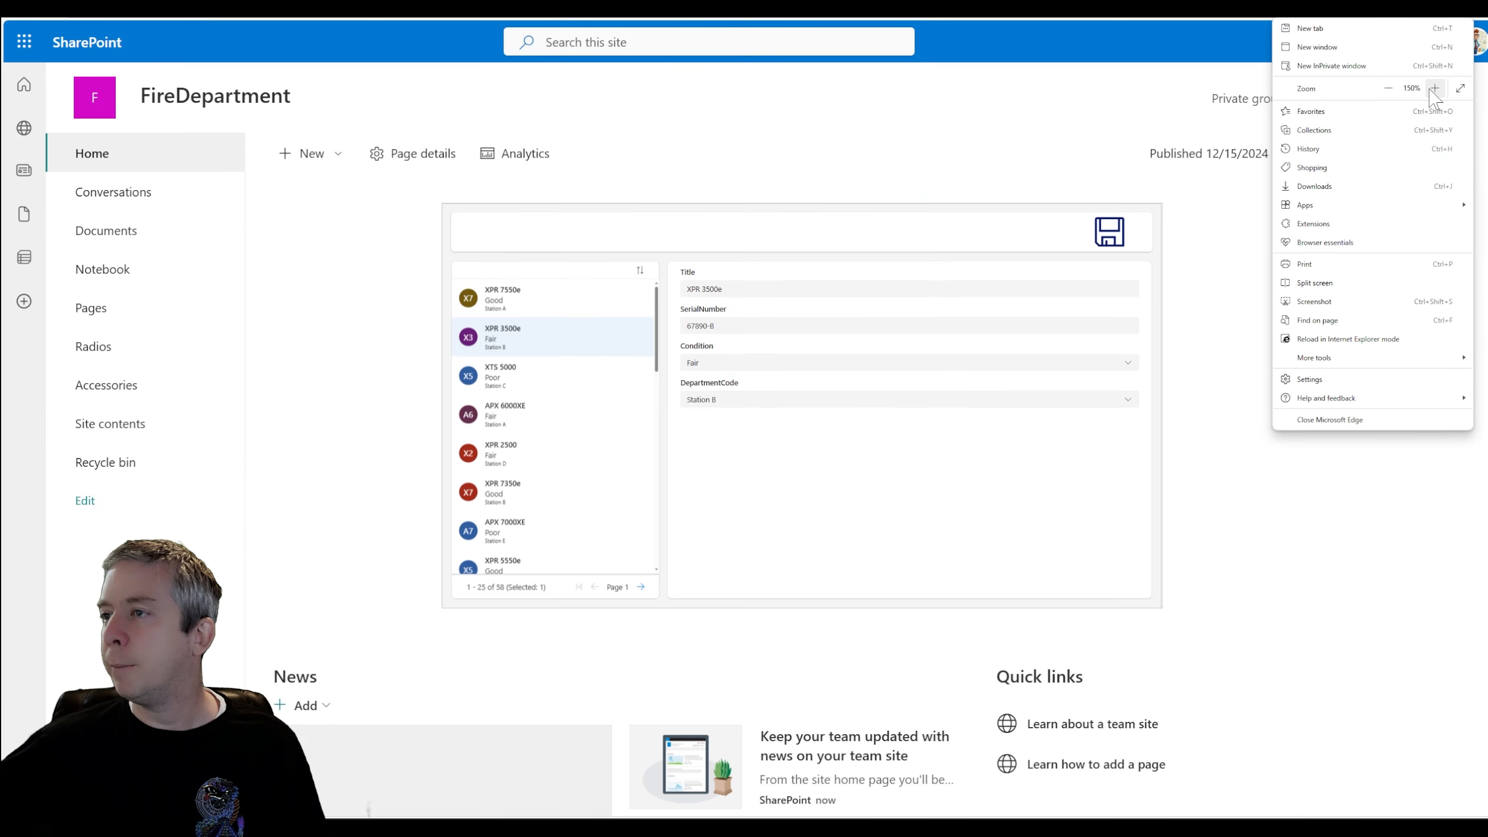
pyautogui.click(1249, 565)
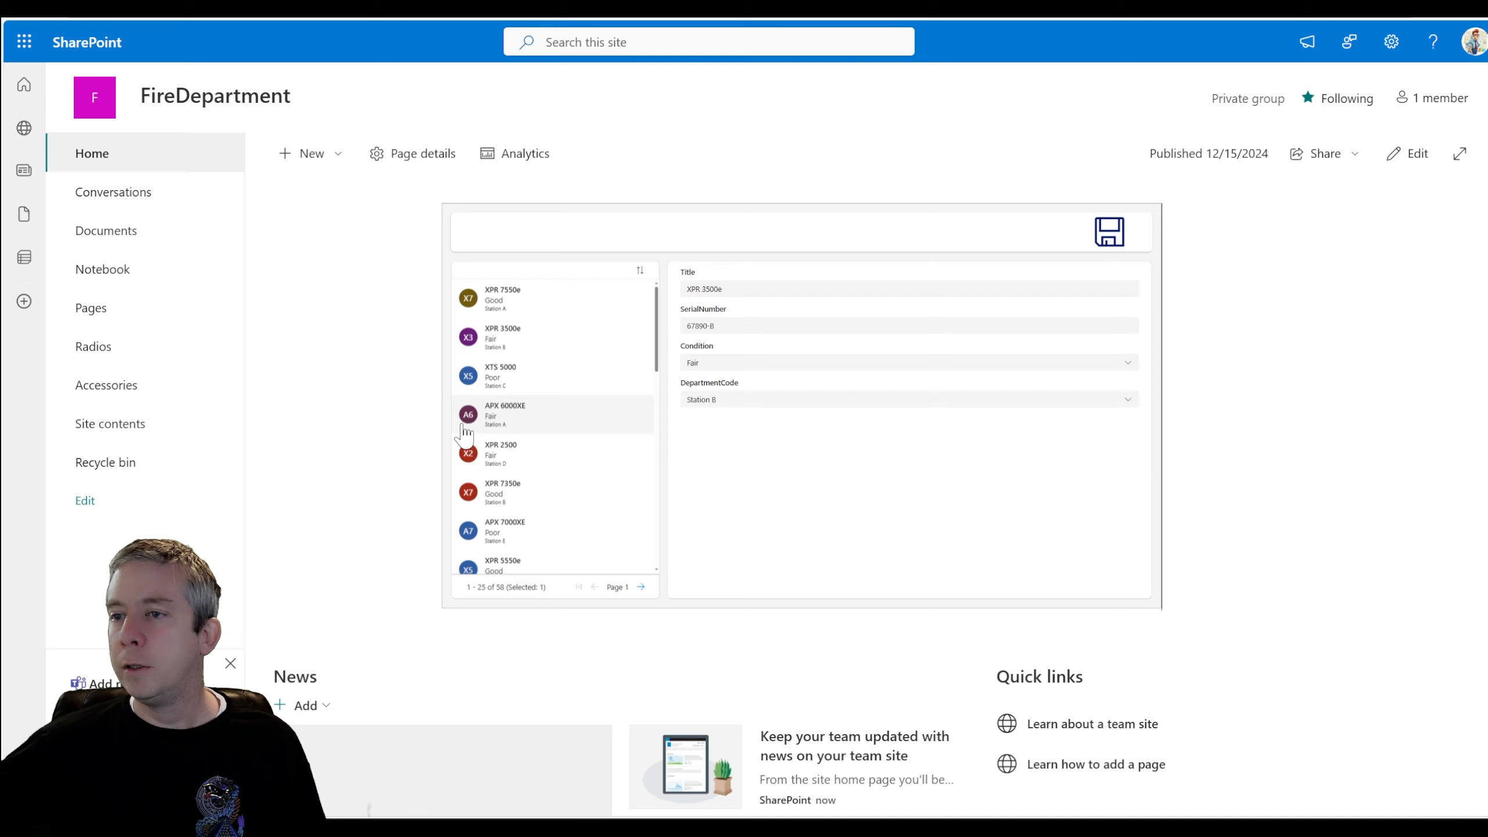
pyautogui.scroll(-1, 542, 375)
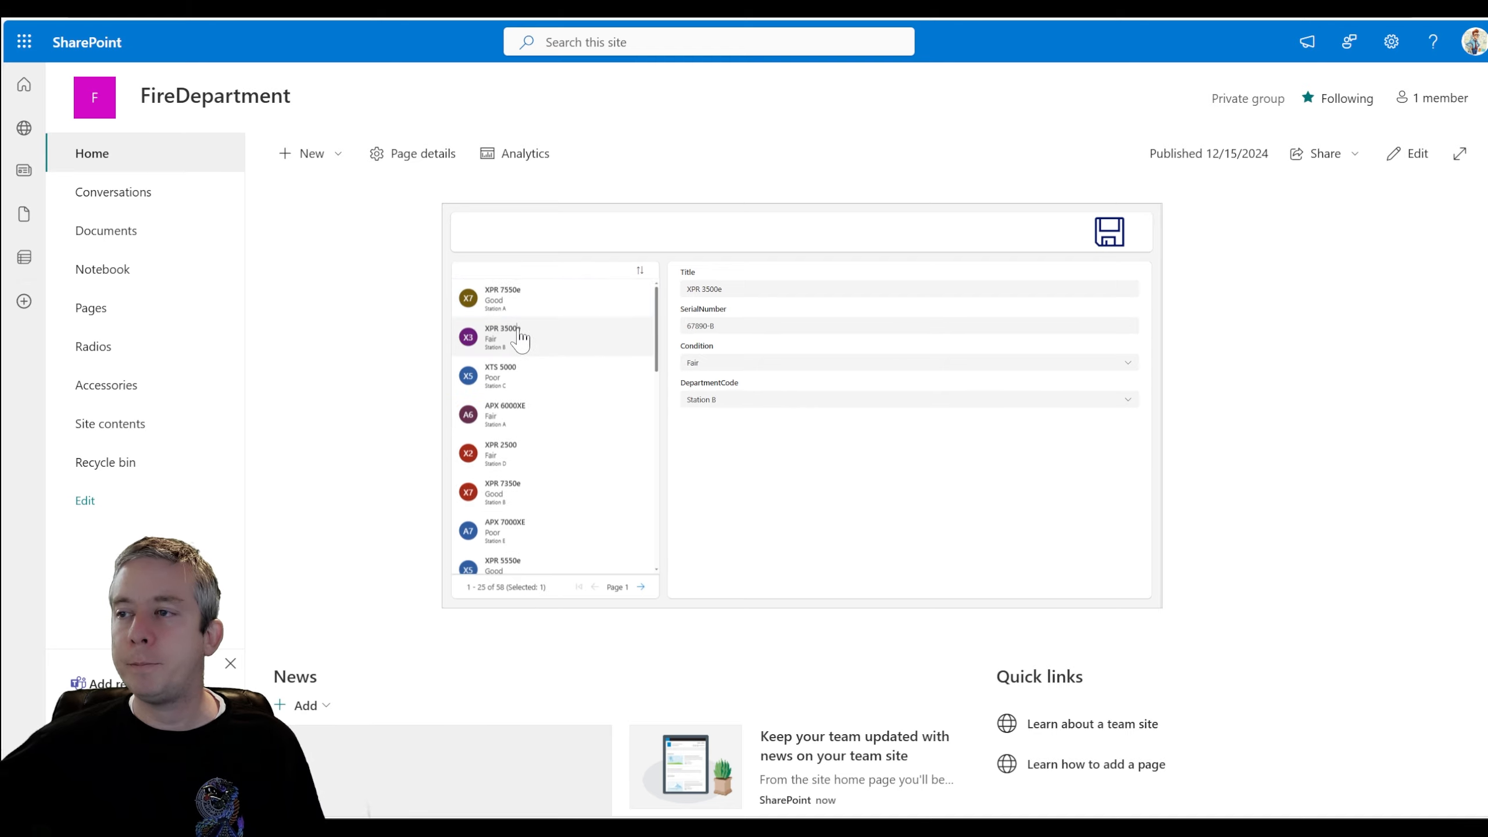
pyautogui.scroll(1, 516, 351)
pyautogui.click(514, 382)
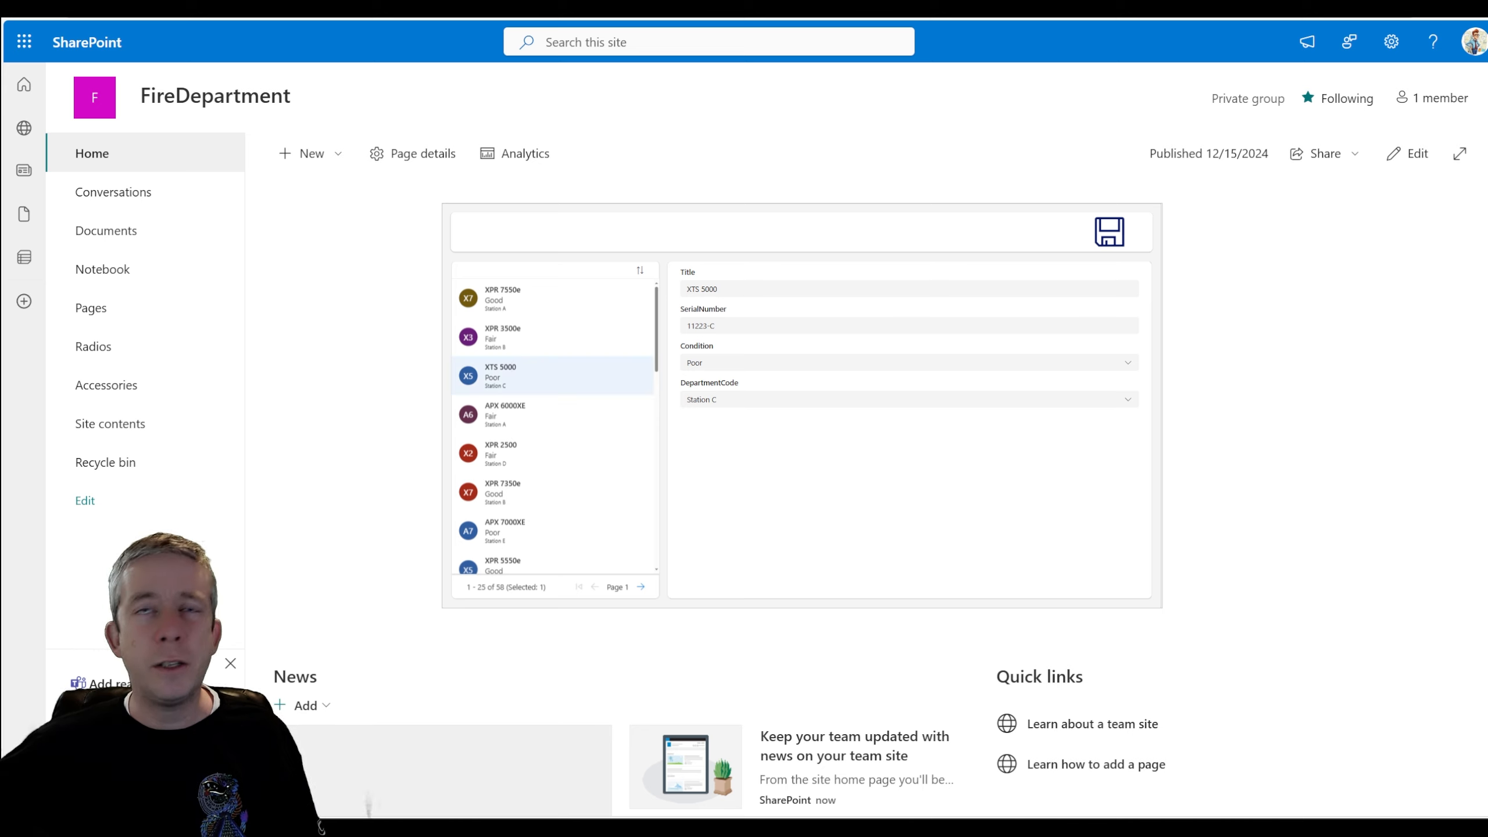
# Step: Switch to Microsoft Teams, add the Radios app as a Power Apps tab in YourTeamName's General channel, and view the XPR 7550e radio there
pyautogui.click(322, 830)
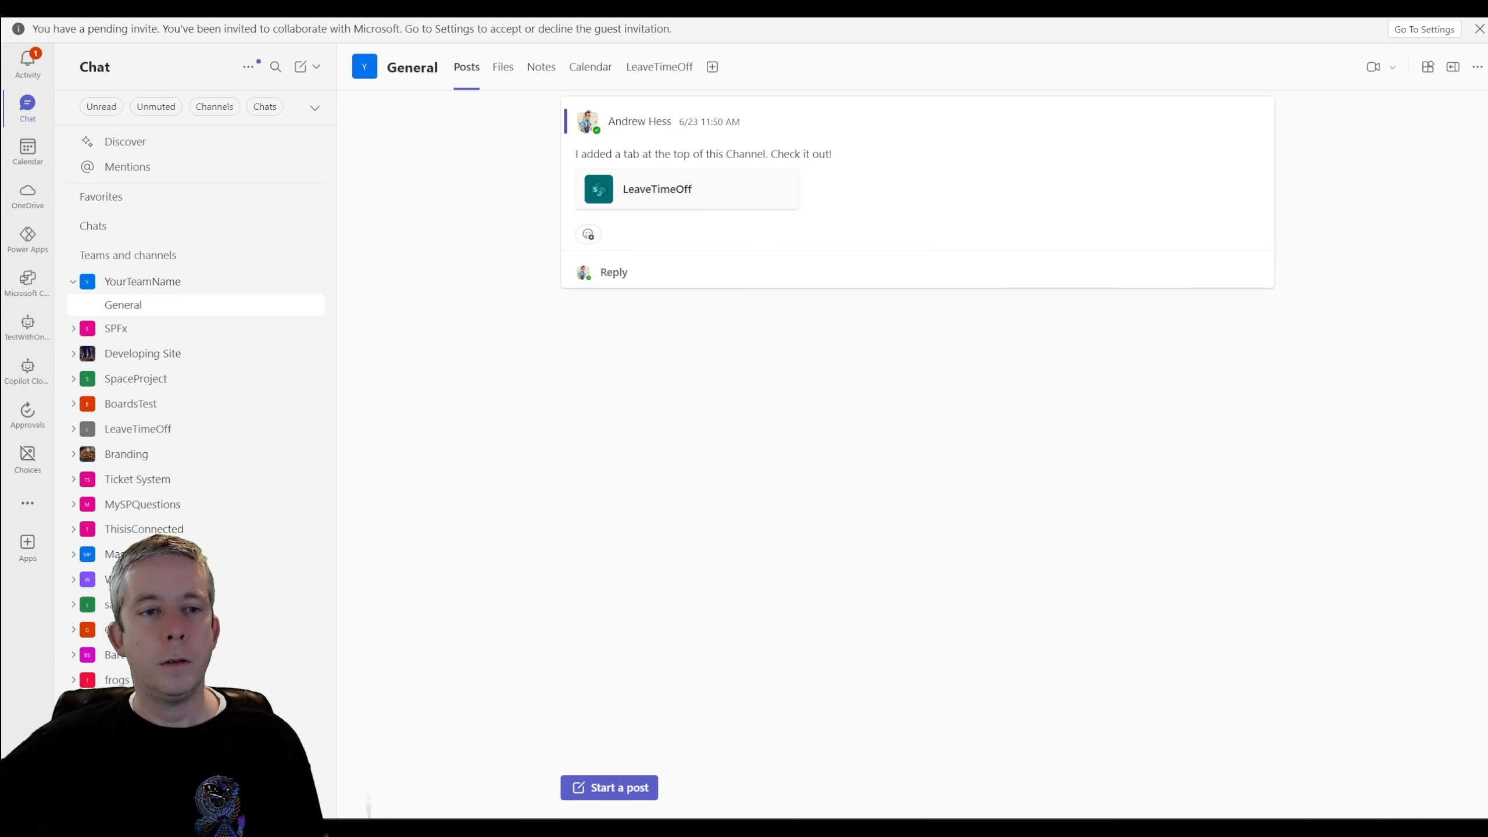
pyautogui.click(713, 68)
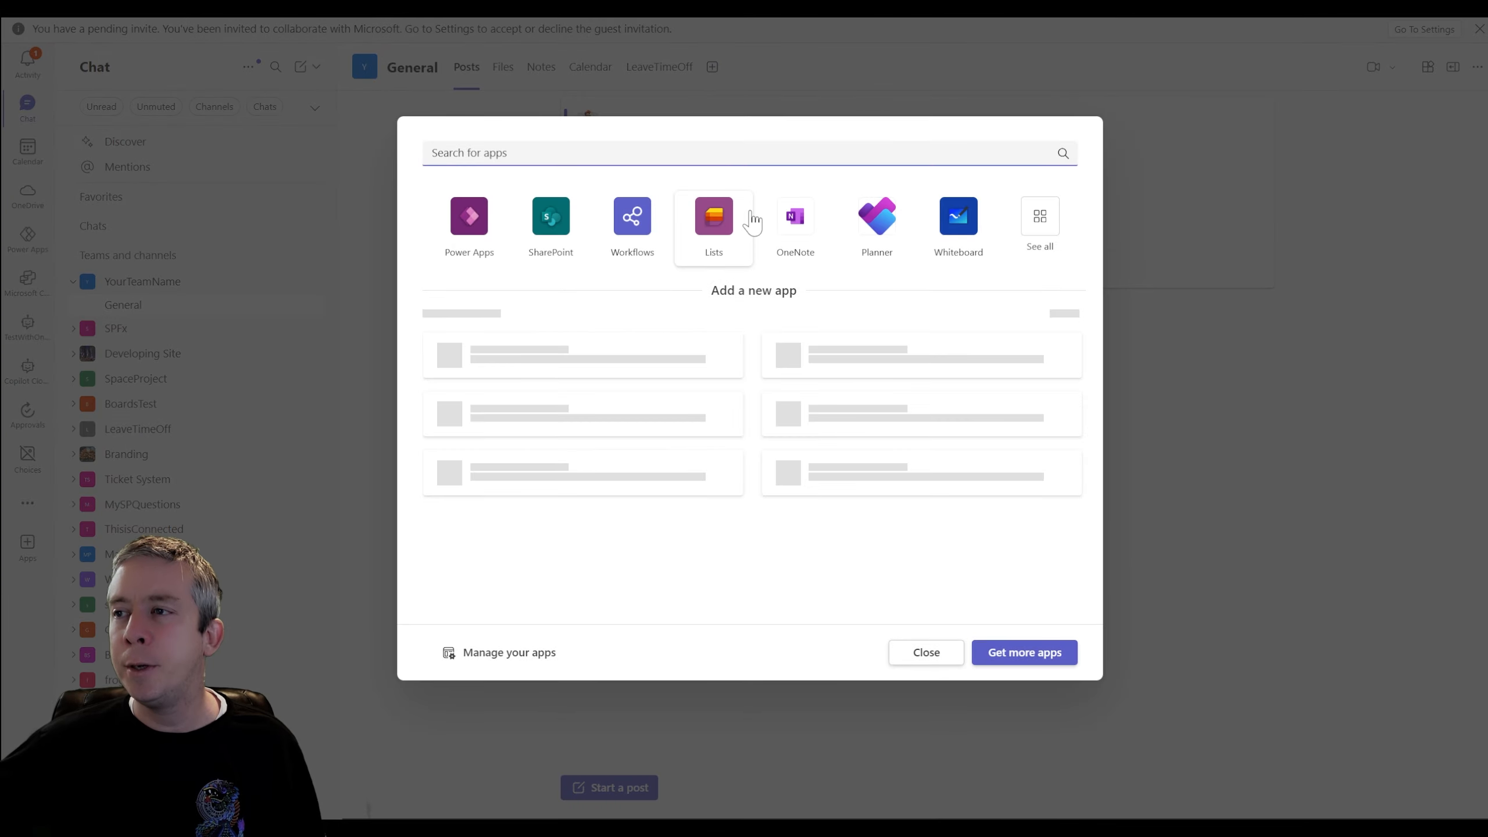
pyautogui.click(469, 218)
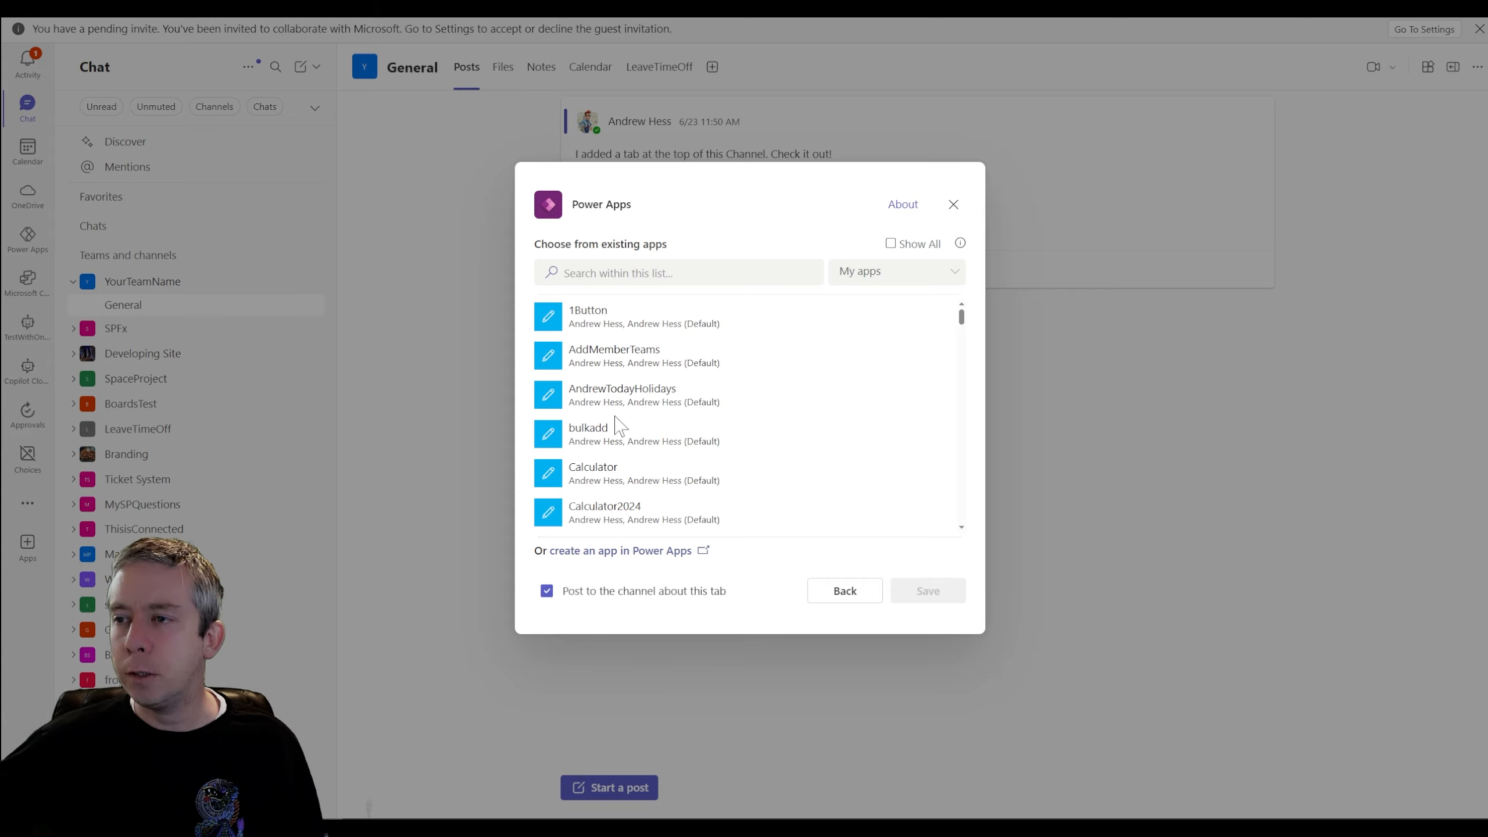
pyautogui.click(624, 273)
pyautogui.write('rad')
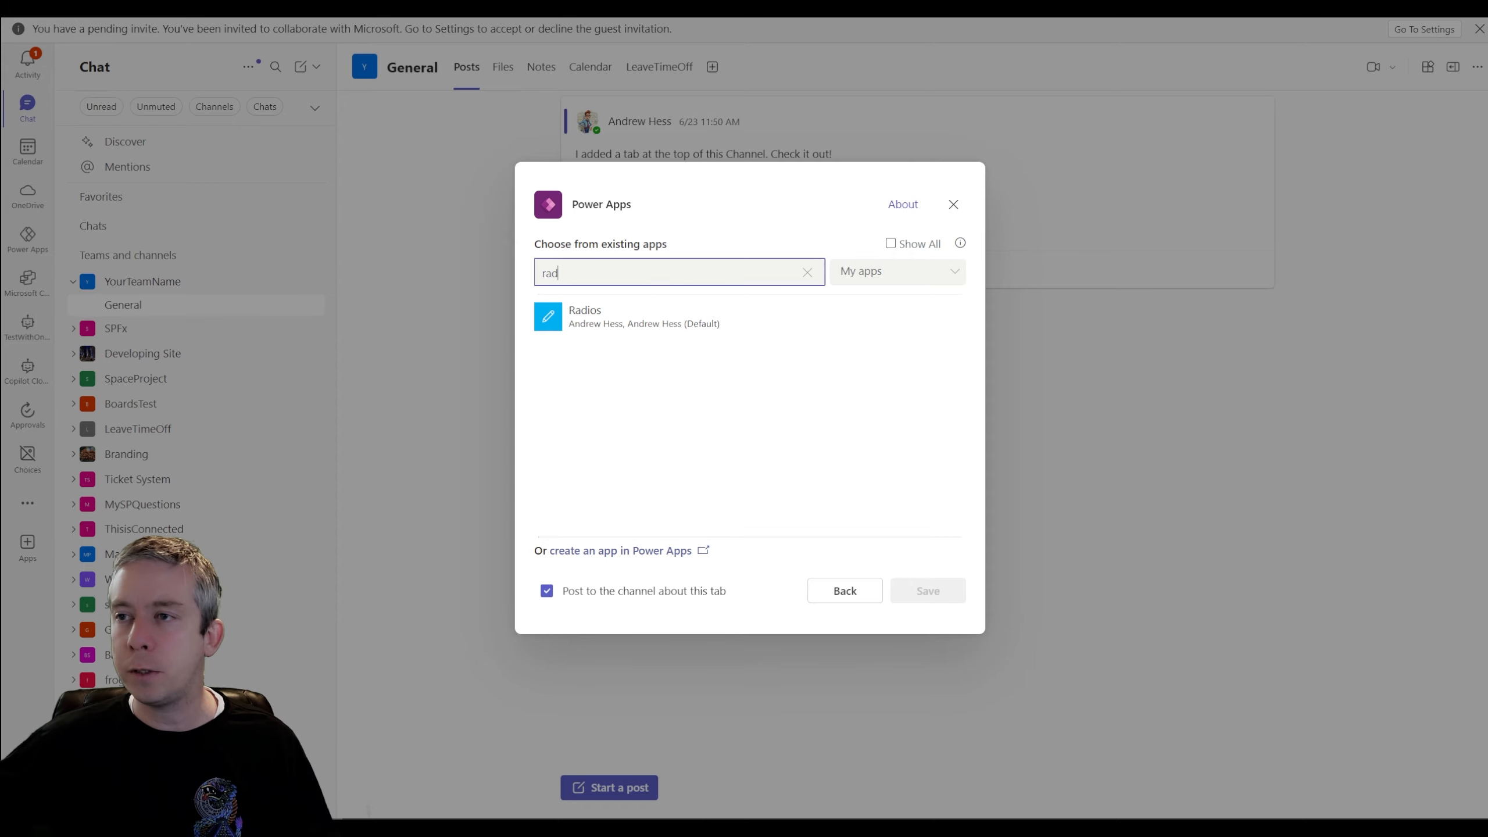
pyautogui.click(611, 320)
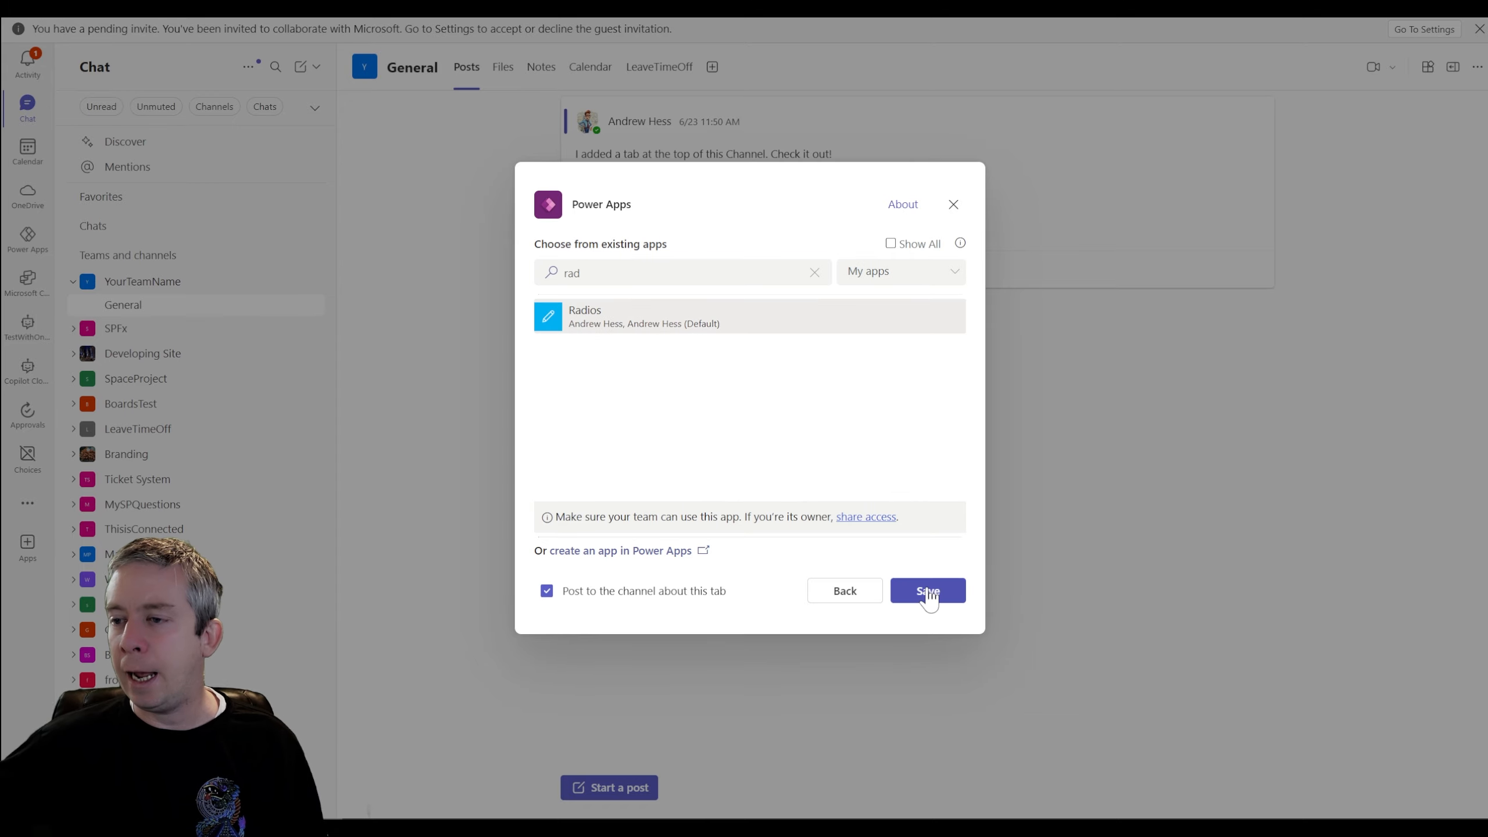
pyautogui.click(930, 589)
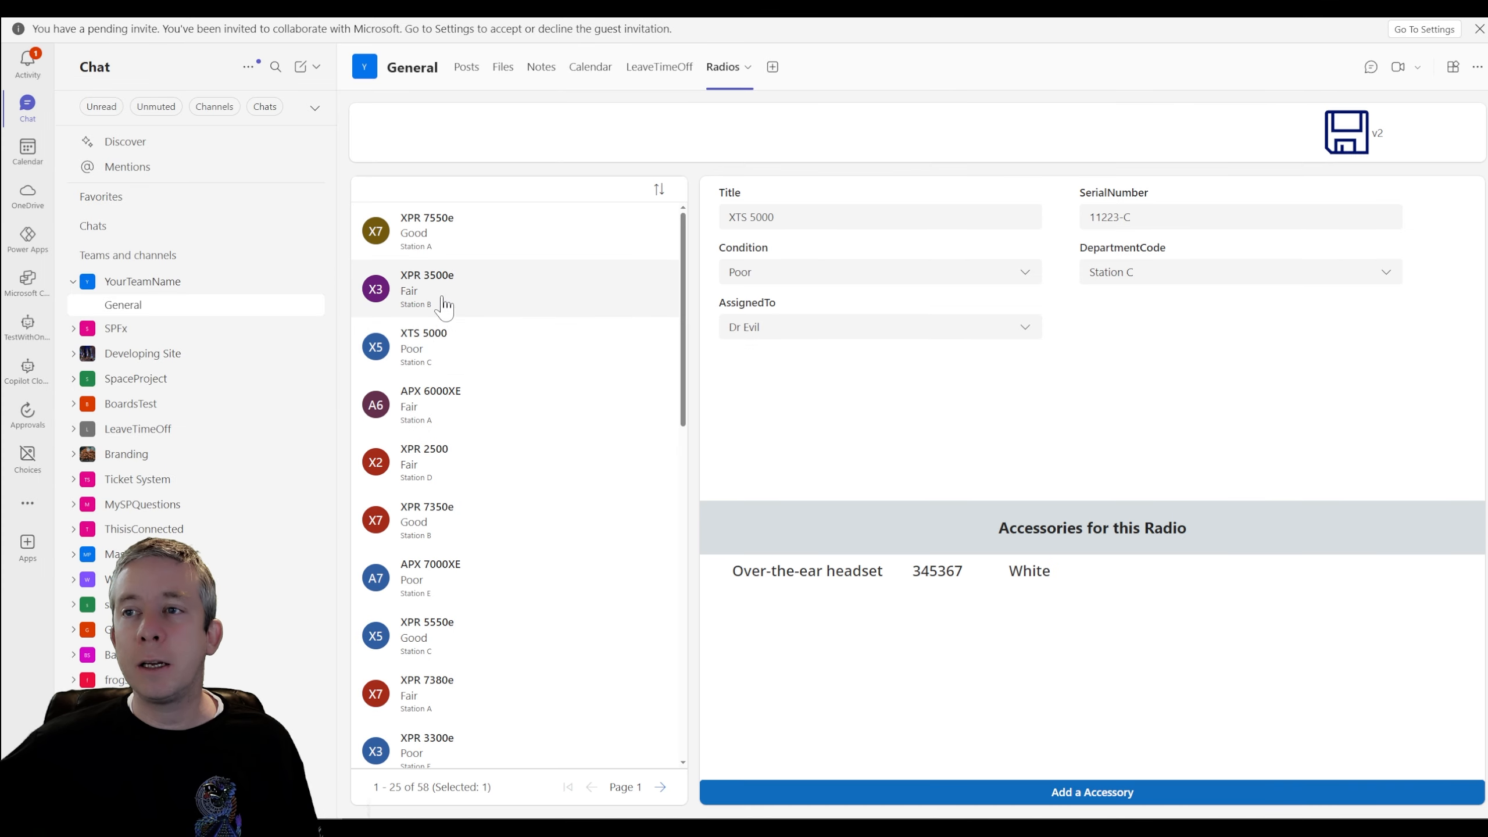
pyautogui.click(434, 231)
# Step: Search the apps available for a new channel tab for "sharepoint" and choose SharePoint
pyautogui.click(772, 67)
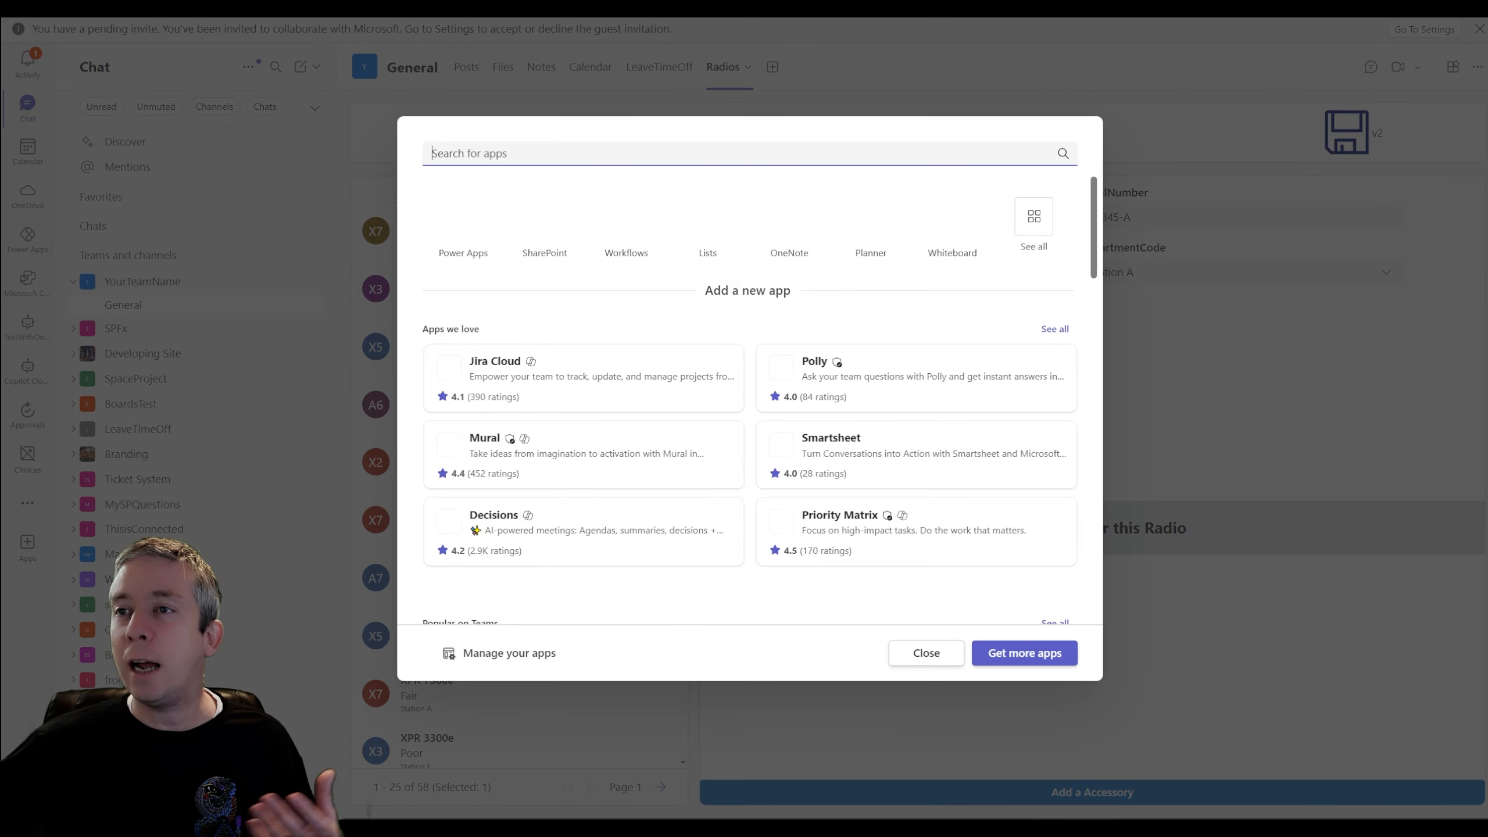
pyautogui.write('sharepoint')
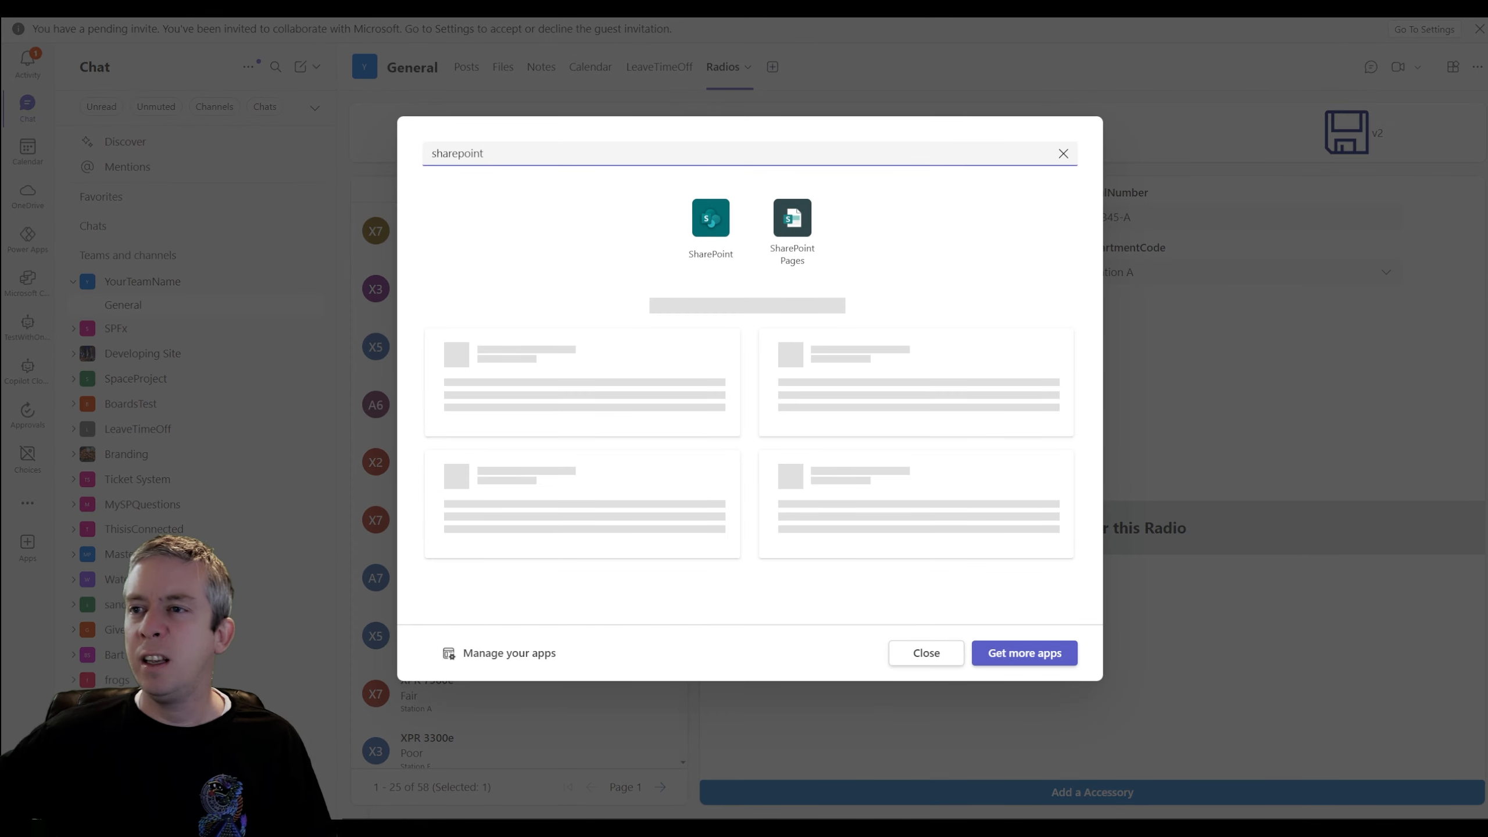
pyautogui.click(724, 235)
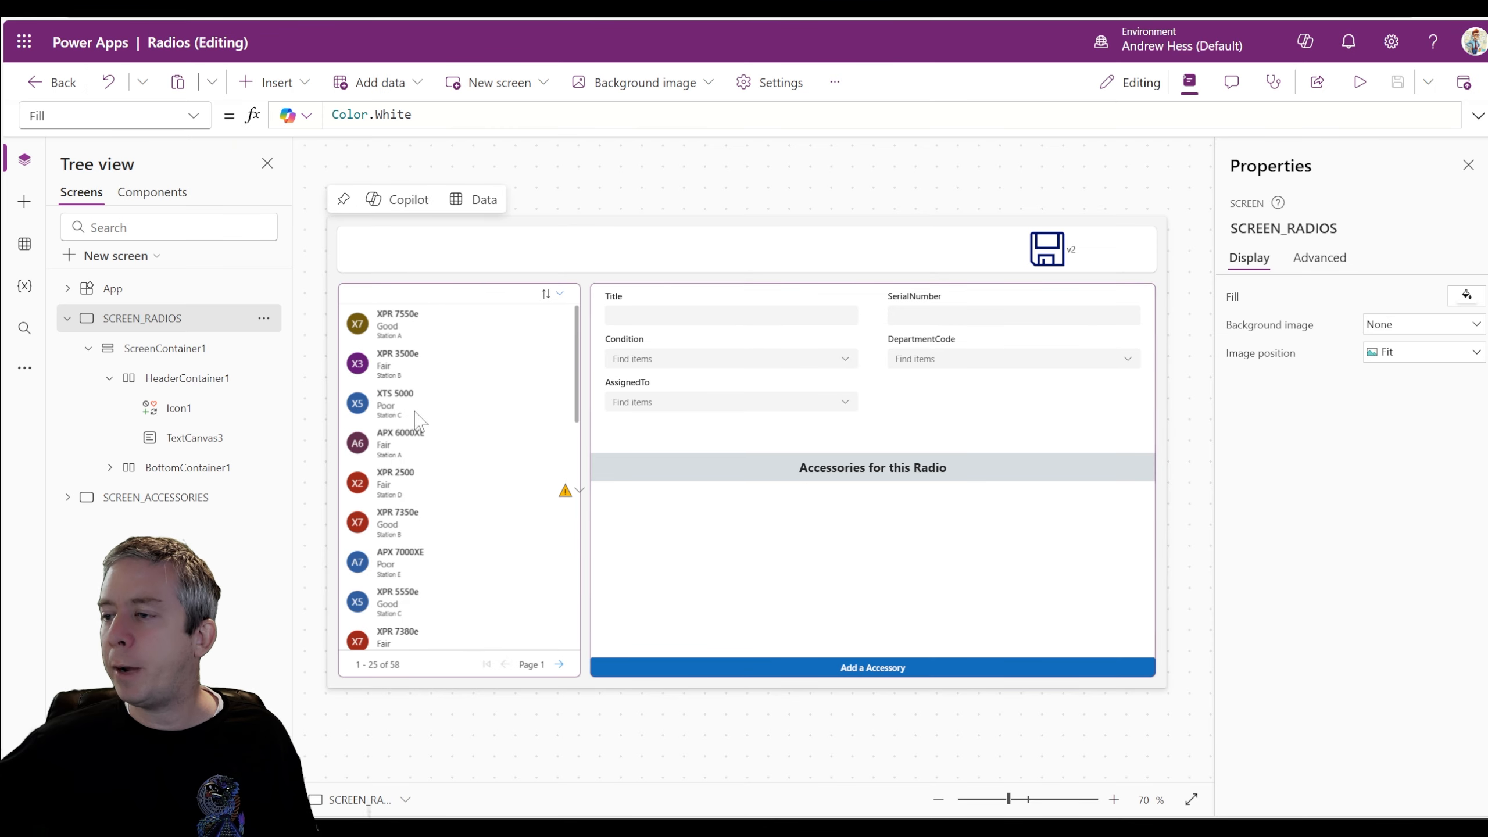
# Step: Preview the Radios app in the Power Apps editor and view the accessories of the XPR 7550e radio
pyautogui.click(1360, 81)
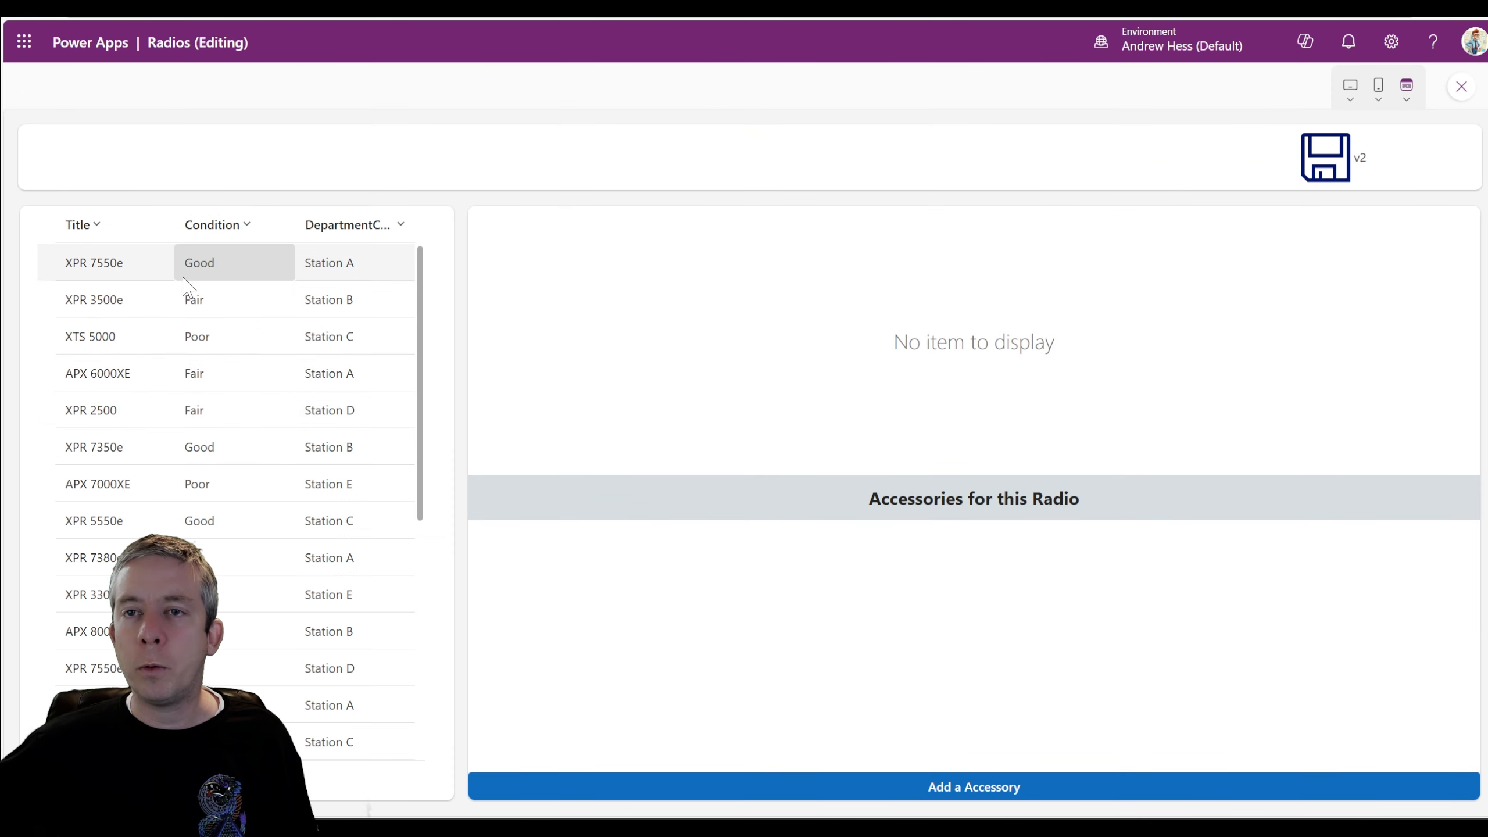
pyautogui.click(128, 269)
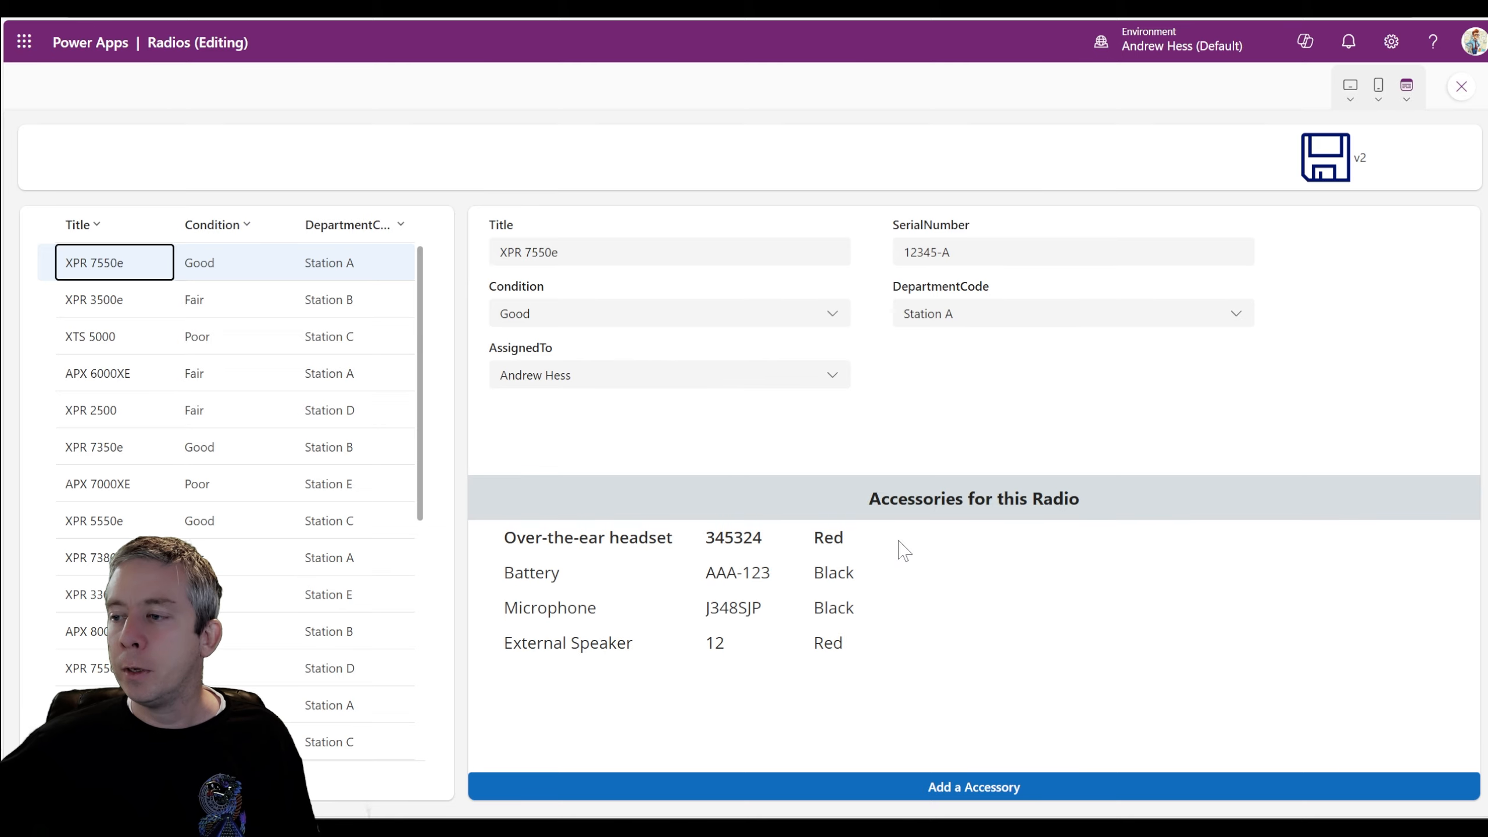
pyautogui.click(1461, 86)
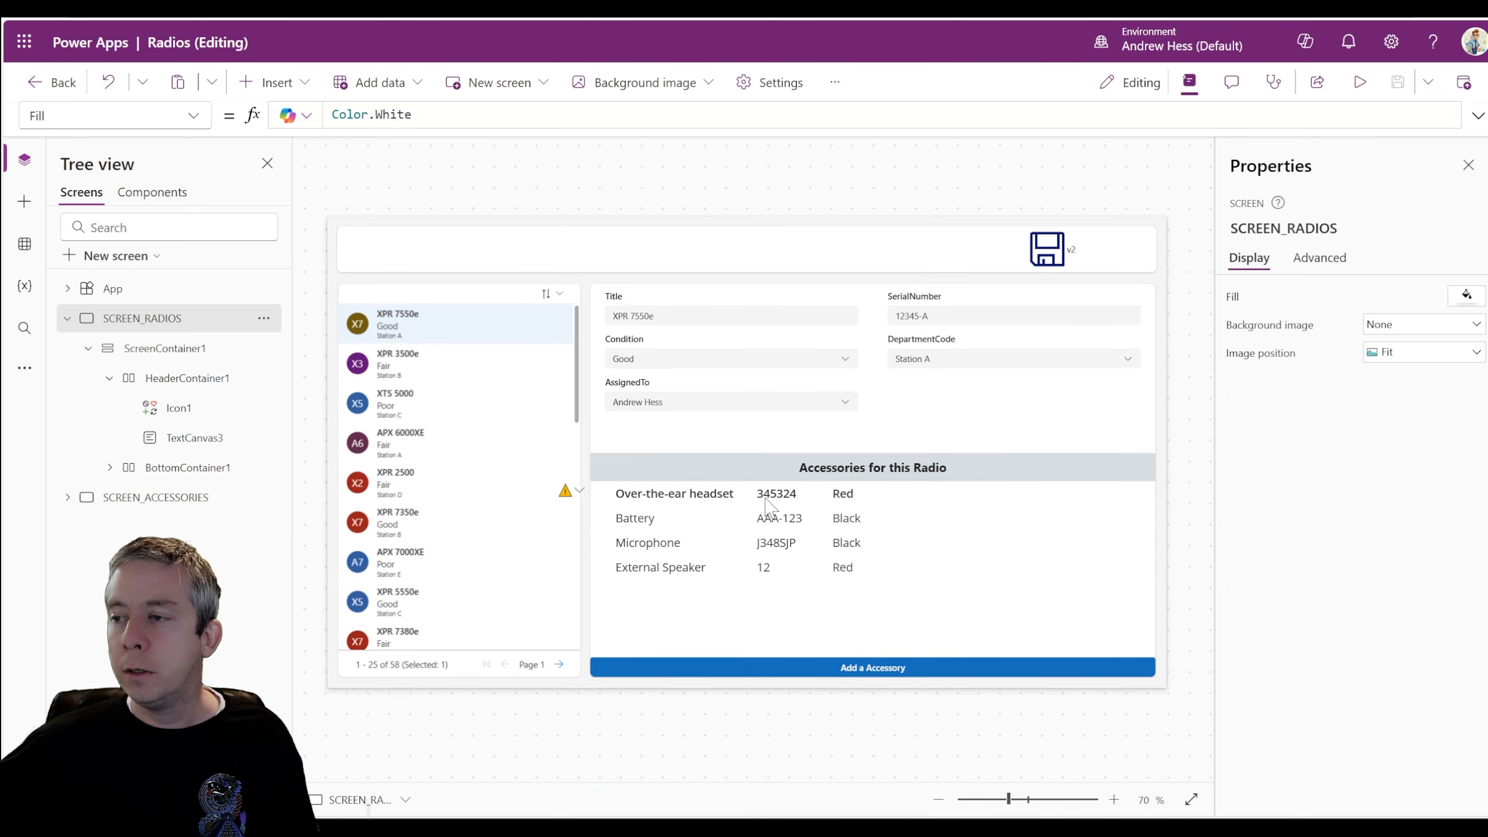
# Step: Give the model number label in the accessories gallery a light blue background fill
pyautogui.click(791, 492)
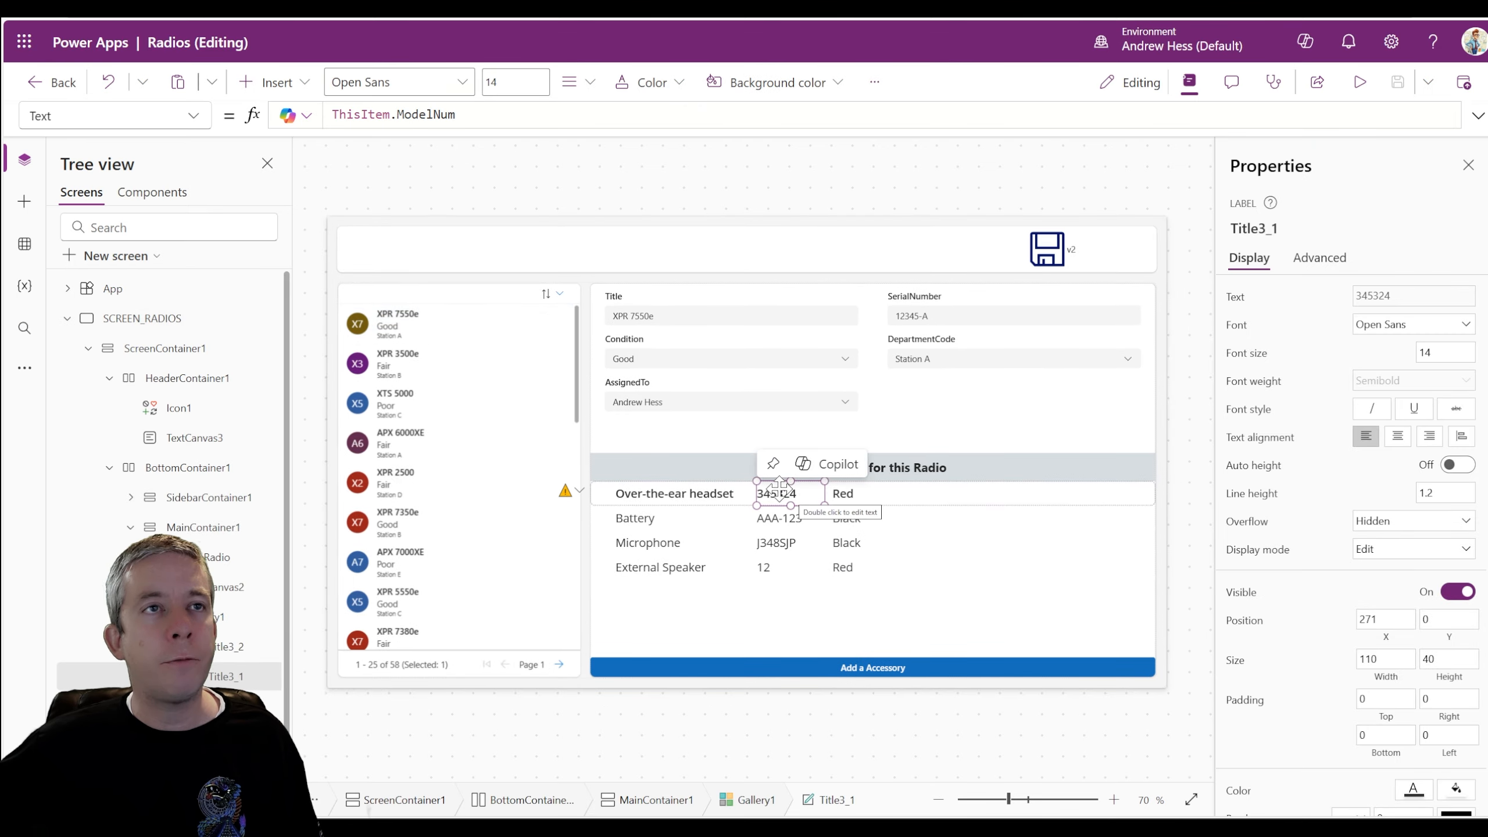
pyautogui.click(662, 495)
pyautogui.click(785, 497)
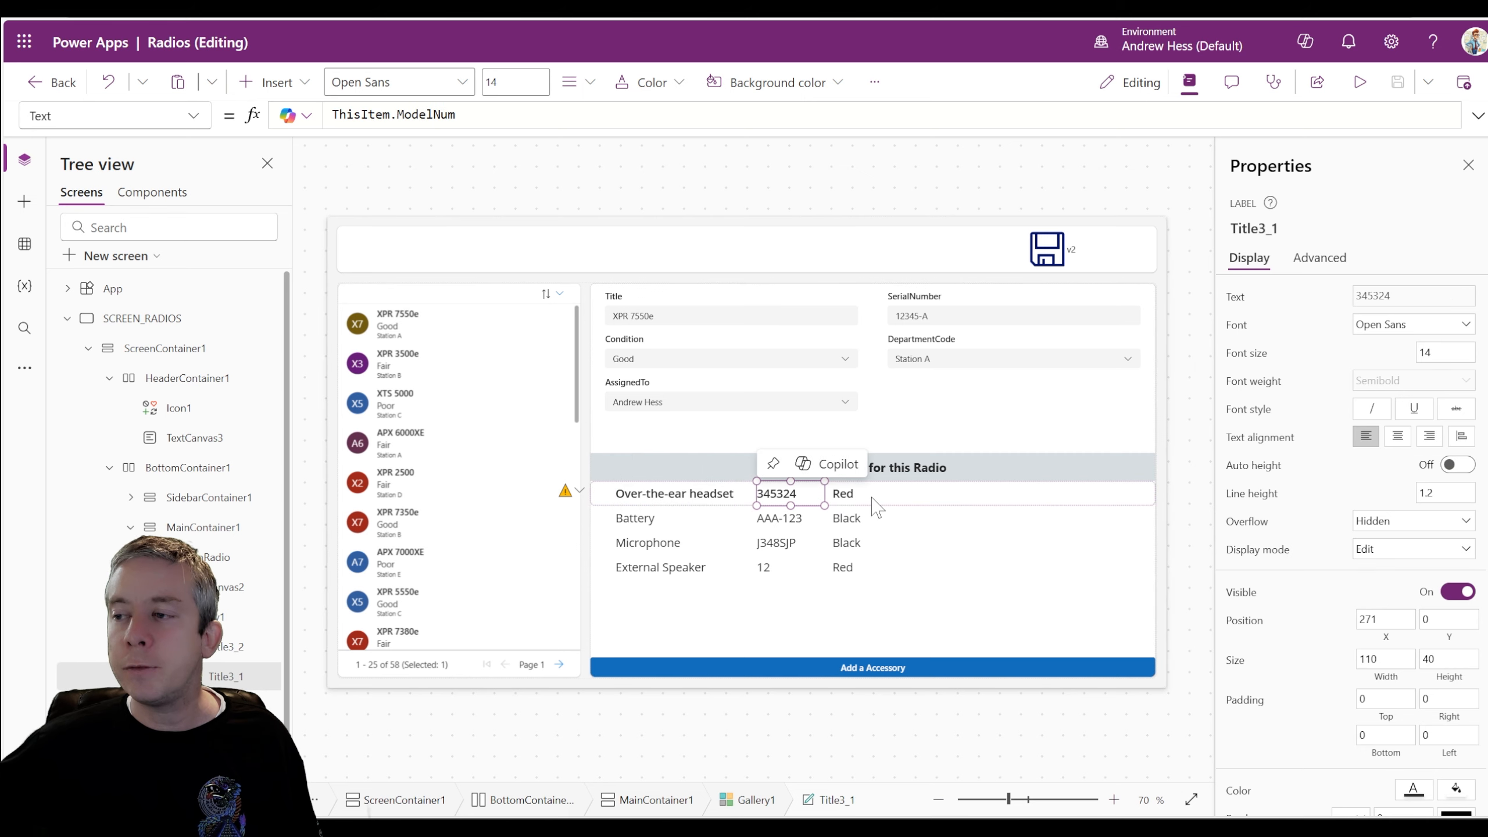
pyautogui.click(867, 497)
pyautogui.click(785, 495)
pyautogui.scroll(-4, 1318, 293)
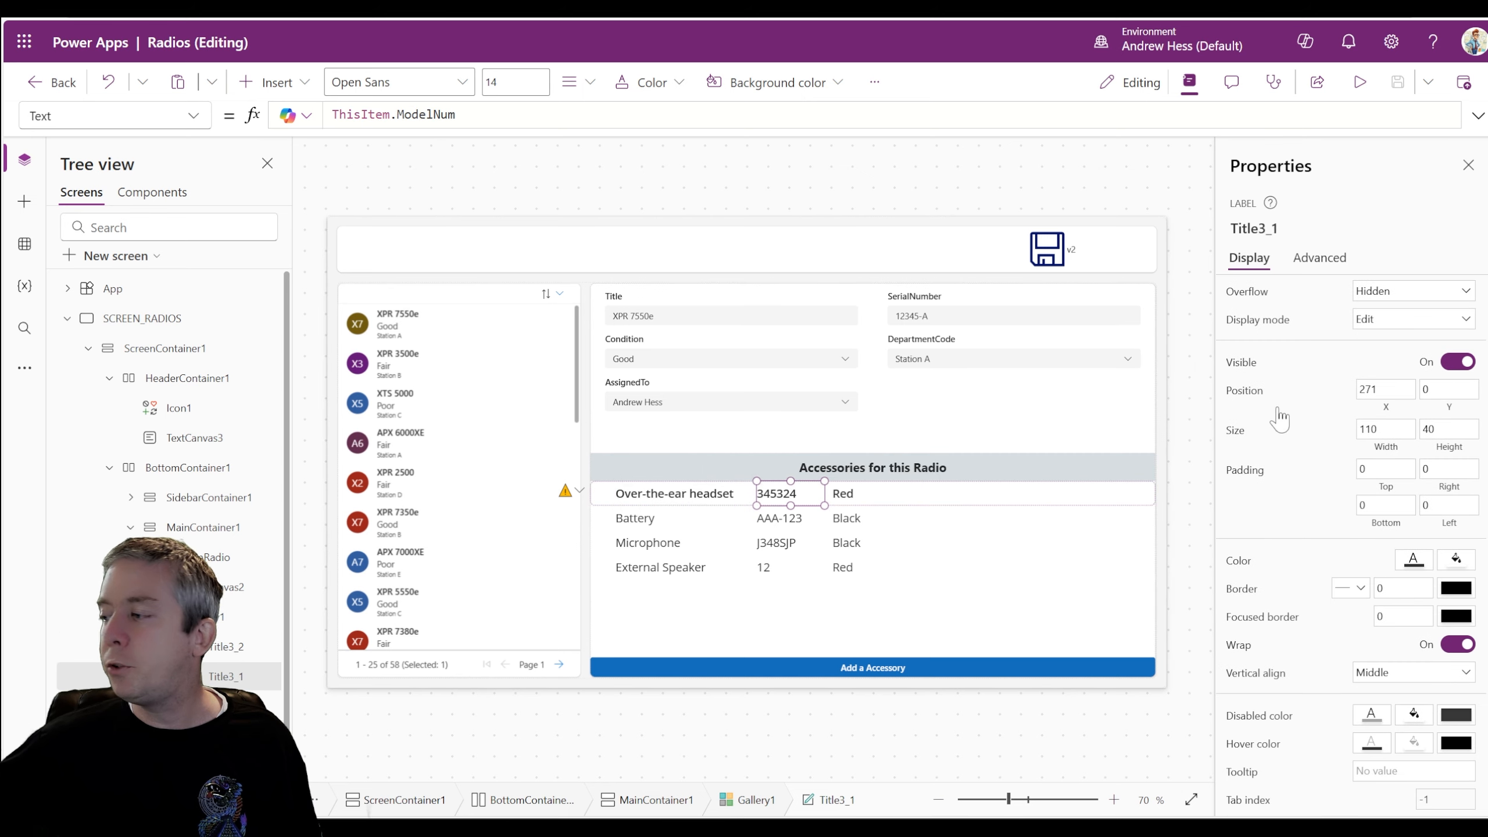
pyautogui.click(1456, 567)
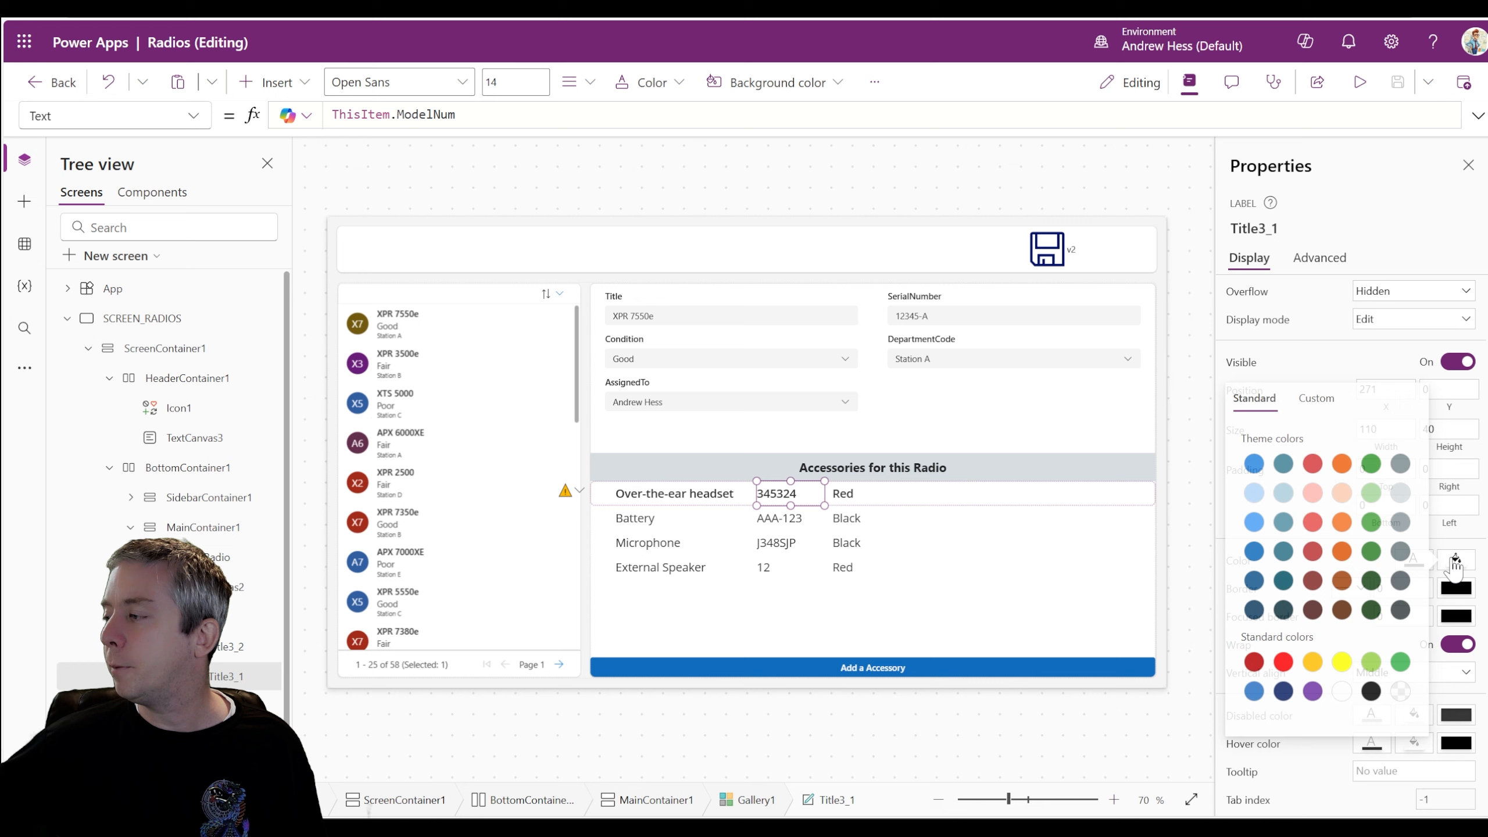
pyautogui.click(1252, 494)
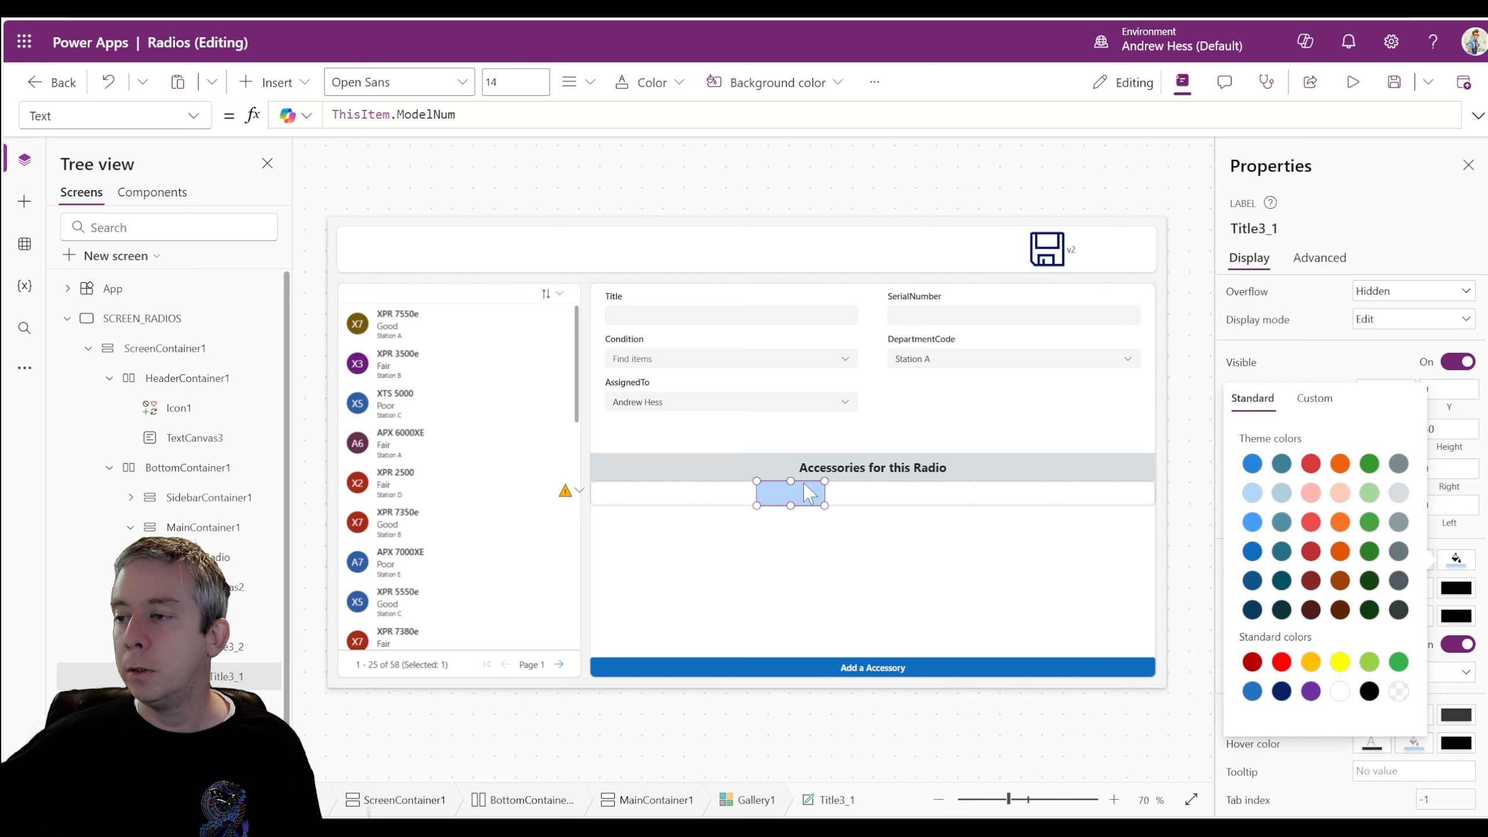
# Step: Preview the app with the XPR 7550e radio selected to check the model number column's fill
pyautogui.click(1342, 83)
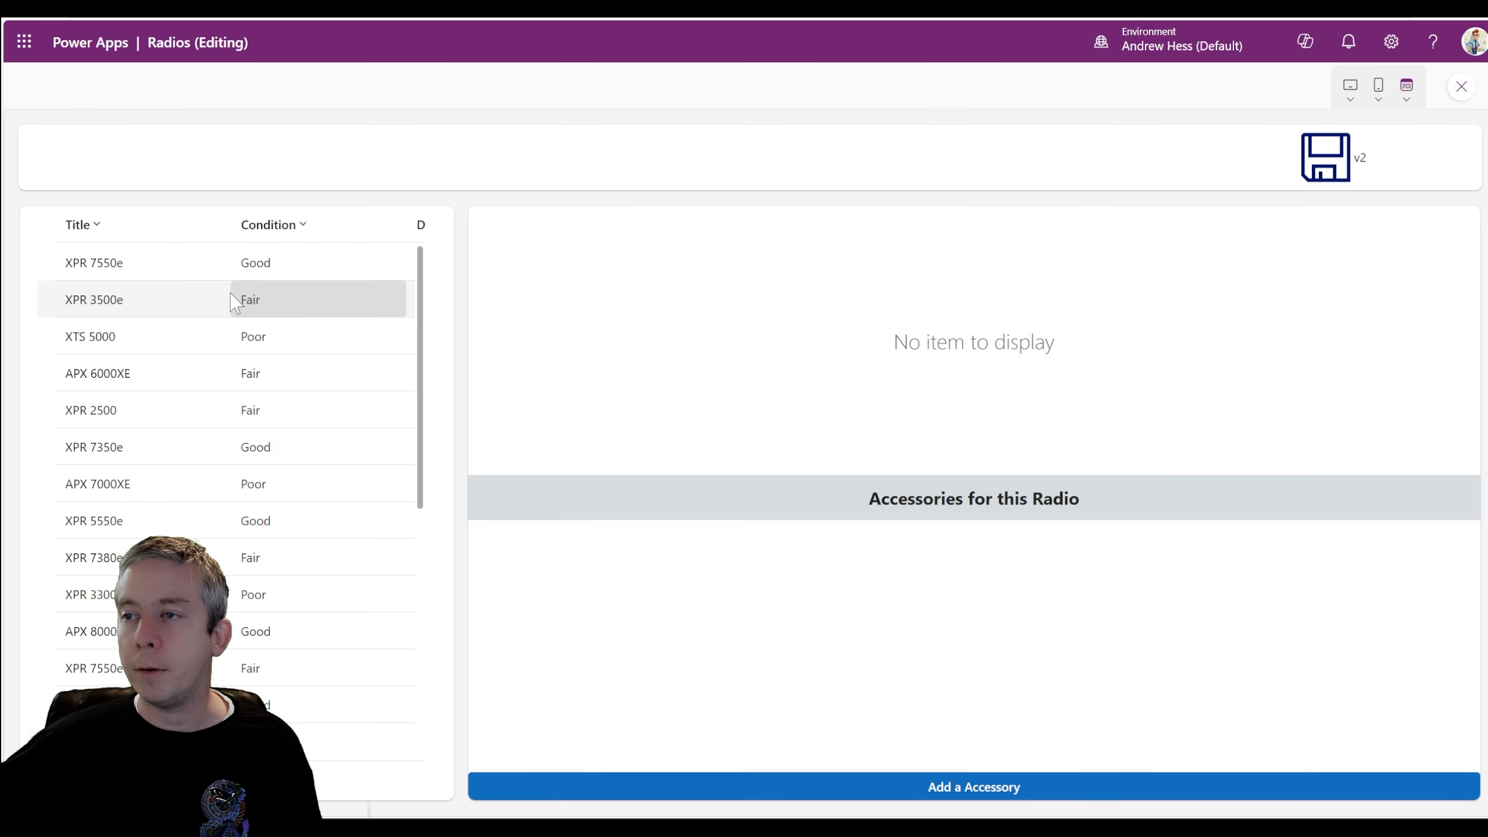
pyautogui.click(126, 271)
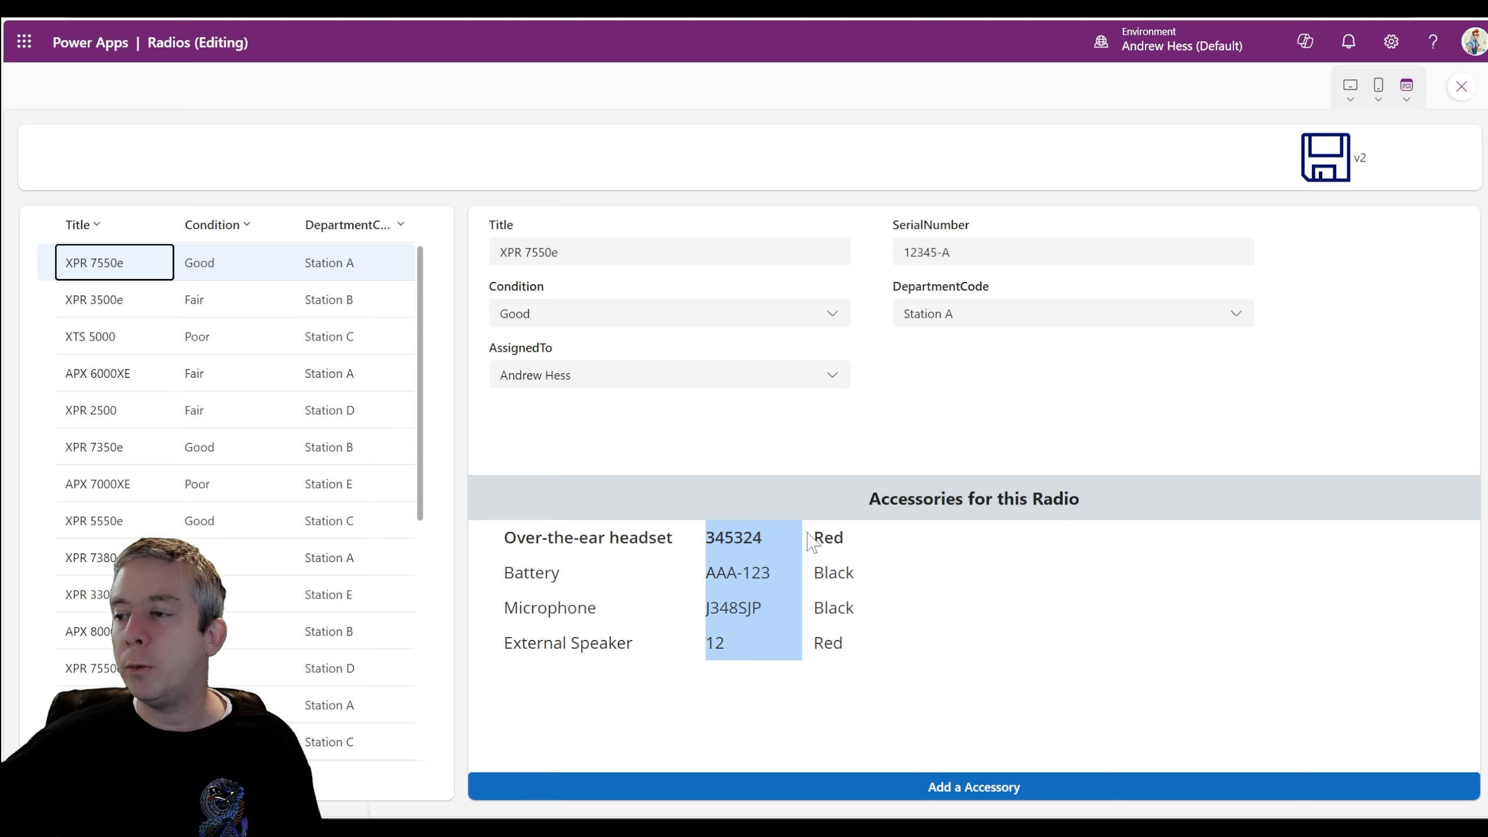
pyautogui.click(1460, 87)
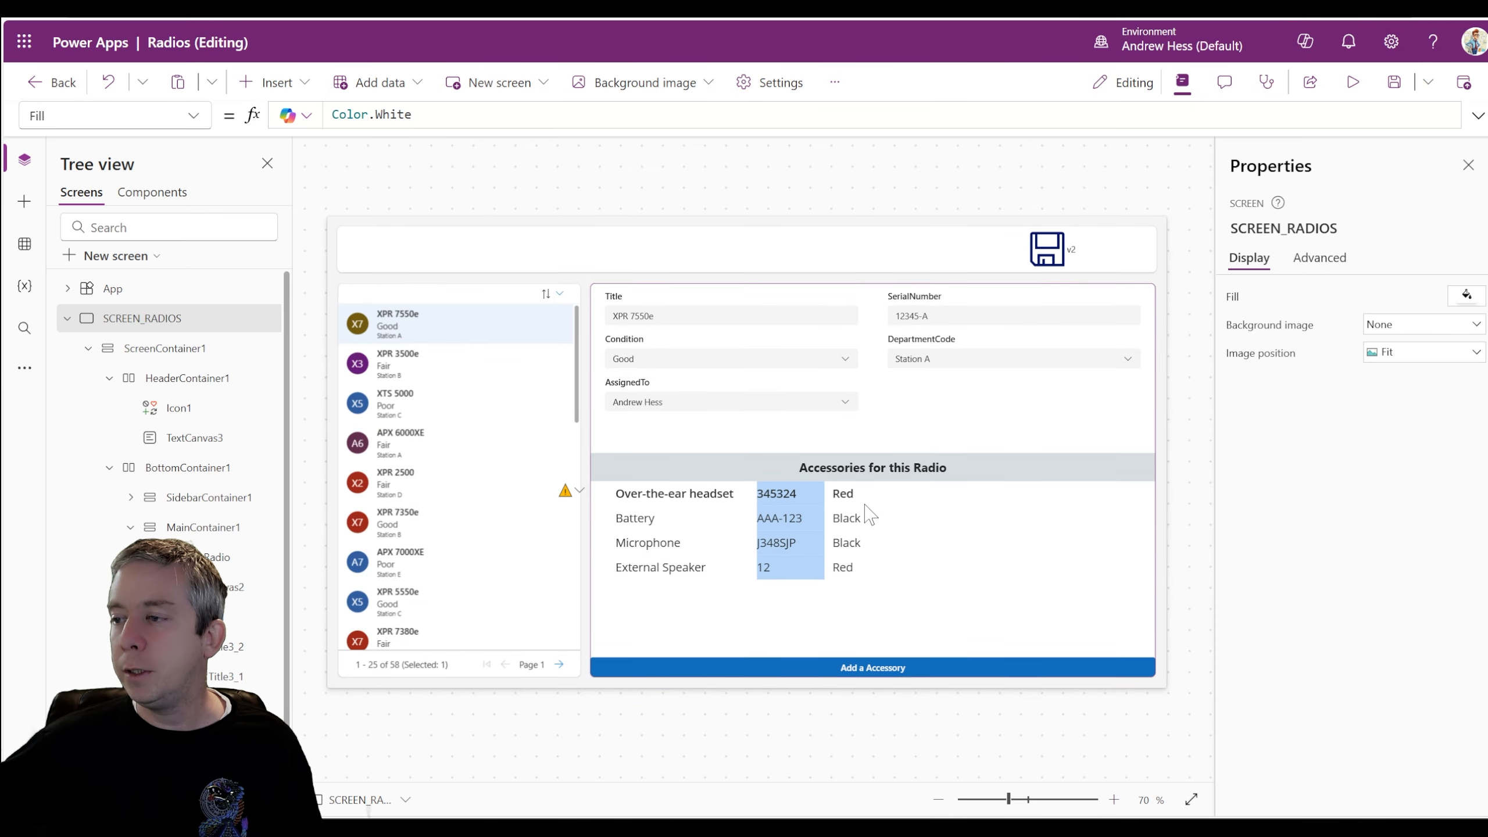
# Step: Place the gallery's color label flush against the model number label, with centred text and a light grey fill
pyautogui.moveTo(862, 498); pyautogui.dragTo(849, 494)
pyautogui.click(726, 498)
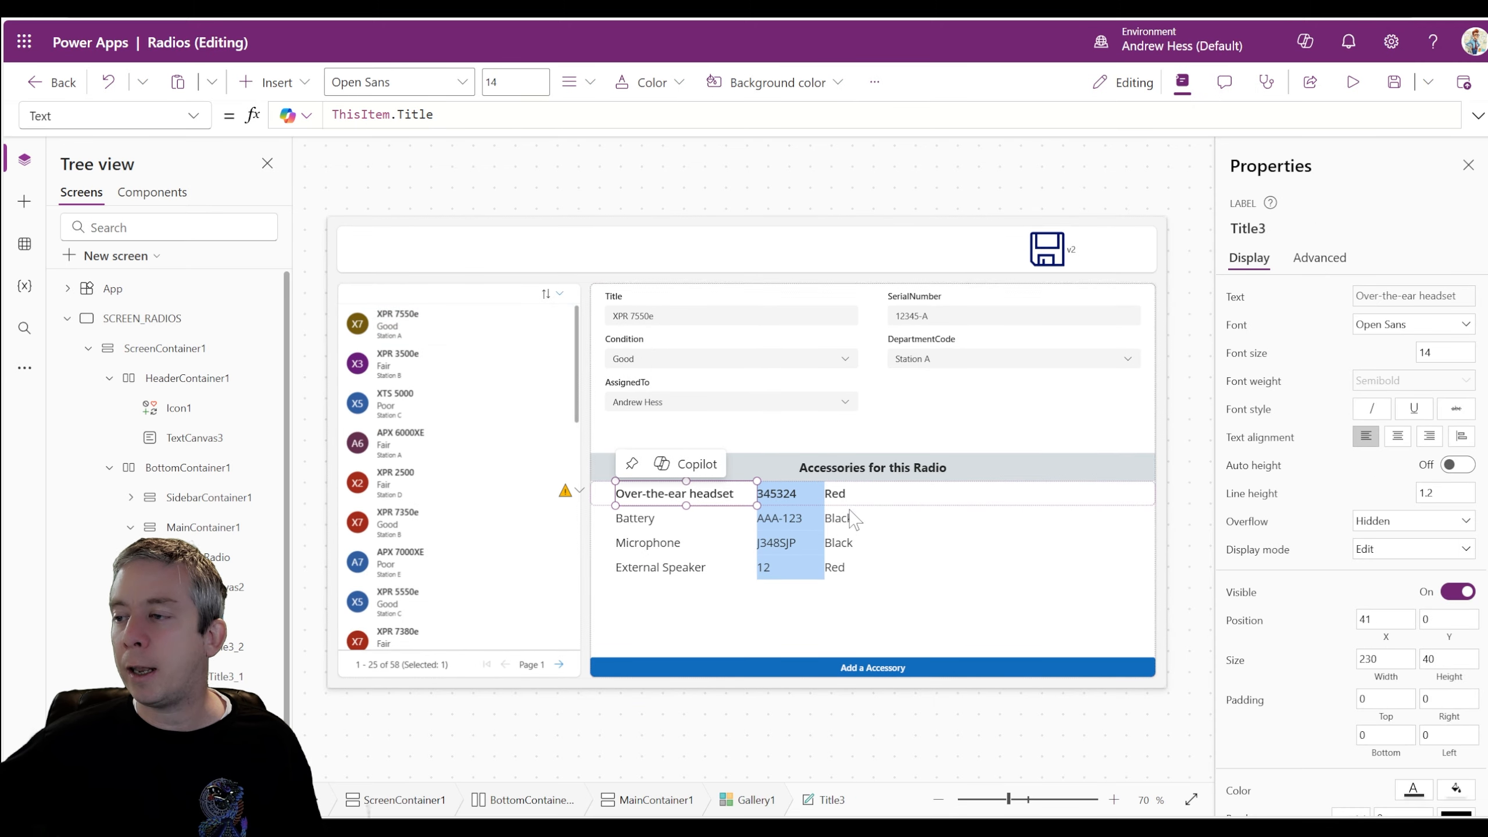
pyautogui.click(863, 490)
pyautogui.click(1398, 436)
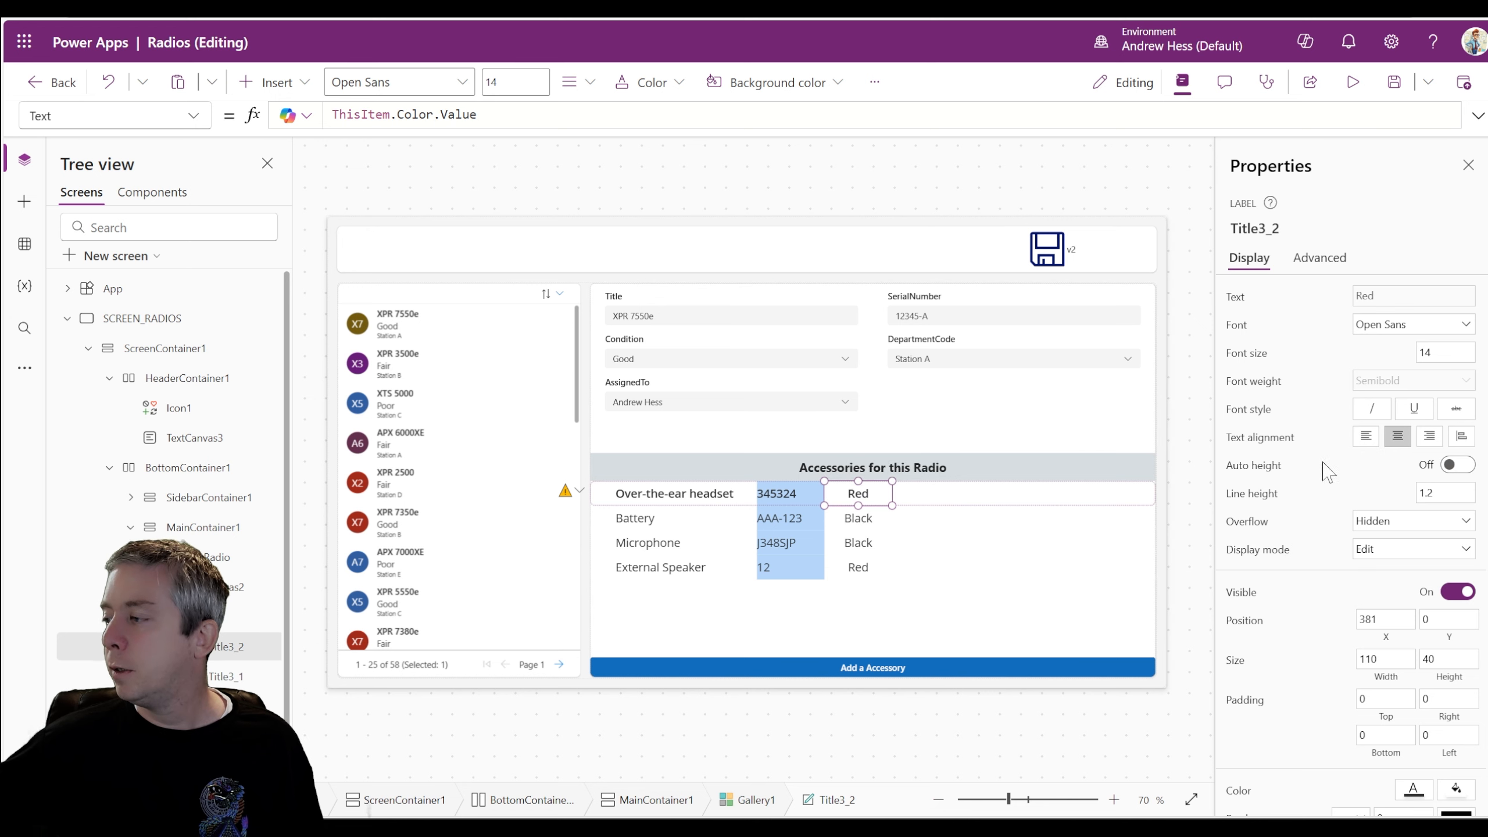
pyautogui.scroll(-4, 1360, 528)
pyautogui.click(1445, 562)
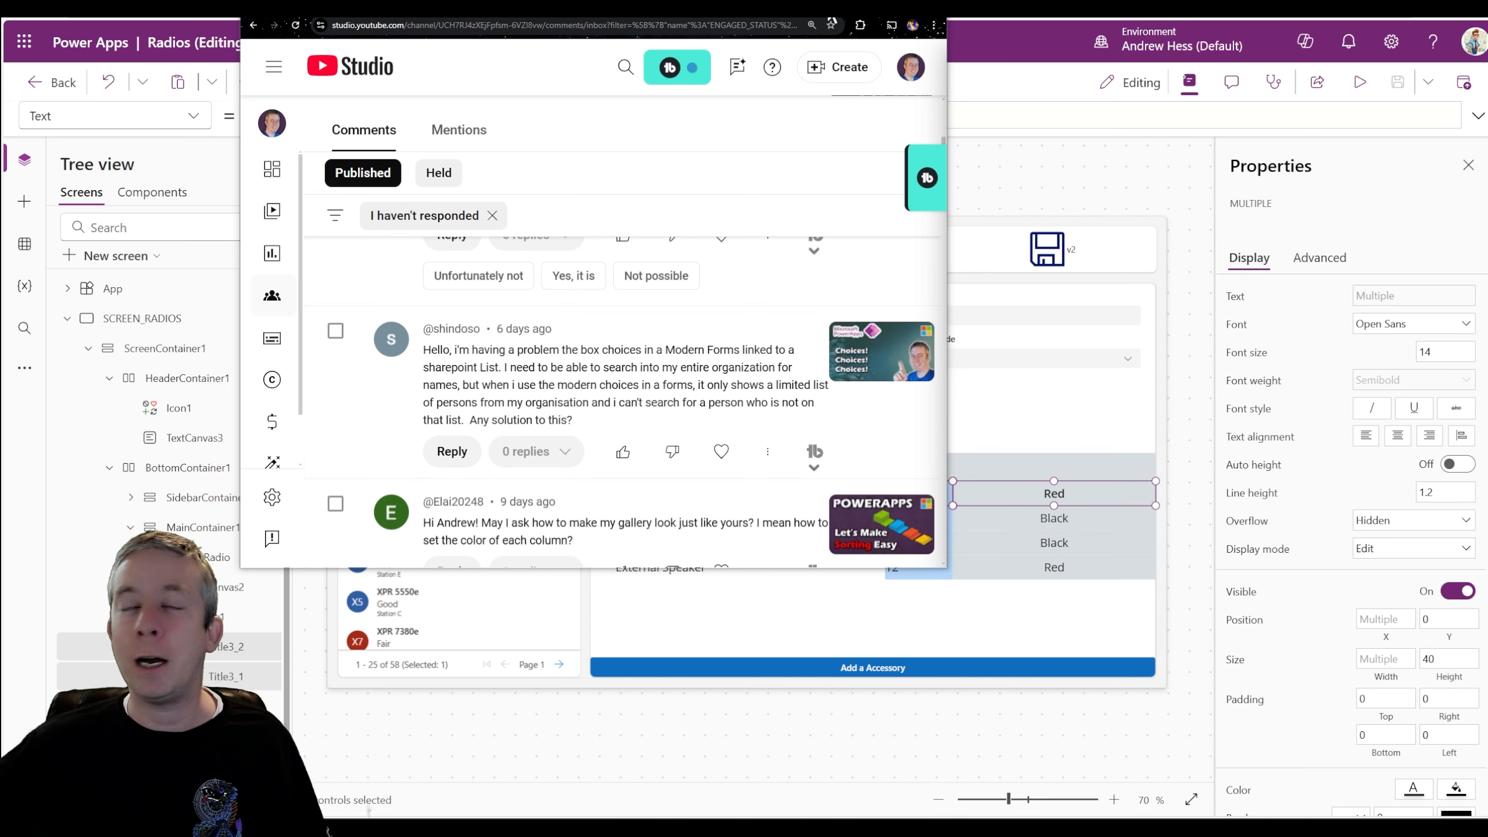
# Step: Review the unanswered YouTube Studio comments in a widened browser window and return to the Power Apps editor
pyautogui.hotkey('alt', 'Tab')
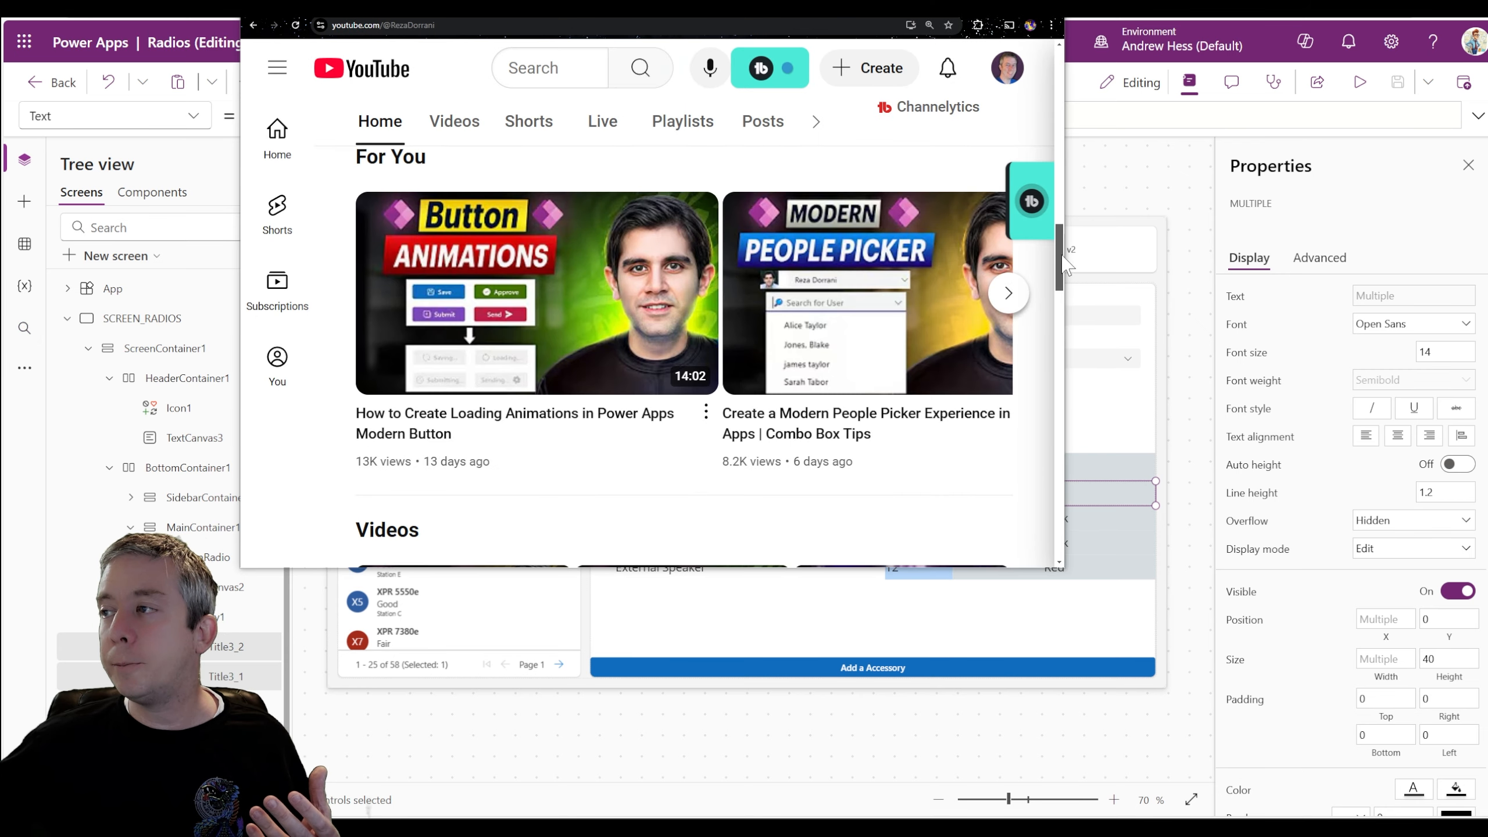
pyautogui.moveTo(1067, 266); pyautogui.dragTo(1382, 268)
pyautogui.scroll(2, 925, 412)
pyautogui.scroll(-1, 966, 462)
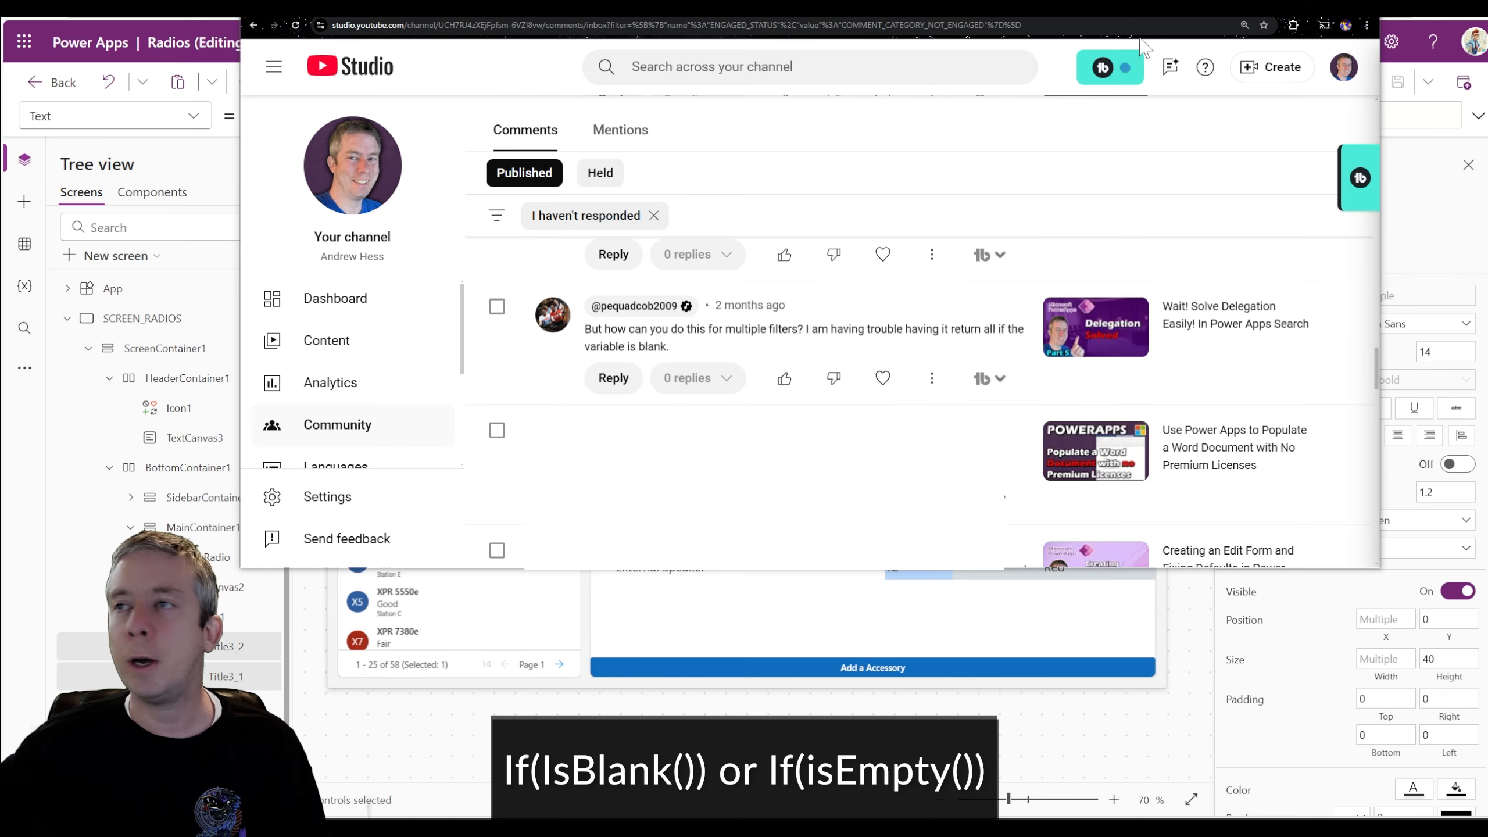
pyautogui.click(1312, 7)
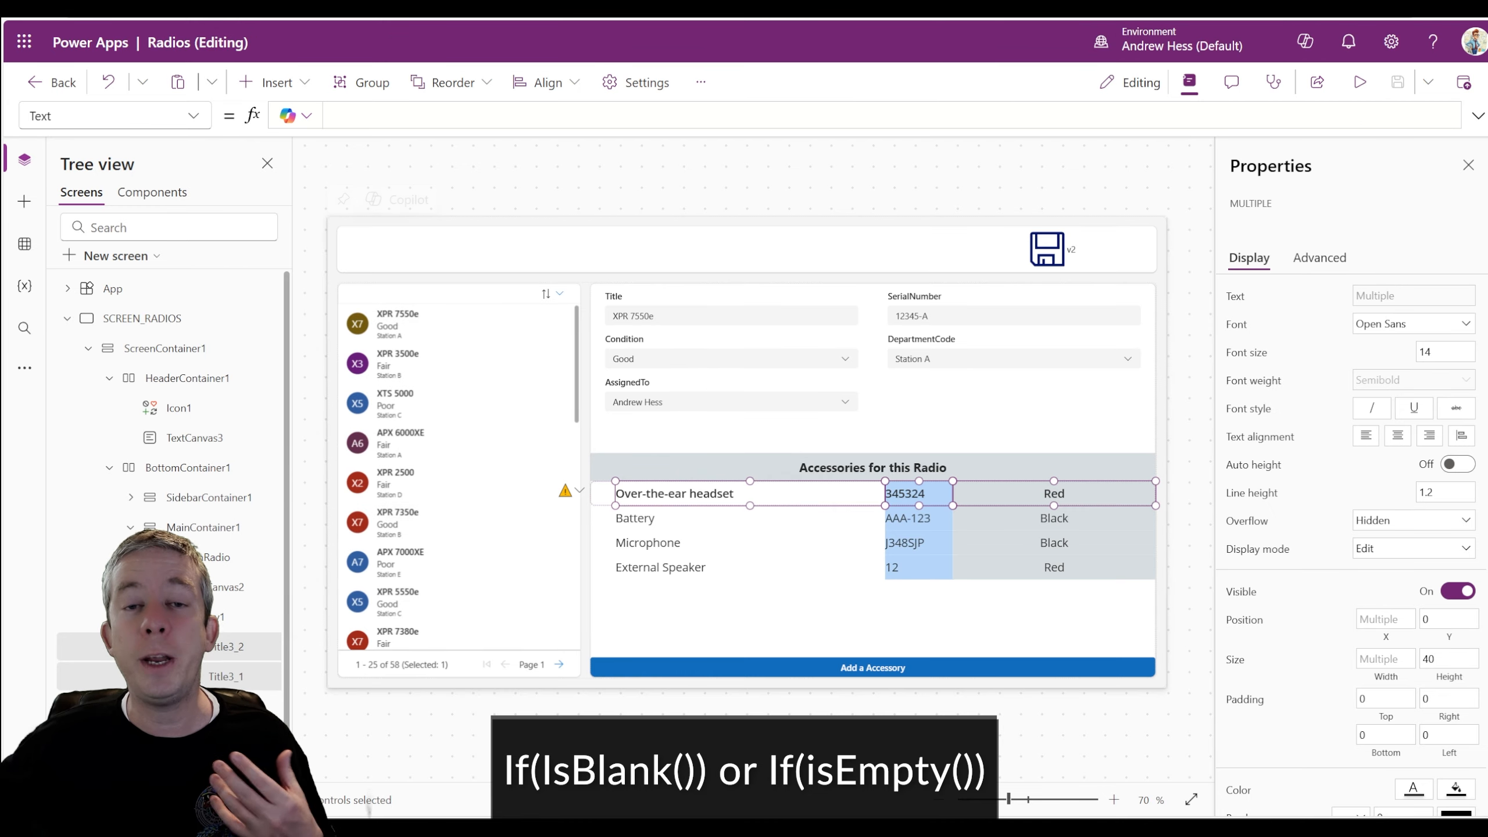
# Step: Preview the app and compare the accessories of several radios, including XPR 3500e, APX 6000XE, XPR 2500, XPR 7350e, APX 7000XE and XTS 5000
pyautogui.click(1360, 81)
pyautogui.click(123, 302)
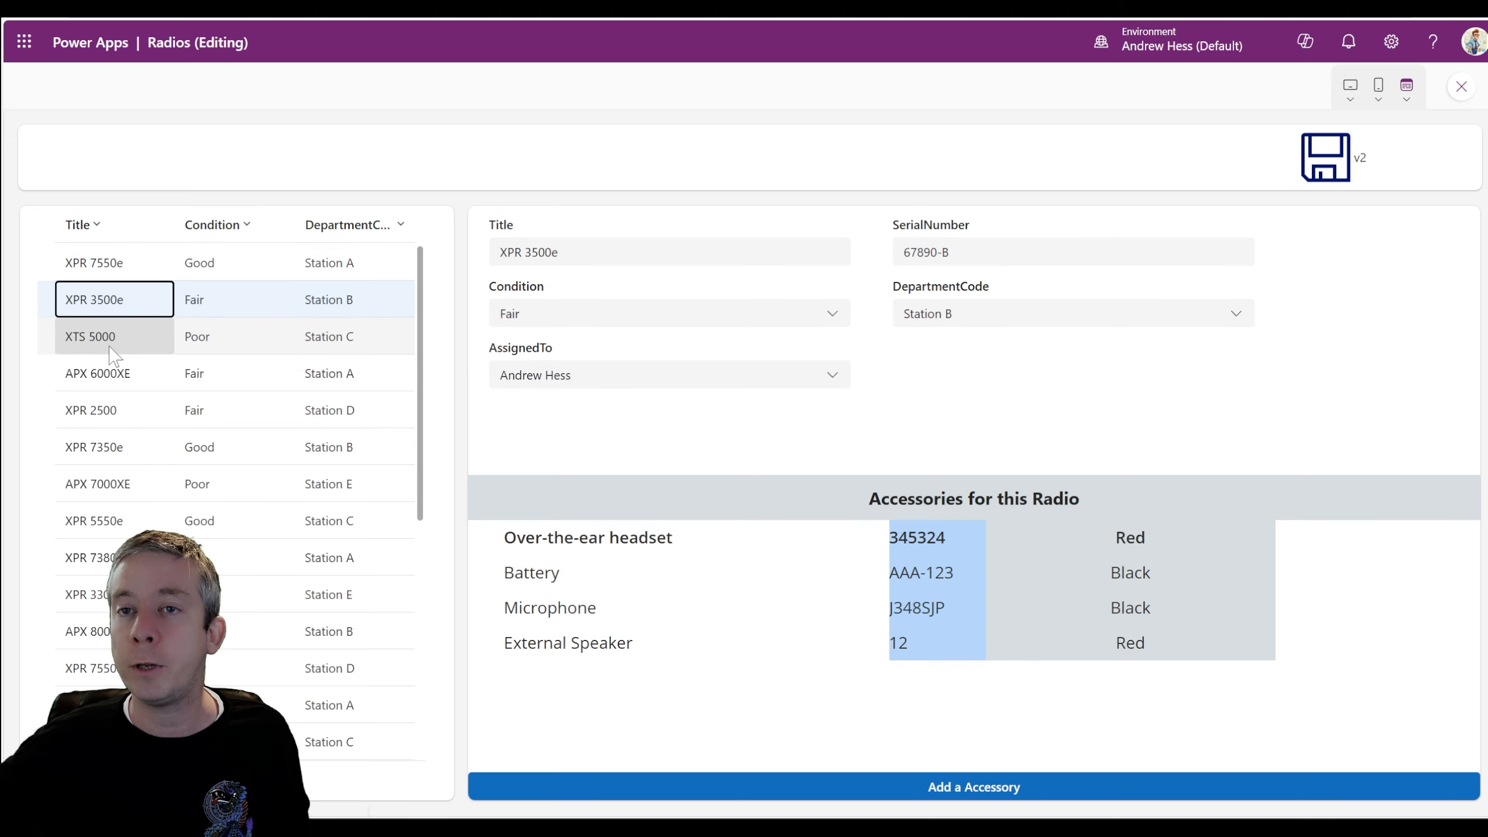
pyautogui.click(114, 375)
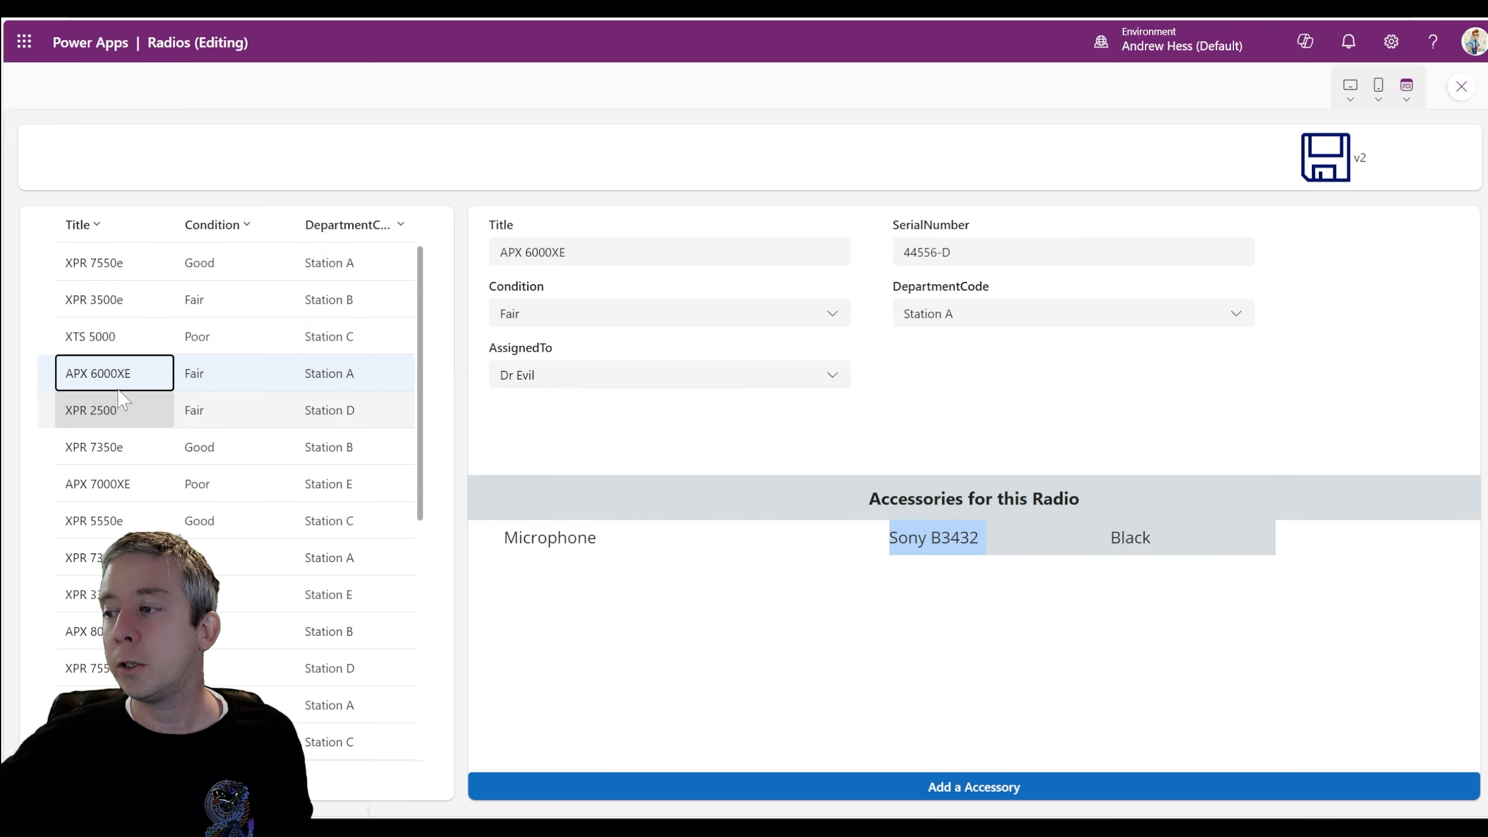
pyautogui.click(129, 415)
pyautogui.click(97, 447)
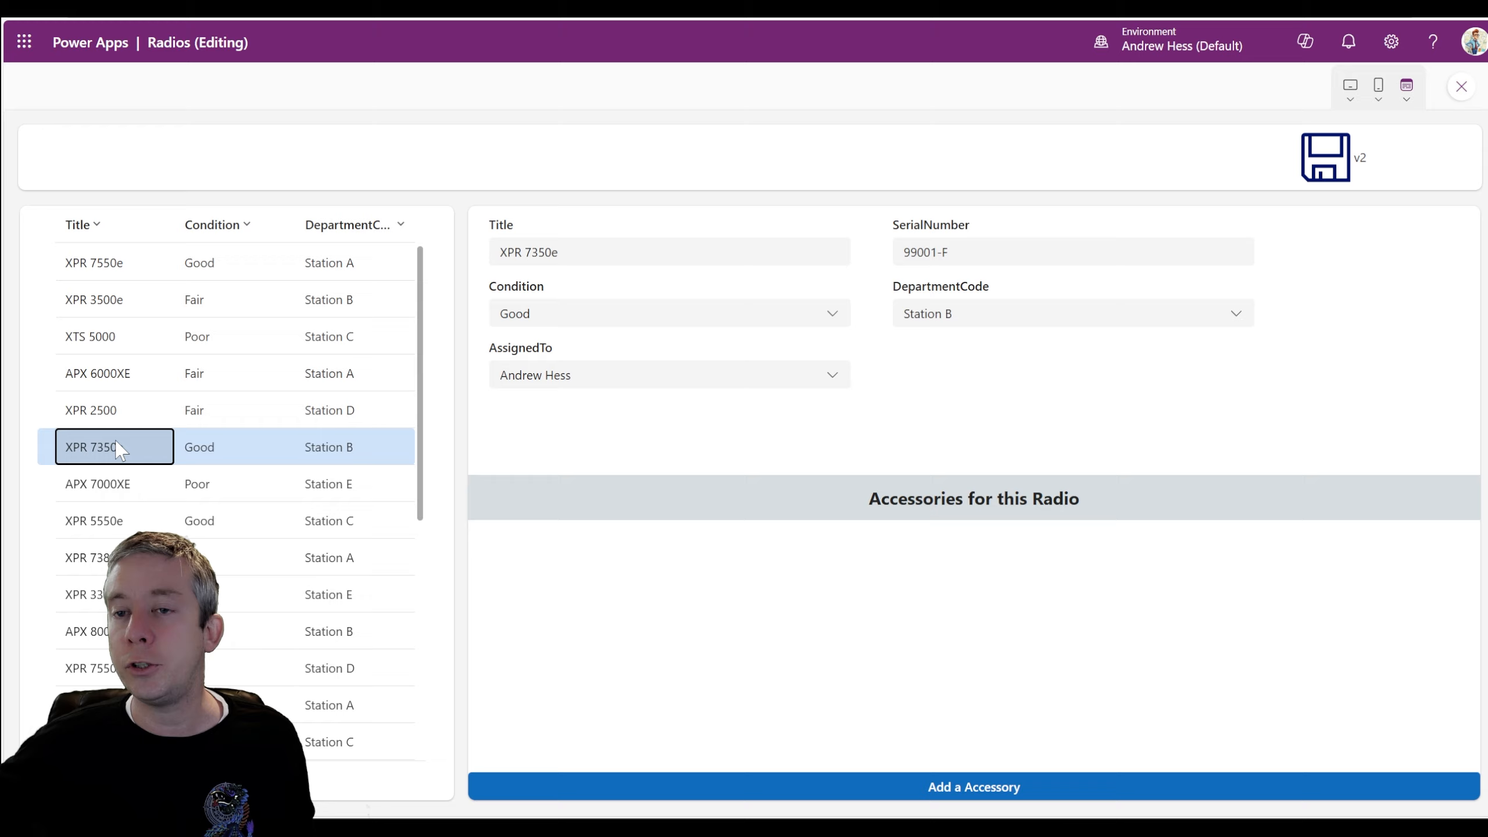
pyautogui.click(114, 484)
pyautogui.click(111, 337)
pyautogui.click(126, 300)
pyautogui.click(121, 263)
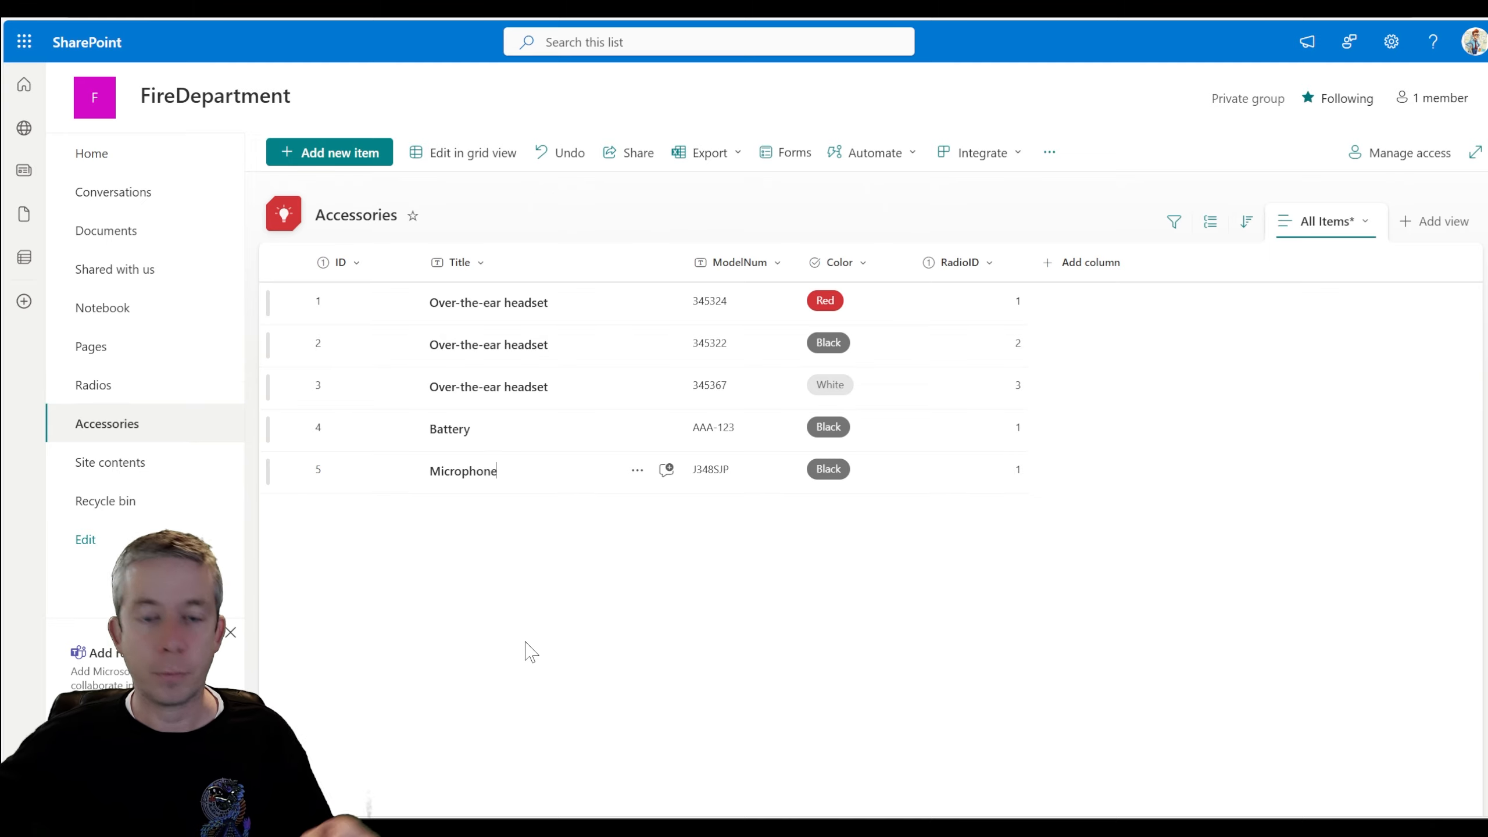
# Step: Reload the Accessories list on the FireDepartment SharePoint site to examine its current items
pyautogui.press('F5')
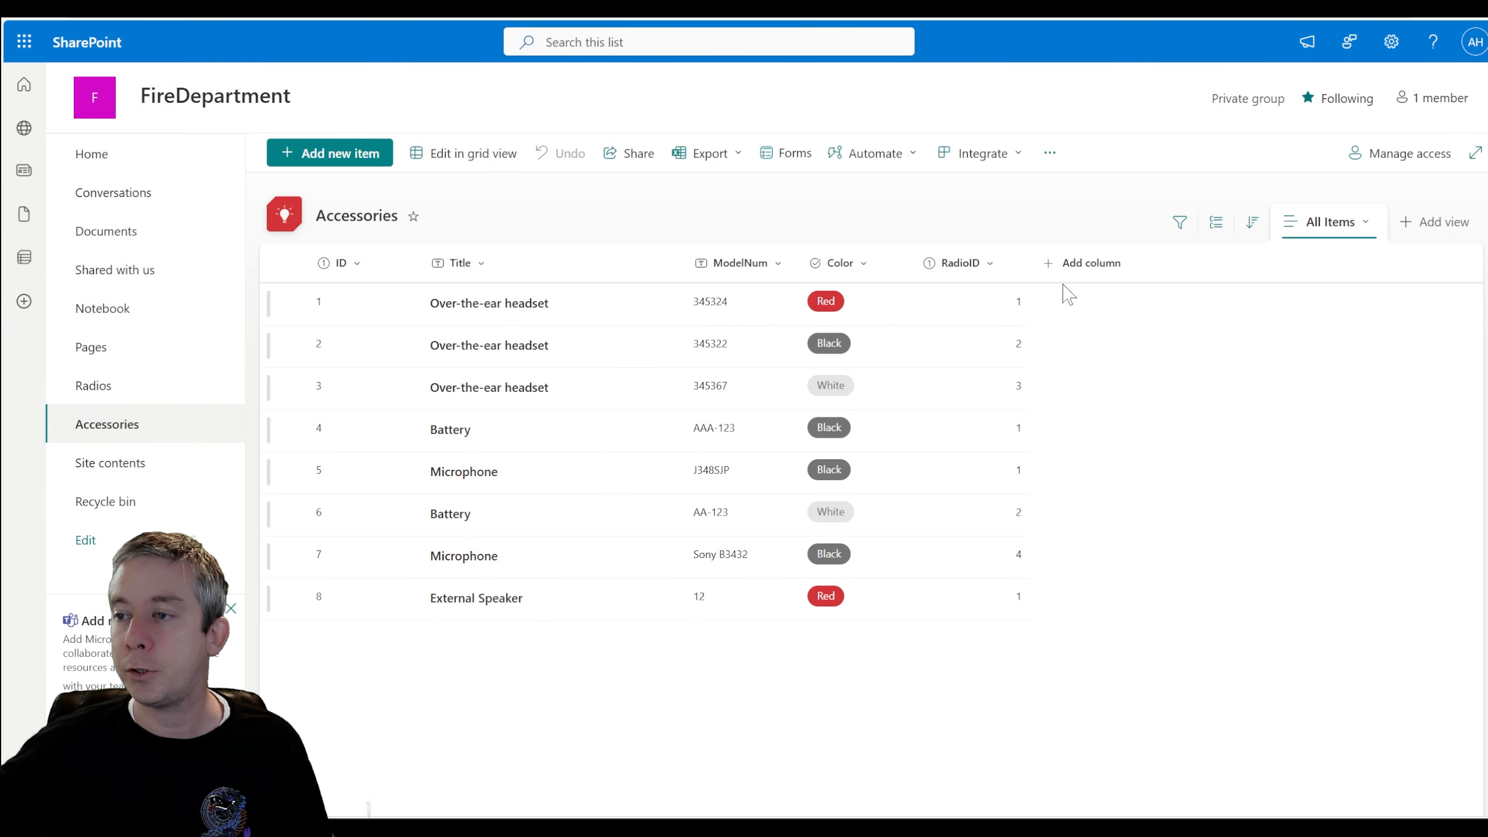